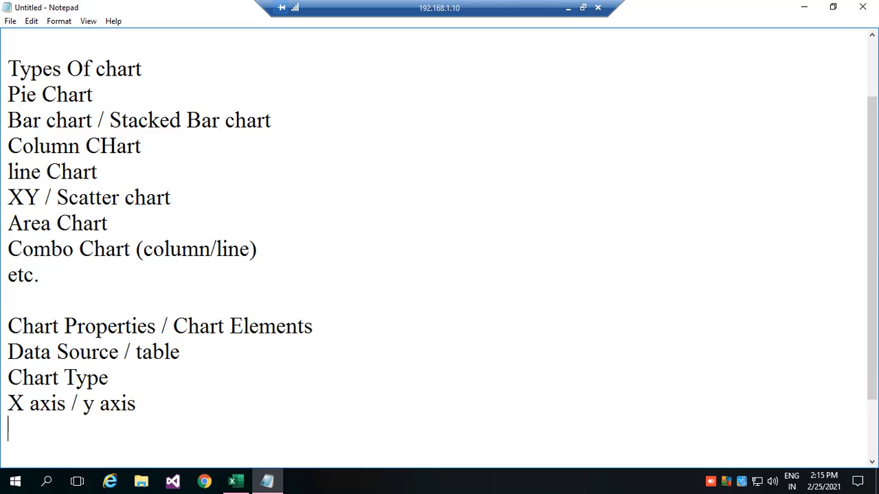
Add the line "Chart Title, axis Titles" to the chart notes list.
type("Chart")
type("i")
key("BackSpace")
type("Title")
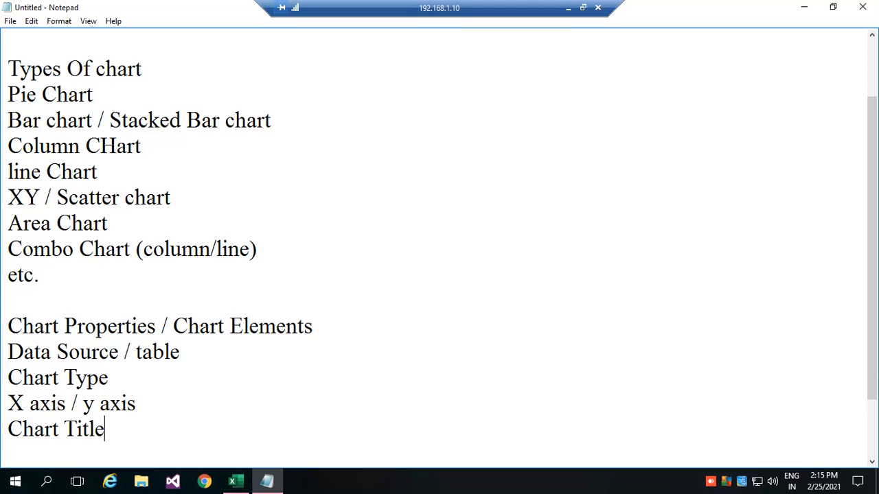
type(", axis")
type(" Title")
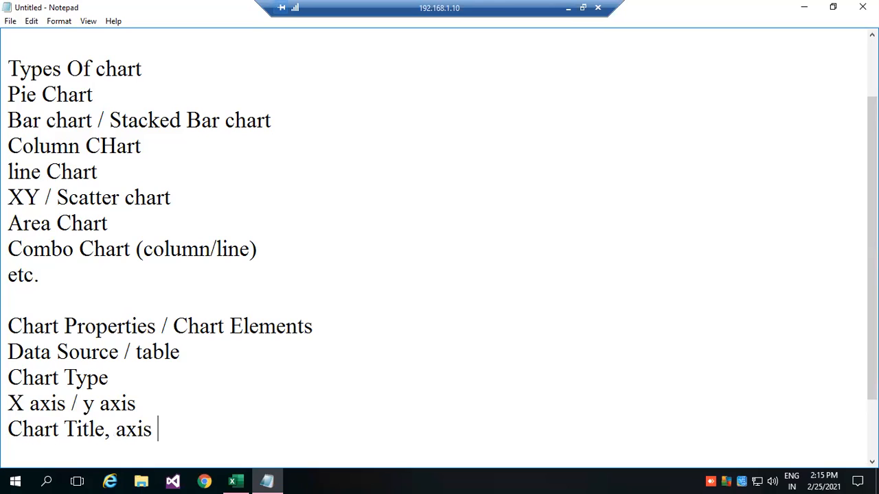
type("s")
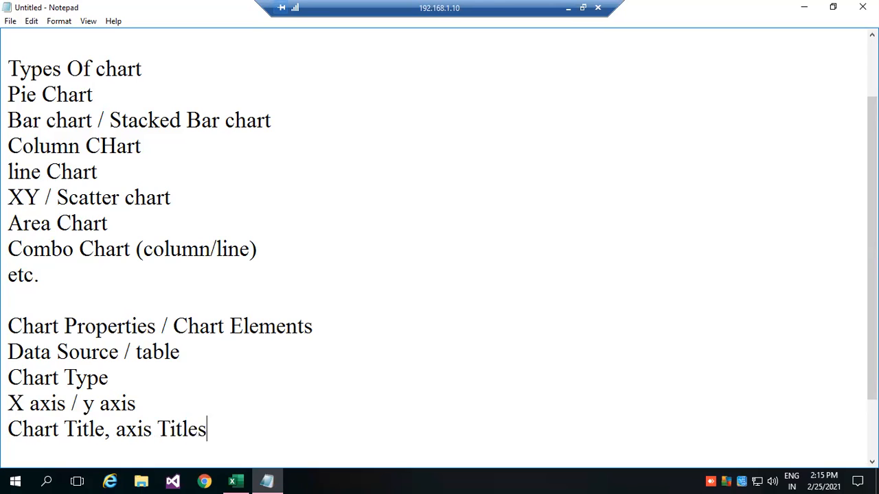
Add the lines "legen" and "Formatting Chart area" below it, inserting "Formatting" before "Chart area".
key("Return")
type("1")
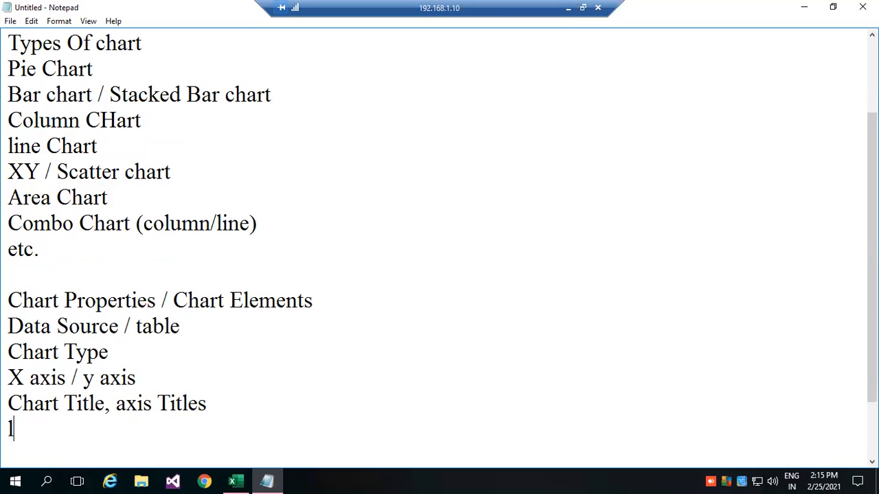
type("egen")
key("Return")
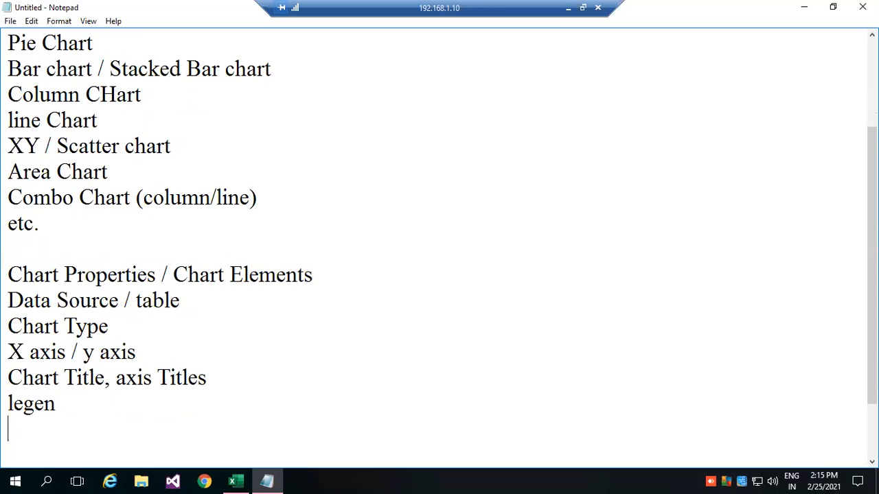
type("Chart")
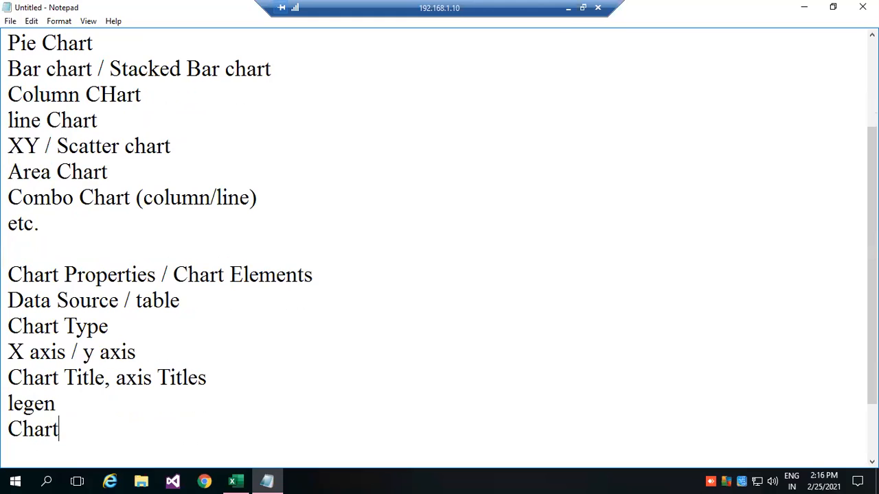
type(" area")
key("Left")
key("Left")
key("Left")
key("Left")
key("Left")
key("Left")
key("Left")
key("Left")
key("Left")
key("Left")
type("Formatting")
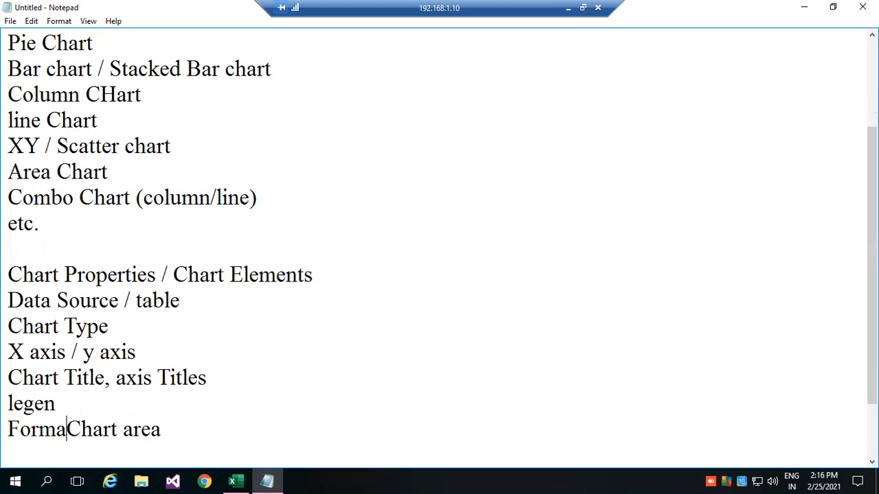
key("Right")
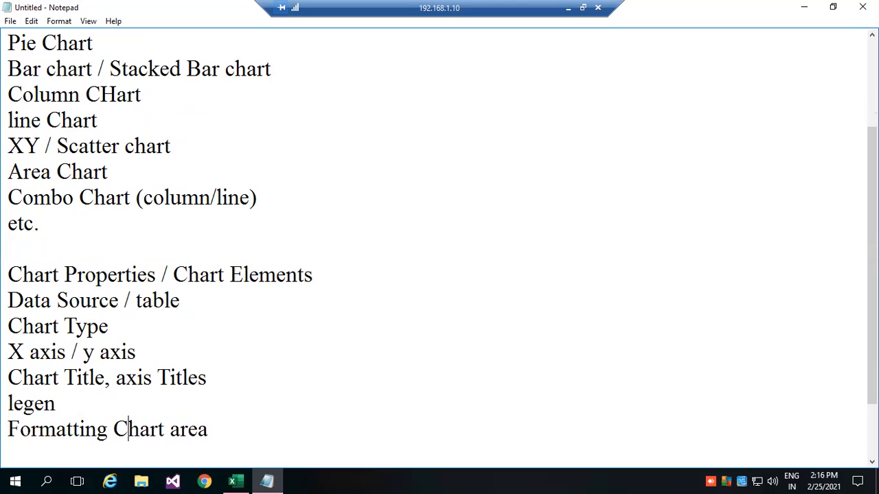
Add the line "Formatting Plot area" to the end of the notes.
left_click(242, 440)
key("Return")
type("Formatti")
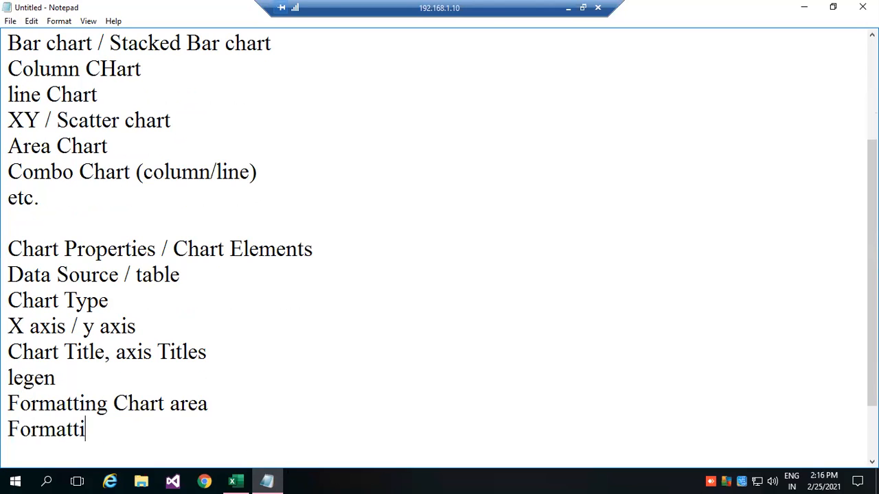
type("ng Plot area")
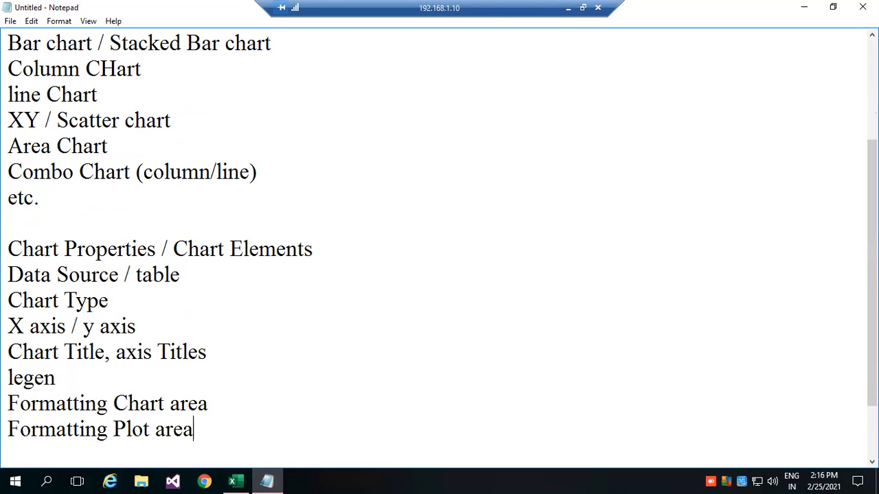
key("Return")
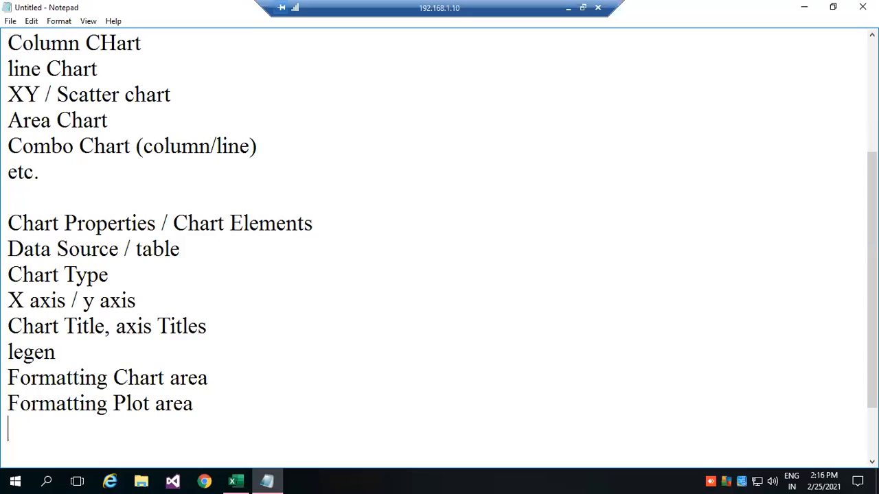
Add the line "Data series/ data label" to the end of the notes.
type("Data series/ data ")
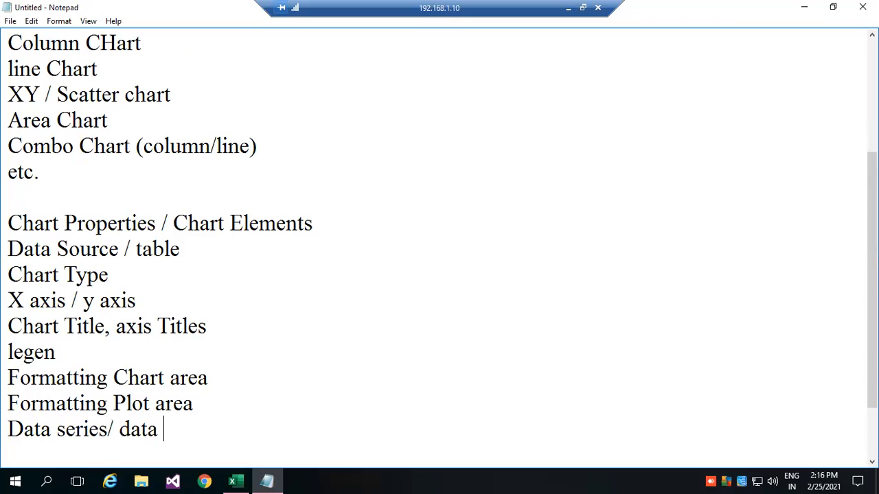
type("label")
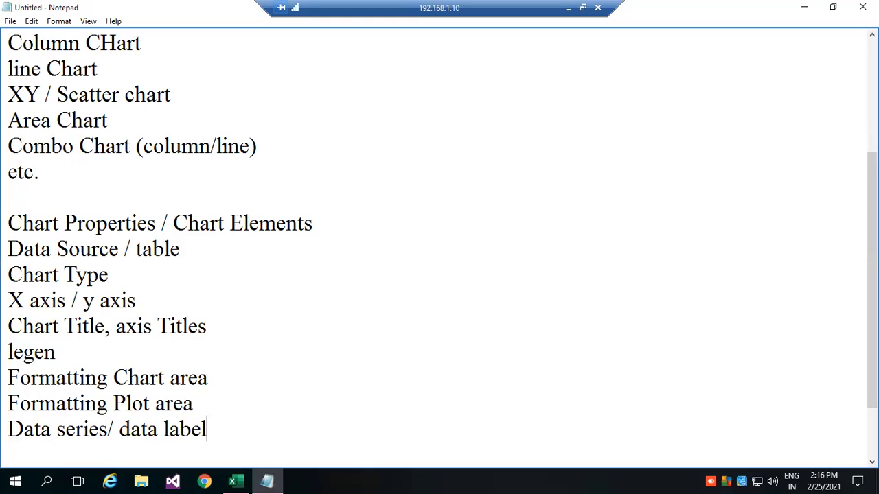
key("Return")
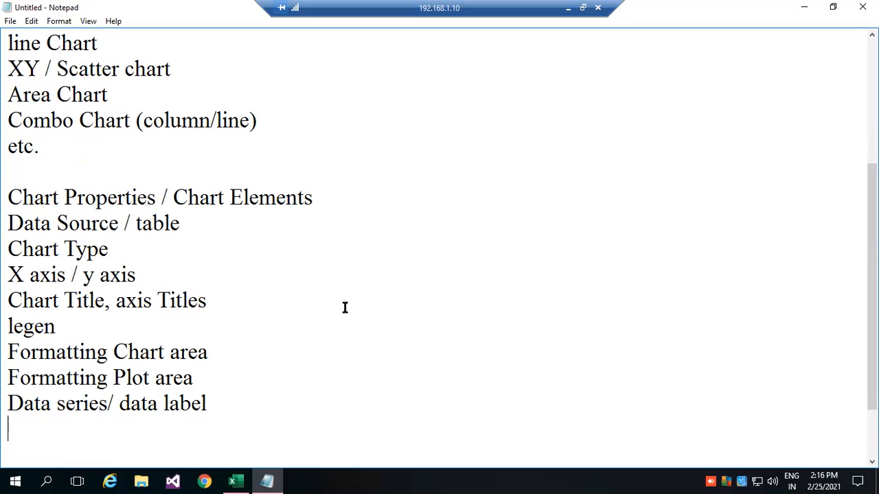
Switch to Excel and delete the existing pie chart on the pie chart sheet.
scroll(167, 274, "up", 3)
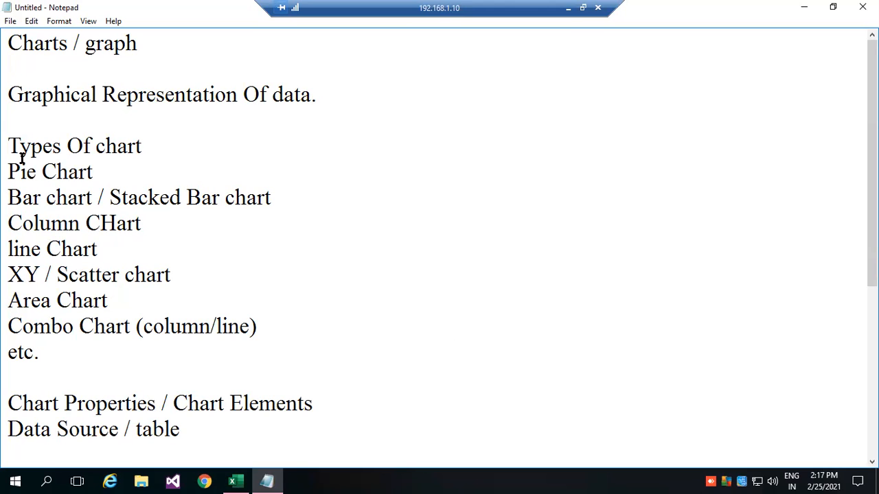
scroll(52, 326, "down", 4)
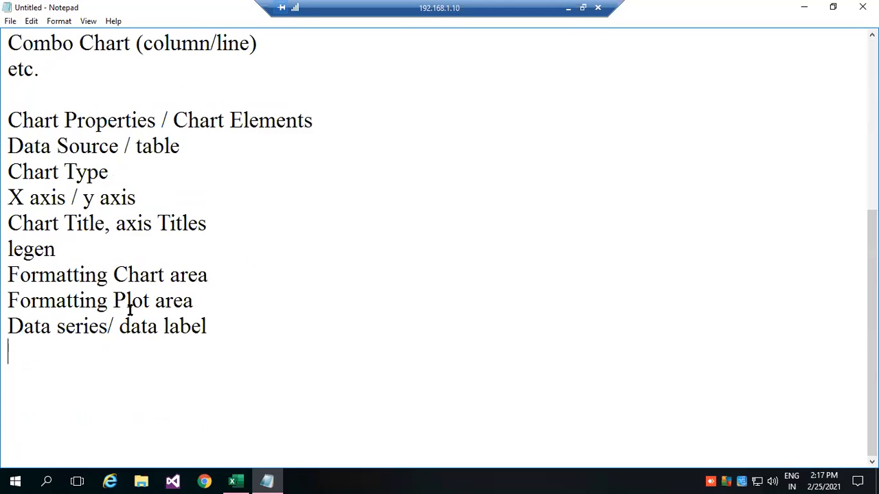
left_click(232, 481)
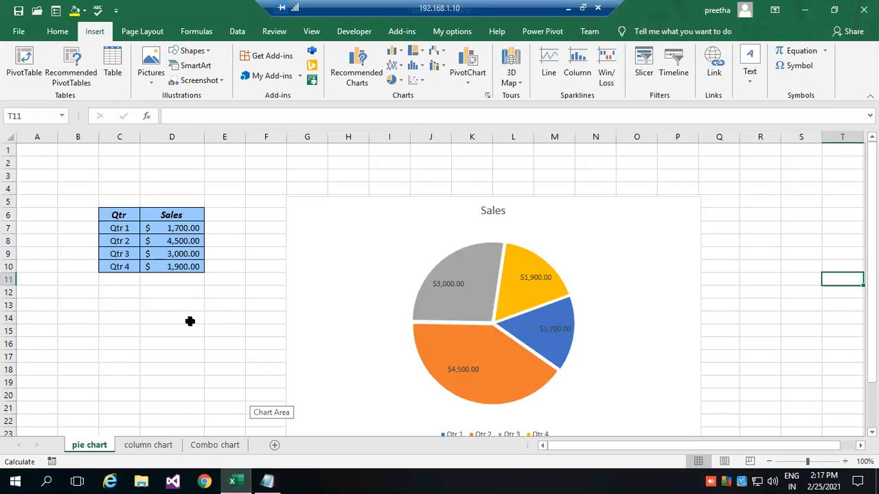
left_click(343, 248)
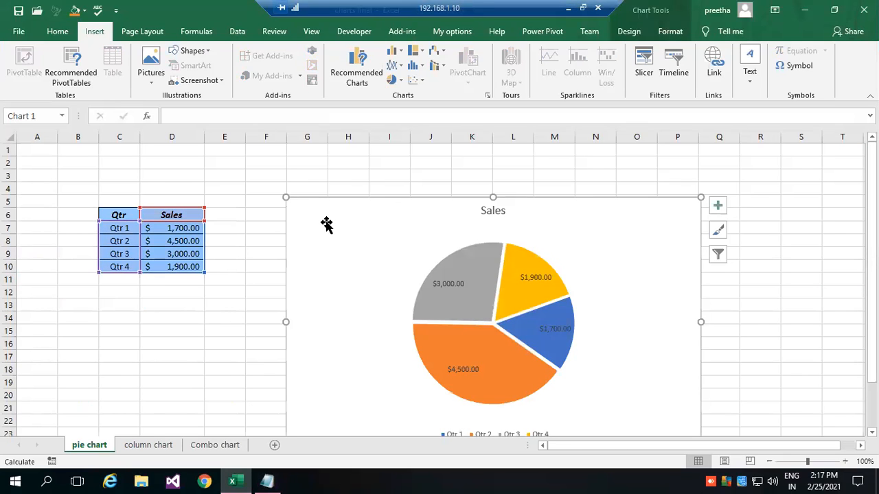
key("Delete")
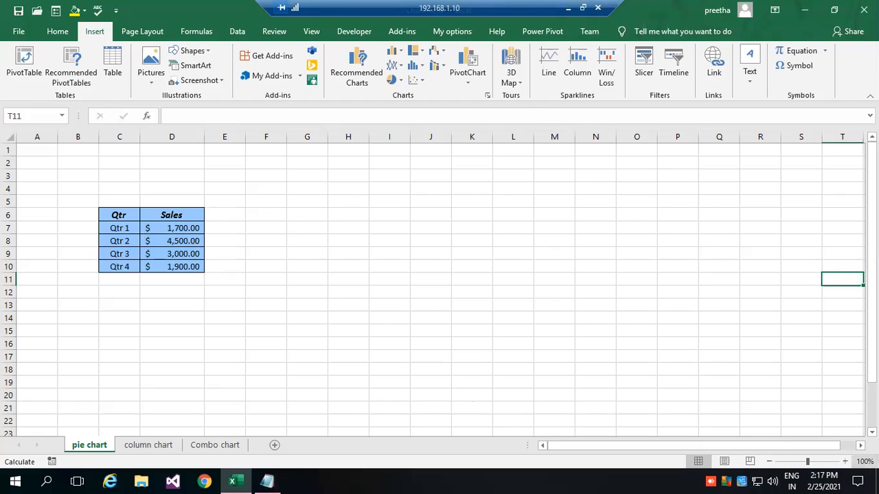
Zoom the sheet to 110%, select the Qtr and Sales table C6:D10, and insert a recommended Pie chart.
left_click(844, 462)
left_click_drag(611, 447, 573, 449)
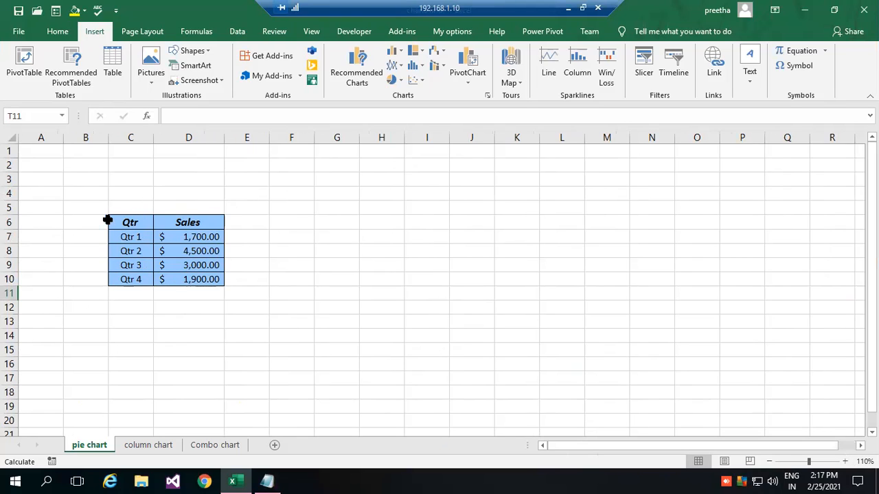
left_click_drag(129, 242, 201, 282)
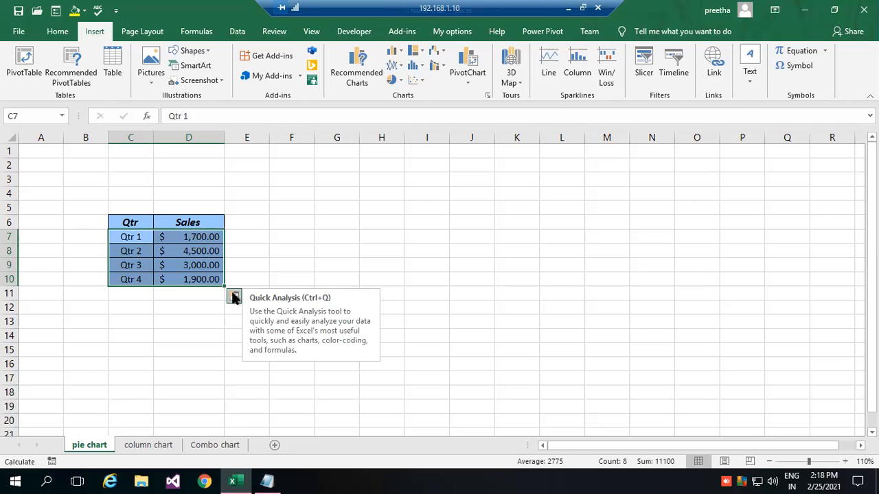
left_click(199, 327)
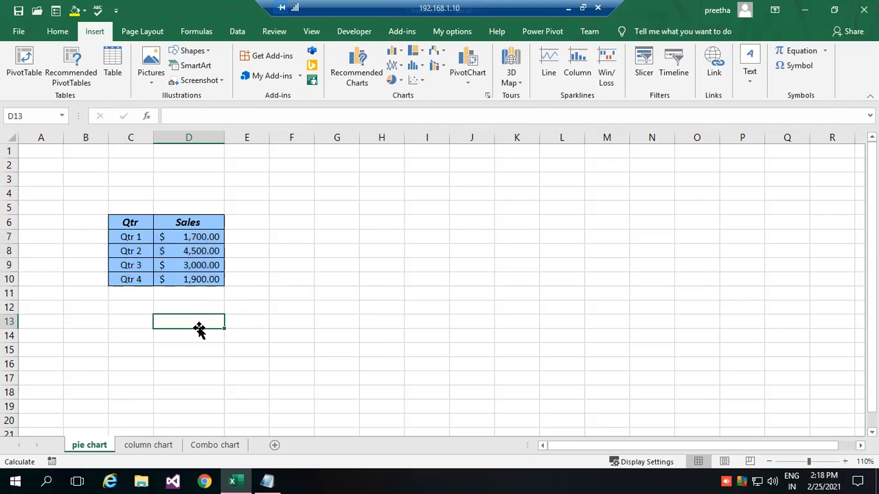
left_click(293, 264)
left_click_drag(131, 220, 193, 279)
left_click(488, 96)
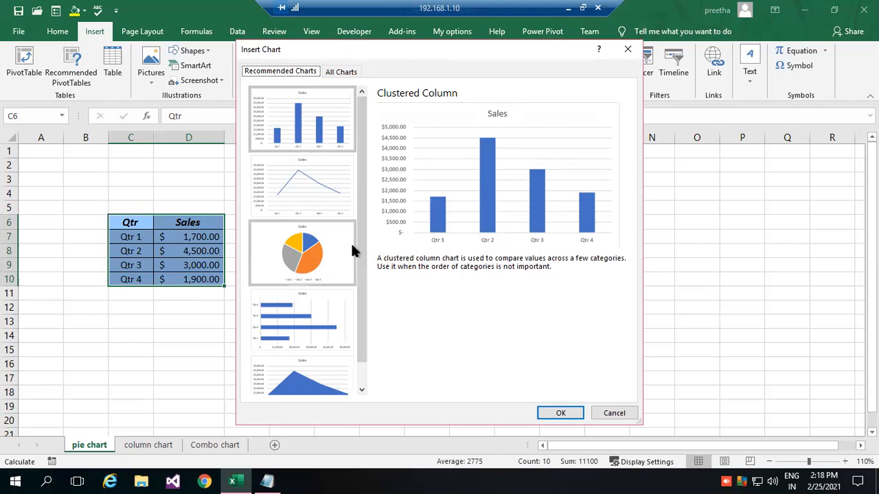
left_click(337, 273)
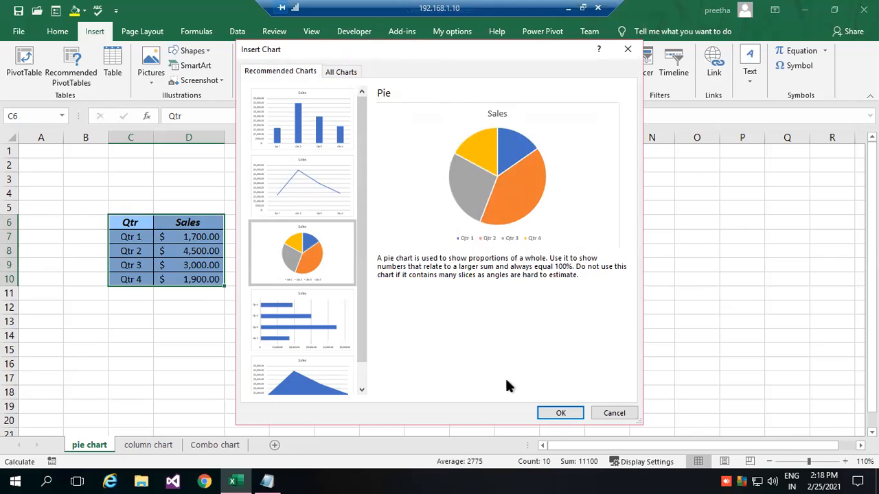
left_click(559, 414)
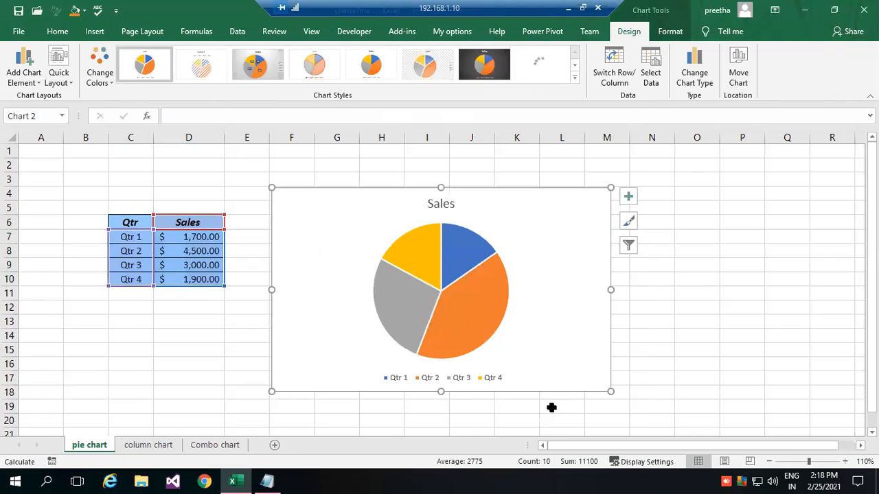
Enlarge the pie chart and move it up so it spans about rows 2 to 17.
left_click_drag(610, 390, 654, 403)
left_click_drag(357, 217, 345, 197)
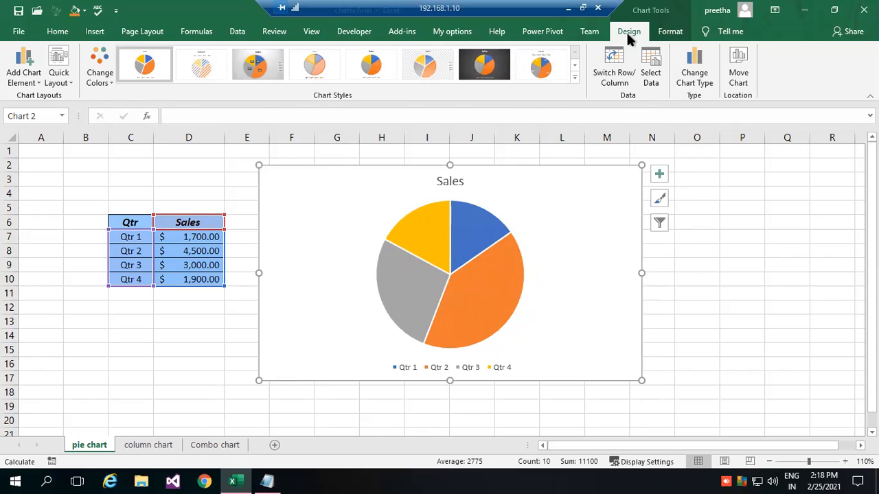
Examine the chart tools' Design and Format options for the selected chart.
left_click(667, 34)
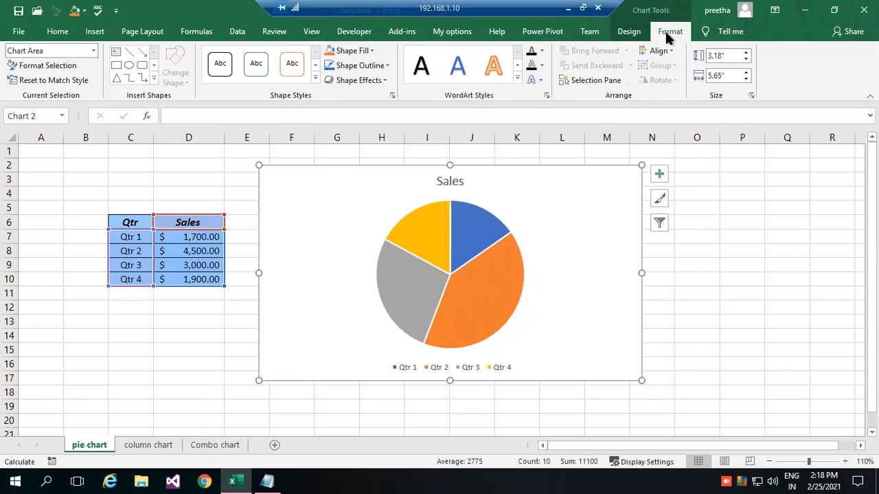
left_click(627, 33)
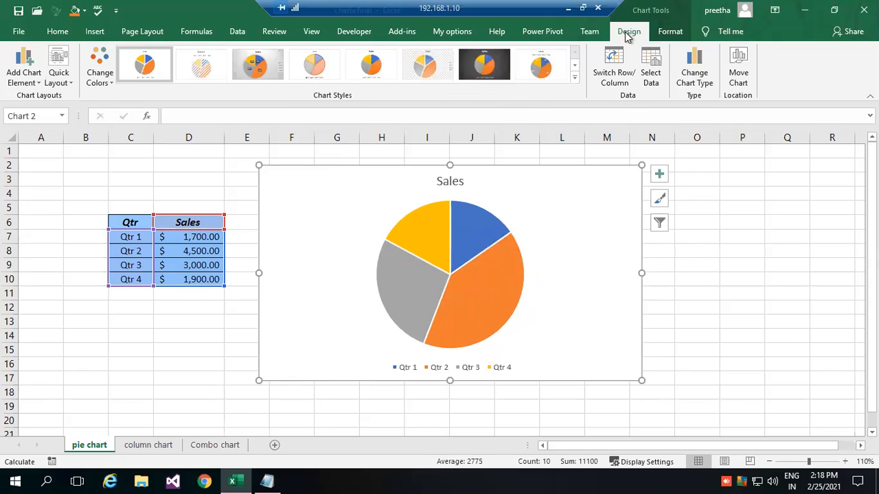
left_click(675, 34)
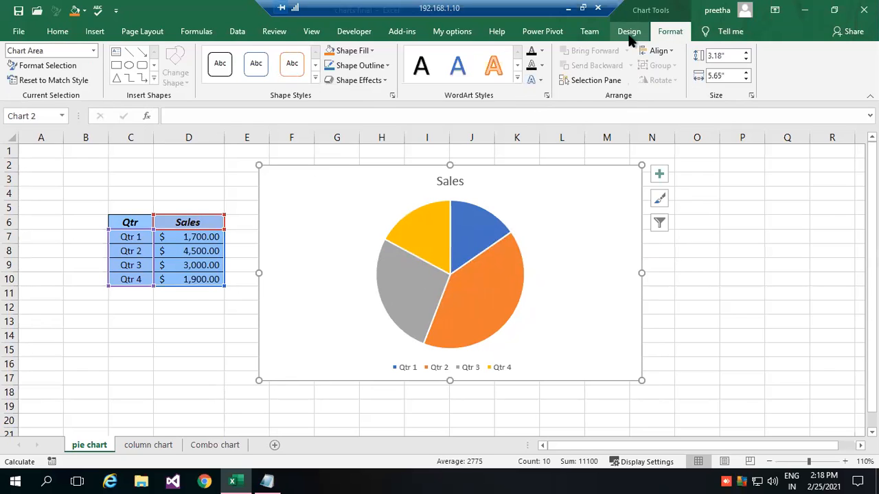
left_click(629, 34)
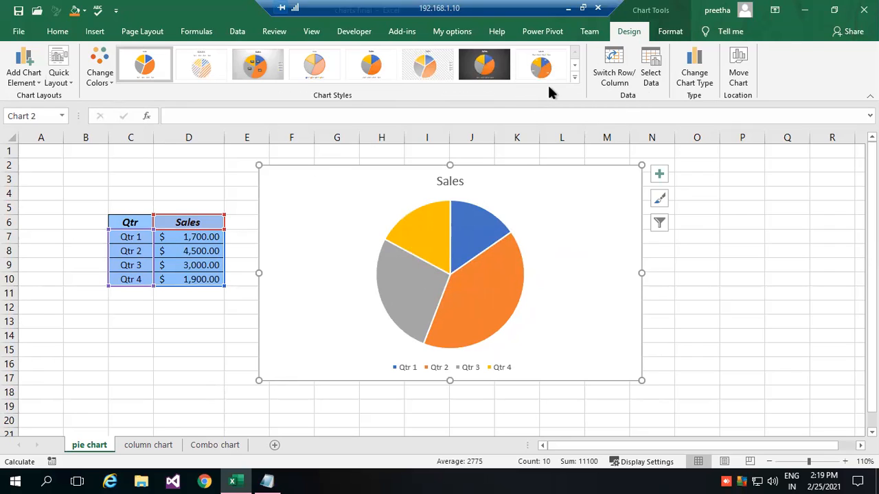
left_click(669, 32)
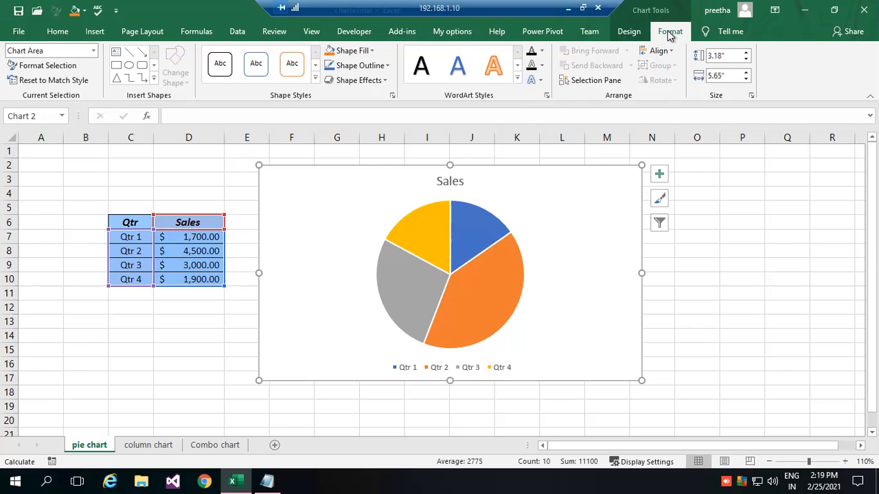
left_click(628, 32)
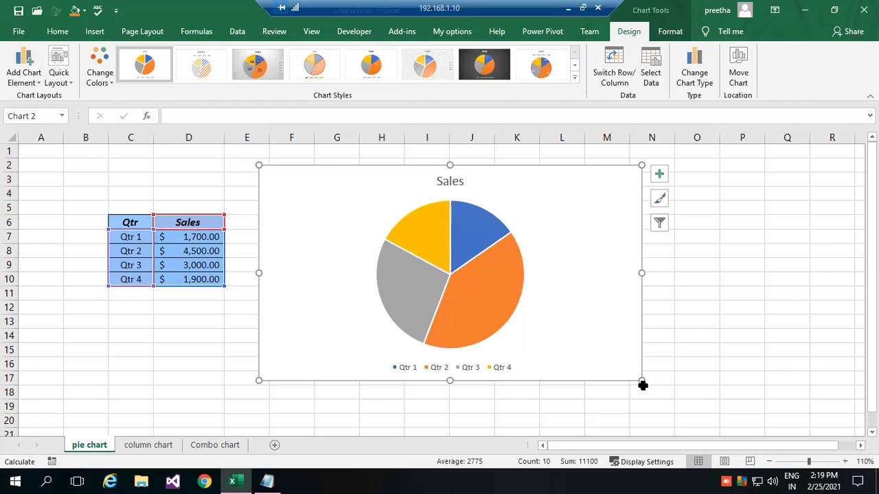
Stretch the chart down to about row 19 and open the Format Chart Area pane.
left_click_drag(647, 387, 647, 406)
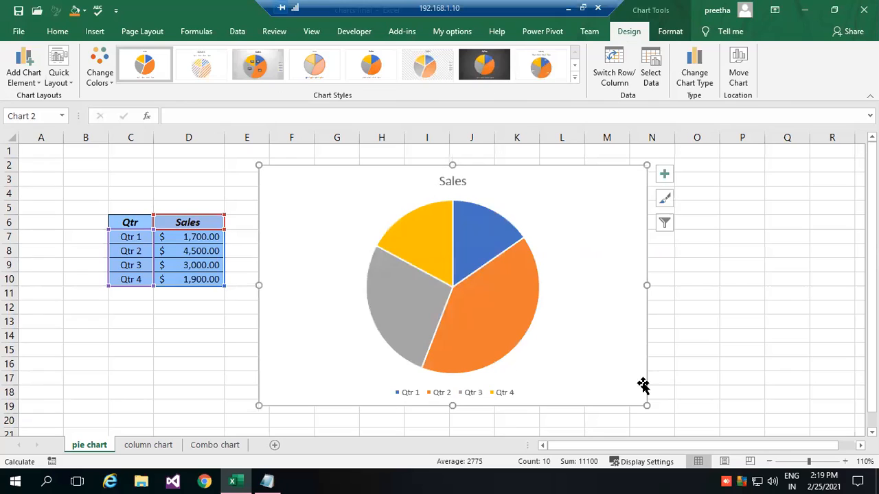
double_click(563, 190)
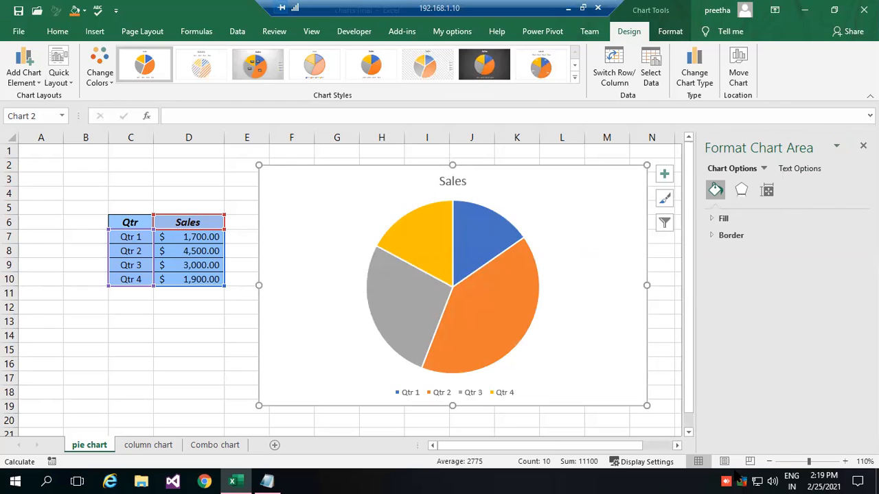
left_click(678, 445)
left_click(678, 444)
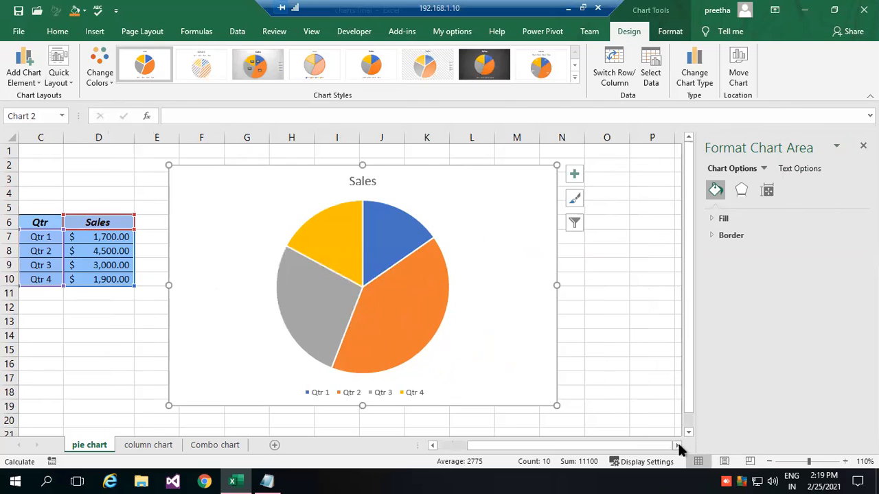
Select the pie's plot area and enlarge it slightly by dragging its corner.
left_click(678, 445)
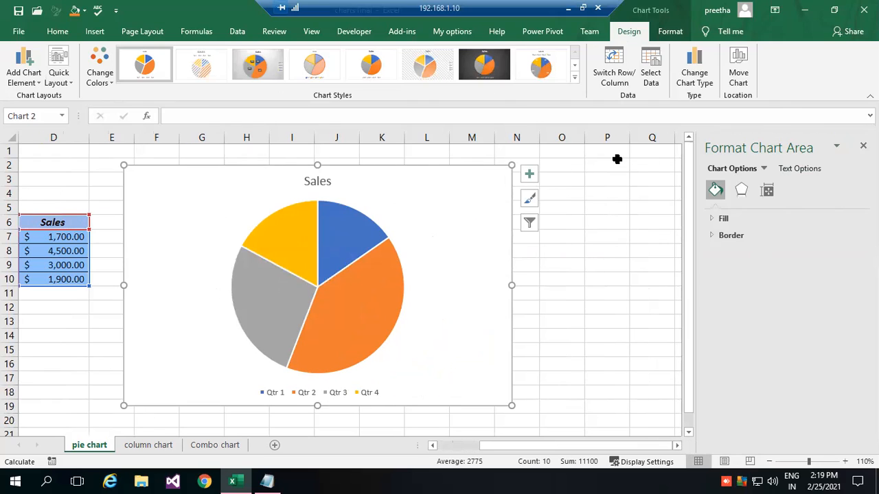
left_click(345, 237)
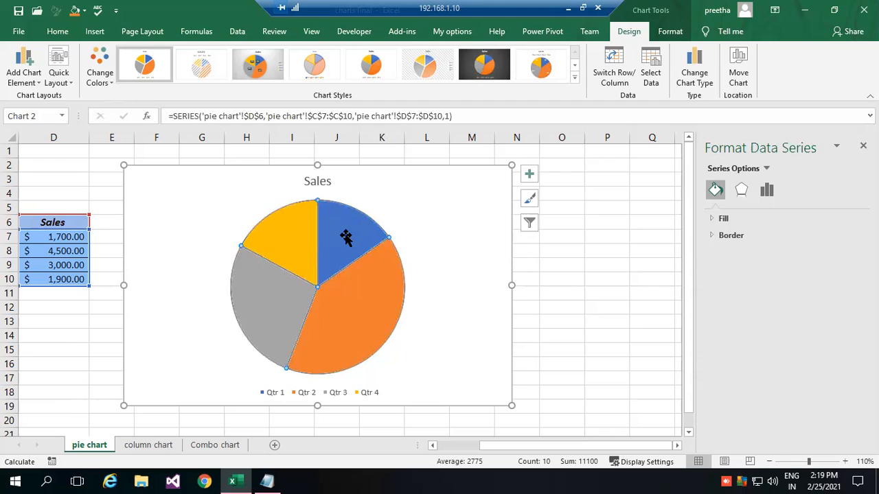
left_click(385, 227)
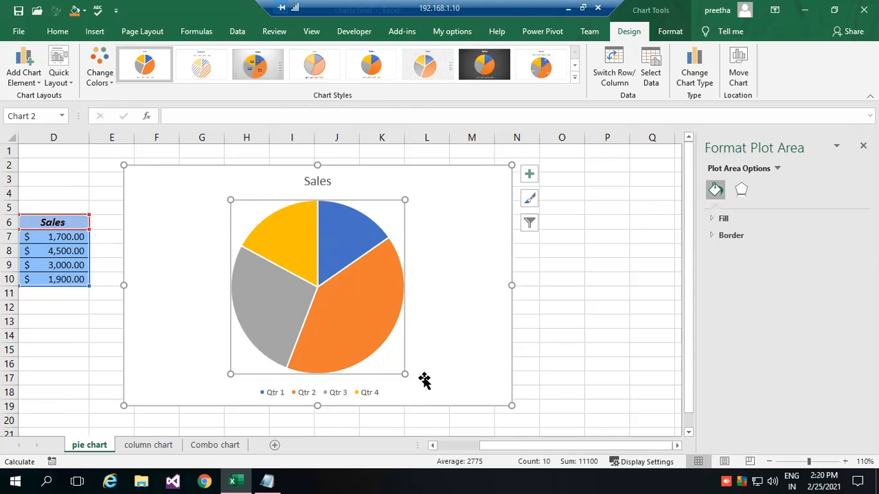
left_click_drag(405, 375, 414, 375)
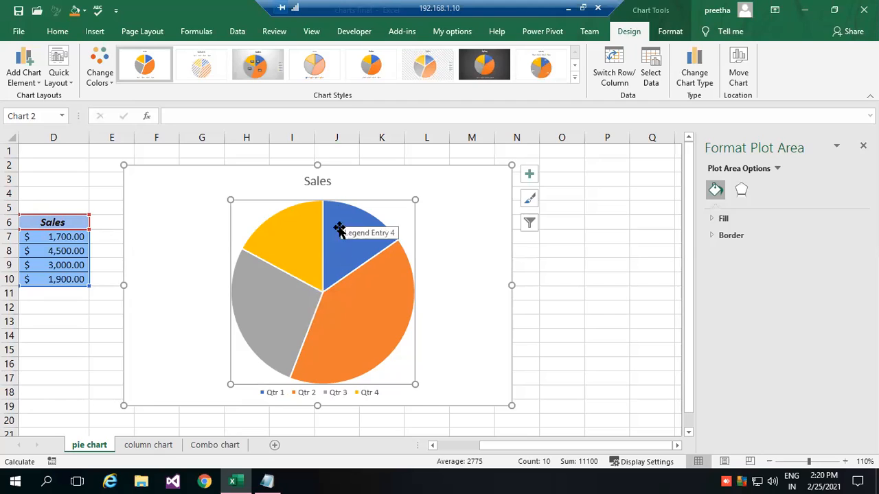
Select individual pie slices and inspect each quarter's value and percentage.
mouse_move(392, 260)
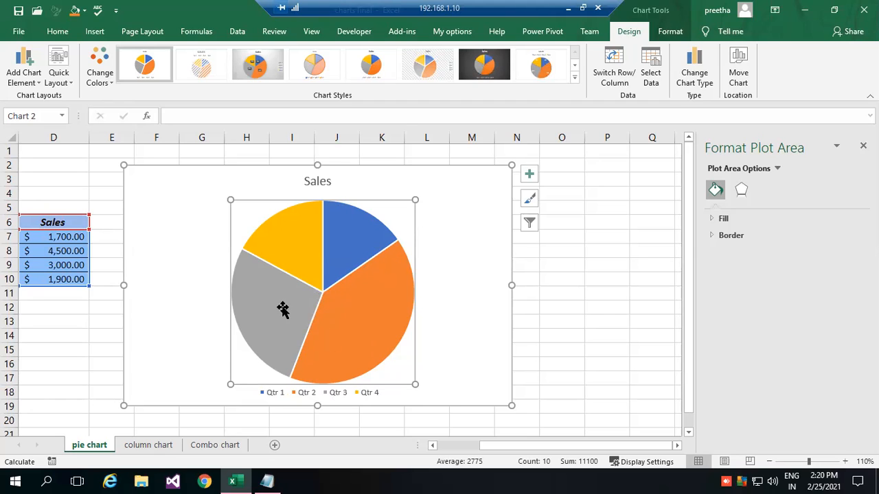
mouse_move(285, 230)
left_click(382, 309)
left_click(381, 309)
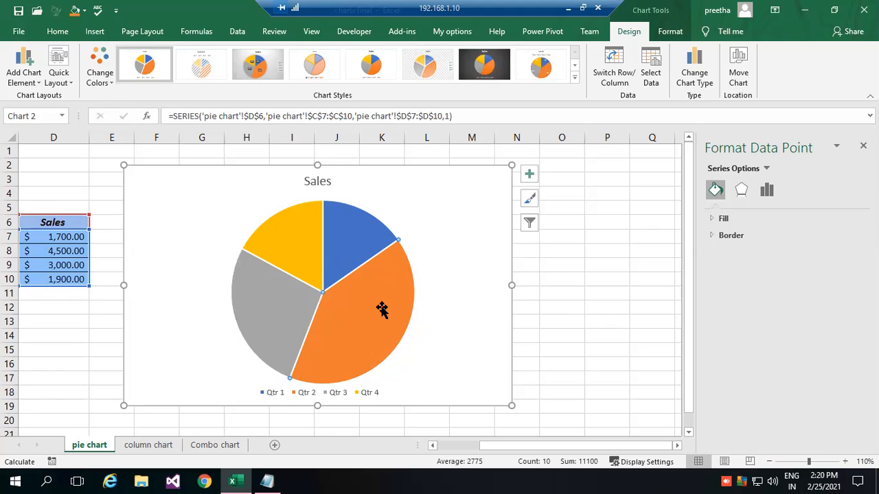
left_click(348, 239)
mouse_move(367, 301)
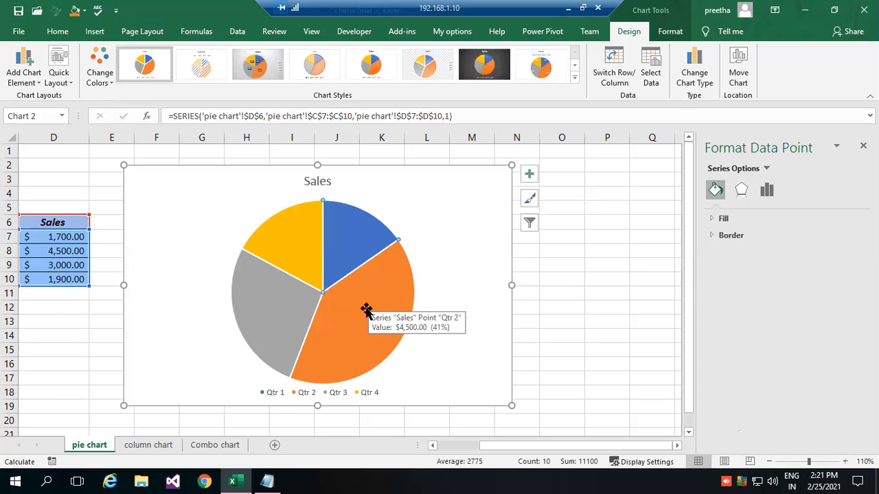
mouse_move(334, 241)
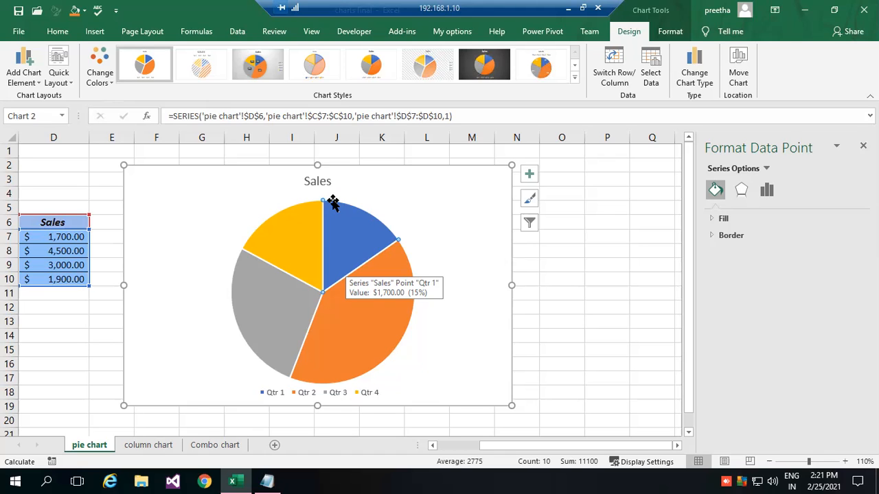
Fill the chart area with a solid light pink colour chosen from the standard colour palette.
left_click(626, 280)
left_click(467, 210)
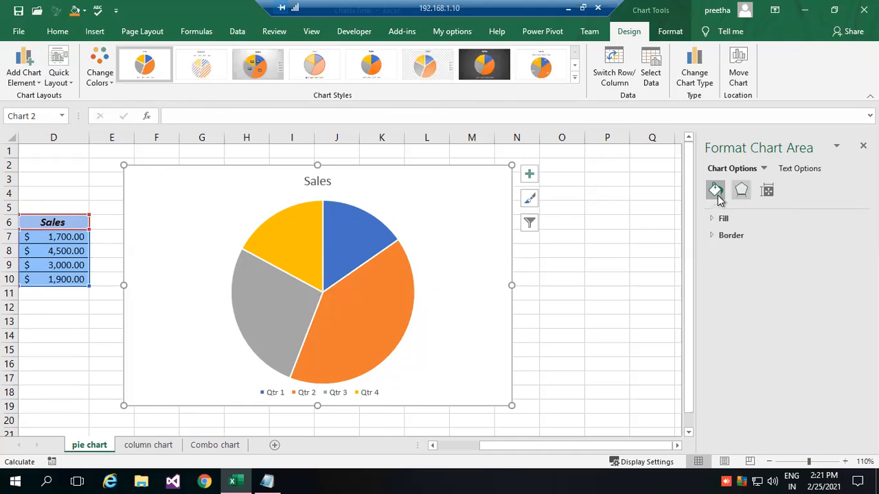
left_click(712, 219)
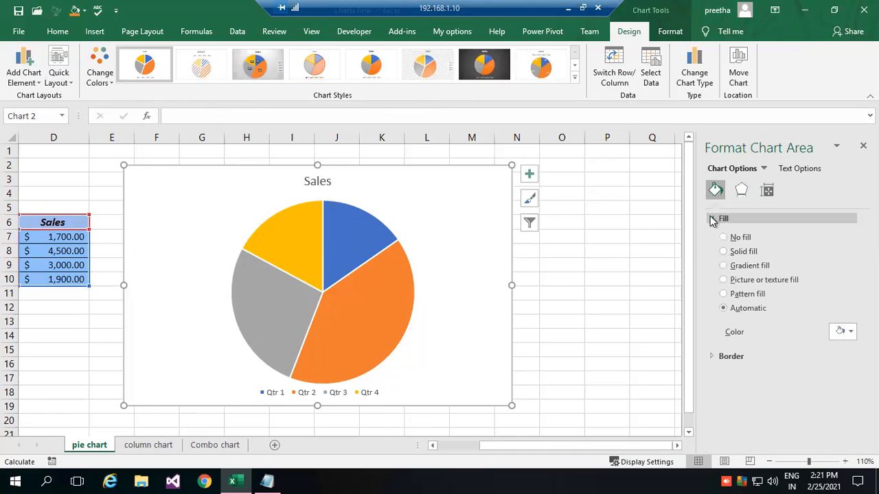
left_click(724, 253)
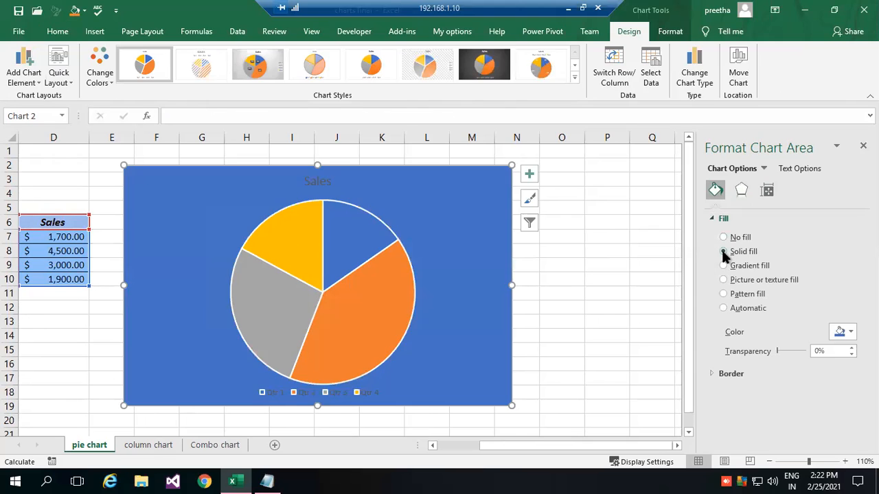
left_click(847, 332)
left_click(796, 316)
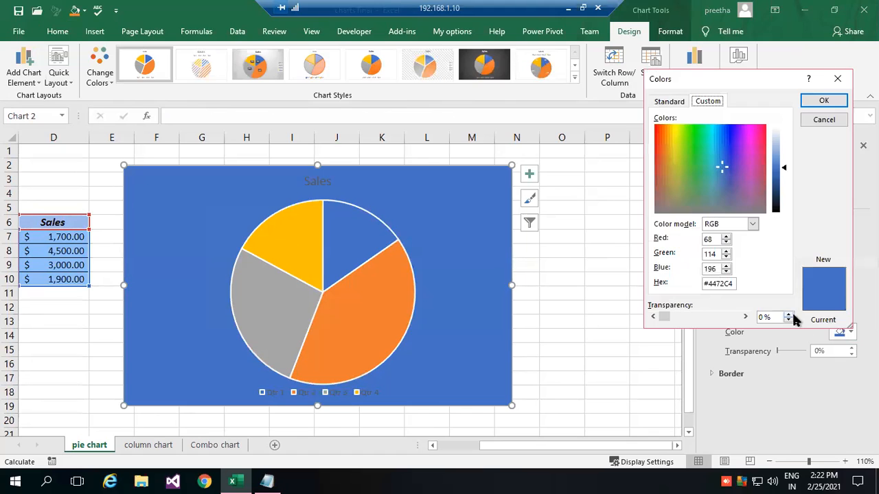
left_click(668, 101)
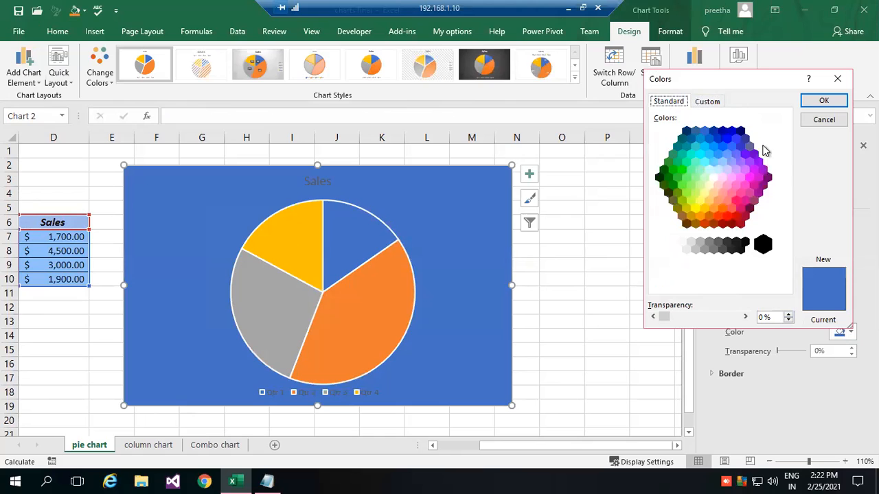
left_click(699, 154)
left_click(732, 162)
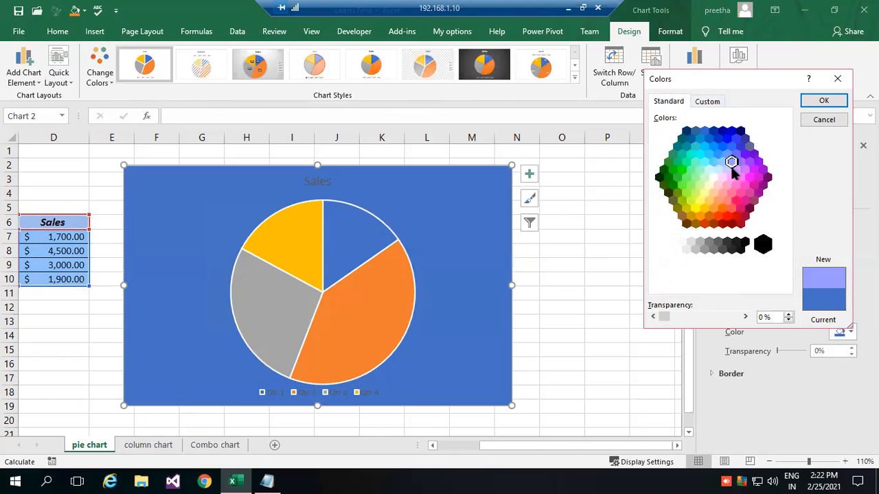
left_click(727, 169)
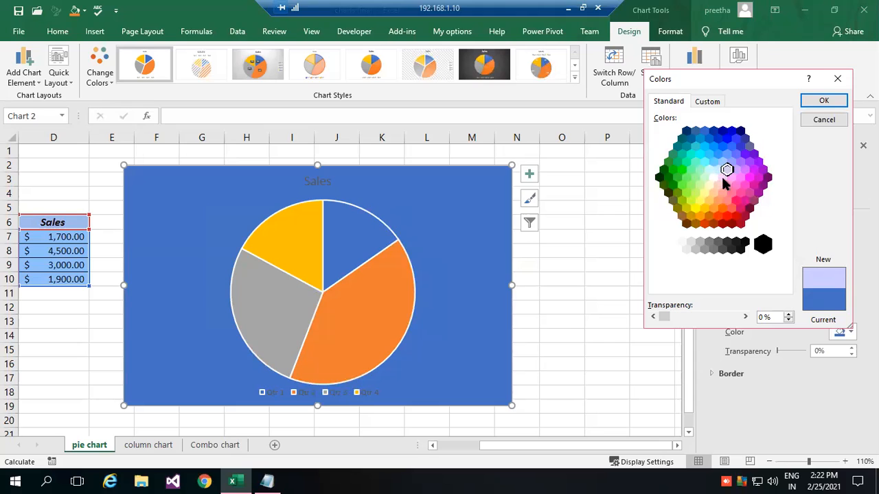
left_click(723, 177)
left_click(824, 100)
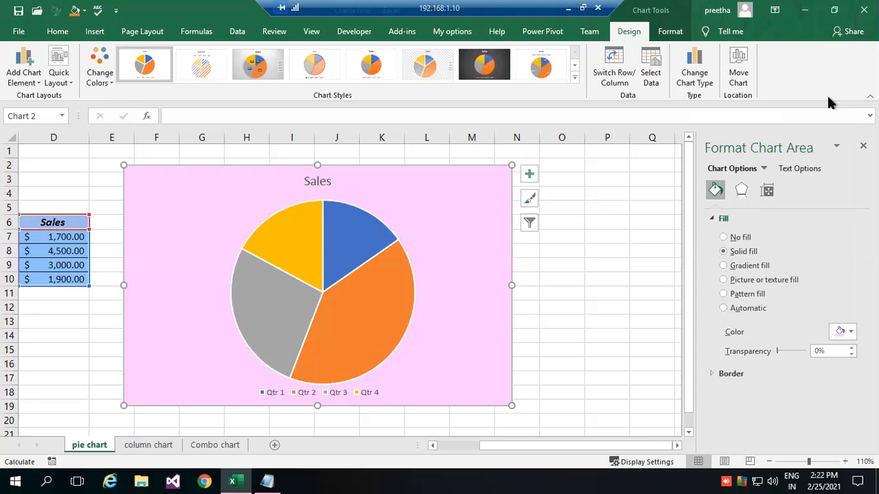
Switch the chart area to a gradient fill and apply a light blue preset gradient.
left_click(735, 270)
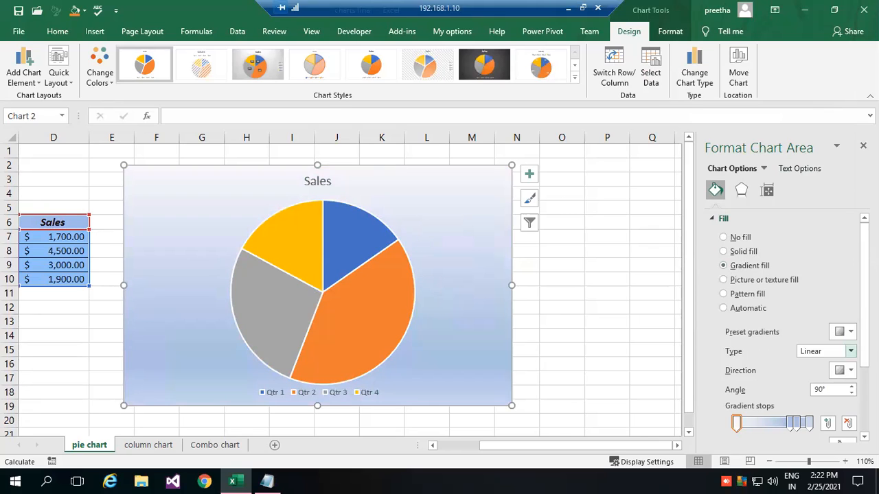
scroll(851, 323, "down", 1)
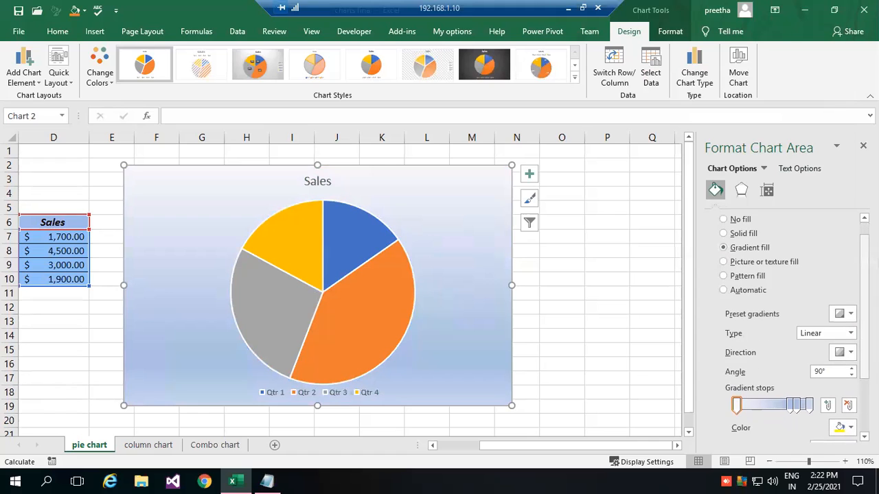
left_click(851, 315)
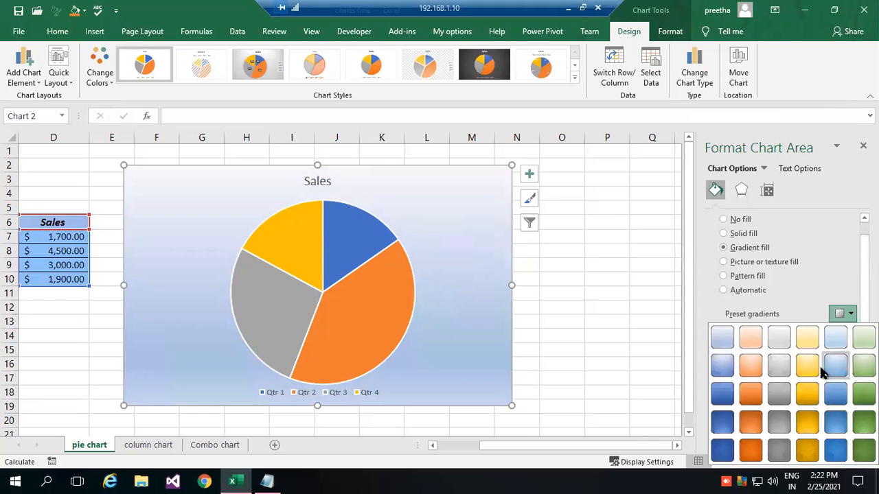
left_click(837, 370)
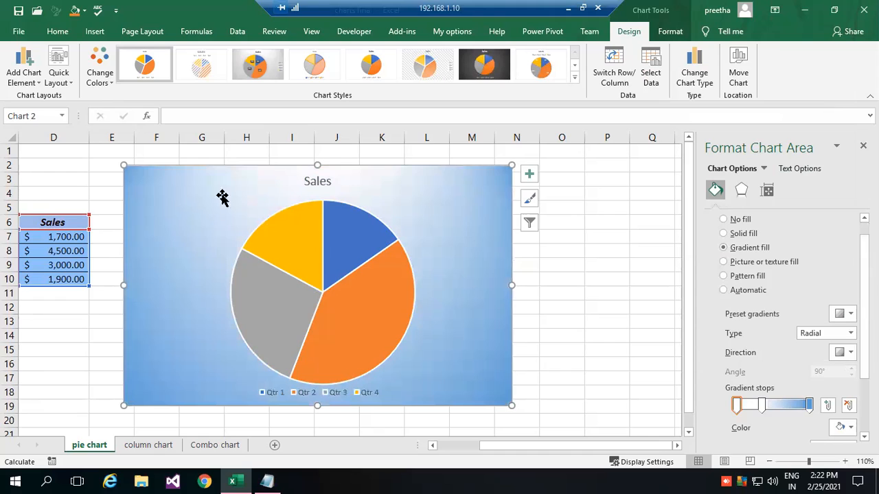
Try the Rectangular gradient type, then set the chart area's gradient type to Path.
left_click(849, 333)
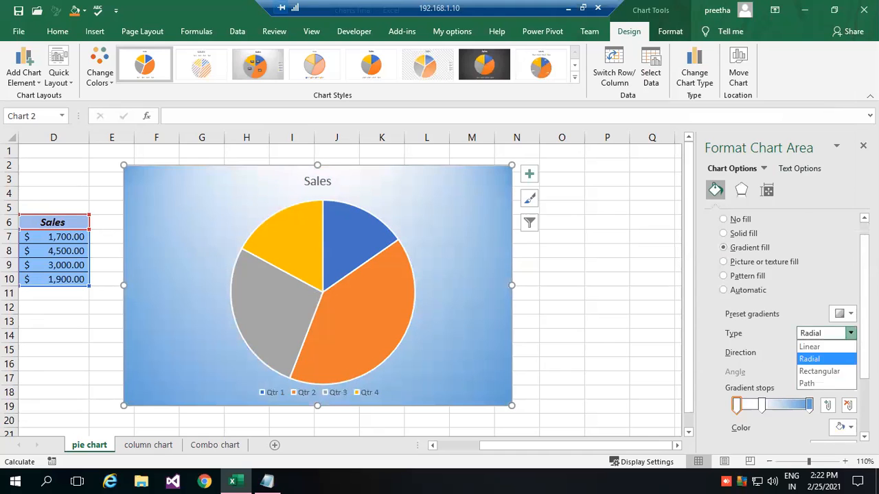
left_click(829, 371)
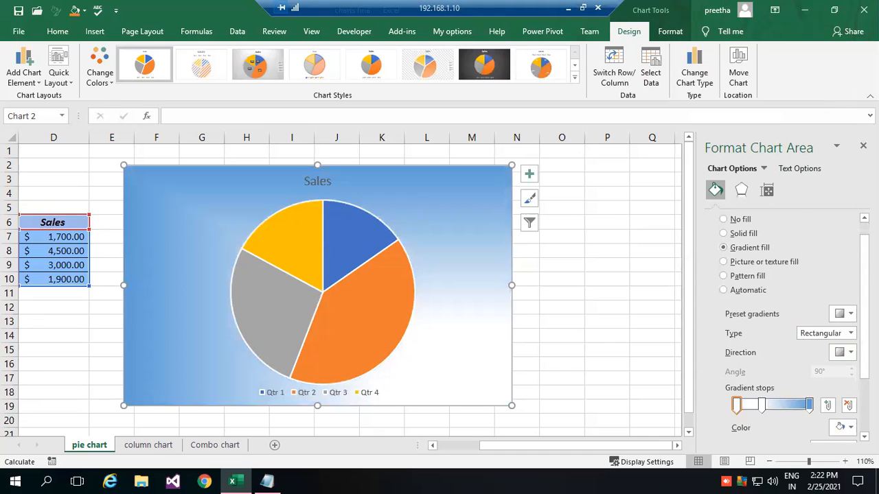
left_click(851, 333)
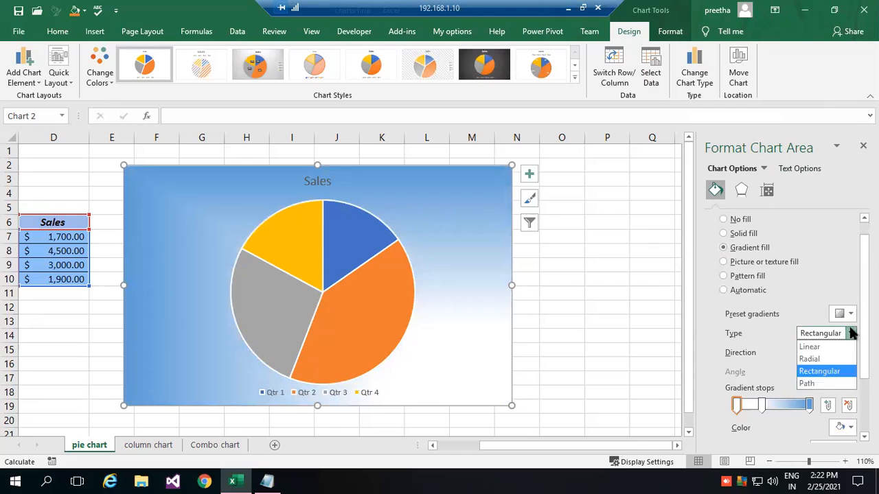
left_click(815, 384)
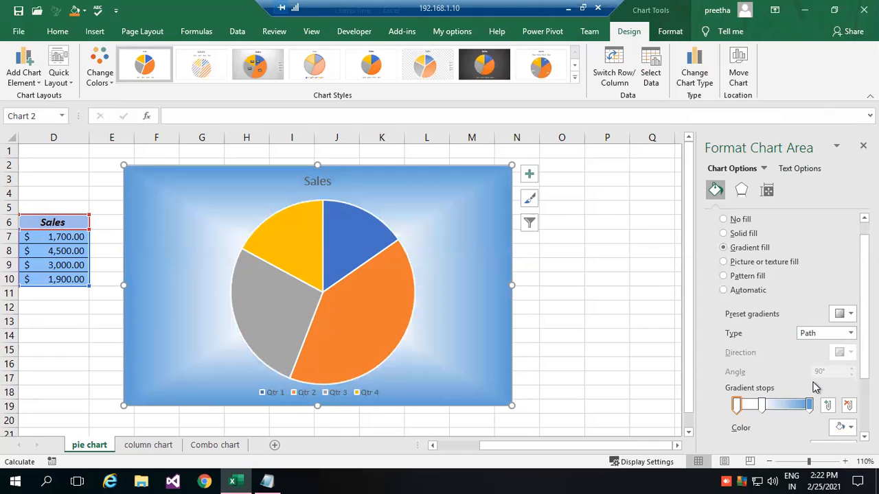
Colour the last gradient stop with the recently used light pink.
scroll(848, 378, "down", 1)
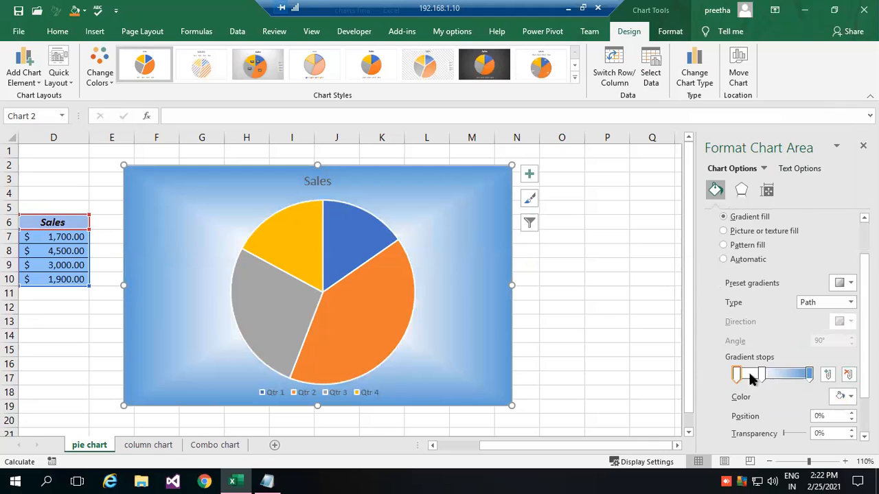
scroll(790, 343, "down", 1)
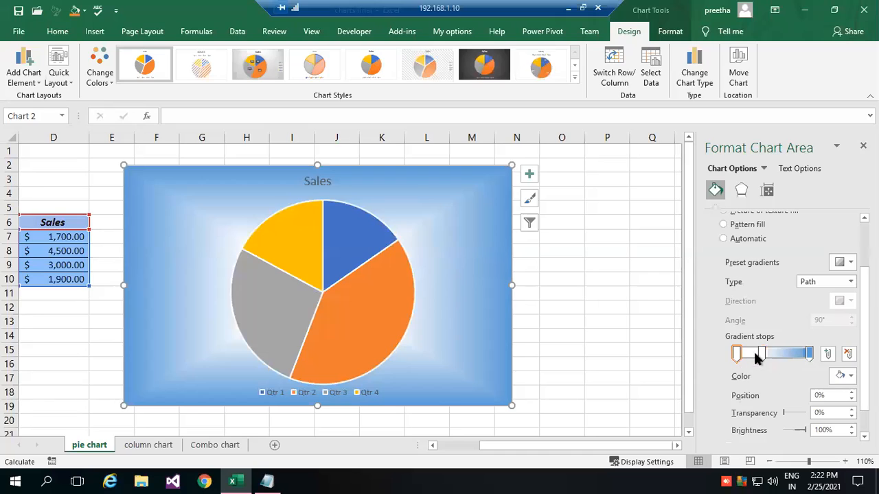
left_click(808, 355)
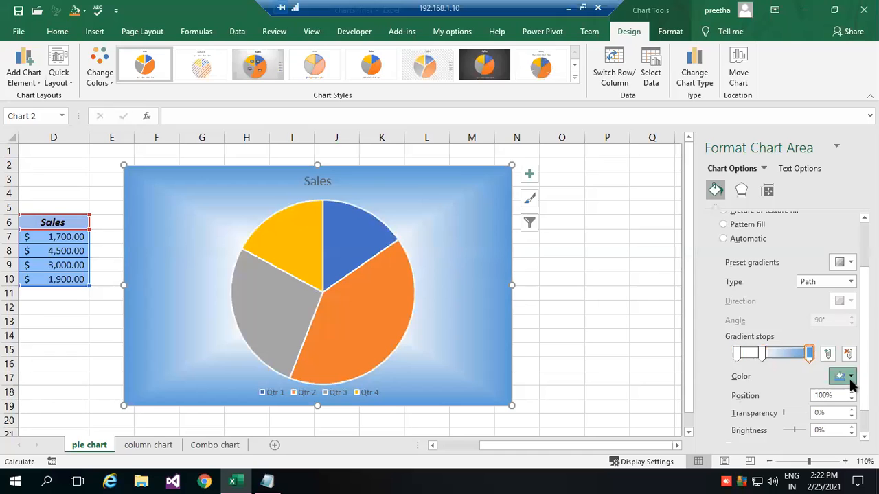
left_click(849, 377)
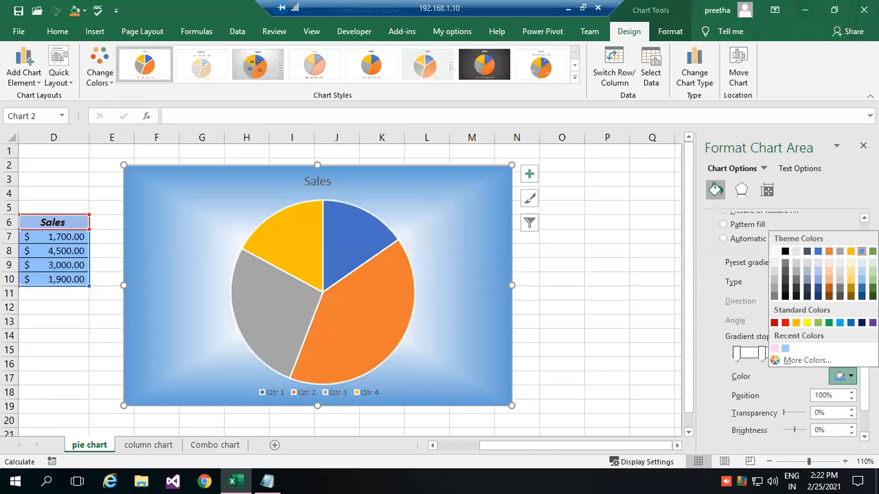
left_click(775, 348)
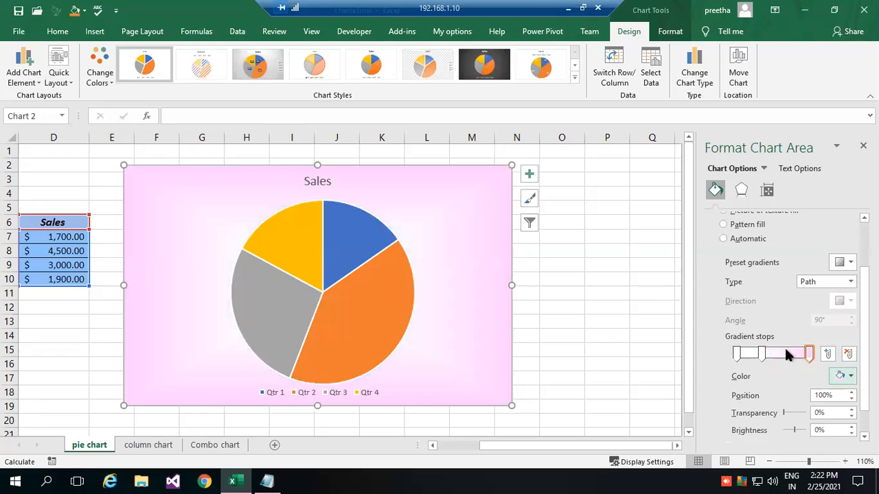
Add a gradient stop at 67% and give it a light pink from the standard colours.
left_click(785, 351)
left_click(849, 378)
left_click(796, 359)
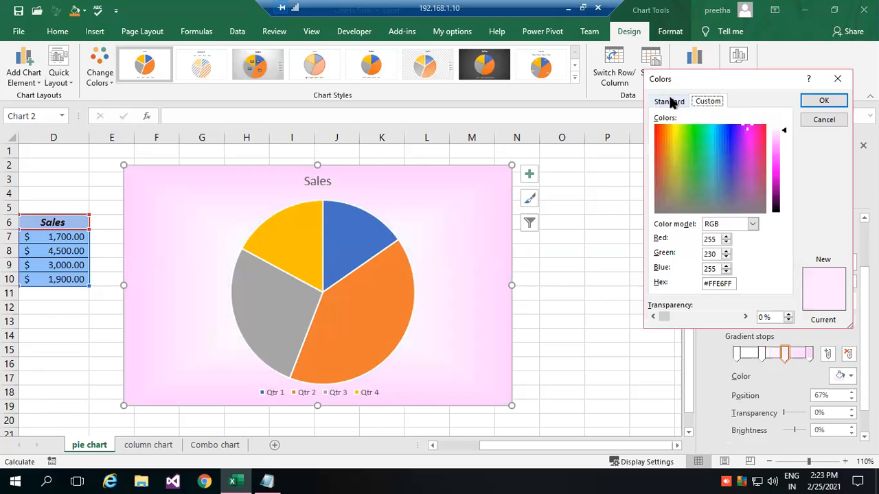
left_click(669, 101)
left_click(713, 180)
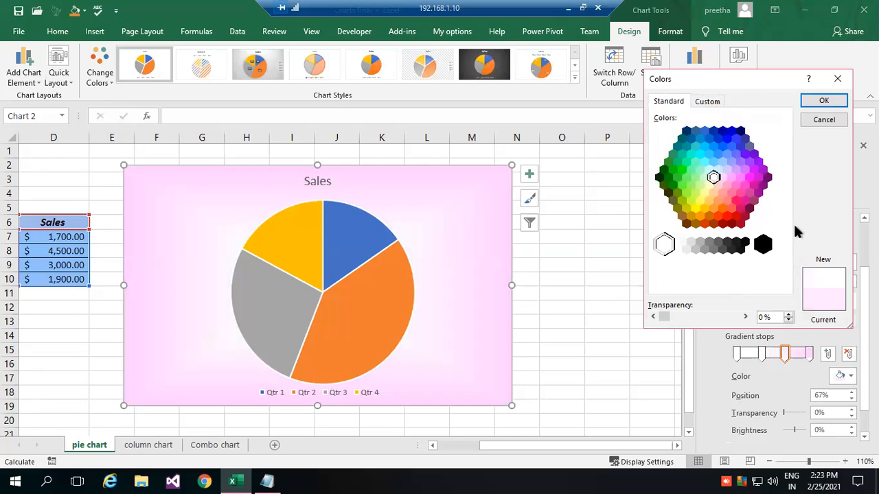
left_click(719, 187)
left_click(818, 104)
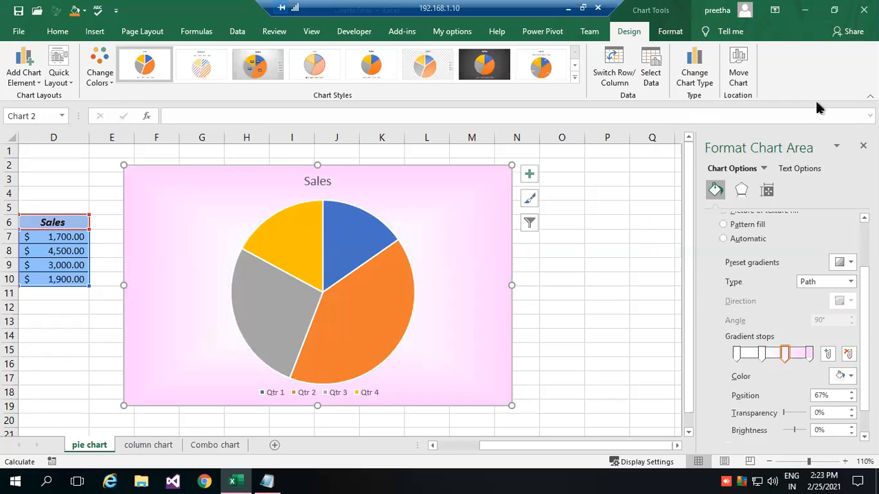
Give the gradient stop at 35% a light peach custom colour from the colour hexagon.
left_click(763, 354)
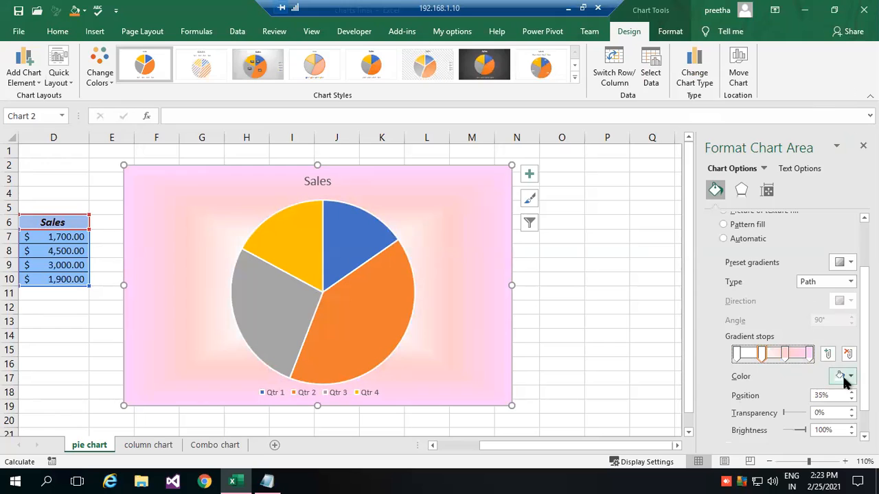
left_click(841, 378)
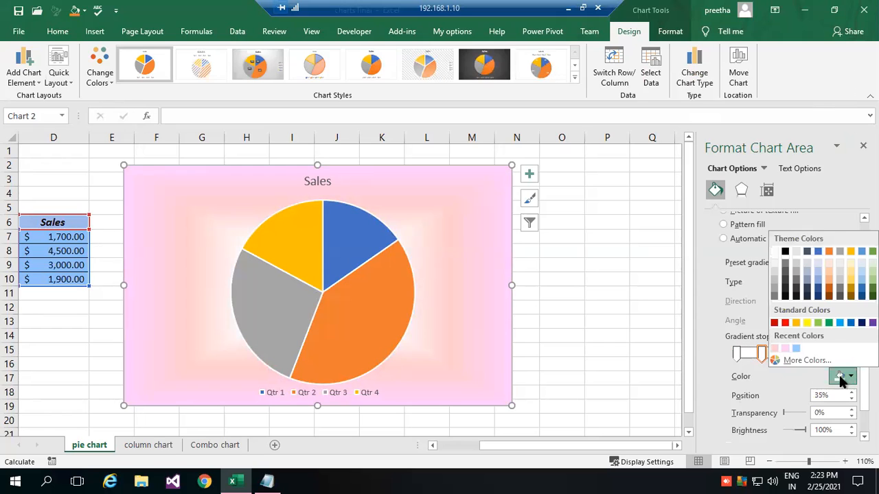
left_click(774, 358)
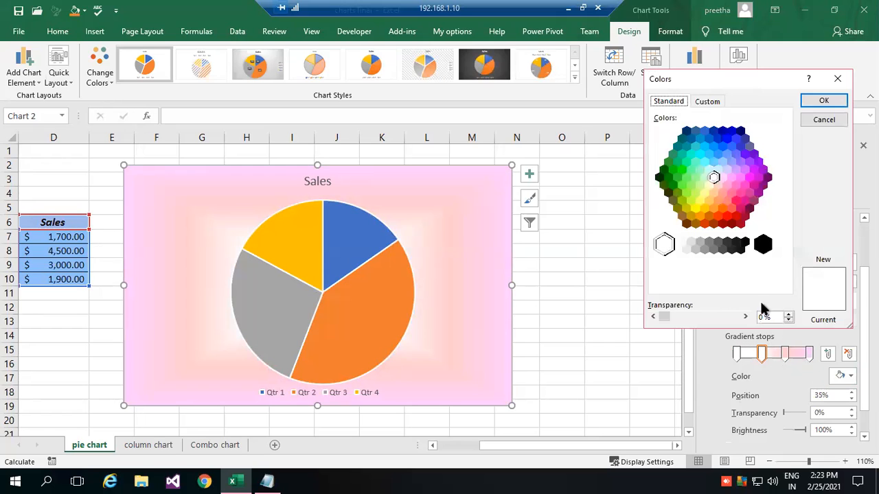
left_click(709, 170)
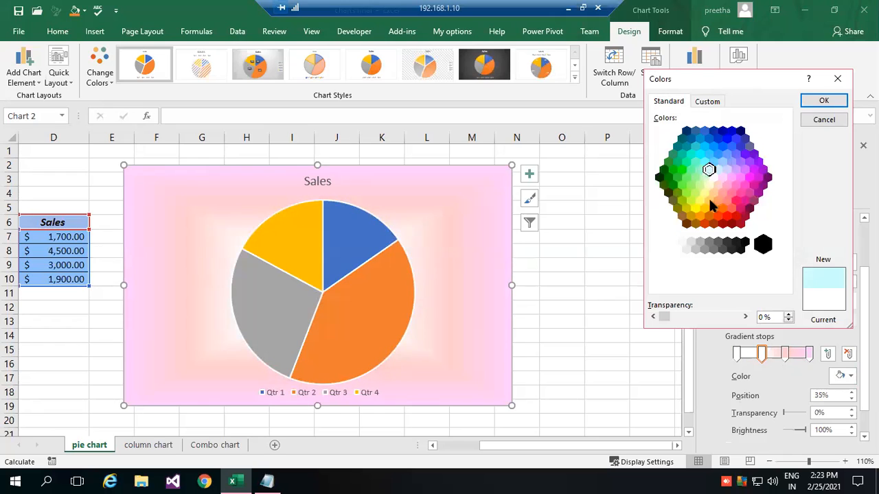
left_click(711, 199)
left_click(714, 193)
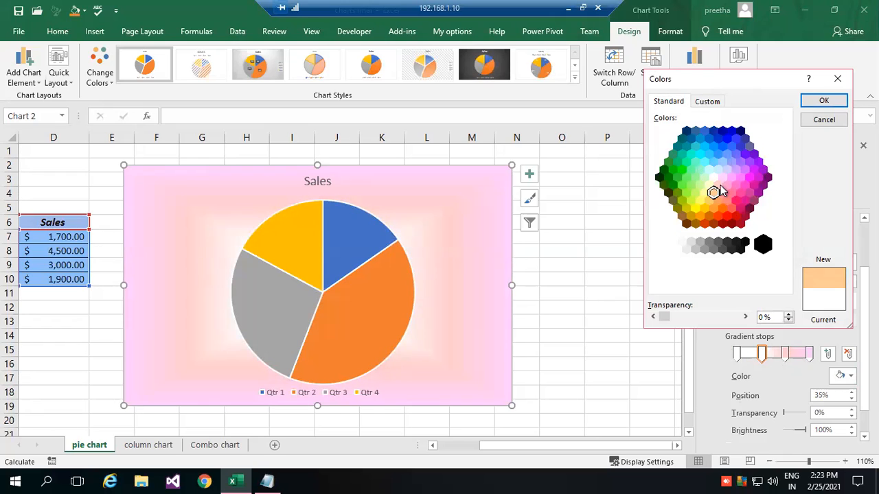
left_click(820, 103)
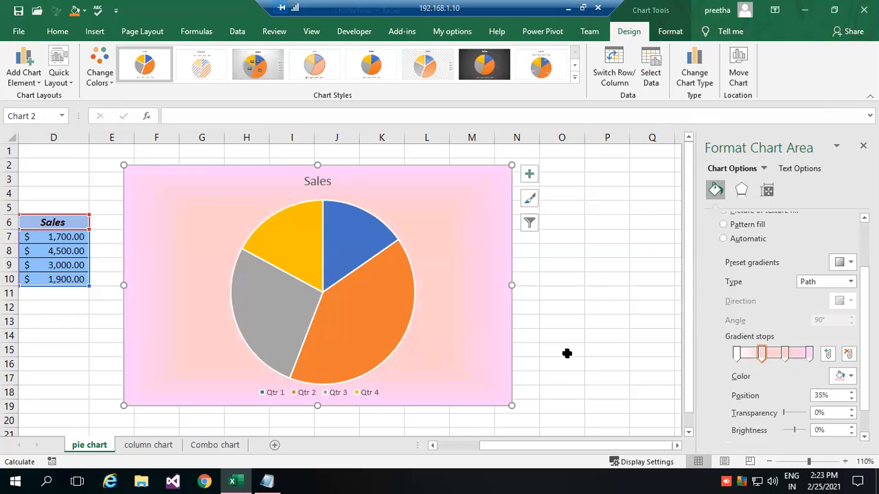
Enlarge the chart slightly and recolour the 35% gradient stop with a light yellow custom colour.
left_click_drag(512, 405, 531, 419)
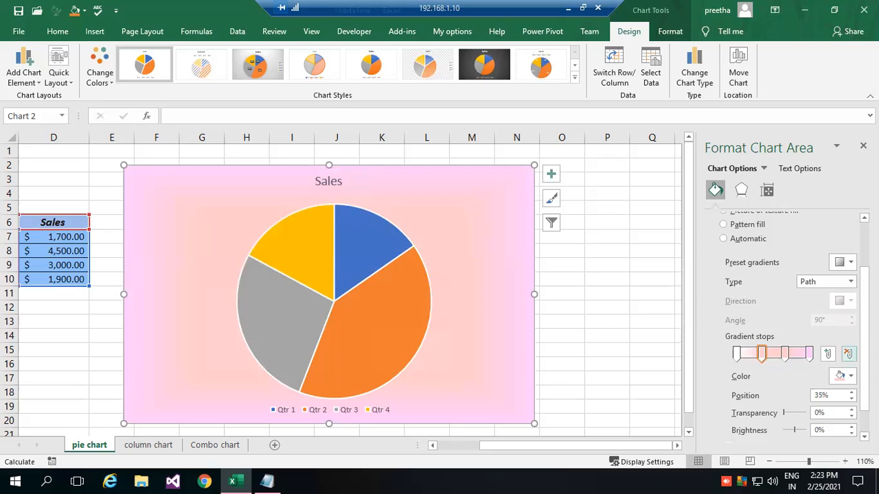
left_click(844, 376)
left_click(804, 363)
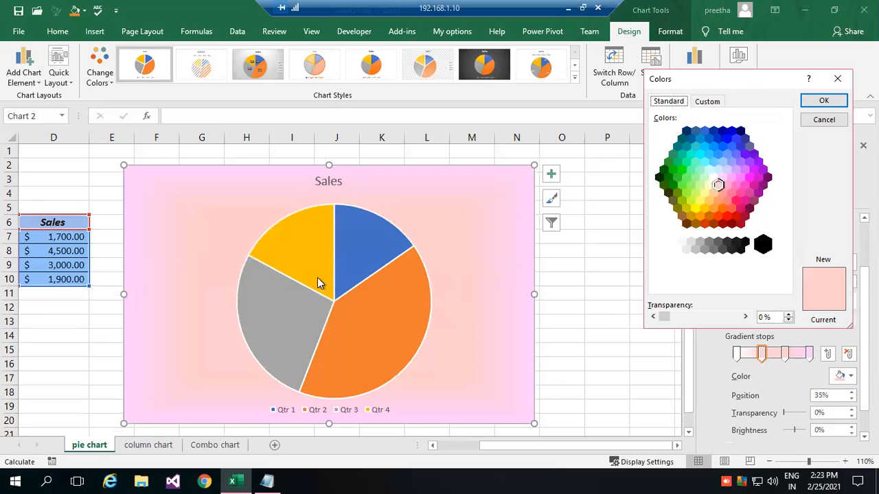
left_click(712, 183)
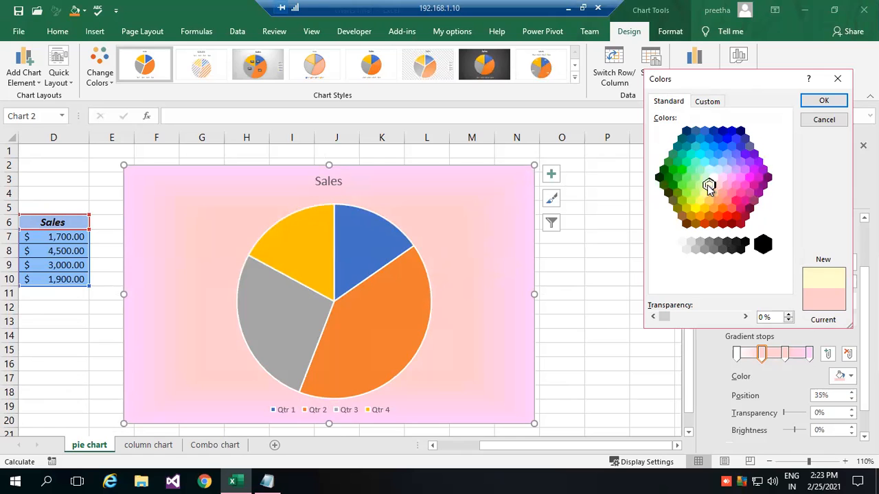
left_click(824, 101)
Colour the last gradient stop at 100% with a light lavender custom colour.
left_click(809, 354)
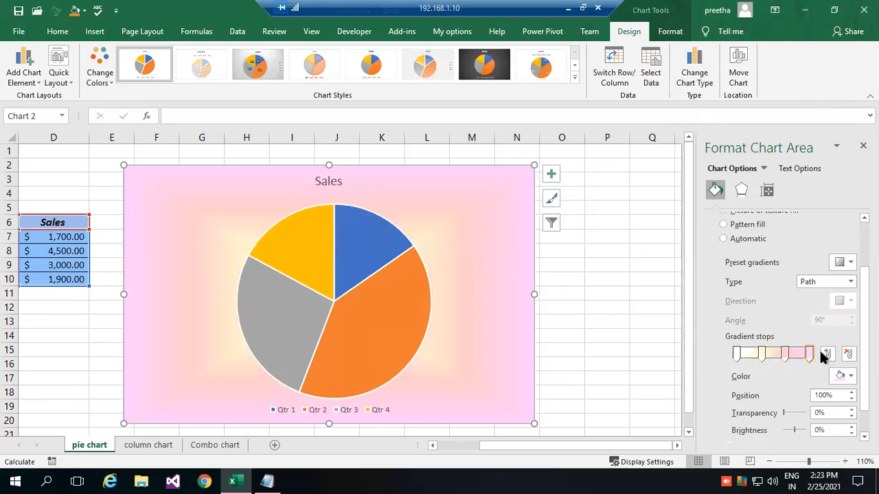
left_click(842, 376)
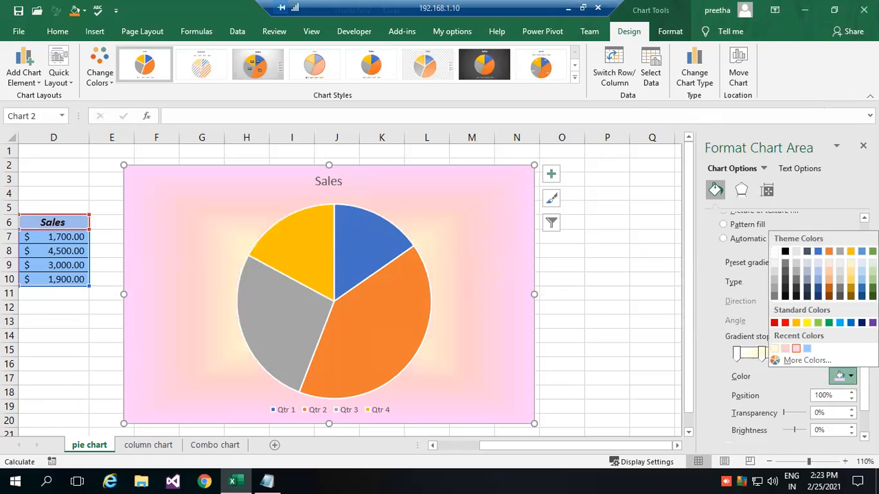
left_click(796, 361)
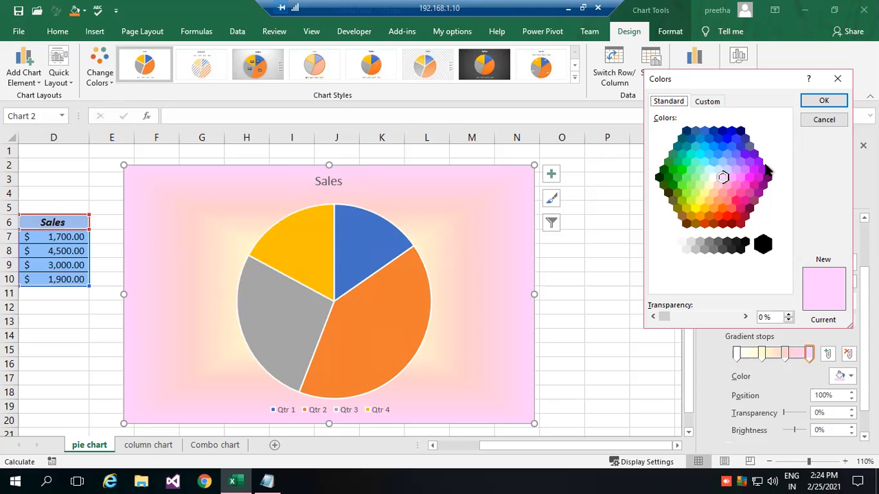
left_click(724, 170)
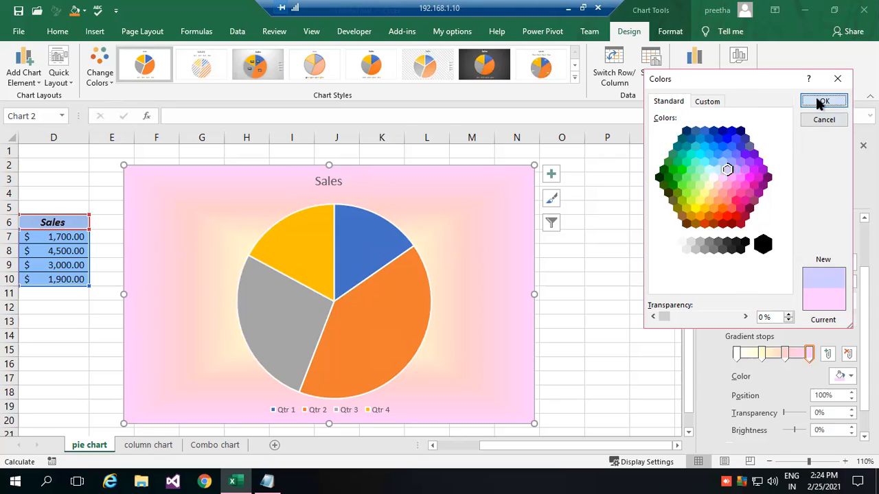
left_click(815, 98)
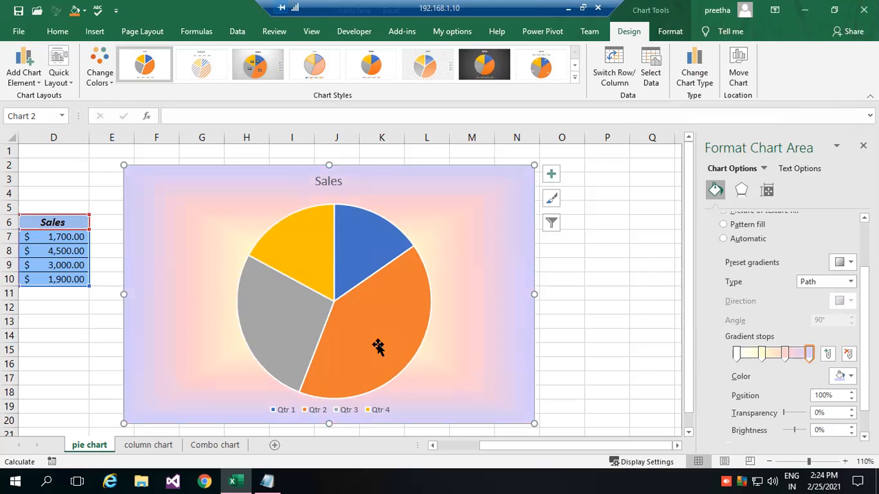
Give the chart area a solid line border in the standard purple colour.
left_click(362, 315)
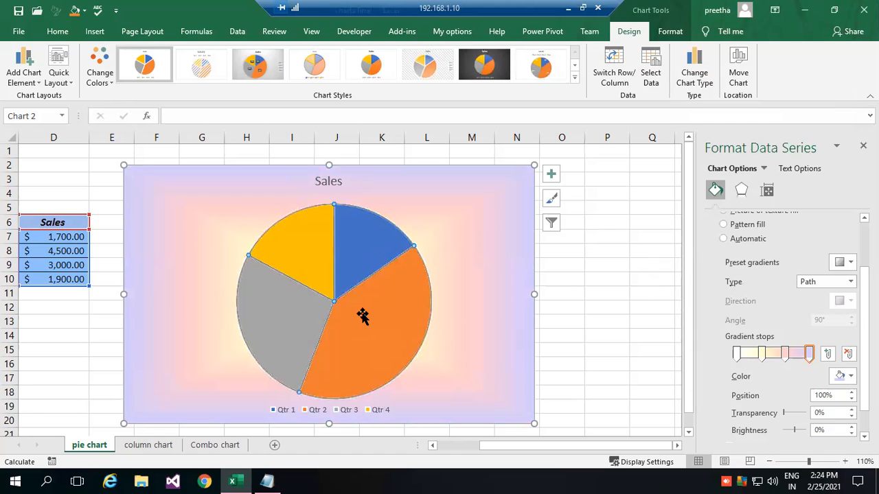
left_click(468, 227)
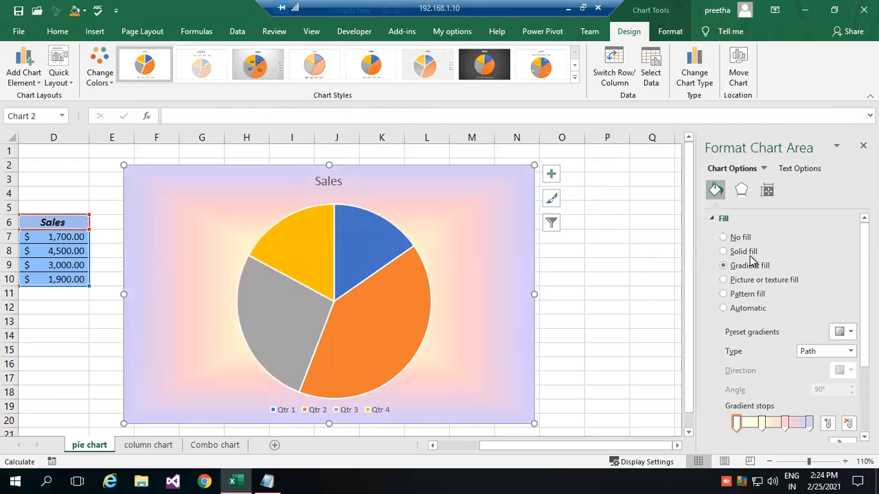
left_click(712, 218)
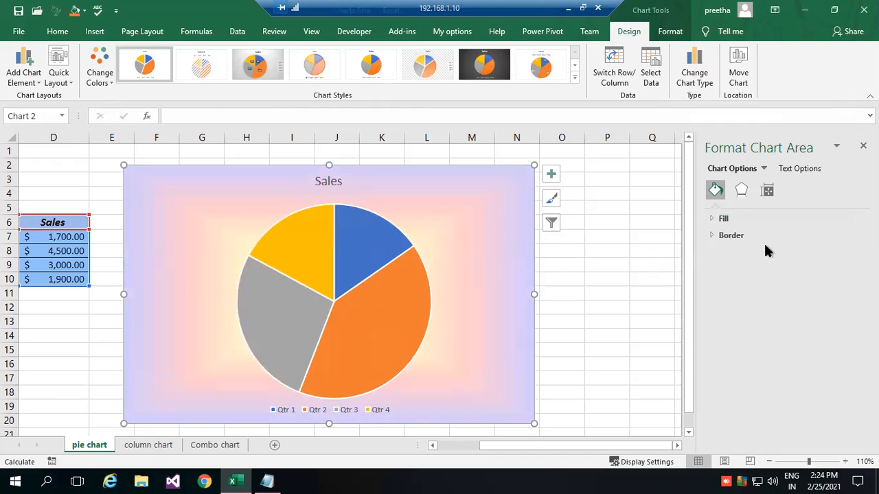
left_click(713, 236)
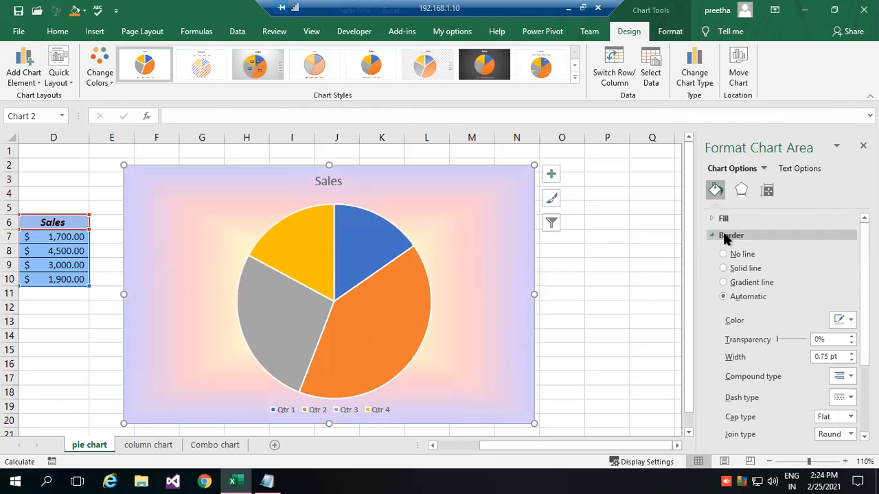
left_click(744, 269)
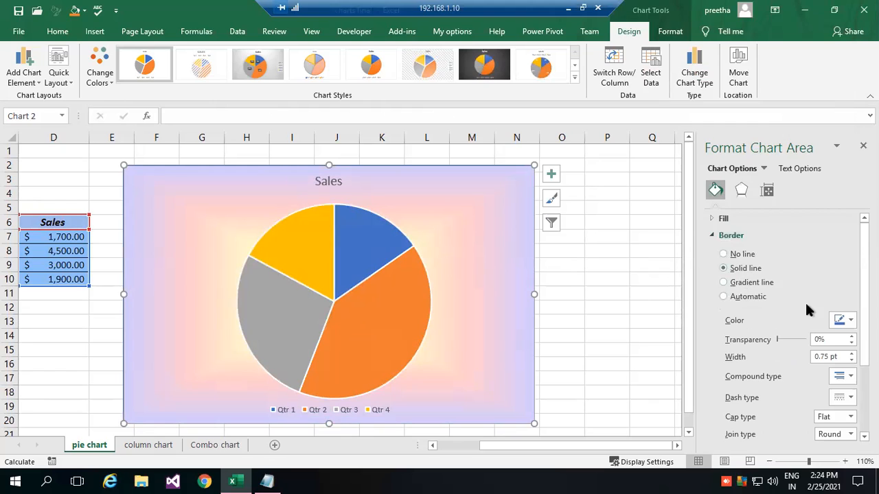
left_click(850, 321)
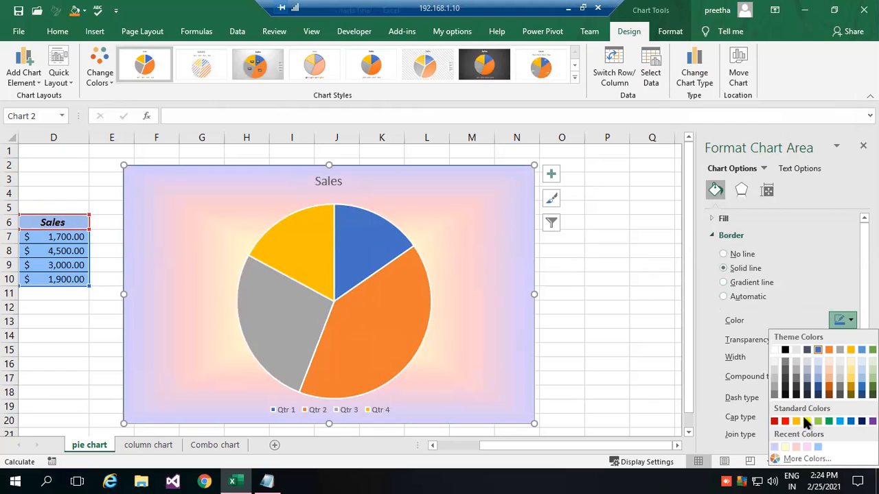
left_click(872, 421)
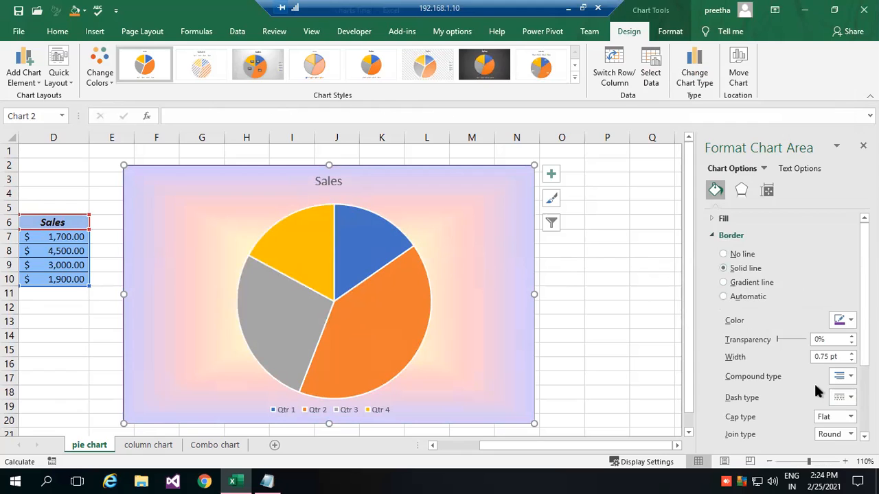
Try choosing a different compound type for the chart area border.
left_click(843, 376)
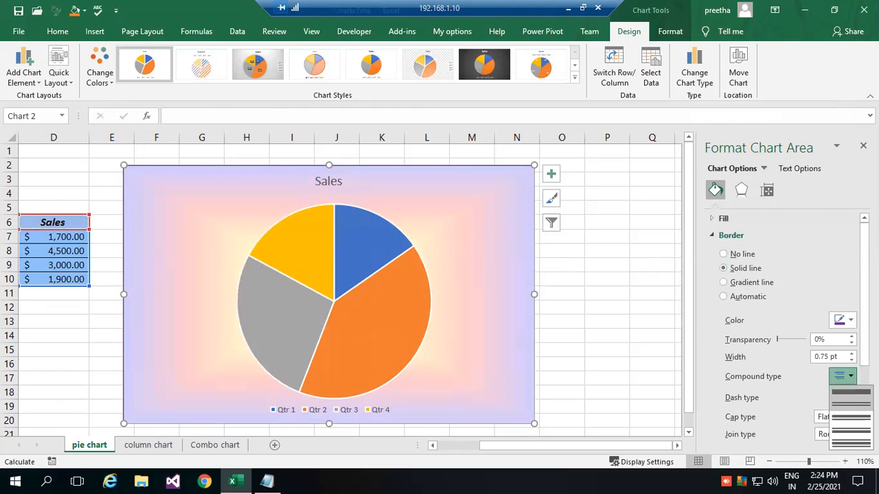
left_click(852, 408)
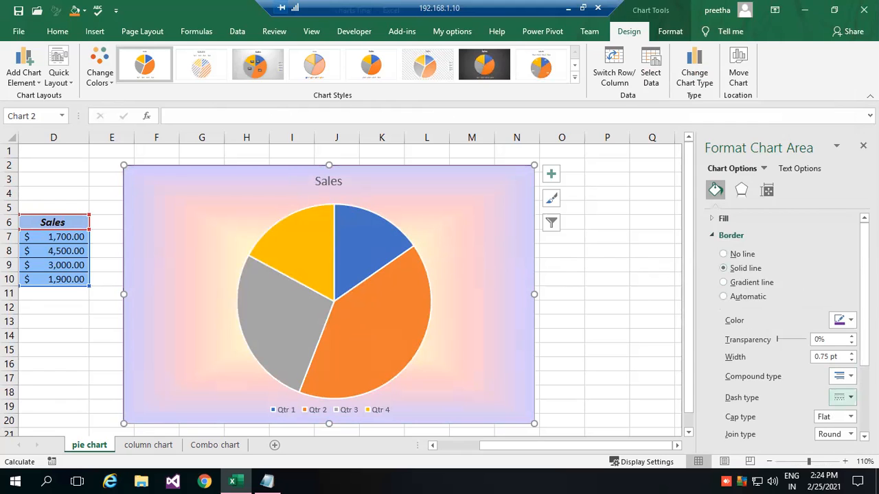
left_click(632, 304)
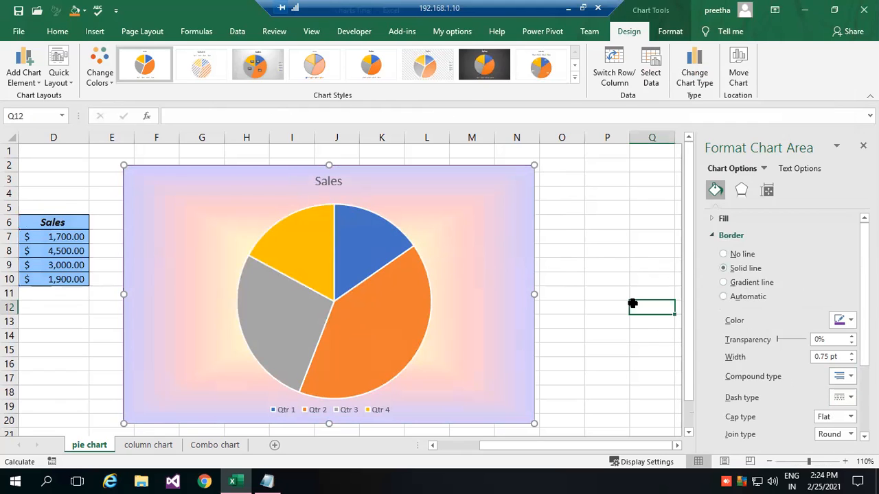
Set the chart area border width to 3.25 pt.
left_click(502, 187)
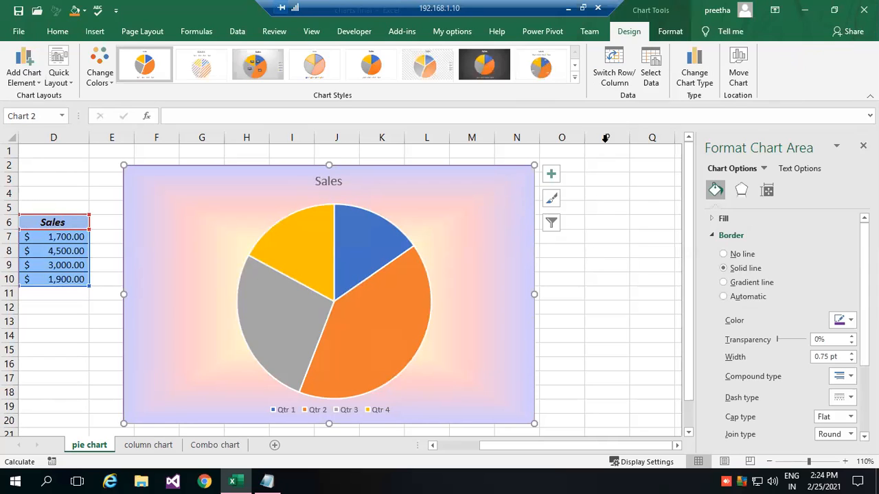
left_click(712, 236)
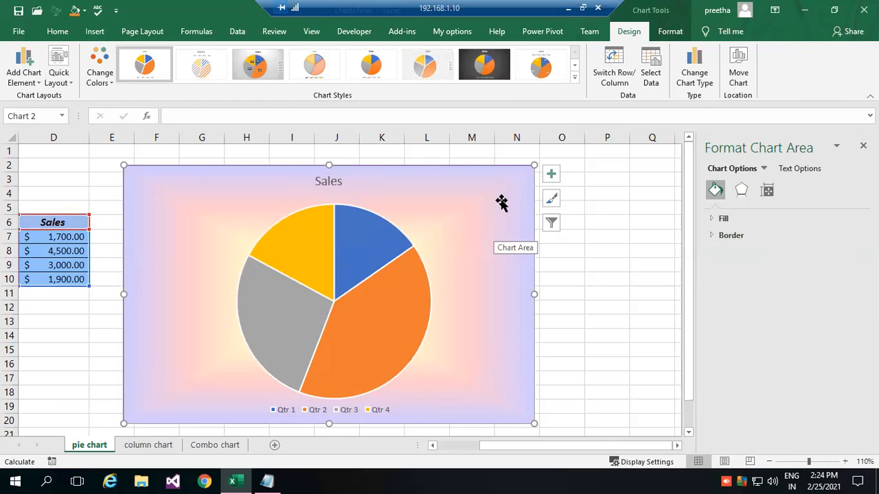
left_click(715, 233)
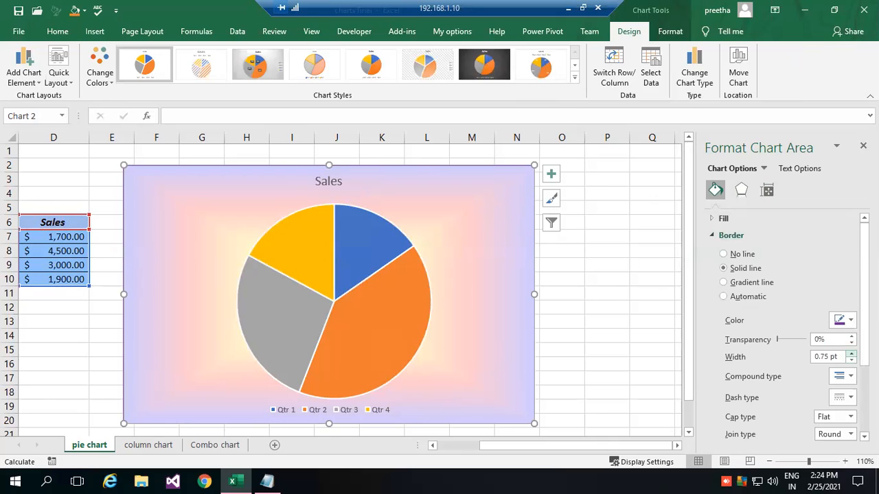
left_click(851, 354)
left_click(851, 353)
left_click(852, 354)
left_click(852, 354)
left_click(851, 353)
left_click(852, 354)
left_click(851, 354)
left_click(851, 354)
left_click(852, 354)
left_click(614, 294)
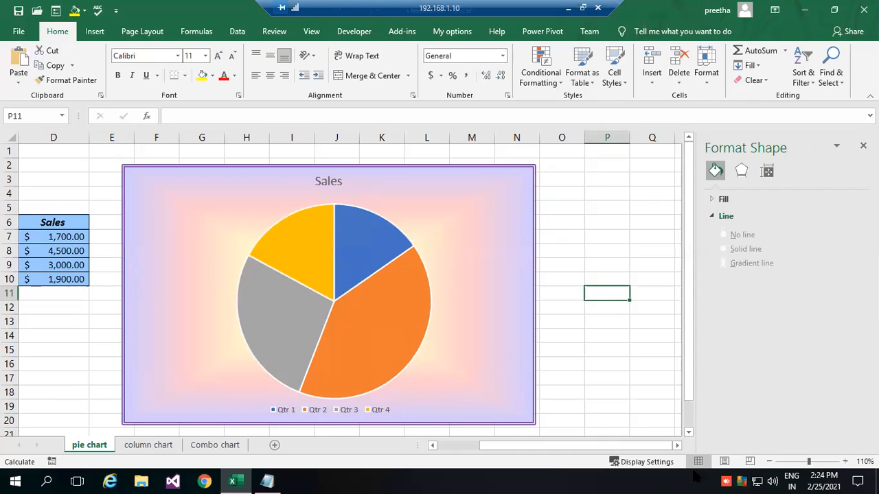
left_click(503, 195)
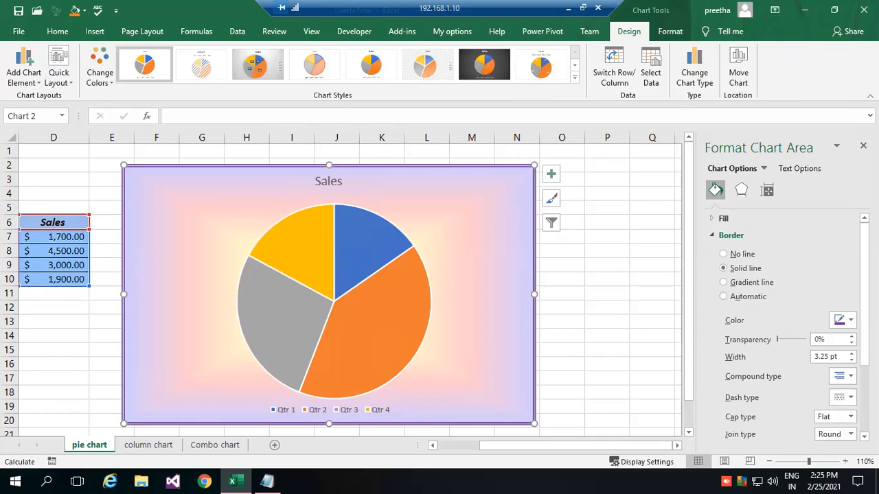
Set the chart area border's cap type and join type to Round.
scroll(790, 330, "down", 1)
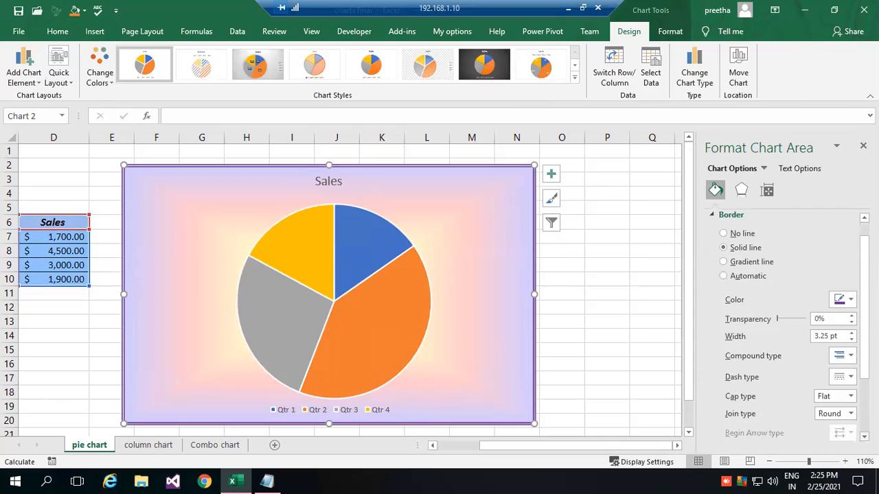
scroll(814, 324, "down", 1)
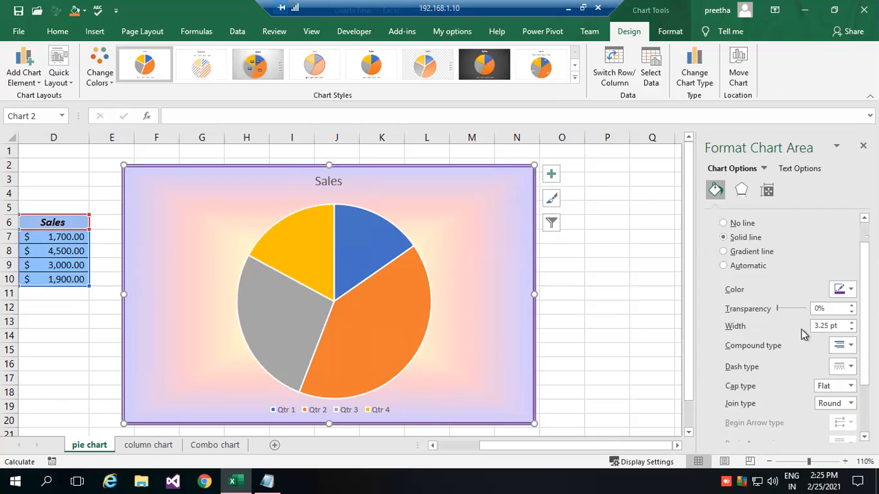
left_click(843, 345)
left_click(850, 387)
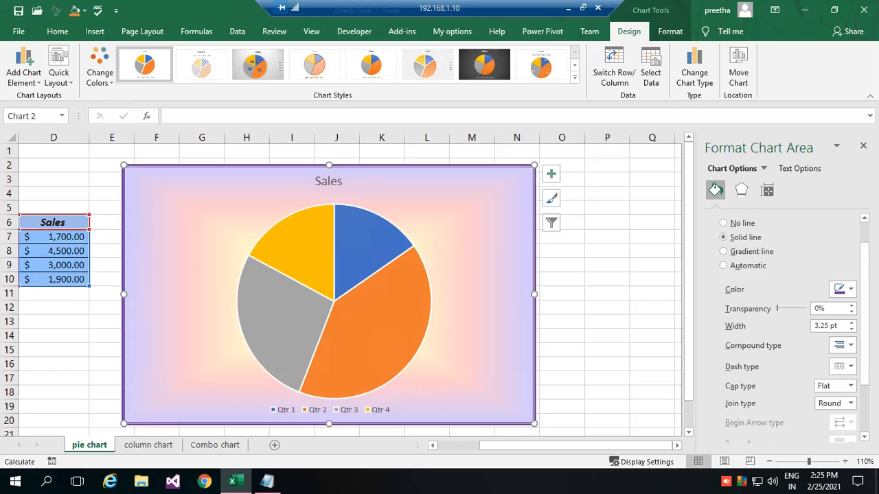
left_click(850, 386)
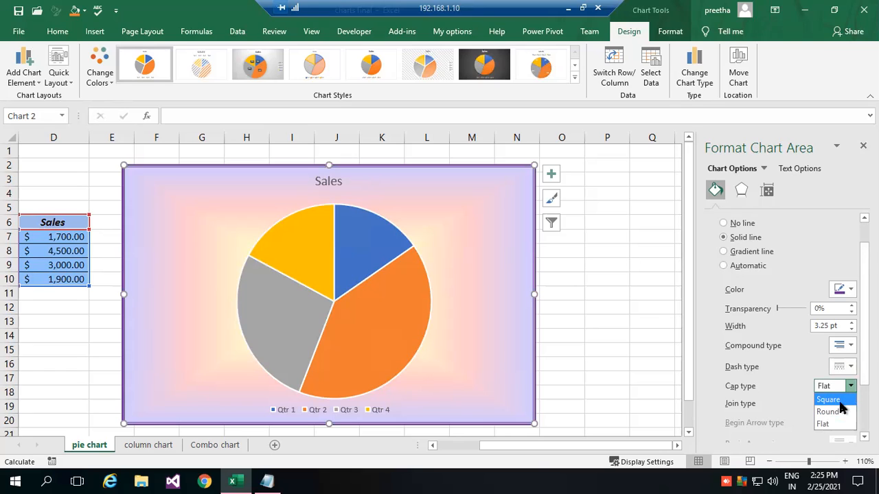
left_click(838, 411)
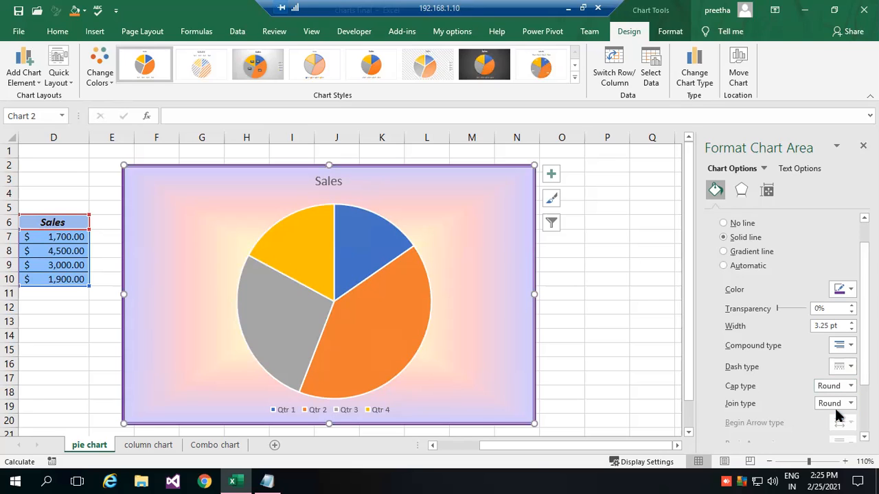
left_click(850, 403)
left_click(835, 416)
scroll(838, 417, "down", 2)
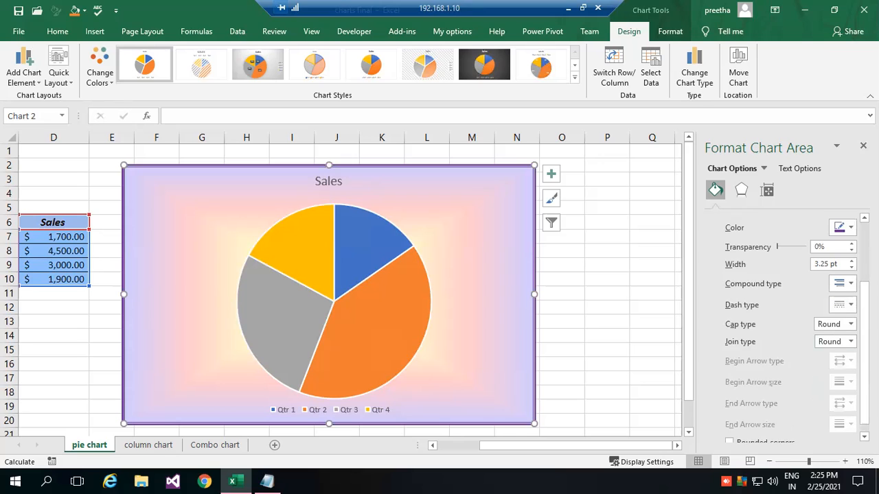
Give the chart area rounded corners.
scroll(796, 327, "down", 1)
left_click(729, 431)
left_click(653, 310)
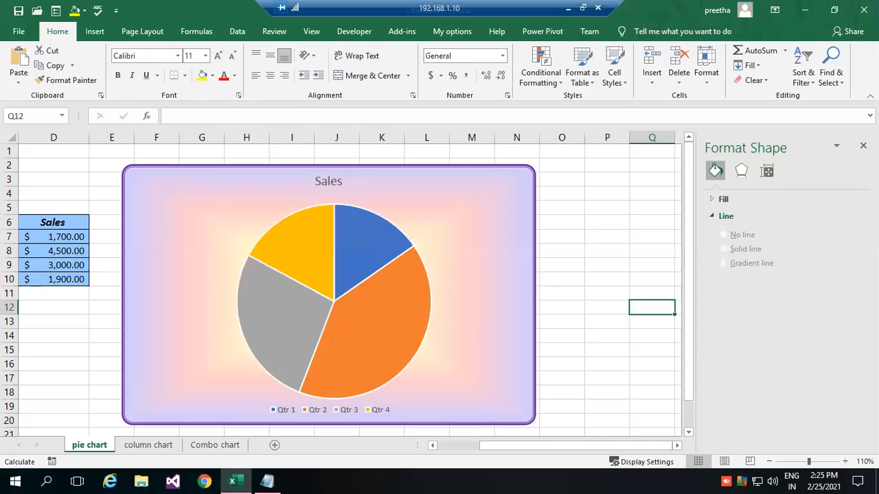
Apply a 3-D top bevel and a bottom bevel to the chart area.
left_click(714, 217)
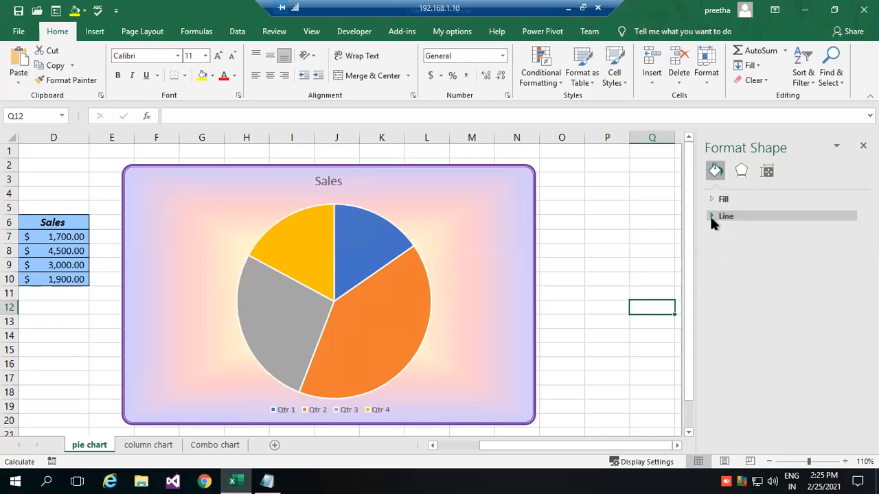
left_click(741, 171)
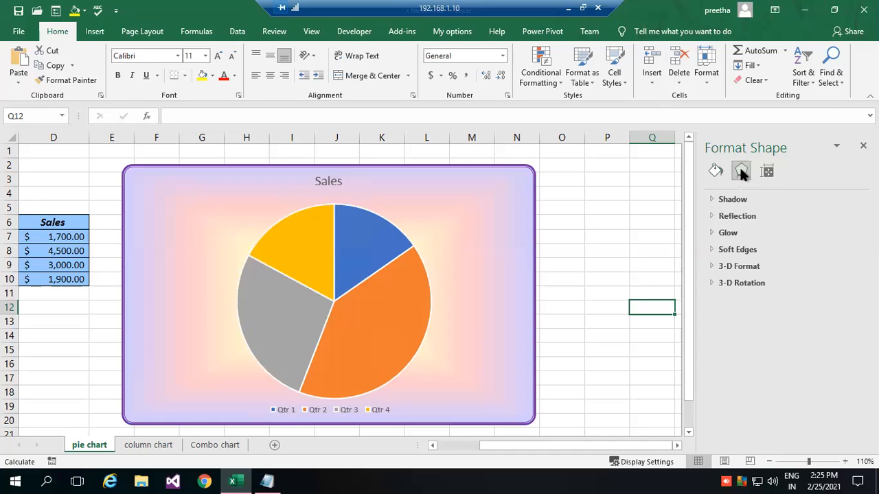
left_click(499, 200)
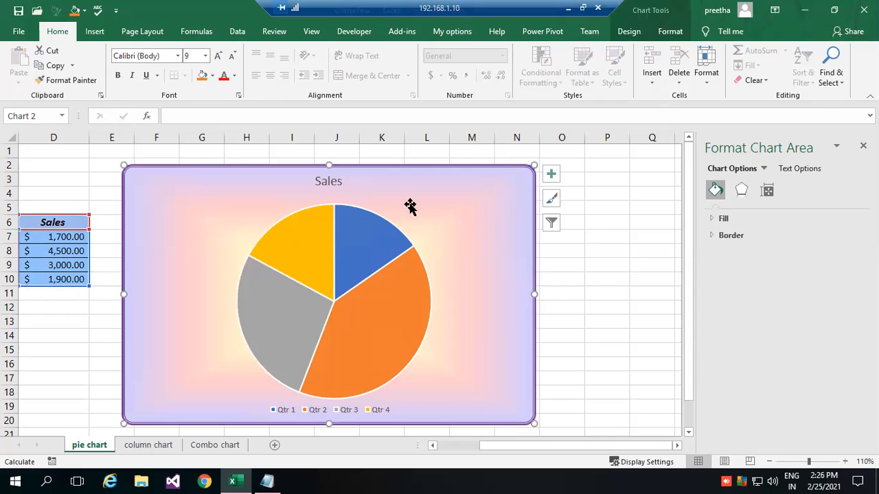
left_click(735, 188)
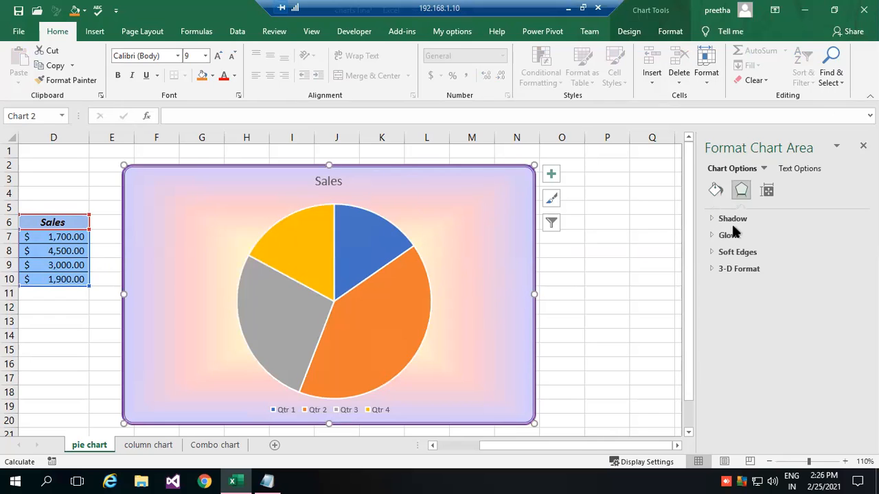
left_click(711, 270)
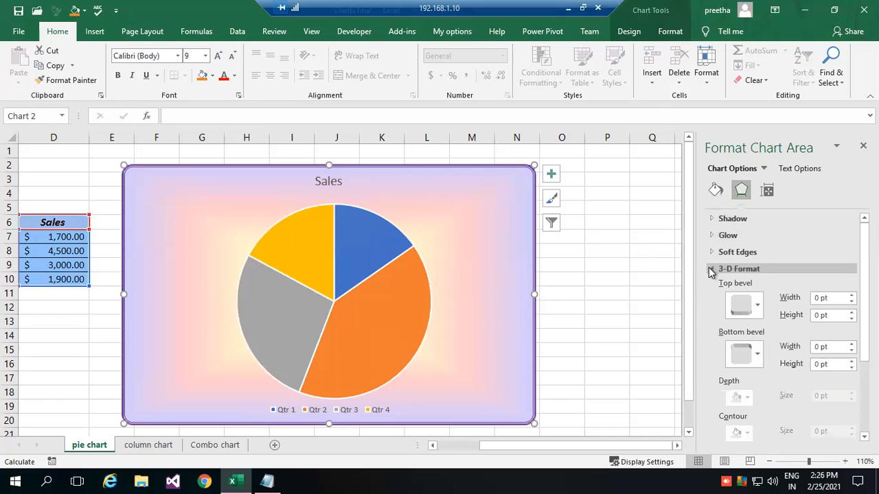
left_click(758, 305)
left_click(784, 269)
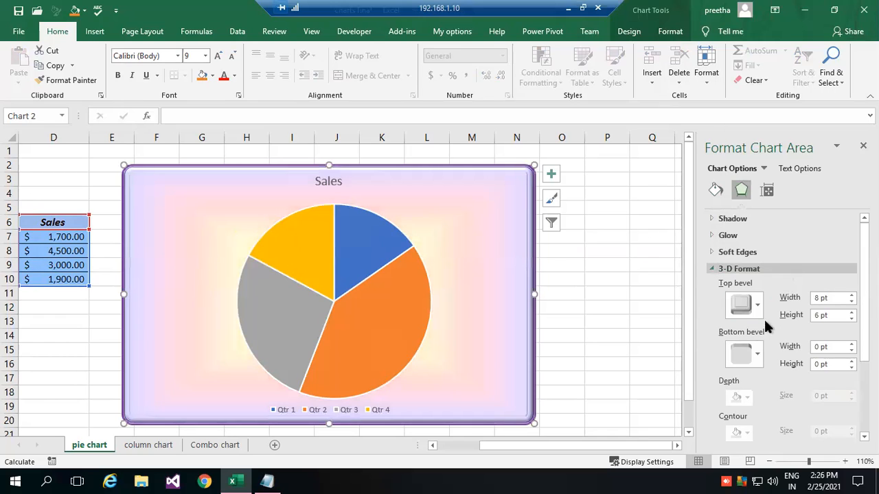
left_click(755, 354)
left_click(845, 321)
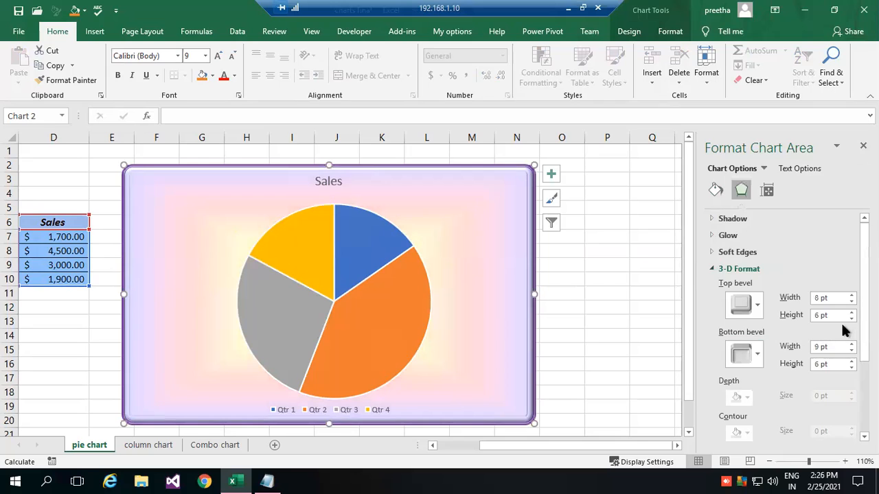
Apply a glow preset to the chart area.
left_click(711, 269)
left_click(711, 235)
left_click(850, 253)
left_click(859, 192)
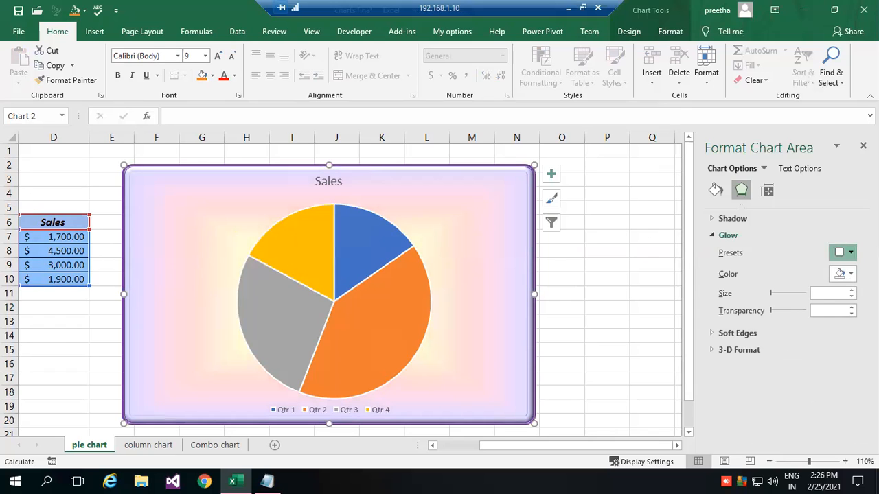
left_click(600, 248)
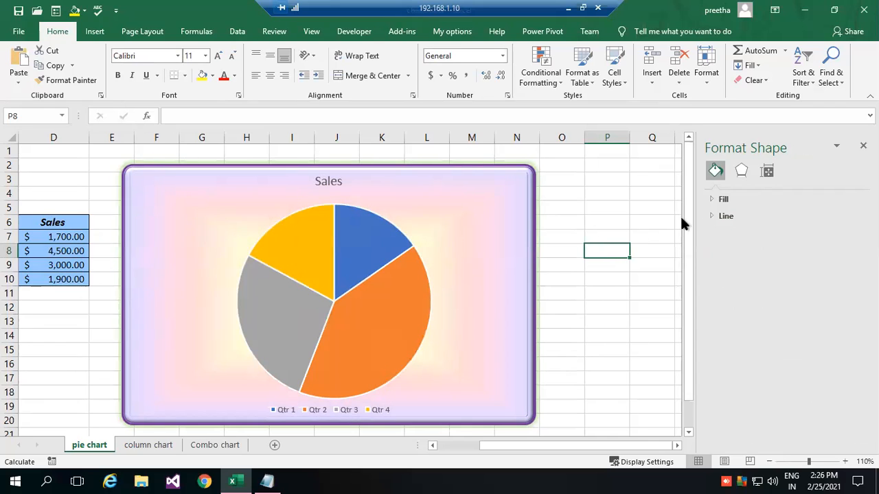
left_click(766, 173)
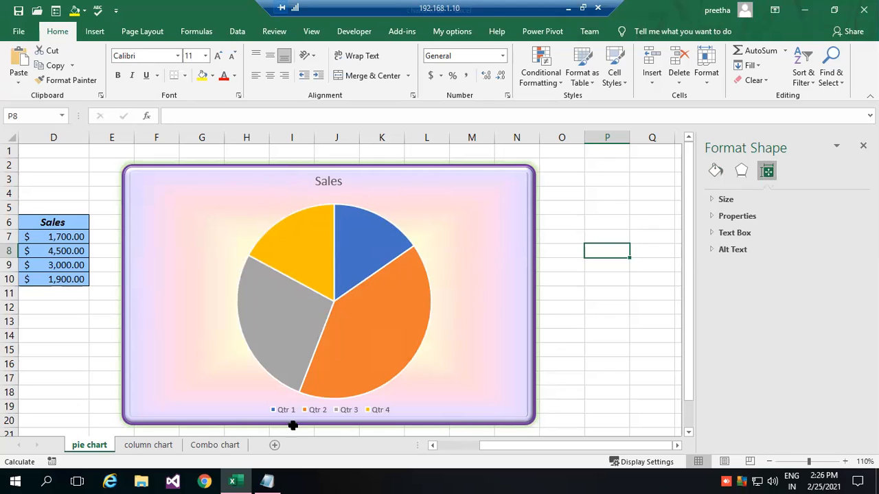
left_click(714, 199)
left_click(714, 197)
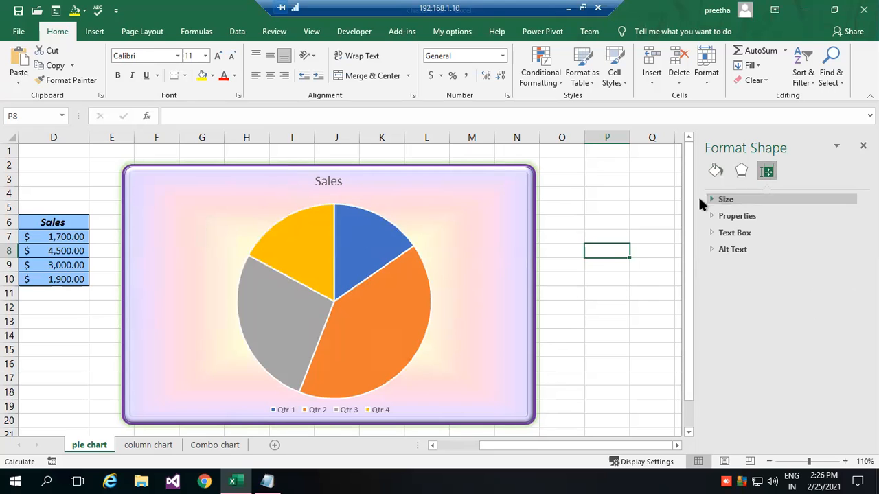
Retitle the chart as "4 Quaters Sales Analysis".
left_click(341, 182)
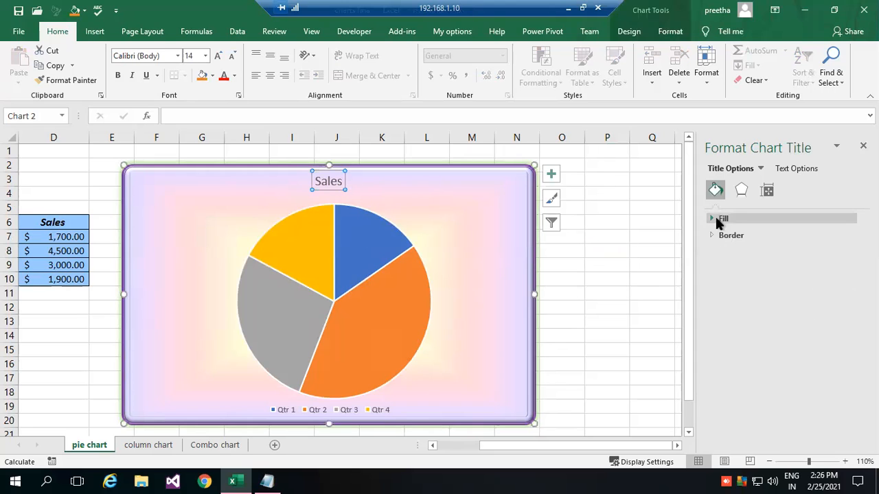
left_click(767, 190)
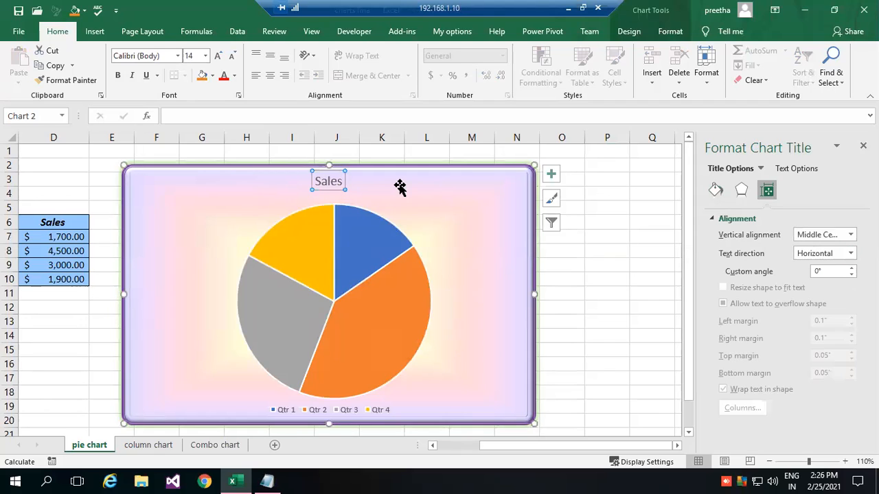
left_click(326, 180)
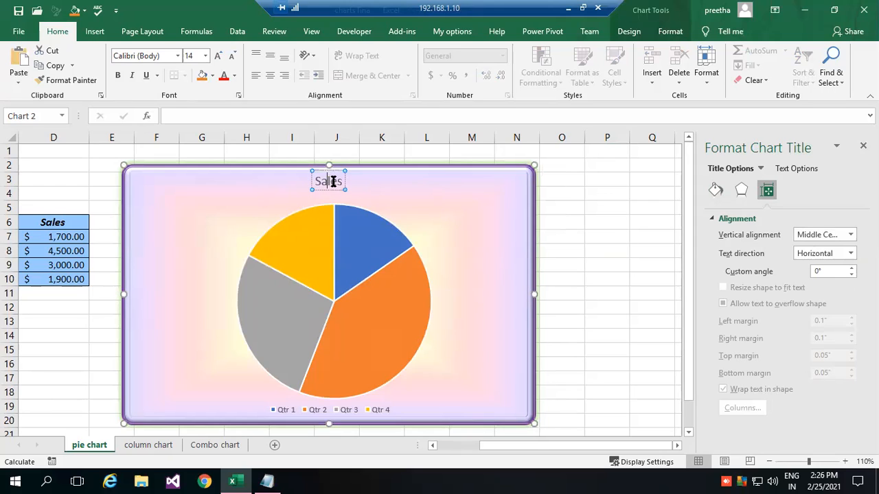
left_click(342, 181)
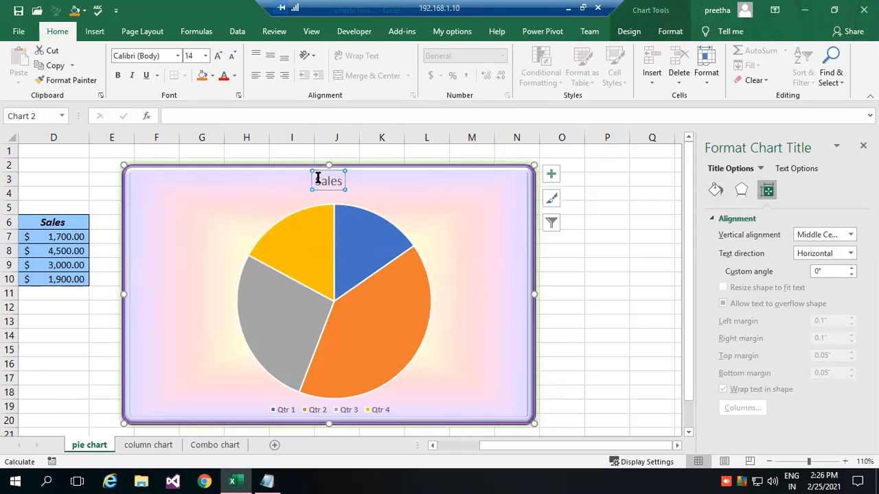
left_click(318, 181)
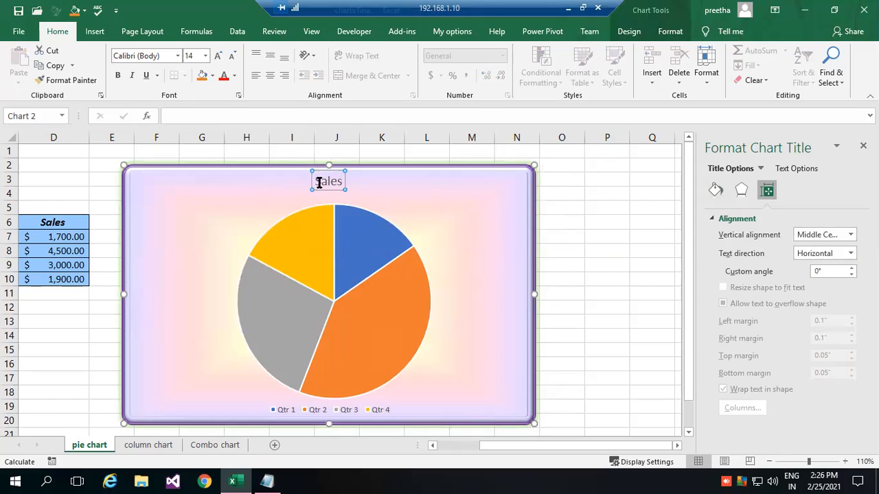
type("$")
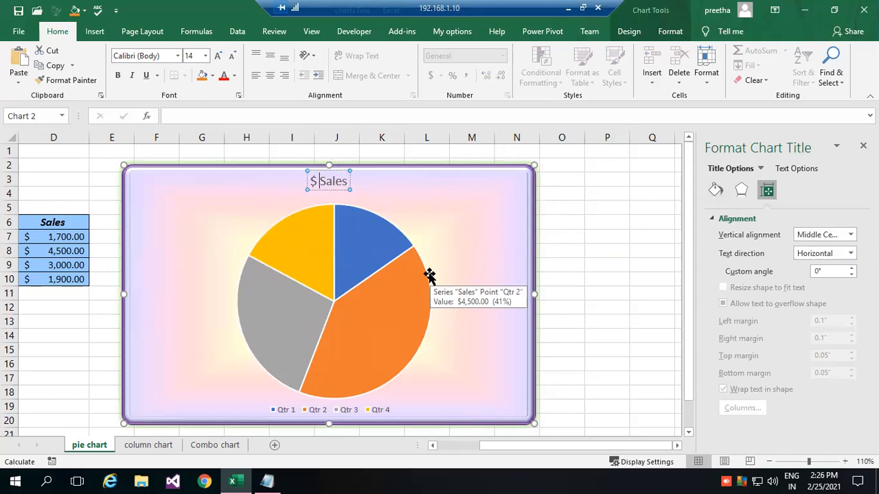
key("BackSpace")
key("BackSpace")
type("4 Quaters")
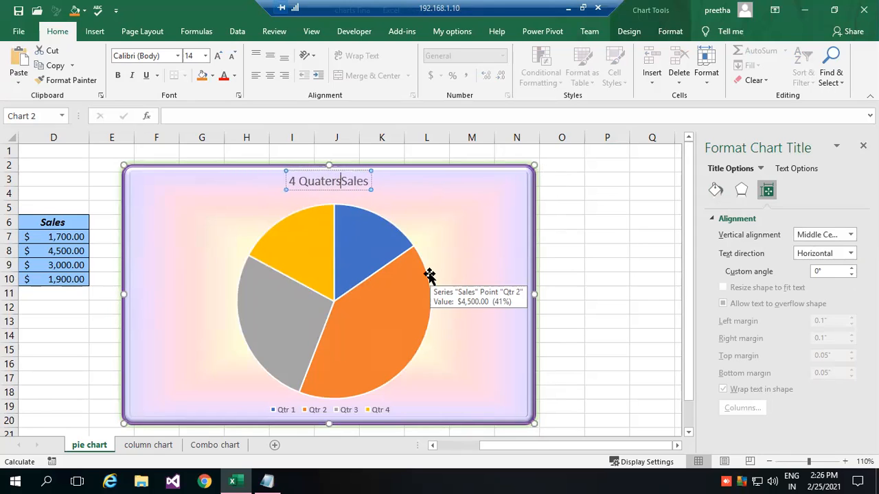
type(" Sales")
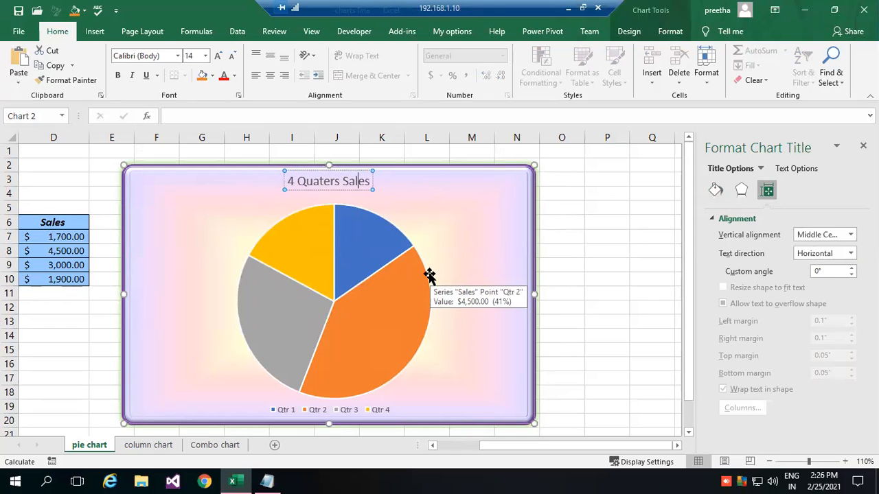
type(" Analysis")
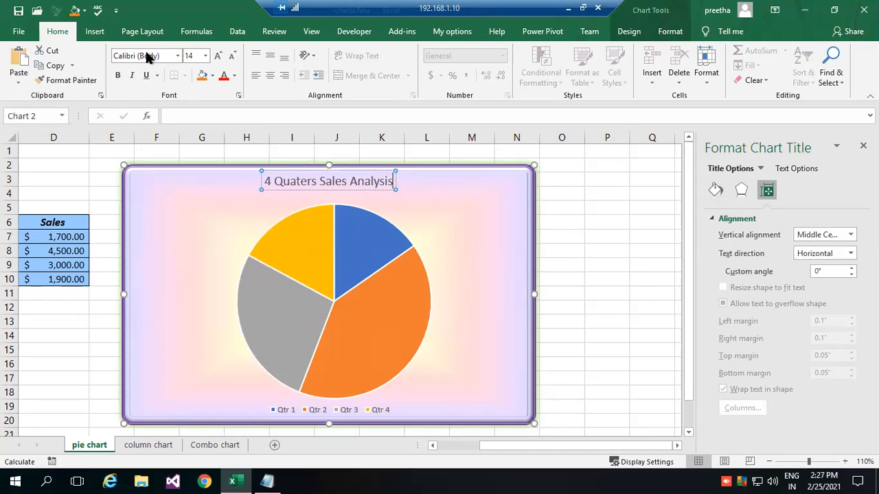
left_click(611, 236)
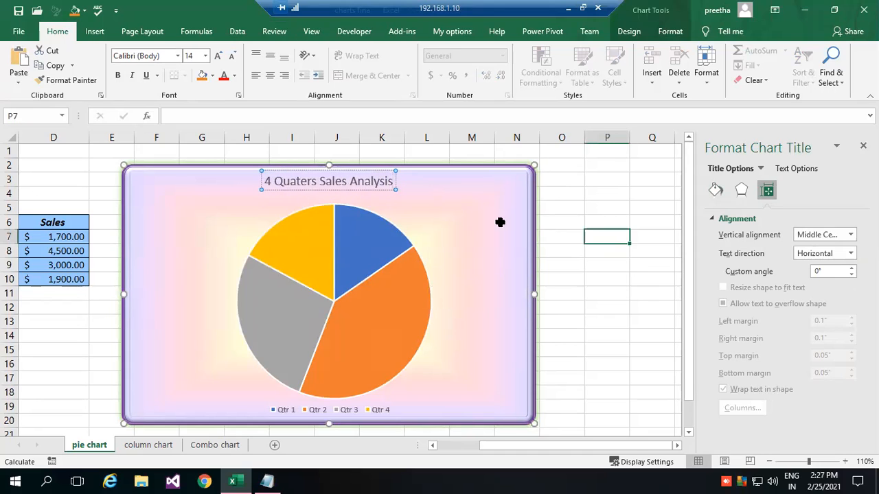
Examine the chart title's alignment and text direction options.
left_click(373, 181)
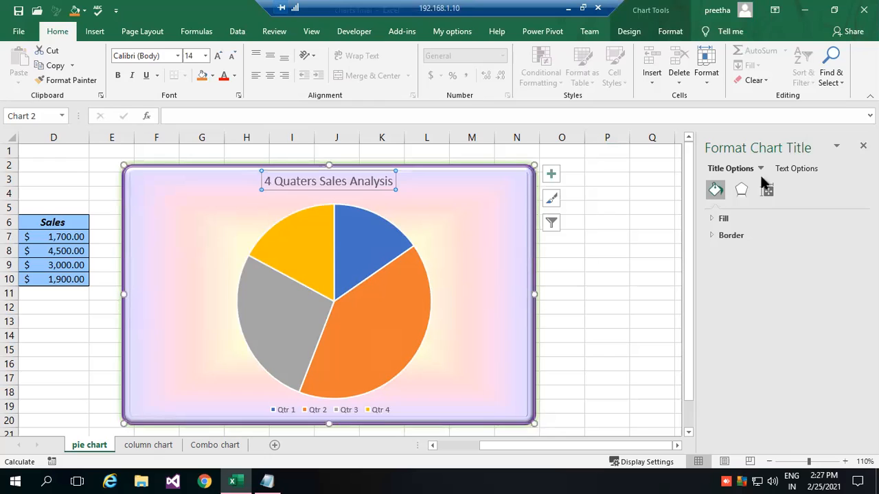
left_click(768, 192)
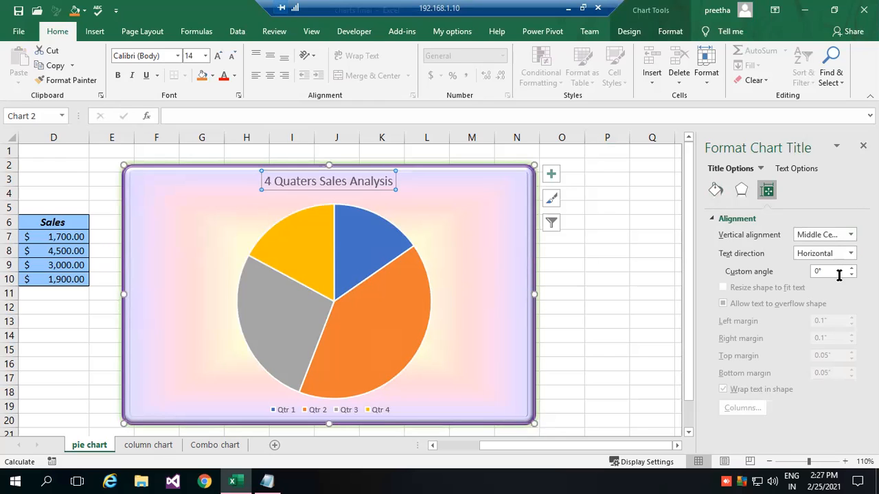
left_click(712, 219)
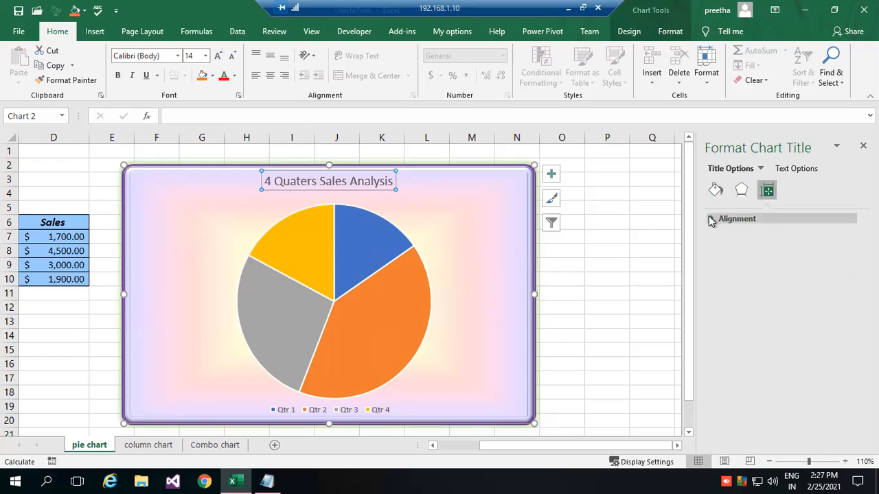
left_click(712, 218)
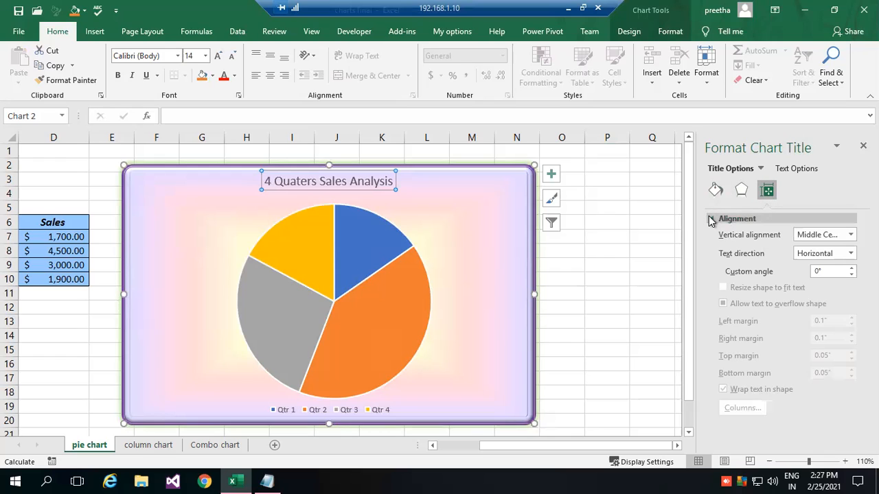
left_click(850, 256)
left_click(850, 255)
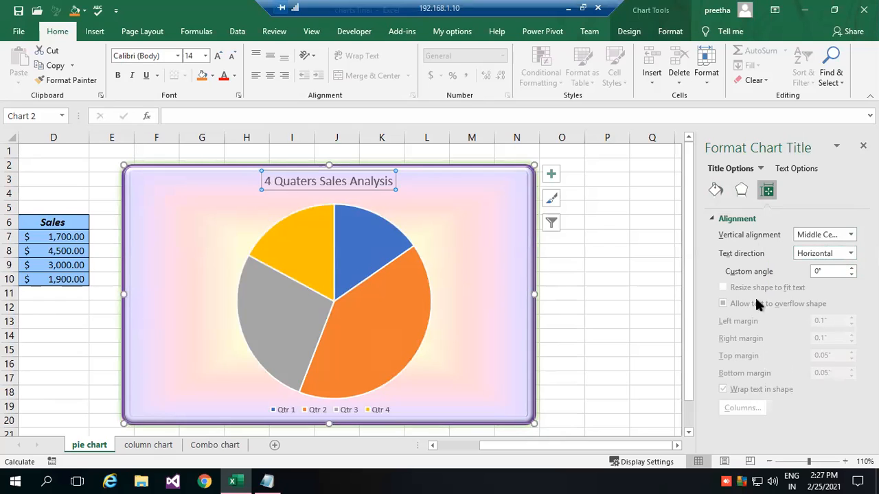
left_click(712, 219)
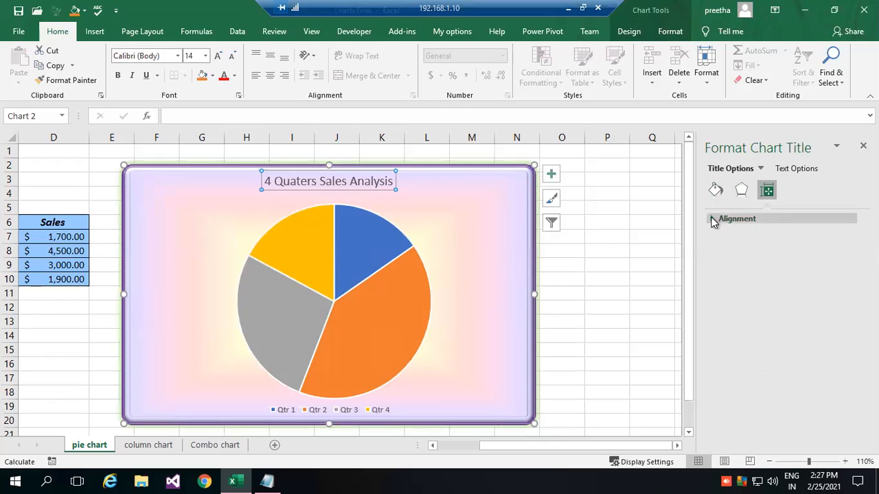
Set the chart title's text fill to a custom blue colour.
left_click(792, 171)
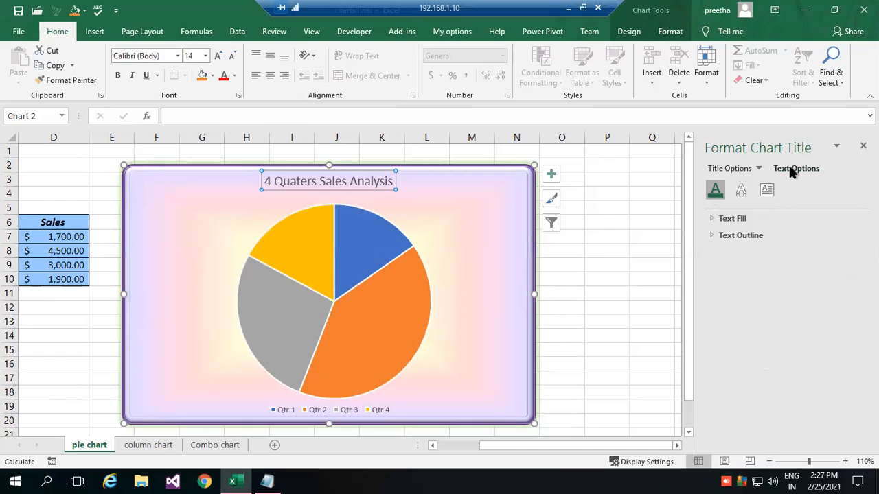
left_click(732, 218)
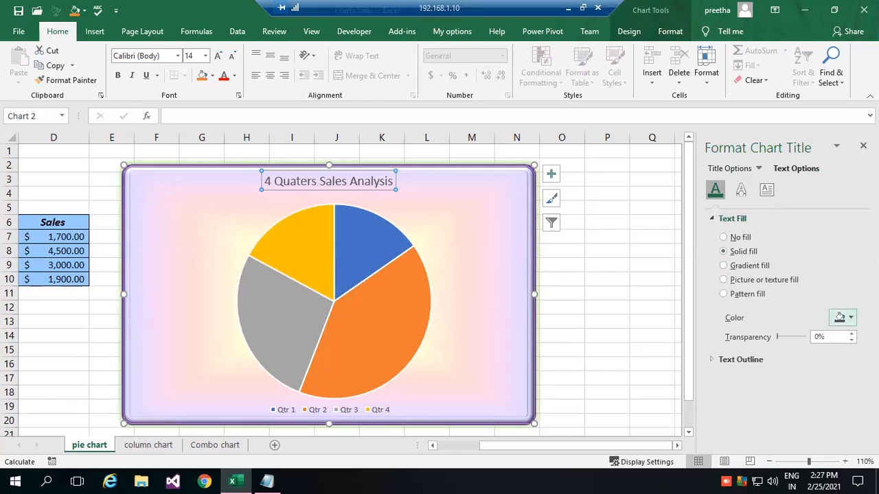
left_click(841, 317)
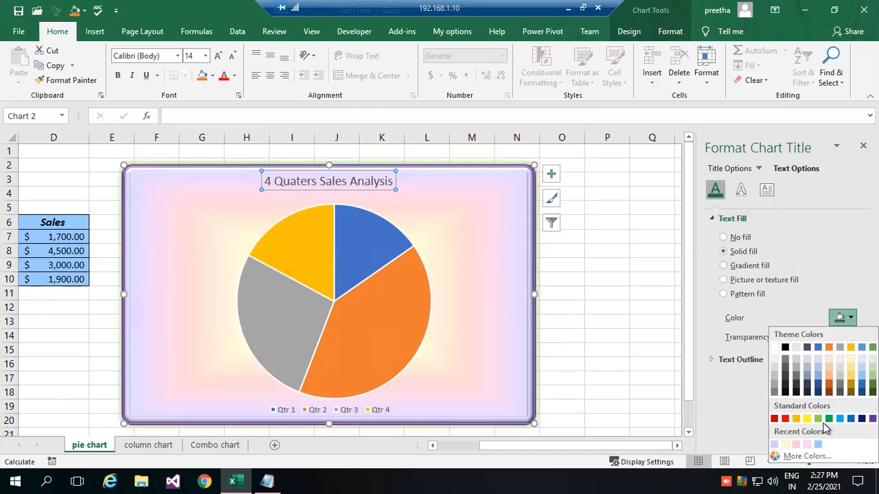
left_click(794, 456)
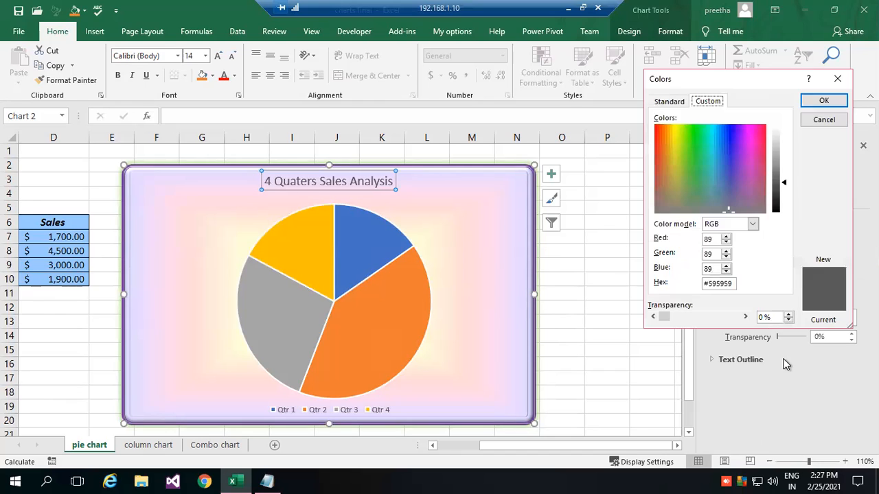
left_click(664, 103)
left_click(722, 146)
left_click(816, 100)
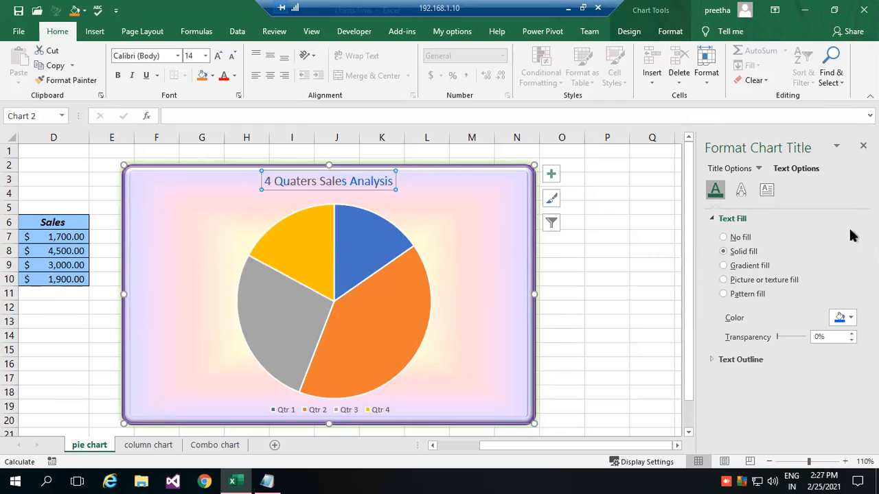
left_click(636, 271)
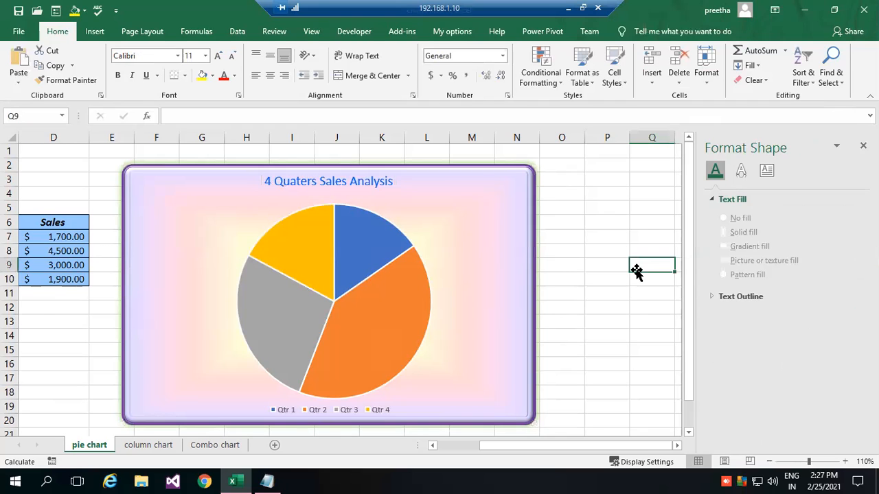
left_click(526, 183)
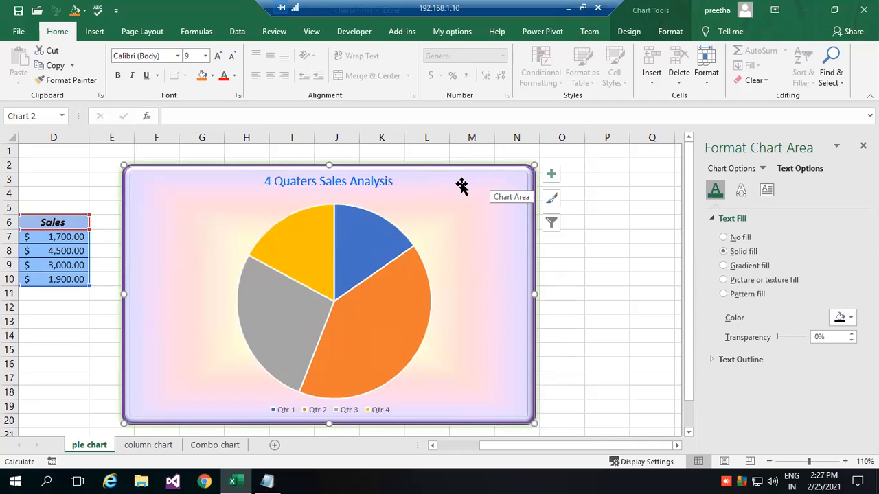
left_click(356, 180)
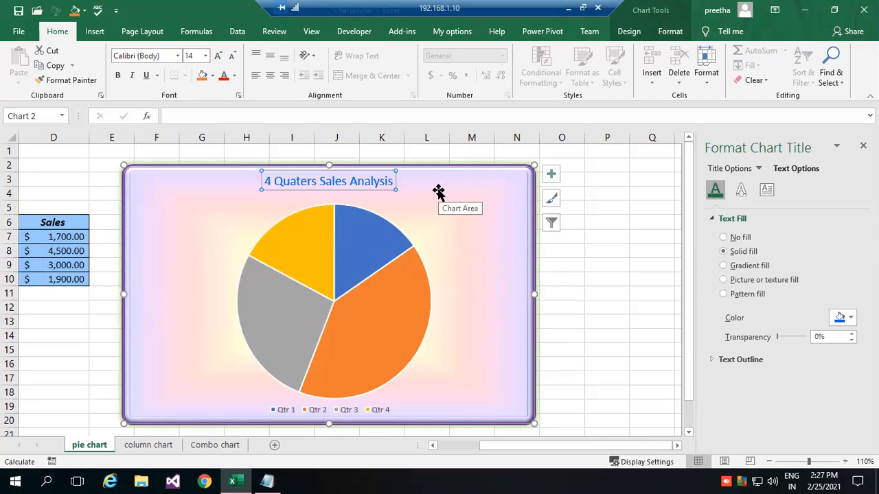
left_click(585, 236)
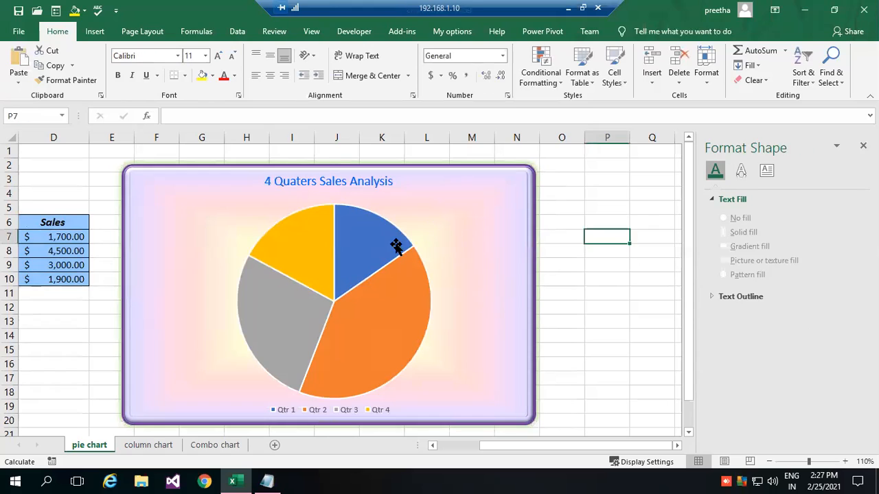
Open the plot area's formatting, check its glow presets, and set its fill to No fill.
left_click(396, 247)
left_click(415, 230)
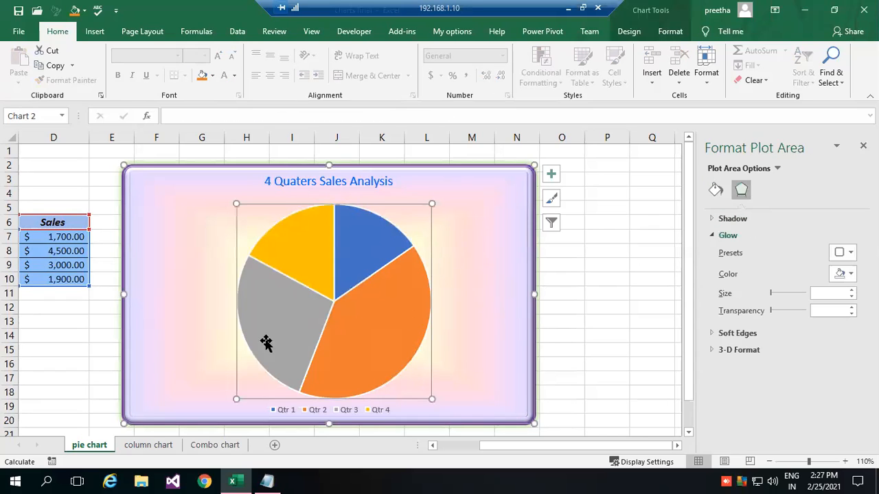
left_click(848, 252)
left_click(788, 189)
left_click(715, 189)
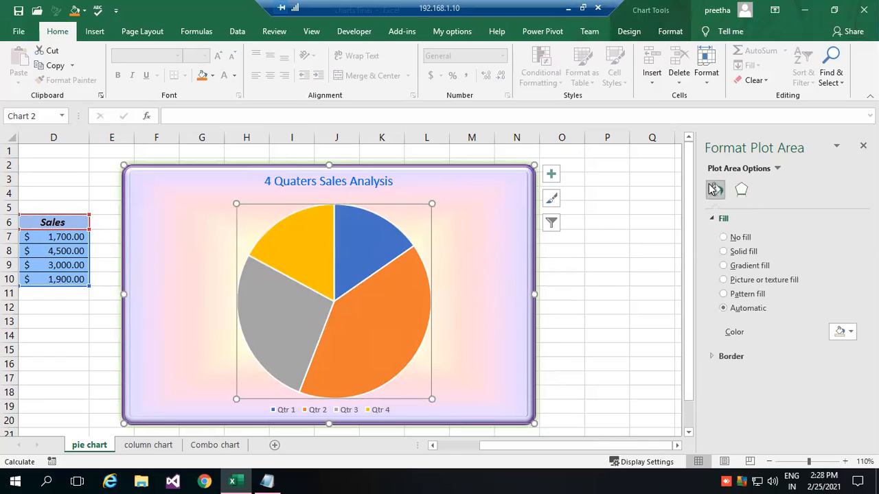
left_click(724, 237)
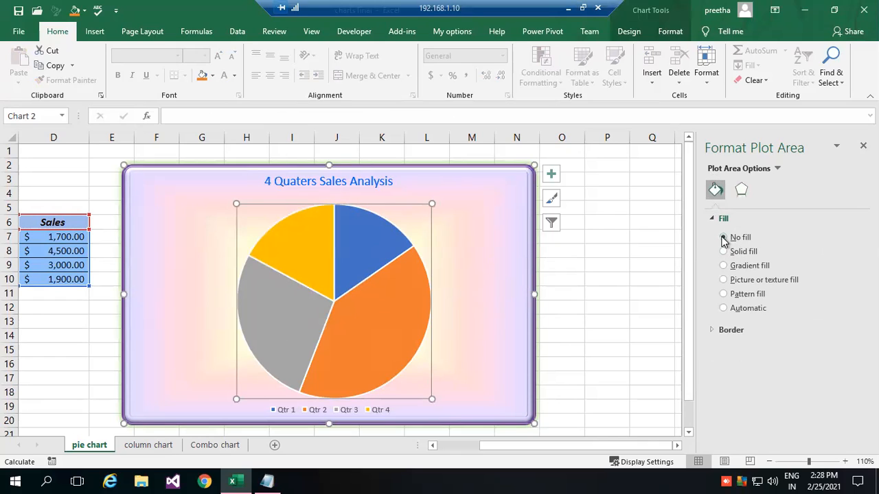
left_click(623, 337)
Try solid, gradient and texture fills on the plot area, including the Water droplets and cork textures.
left_click(416, 238)
left_click(723, 252)
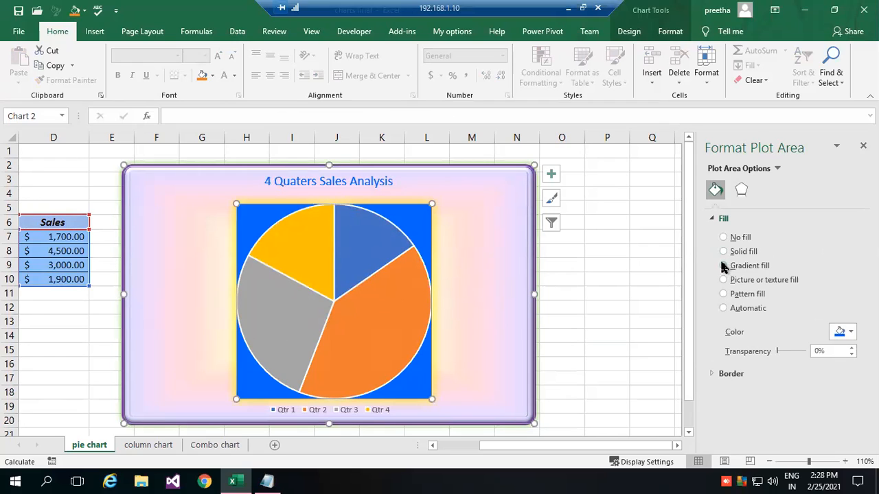
left_click(724, 265)
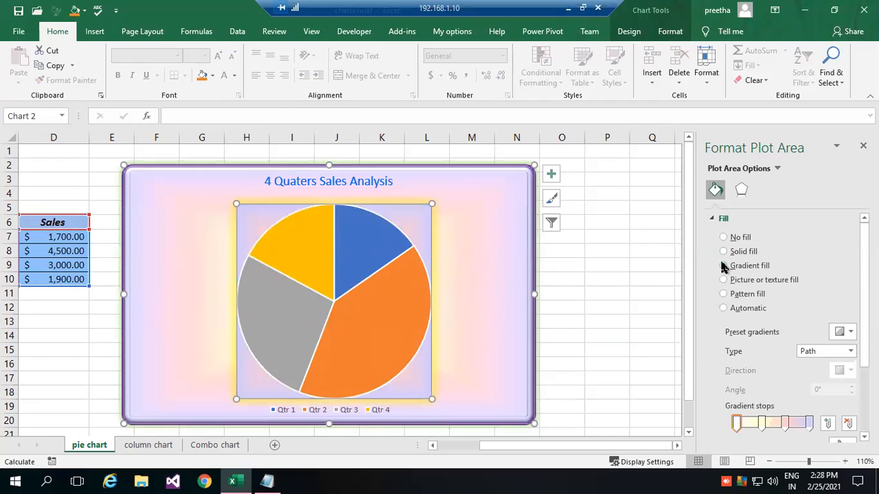
left_click(756, 284)
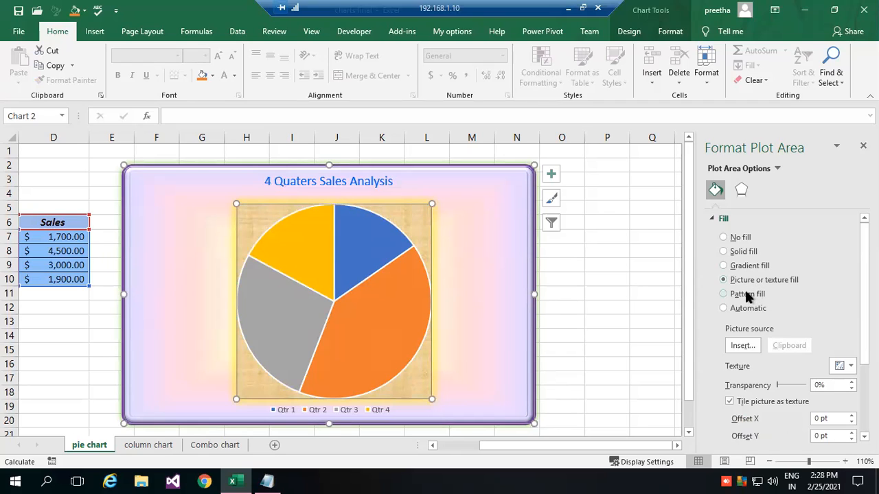
left_click(845, 366)
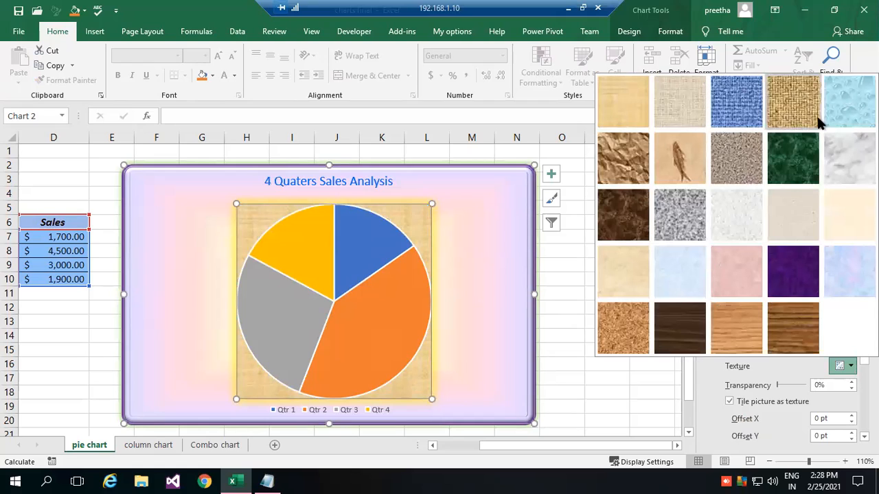
left_click(754, 269)
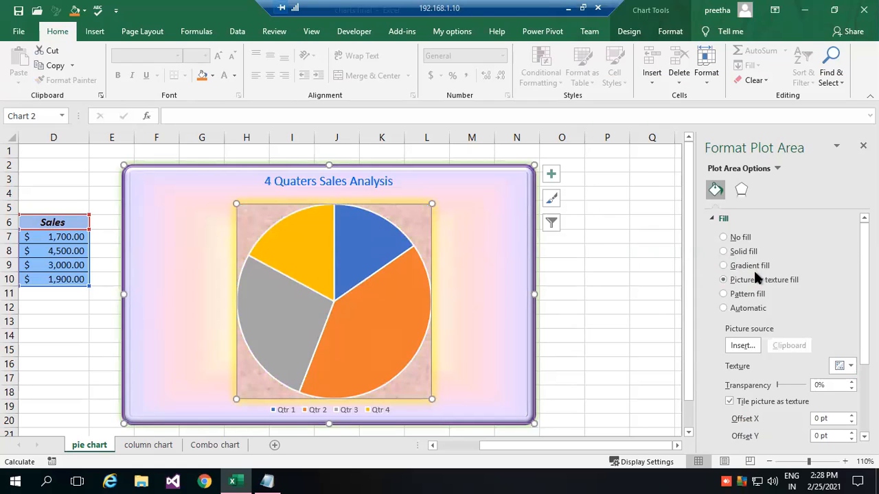
left_click(845, 366)
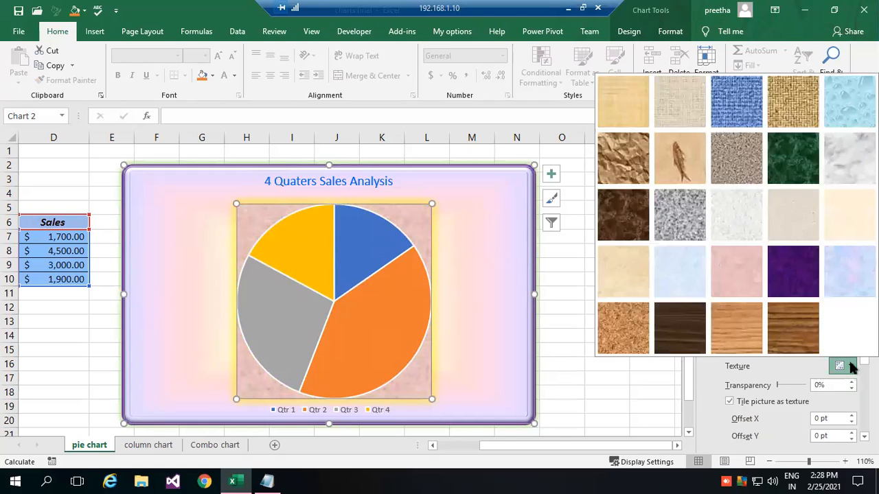
left_click(848, 104)
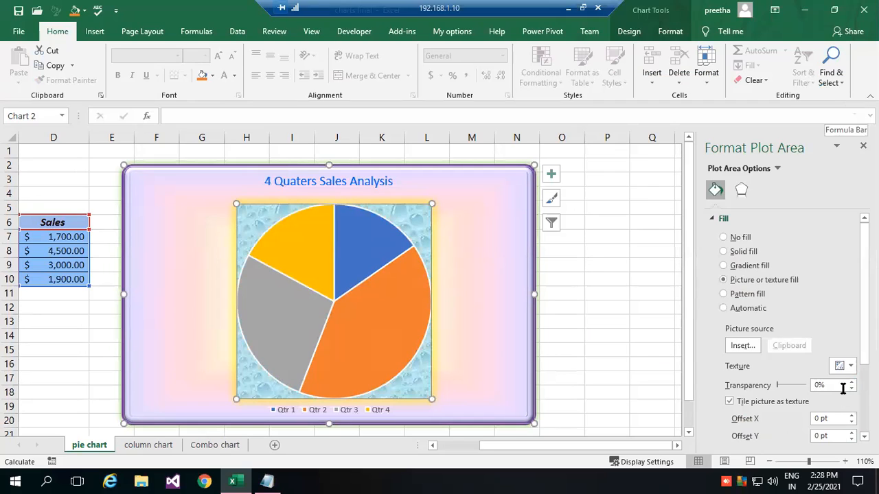
left_click(843, 365)
left_click(621, 323)
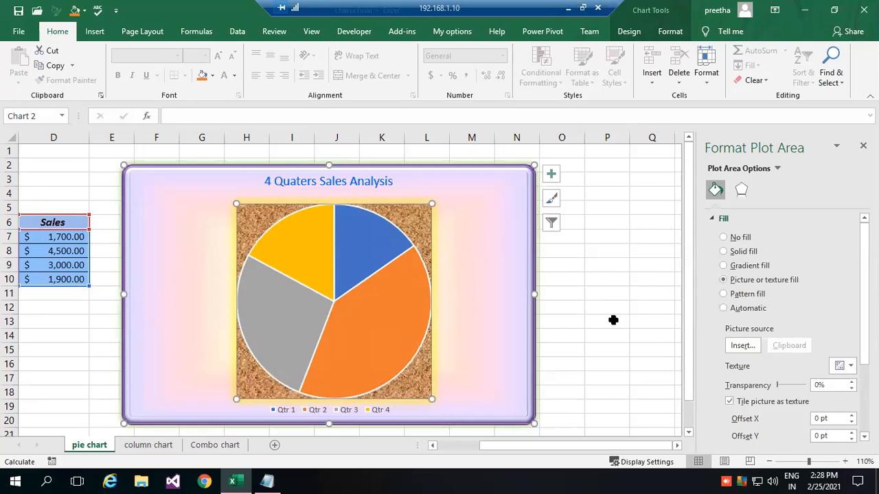
left_click(749, 263)
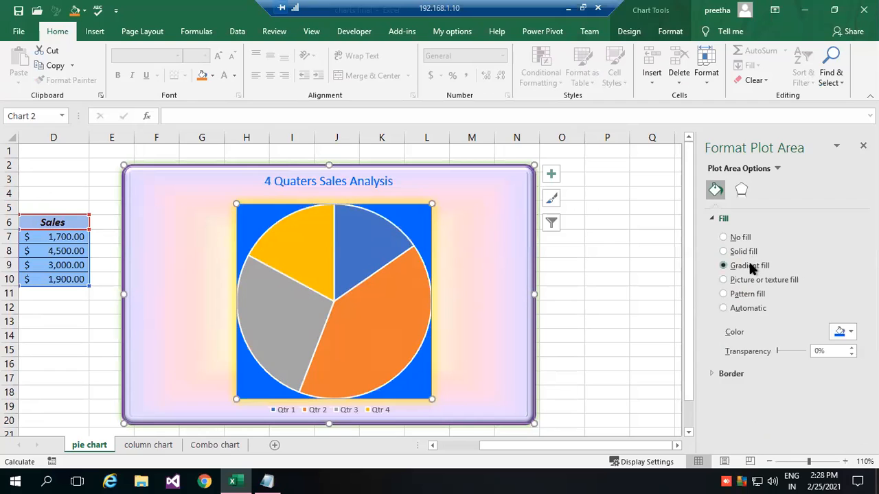
left_click(637, 302)
Remove the fill from both the chart area and the plot area by setting each to No fill.
left_click(507, 208)
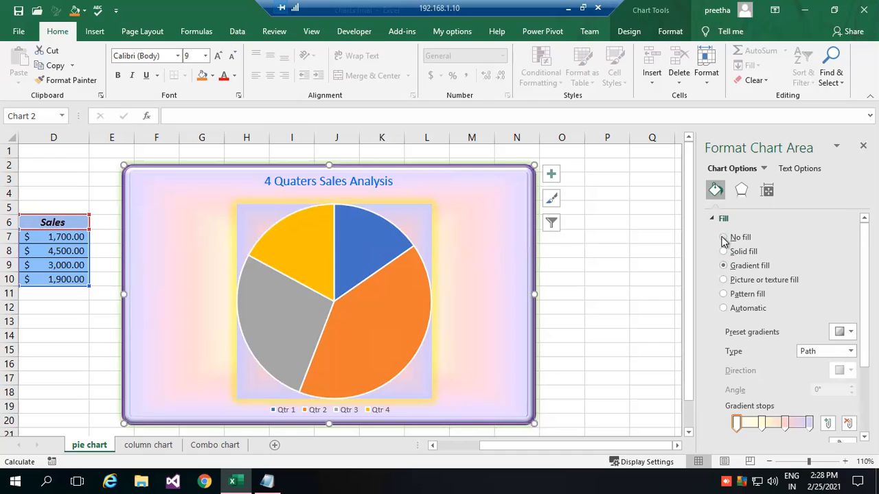
left_click(723, 238)
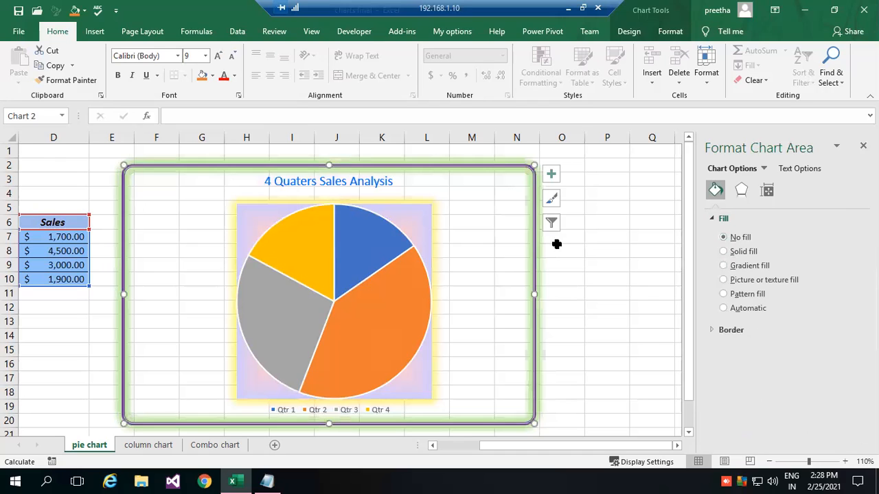
left_click(426, 217)
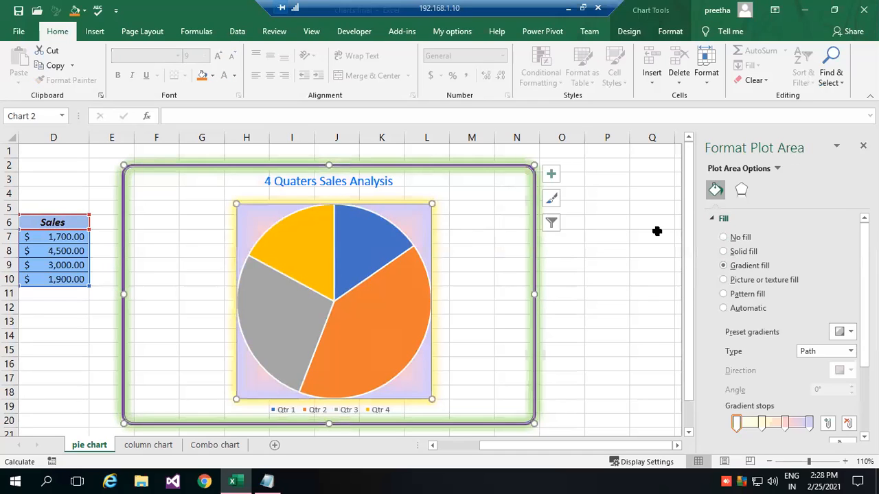
left_click(723, 237)
left_click(638, 292)
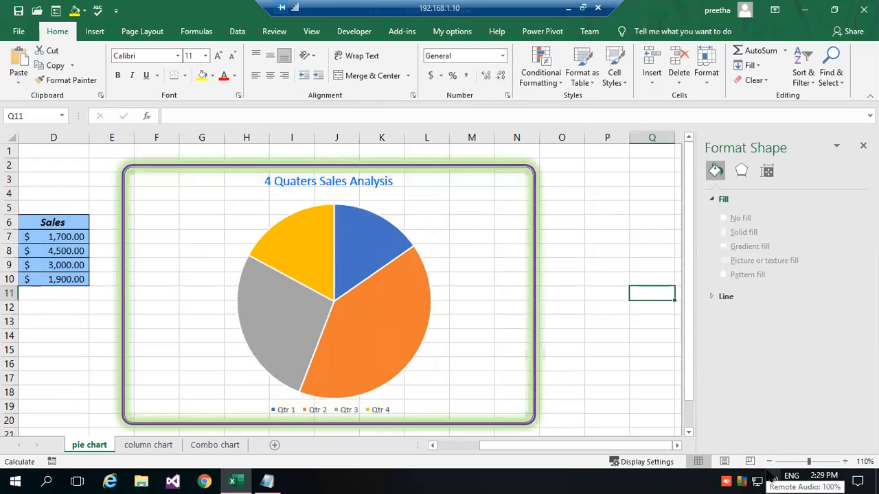
Move the chart onto a new chart sheet named Chart1 and close the formatting pane.
left_click(474, 177)
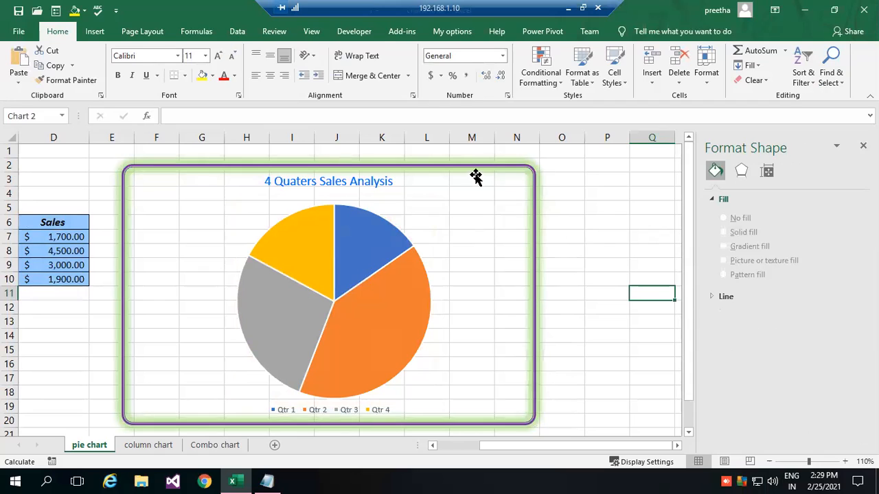
mouse_move(317, 240)
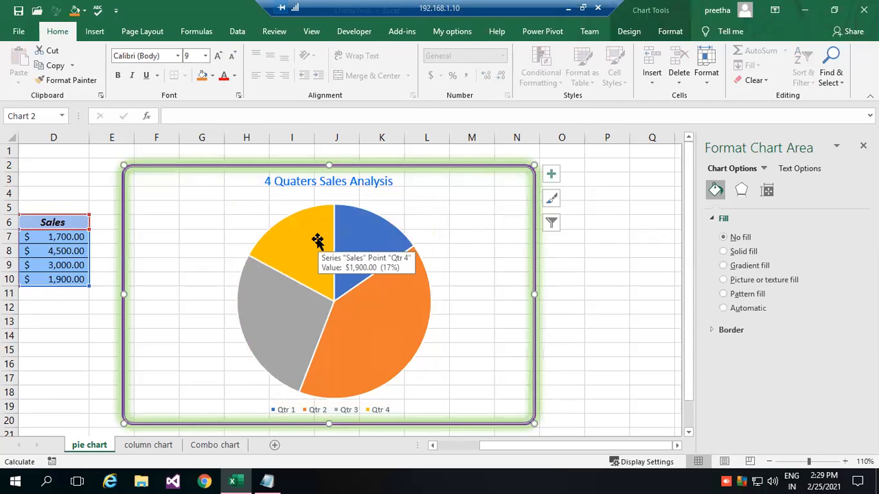
left_click(630, 31)
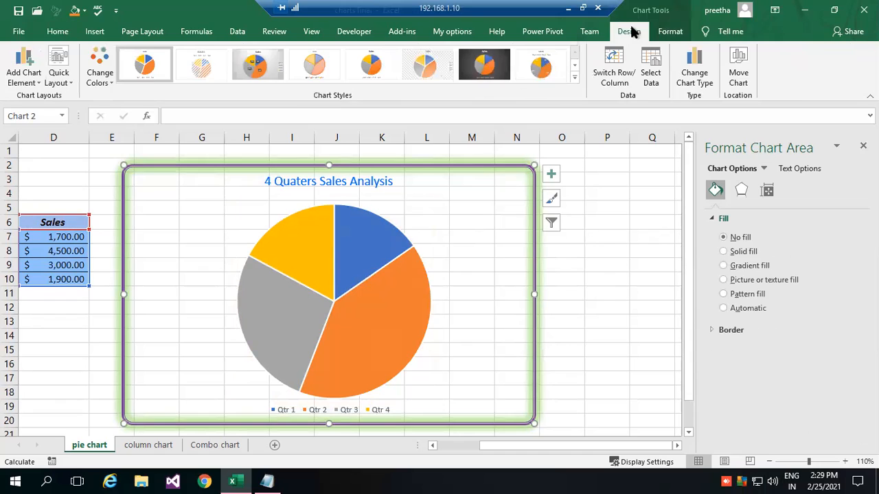
left_click(739, 69)
left_click(664, 190)
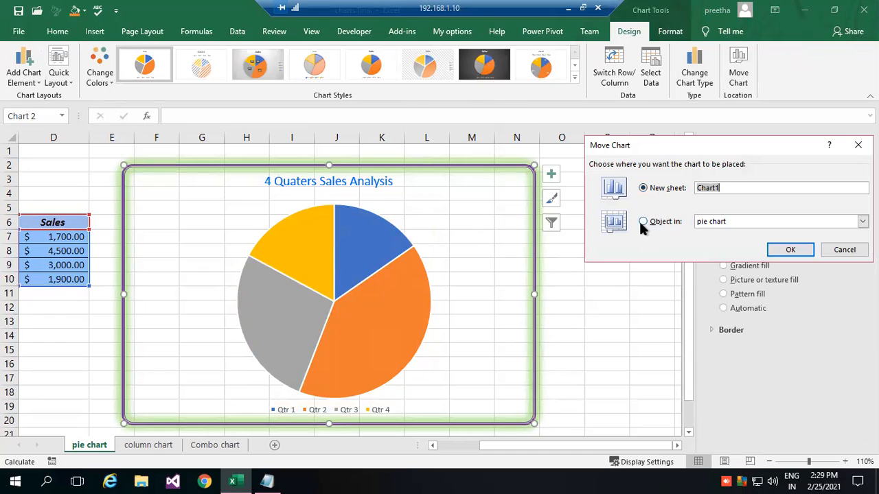
left_click(712, 221)
left_click(707, 233)
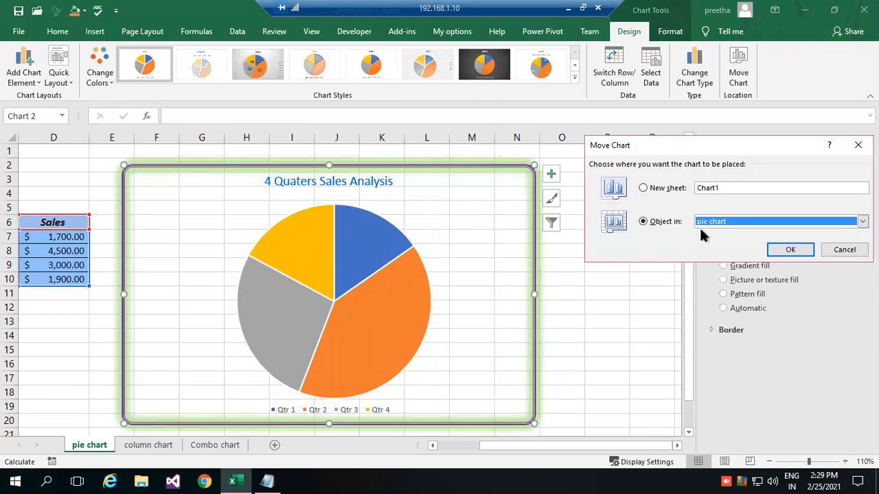
left_click(668, 189)
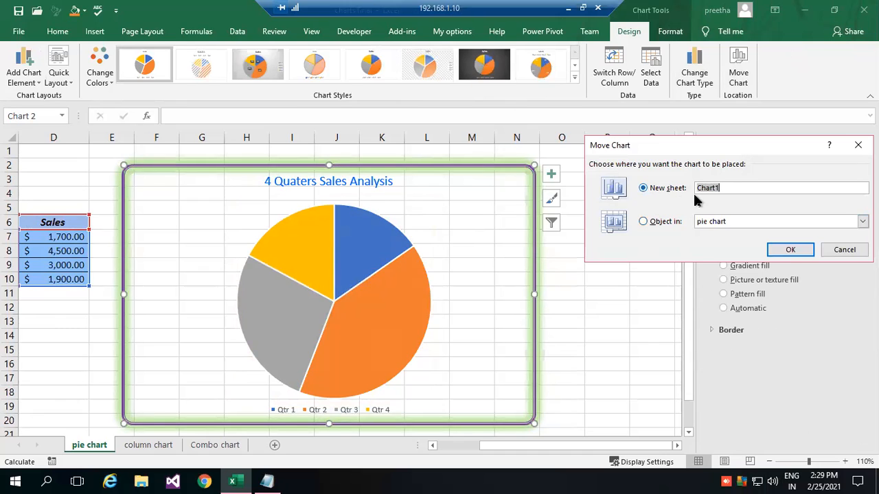
left_click(788, 249)
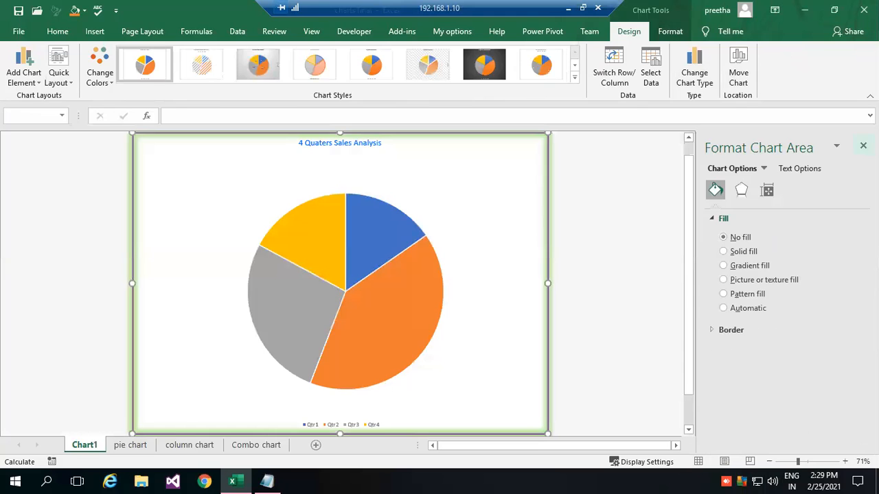
left_click(863, 146)
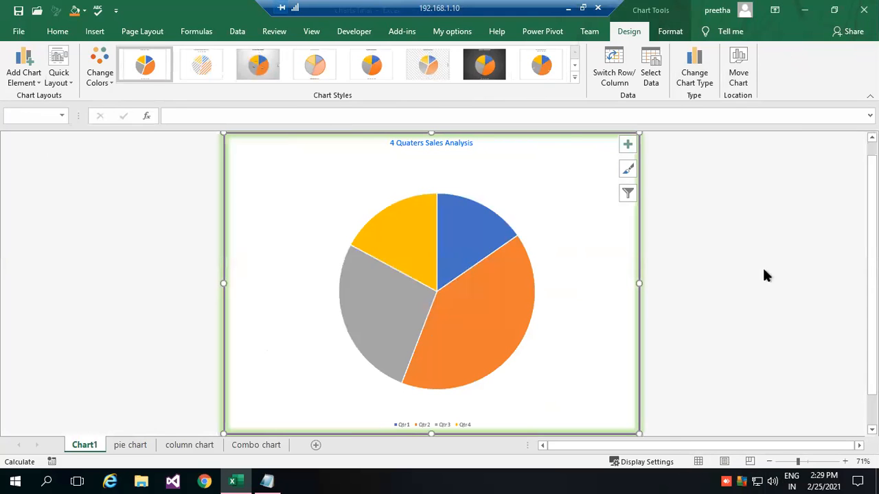
mouse_move(364, 328)
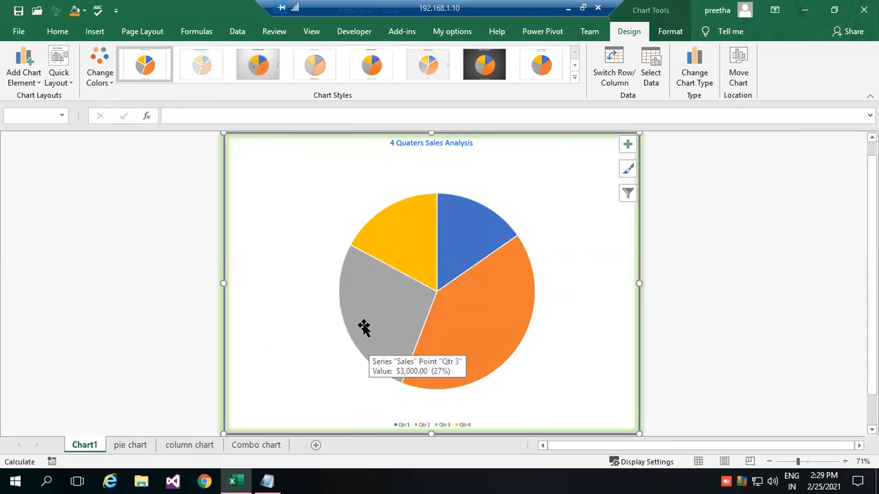
Open the print preview of the chart sheet and return to the workbook.
left_click(20, 31)
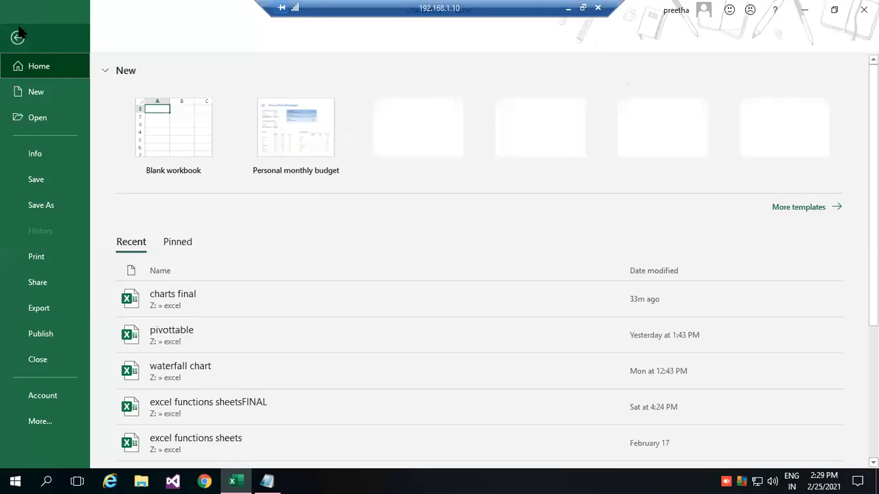
left_click(50, 256)
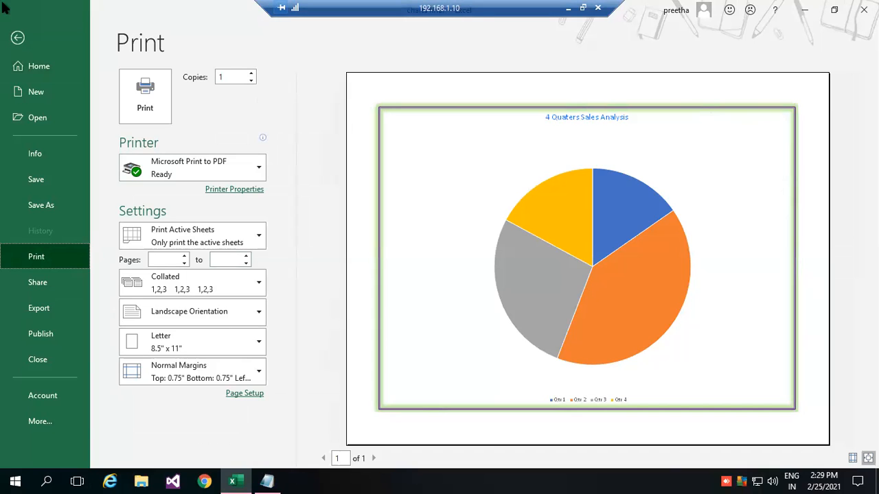
left_click(17, 38)
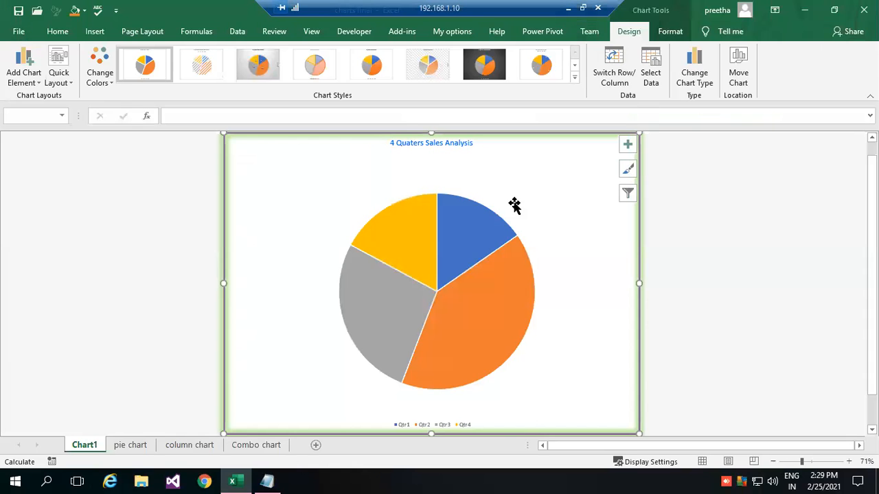
key("Escape")
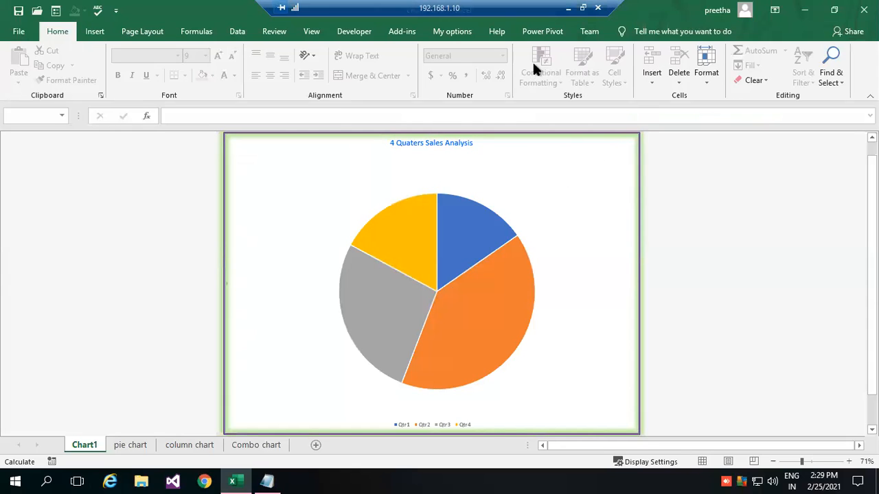
Apply the first Colorful colour palette to the pie chart's series.
left_click(455, 253)
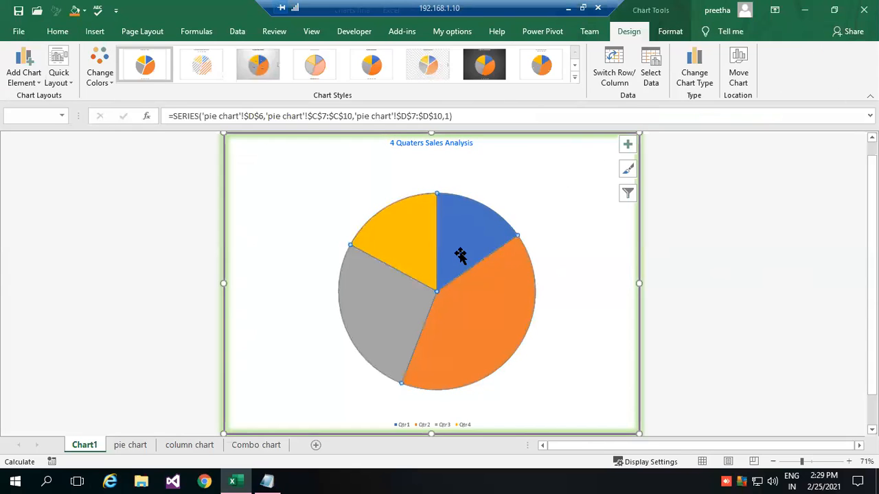
left_click(96, 80)
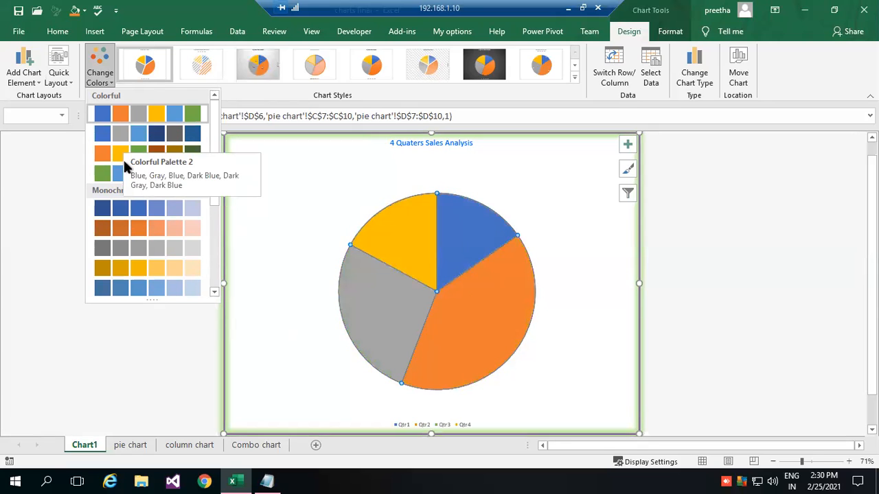
left_click(134, 113)
left_click(746, 218)
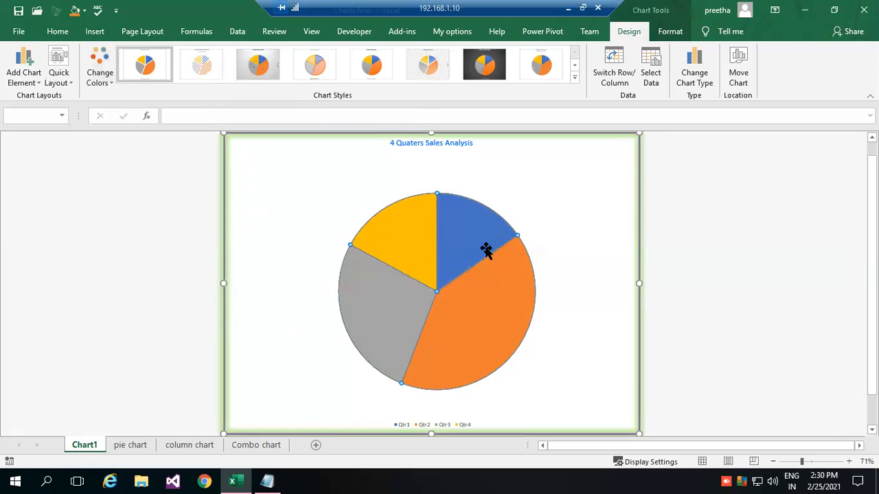
left_click(466, 232)
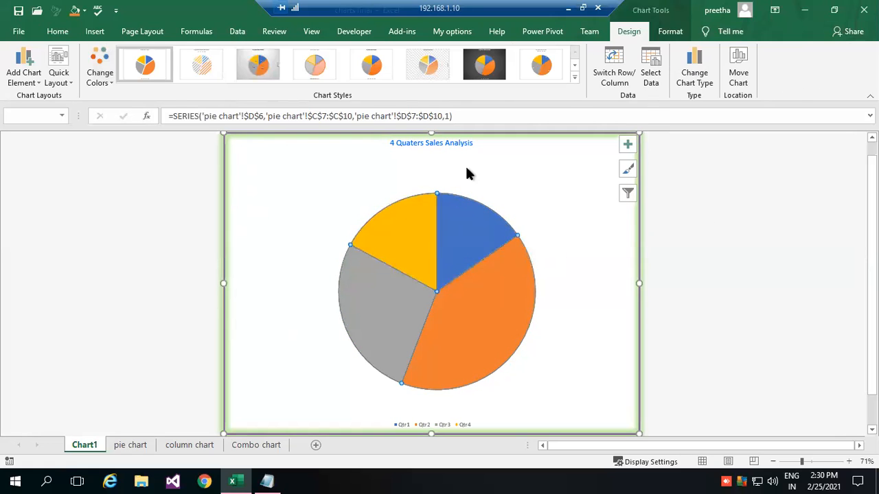
Give the Qtr1 slice a gradient fill, trying preset gradients and settling on the green radial preset.
left_click(469, 235)
double_click(469, 233)
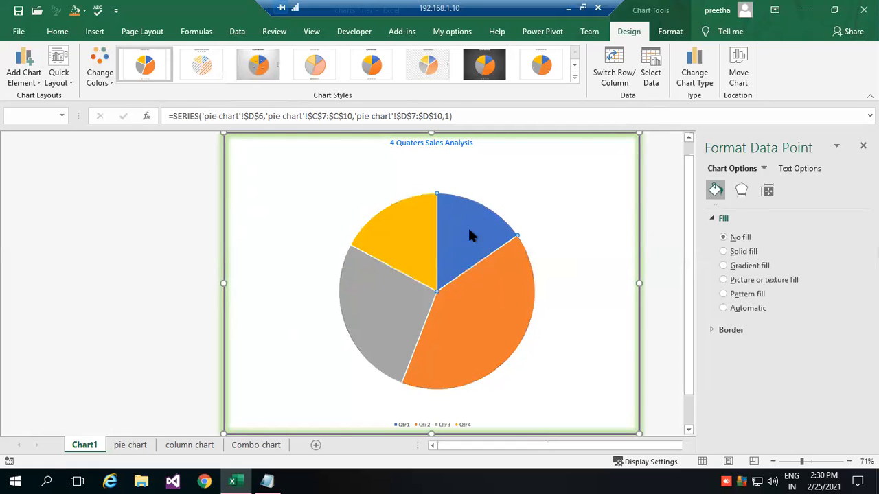
left_click(716, 193)
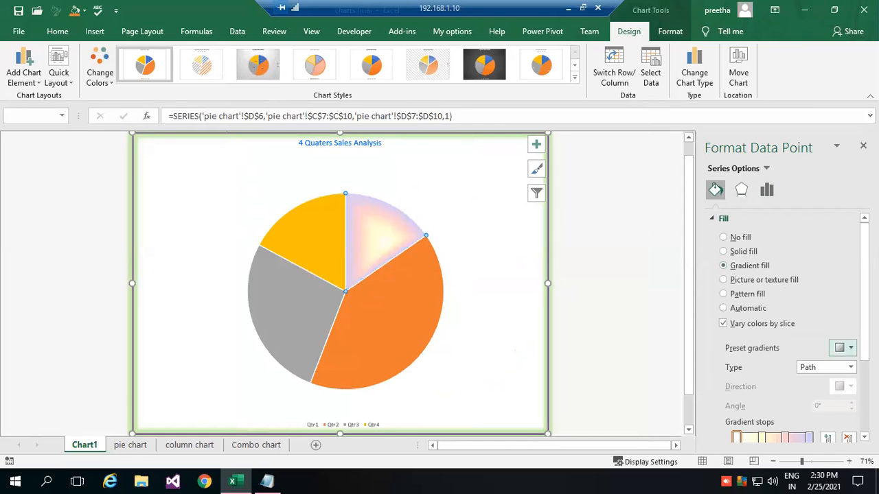
left_click(848, 348)
left_click(751, 304)
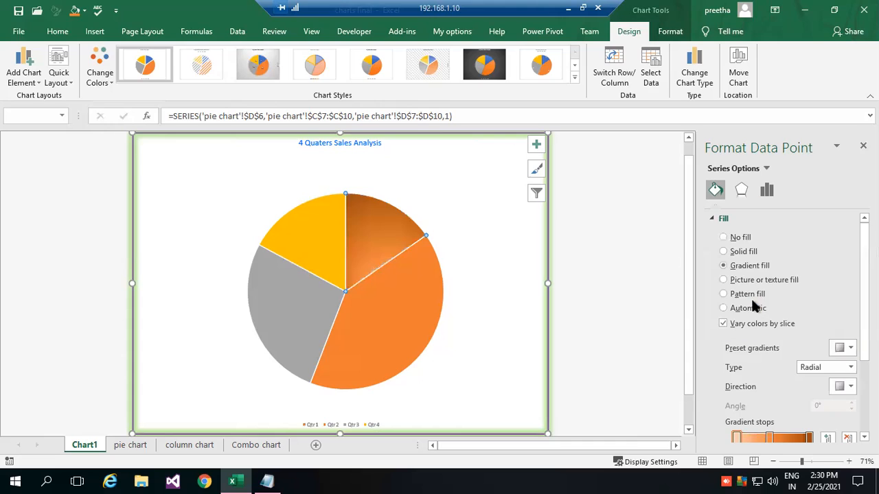
left_click(850, 348)
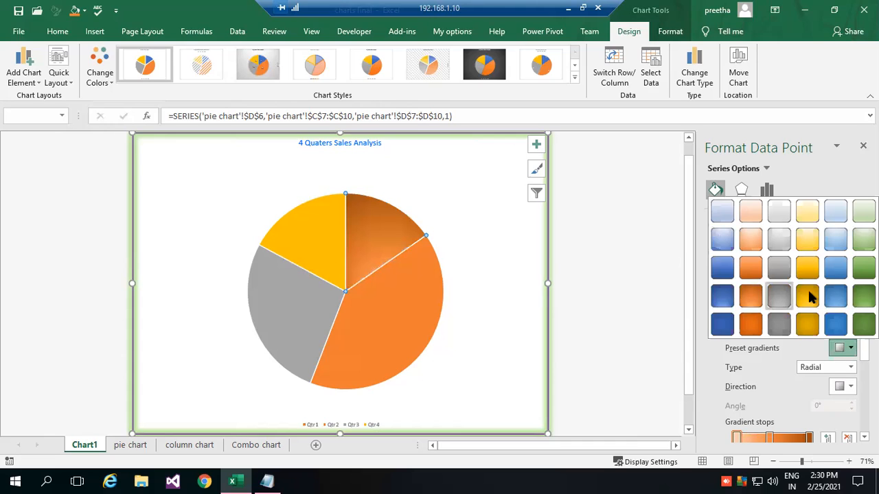
left_click(809, 288)
left_click(849, 348)
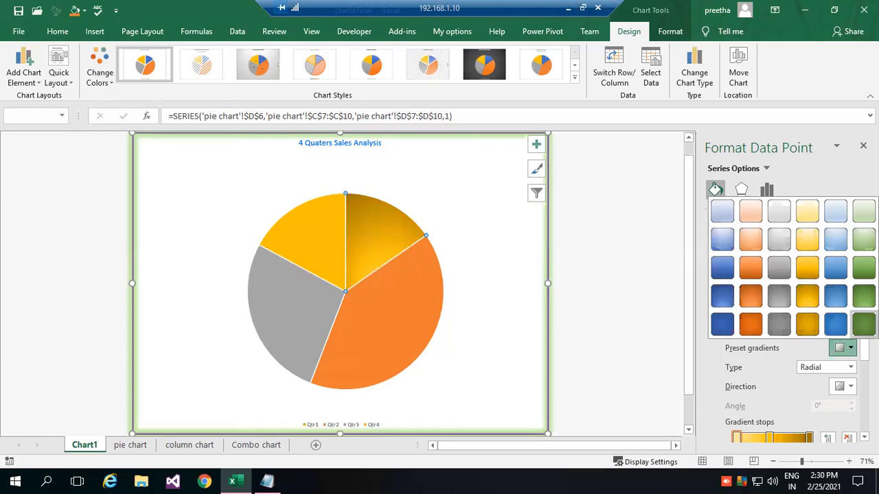
left_click(865, 288)
Change the slice's gradient type to Rectangular and set the last gradient stop's colour to blue.
left_click(850, 367)
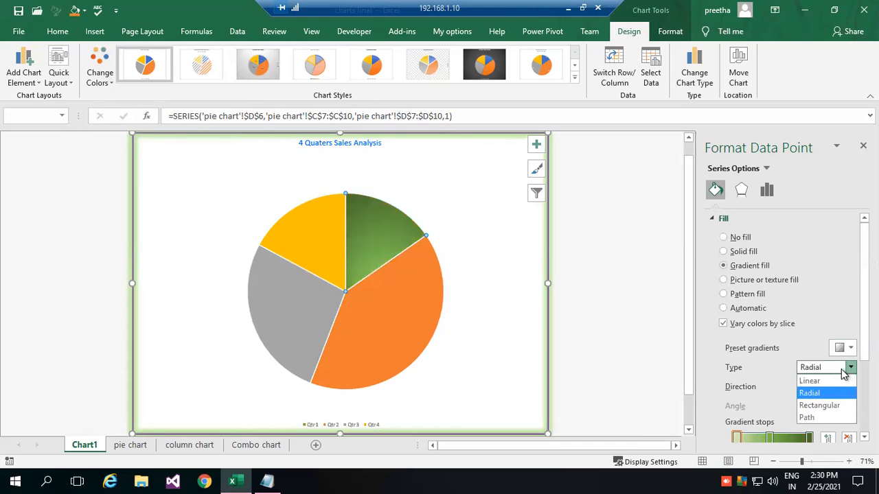
left_click(817, 406)
scroll(840, 348, "down", 1)
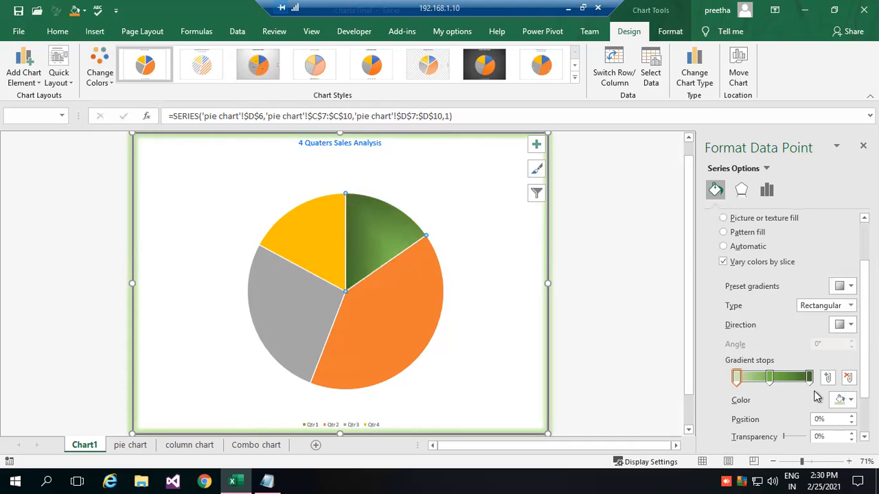
left_click(810, 377)
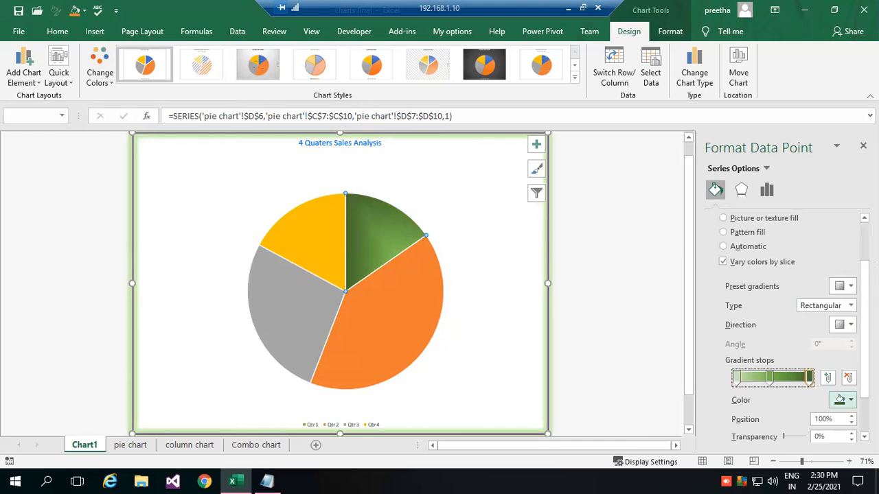
left_click(844, 401)
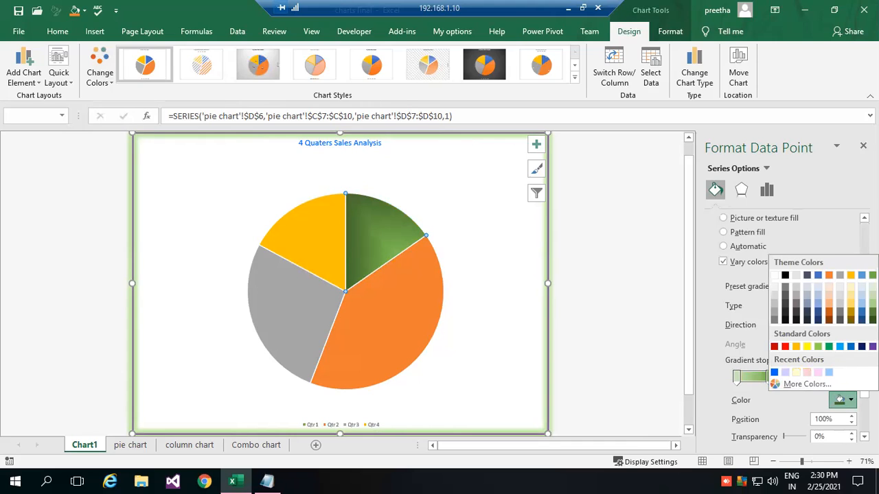
left_click(862, 311)
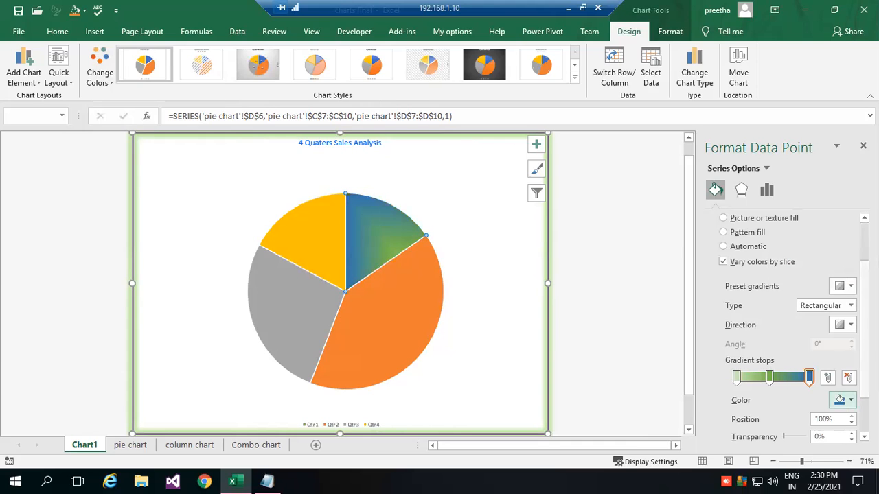
Set the middle gradient stop's colour to a dark green shade.
left_click(769, 377)
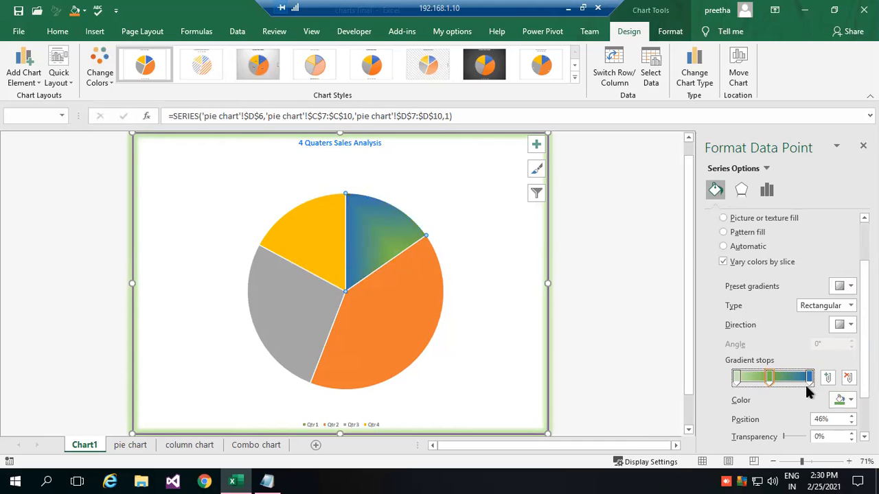
left_click(849, 400)
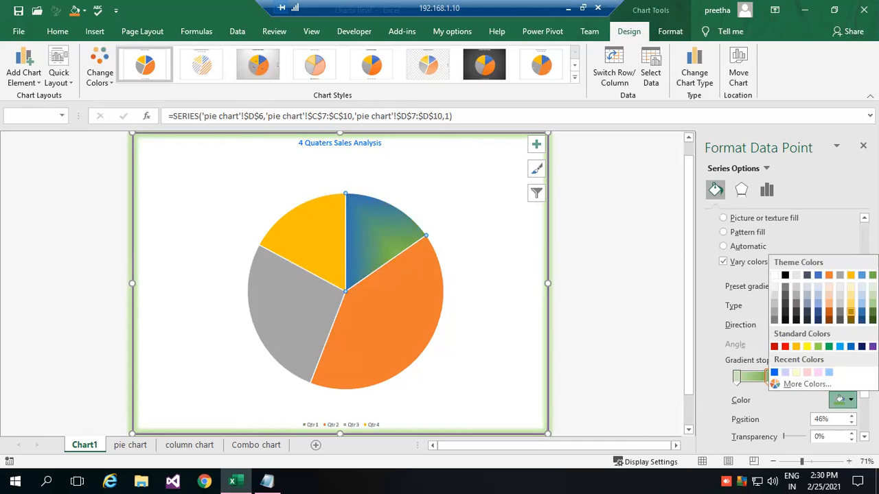
left_click(850, 312)
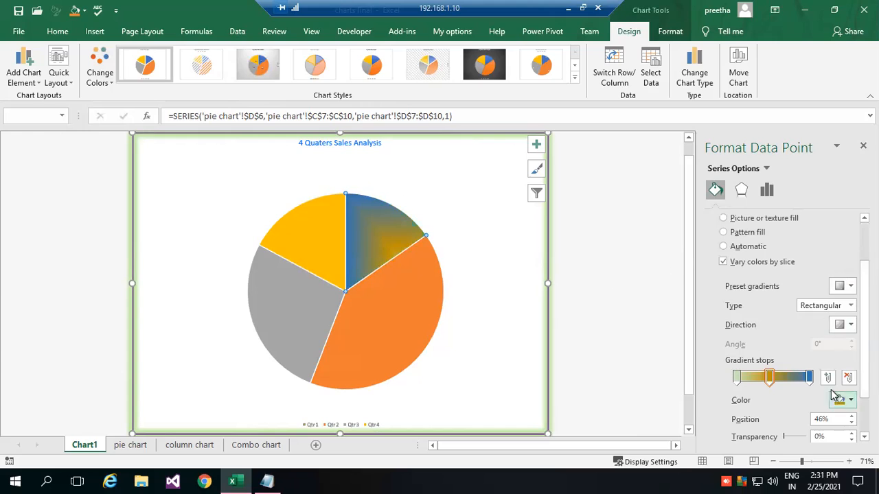
left_click(850, 401)
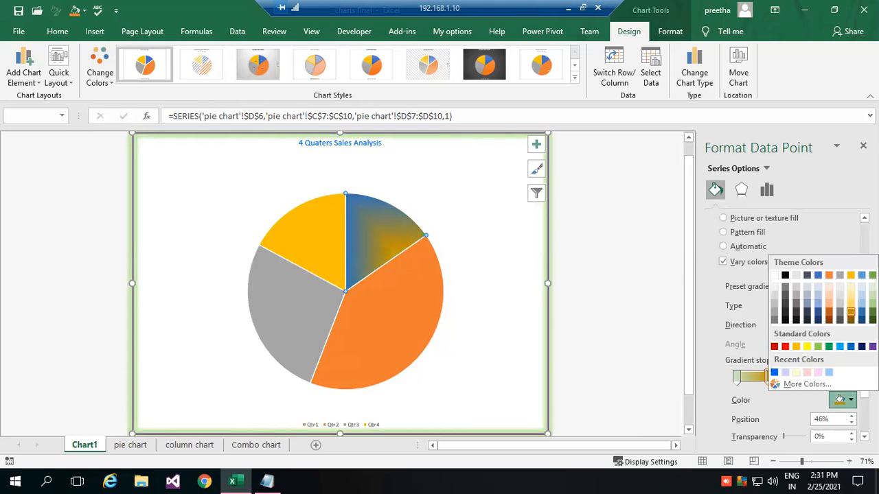
left_click(872, 320)
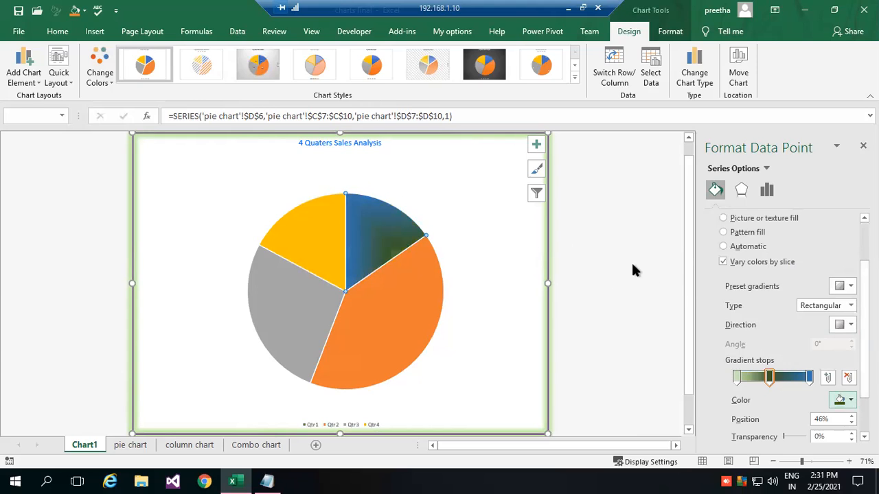
Select the whole pie series and apply a top bevel 3-D format to it.
left_click(609, 239)
left_click(363, 245)
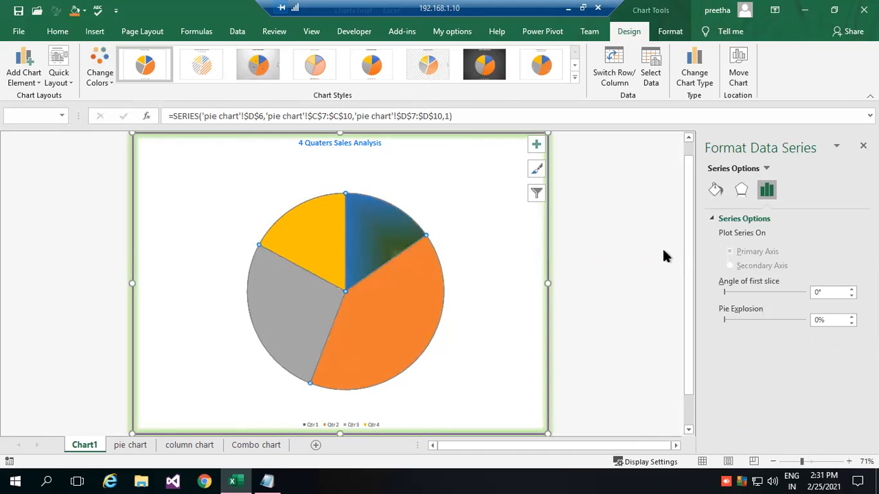
left_click(743, 188)
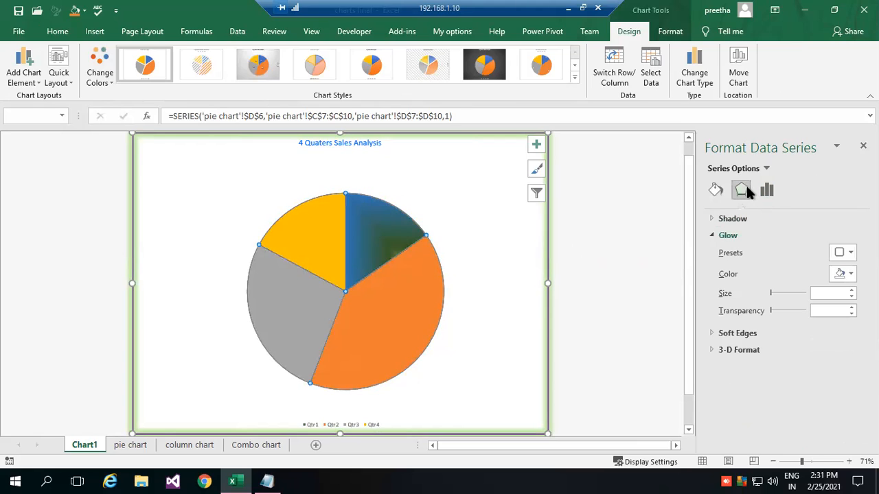
left_click(844, 252)
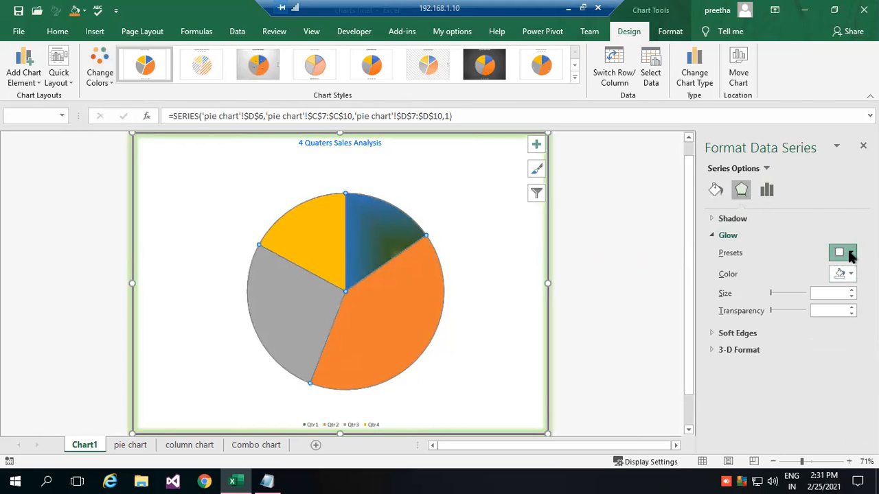
left_click(661, 249)
left_click(709, 217)
left_click(710, 217)
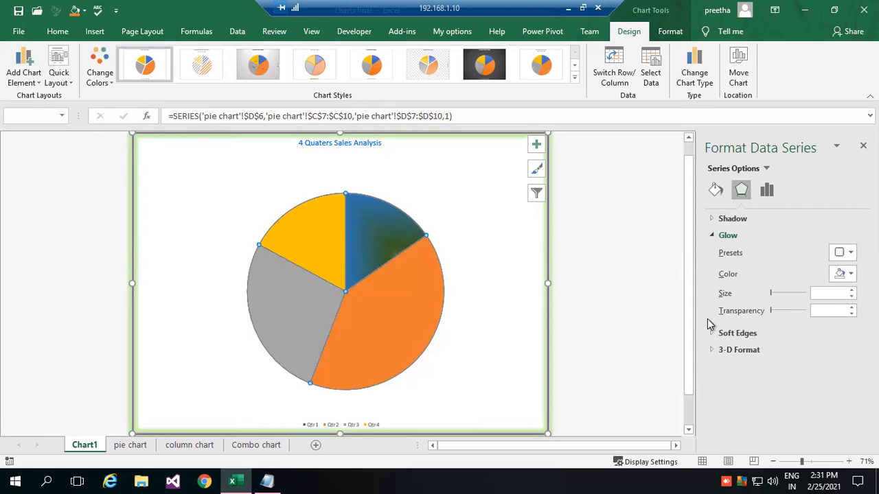
left_click(711, 350)
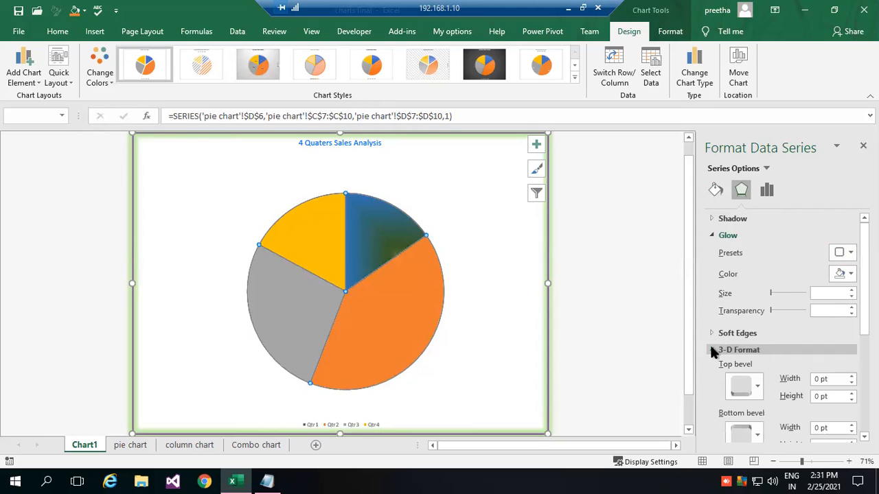
left_click(758, 388)
left_click(743, 317)
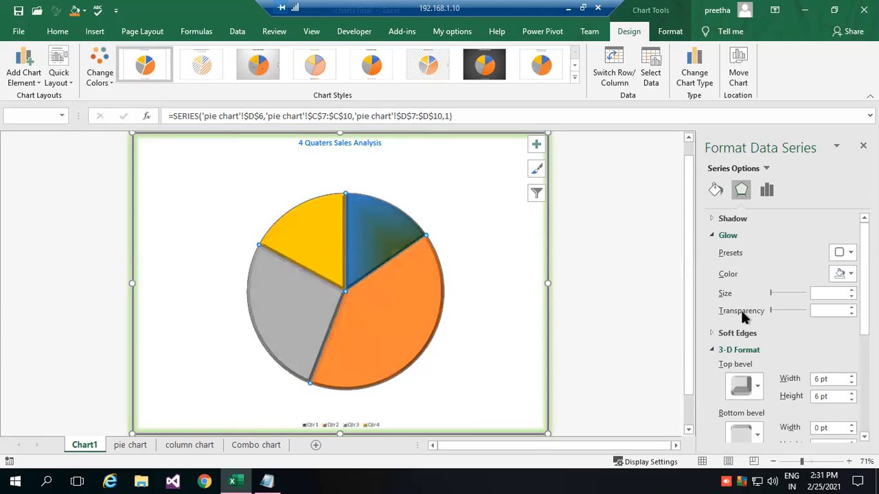
Add a data label to the Qtr2 slice.
left_click(617, 242)
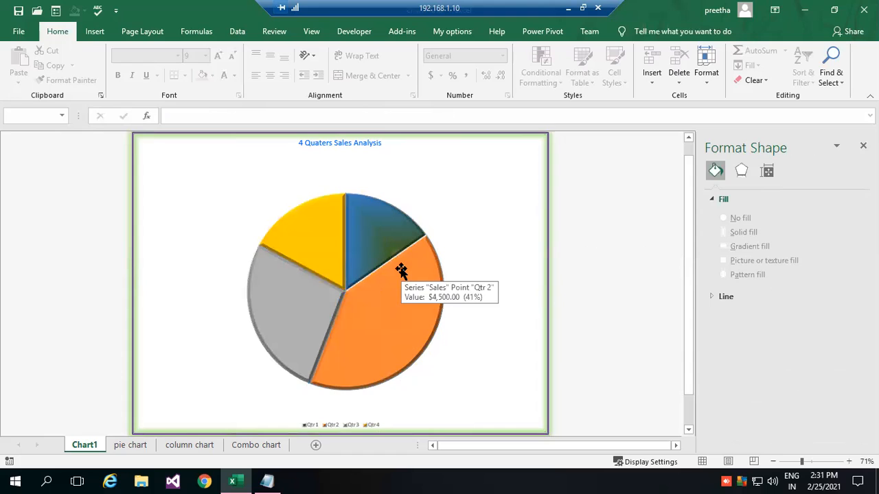
left_click(387, 335)
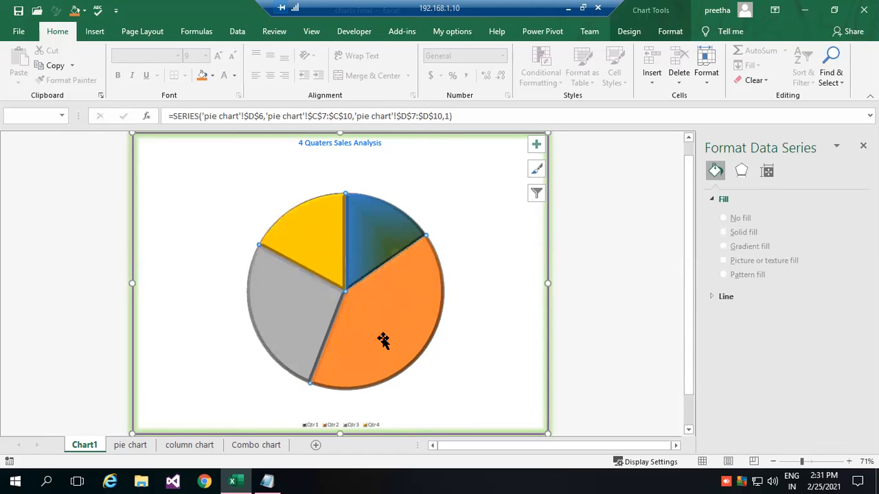
left_click(387, 309)
right_click(386, 312)
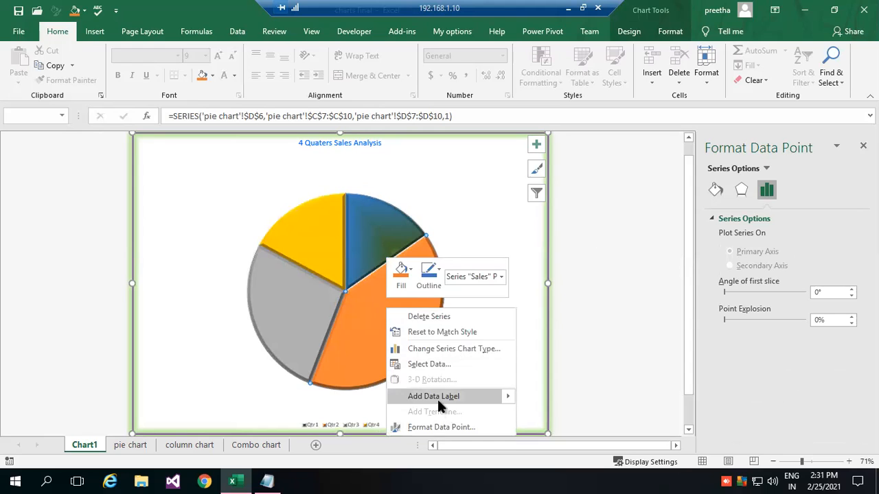
left_click(437, 396)
Open the data label formatting and show the Value in labels on all slices.
left_click(327, 255)
left_click(485, 325)
left_click(382, 323)
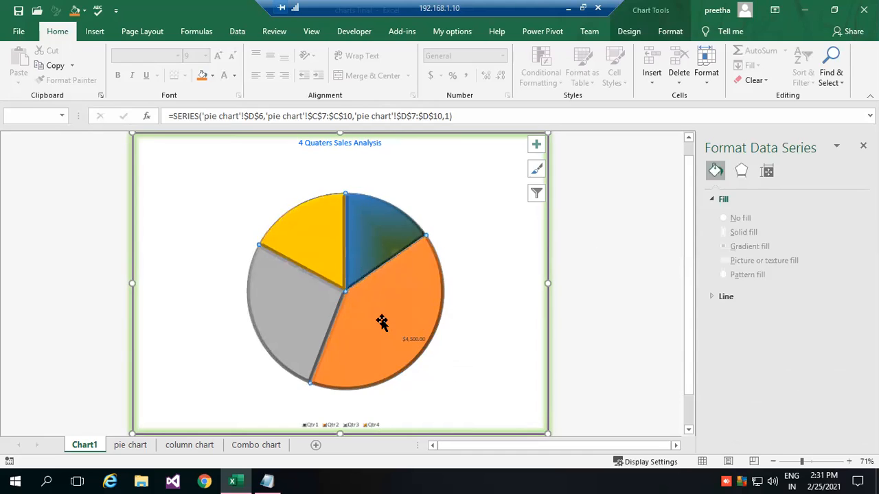
right_click(382, 320)
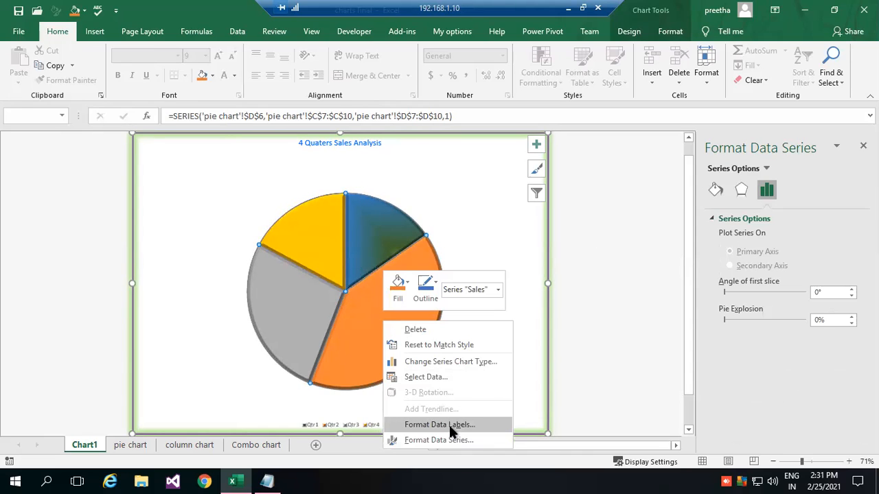
left_click(448, 423)
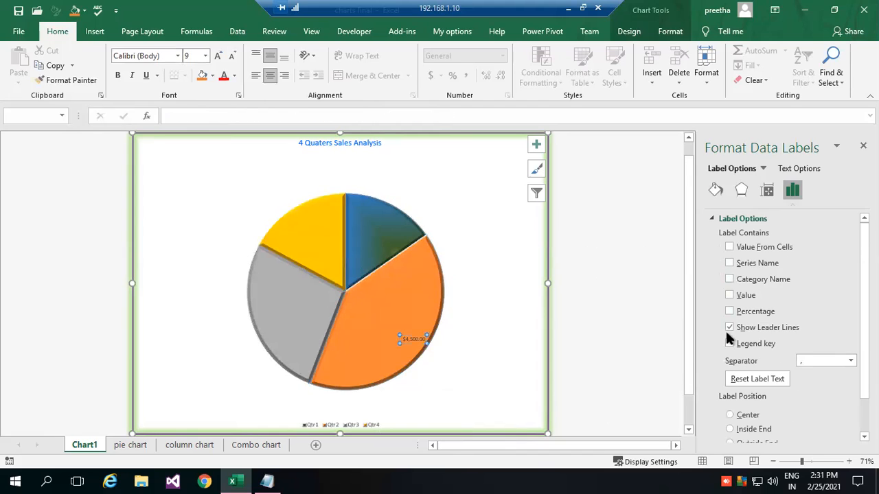
left_click(730, 296)
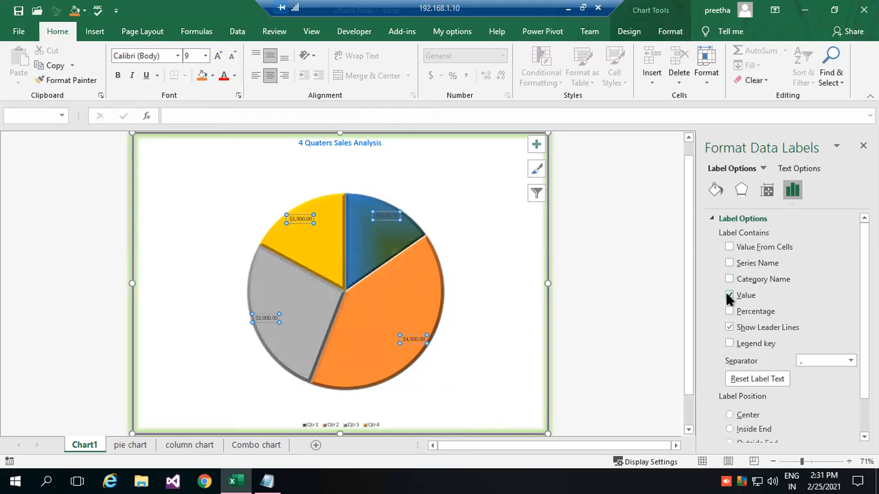
Set the data labels' font size to 16.
left_click_drag(864, 367, 864, 401)
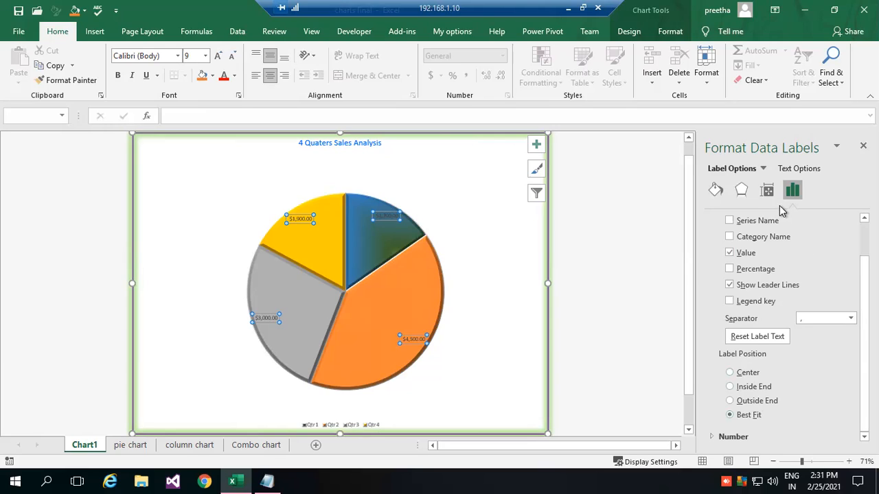
left_click(797, 168)
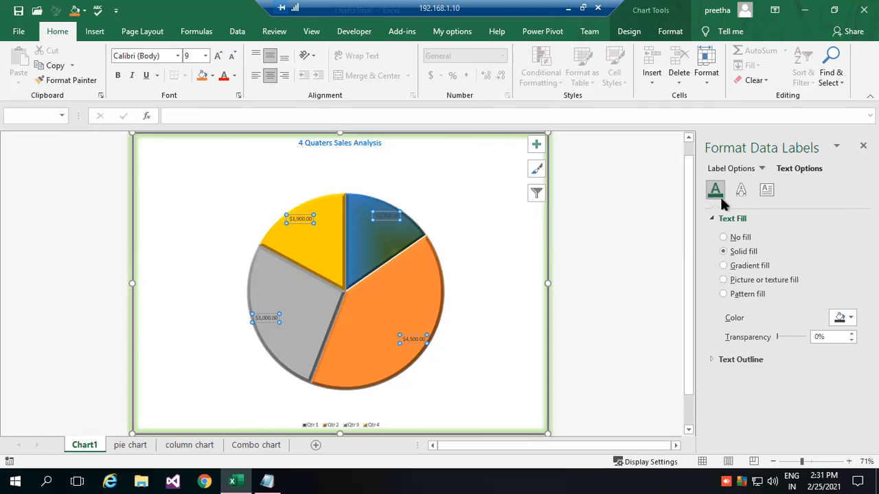
left_click(742, 189)
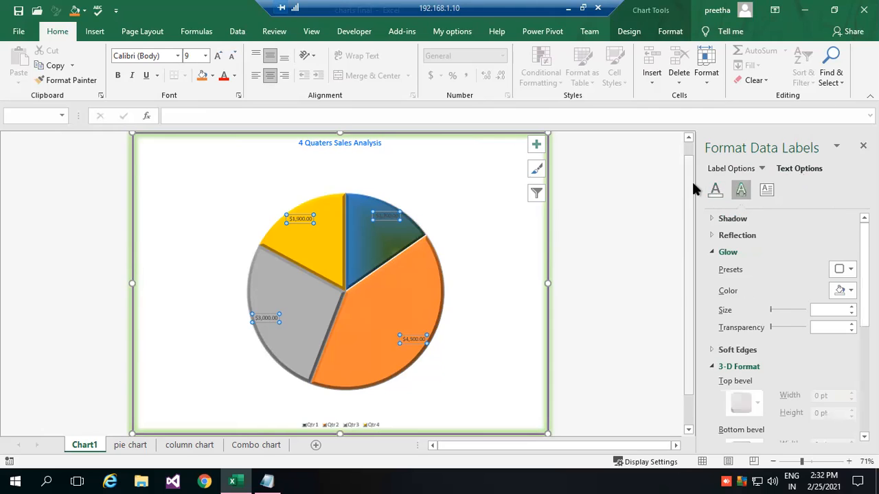
left_click(715, 189)
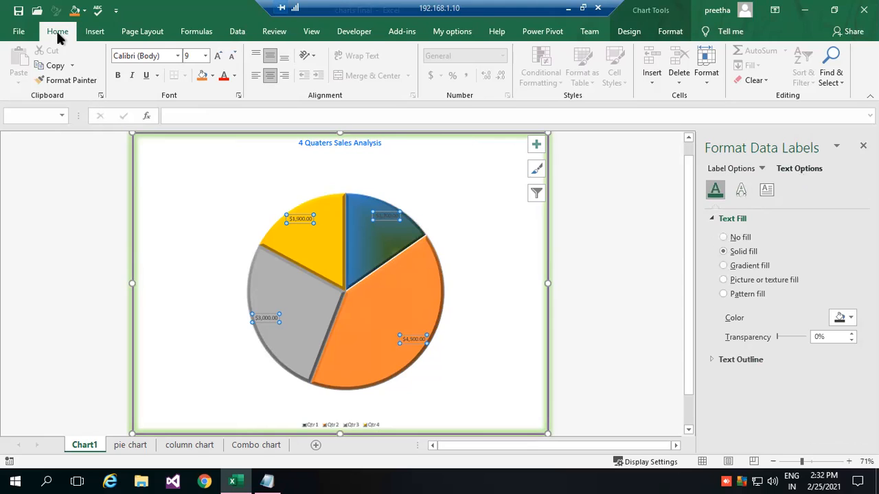
left_click(205, 56)
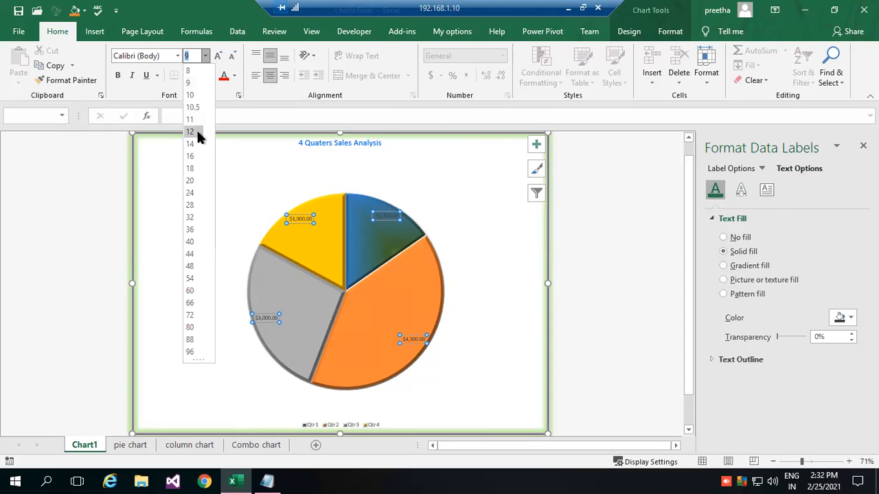
left_click(193, 156)
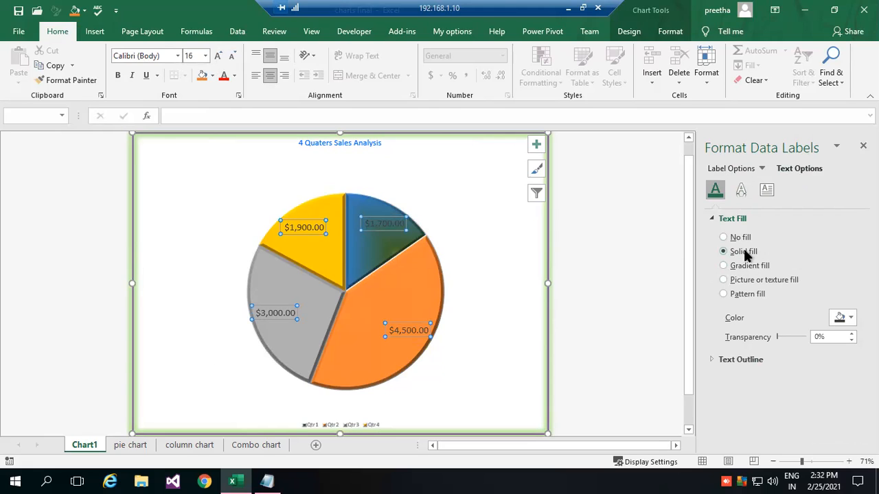
Set the data labels' text fill colour to standard red.
left_click(845, 317)
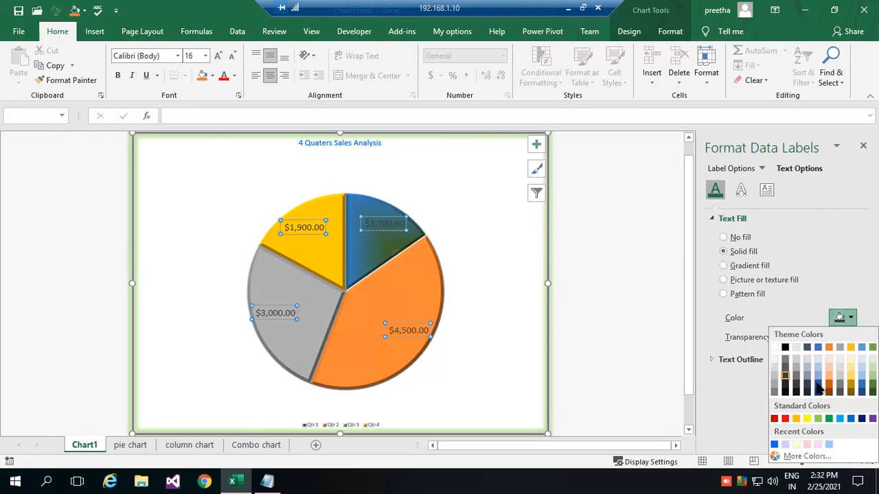
left_click(806, 418)
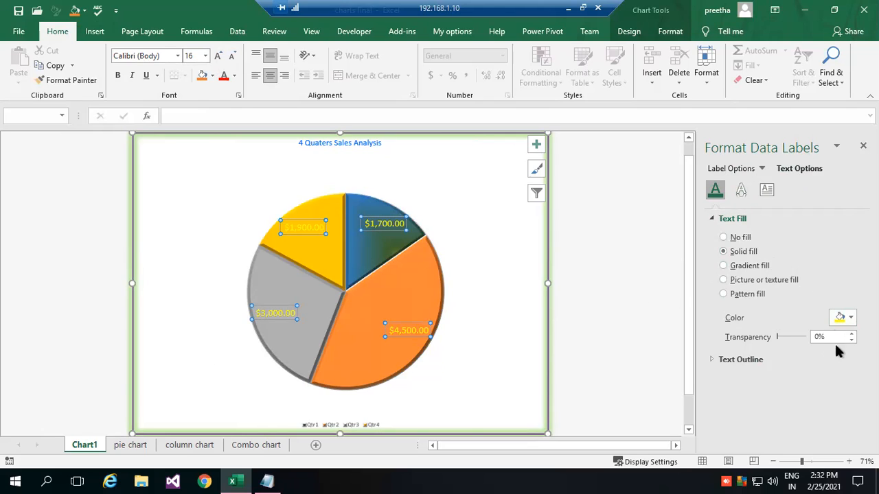
left_click(851, 317)
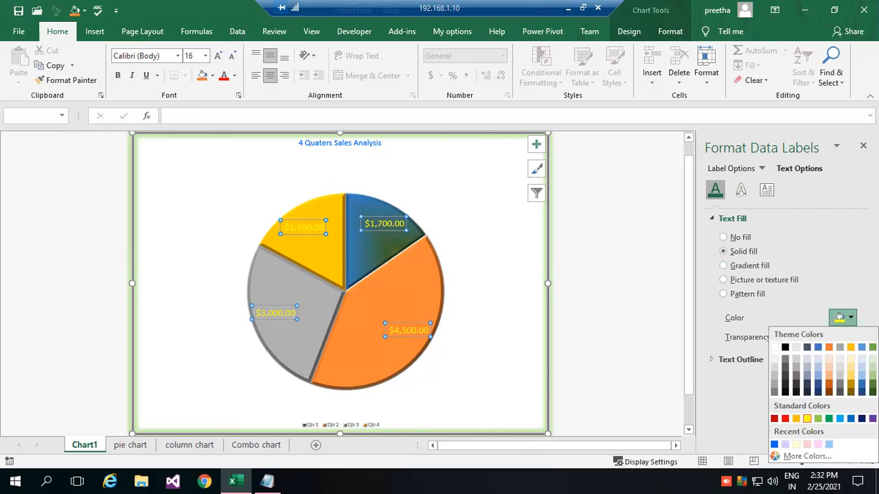
left_click(784, 418)
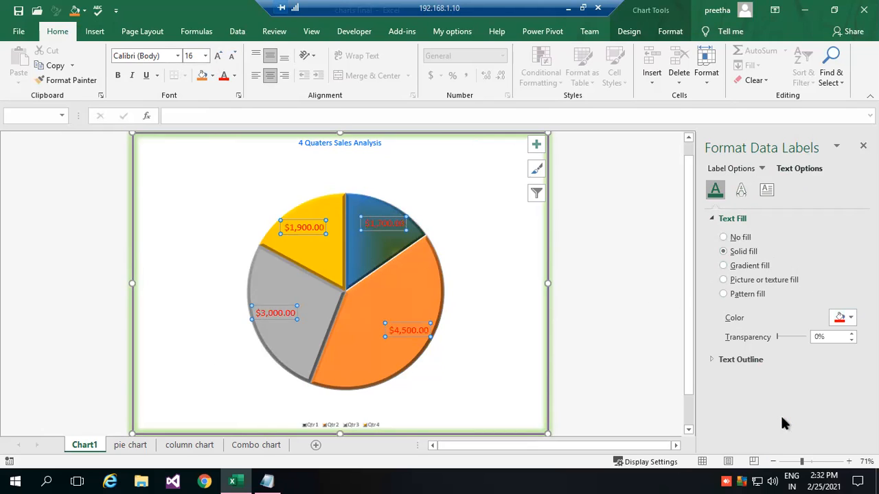
left_click(612, 231)
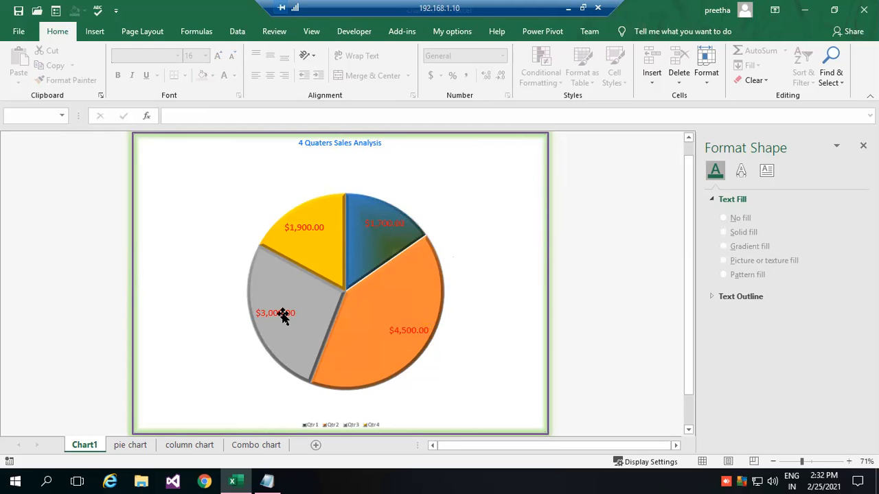
Nudge the legend slightly upward and set its font size to 16.
mouse_move(372, 324)
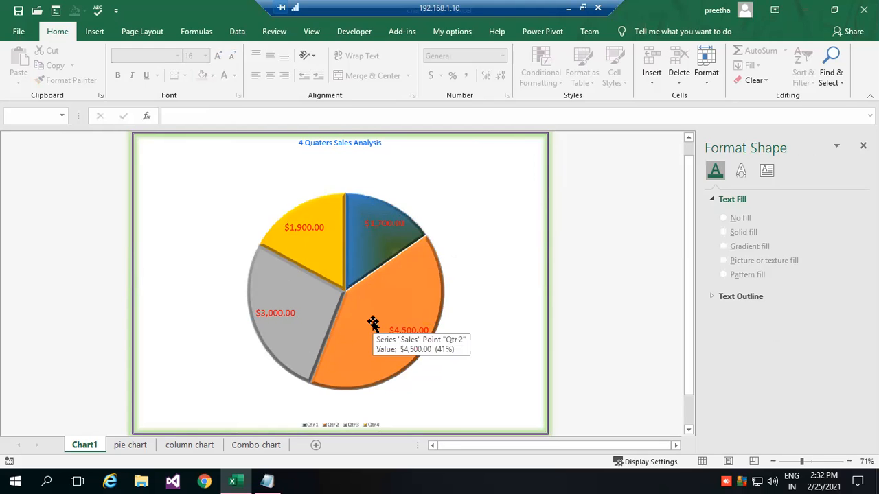
left_click(410, 298)
left_click(340, 425)
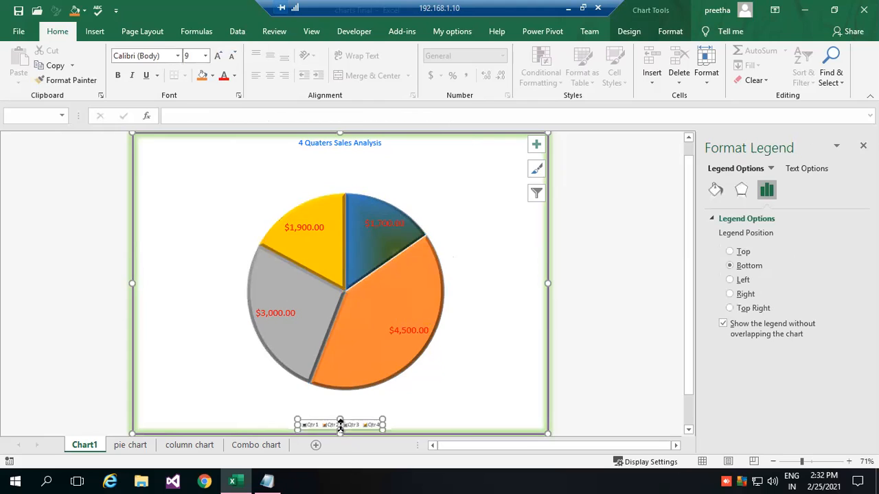
left_click_drag(340, 418, 342, 410)
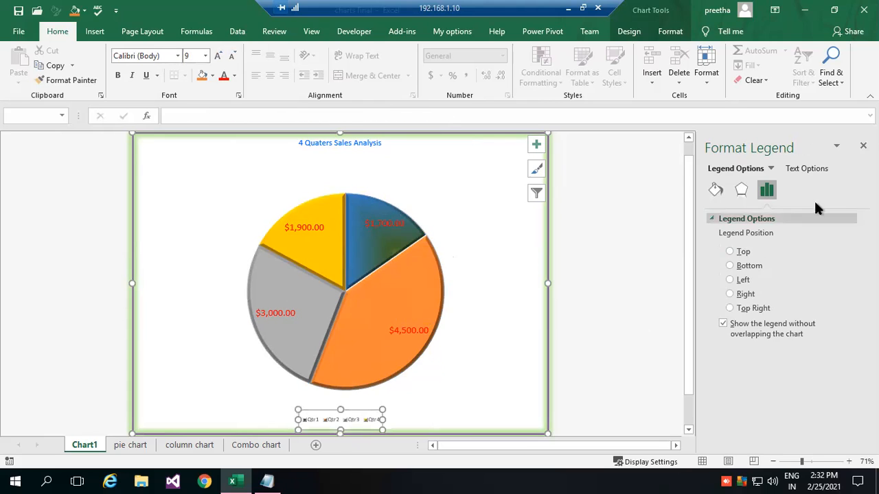
left_click(204, 56)
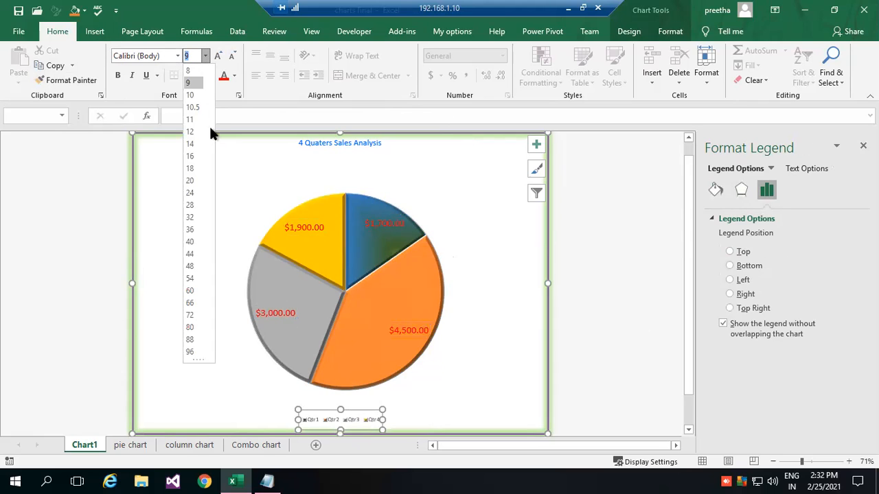
left_click(192, 156)
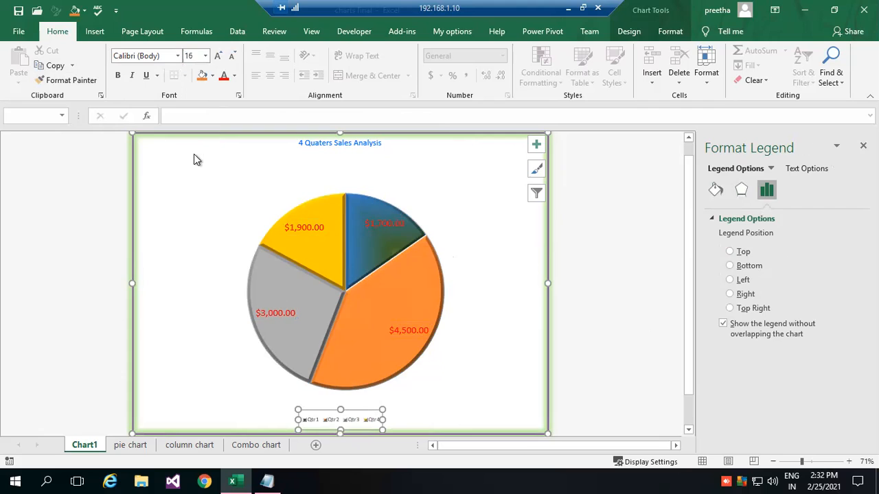
Widen the legend box to the right.
left_click_drag(383, 419, 458, 420)
left_click(618, 368)
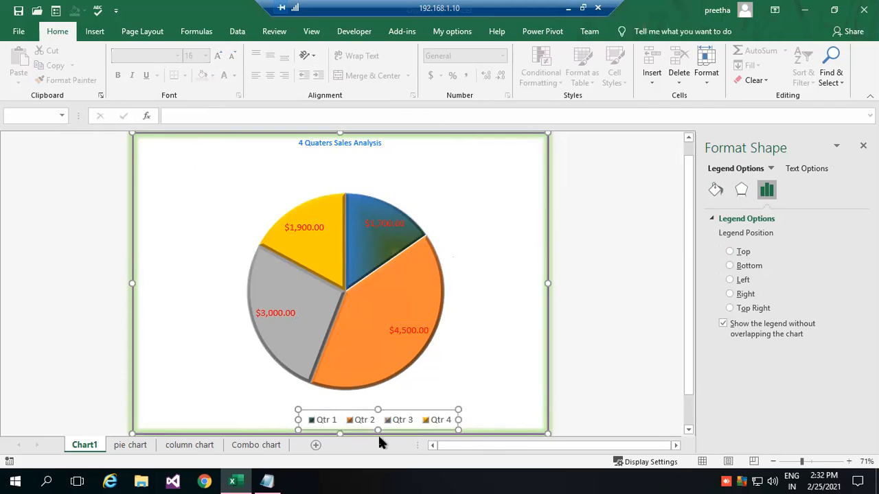
left_click(374, 420)
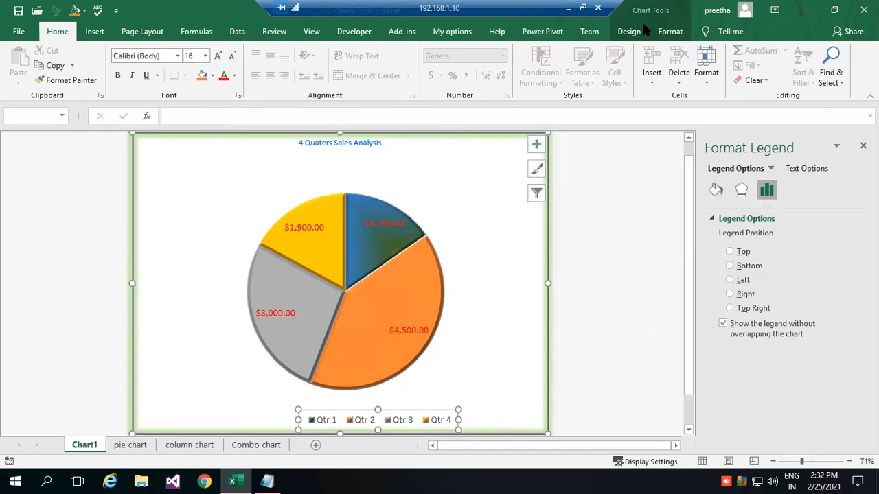
Apply the second quick layout to the chart.
left_click(669, 32)
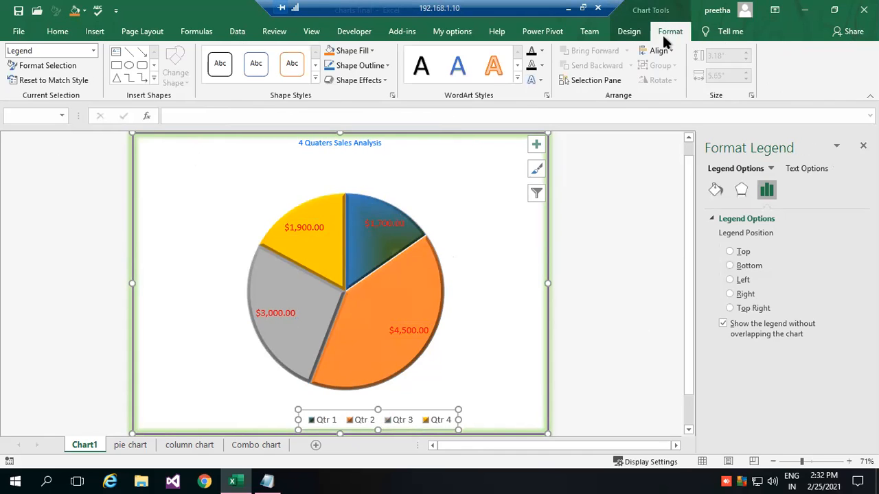
left_click(628, 32)
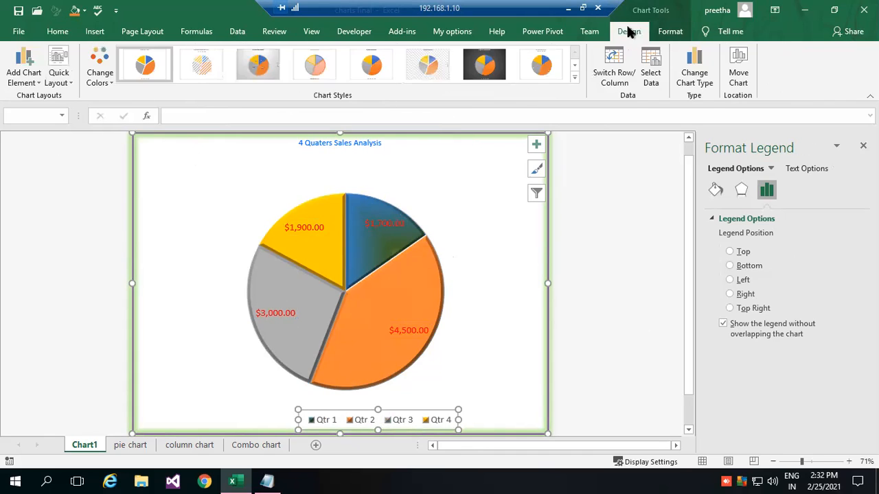
left_click(40, 85)
left_click(54, 78)
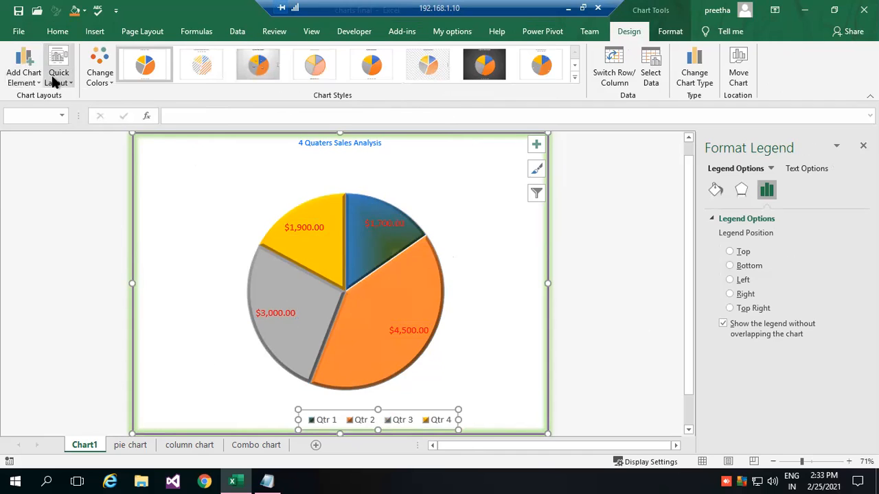
left_click(55, 81)
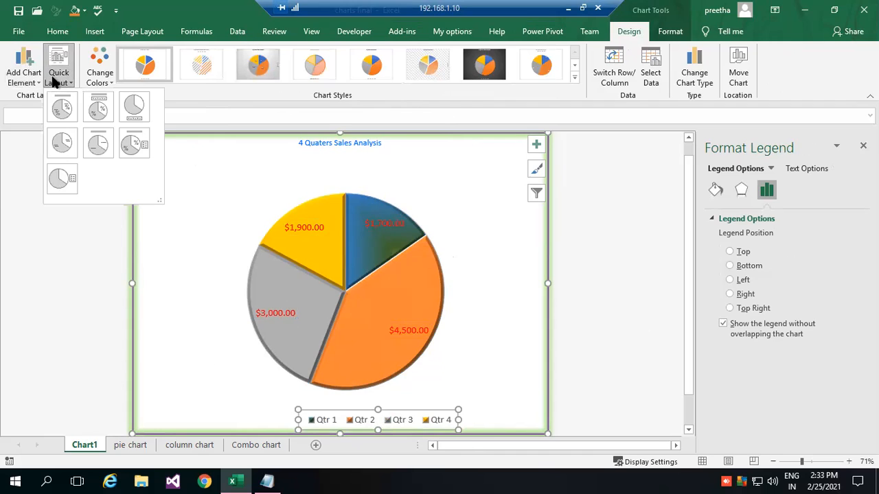
left_click(88, 118)
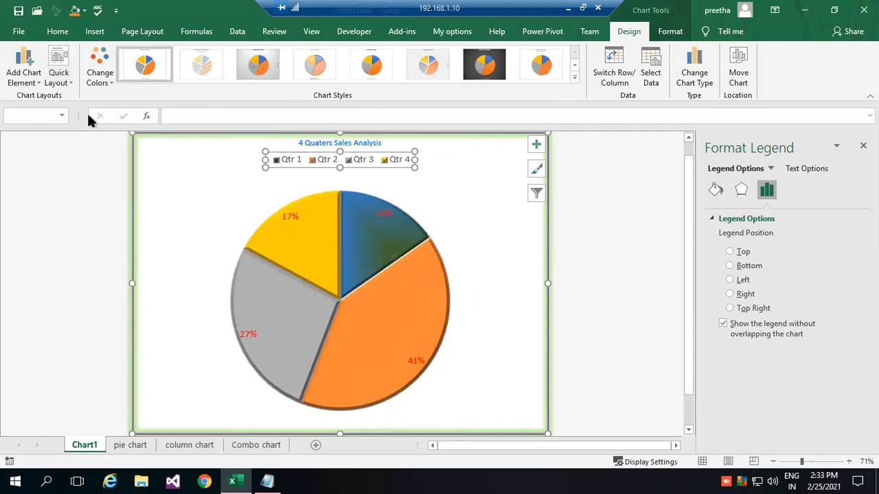
Try several other quick layouts on the chart.
left_click(68, 79)
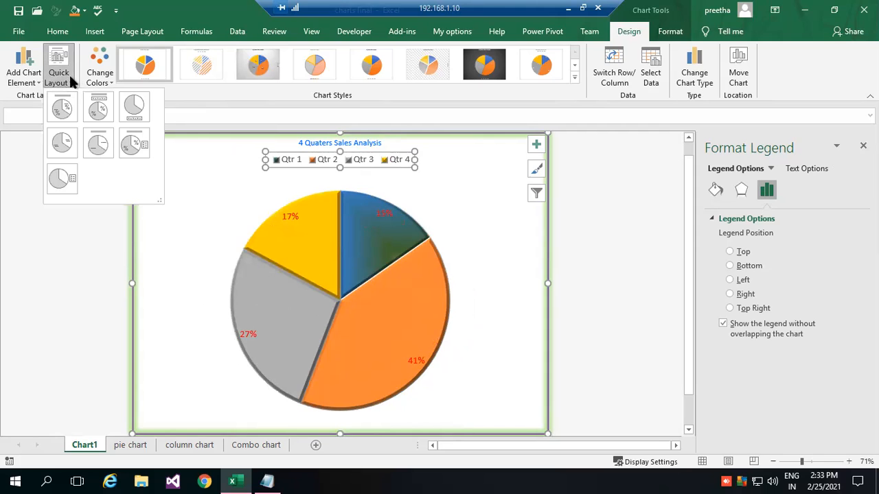
left_click(63, 143)
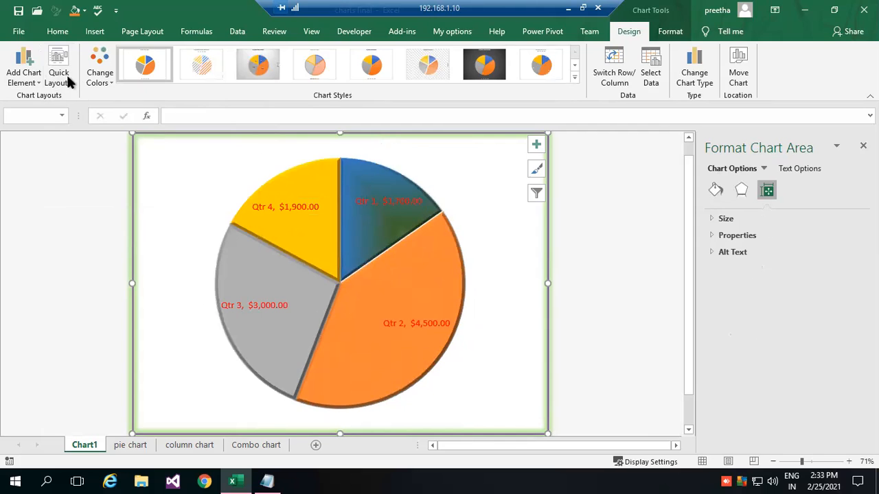
left_click(63, 80)
left_click(62, 107)
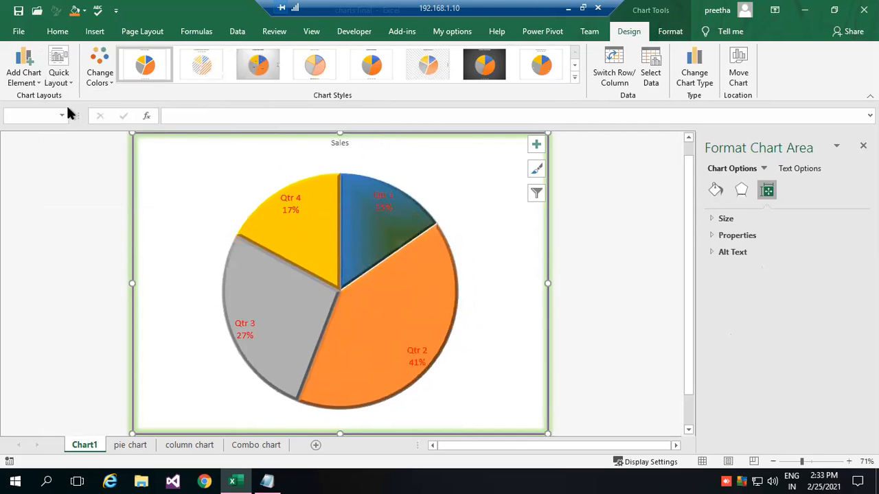
left_click(62, 82)
left_click(94, 105)
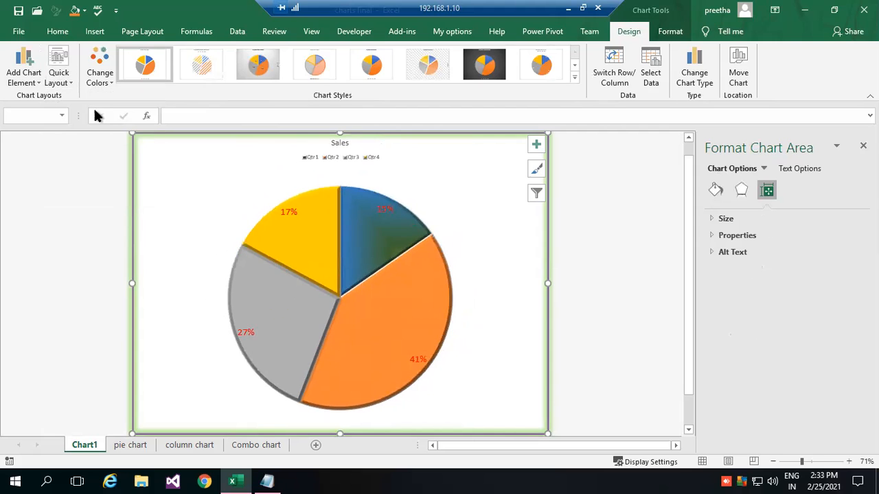
left_click(62, 78)
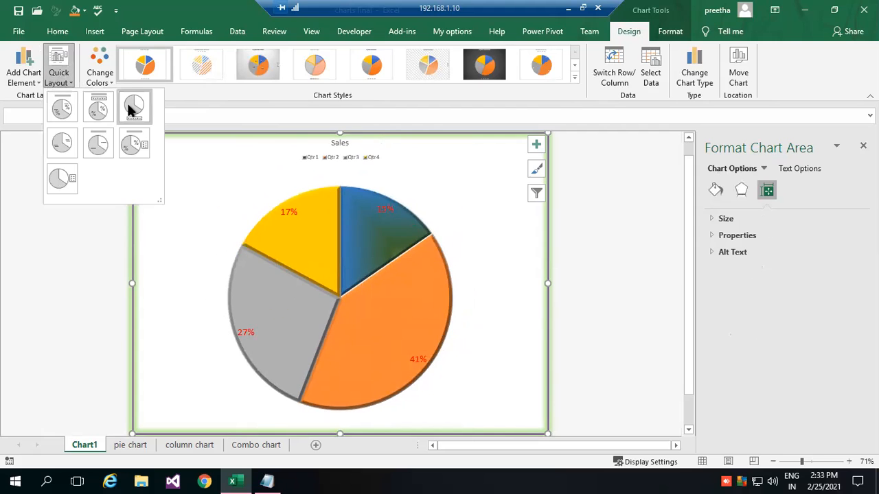
left_click(129, 109)
left_click(61, 78)
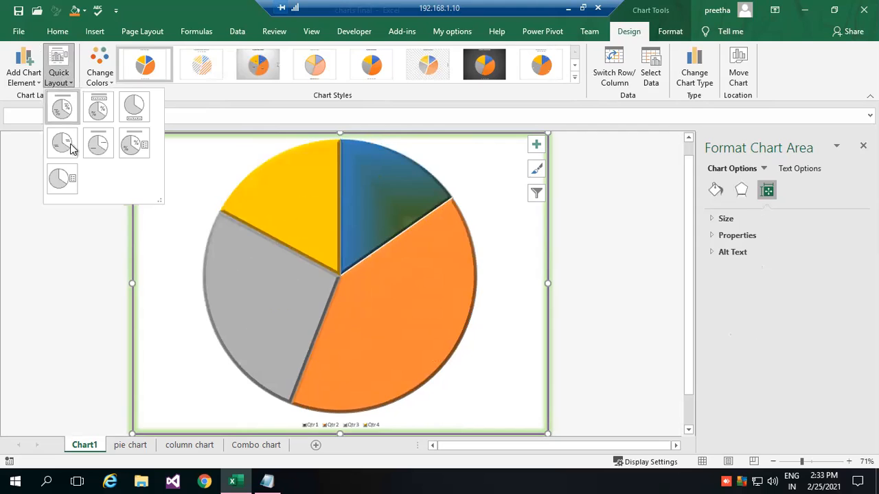
left_click(98, 144)
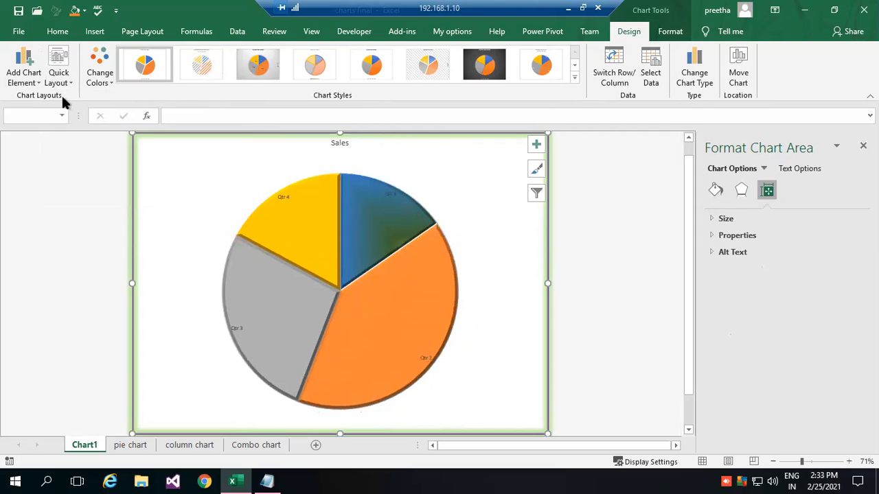
Undo the quick layout changes to restore the chart's previous layout.
key("ctrl+z")
key("ctrl+z")
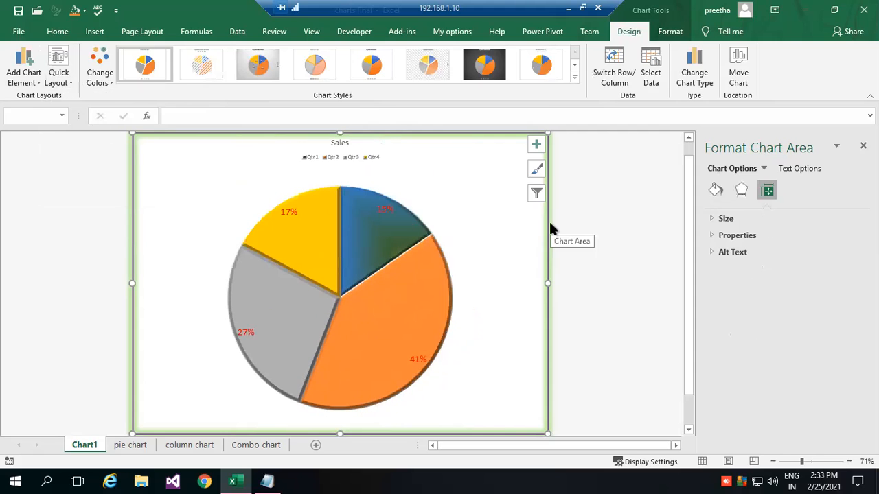
key("ctrl+z")
key("ctrl+z")
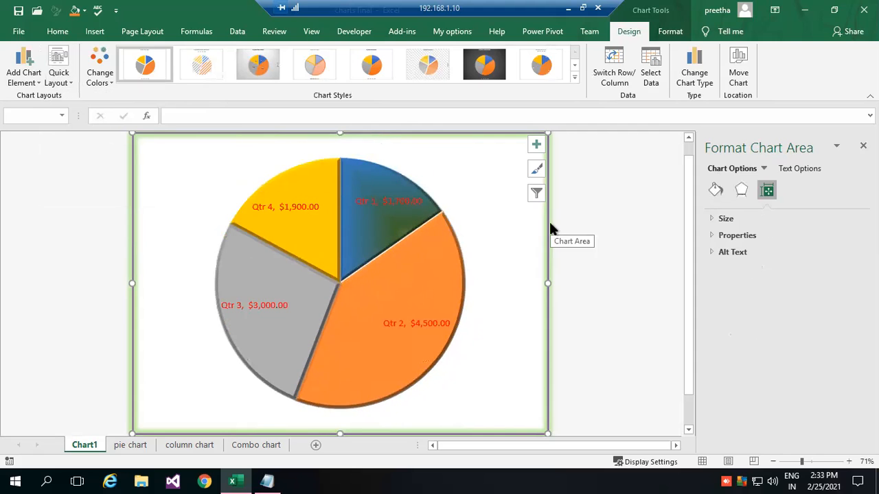
scroll(471, 226, "up", 1)
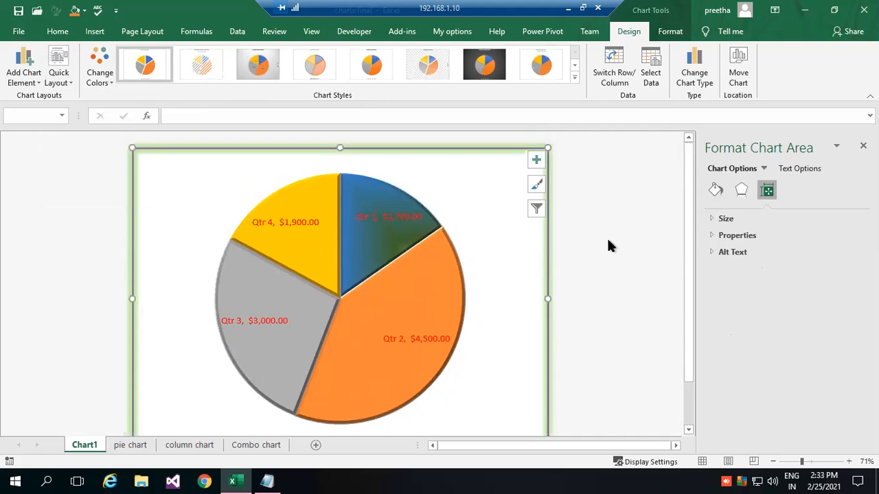
scroll(603, 246, "down", 1)
key("ctrl+y")
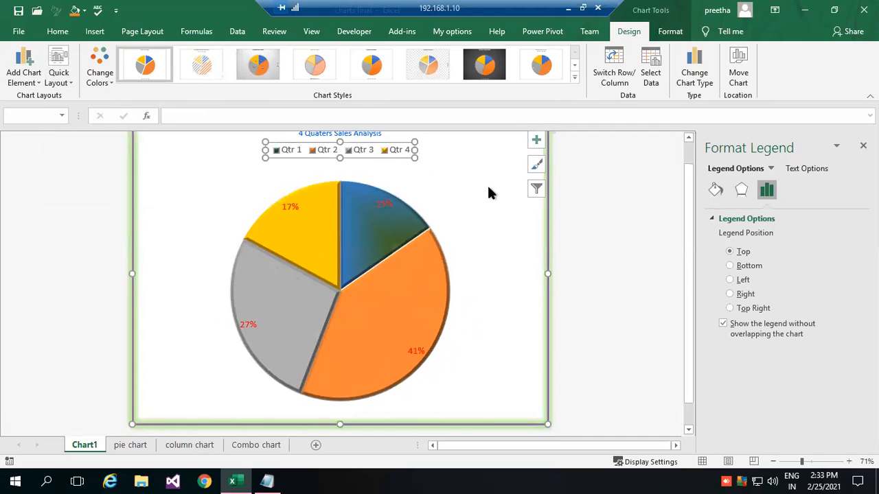
key("ctrl+z")
Move the chart title slightly down.
left_click(536, 139)
left_click_drag(367, 134, 379, 160)
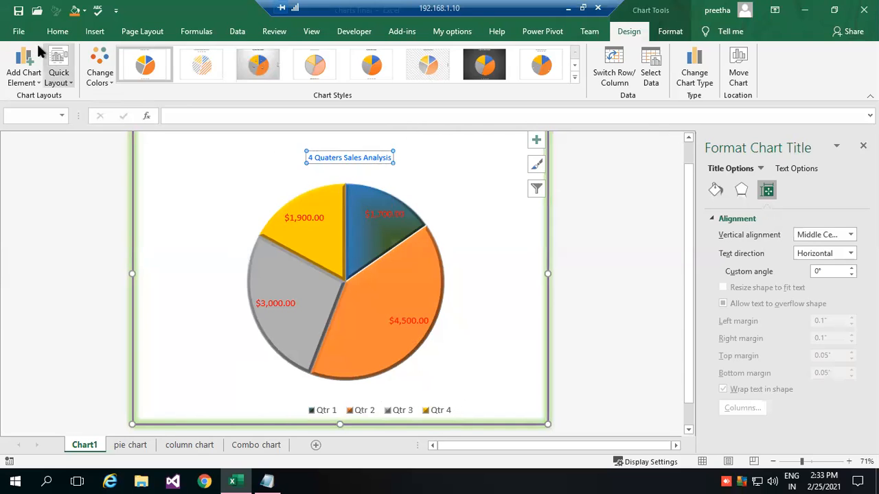
Increase the chart title's font size to 24.
left_click(57, 32)
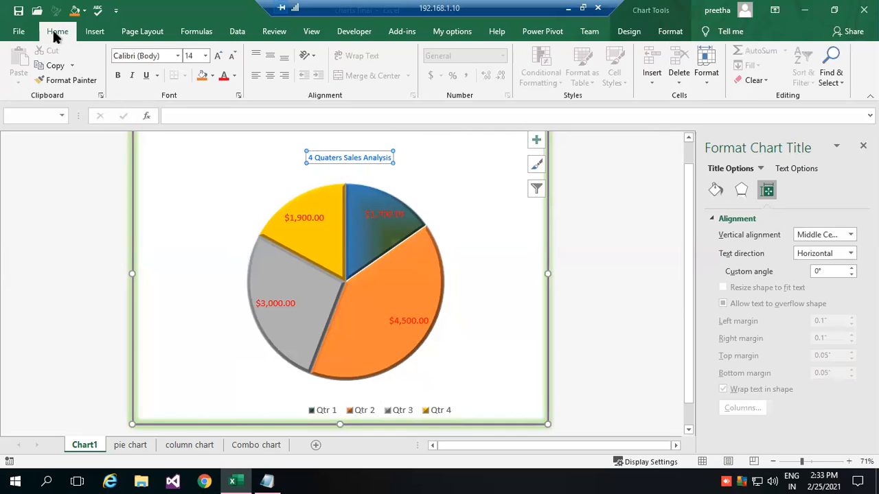
left_click(205, 56)
left_click(191, 156)
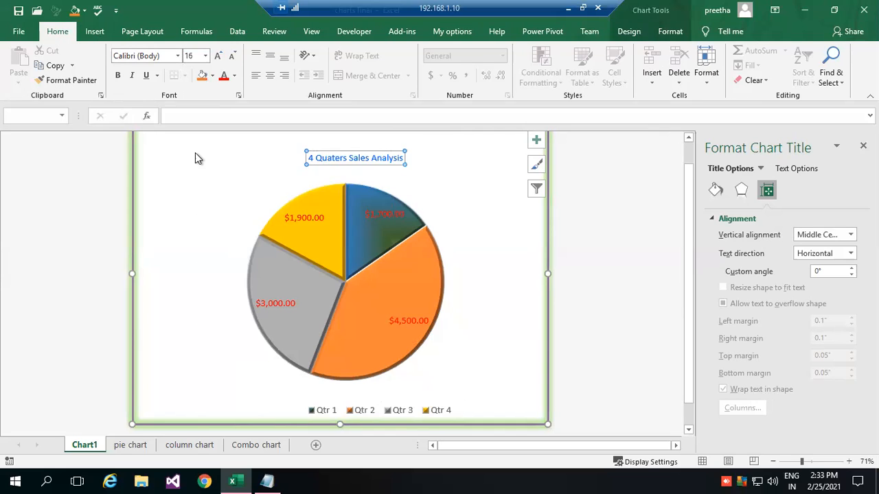
left_click(205, 55)
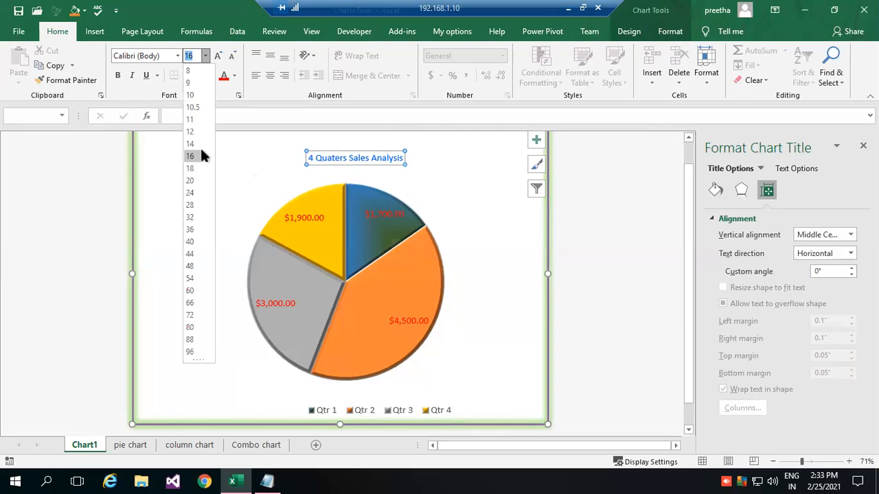
left_click(195, 186)
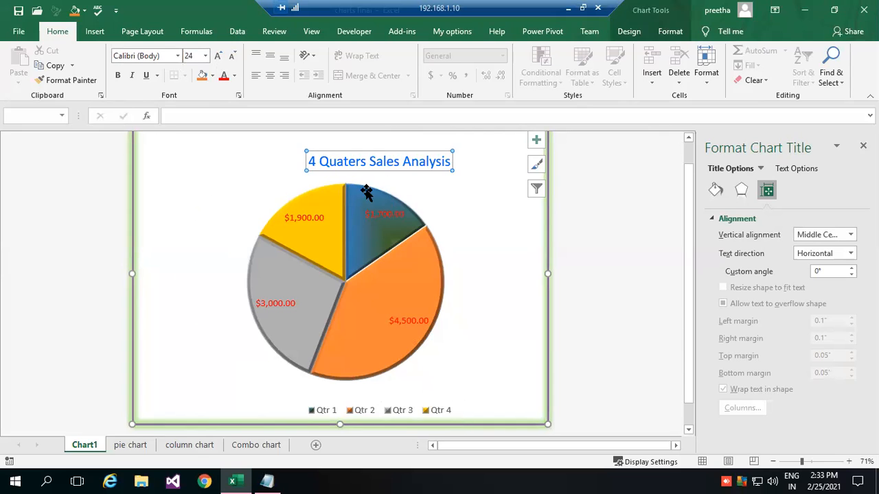
Move the chart title to the left within the chart area.
left_click(476, 212)
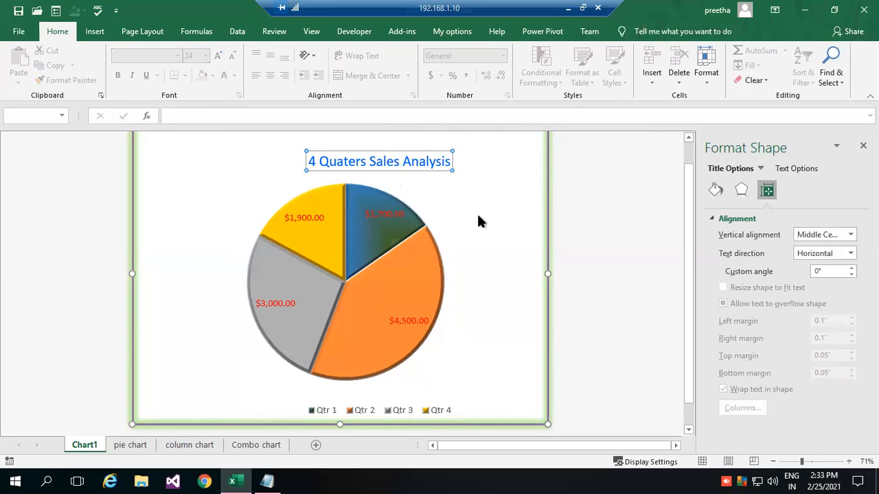
left_click_drag(376, 166, 334, 165)
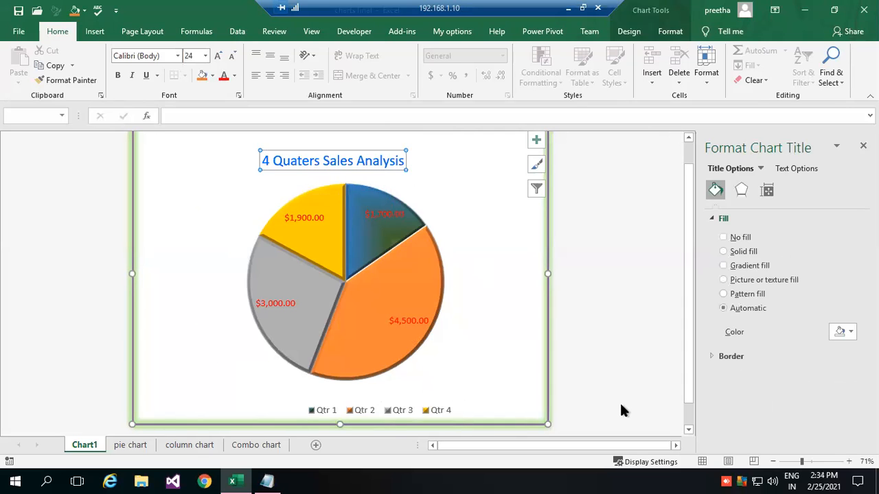
left_click(582, 242)
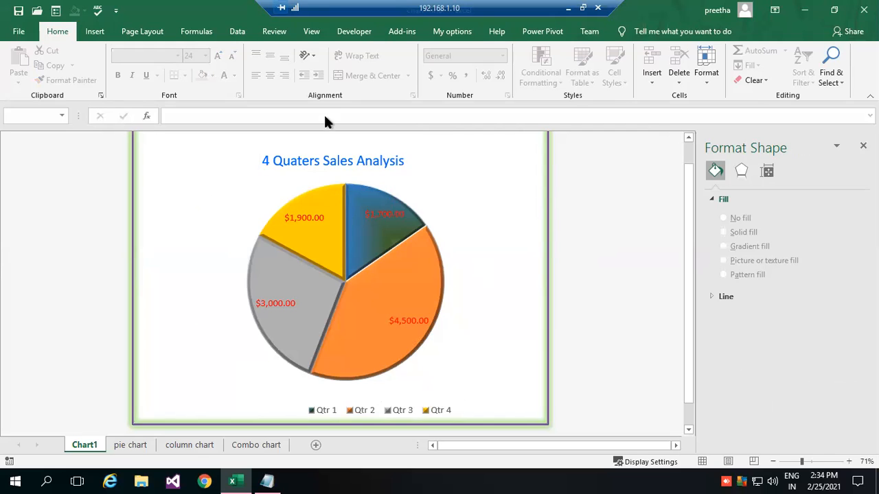
Select the chart title, the legend and individual legend entries in turn to inspect their format options.
left_click(305, 163)
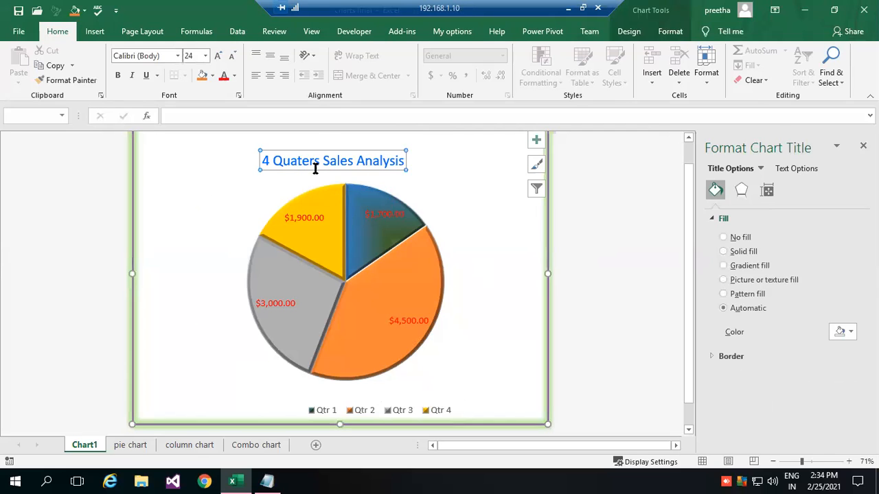
left_click(372, 417)
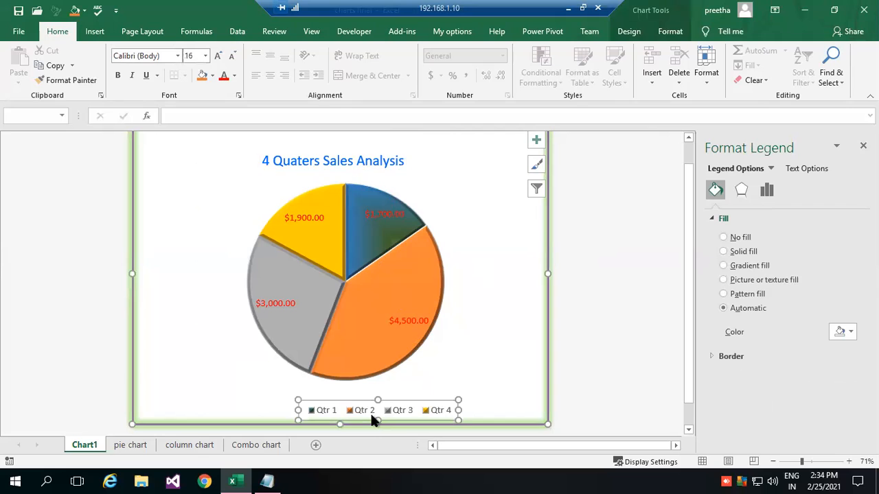
left_click(350, 411)
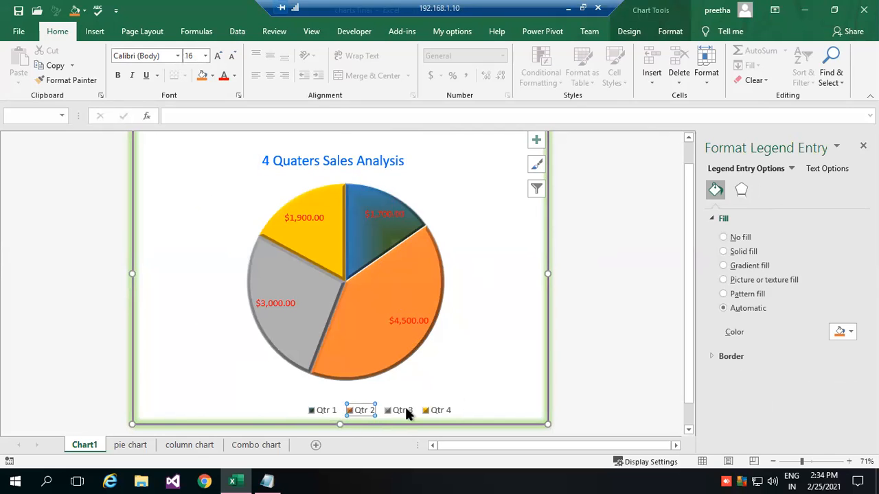
left_click(403, 411)
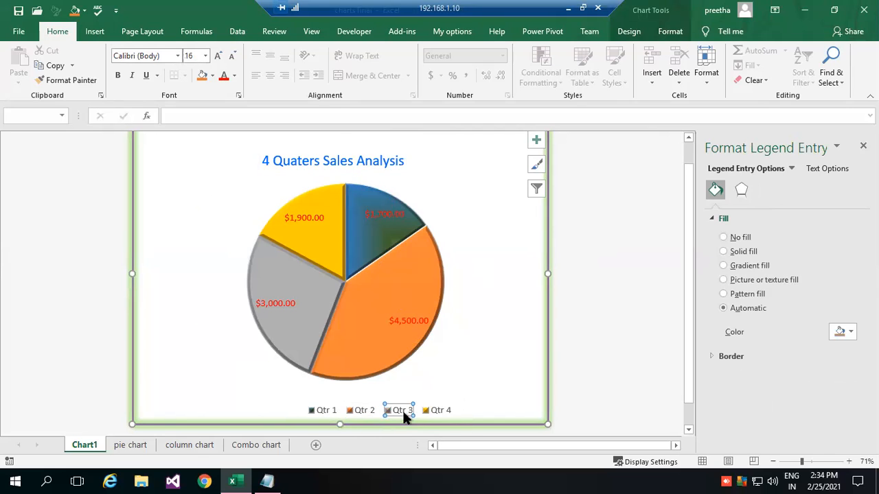
left_click(341, 410)
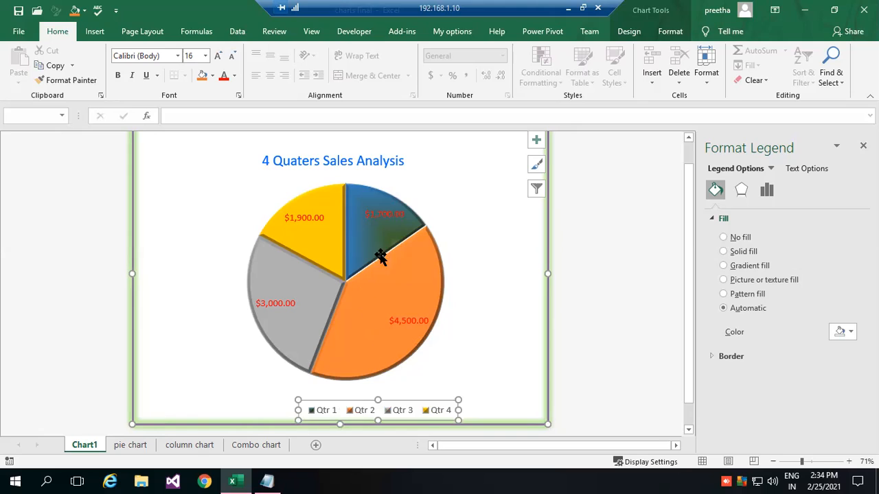
Reposition the chart title centered above the pie and select the plot area.
left_click(322, 159)
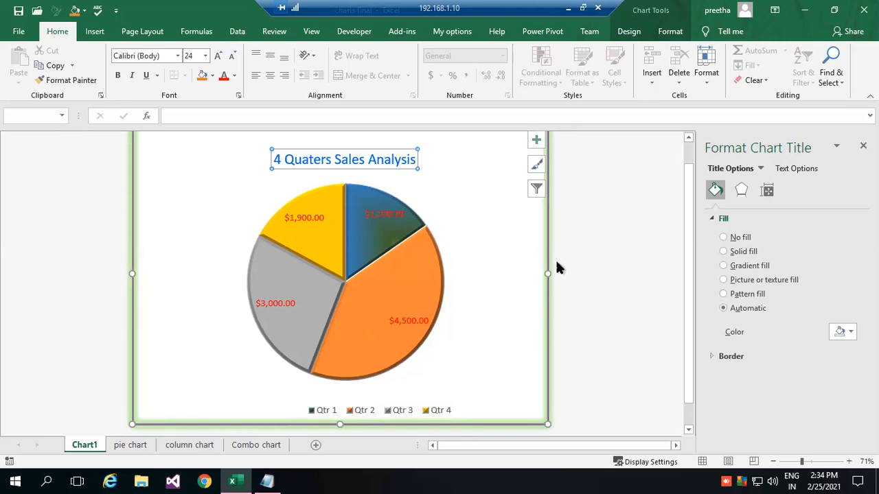
scroll(546, 298, "up", 1)
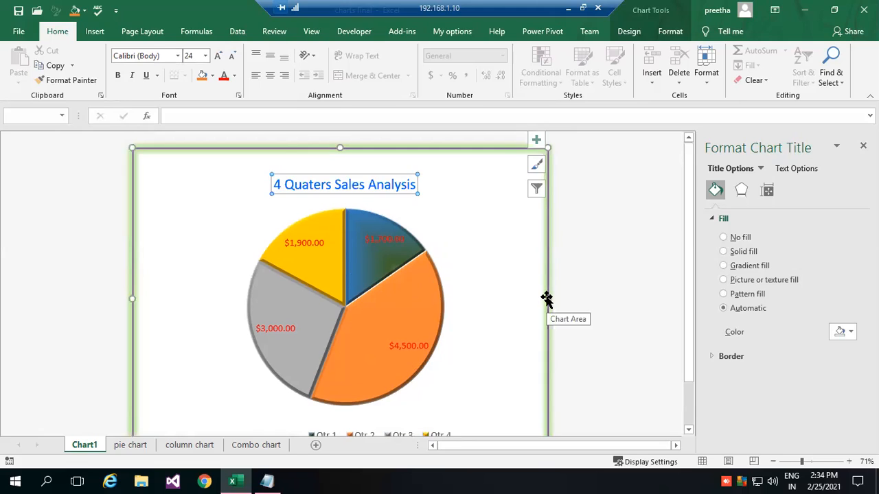
left_click(503, 261)
left_click(390, 237)
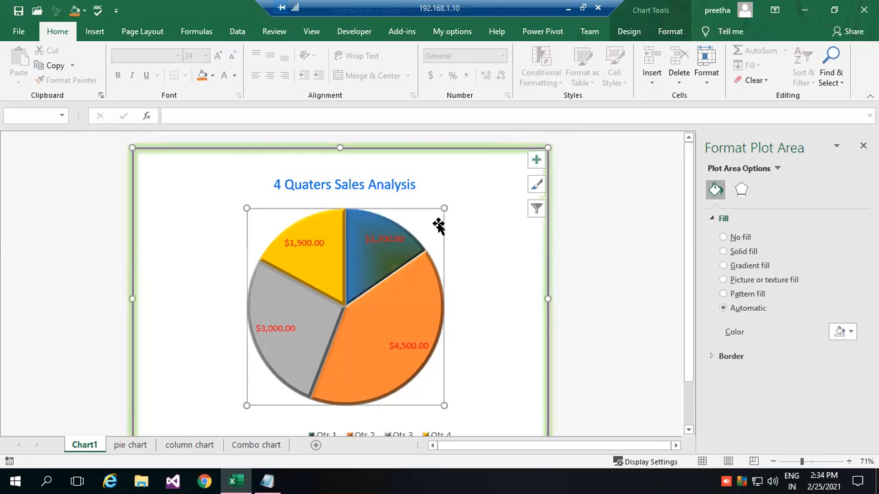
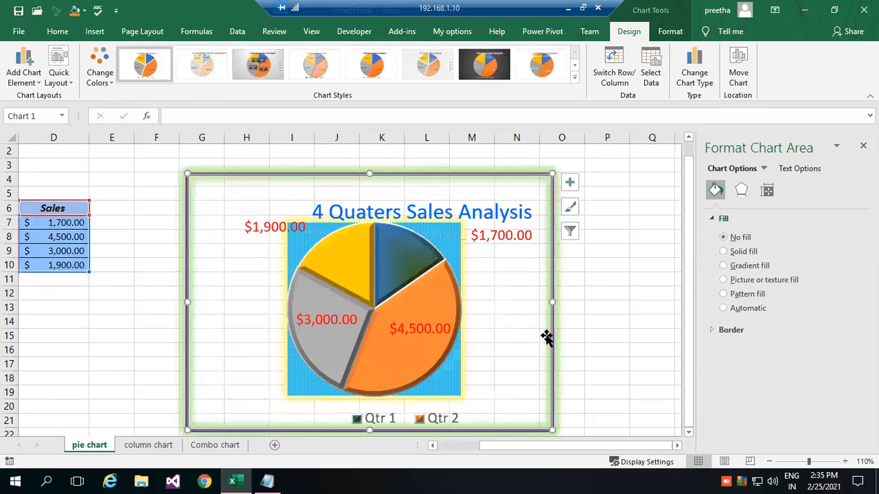
Enlarge the pie chart area by widening it and extending its bottom edge downward.
left_click_drag(553, 301, 618, 300)
scroll(522, 379, "down", 2)
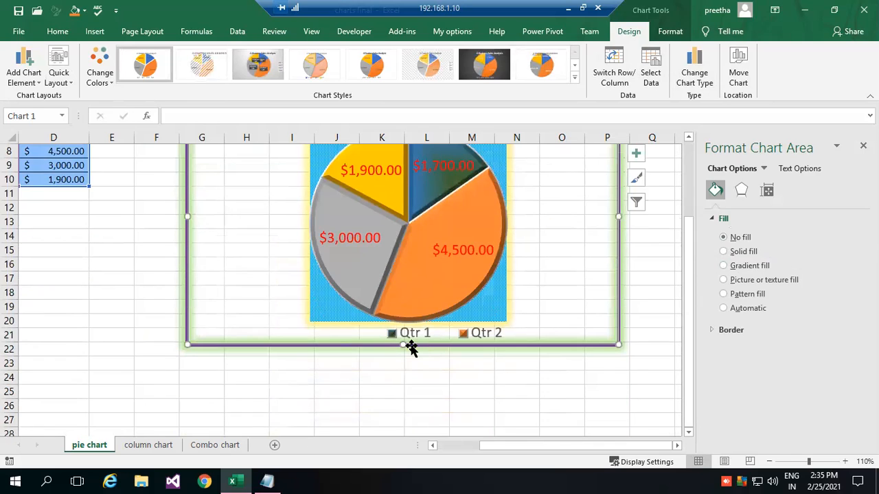
left_click_drag(402, 345, 406, 419)
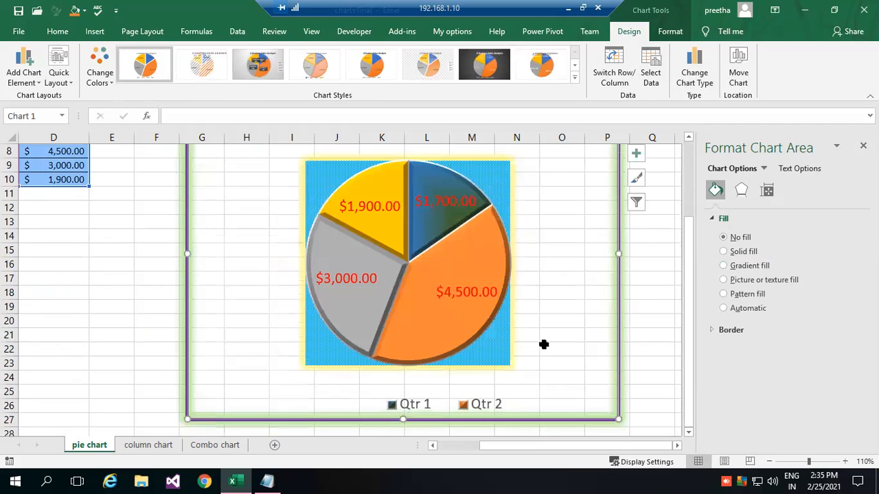
Move the legend left and widen it so all four quarter entries, Qtr 1 to Qtr 4, show.
scroll(543, 343, "up", 1)
scroll(543, 344, "down", 1)
left_click(451, 405)
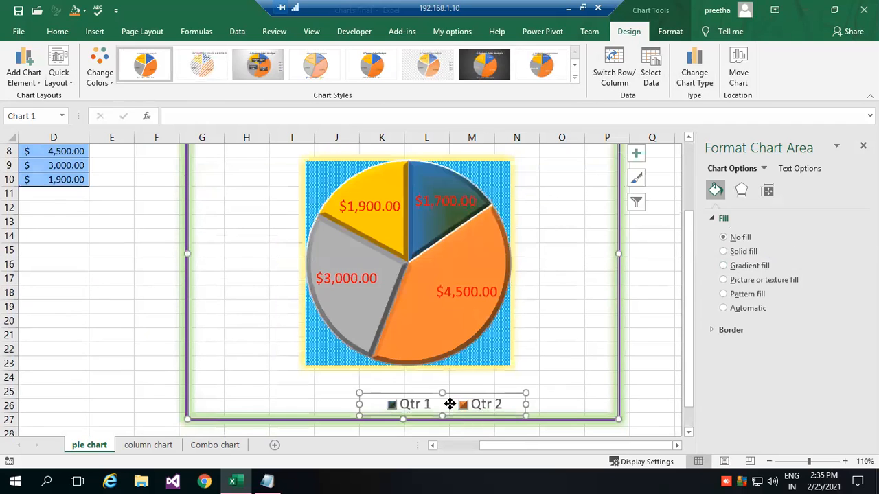
left_click_drag(463, 391, 431, 393)
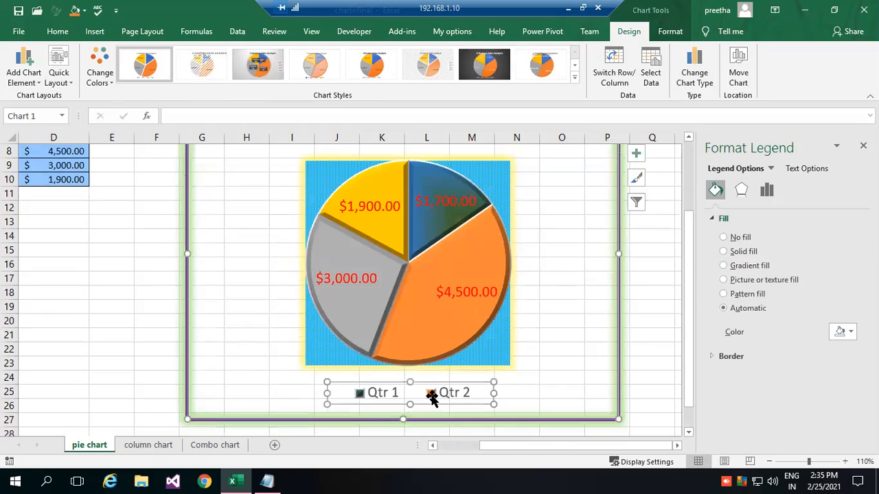
left_click_drag(526, 392, 567, 386)
left_click(646, 289)
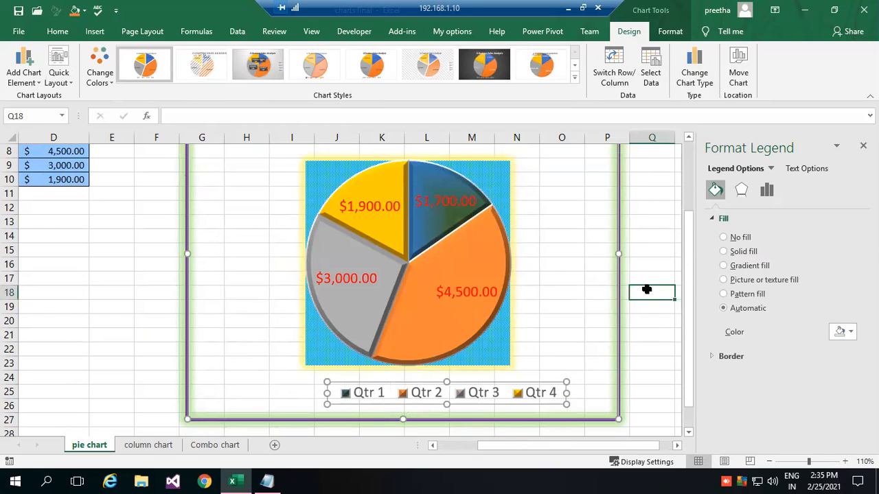
scroll(649, 306, "up", 3)
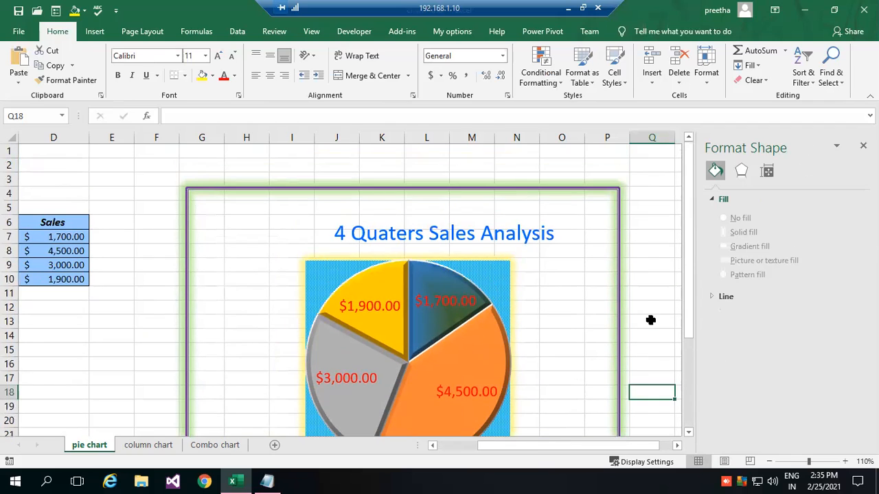
scroll(651, 319, "down", 3)
scroll(651, 320, "up", 2)
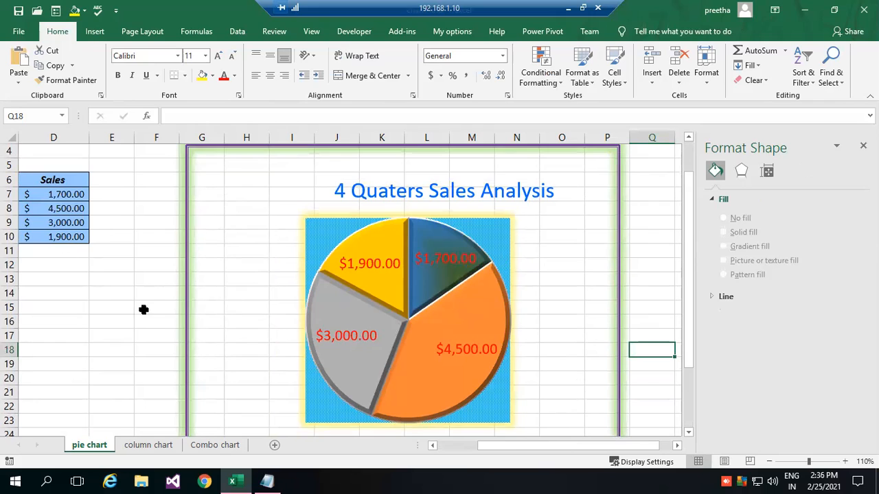
scroll(318, 284, "down", 10)
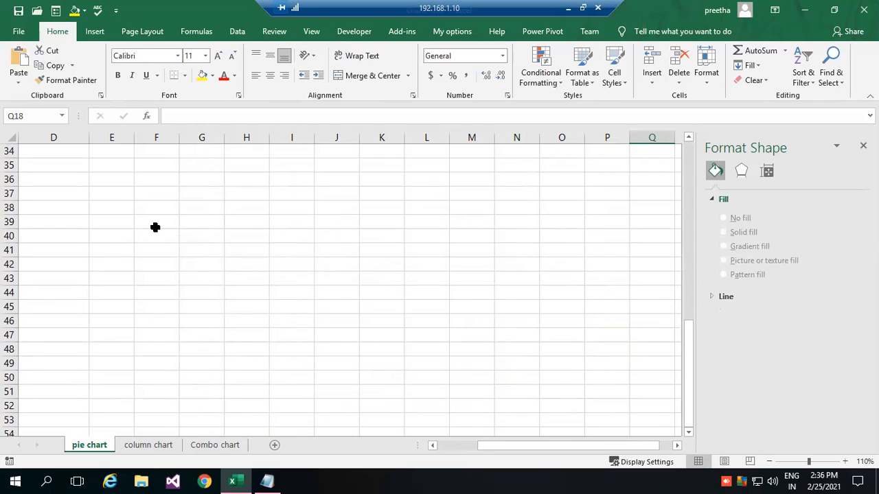
scroll(195, 238, "up", 5)
Switch to the column chart sheet, close the format pane and delete the existing sales column chart.
left_click(150, 446)
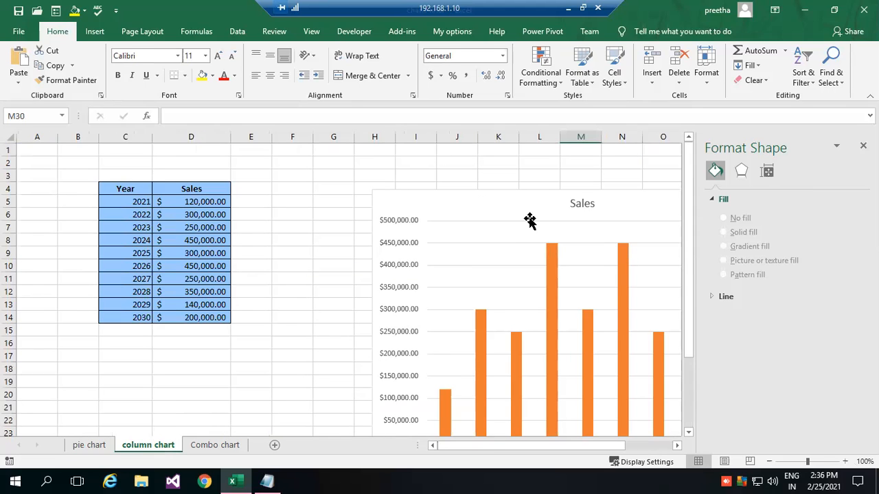
left_click(863, 146)
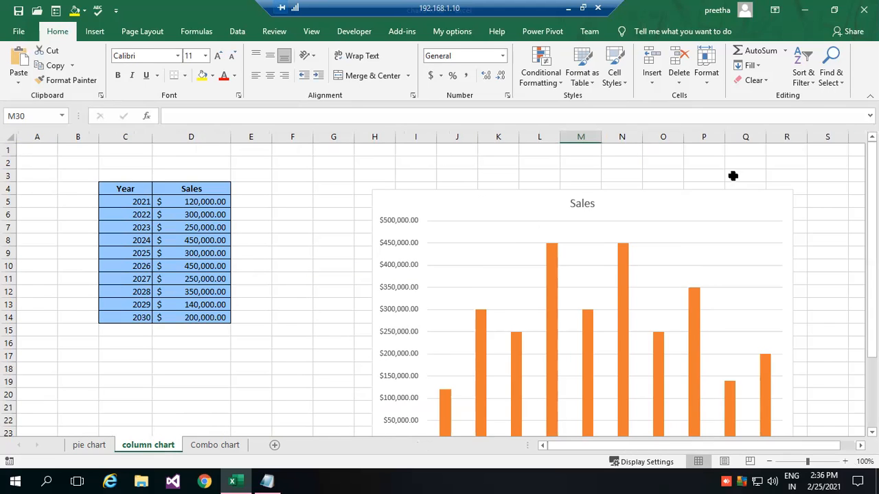
left_click(687, 199)
key("Delete")
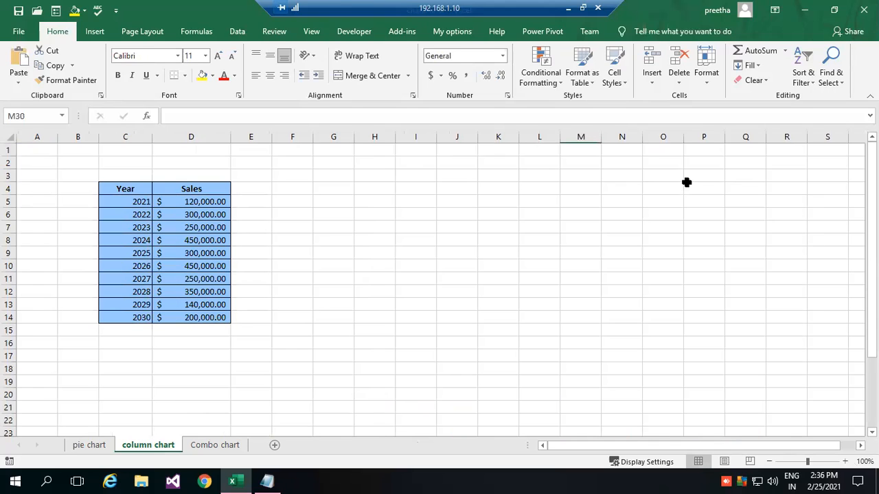
left_click(392, 199)
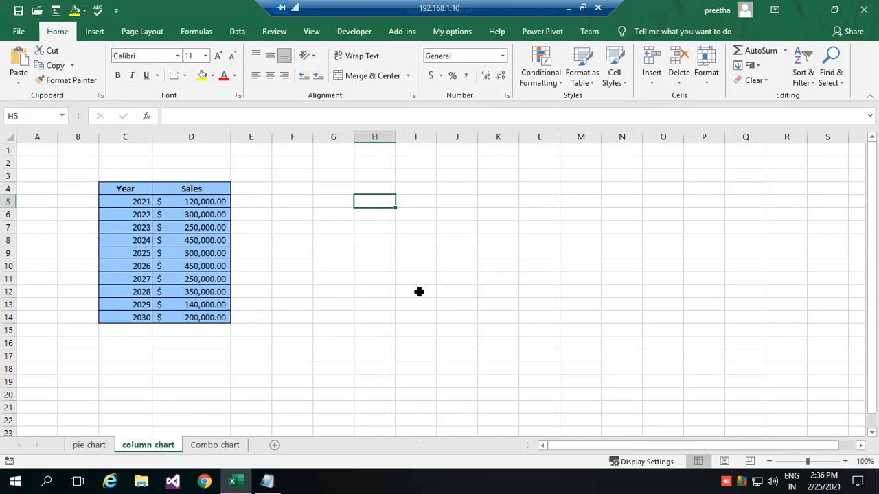
Return to the pie chart sheet and select the legend and individual legend entries to review them.
scroll(437, 320, "down", 1)
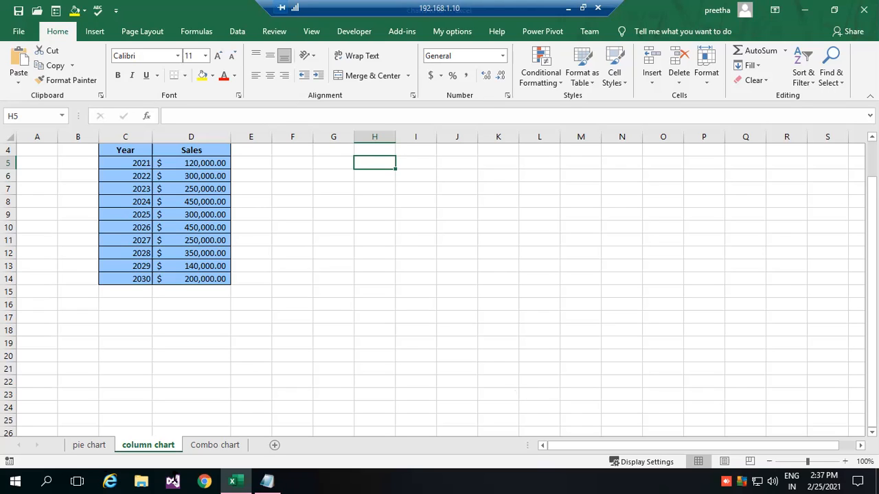
left_click(88, 445)
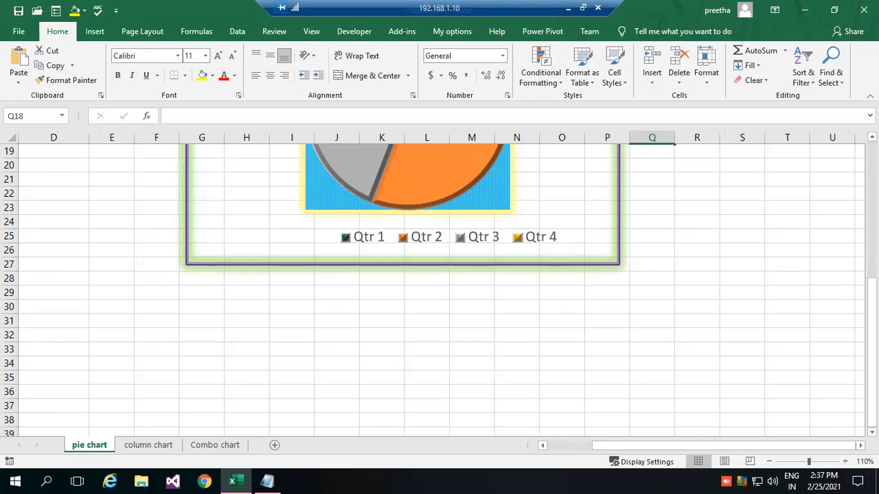
left_click(317, 302)
scroll(469, 355, "up", 4)
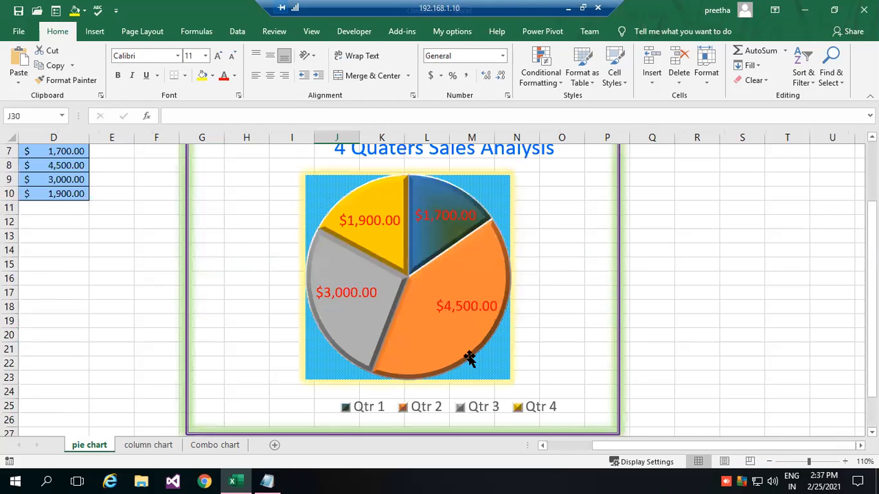
scroll(468, 355, "down", 3)
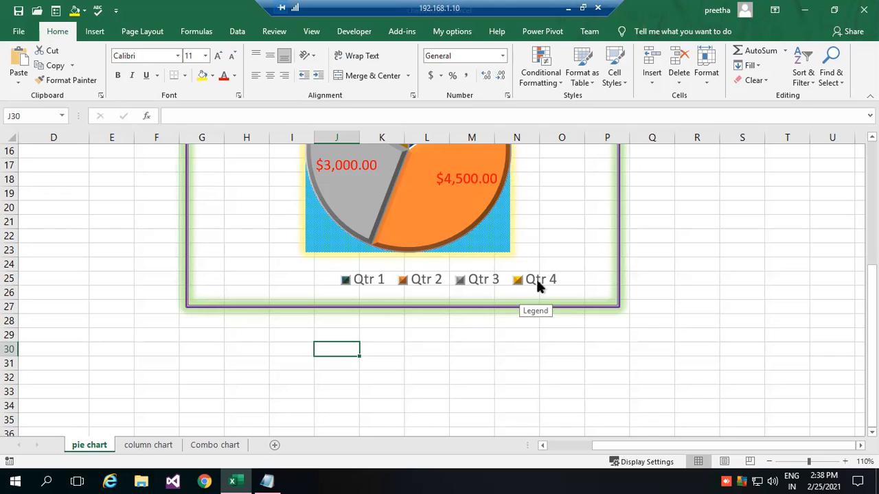
mouse_move(466, 129)
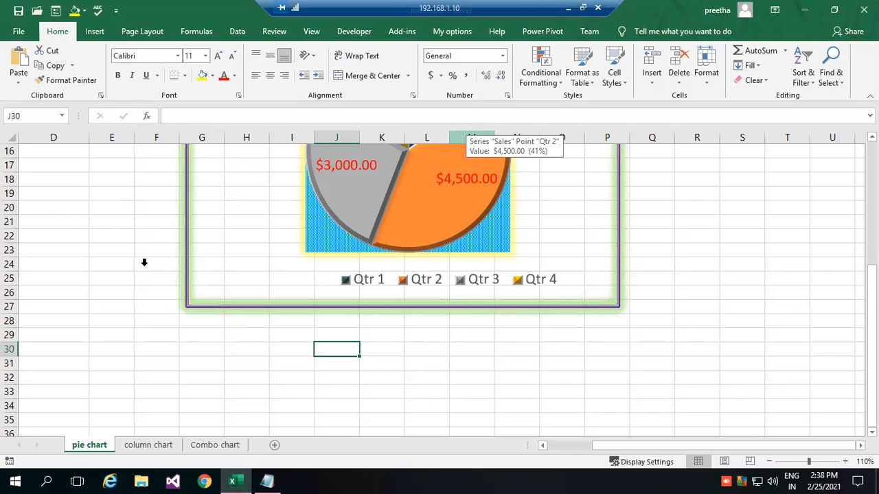
left_click(370, 282)
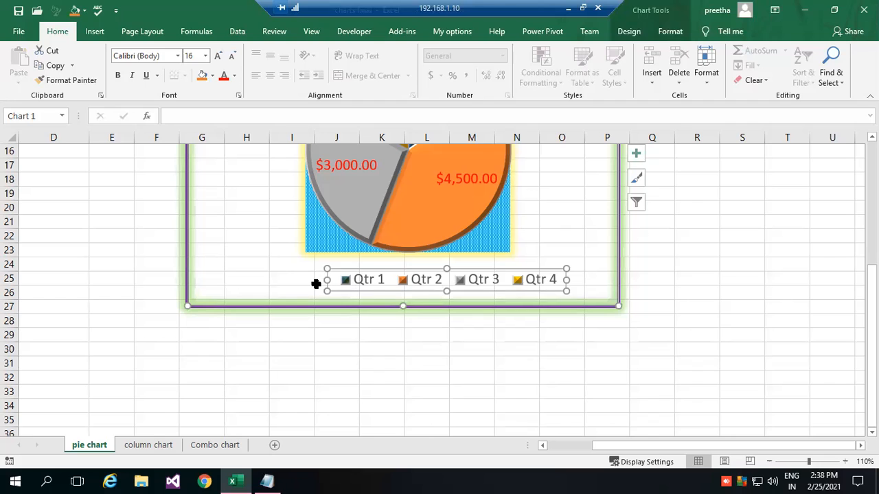
scroll(359, 275, "up", 2)
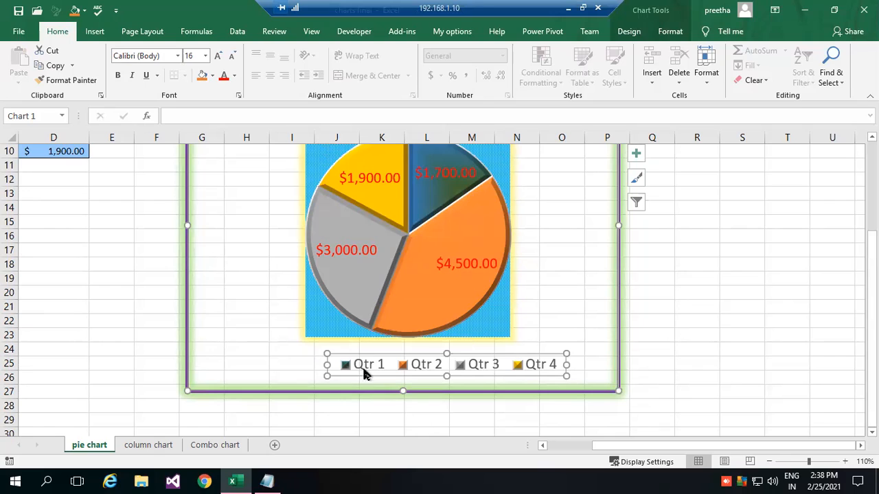
left_click(550, 361)
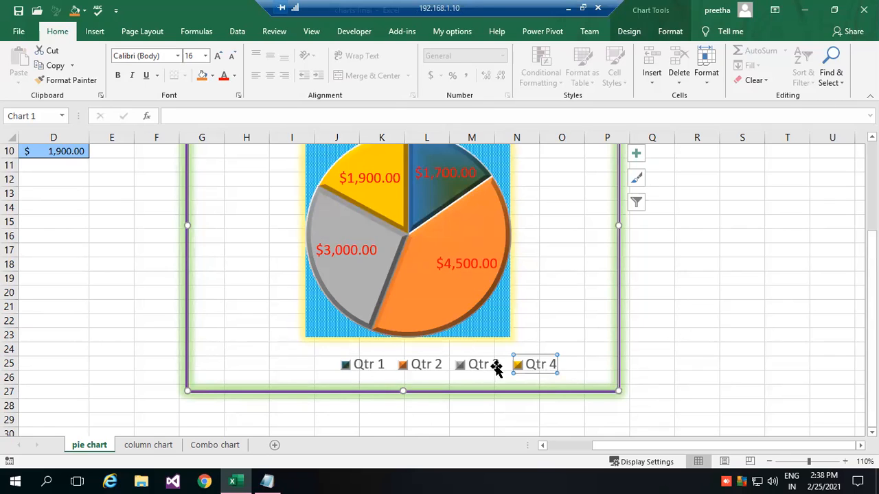
left_click(347, 364)
left_click(412, 367)
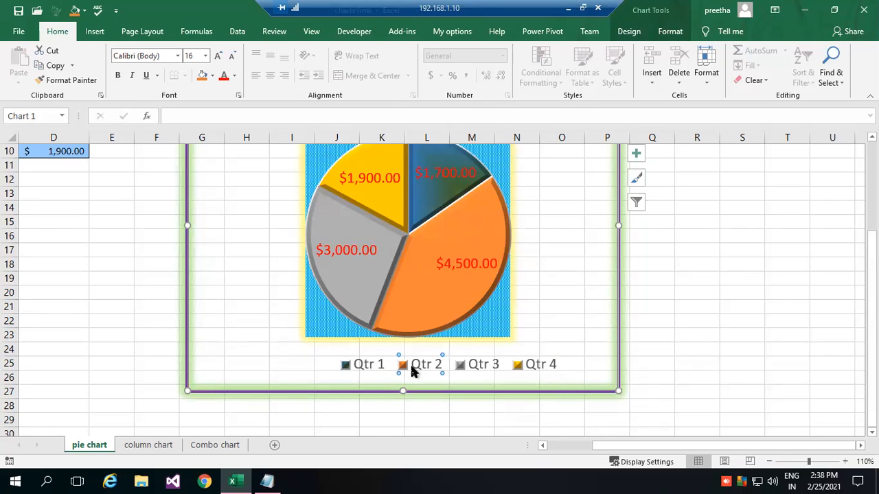
left_click(363, 416)
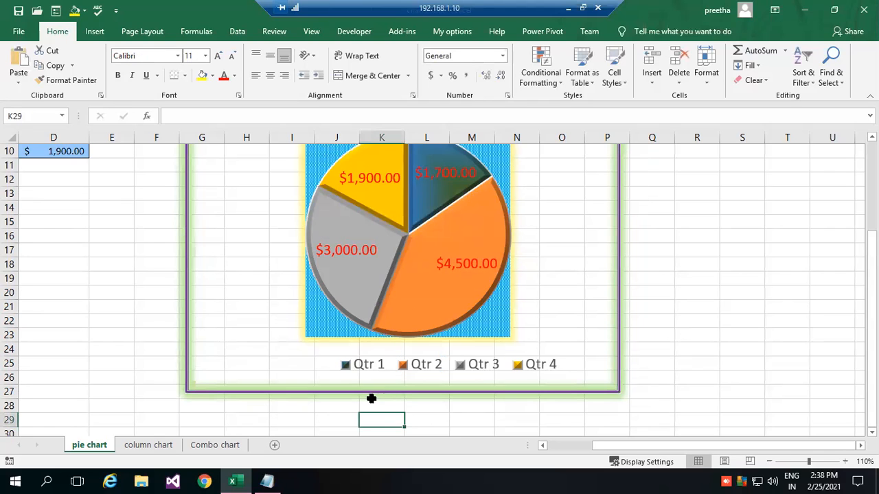
Select the legend and the data labels alternately to compare the two chart elements.
left_click(413, 364)
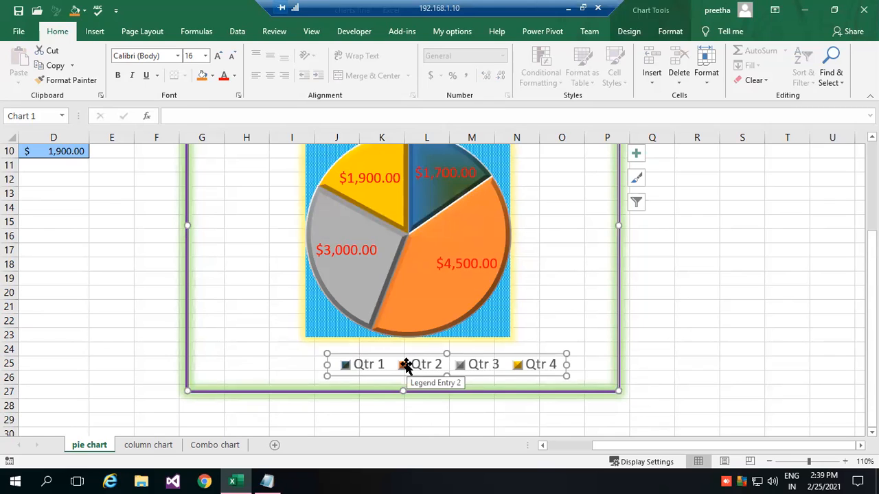
left_click(364, 179)
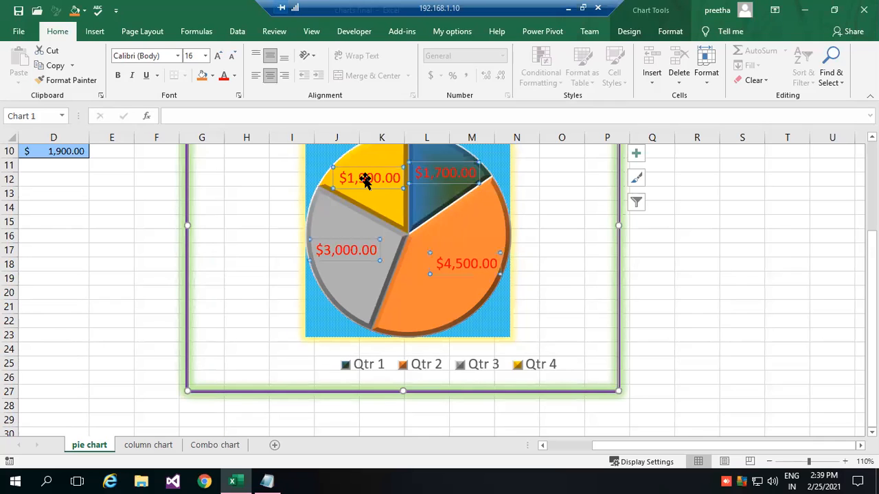
left_click(364, 368)
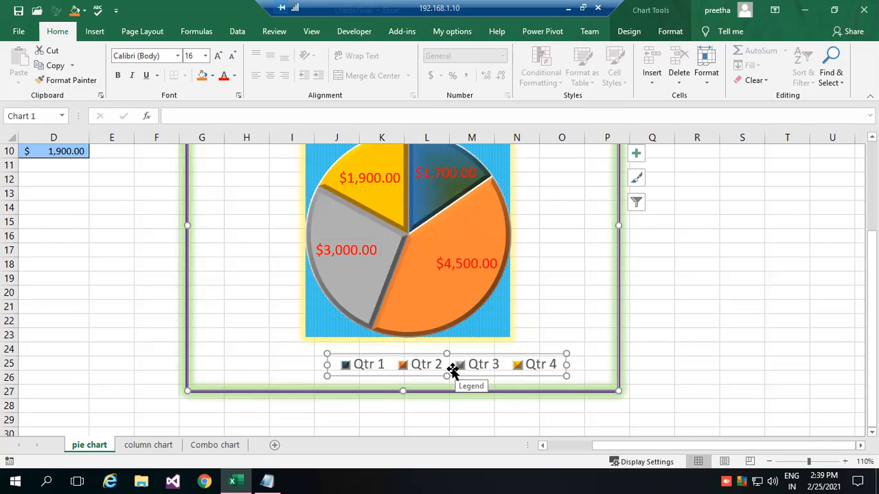
left_click(363, 177)
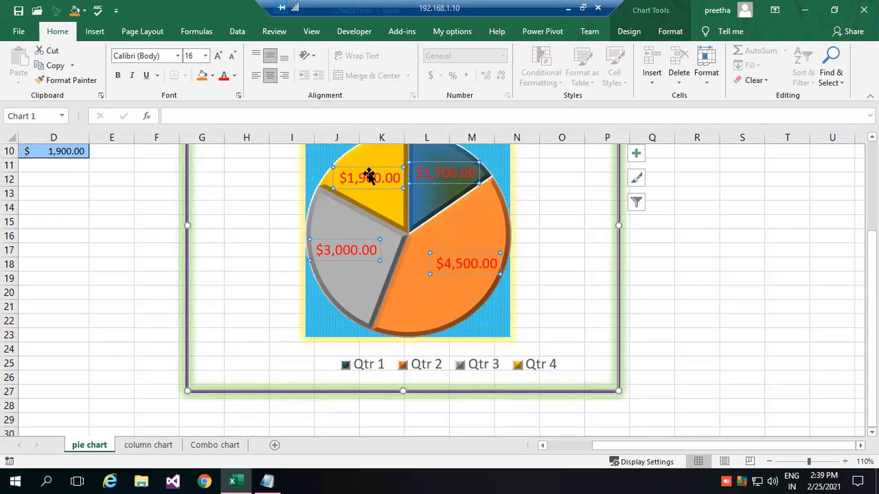
On the column chart sheet, insert a recommended Clustered Column chart from the Year and Sales data in C4:D14 and move it beside the table.
left_click(148, 445)
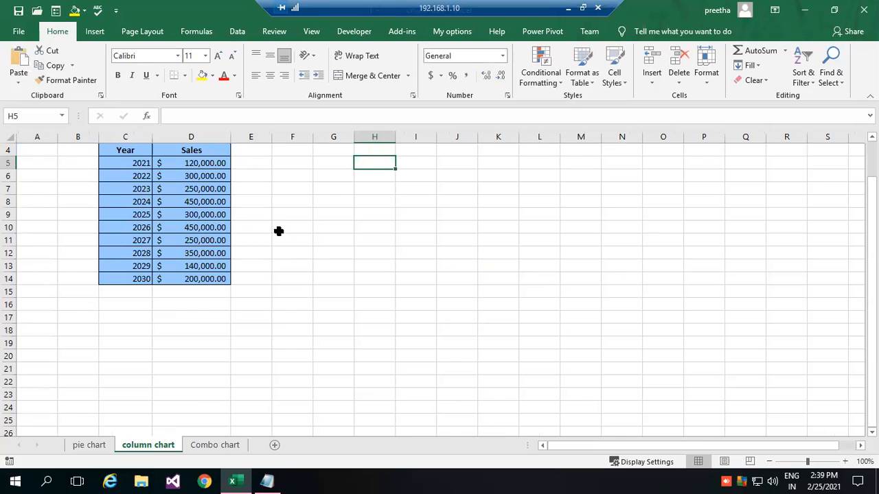
scroll(279, 232, "up", 1)
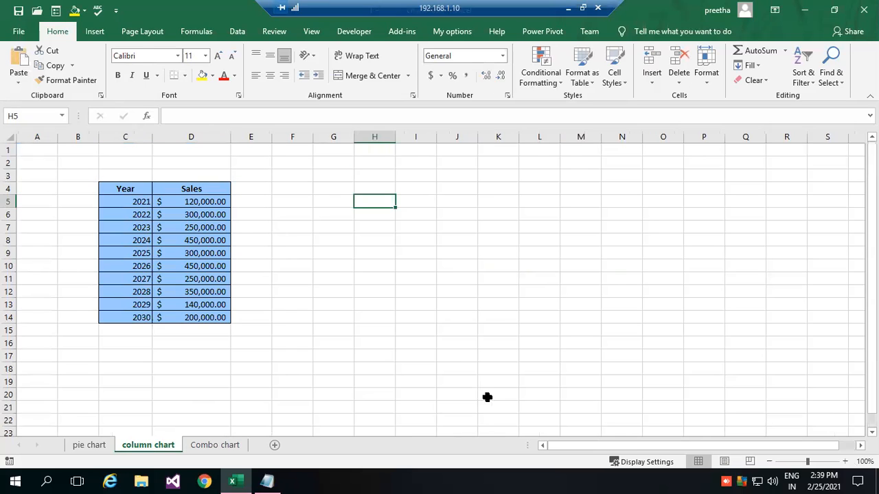
left_click(845, 461)
left_click(845, 462)
left_click(845, 462)
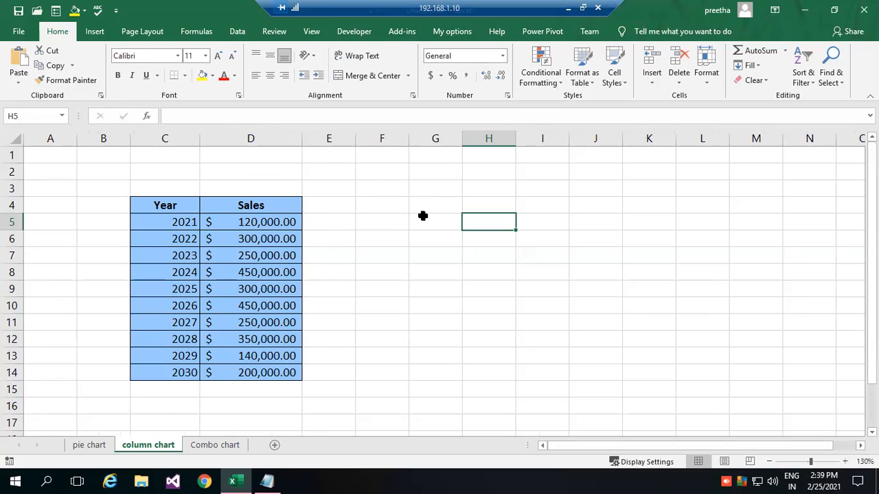
scroll(421, 216, "down", 1)
scroll(362, 248, "up", 1)
left_click_drag(168, 204, 287, 367)
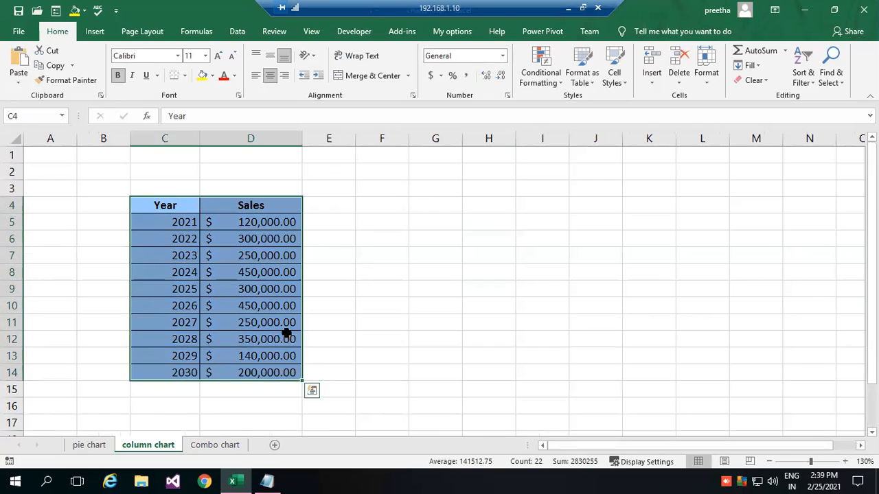
left_click(95, 34)
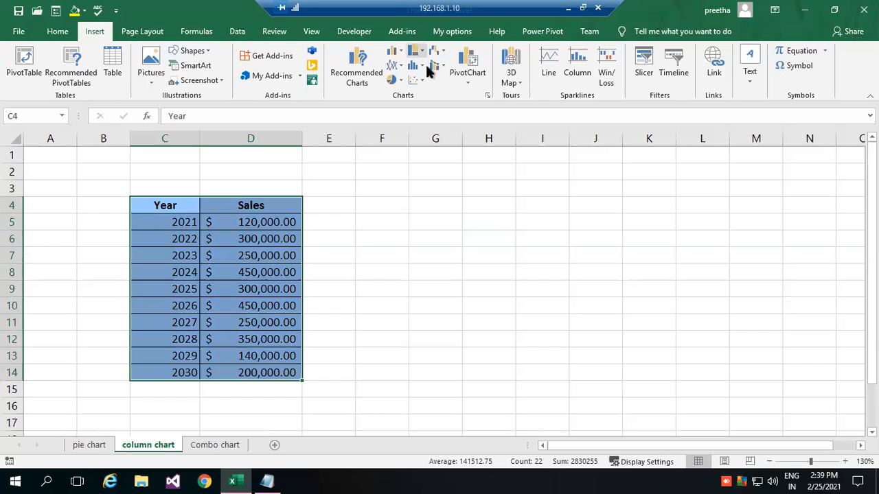
left_click(487, 95)
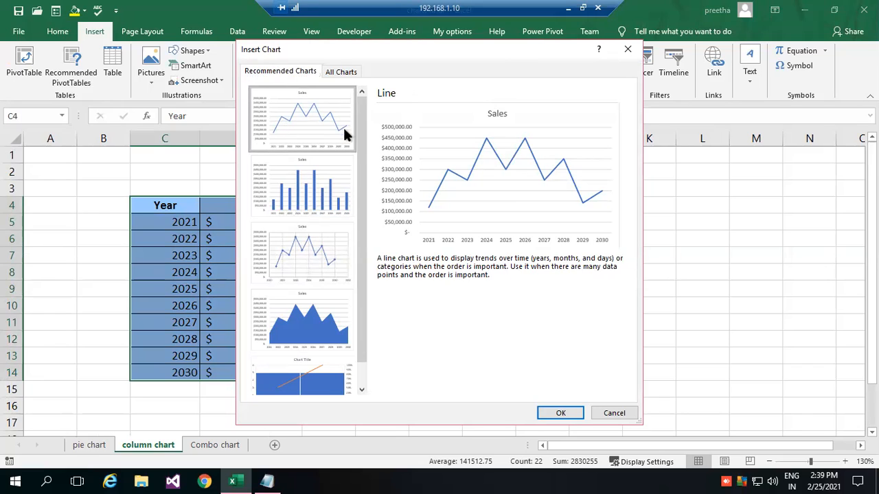
left_click(319, 189)
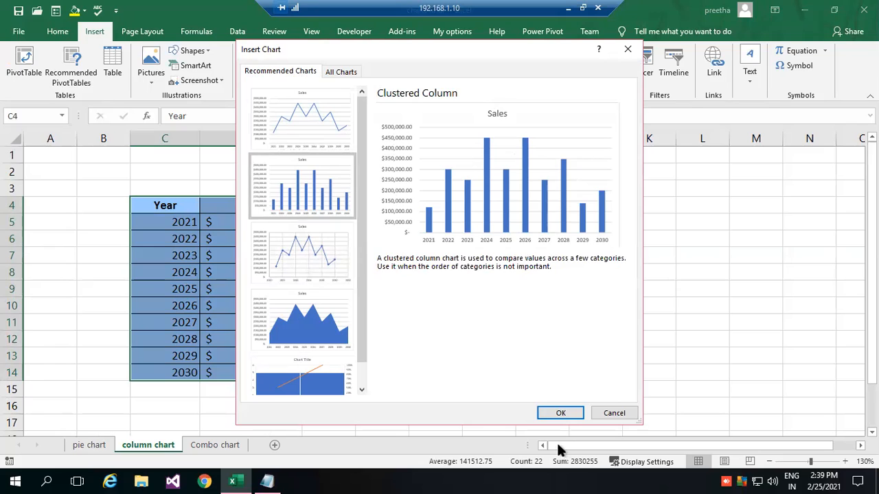
left_click(561, 413)
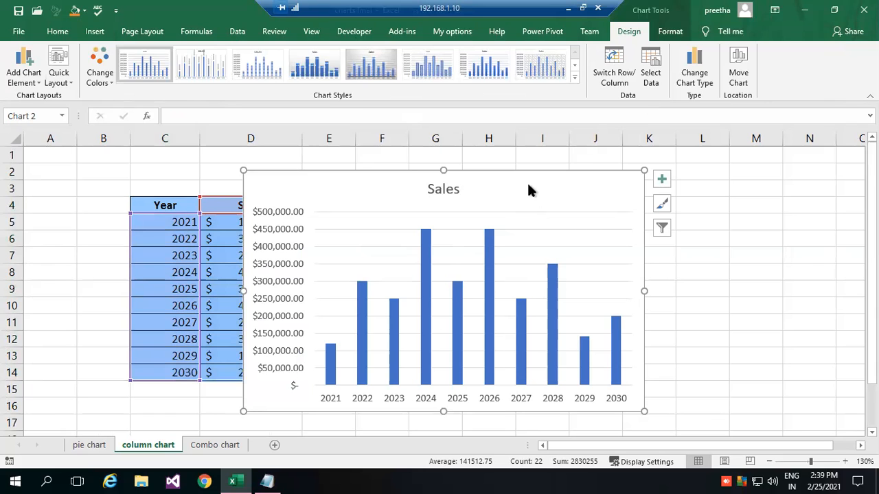
left_click_drag(523, 182, 604, 173)
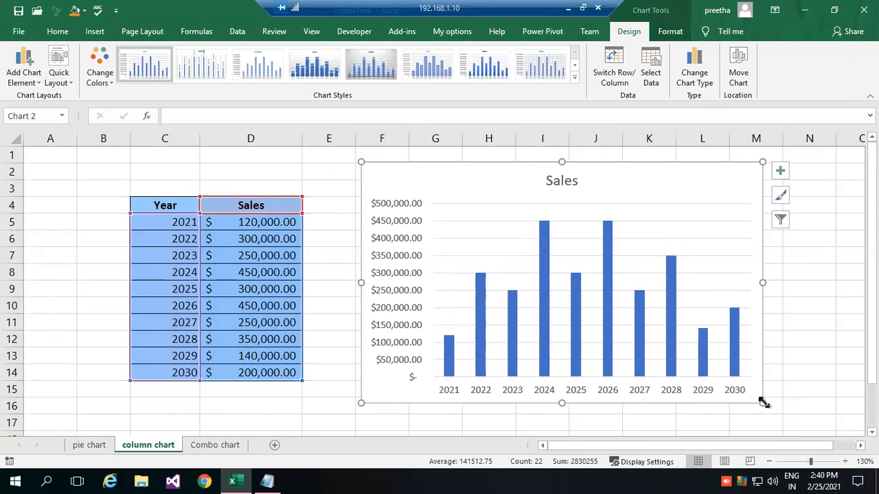
Enlarge the column chart slightly by its lower-right corner.
left_click_drag(761, 403, 771, 427)
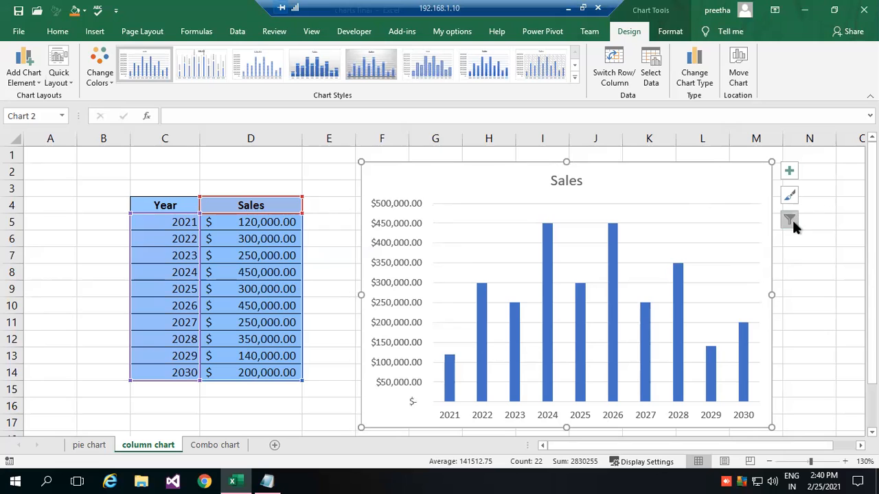
Switch to Notepad and add the notes 'Chart Sheet' and 'Filter data in chart area' on new lines.
left_click(267, 481)
key("Return")
type("Chart Sheet")
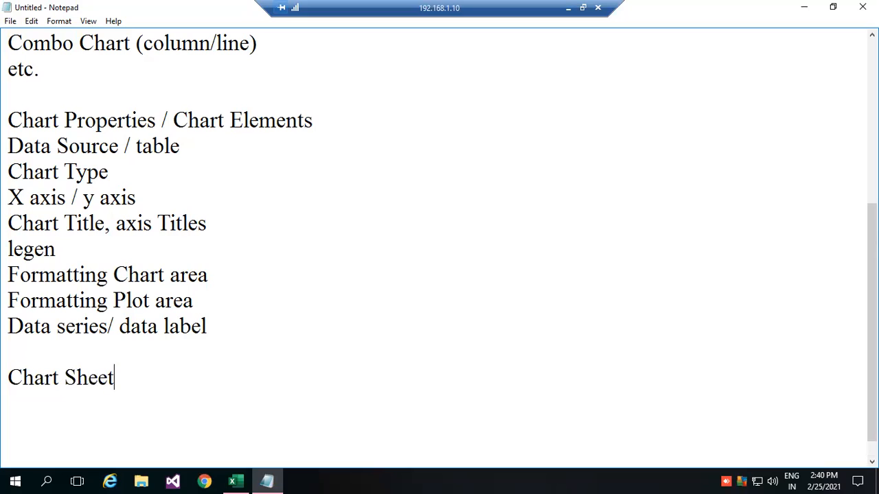
key("Return")
type("Filter ")
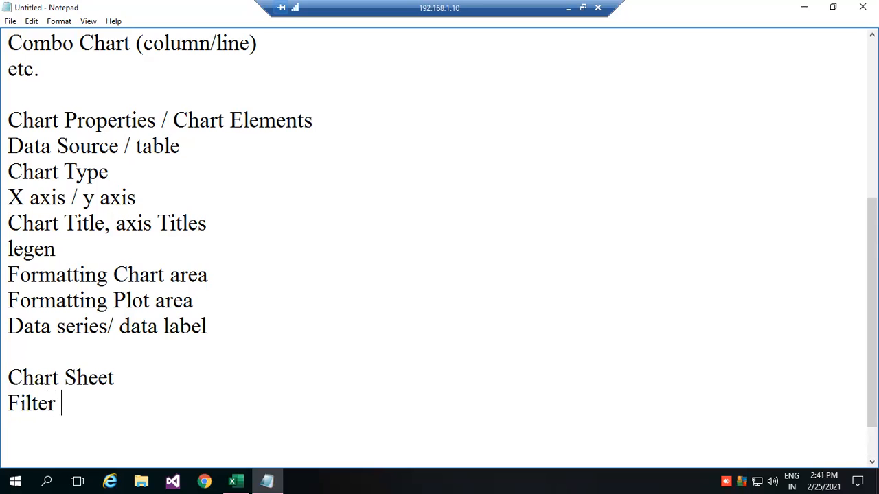
type("data in ch")
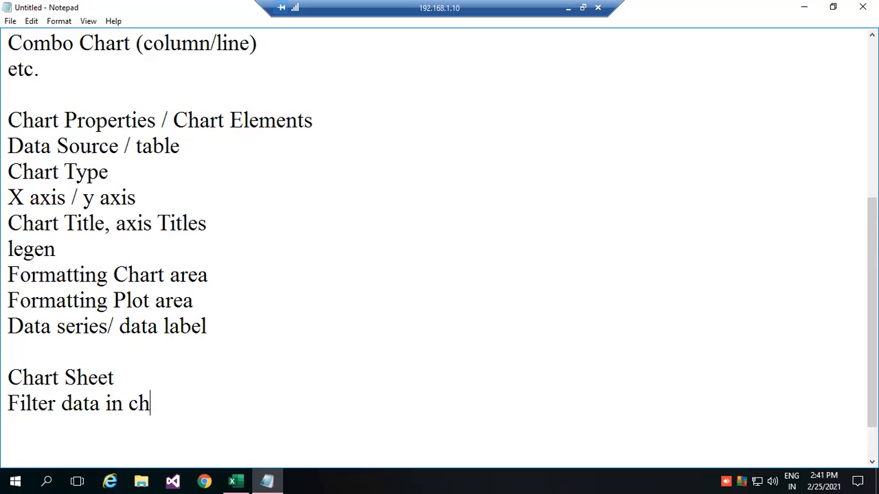
type("art ares")
key("Return")
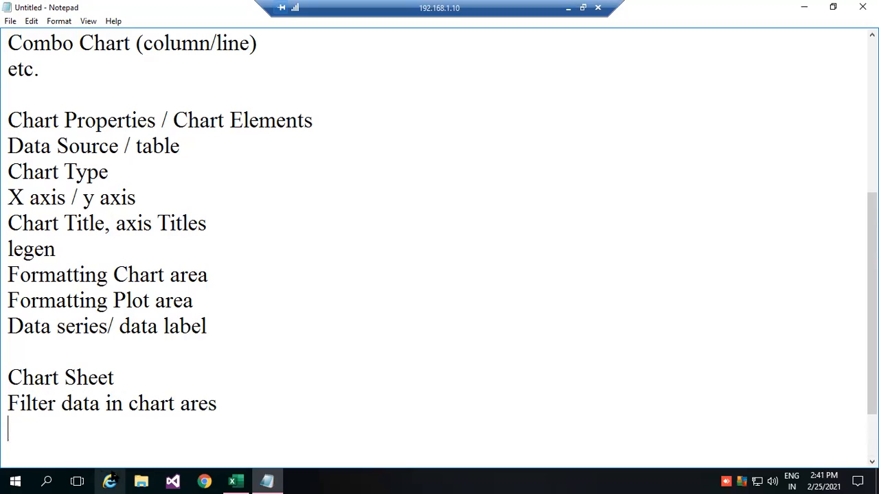
key("BackSpace")
key("BackSpace")
type("a")
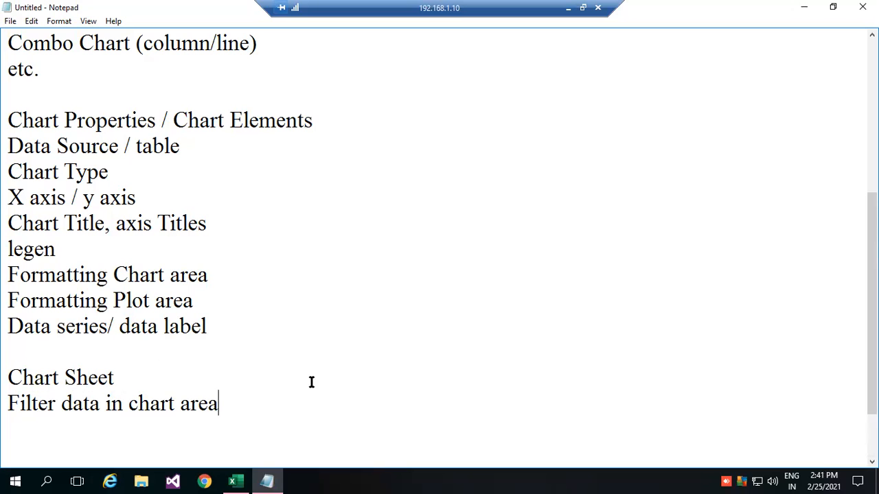
Return to Excel and filter the column chart to show only the years 2021 to 2025.
left_click(232, 481)
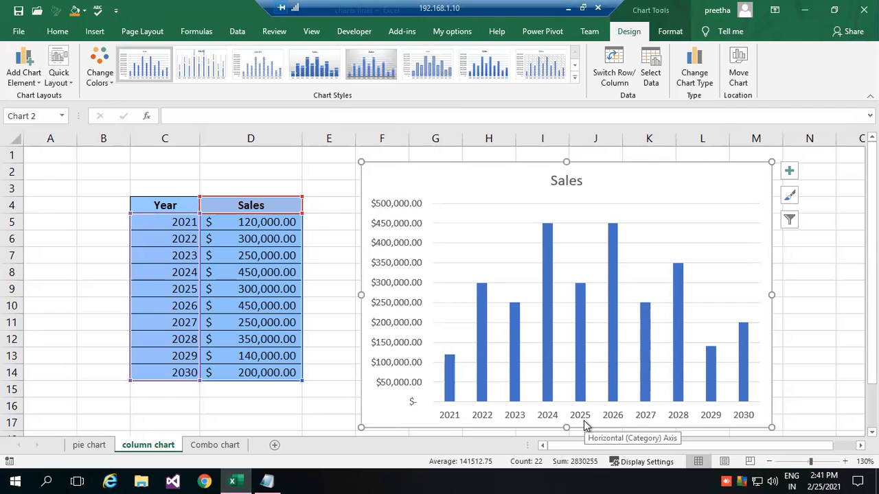
left_click_drag(362, 160, 355, 160)
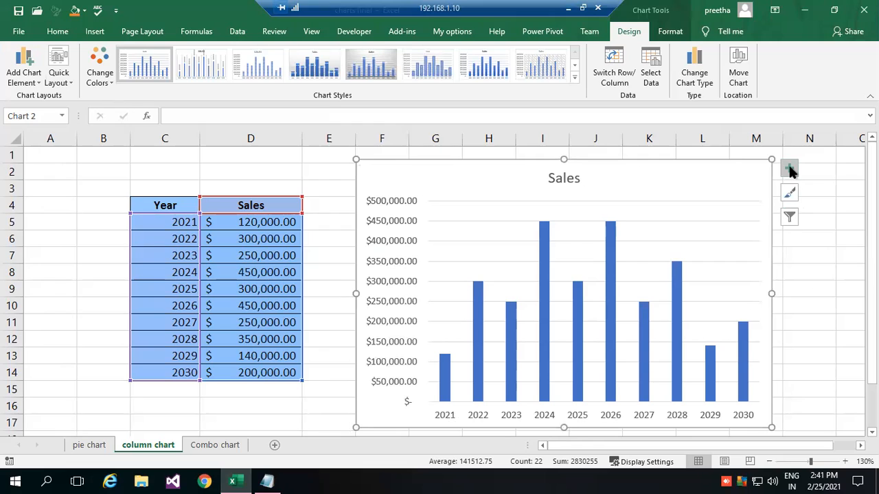
left_click(790, 220)
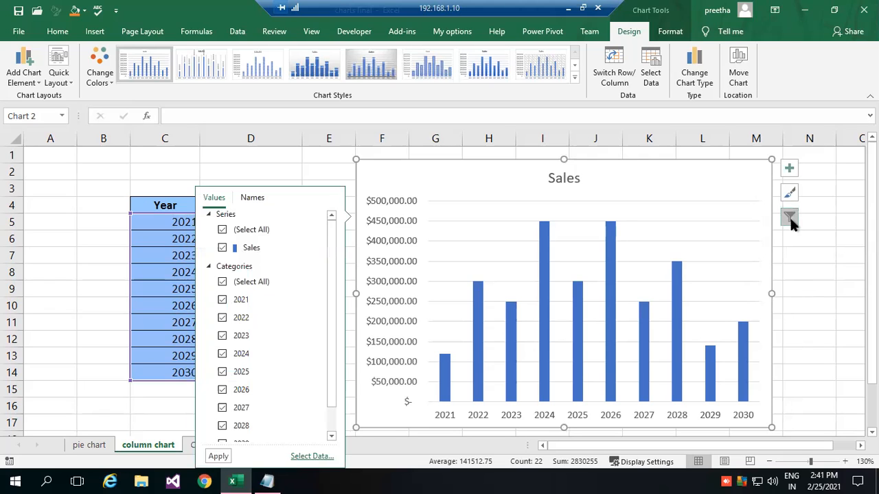
left_click(223, 282)
left_click(221, 300)
left_click(222, 318)
left_click(222, 335)
left_click(222, 354)
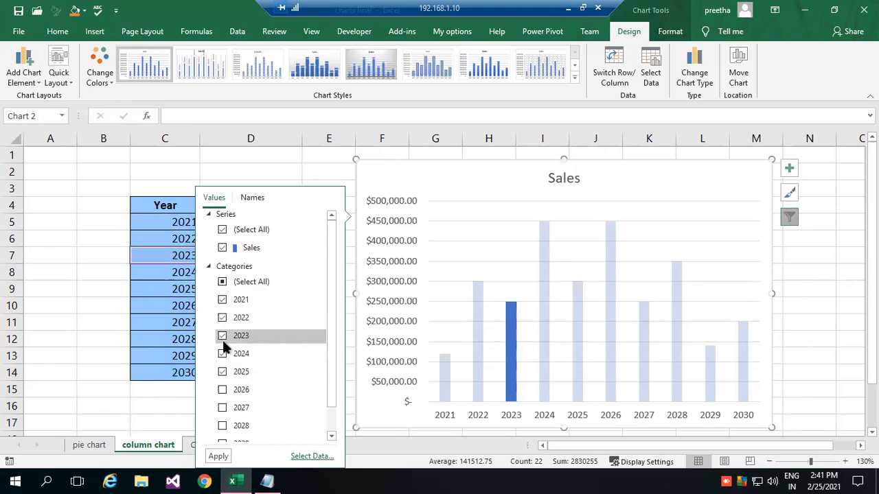
left_click(218, 456)
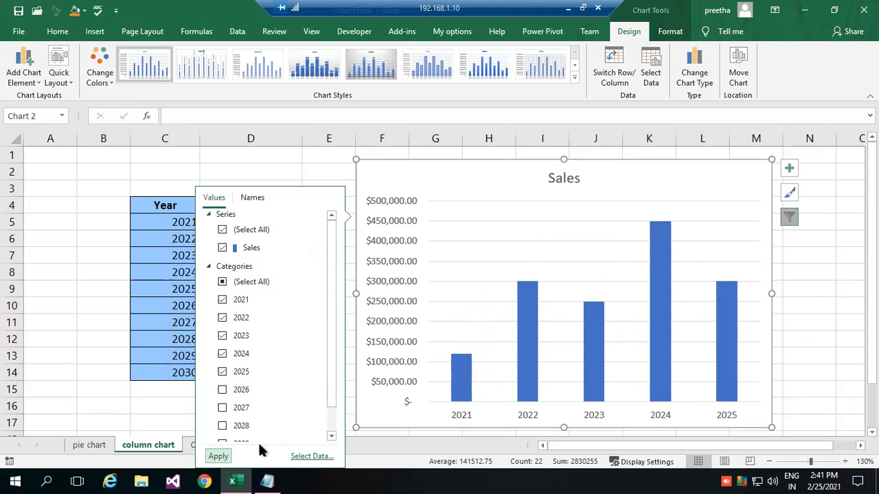
left_click(115, 174)
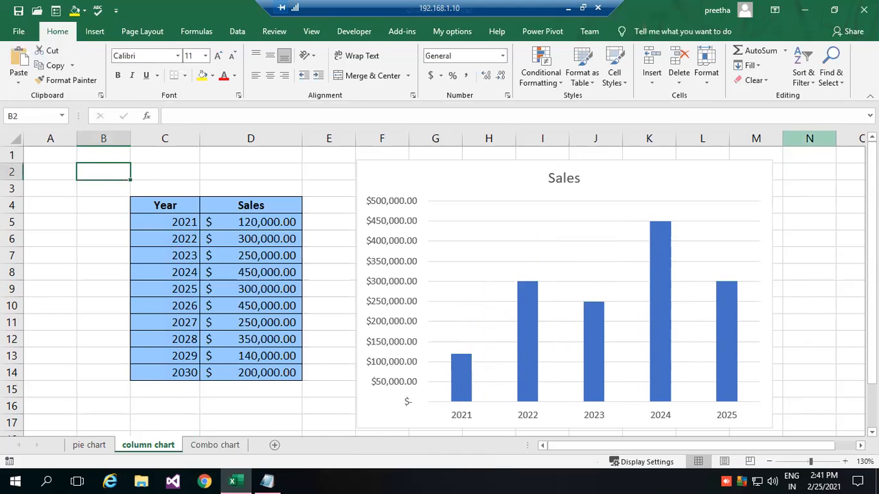
Change the chart filter to show only 2021, 2024, 2025, 2027 and 2028.
left_click(436, 168)
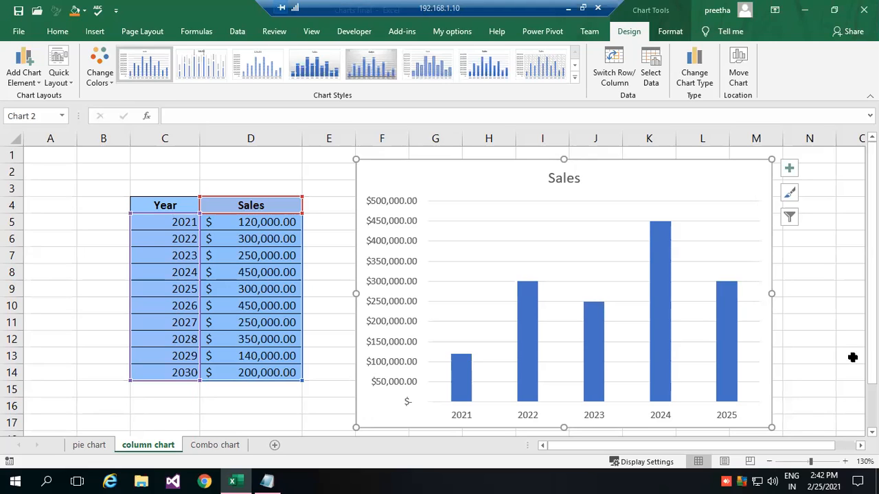
left_click(789, 217)
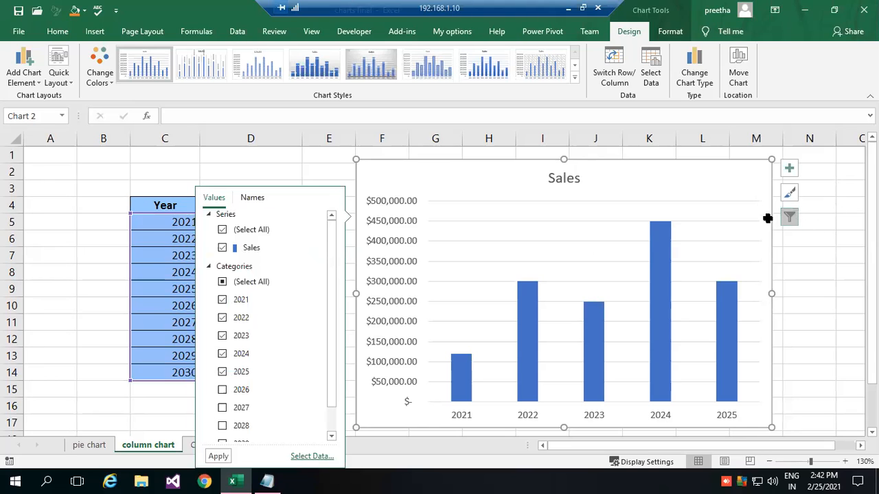
left_click(222, 317)
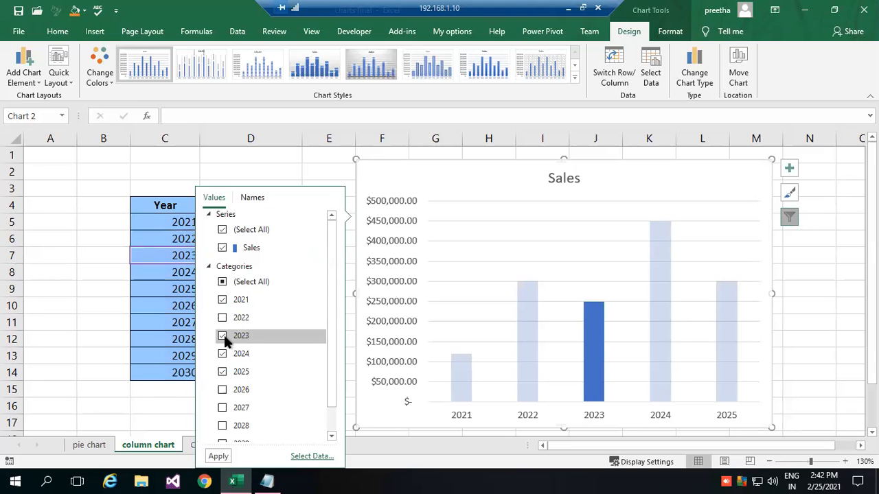
left_click(221, 335)
scroll(258, 377, "down", 1)
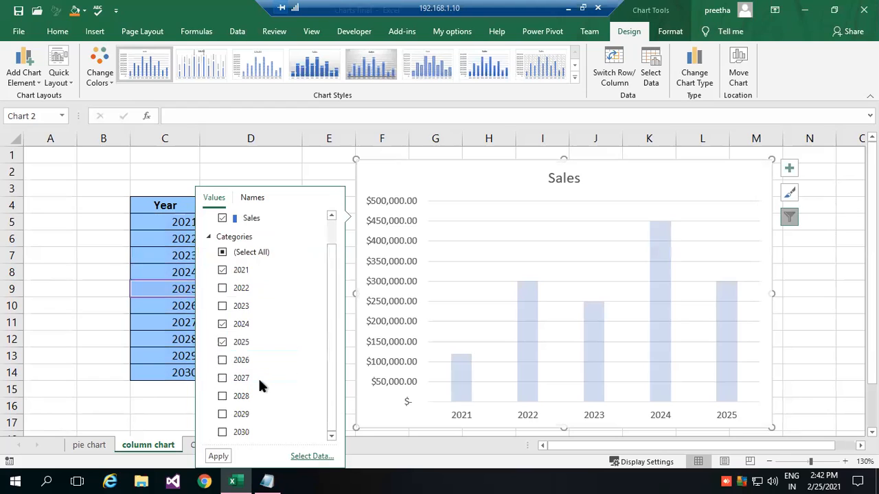
left_click(222, 378)
left_click(222, 395)
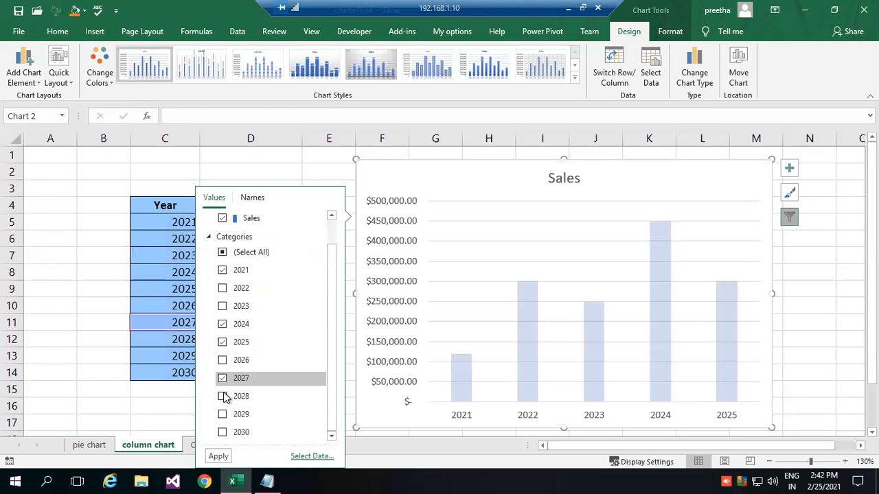
left_click(214, 443)
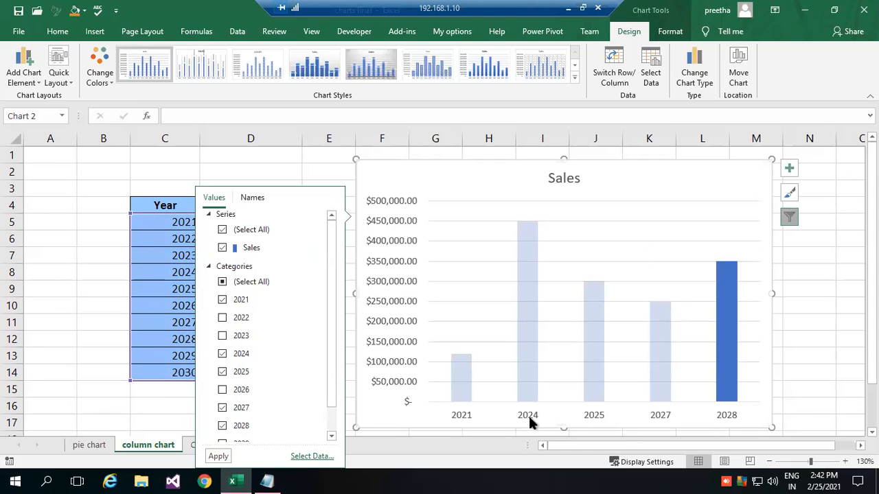
left_click(823, 338)
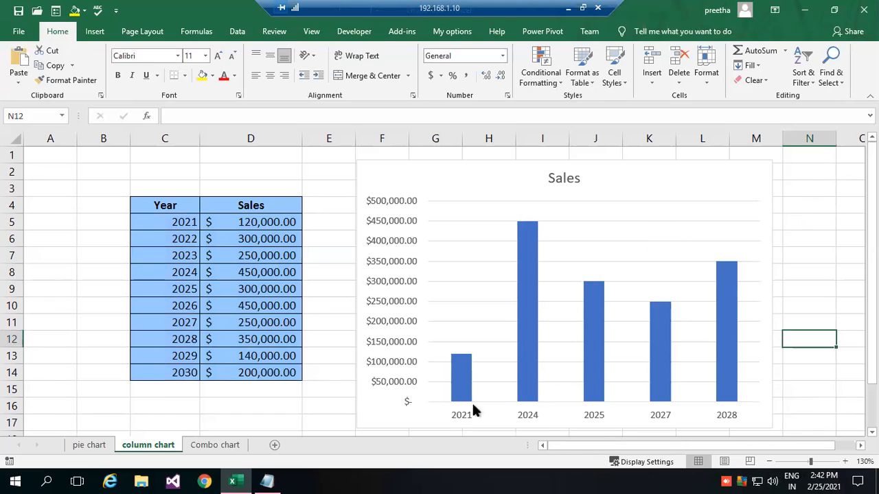
mouse_move(717, 358)
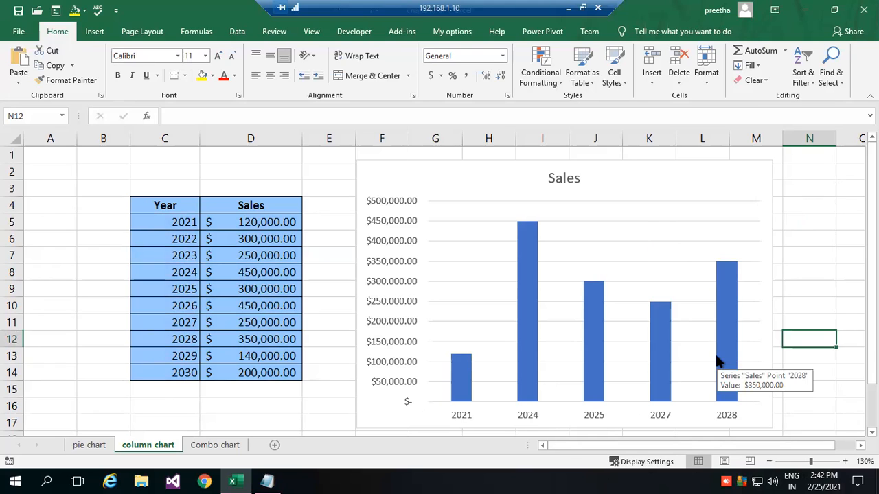
Open the chart elements list and add a legend to the column chart.
left_click(750, 176)
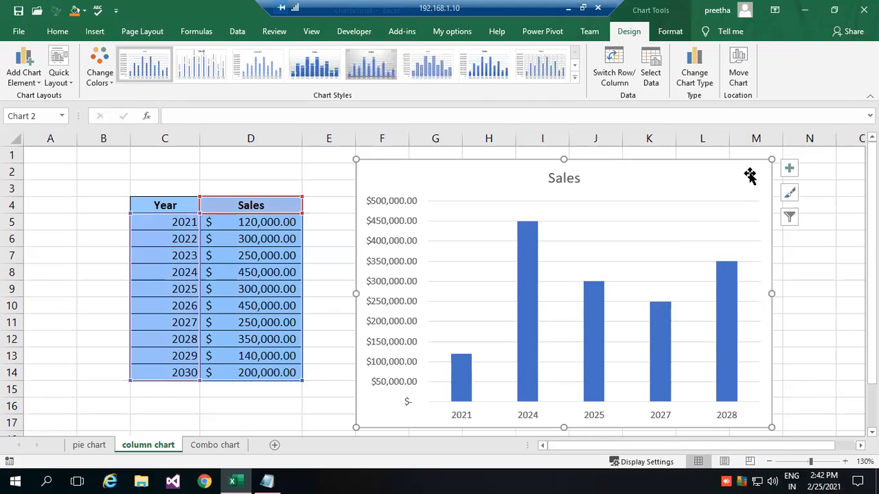
left_click(789, 171)
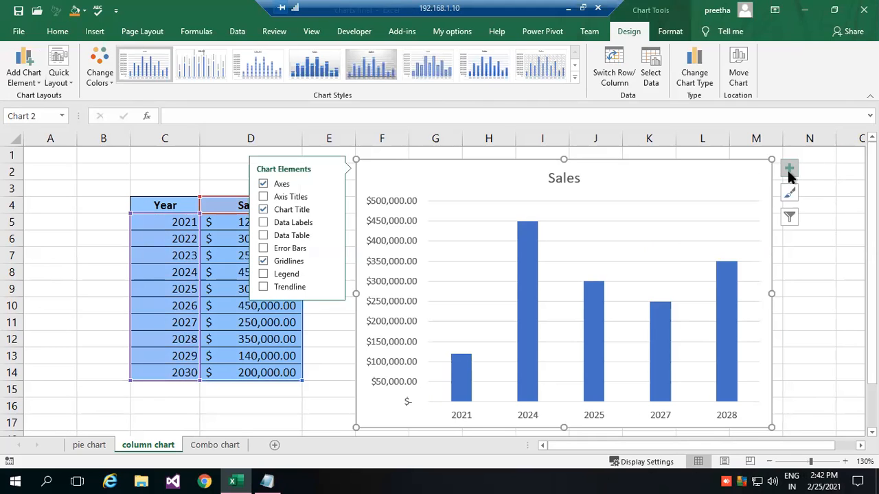
left_click(262, 197)
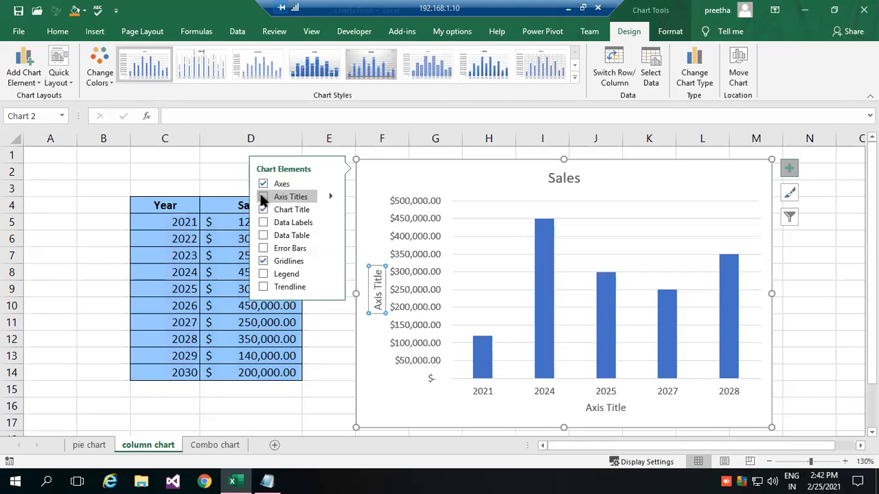
left_click(264, 274)
left_click(264, 274)
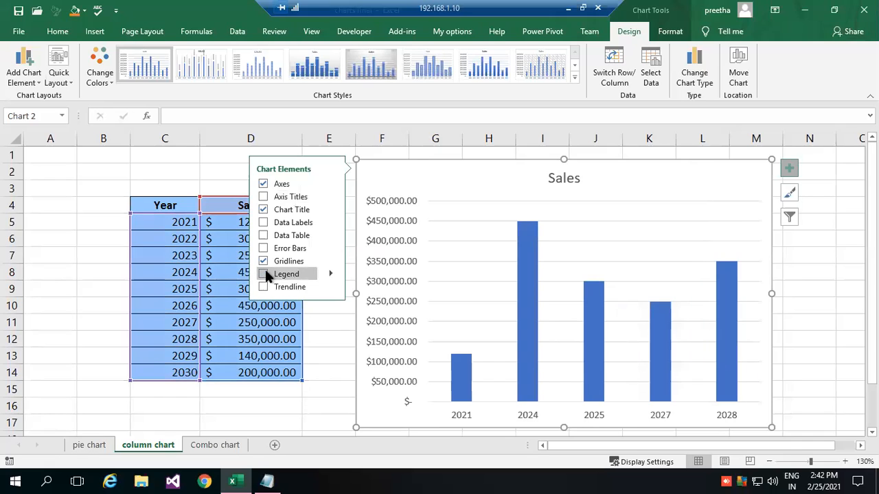
left_click(264, 274)
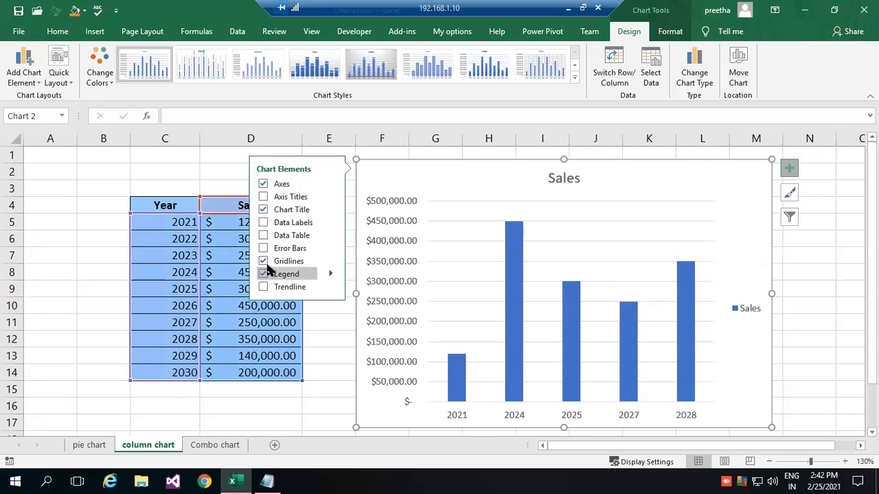
Preview gridlines, data table, data labels and axis titles on the chart by turning each on and off.
left_click(263, 261)
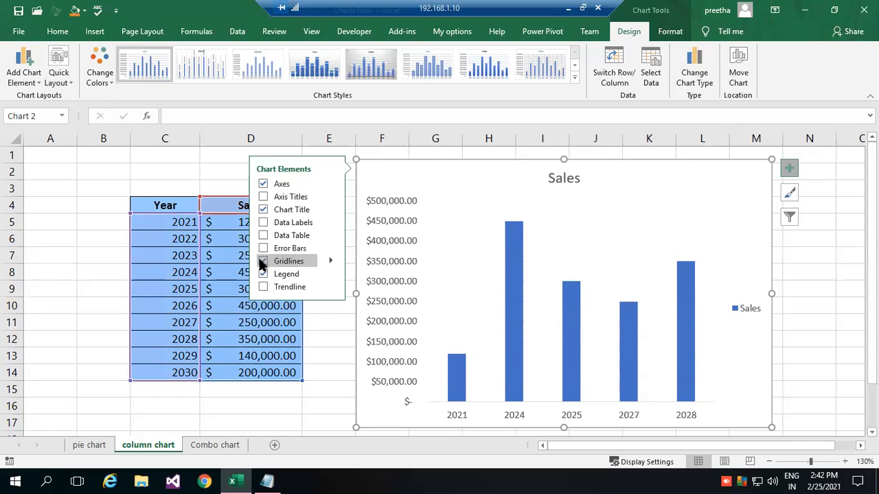
left_click(263, 261)
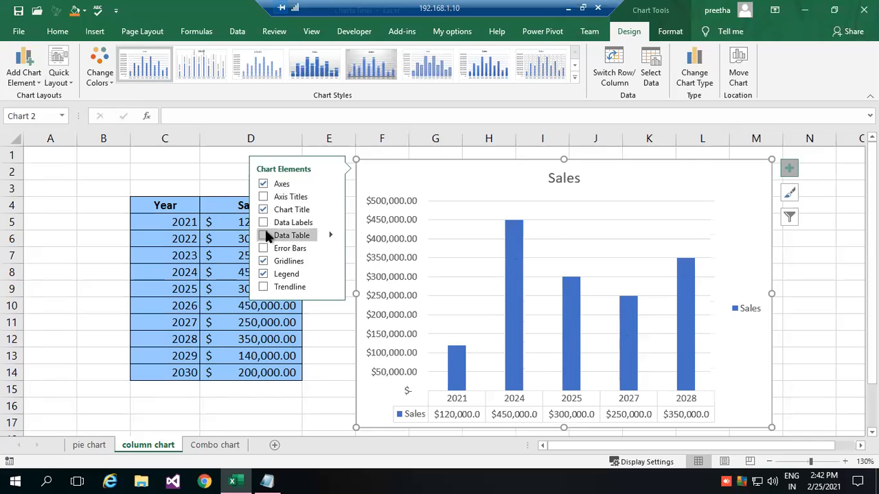
left_click(267, 235)
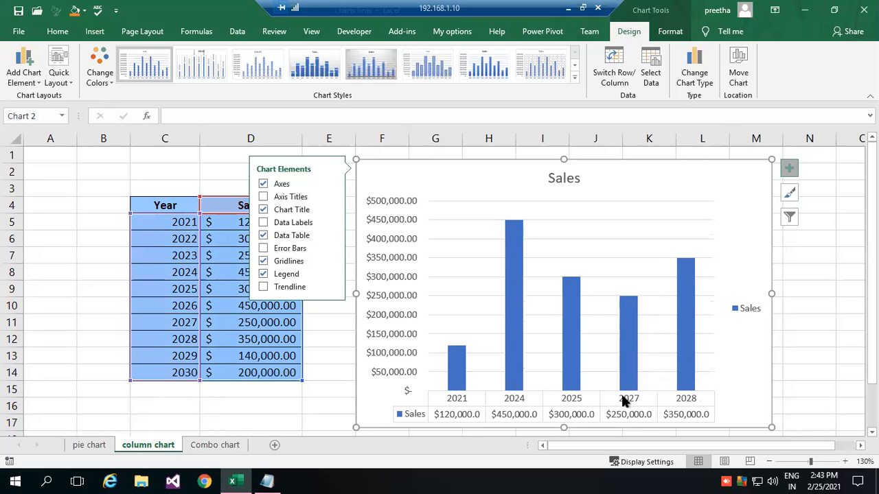
left_click(263, 235)
left_click(263, 222)
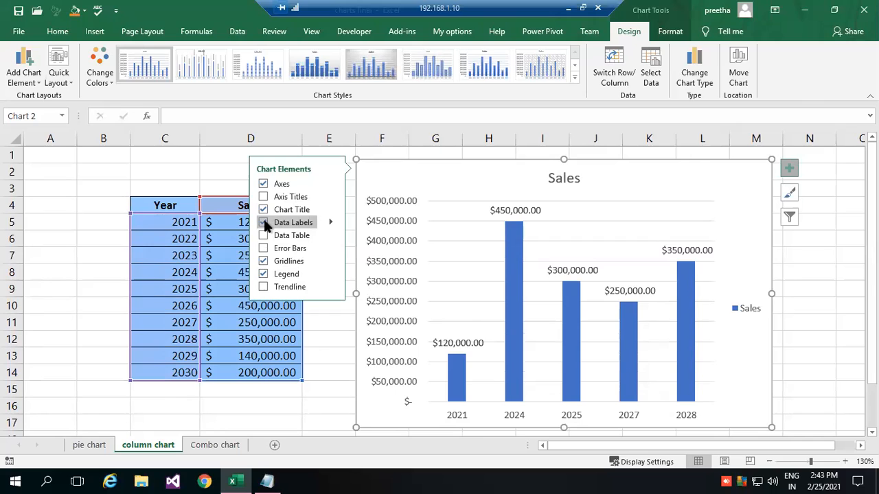
left_click(263, 222)
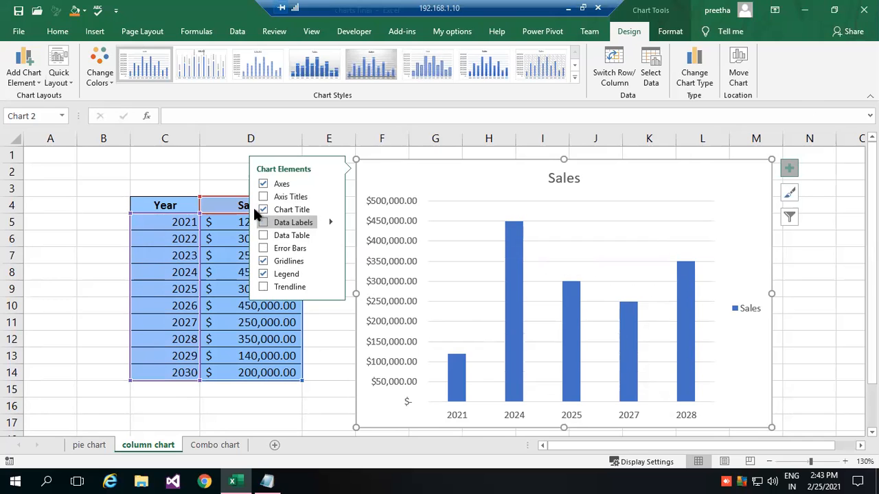
left_click(263, 197)
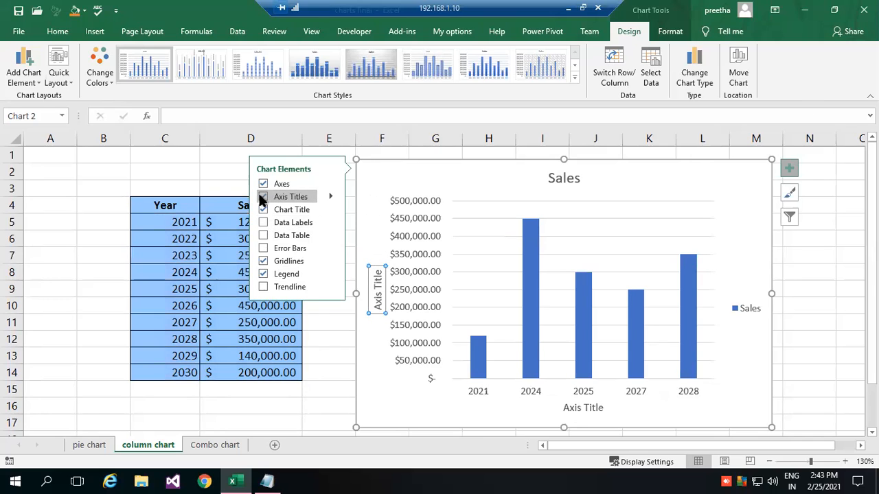
left_click(263, 197)
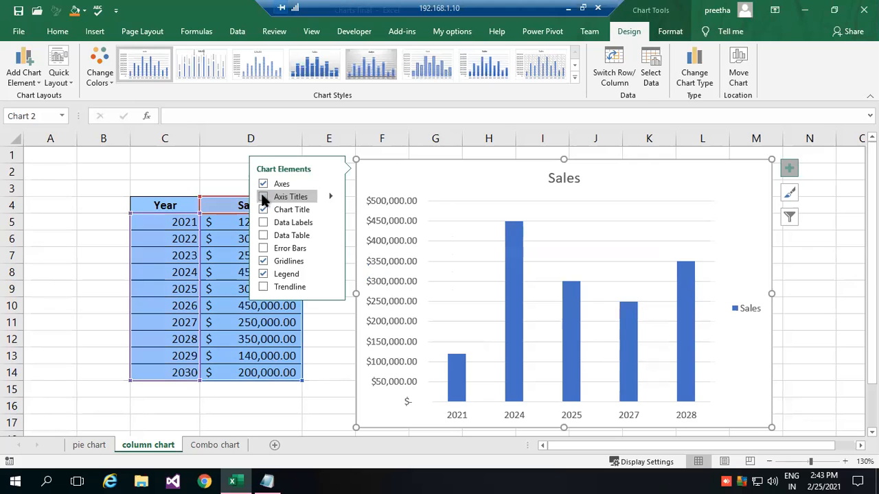
Add a linear trendline to the column chart.
left_click(260, 288)
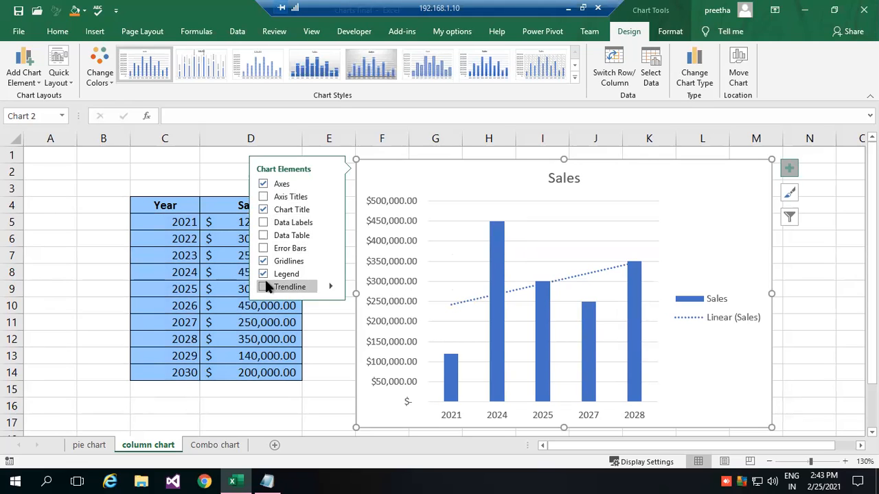
left_click(266, 282)
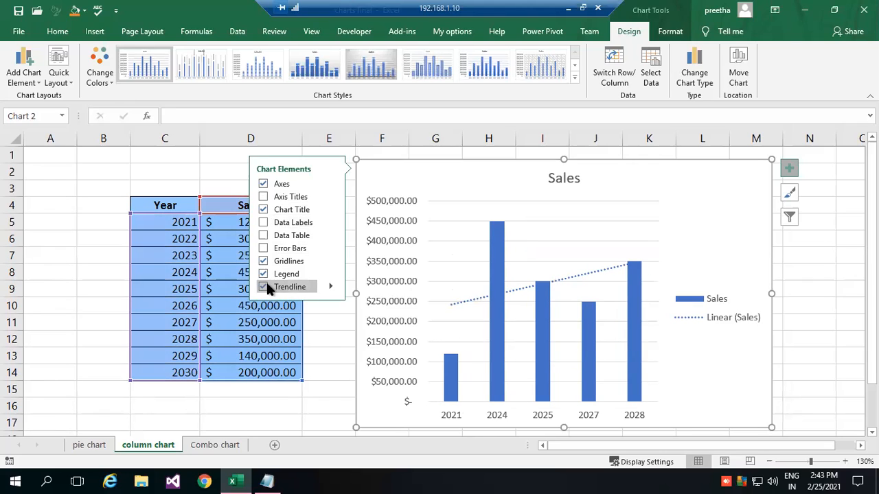
Remove the trendline from the column chart.
left_click(266, 287)
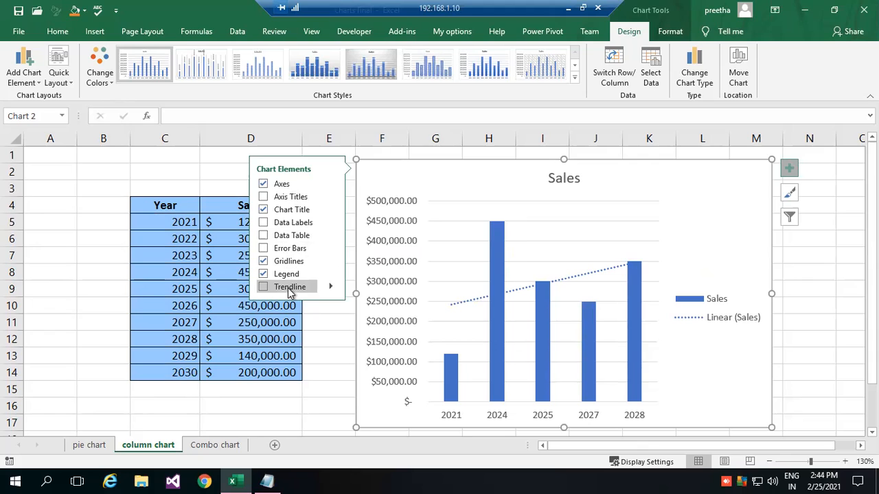
left_click(199, 171)
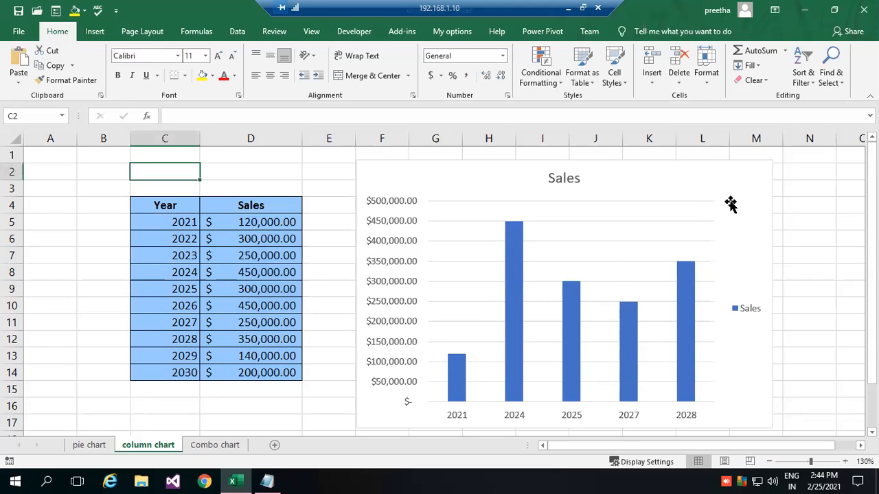
Browse the chart styles and apply a green monochromatic colour palette to the column chart.
left_click(718, 183)
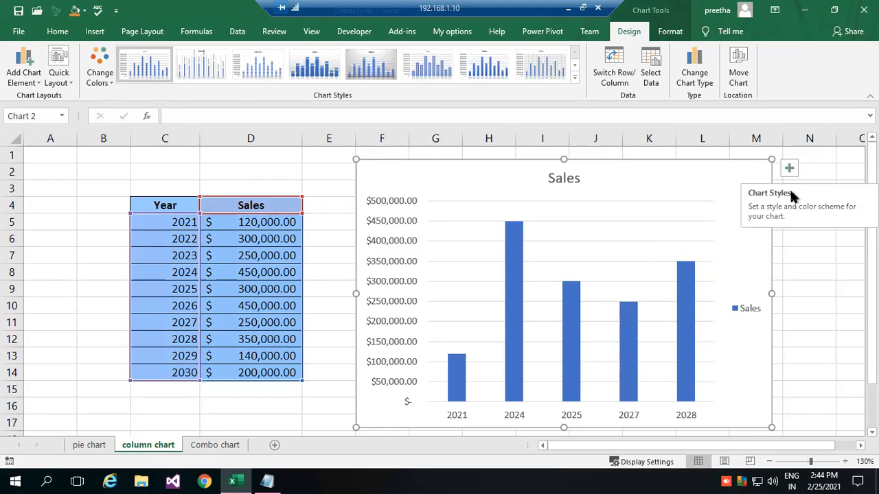
left_click(790, 192)
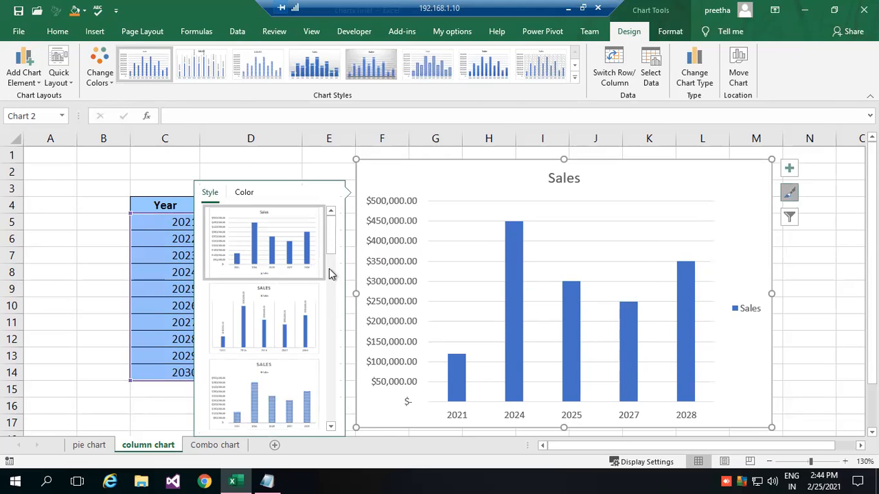
left_click_drag(330, 243, 332, 340)
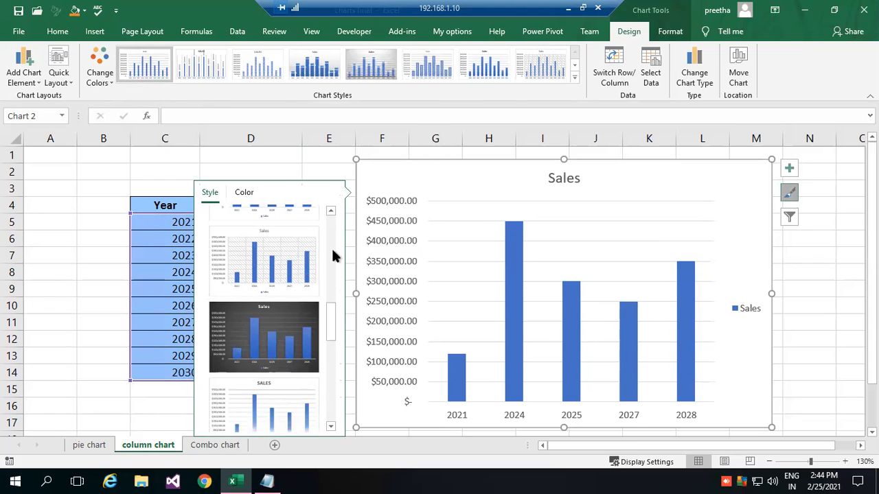
left_click_drag(330, 314, 328, 257)
left_click(242, 191)
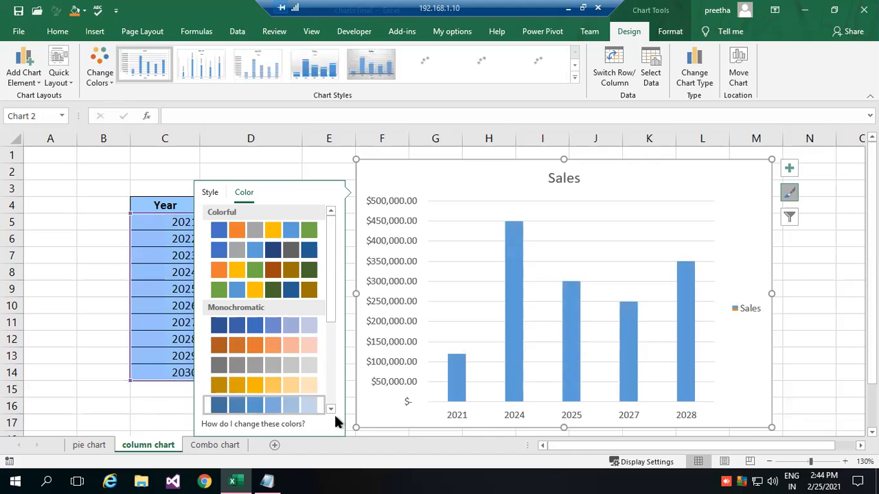
scroll(334, 408, "down", 5)
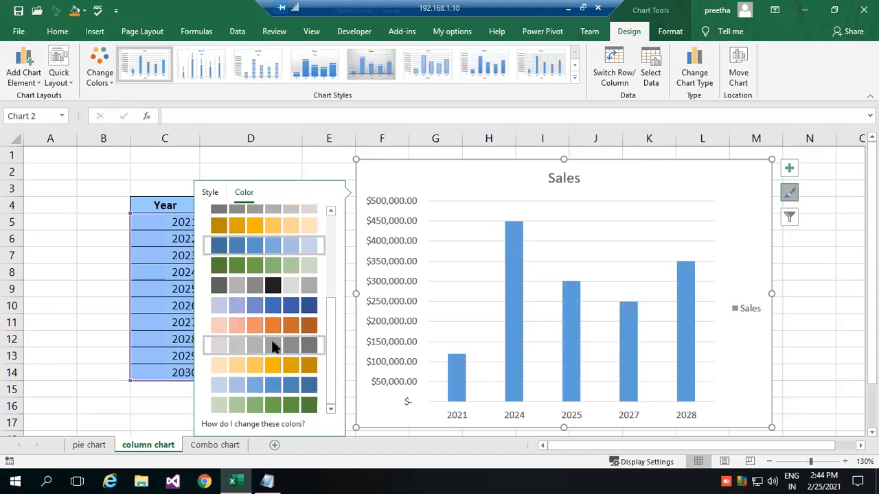
left_click(276, 324)
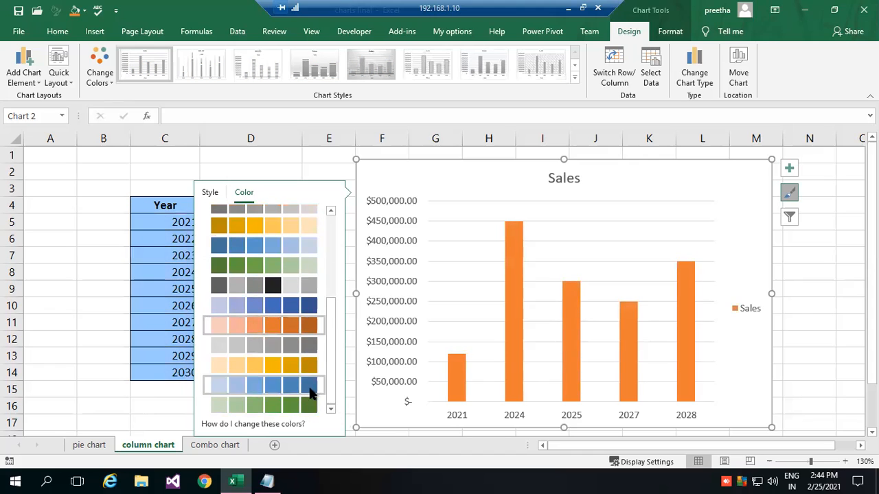
left_click(290, 364)
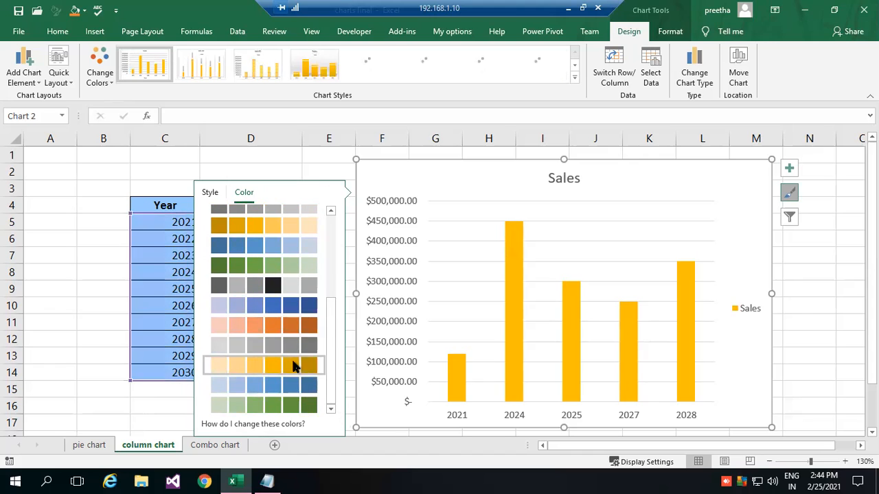
left_click(306, 405)
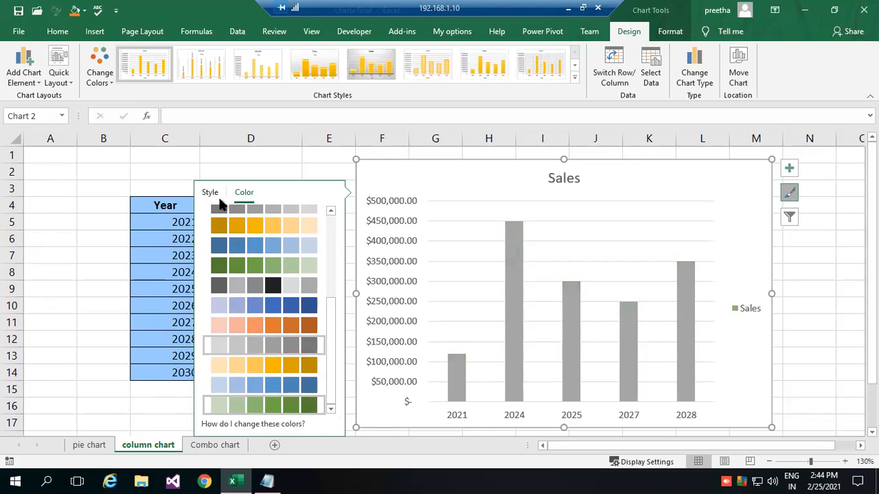
left_click(159, 169)
left_click(159, 170)
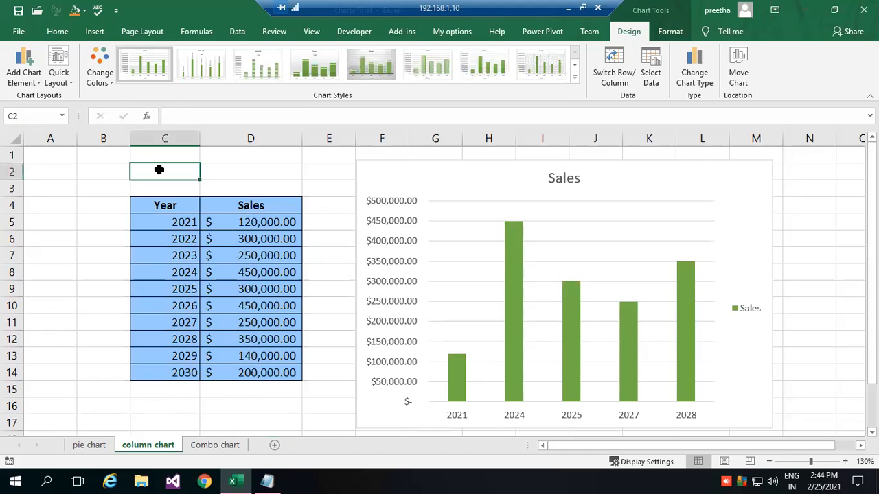
left_click(808, 206)
left_click(518, 254)
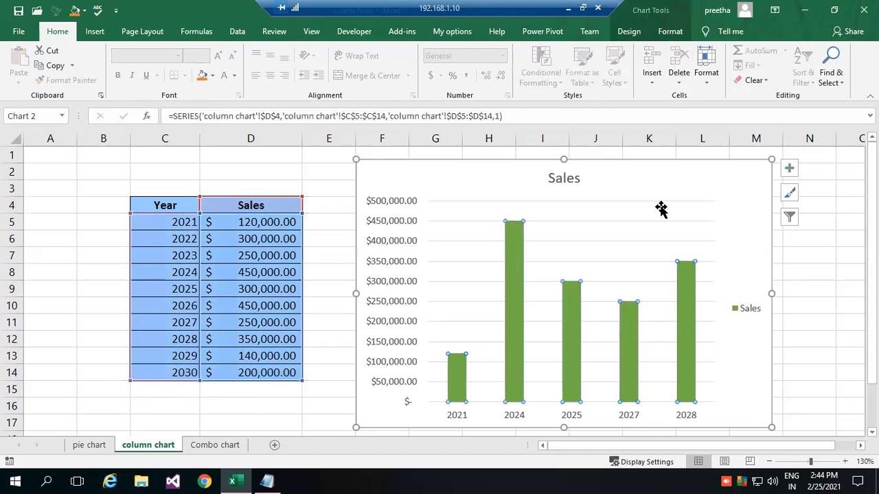
left_click(523, 257)
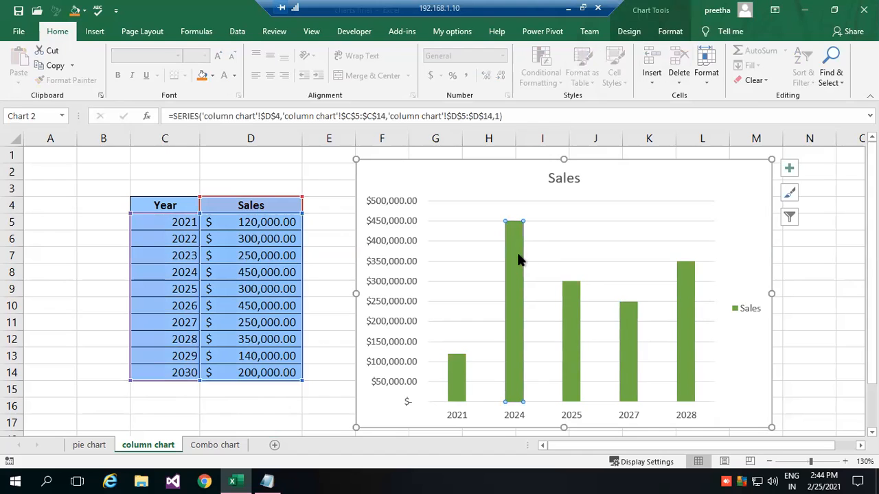
double_click(520, 261)
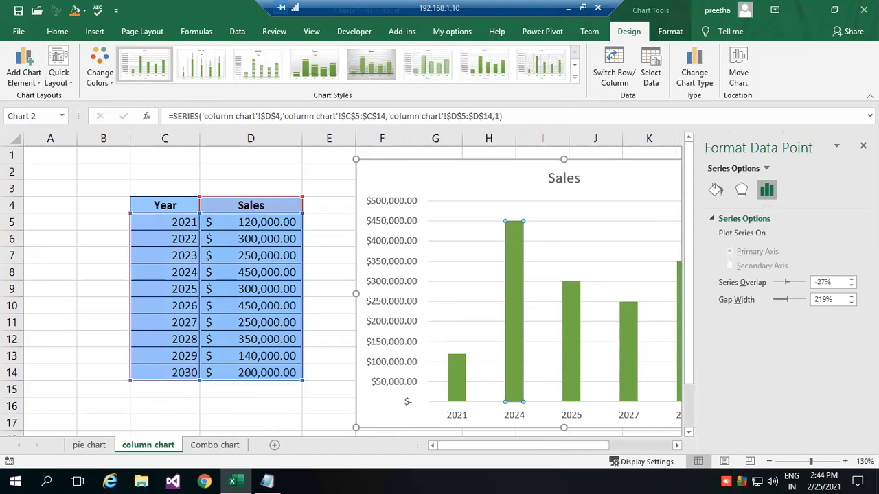
left_click(861, 146)
Open the format pane for the sales data series and apply a blue 18 pt glow variation to the columns.
left_click(712, 177)
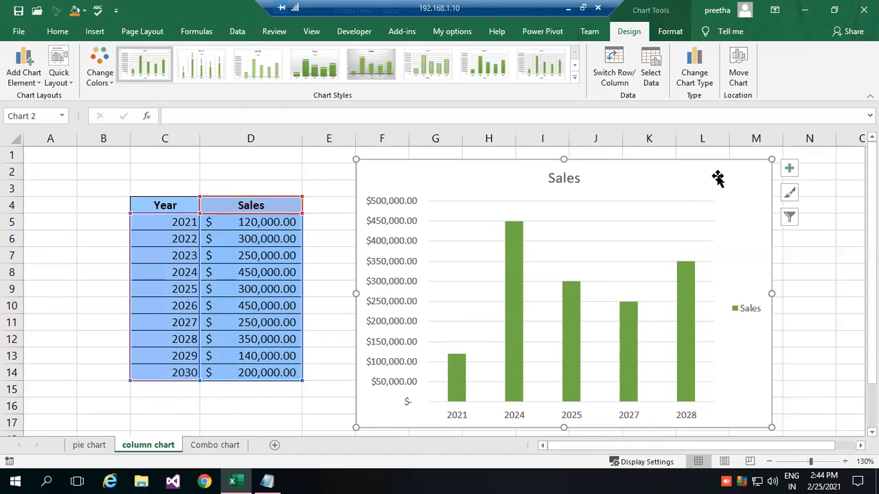
double_click(758, 173)
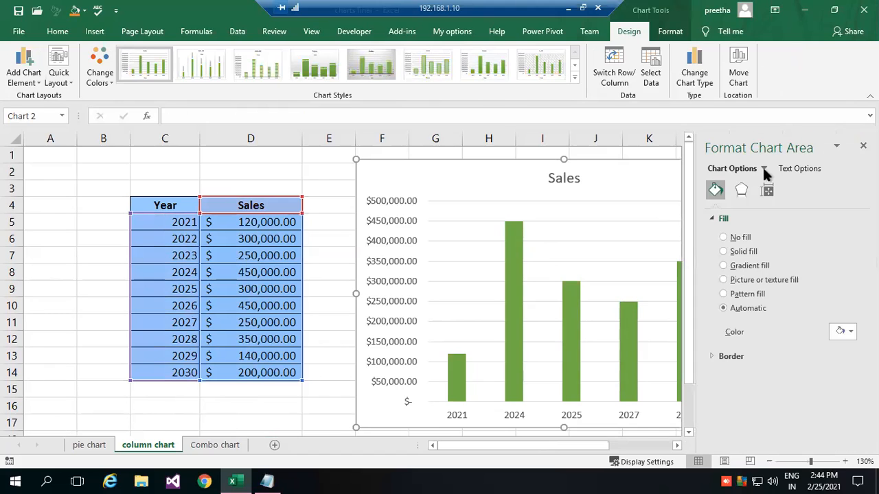
left_click(676, 445)
left_click(676, 445)
left_click(676, 445)
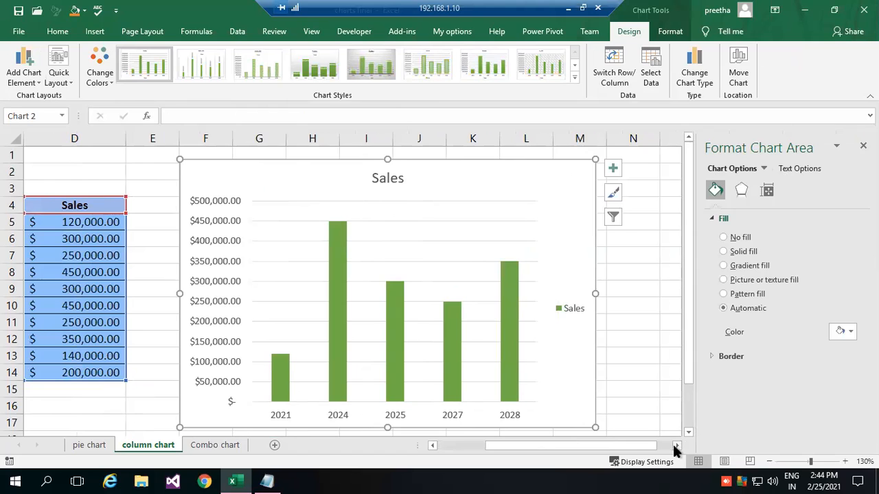
left_click(346, 245)
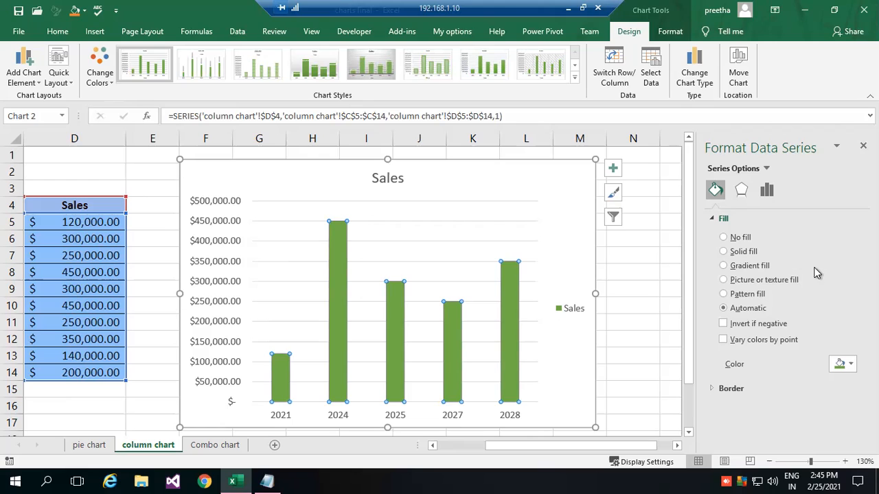
left_click(740, 192)
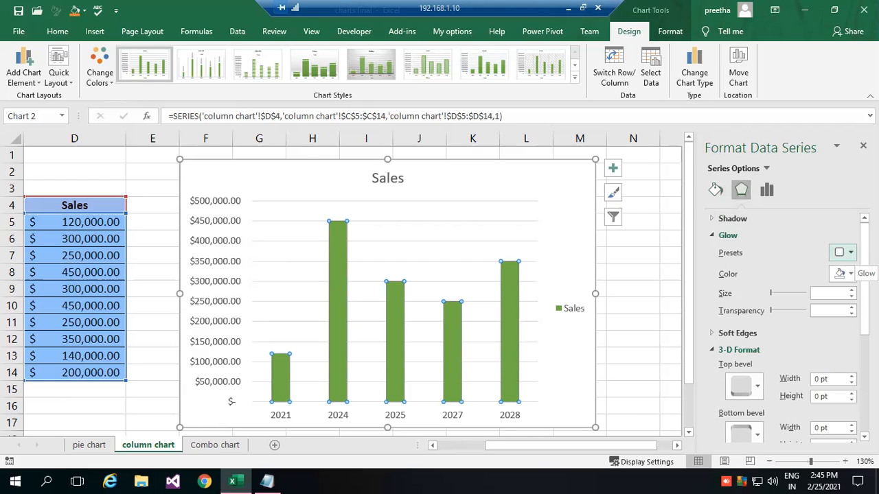
left_click(841, 254)
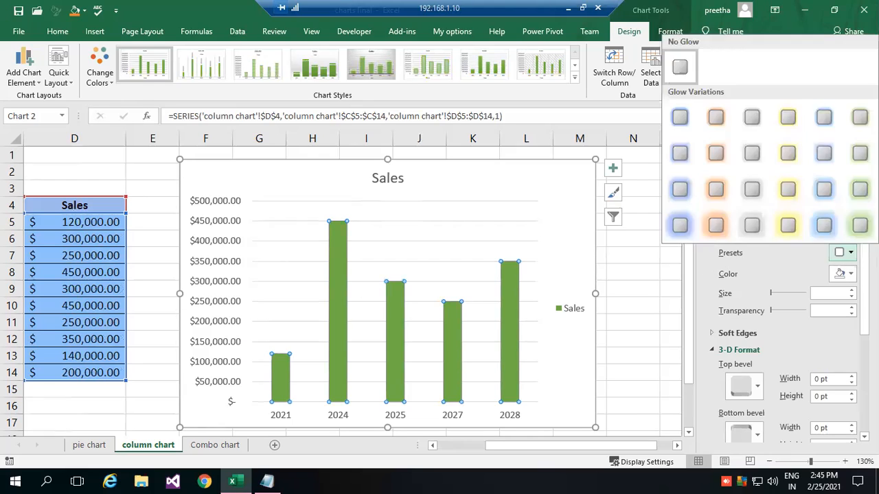
left_click(825, 224)
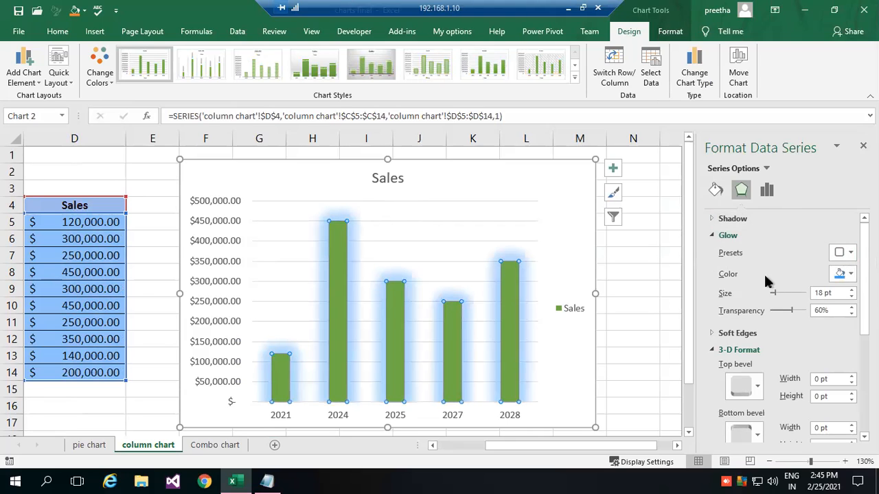
Apply 3-D bevel presets to the top and bottom of the sales columns.
left_click(712, 234)
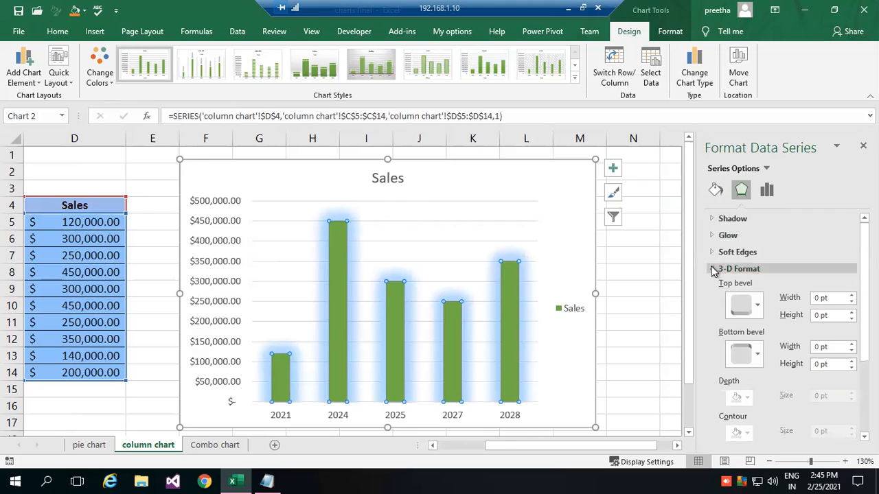
scroll(762, 313, "down", 1)
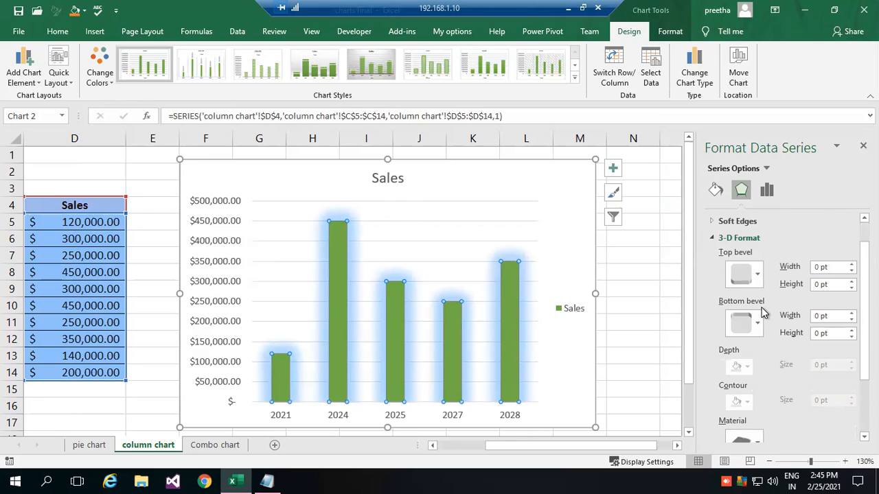
left_click(757, 322)
key("Escape")
left_click(750, 275)
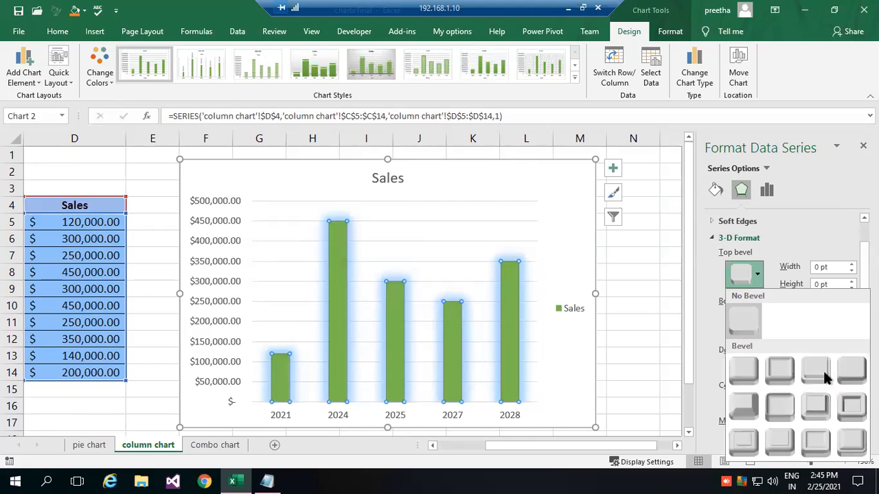
left_click(846, 402)
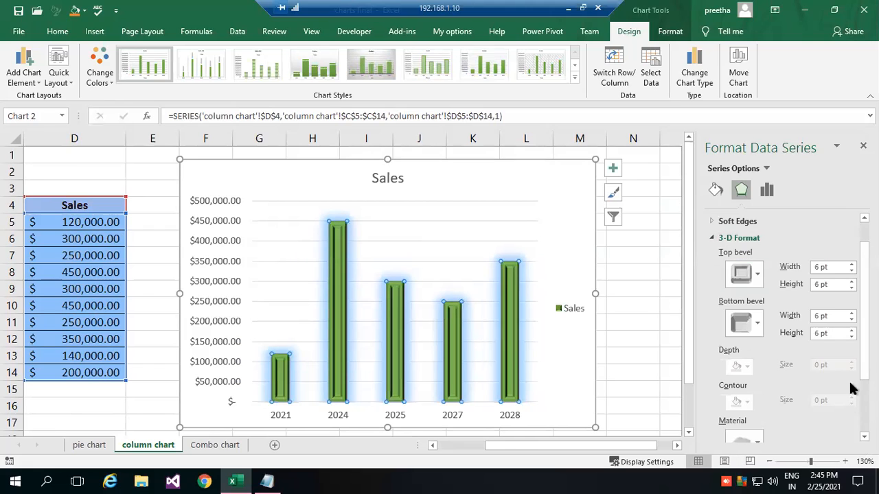
left_click(751, 273)
left_click(743, 373)
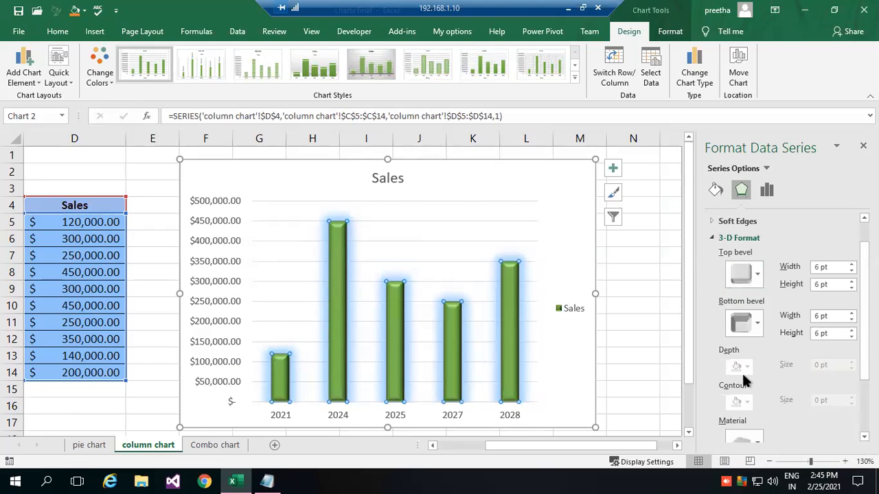
Set the columns' 3-D material to the Metal preset.
scroll(787, 360, "down", 1)
scroll(788, 360, "down", 1)
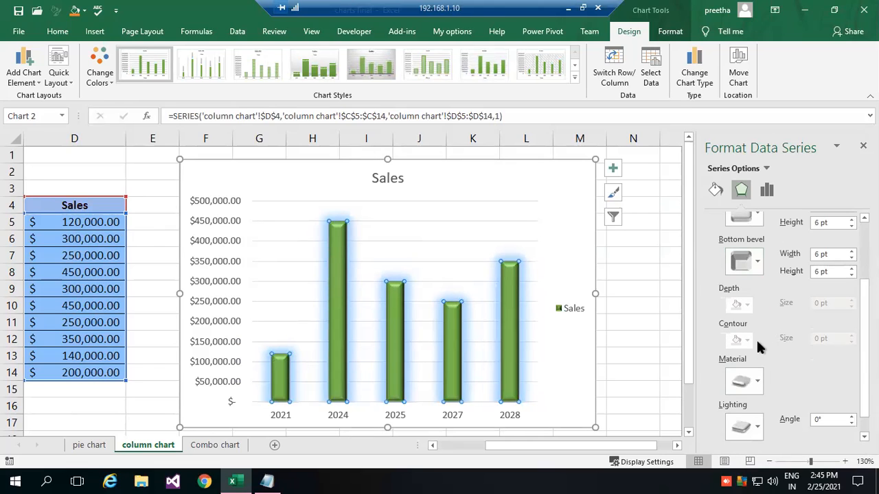
scroll(754, 337, "down", 1)
left_click(756, 358)
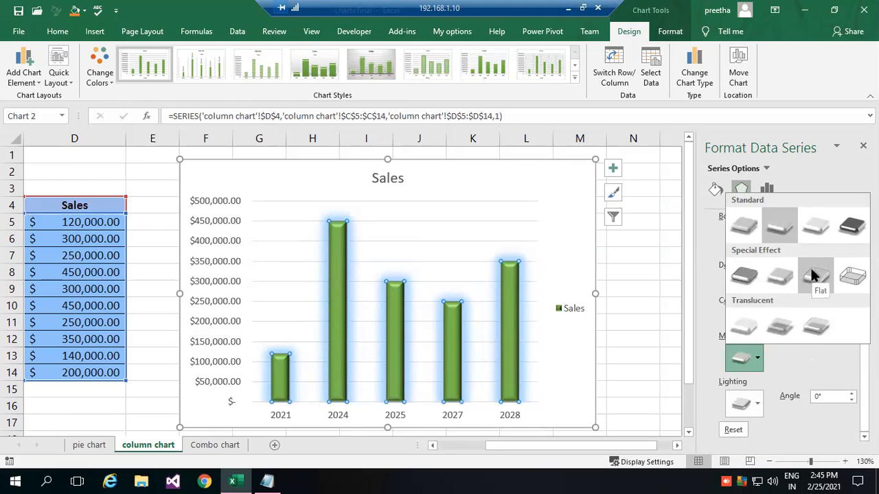
left_click(851, 230)
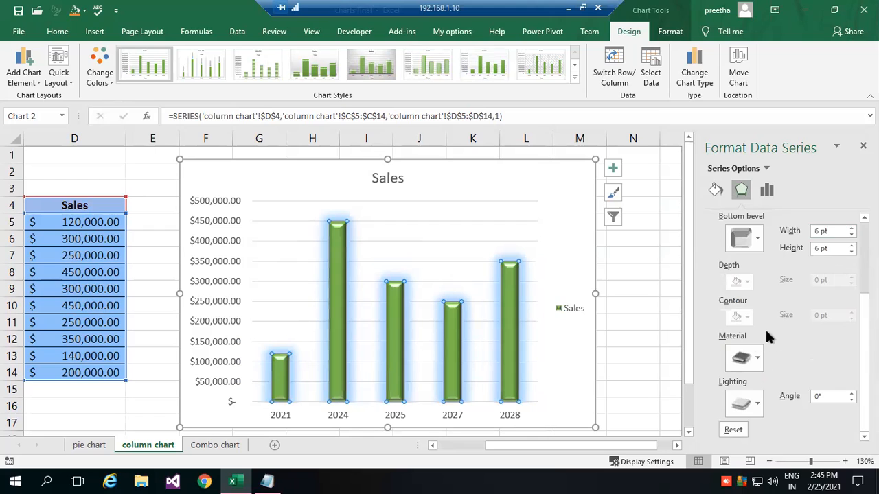
left_click(741, 357)
left_click(740, 274)
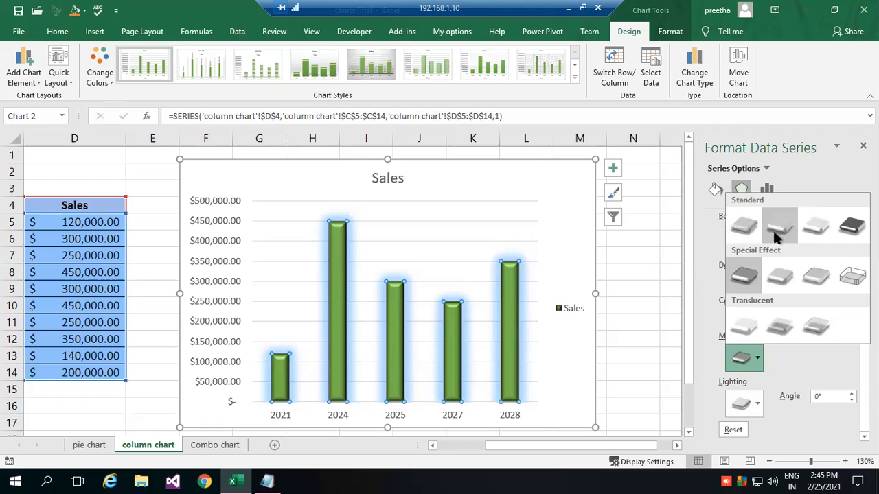
left_click(776, 236)
left_click(757, 357)
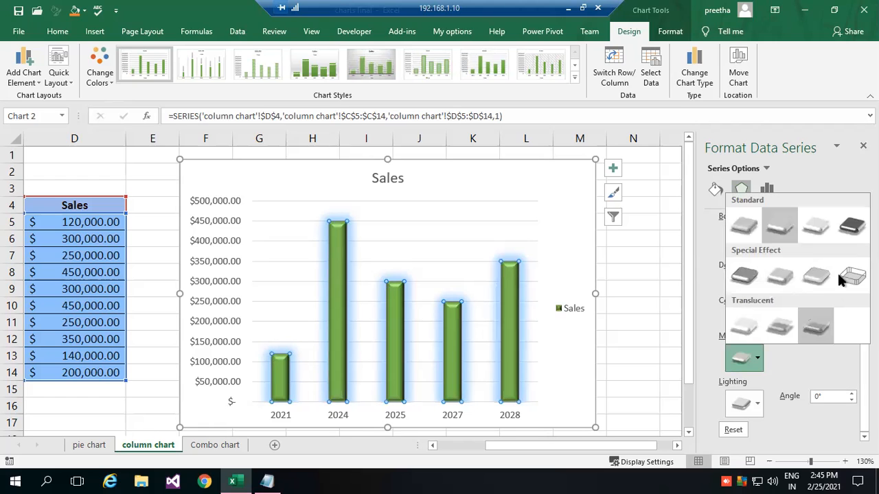
left_click(851, 226)
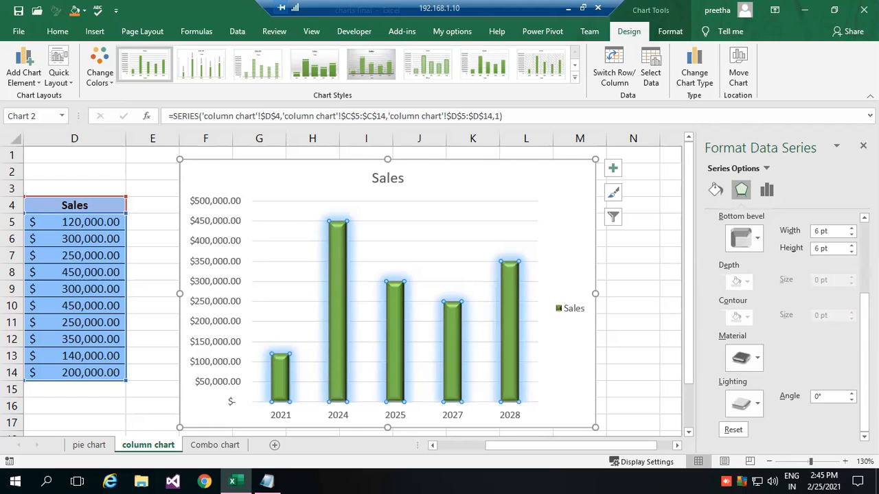
Set the columns' 3-D lighting to a warm lighting preset.
left_click(755, 406)
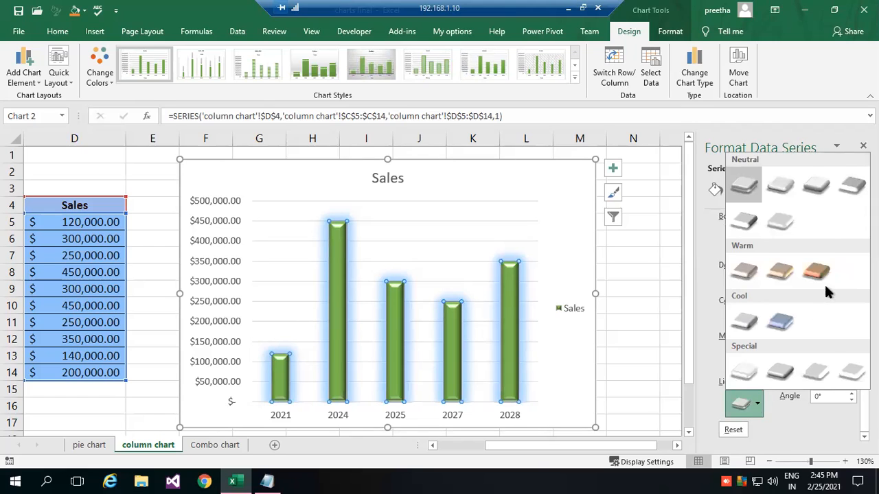
left_click(776, 270)
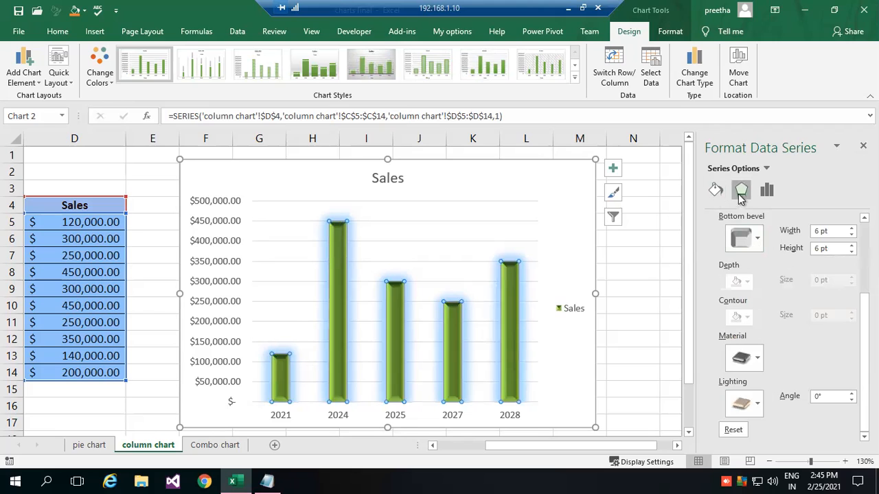
scroll(740, 245, "up", 3)
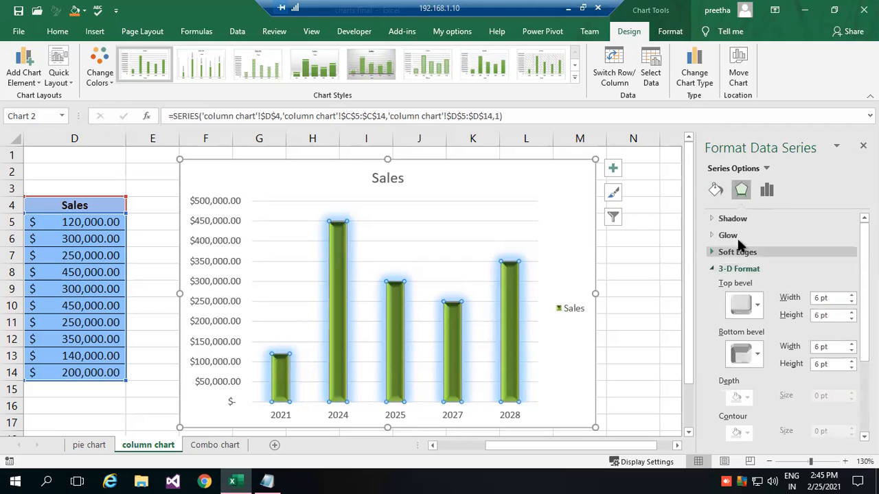
Expand the glow settings and apply an orange 5 pt glow variation to the sales columns.
left_click(712, 235)
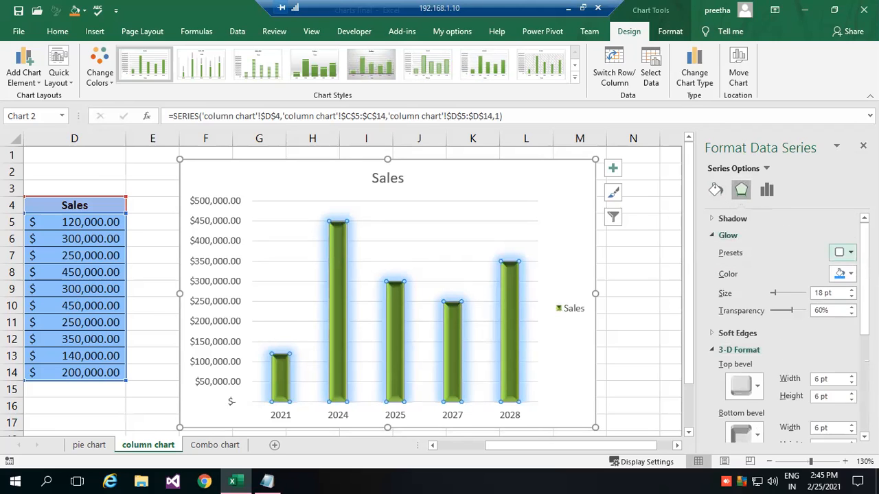
left_click(843, 252)
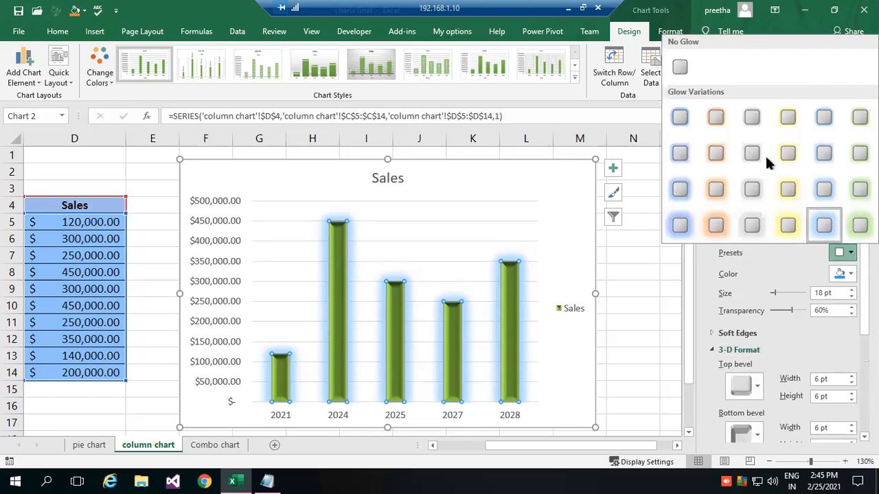
left_click(715, 117)
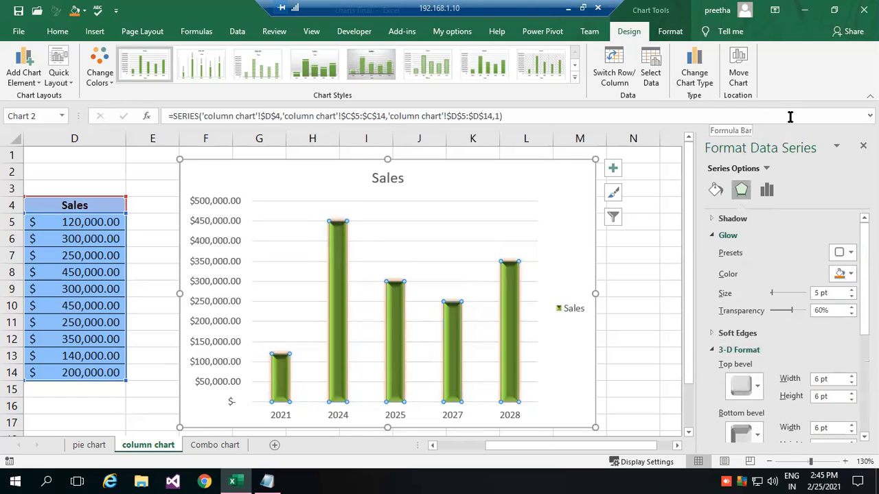
Change the columns' glow colour to a light green theme shade and deselect the chart.
left_click(851, 274)
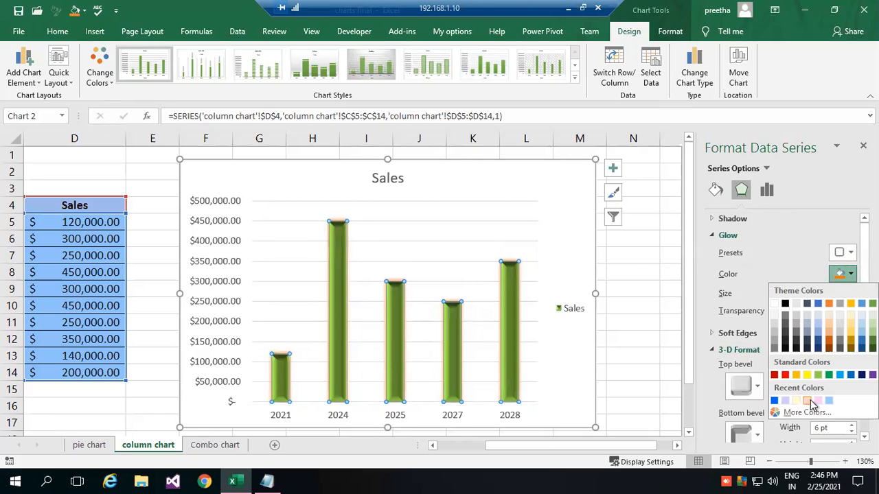
left_click(873, 324)
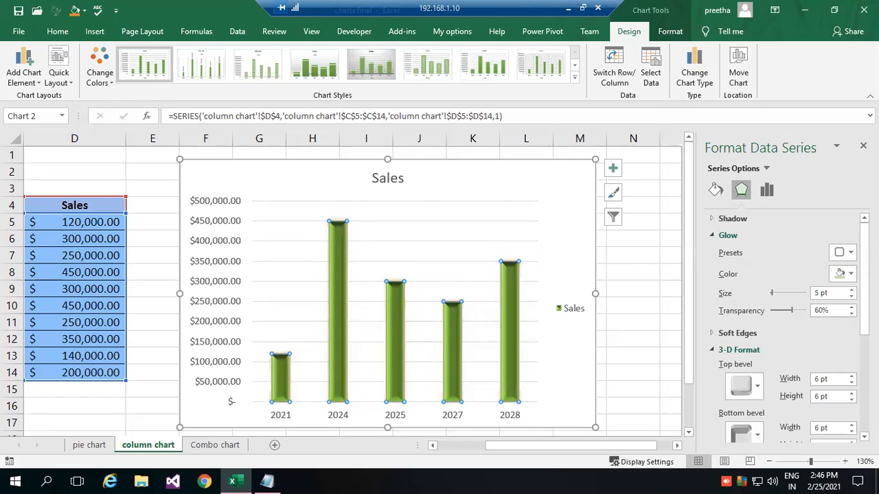
left_click(665, 290)
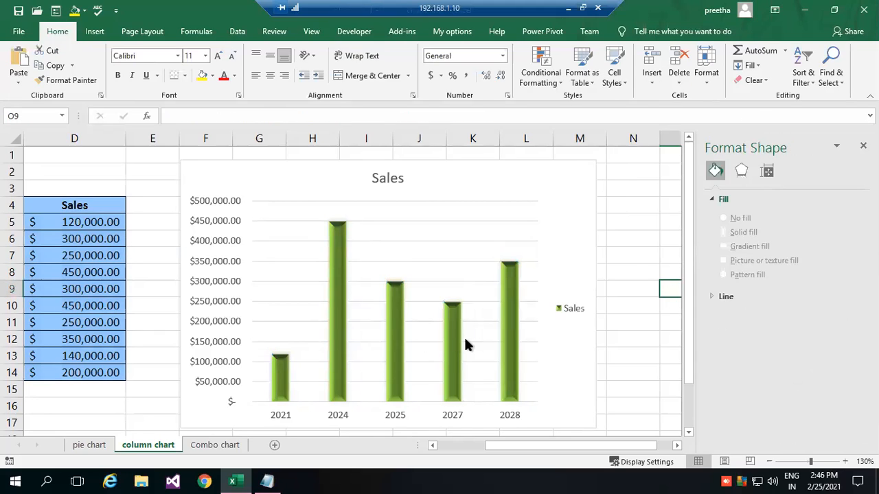
Select the sales columns again and apply a 5 pt soft edges preset to them.
left_click(401, 322)
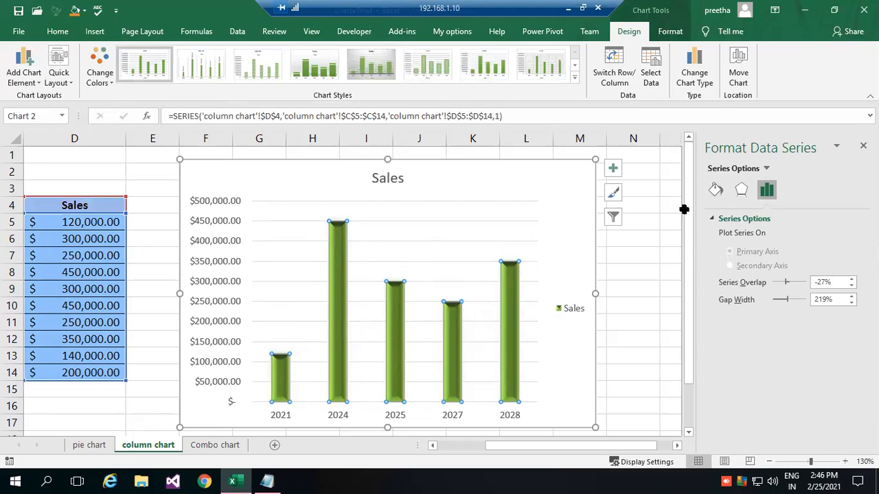
left_click(715, 191)
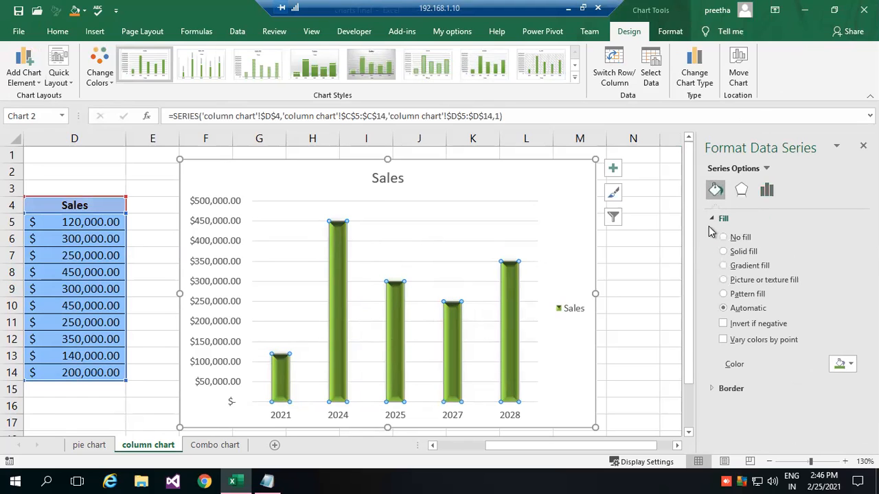
left_click(742, 191)
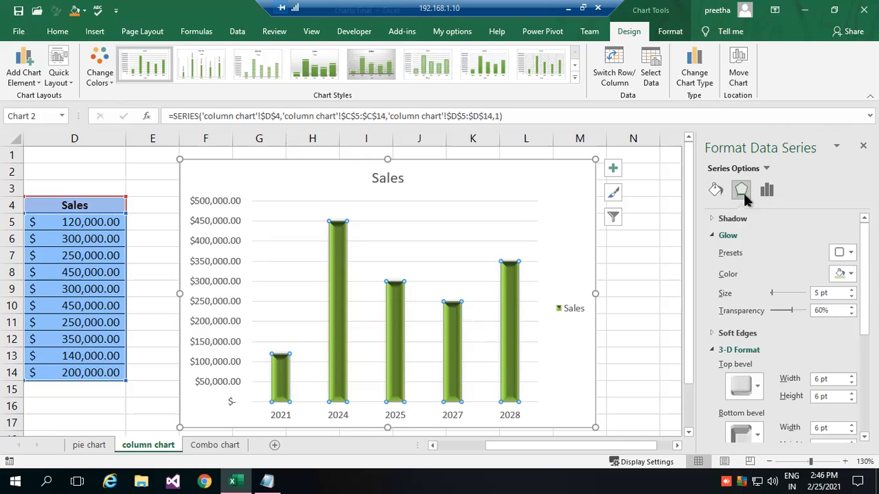
left_click(713, 236)
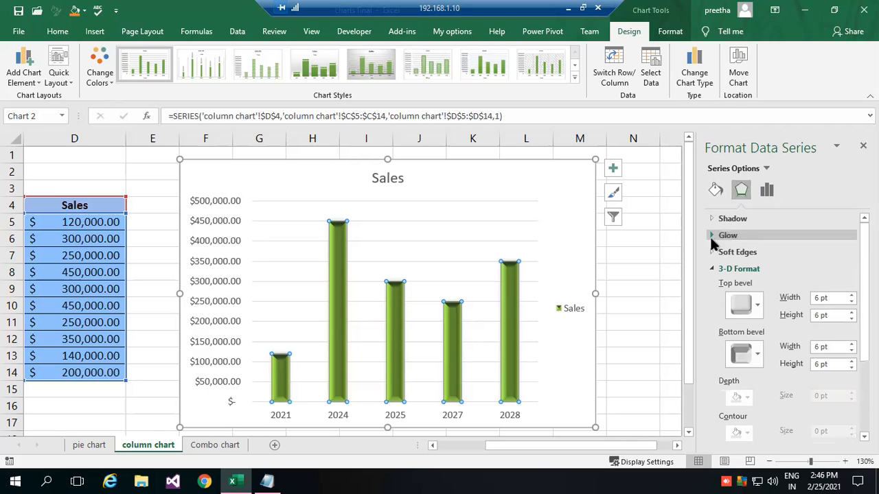
left_click(714, 252)
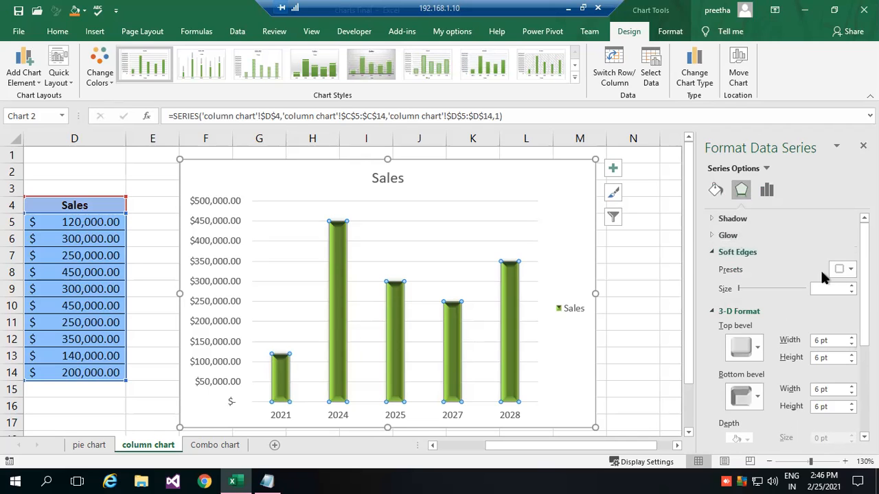
left_click(844, 269)
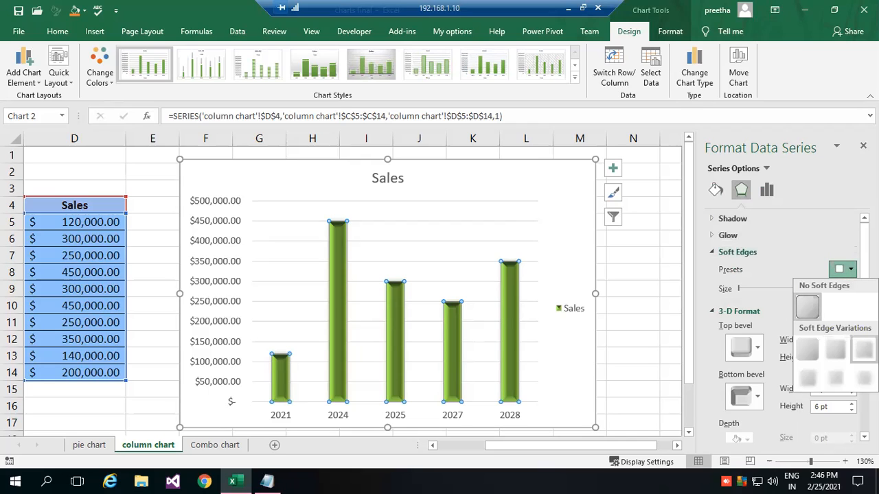
left_click(864, 350)
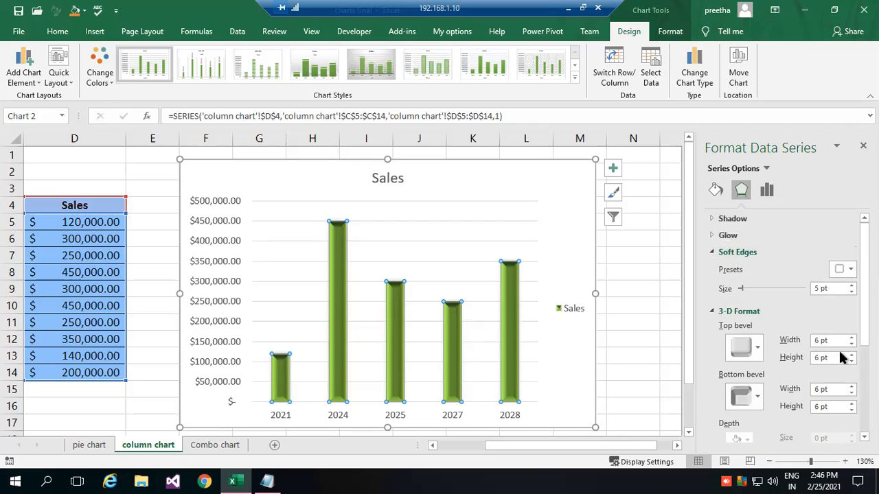
Try top bevel presets on the columns and apply a 12 pt by 4 pt top bevel.
left_click(759, 348)
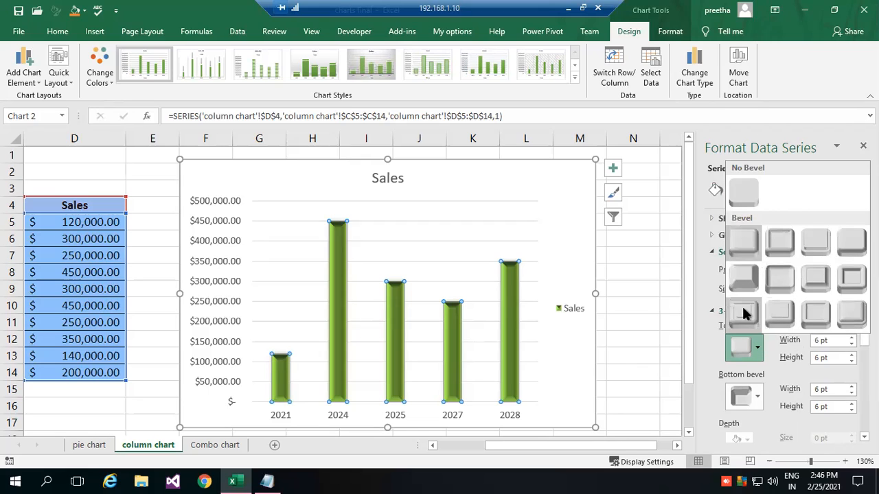
left_click(744, 313)
left_click(755, 347)
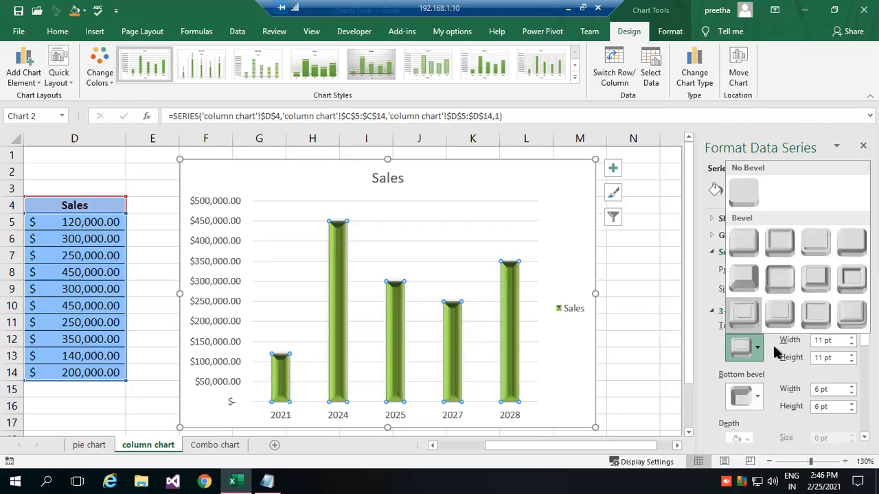
left_click(791, 285)
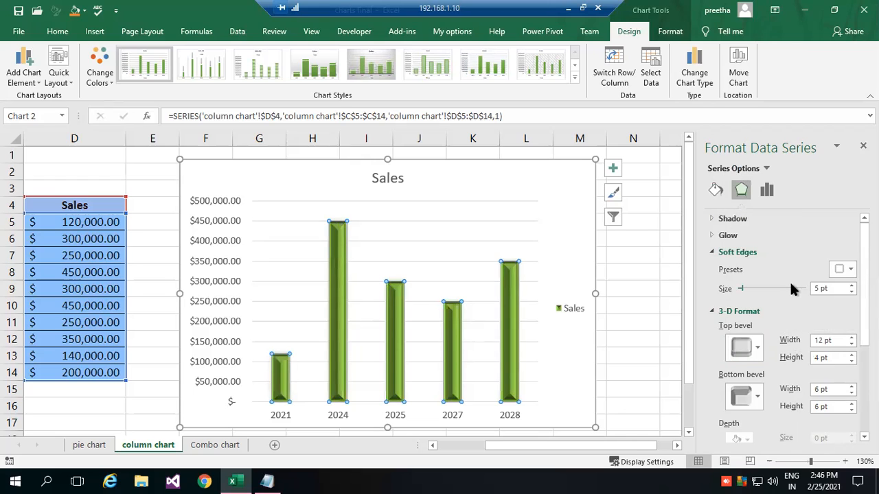
Try several 3-D lighting presets on the columns and apply a Special lighting preset.
scroll(807, 347, "down", 5)
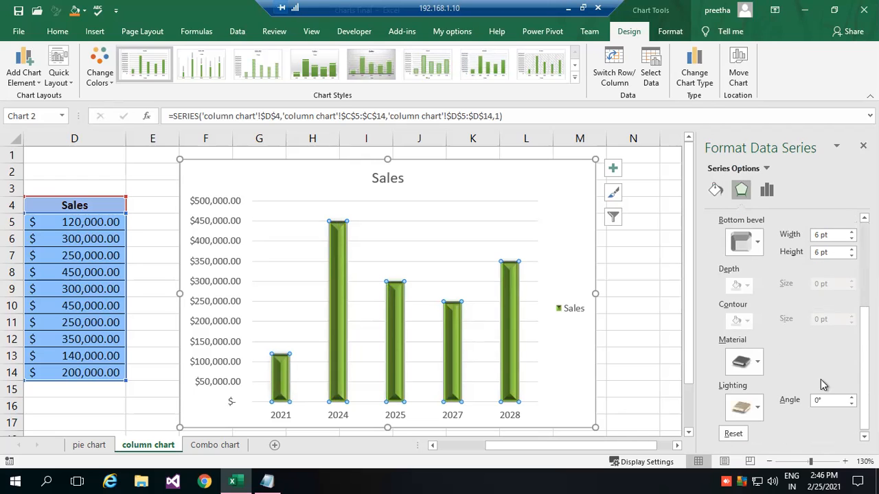
left_click(756, 403)
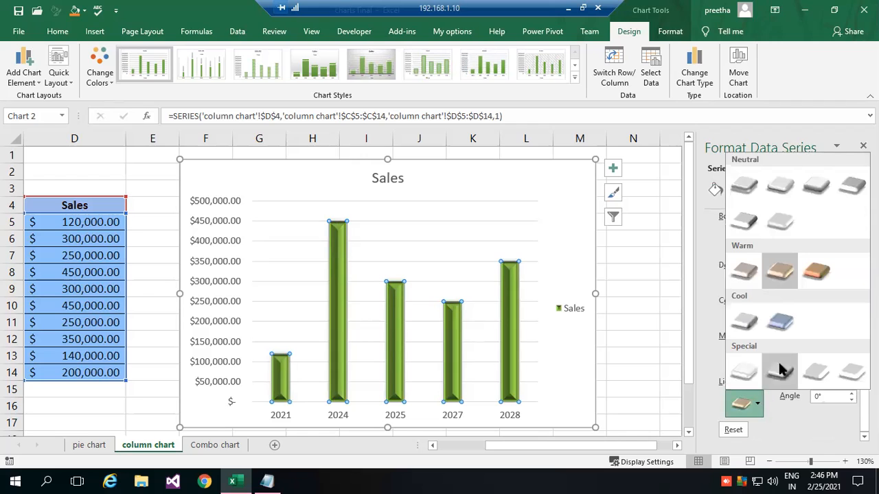
left_click(775, 321)
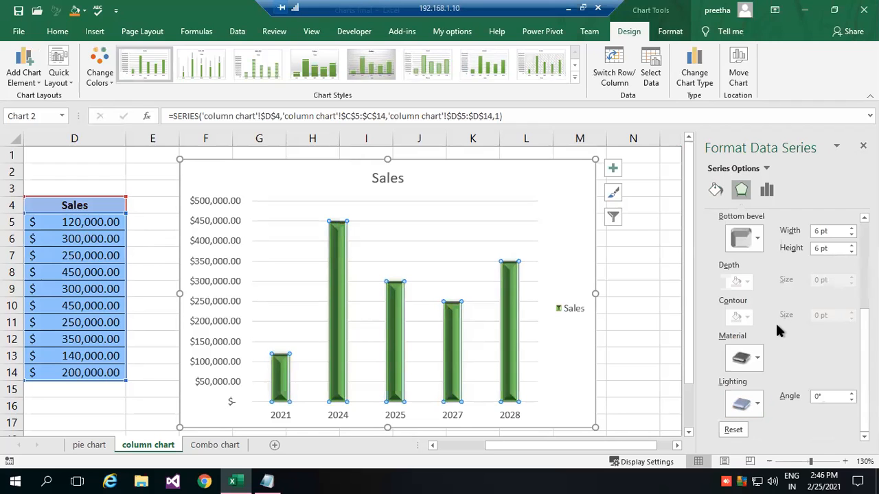
left_click(758, 405)
left_click(852, 371)
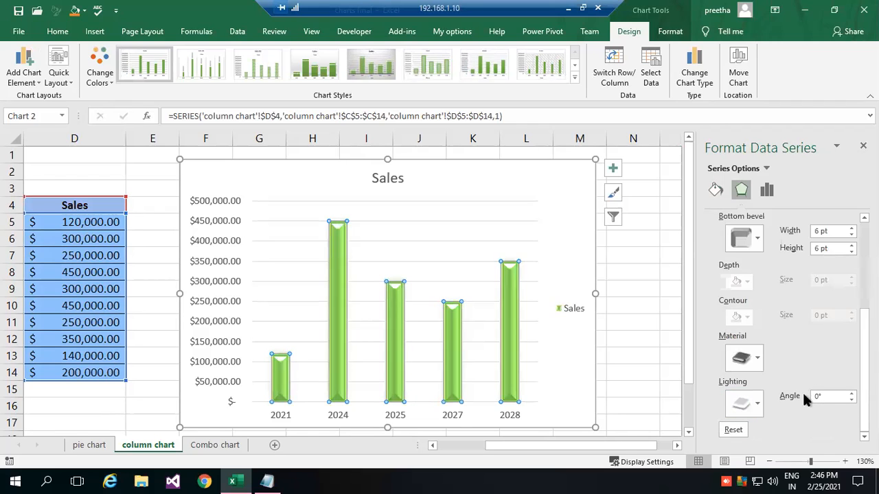
left_click(748, 405)
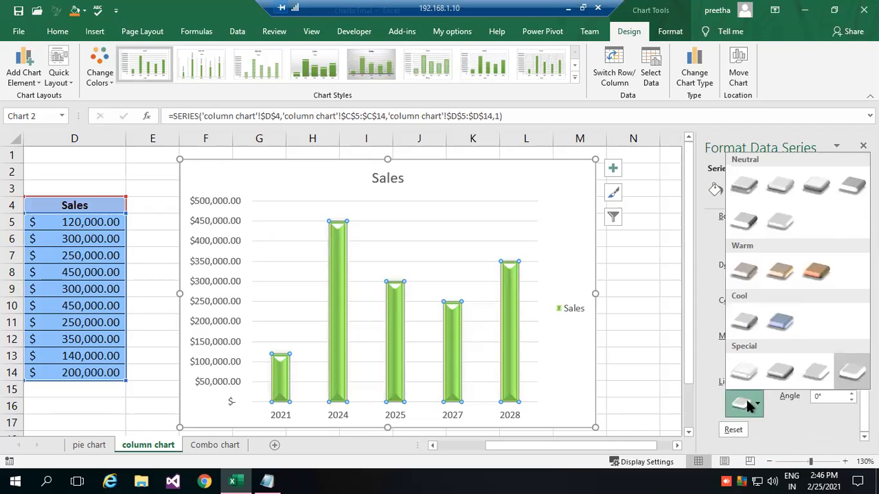
left_click(742, 272)
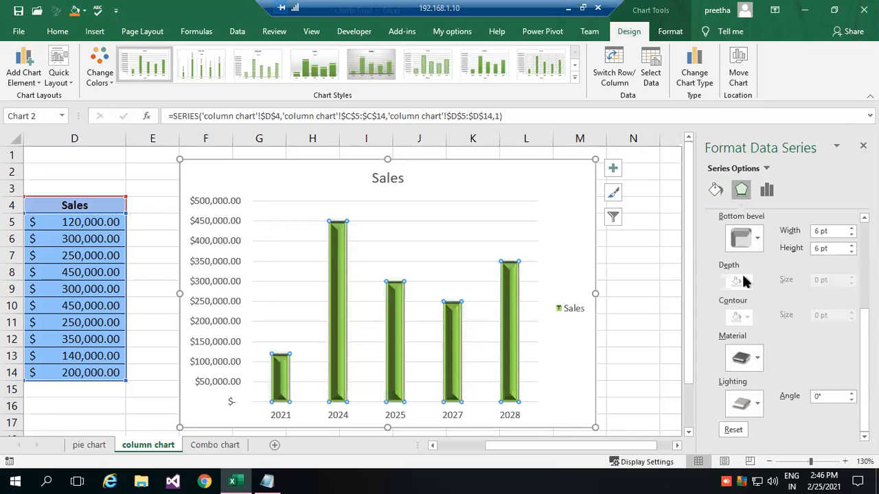
left_click(748, 403)
left_click(852, 384)
Increase the top bevel width to 14 pt and the soft edges size to 33 pt.
scroll(783, 410, "down", 1)
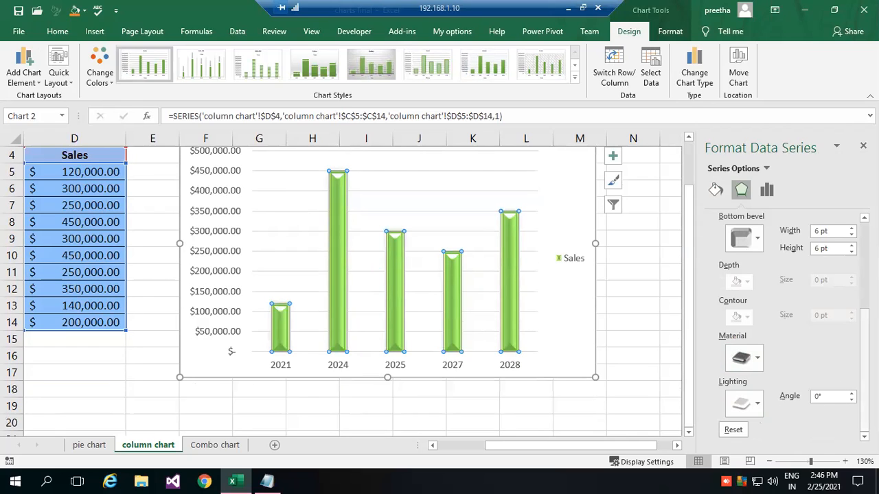
scroll(783, 323, "up", 4)
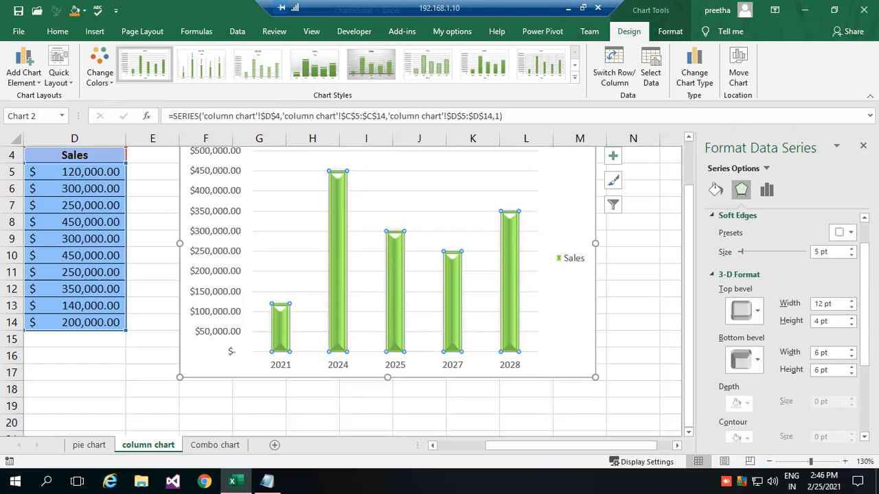
left_click(851, 300)
left_click(852, 300)
scroll(814, 263, "up", 1)
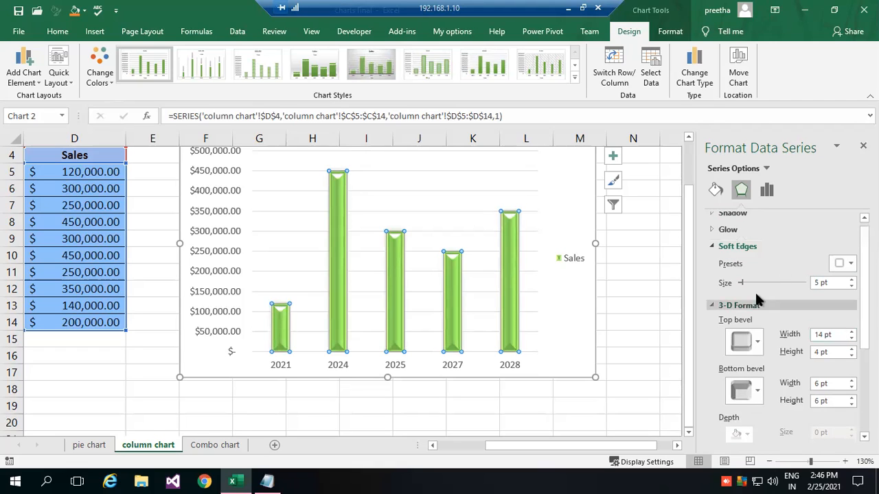
left_click_drag(742, 280, 759, 283)
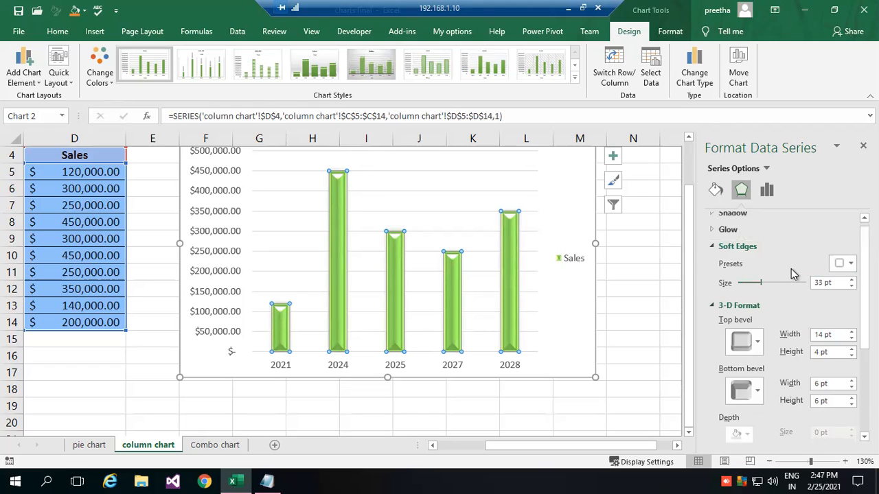
Adjust the sales series gap width to 190%.
scroll(791, 269, "up", 1)
left_click(767, 191)
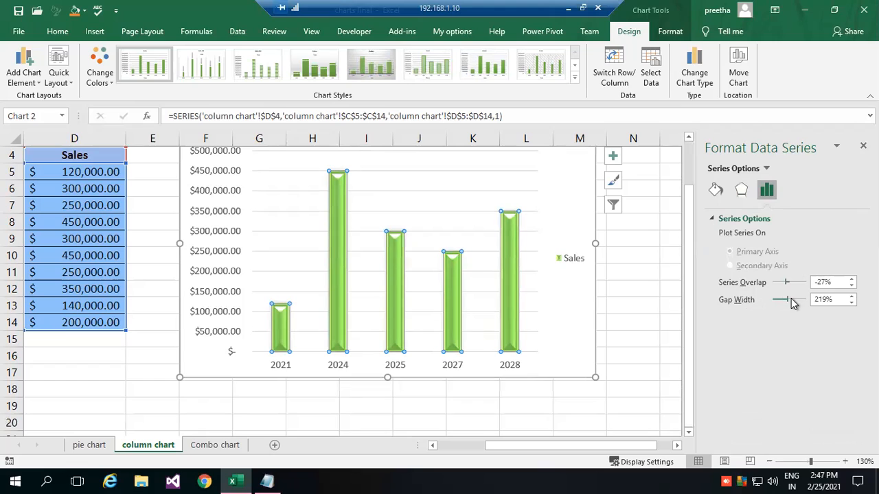
left_click_drag(787, 299, 792, 299)
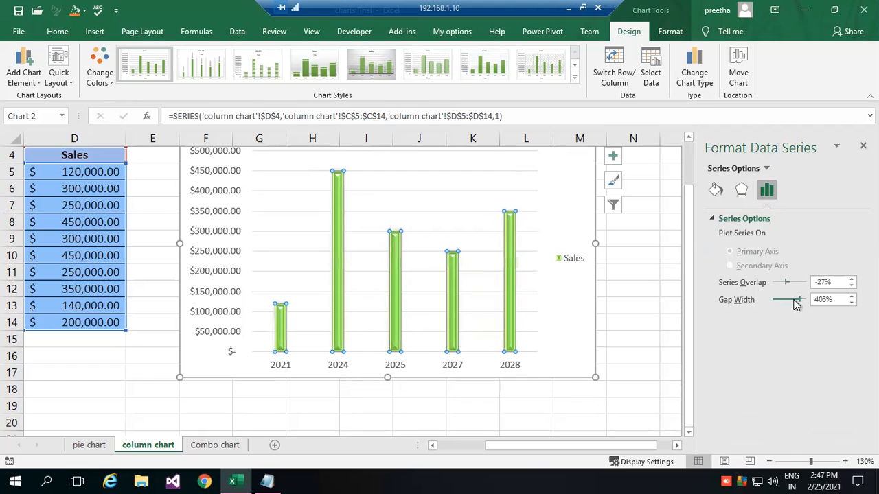
left_click_drag(799, 300, 786, 299)
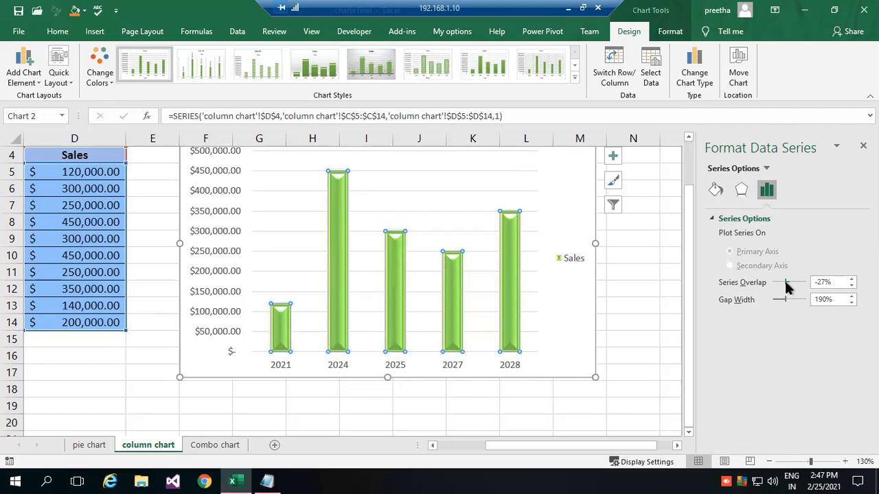
Deselect the chart and examine the finished column formatting.
left_click(712, 218)
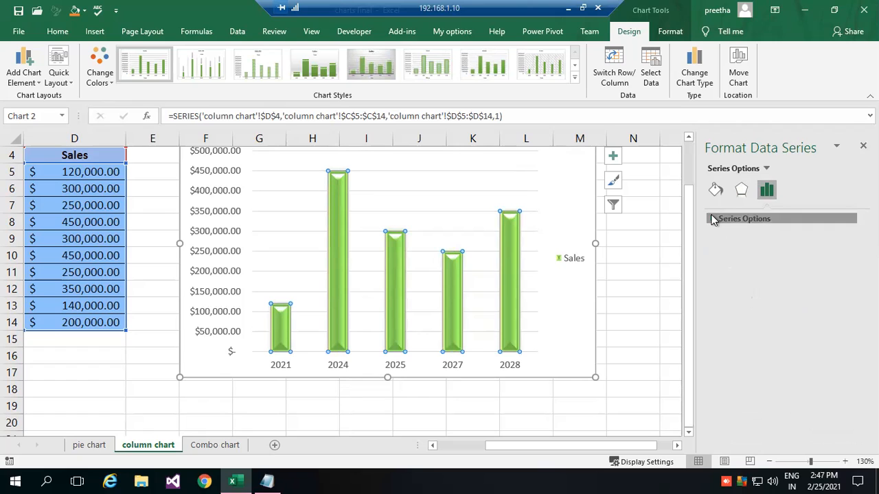
left_click(712, 218)
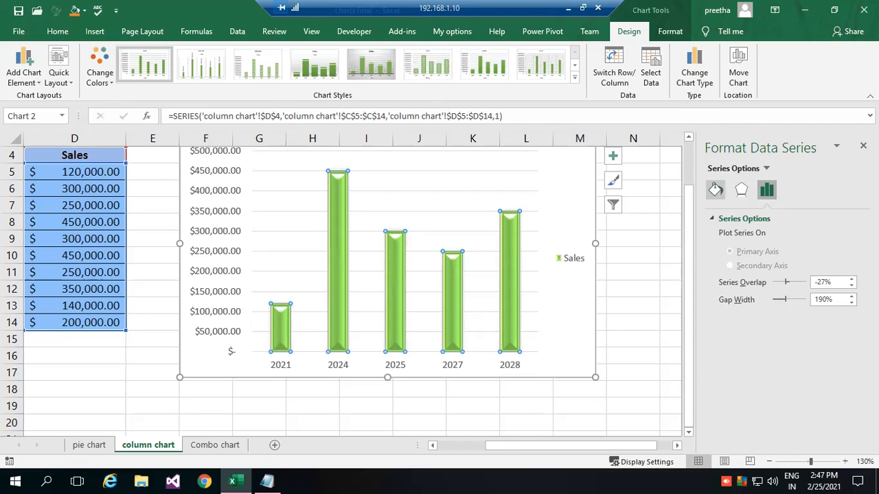
left_click(651, 252)
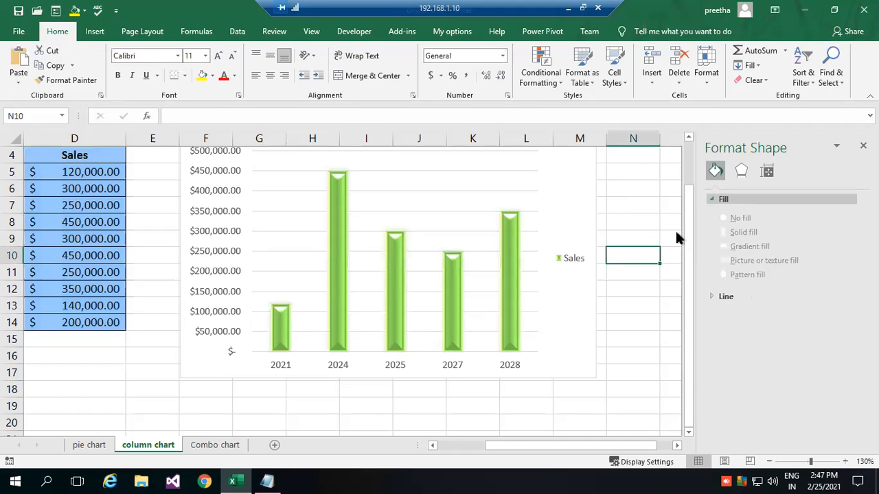
scroll(623, 264, "up", 1)
scroll(592, 293, "down", 2)
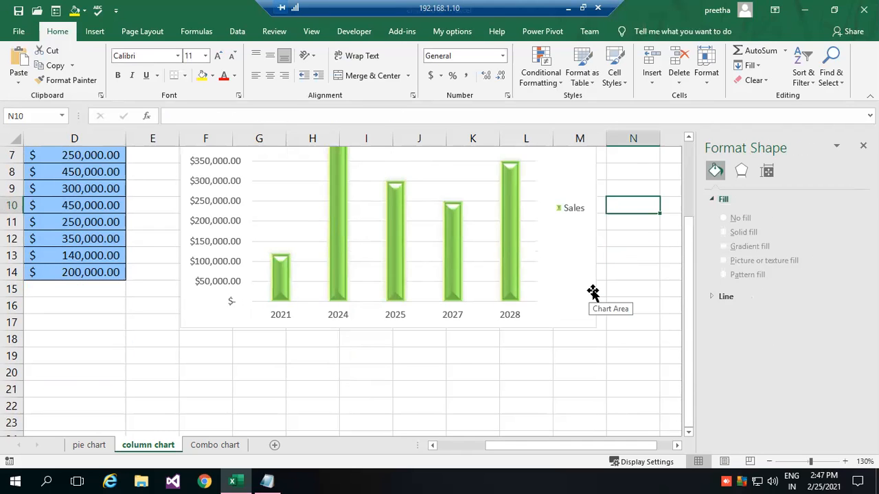
scroll(592, 294, "up", 2)
scroll(592, 293, "down", 2)
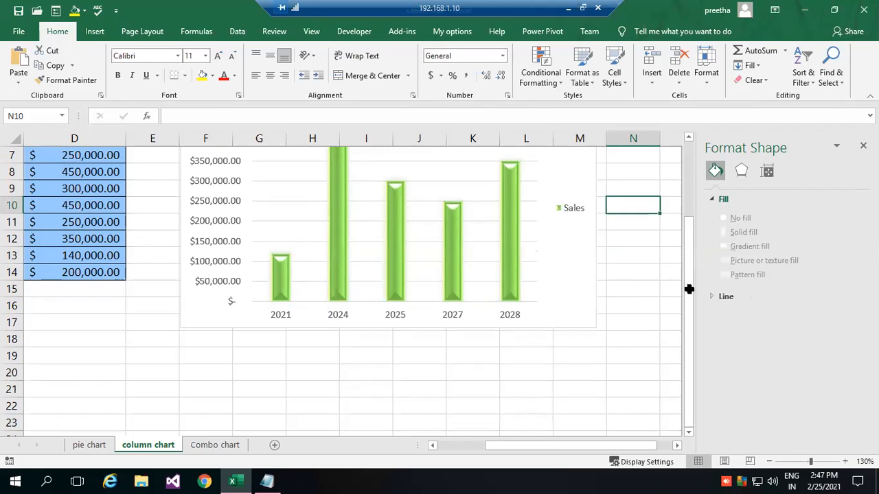
left_click(646, 291)
left_click_drag(688, 294, 678, 213)
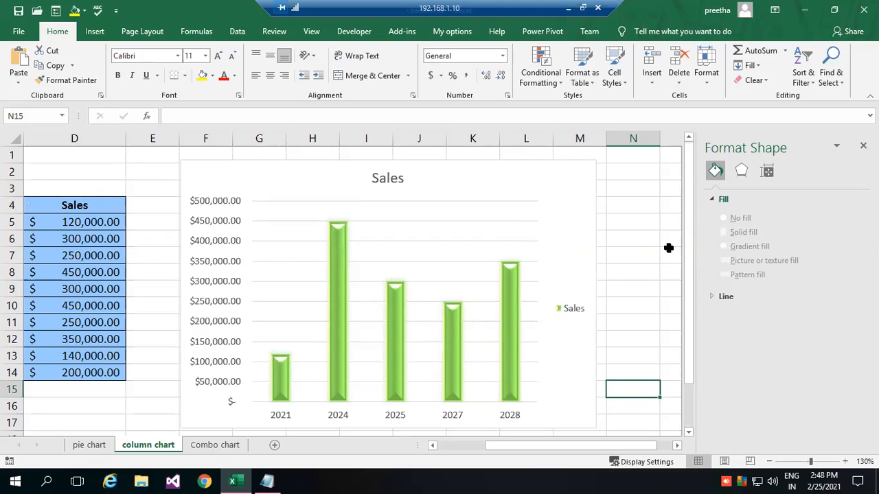
left_click(633, 240)
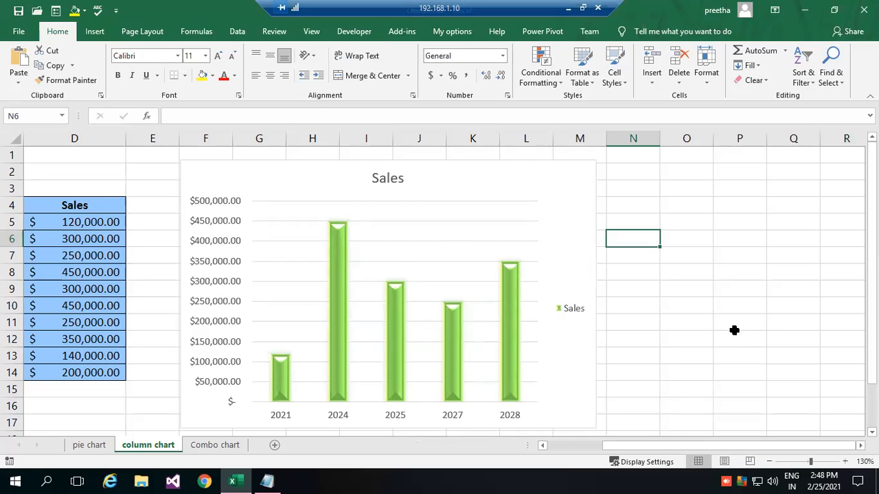
left_click(736, 322)
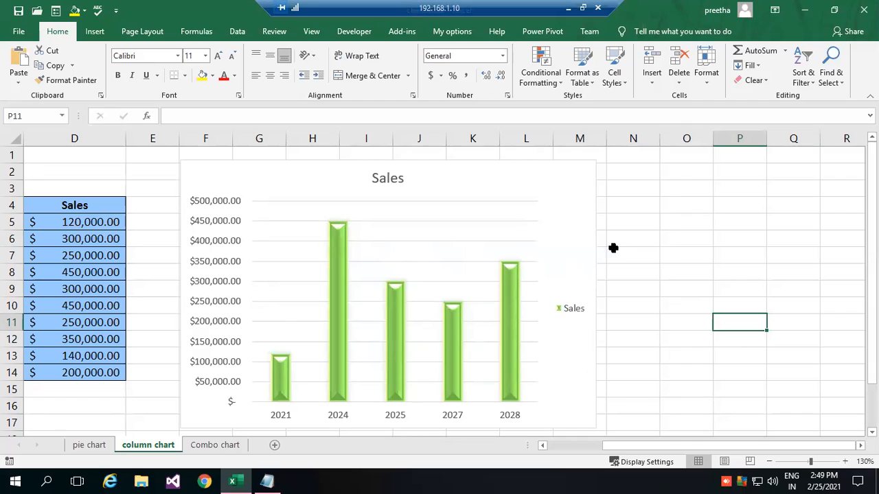
left_click(591, 209)
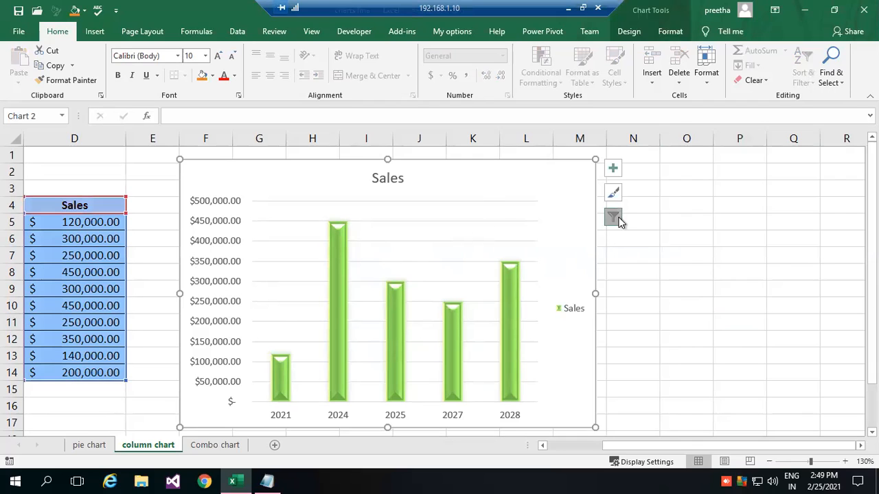
left_click(615, 219)
left_click(657, 282)
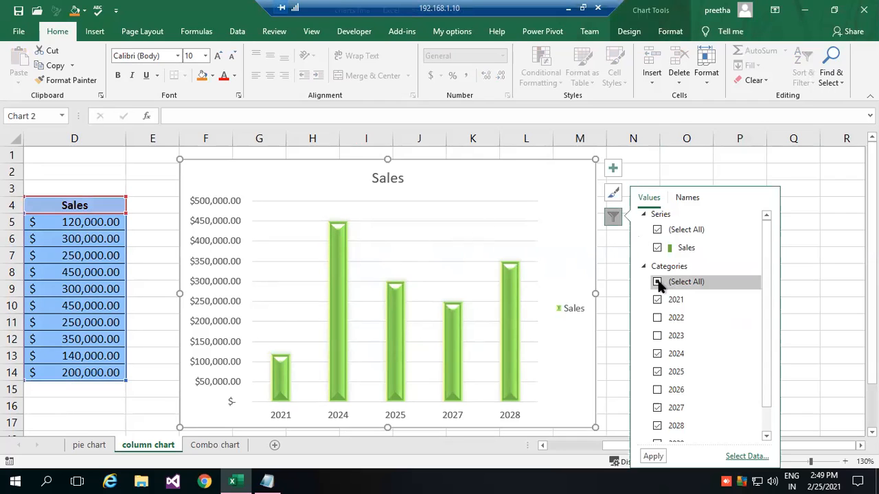
left_click(657, 281)
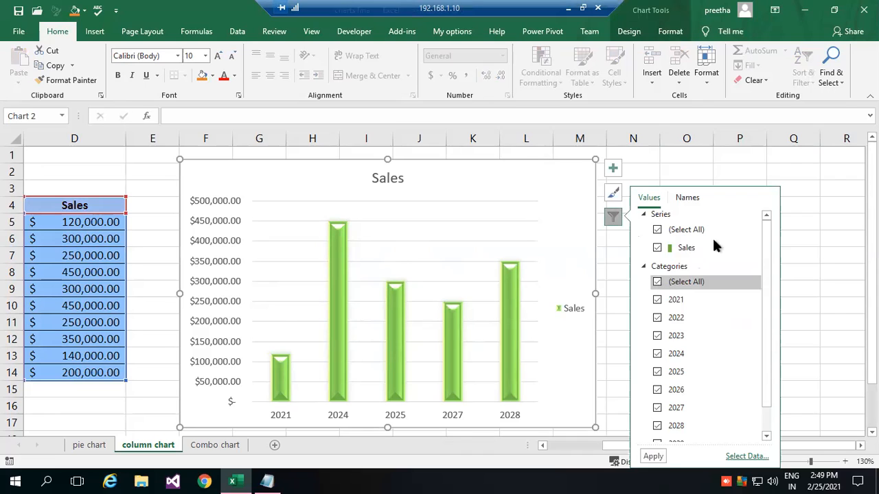
left_click(814, 200)
Show all years from 2021 to 2030 in the chart by selecting every category in the chart filter.
left_click(494, 210)
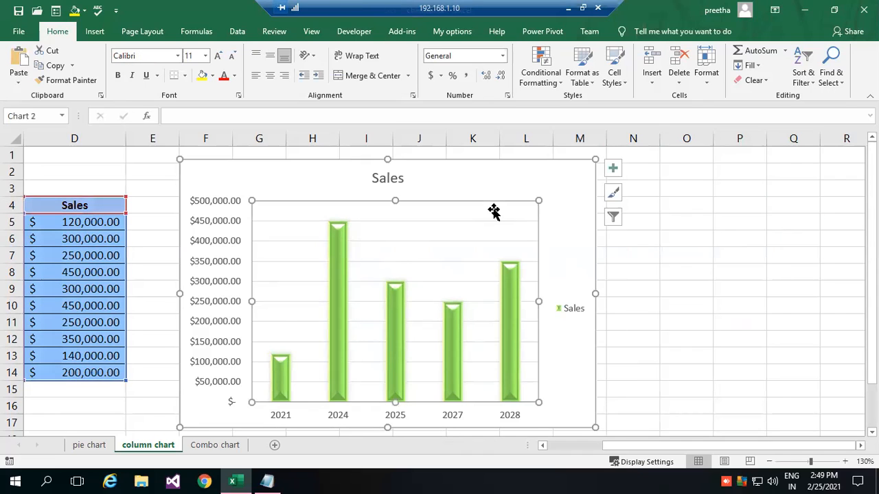
left_click(615, 221)
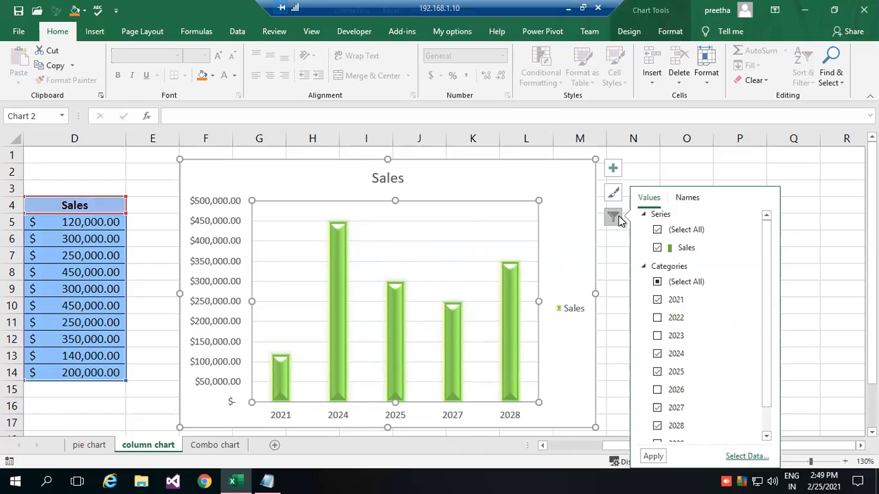
left_click(658, 282)
left_click(655, 280)
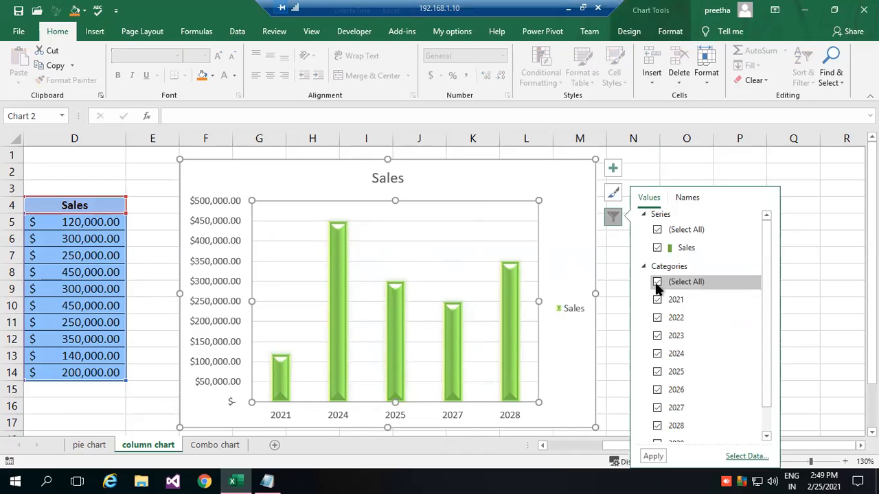
left_click(653, 456)
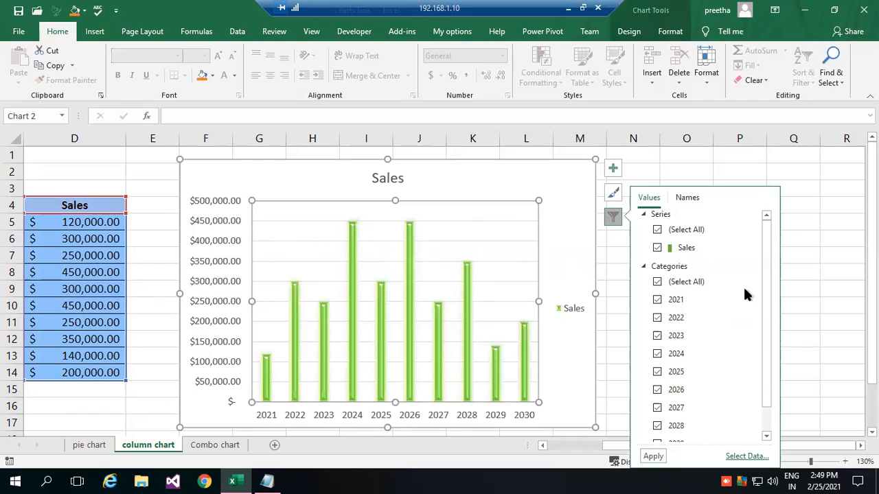
left_click(796, 178)
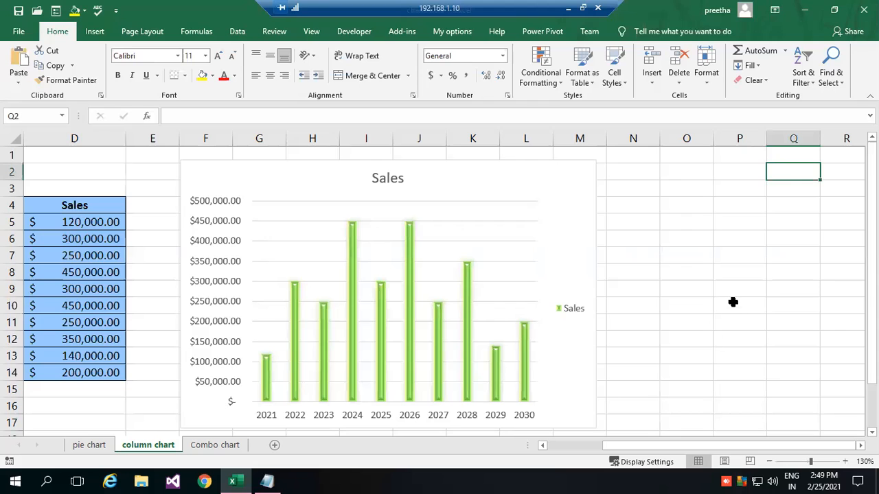
Change the sales chart's type to a clustered bar chart with each year as its own series.
scroll(731, 304, "down", 1)
scroll(731, 304, "up", 1)
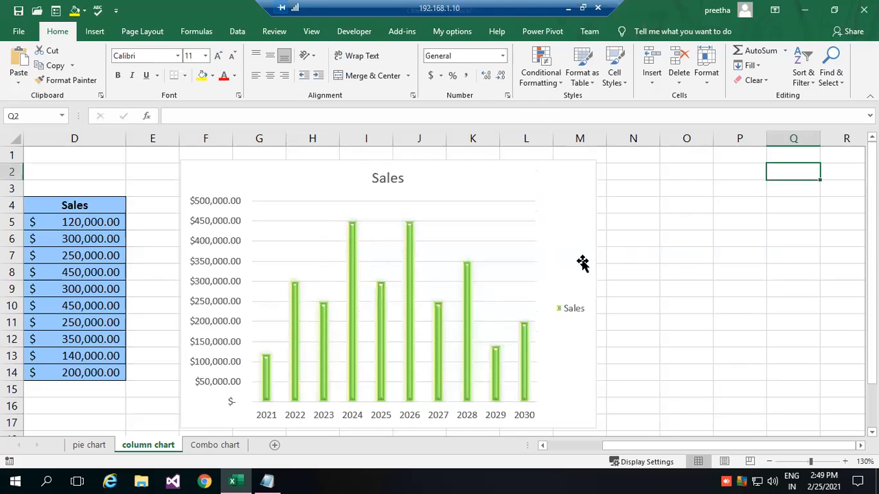
left_click(411, 248)
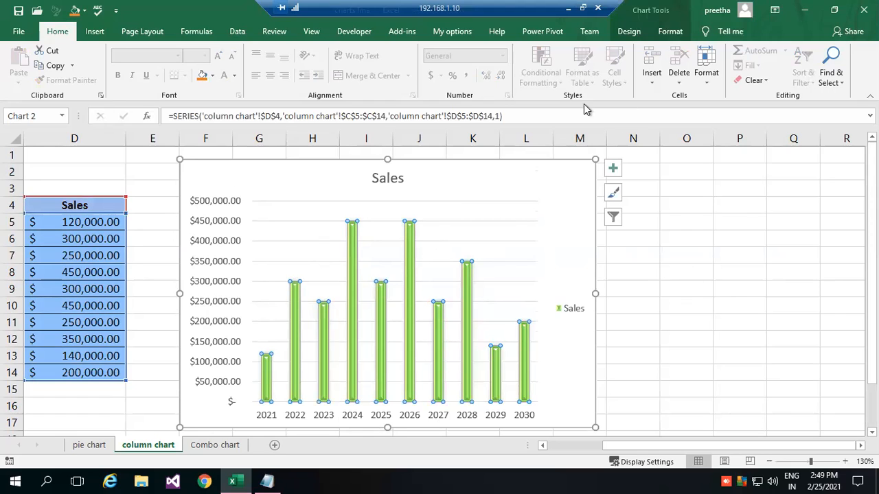
left_click(631, 32)
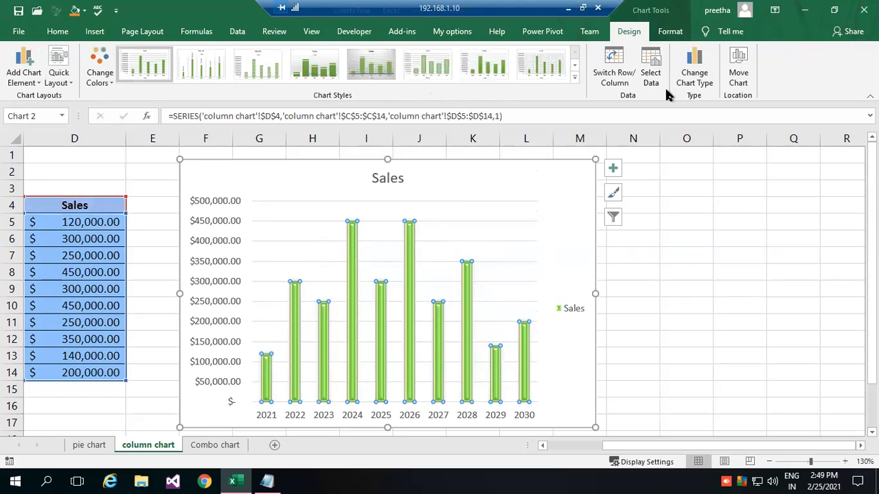
left_click(695, 77)
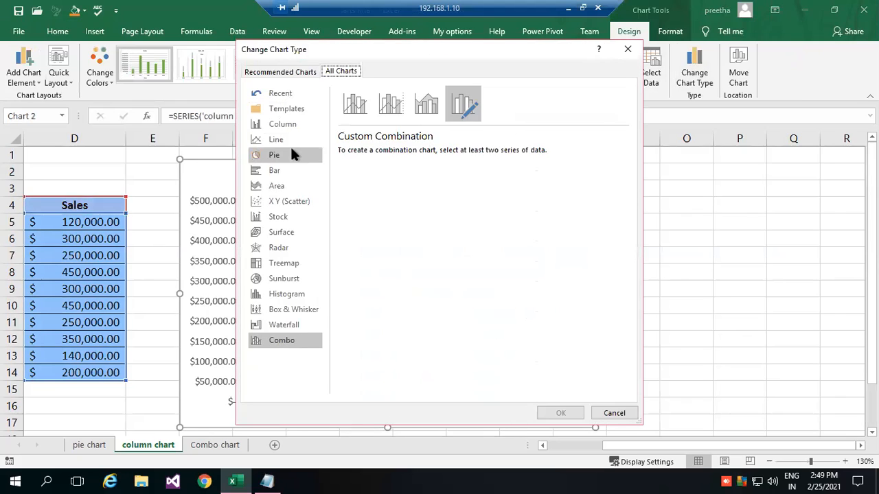
left_click(286, 171)
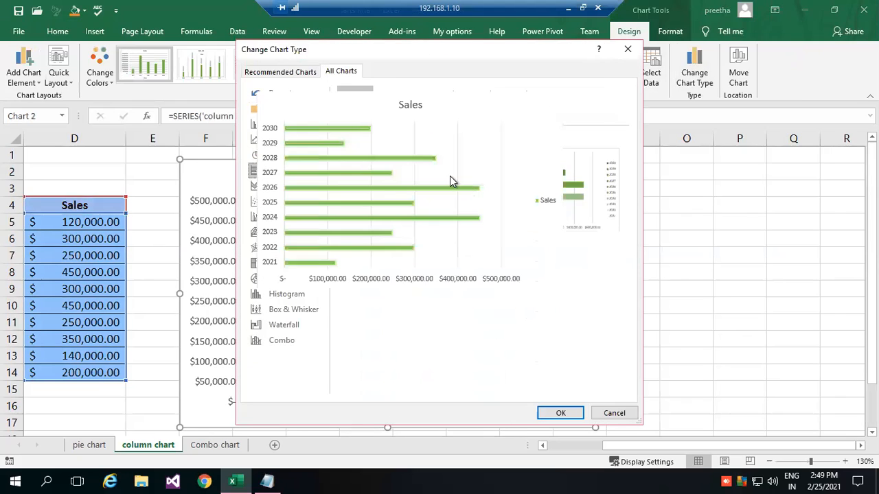
left_click(556, 202)
left_click(560, 412)
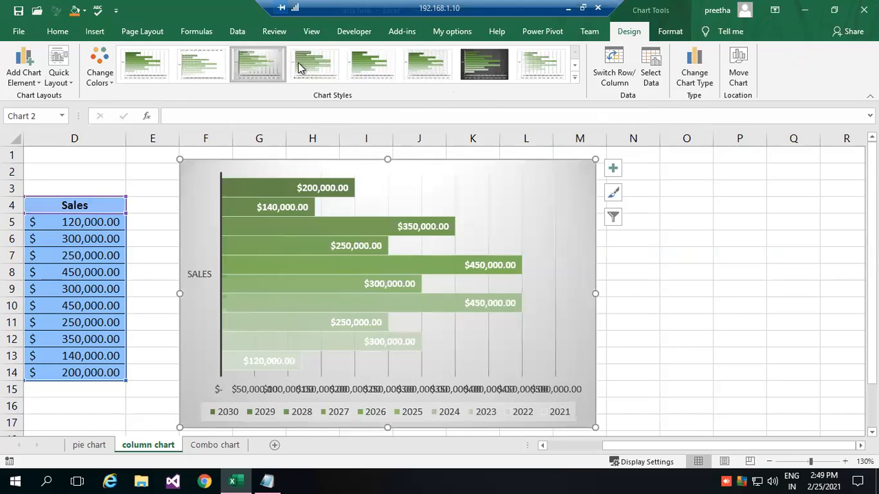
Try several chart styles on the bar chart and apply the light gradient style from the gallery's last row.
left_click(389, 62)
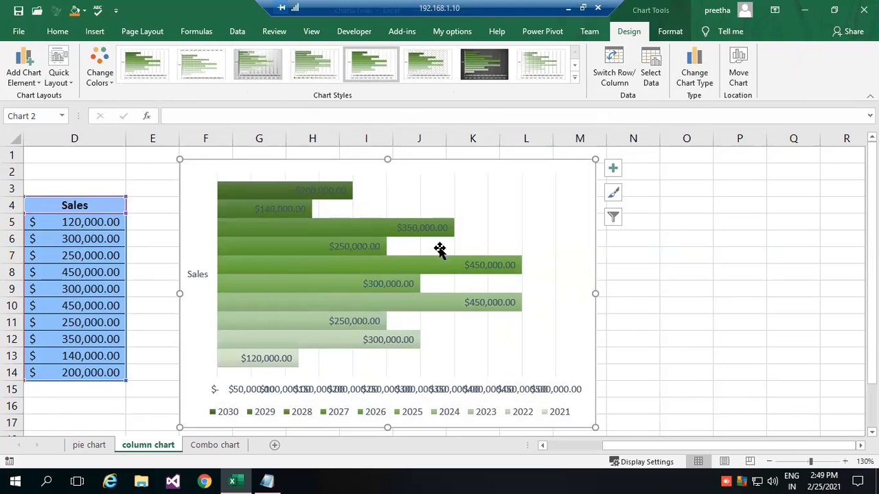
scroll(595, 351, "down", 1)
scroll(478, 300, "up", 1)
left_click(574, 78)
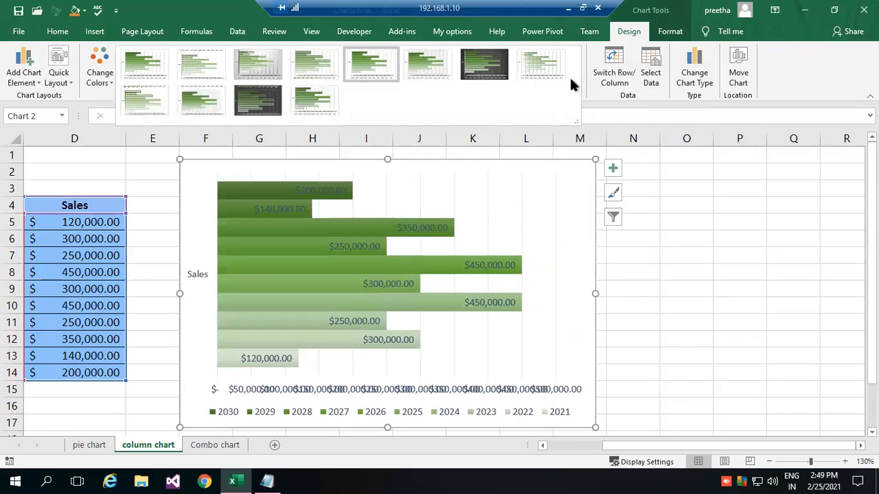
left_click(303, 99)
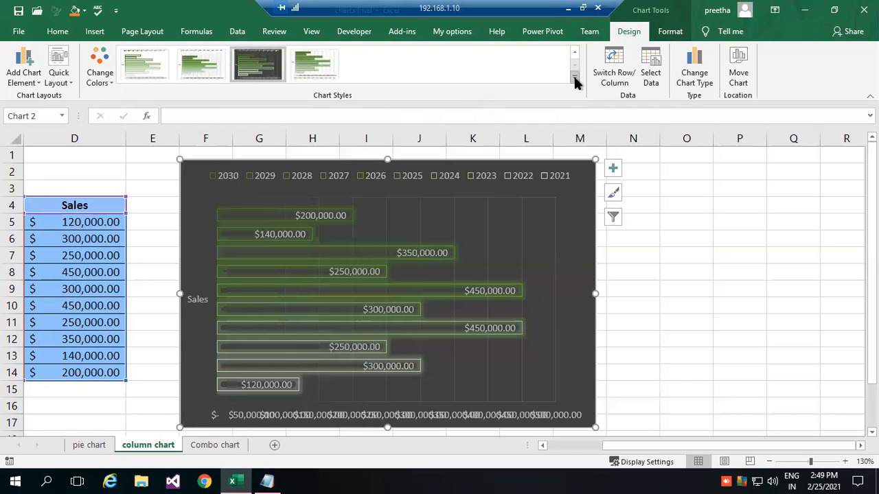
left_click(574, 77)
left_click(308, 104)
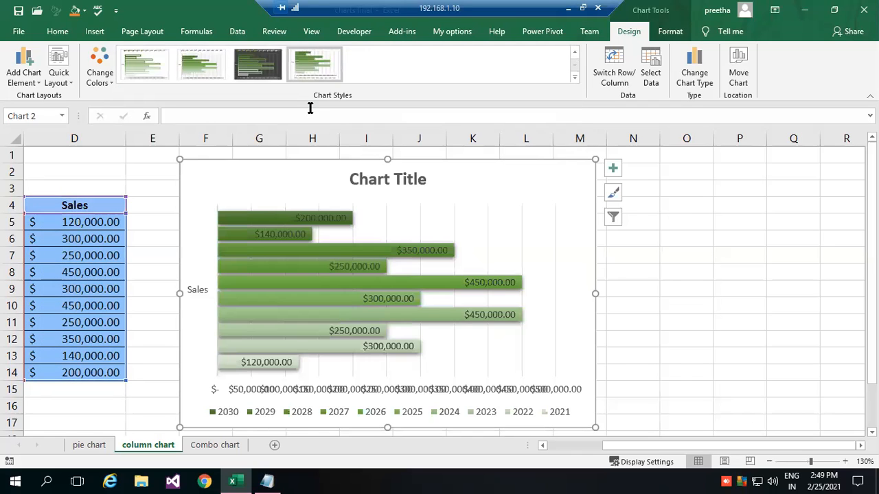
Enlarge the bar chart by extending its right and bottom edges.
left_click_drag(595, 293, 676, 306)
scroll(517, 389, "down", 1)
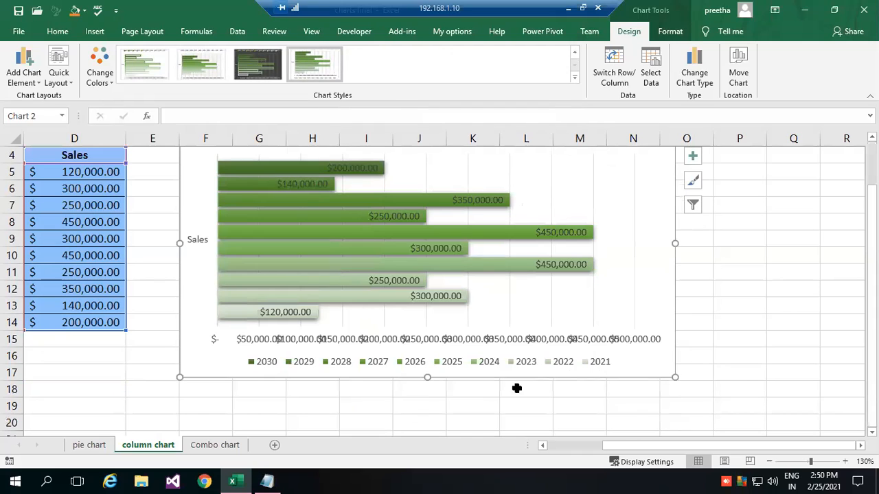
left_click_drag(427, 377, 441, 410)
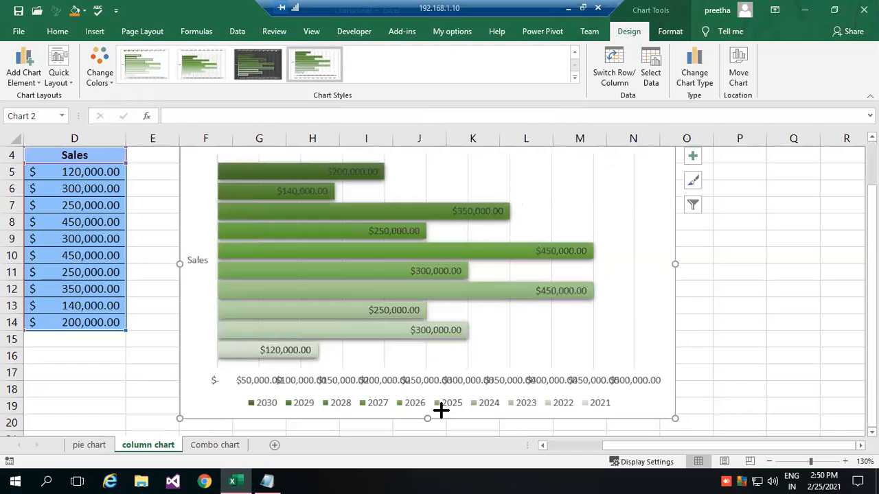
left_click_drag(677, 264, 755, 276)
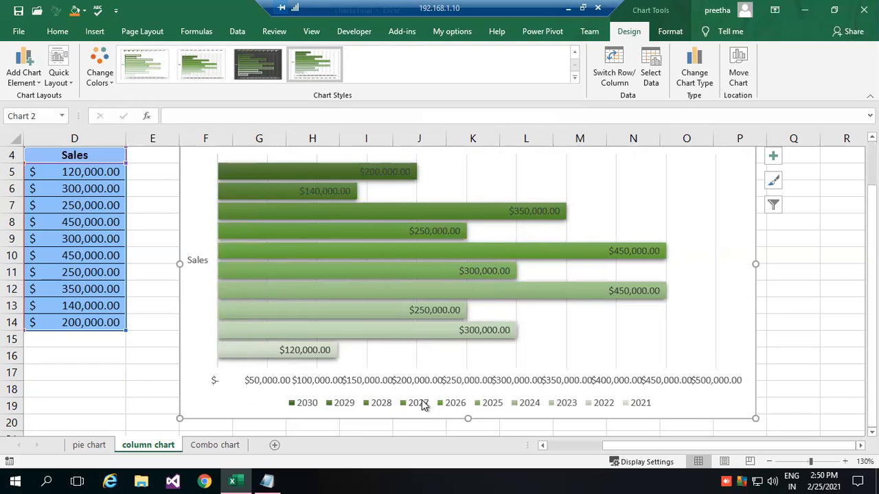
Select the legend and the bars to inspect the bar chart's elements.
left_click(354, 404)
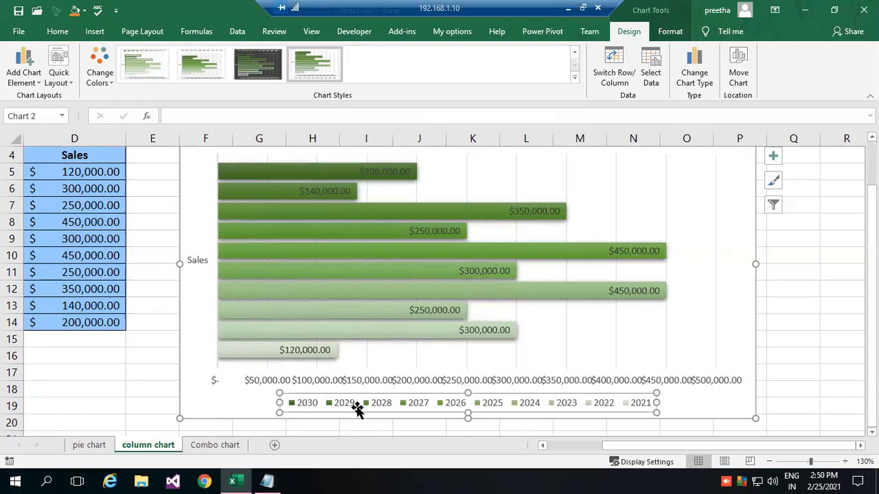
scroll(801, 351, "up", 1)
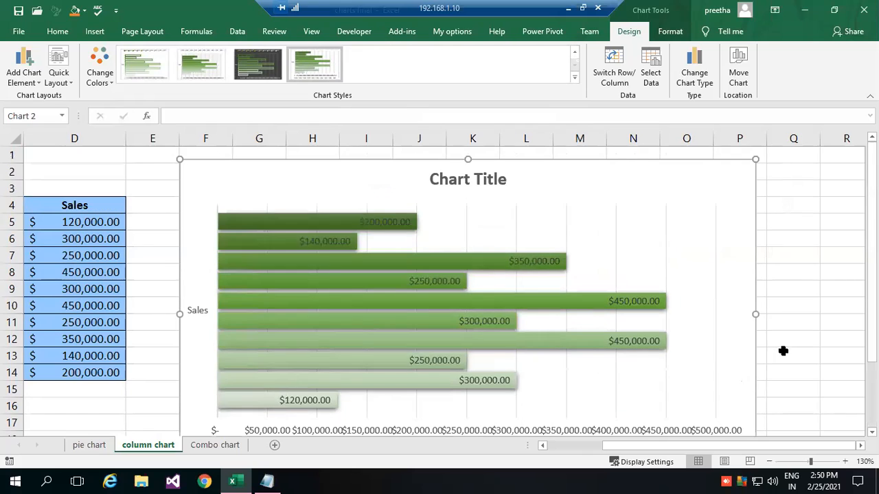
scroll(776, 348, "down", 1)
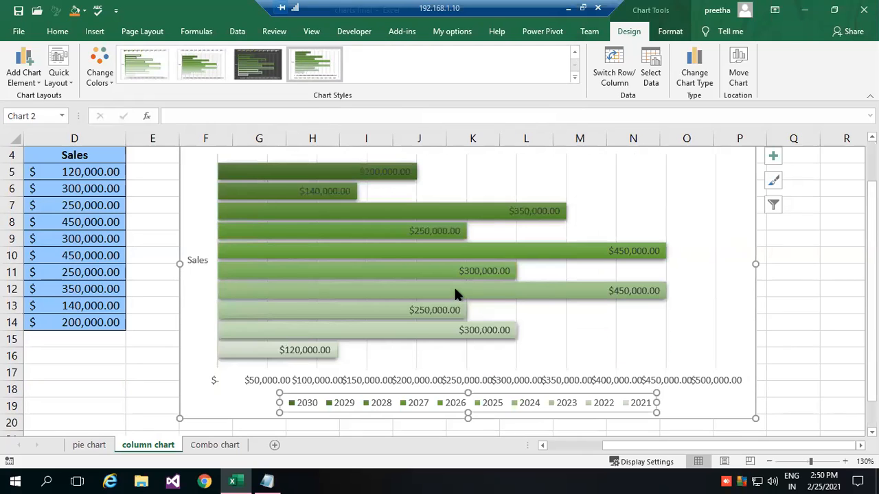
left_click(256, 253)
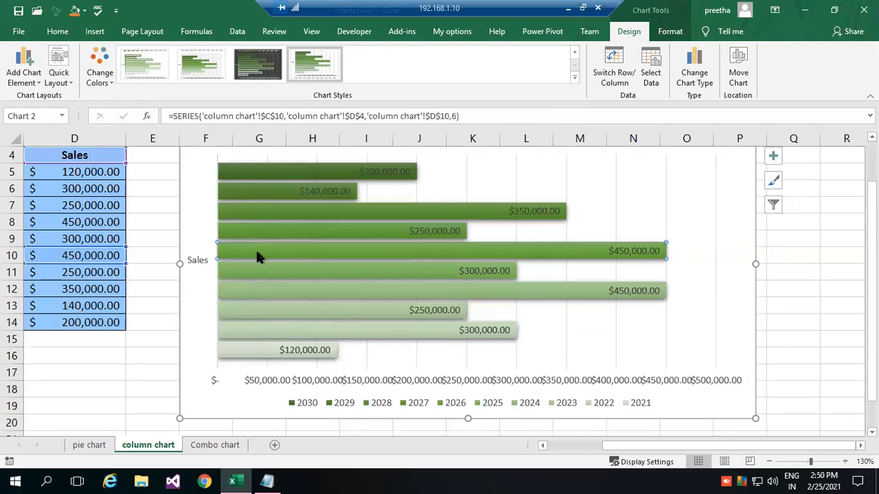
left_click(268, 354)
left_click(360, 251)
mouse_move(368, 277)
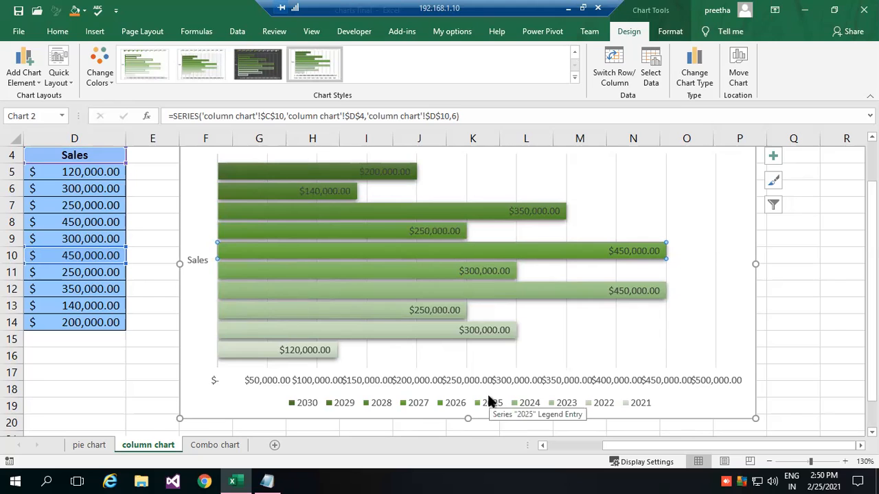
left_click(812, 311)
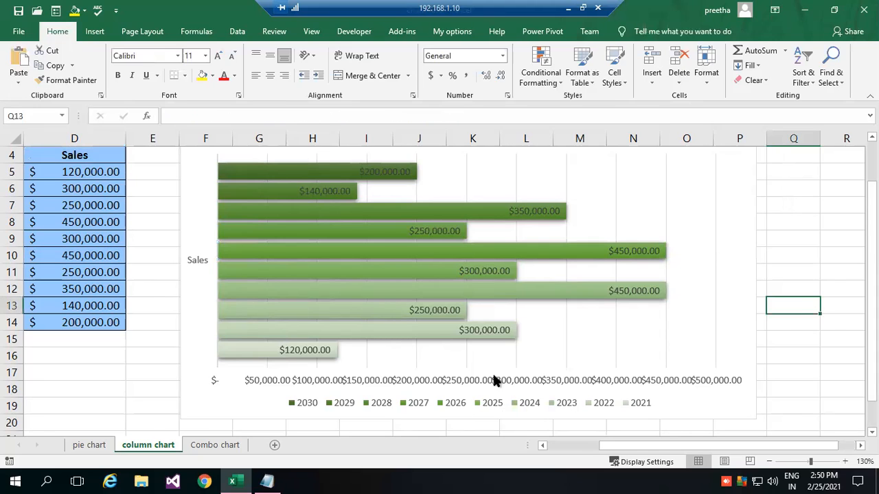
Switch to Notepad to review the list of chart topics, then return to the workbook.
left_click(110, 379)
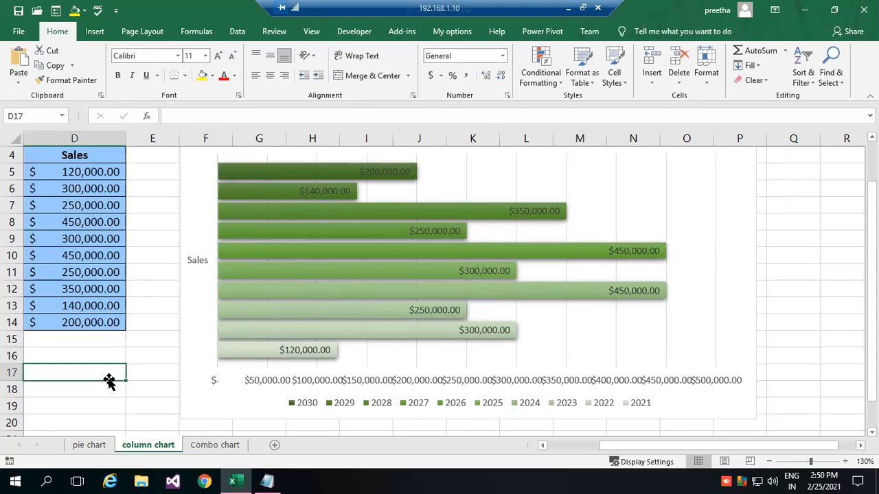
left_click(267, 481)
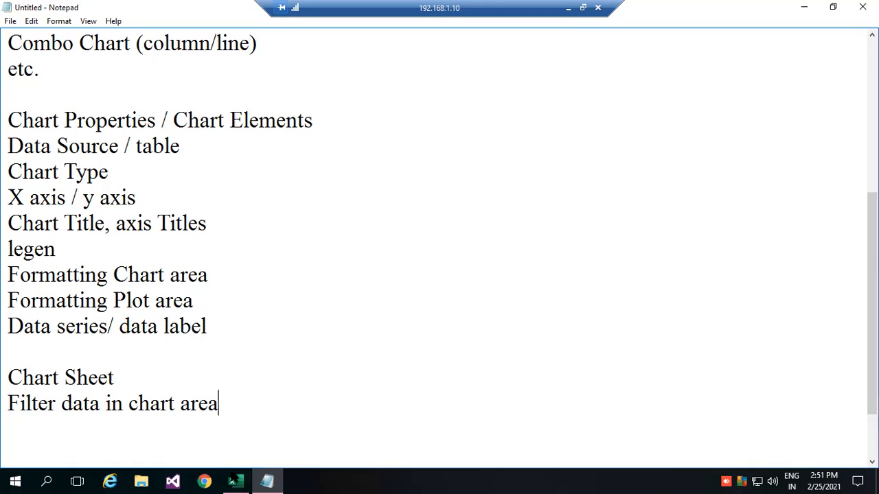
left_click(235, 481)
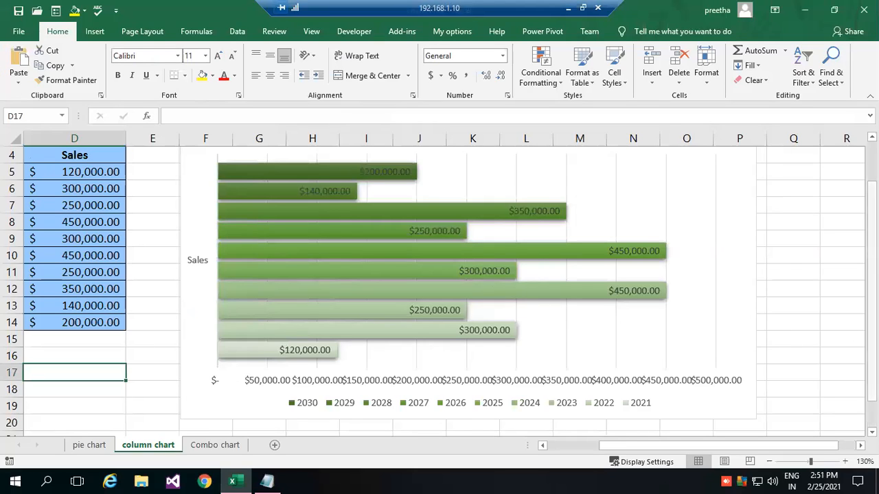
scroll(823, 375, "down", 1)
scroll(799, 431, "down", 1)
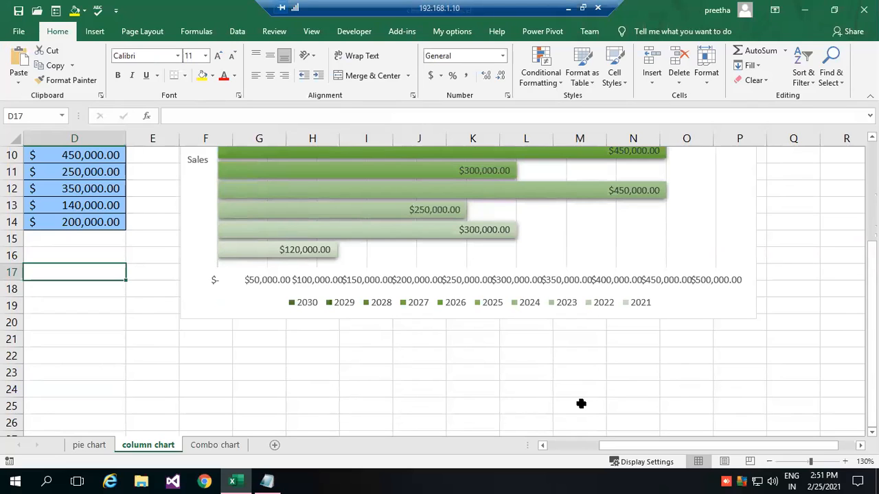
Delete the existing revenue and expenses chart on the Combo chart sheet.
left_click(196, 447)
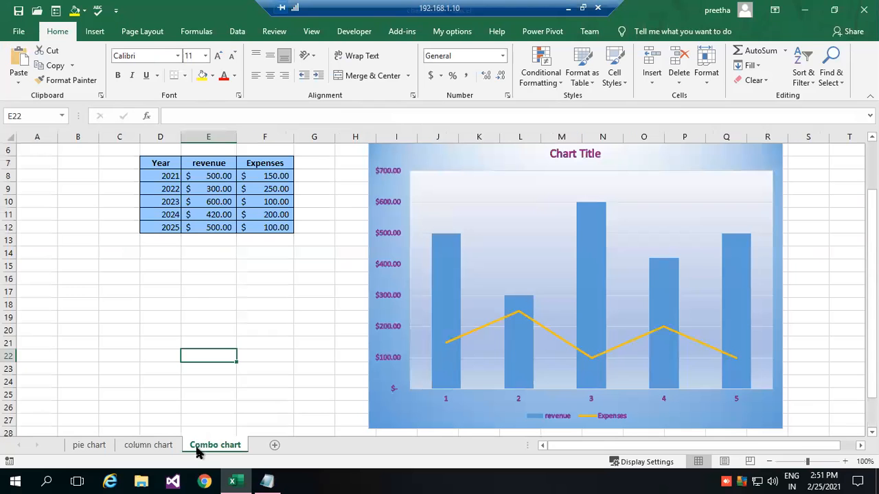
left_click(446, 159)
key("Delete")
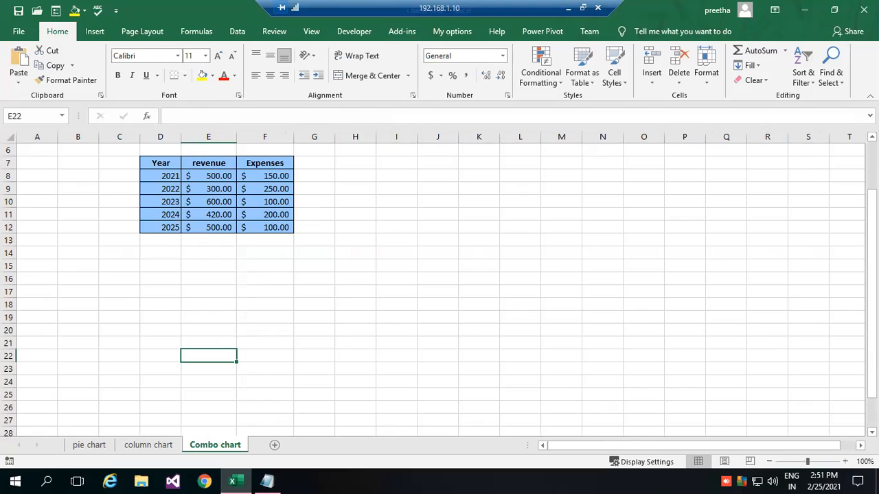
left_click(337, 279)
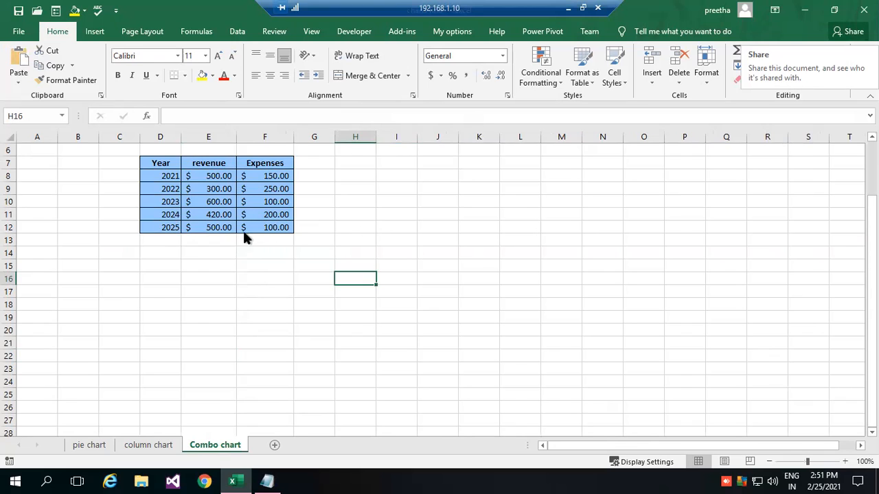
Insert a clustered column chart from the Year, revenue and Expenses table and move it beside the data.
left_click(846, 461)
left_click(846, 461)
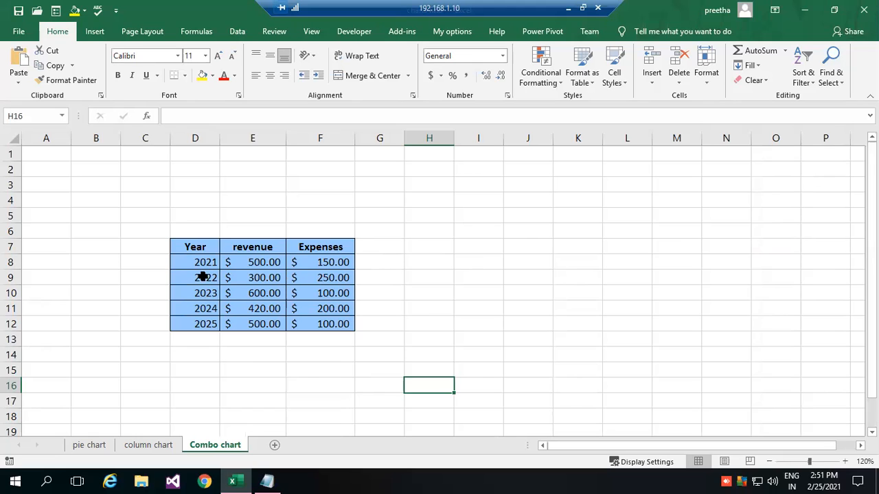
left_click_drag(198, 244, 316, 324)
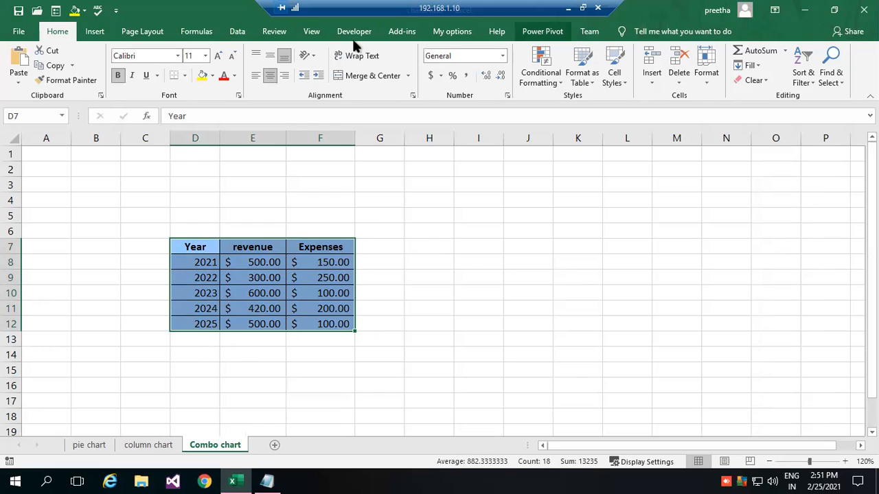
left_click(94, 32)
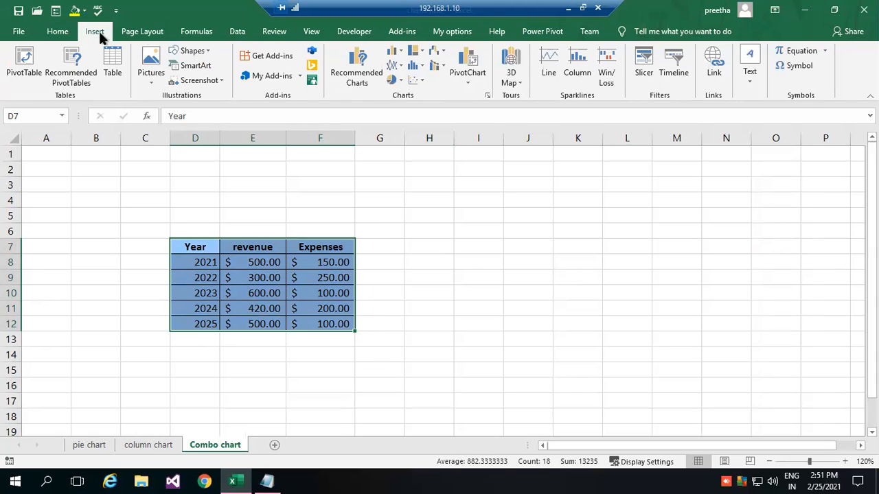
left_click(487, 96)
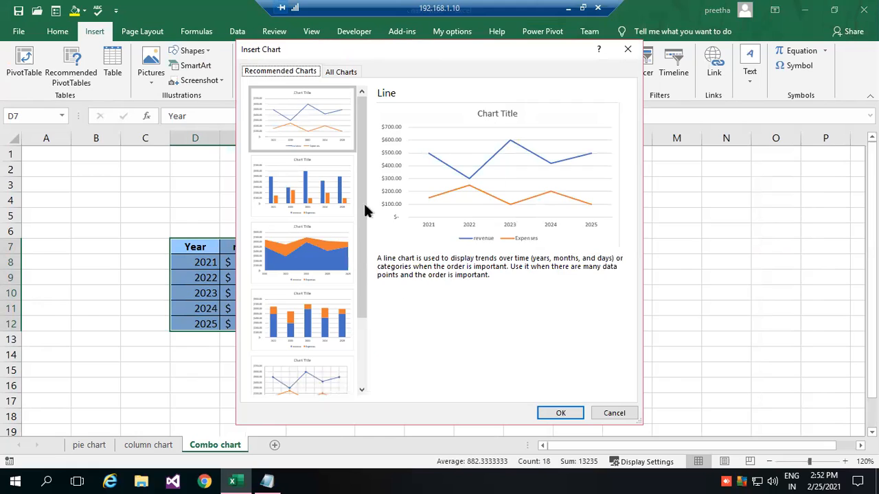
left_click(337, 184)
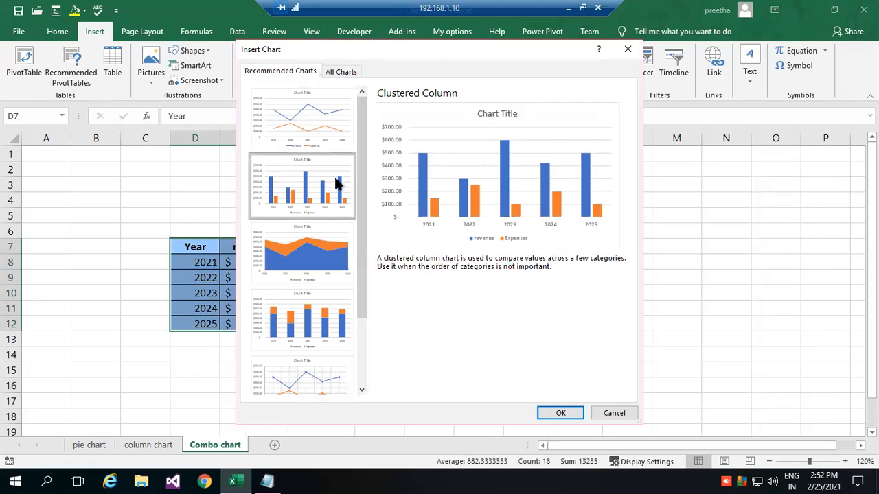
left_click(569, 412)
left_click_drag(359, 196, 491, 179)
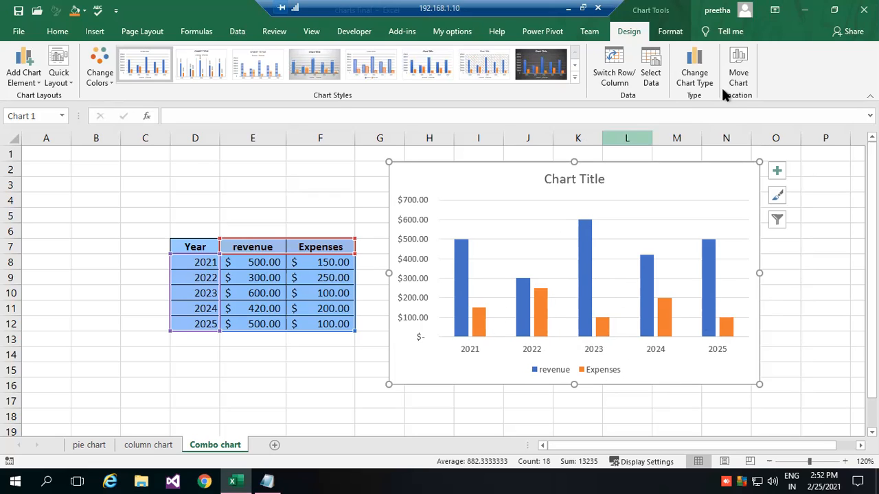
Change the chart type to a Combo chart with revenue as clustered columns and Expenses as a line.
left_click(694, 77)
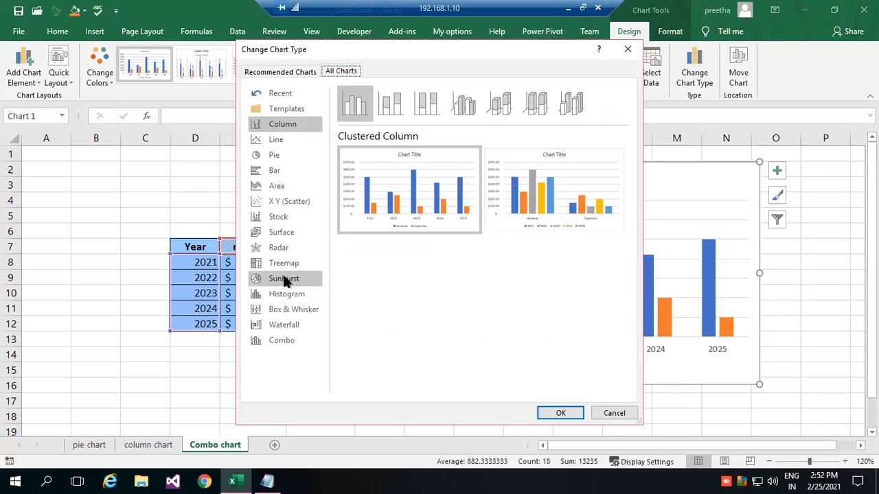
left_click(292, 349)
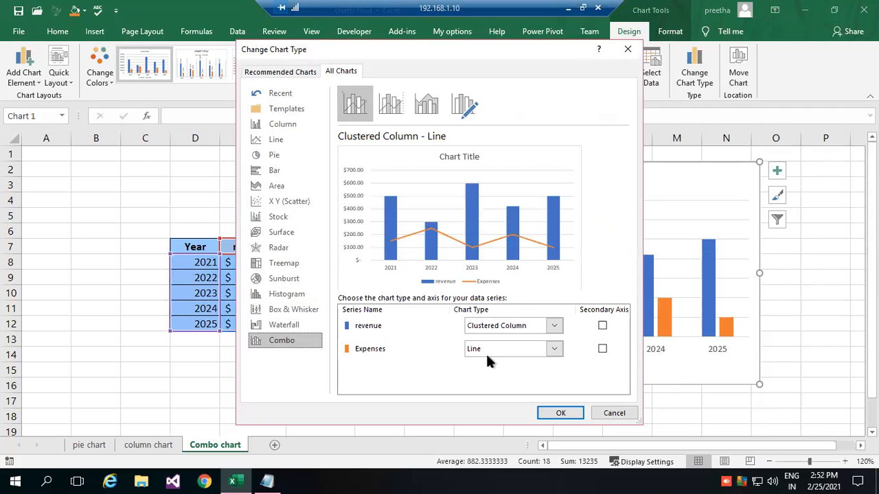
left_click(567, 412)
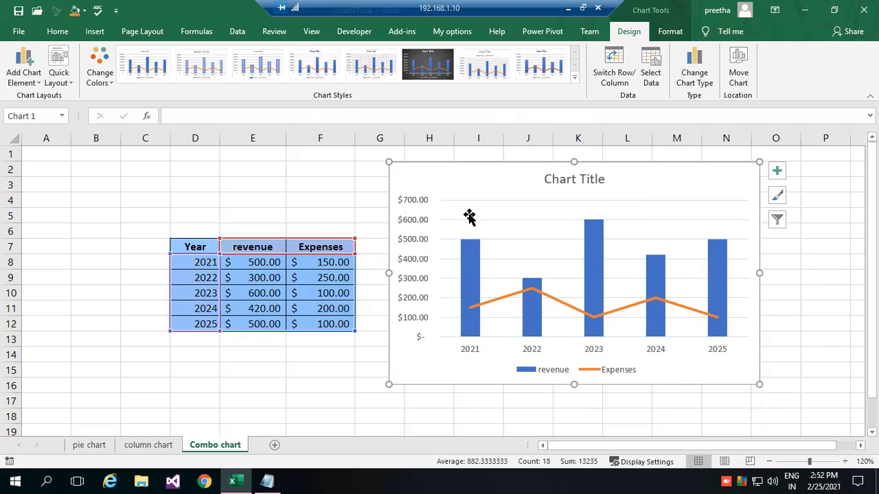
Enlarge the combo chart by extending its bottom-right corner.
mouse_move(468, 307)
mouse_move(532, 292)
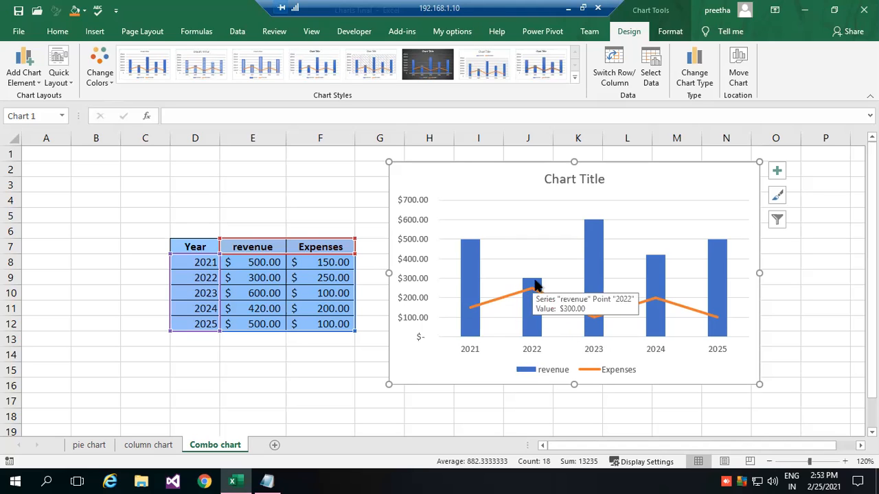
mouse_move(593, 321)
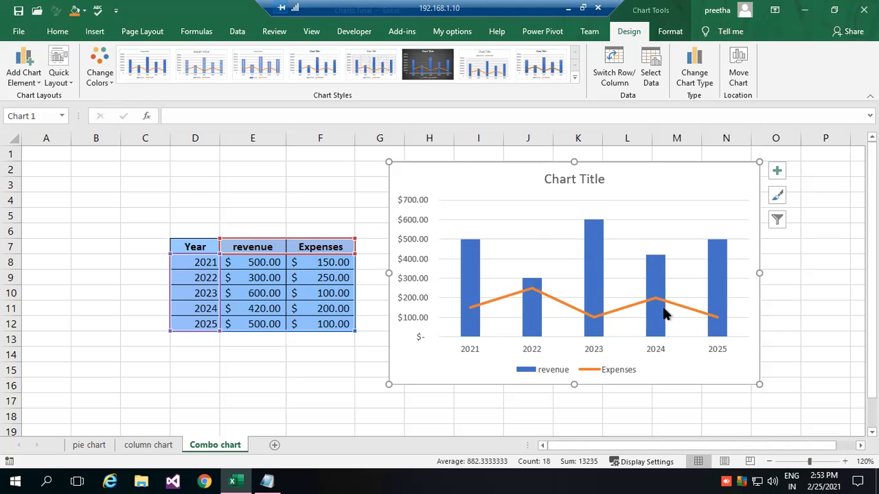
mouse_move(722, 331)
left_click_drag(760, 384, 797, 408)
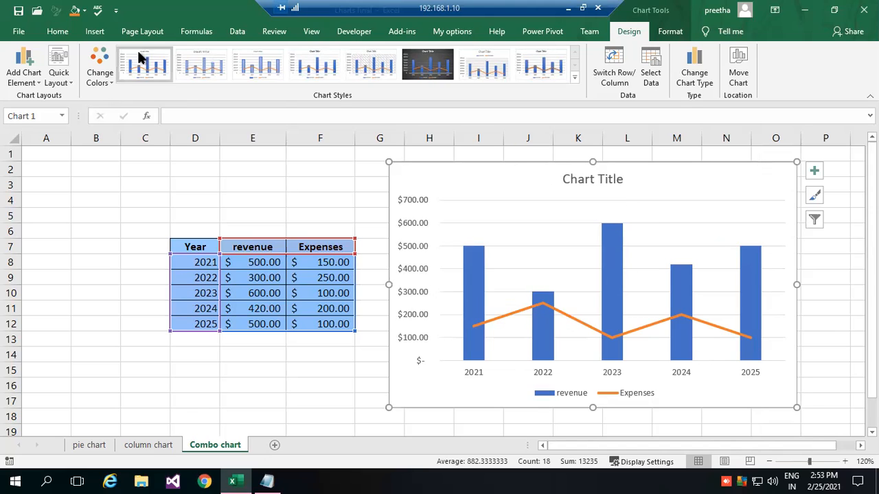
Switch the chart's rows and columns three times, then undo all three switches.
left_click(619, 83)
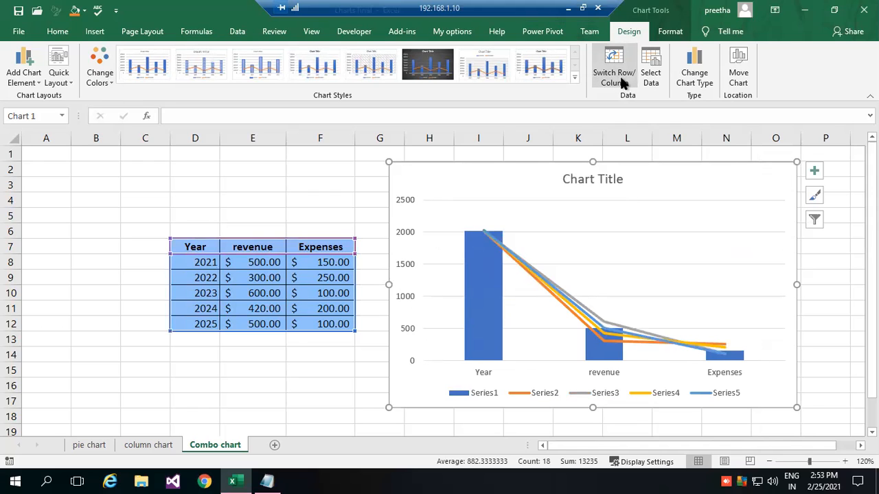
left_click(622, 82)
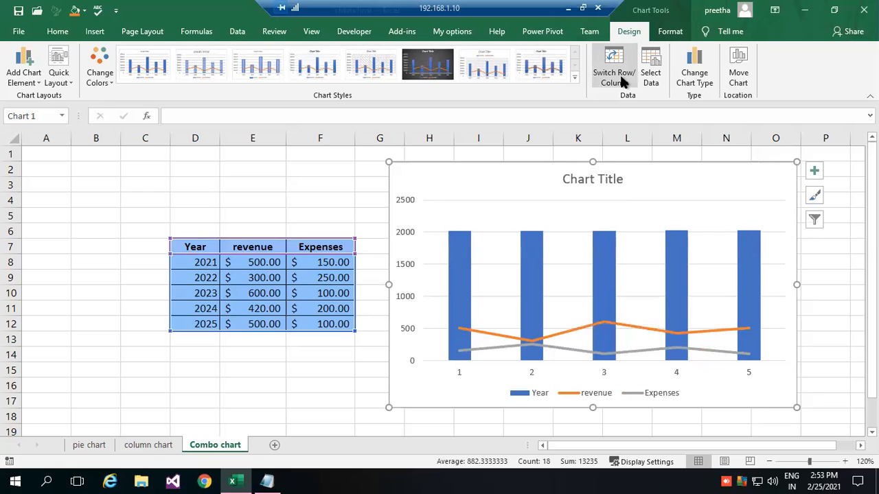
left_click(622, 82)
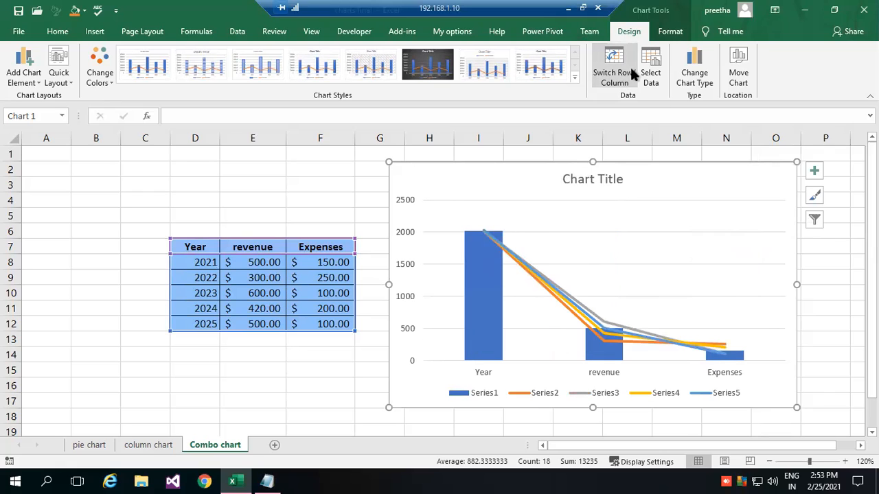
key("ctrl+z")
key("ctrl+z")
key("ctrl+z")
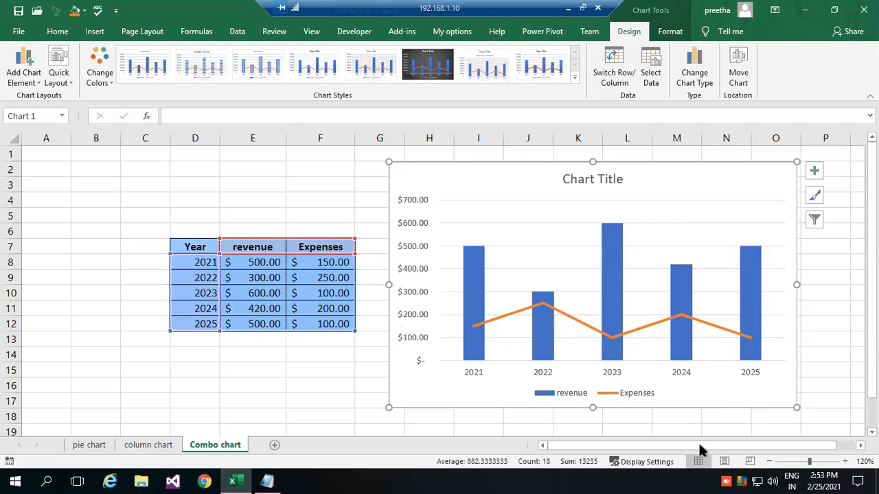
Open the chart's data source, try switching rows and columns there, then cancel the dialog.
left_click(656, 66)
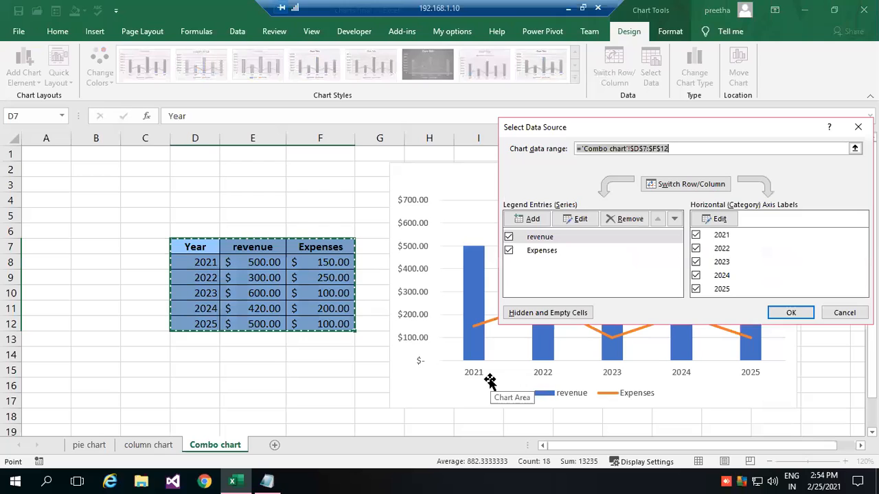
left_click(682, 185)
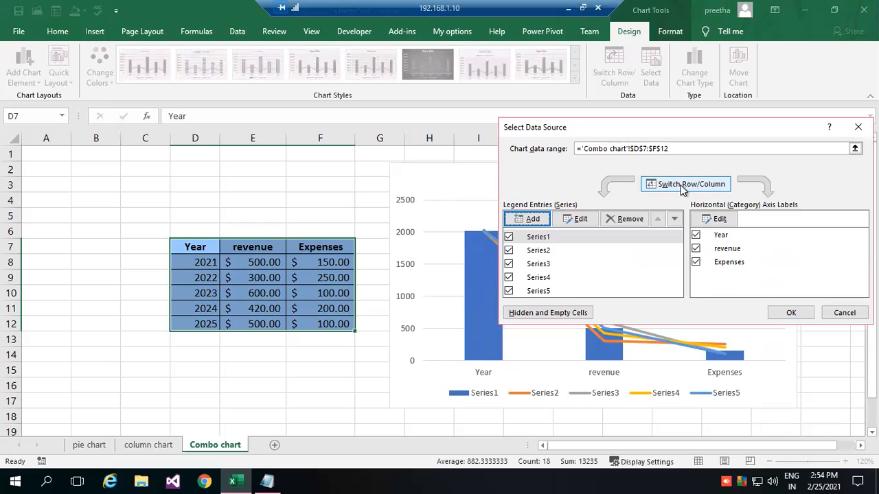
left_click(682, 185)
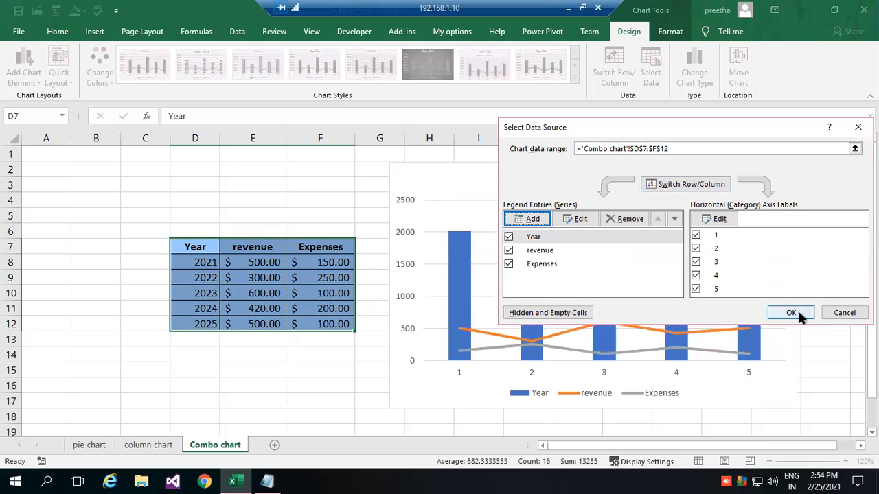
left_click(534, 241)
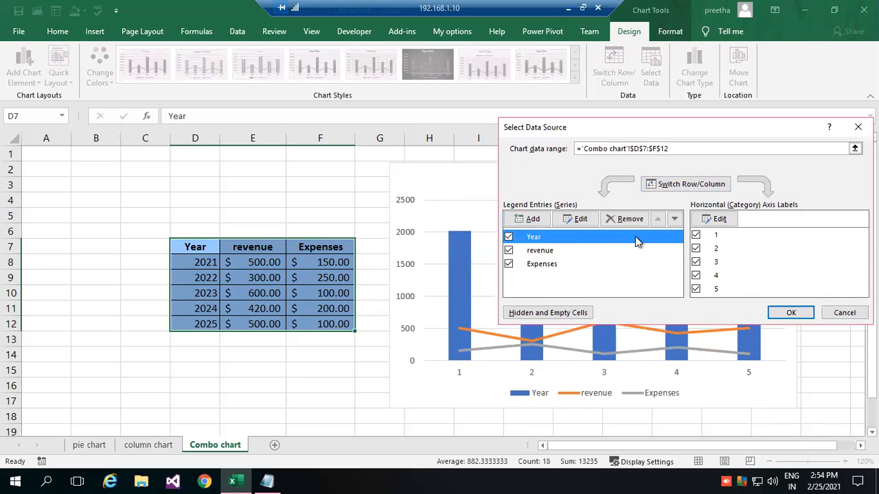
left_click(668, 186)
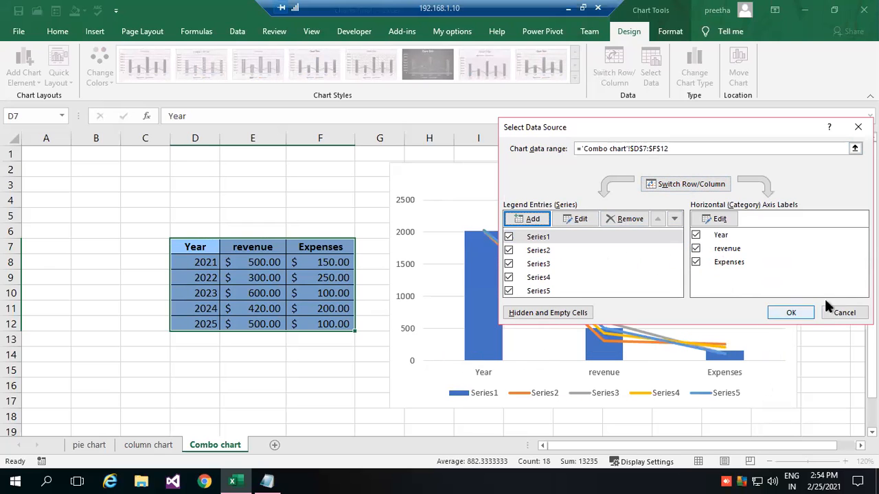
left_click(844, 313)
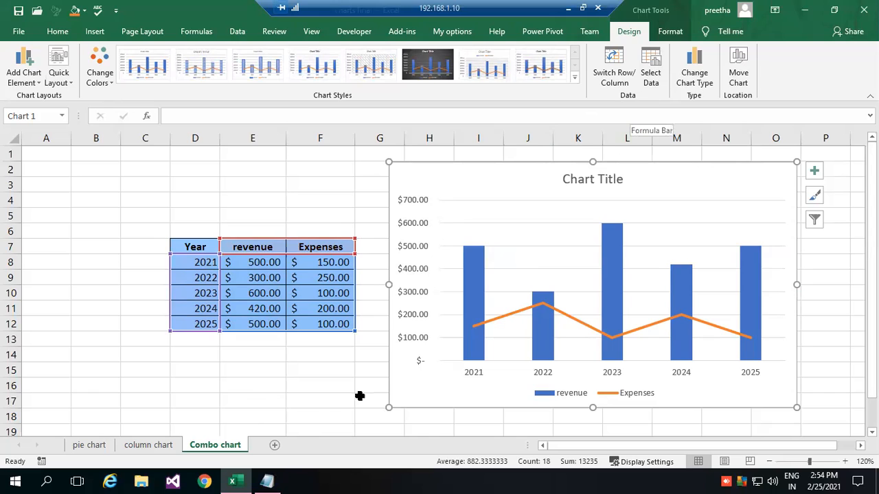
Add a new sheet and enter the column headers Overs in B2 and Runs in C2.
left_click(274, 445)
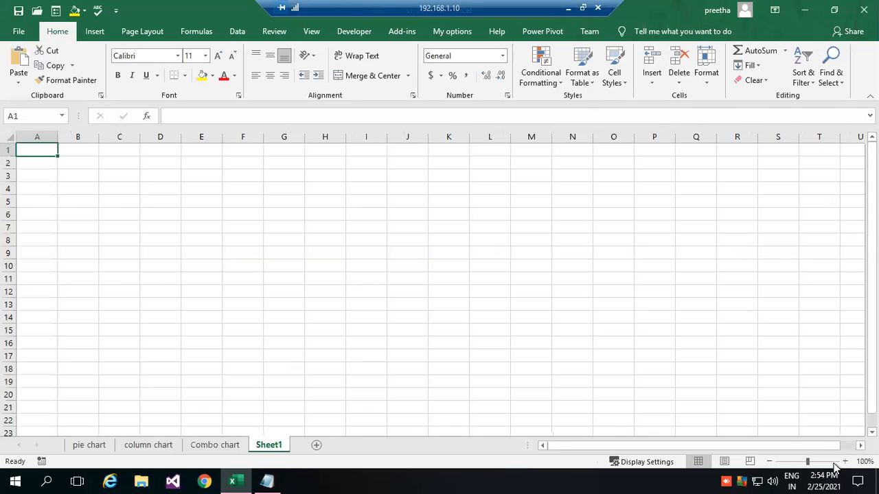
left_click(839, 461)
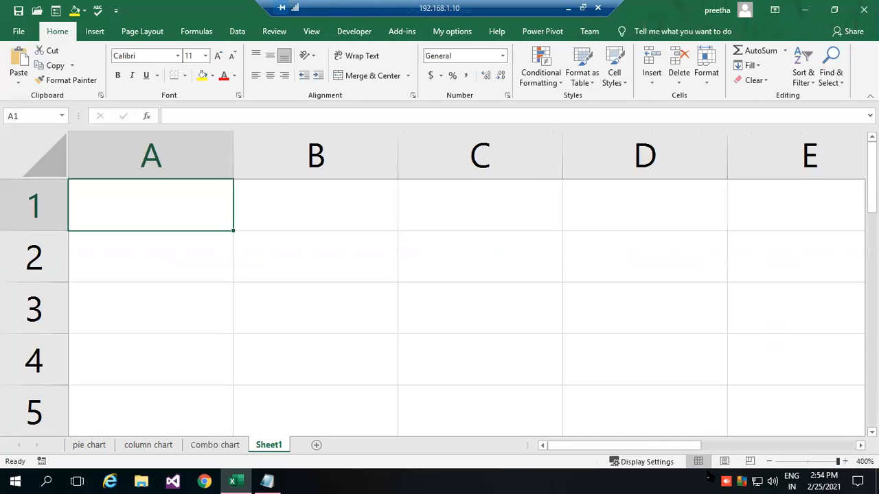
left_click(769, 461)
left_click(769, 461)
left_click(767, 461)
left_click(768, 462)
left_click(768, 461)
left_click(768, 461)
left_click(768, 461)
left_click(767, 461)
left_click(767, 461)
left_click(767, 462)
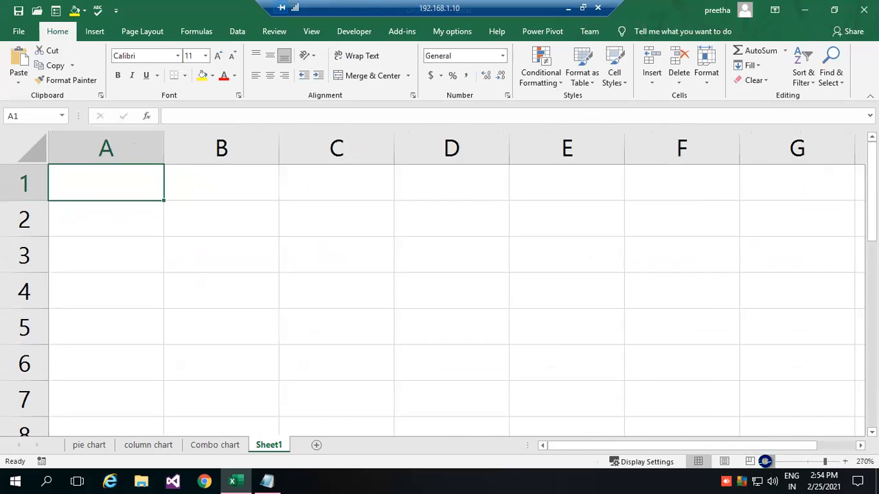
left_click(767, 461)
left_click(767, 461)
left_click(767, 461)
left_click(768, 461)
left_click(768, 461)
left_click(768, 461)
left_click(768, 461)
left_click(768, 462)
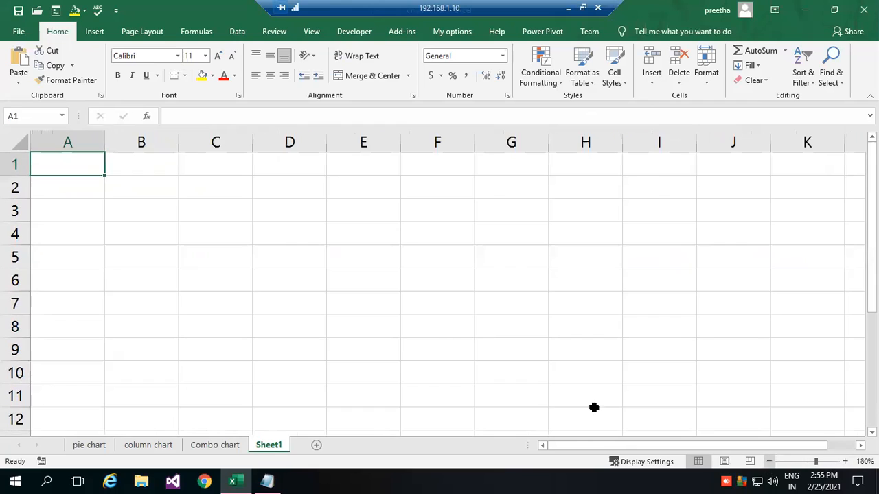
left_click(209, 188)
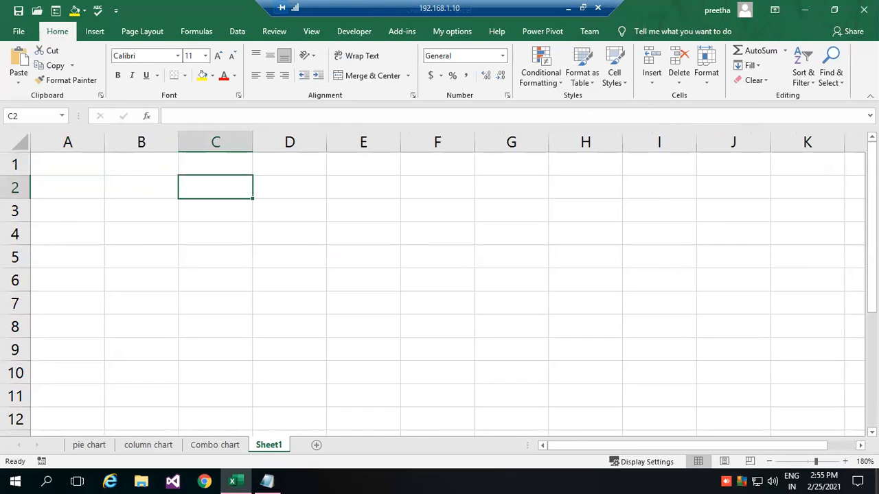
type("Runs")
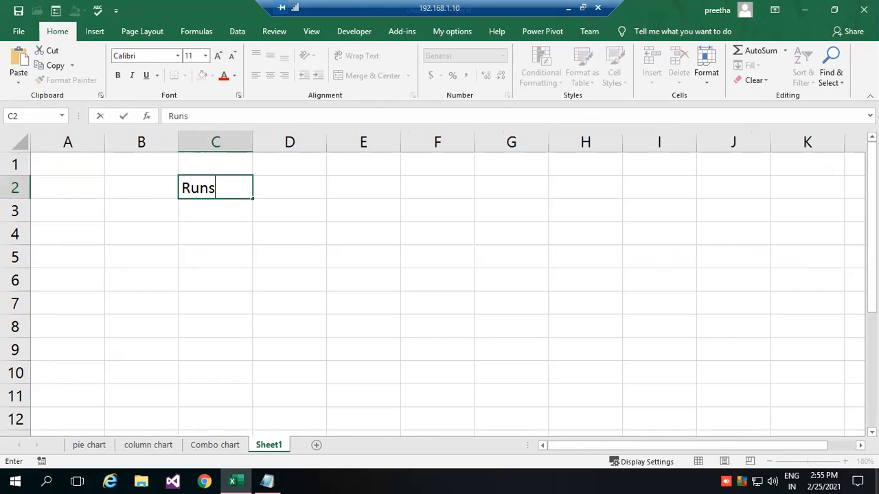
key("Left")
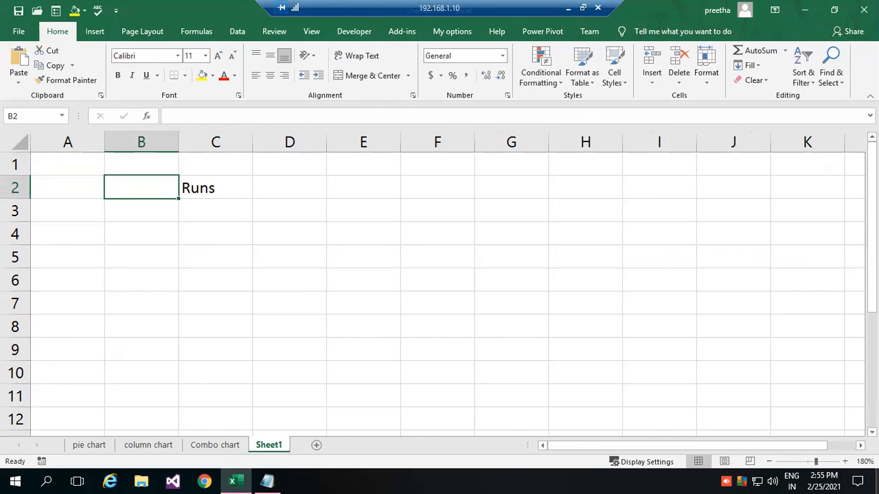
type("Overs")
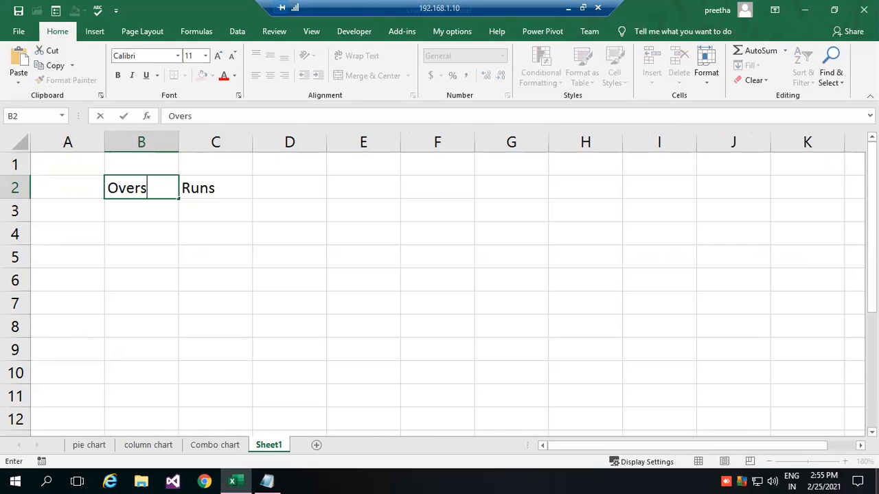
key("Return")
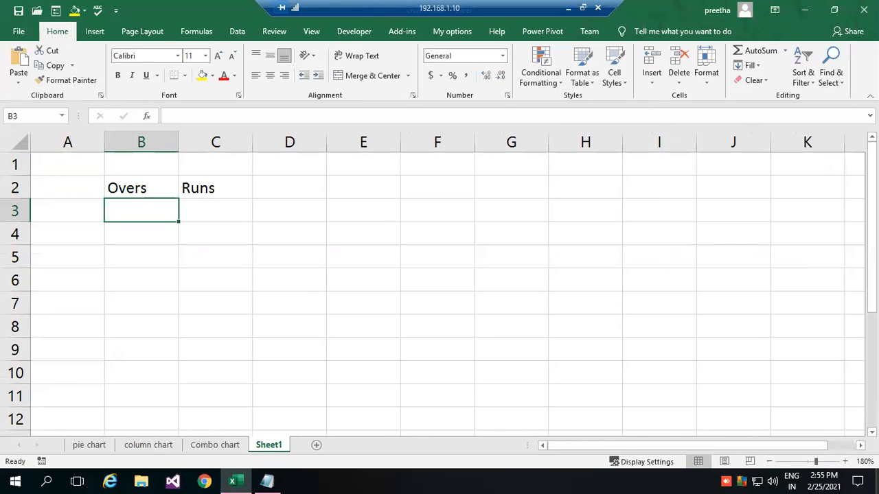
Enter Overs values 5 and 10 with Runs 27 and 55 in rows 3 and 4.
type("5")
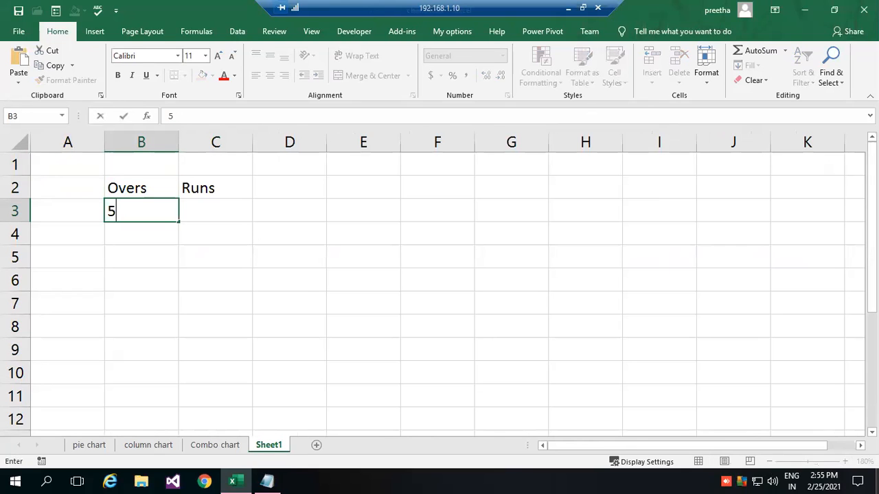
key("Tab")
type("27")
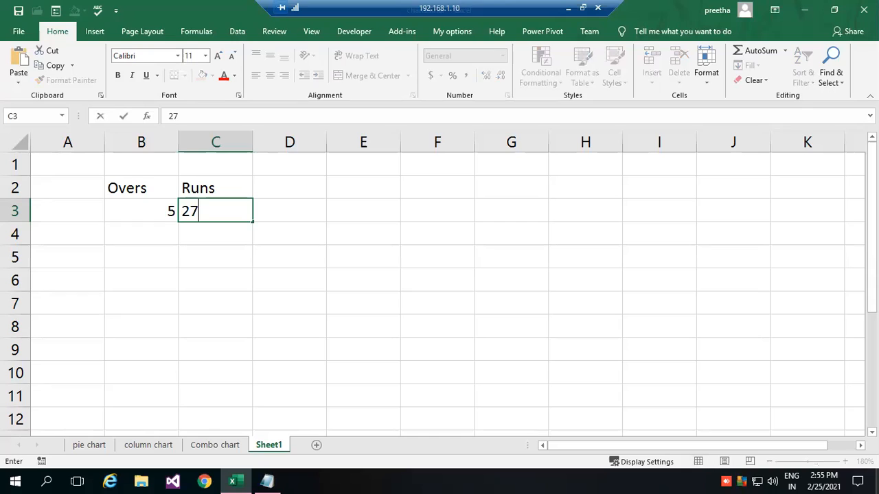
key("Return")
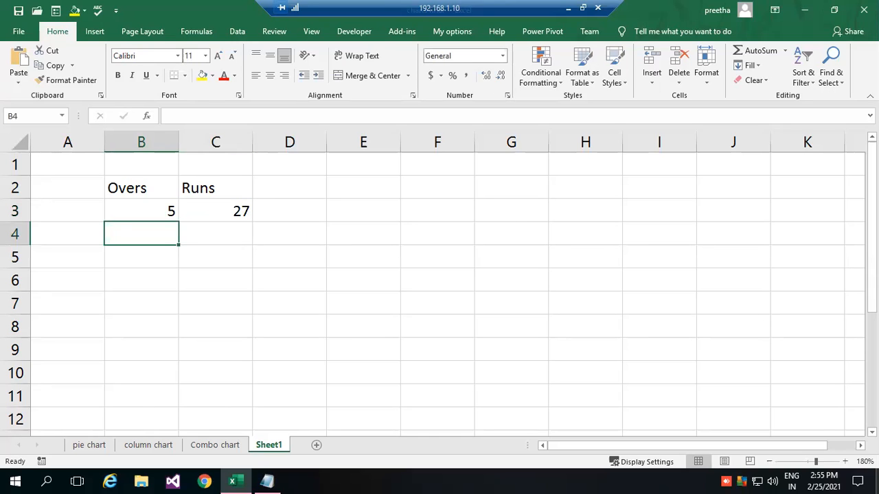
type("10")
key("Tab")
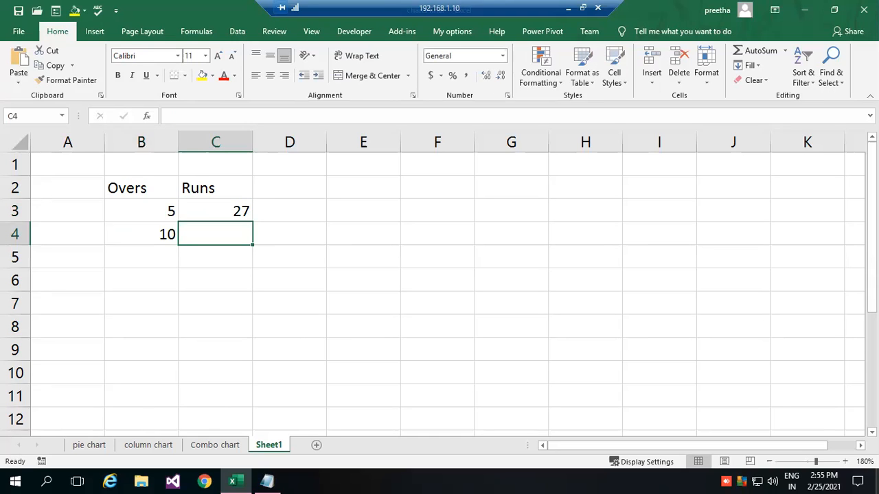
type("55")
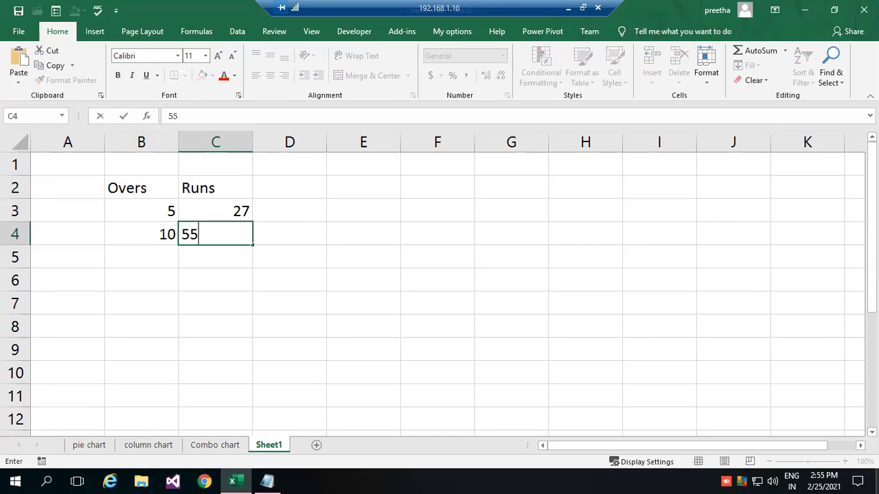
key("Return")
Enter Overs values 20 and 25 with Runs 100 and 240 in rows 5 and 6.
type("20")
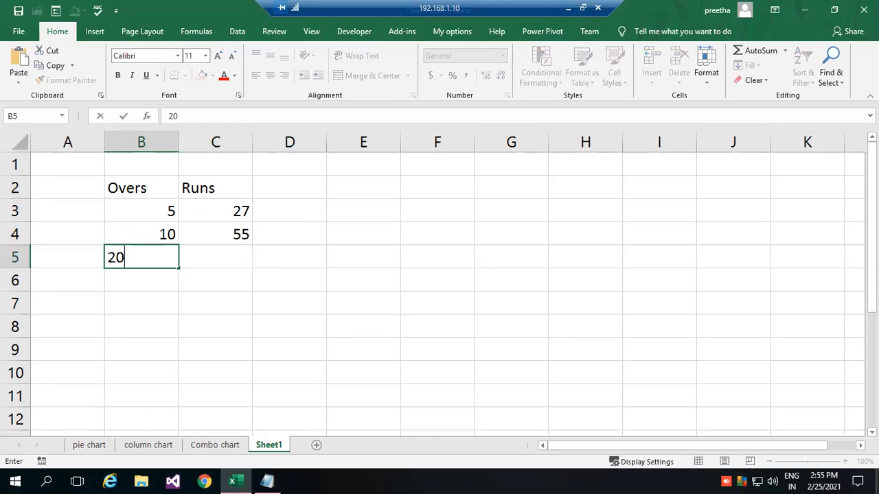
key("Tab")
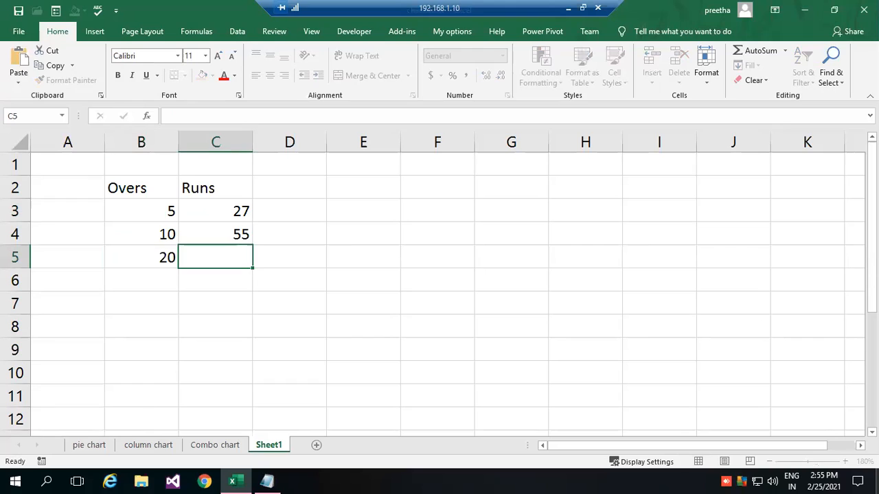
type("100")
key("Return")
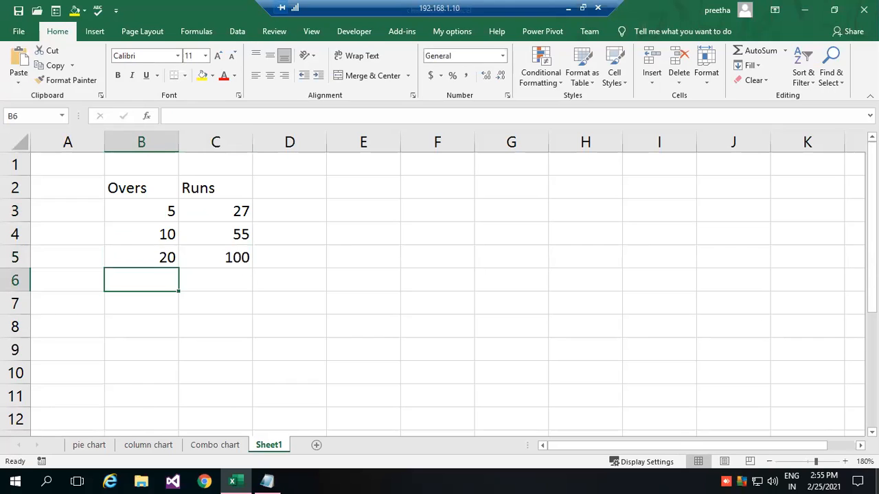
type("25")
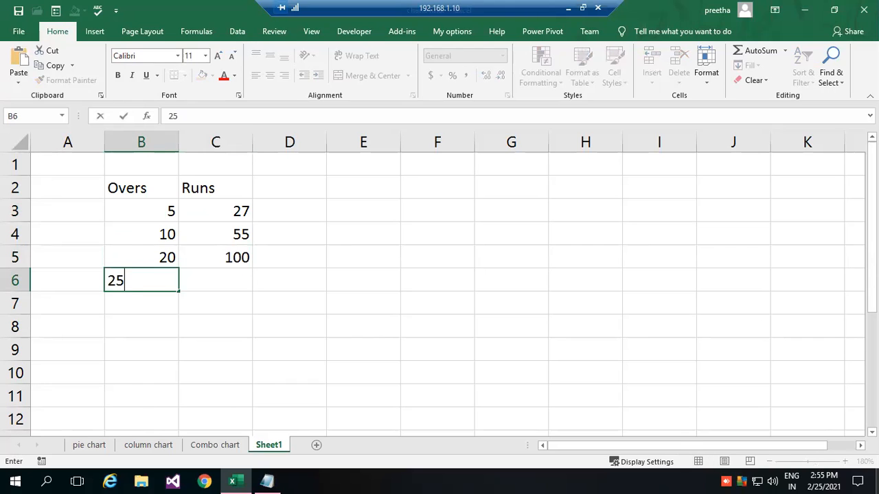
key("Tab")
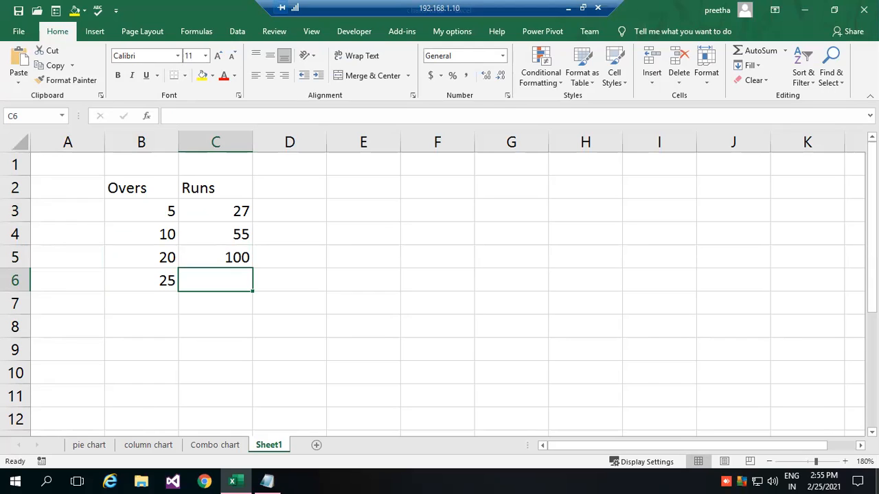
type("2")
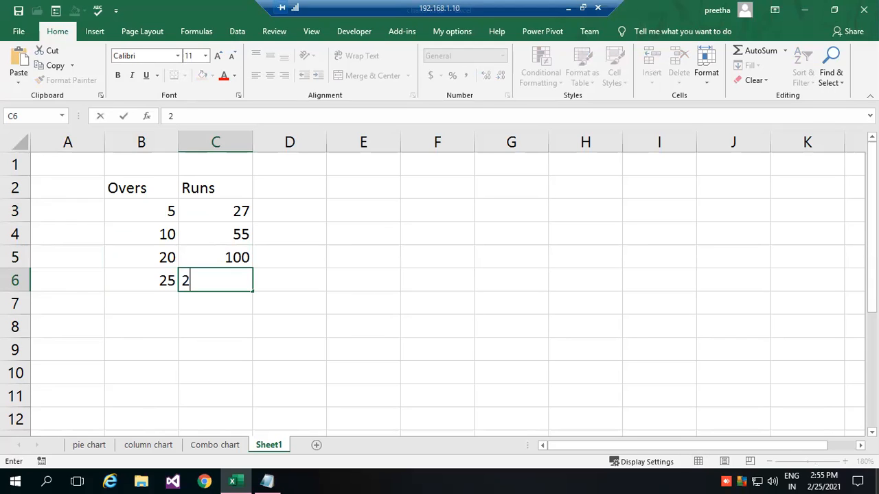
type("40")
key("Return")
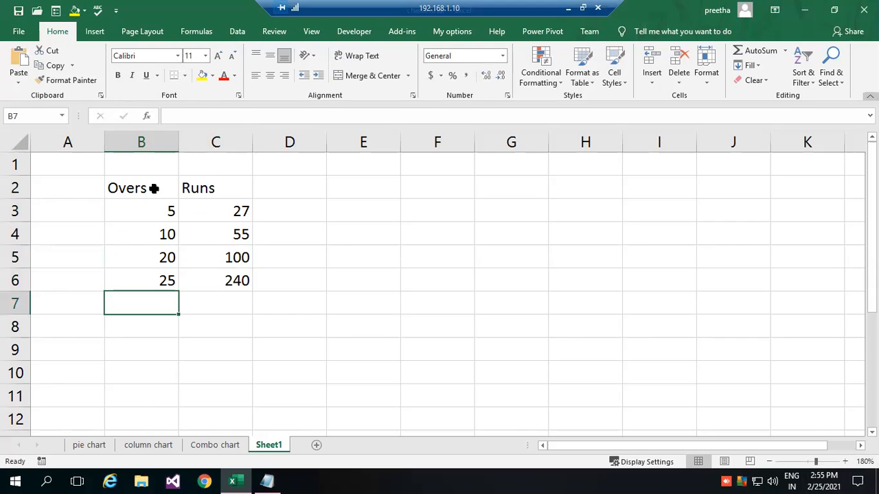
Insert the recommended scatter chart for the Overs and Runs data in B2:C6.
left_click_drag(154, 188, 206, 274)
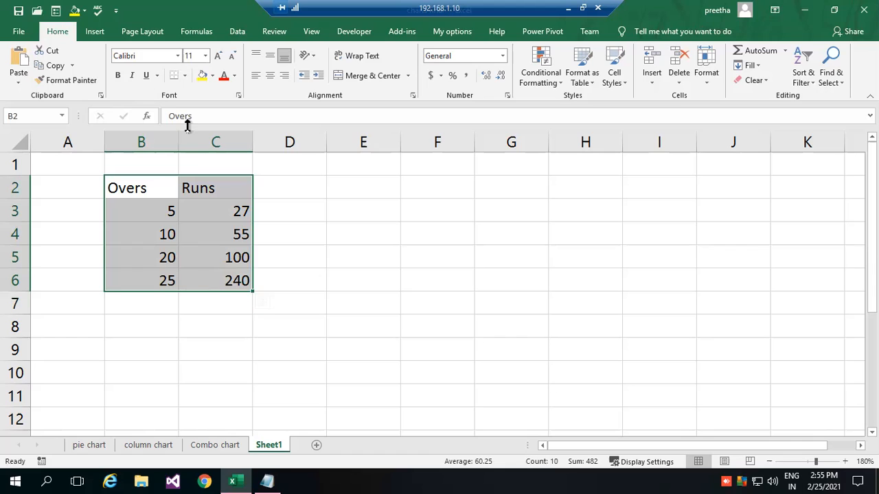
left_click(99, 31)
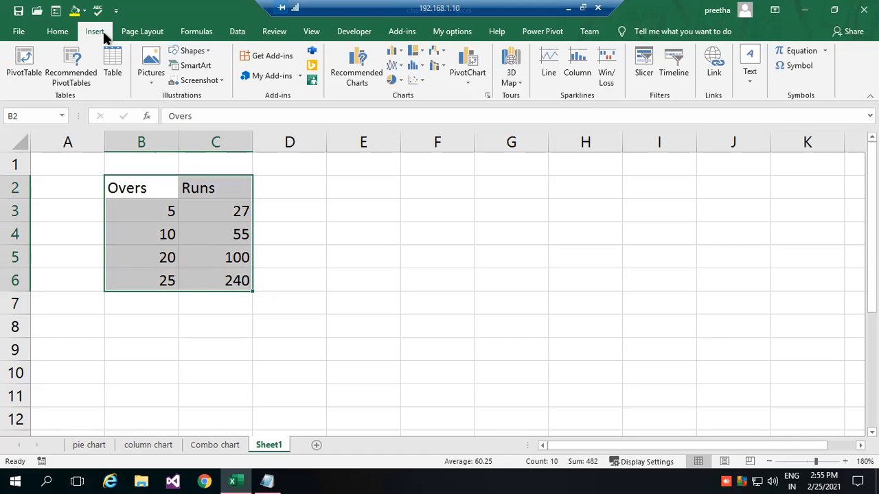
left_click(485, 93)
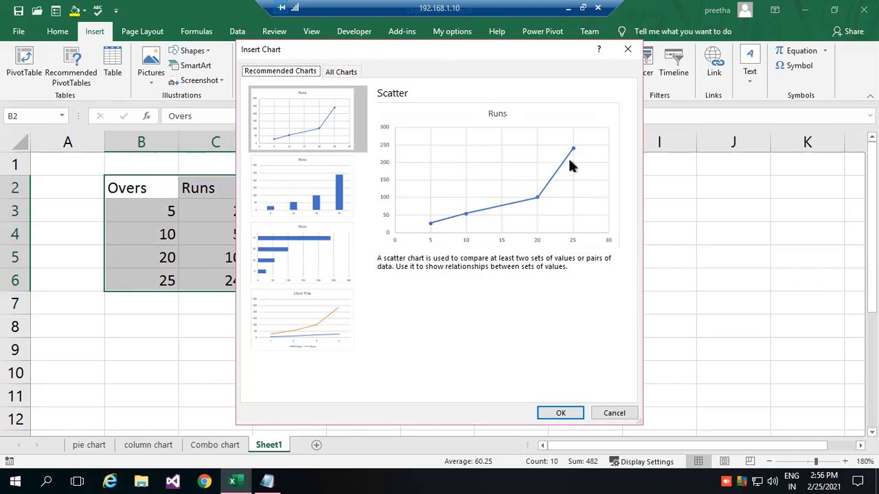
left_click(306, 309)
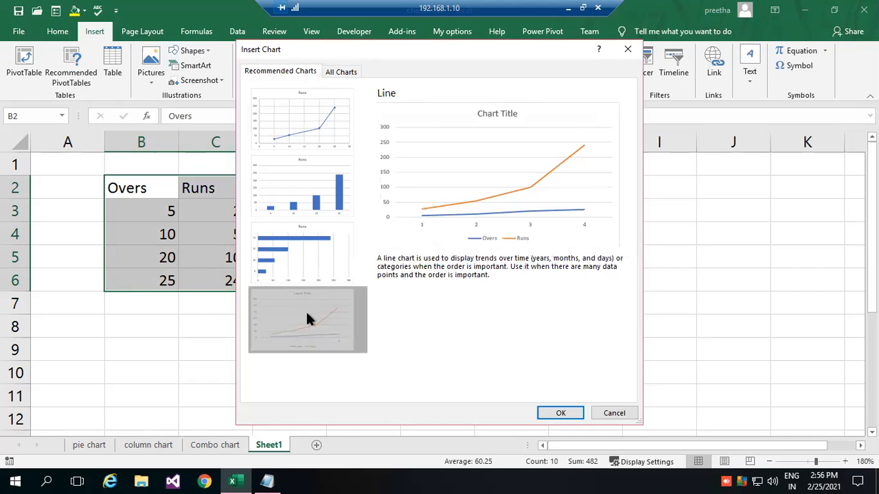
left_click(328, 91)
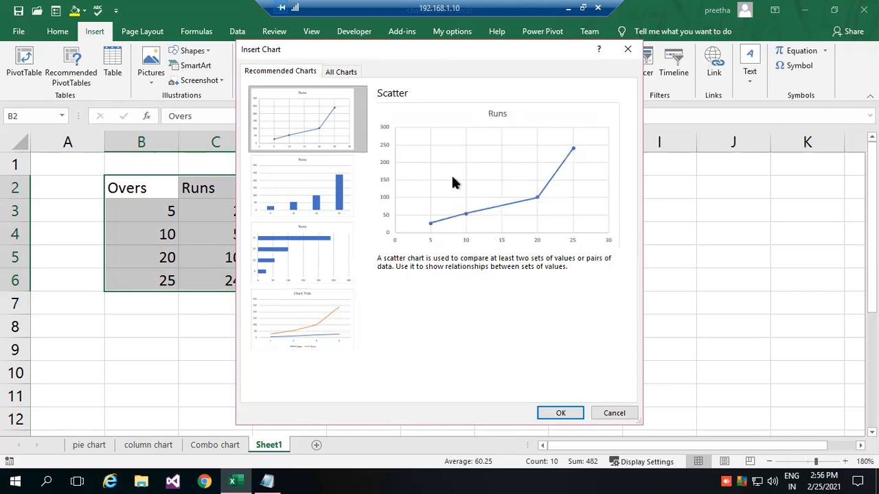
left_click(573, 412)
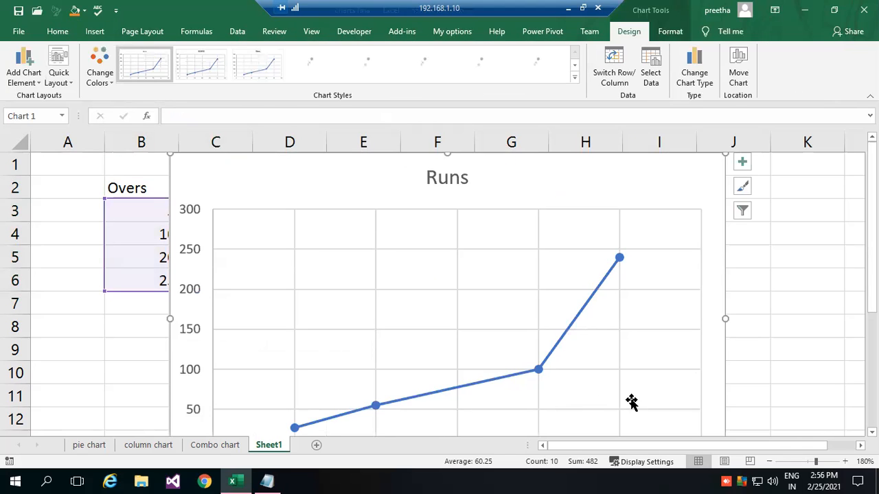
Move the scatter chart beside the data table.
left_click(769, 461)
left_click(769, 462)
left_click(766, 462)
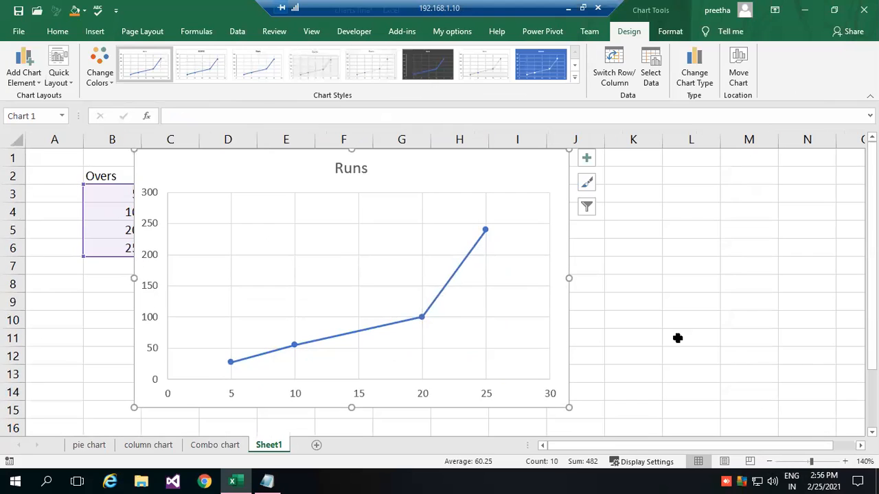
left_click_drag(301, 170, 359, 169)
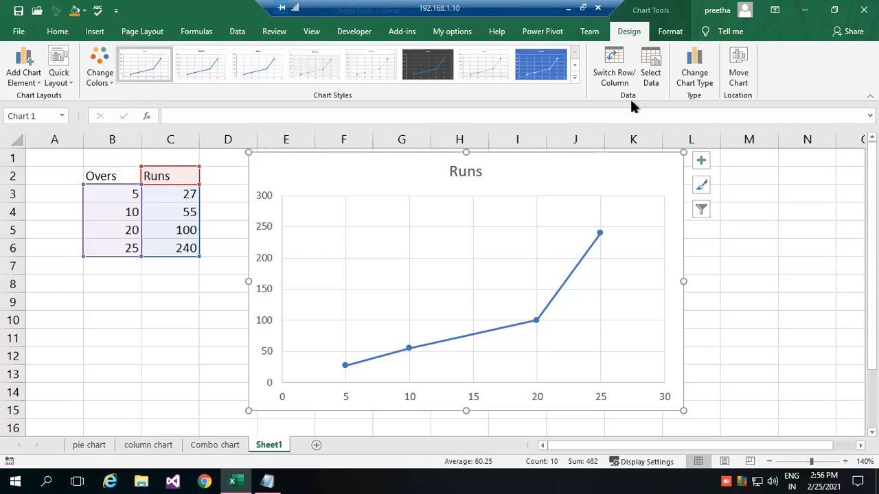
Open the format pane for the chart and browse the plot area and vertical value axis effect options.
double_click(655, 172)
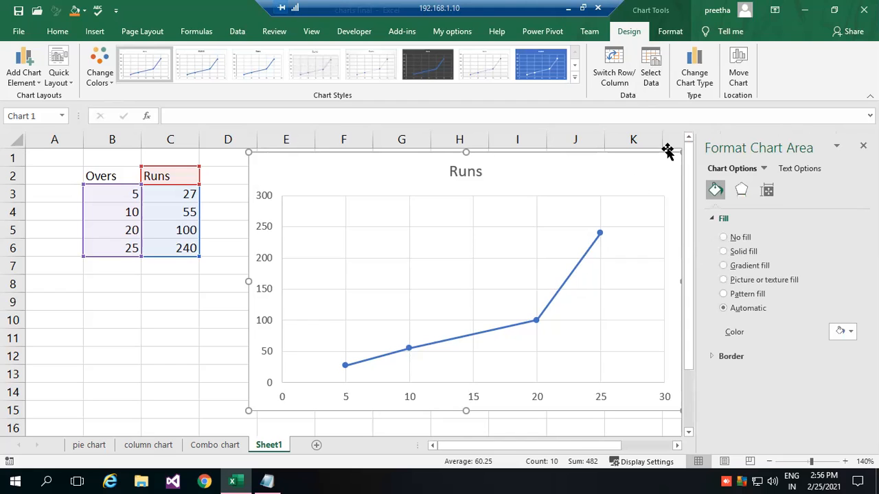
left_click(768, 192)
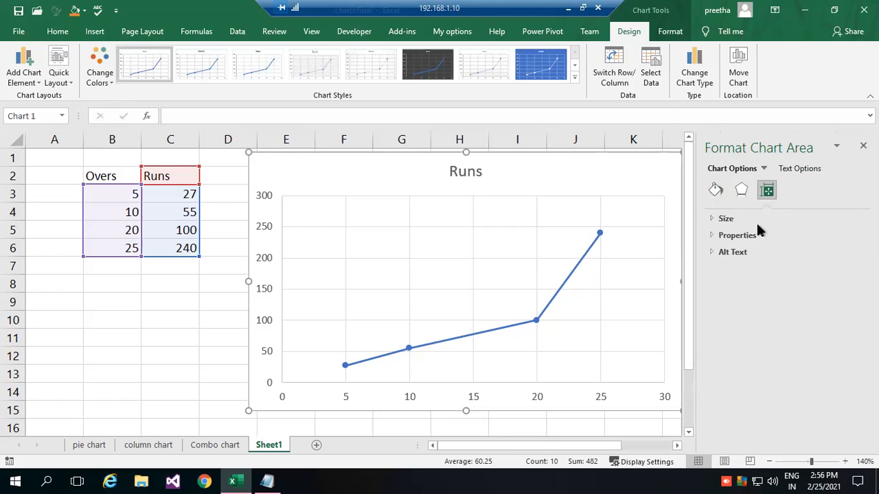
left_click(623, 221)
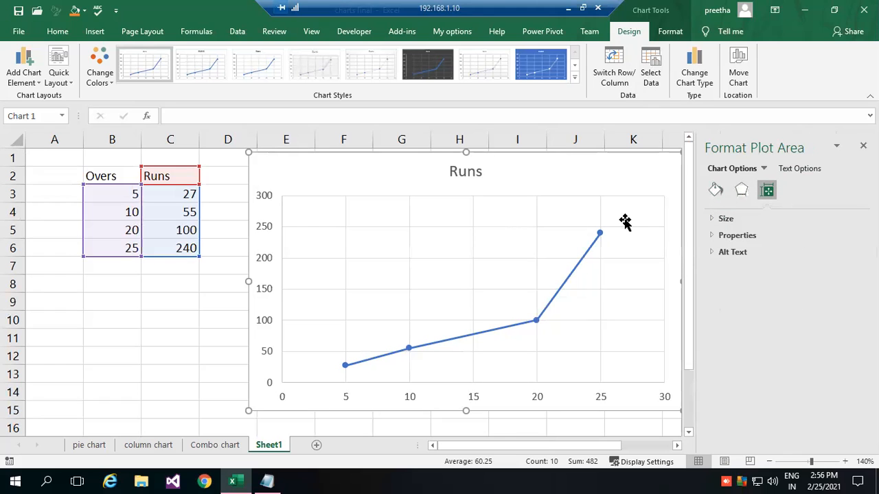
left_click(778, 168)
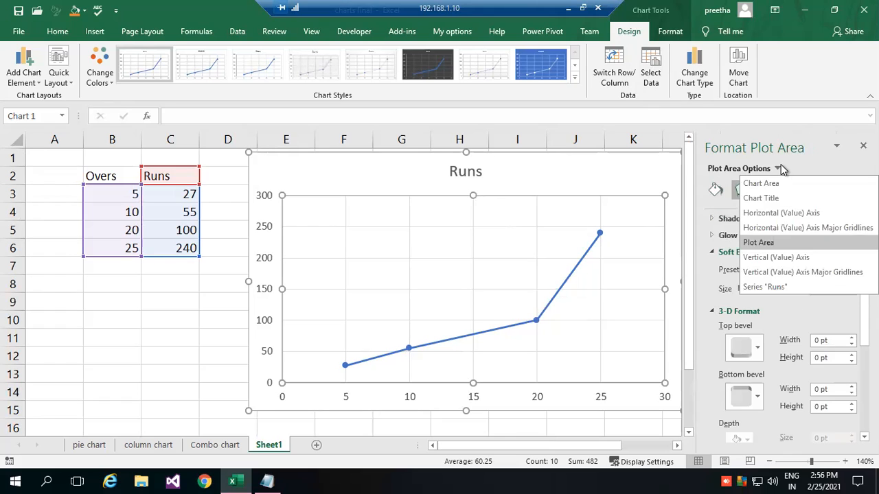
left_click(794, 258)
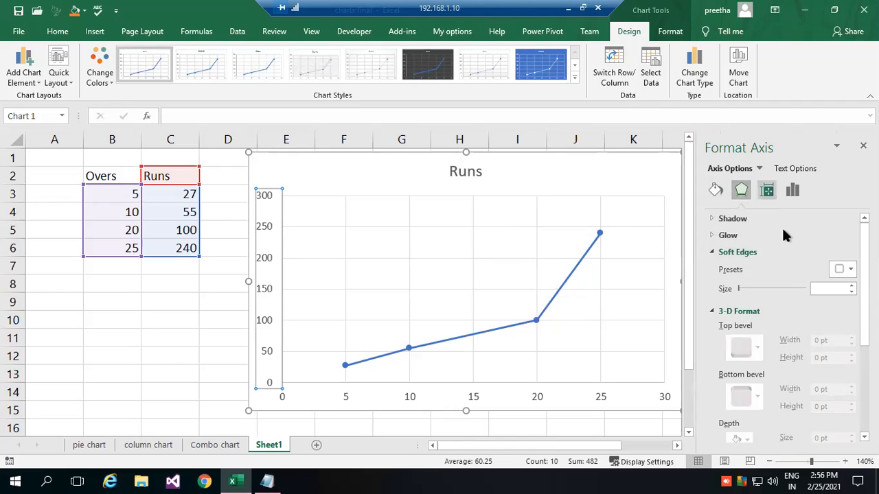
left_click(713, 253)
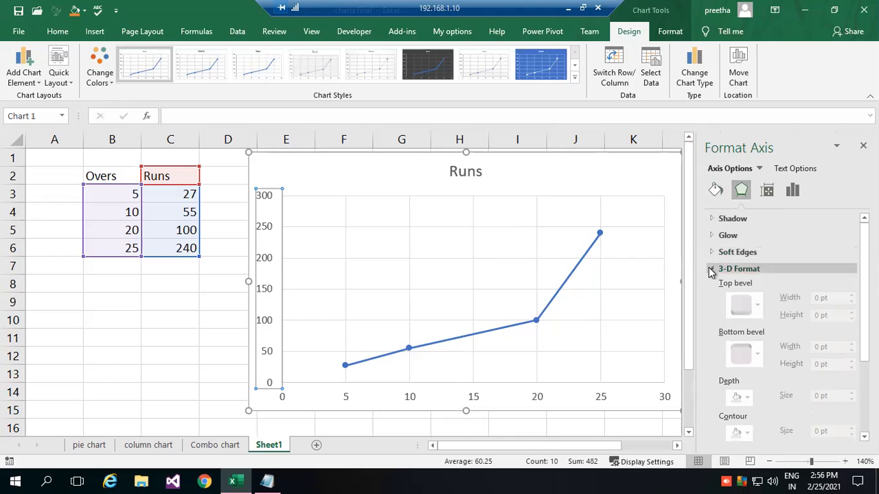
left_click(712, 268)
Examine the vertical axis's text fill, effects and text box options, then select the horizontal value axis for formatting.
left_click(758, 169)
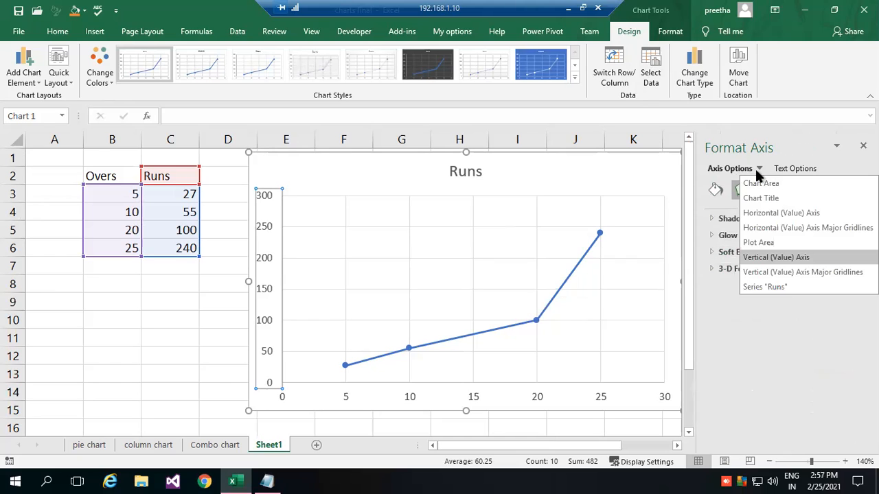
left_click(786, 170)
left_click(786, 170)
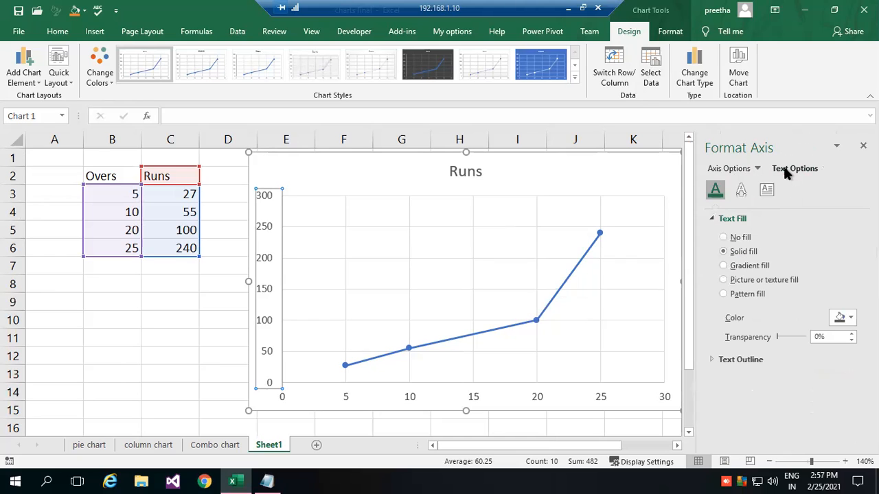
left_click(752, 169)
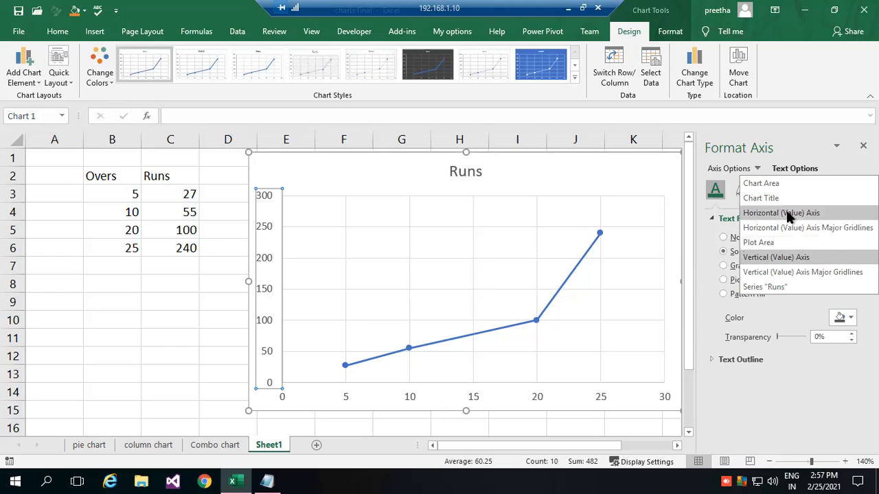
left_click(786, 259)
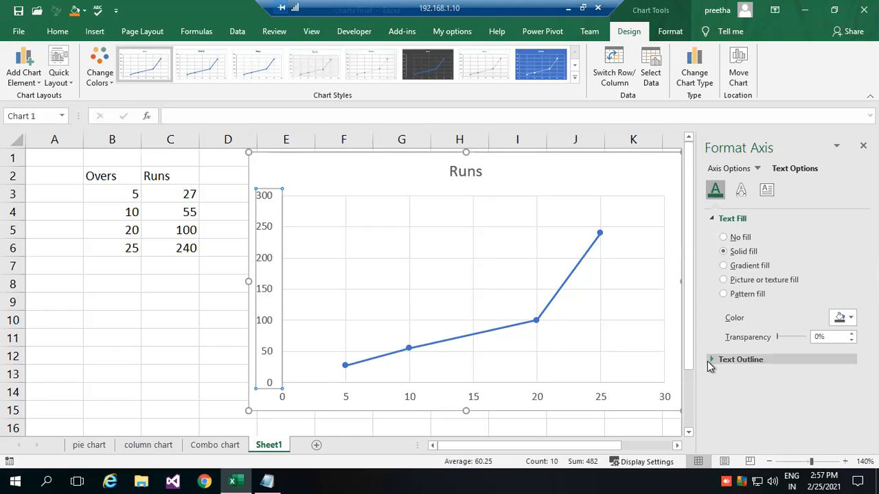
left_click(712, 220)
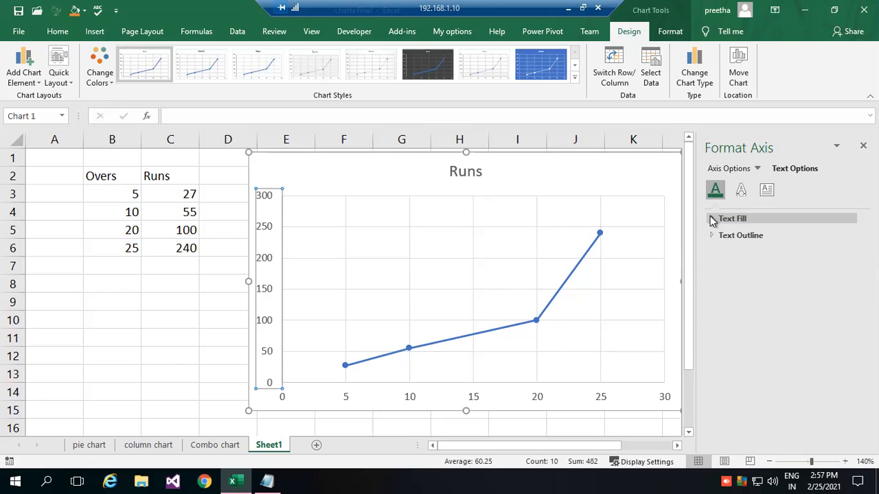
left_click(741, 190)
left_click(768, 192)
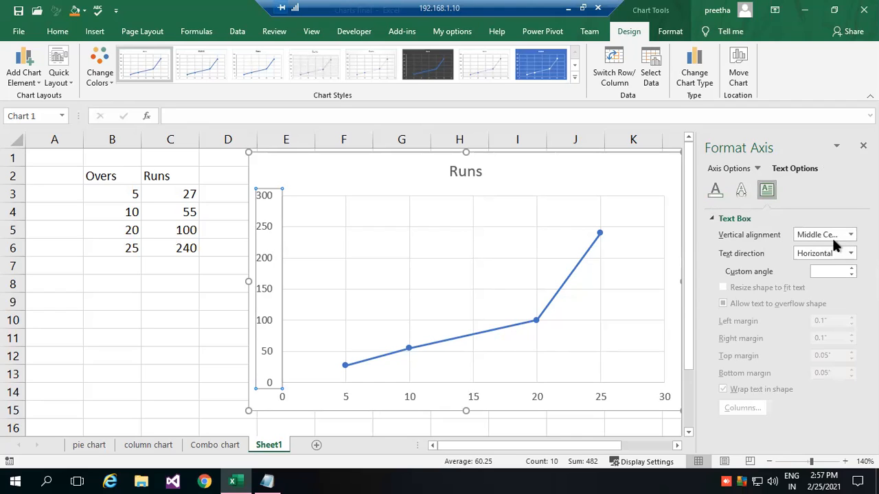
left_click(714, 191)
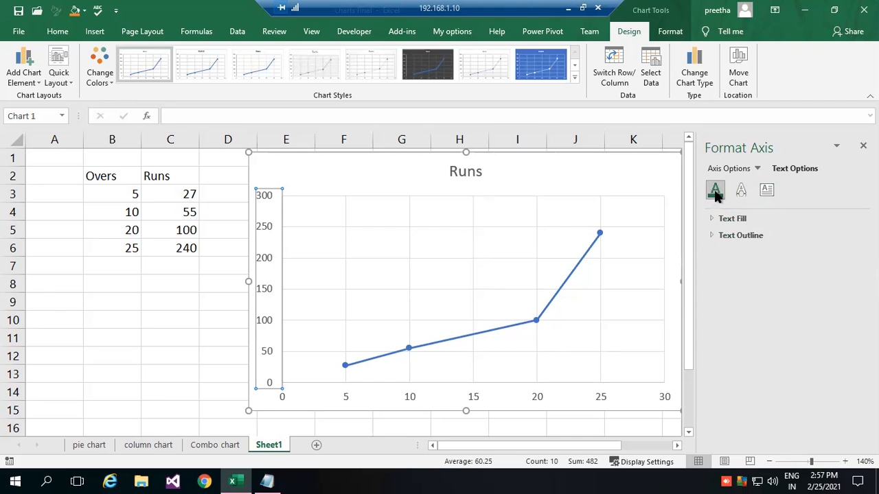
left_click(767, 192)
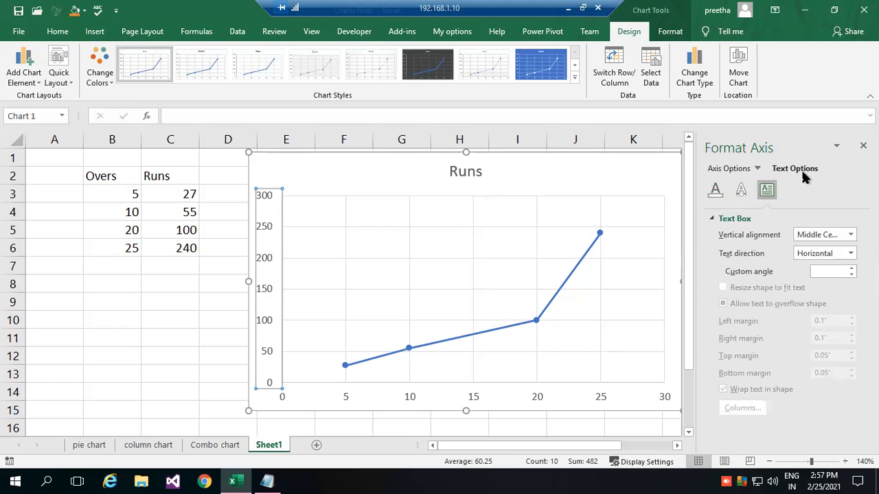
left_click(757, 168)
left_click(774, 212)
Reopen the format pane for the vertical value axis and set its maximum bound to 250.
left_click(754, 167)
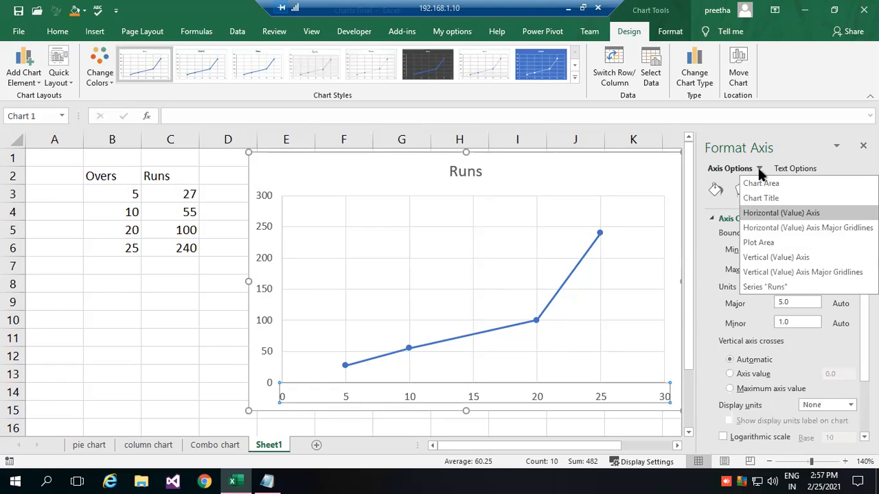
left_click(801, 258)
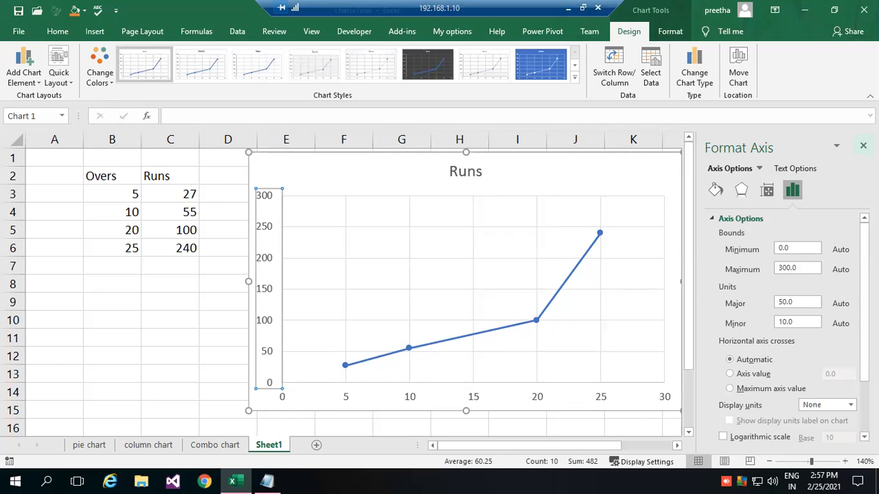
left_click(863, 146)
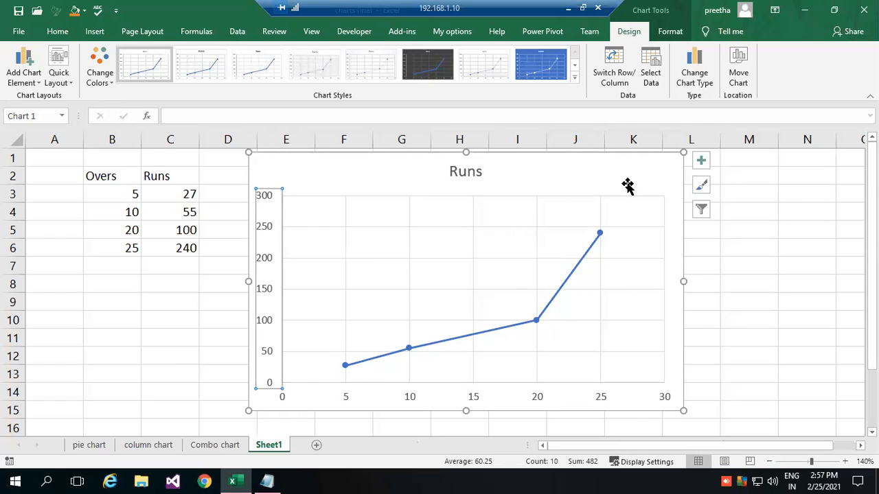
left_click(755, 241)
left_click(609, 203)
double_click(609, 204)
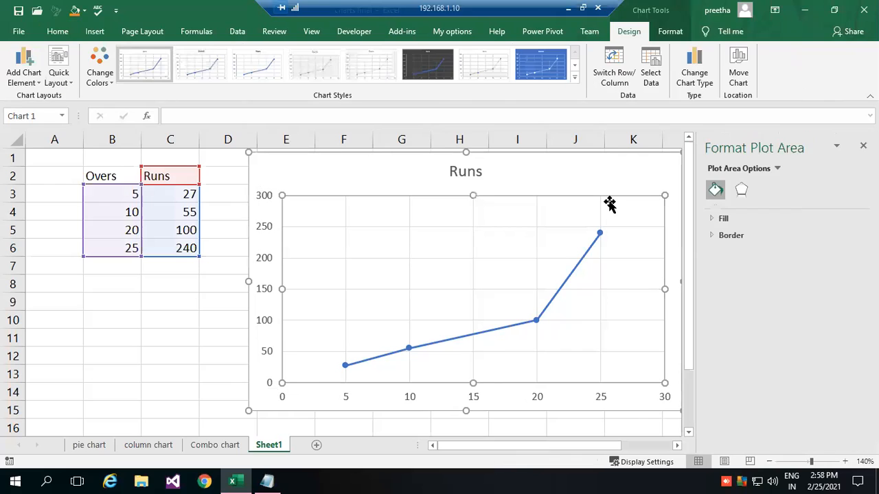
left_click(781, 167)
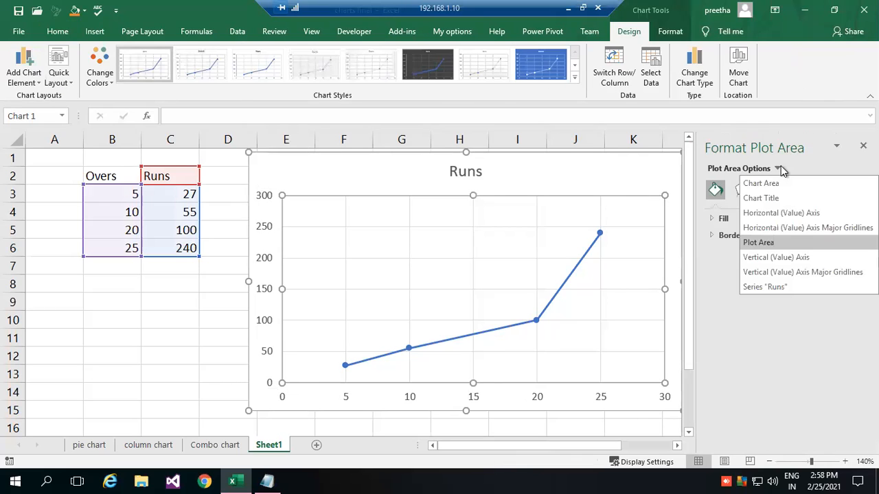
left_click(757, 258)
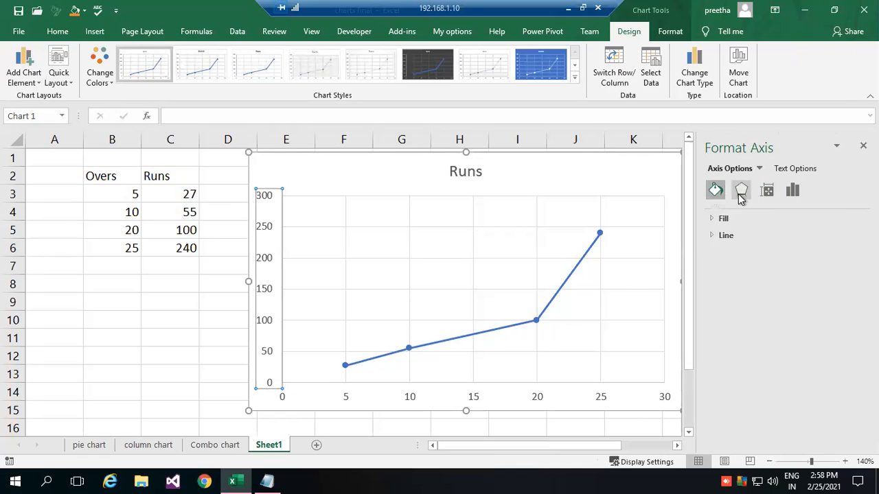
left_click(797, 194)
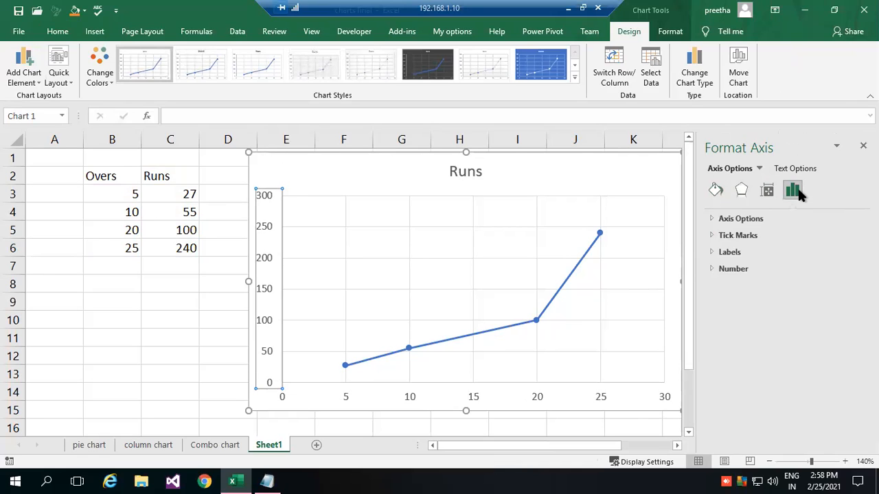
left_click(713, 220)
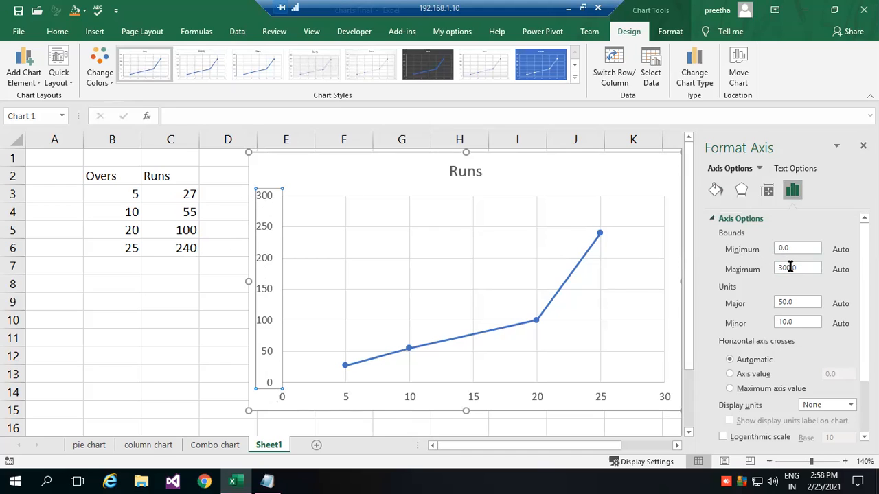
type("250")
key("Return")
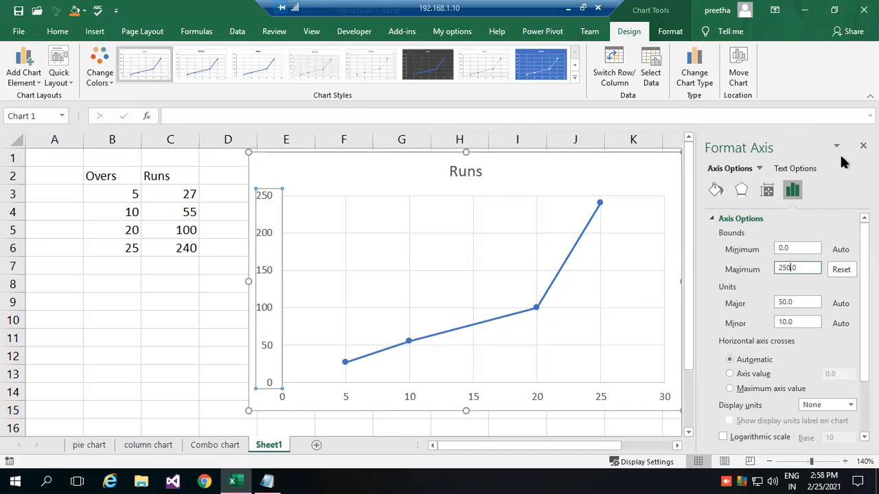
Switch to the horizontal value axis and set its major unit to 7.
left_click(710, 217)
left_click(710, 218)
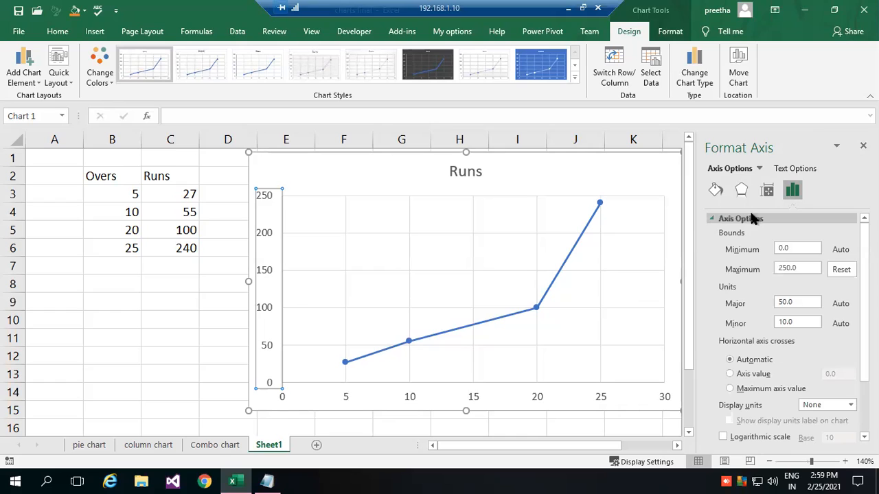
left_click(758, 169)
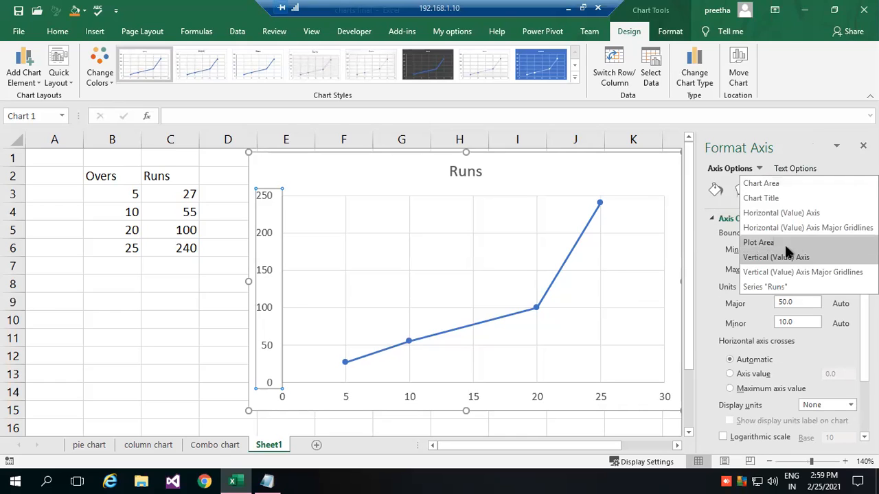
left_click(800, 214)
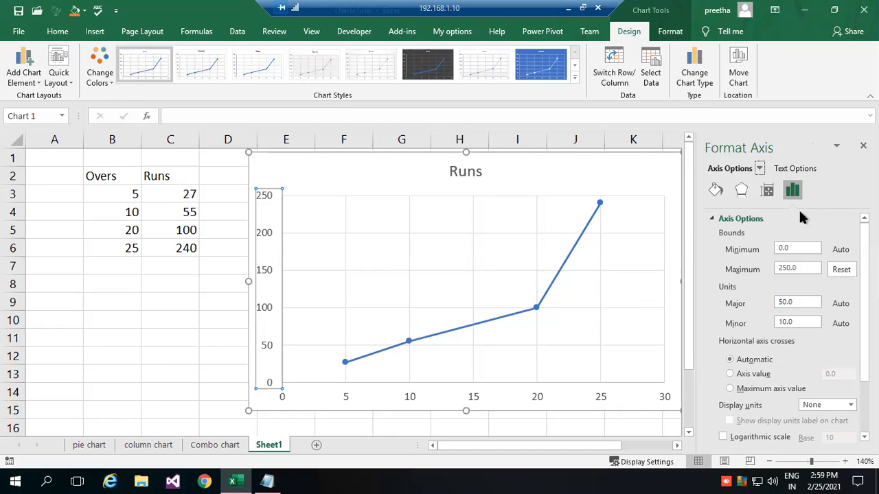
left_click(798, 306)
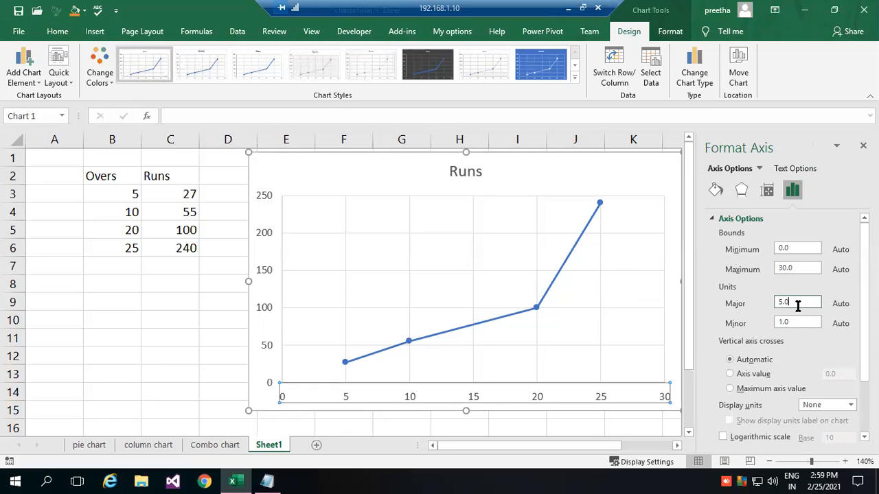
left_click(780, 268)
left_click_drag(783, 303, 774, 300)
type("7")
key("Return")
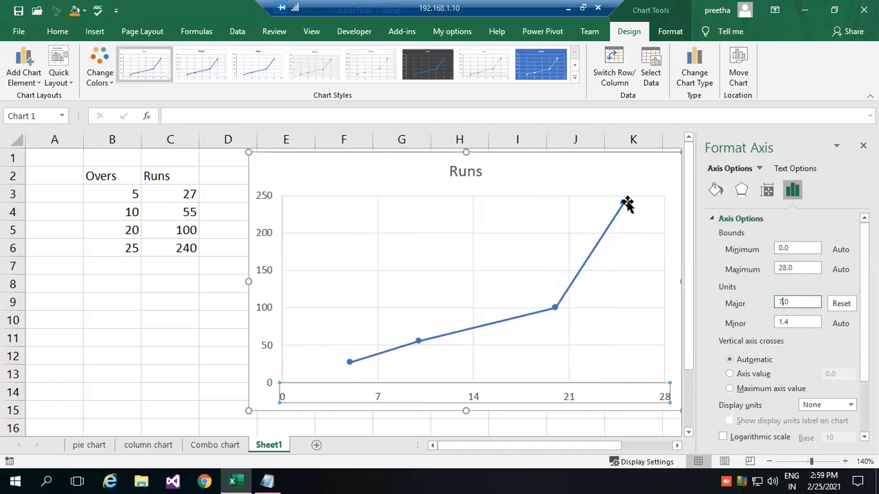
Change the chart type to 3-D Bubble and apply a bubble chart style.
mouse_move(622, 204)
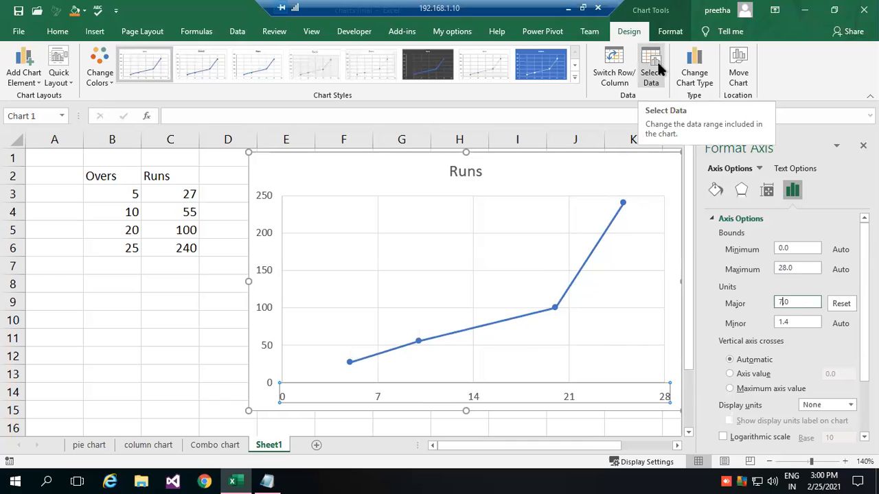
left_click(696, 77)
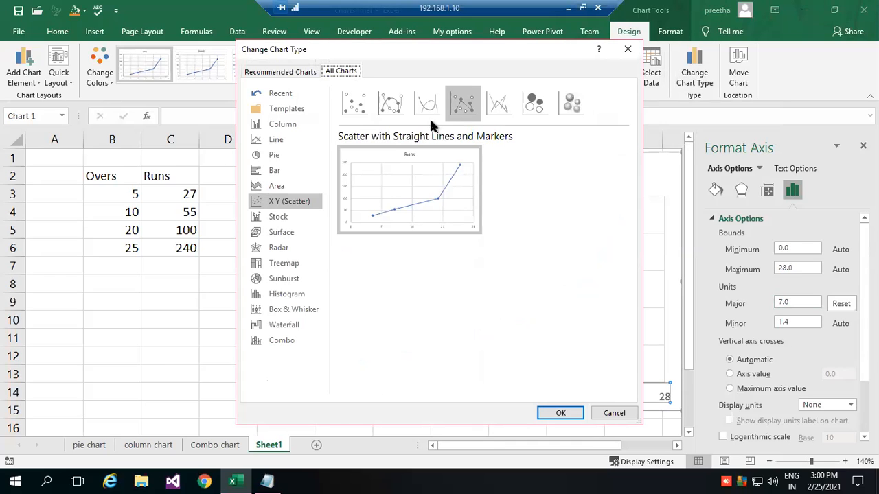
left_click(575, 101)
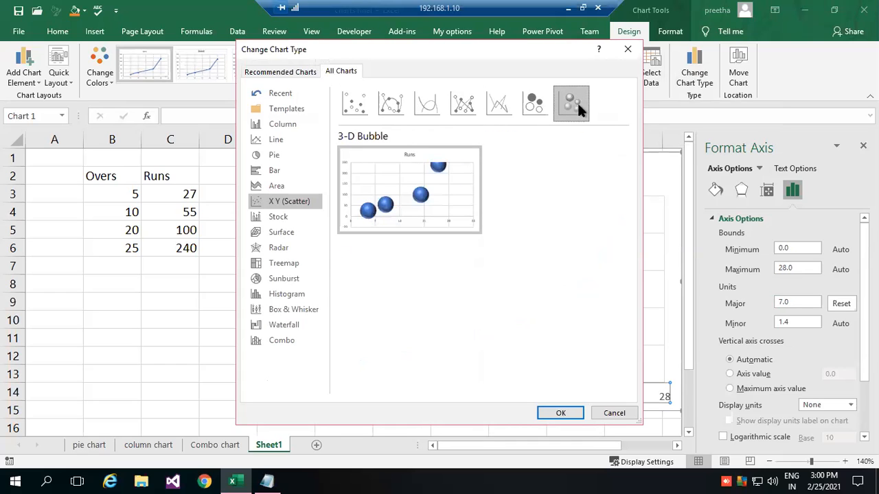
left_click(560, 413)
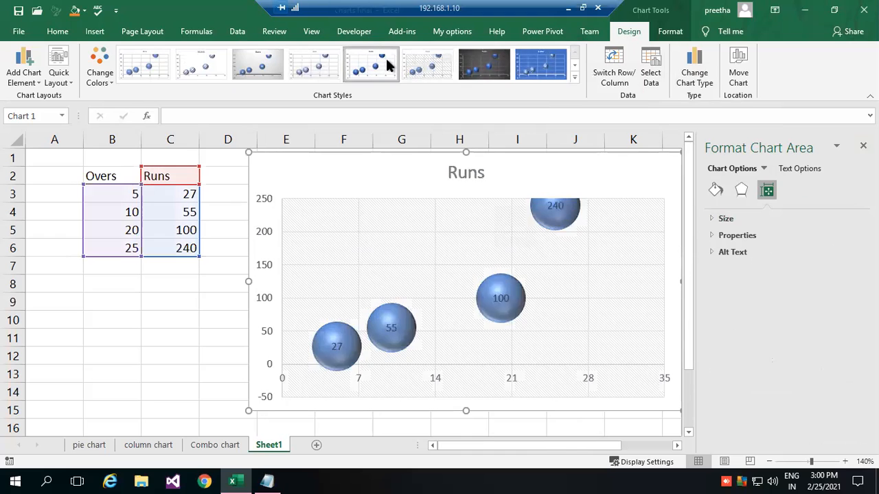
left_click(326, 66)
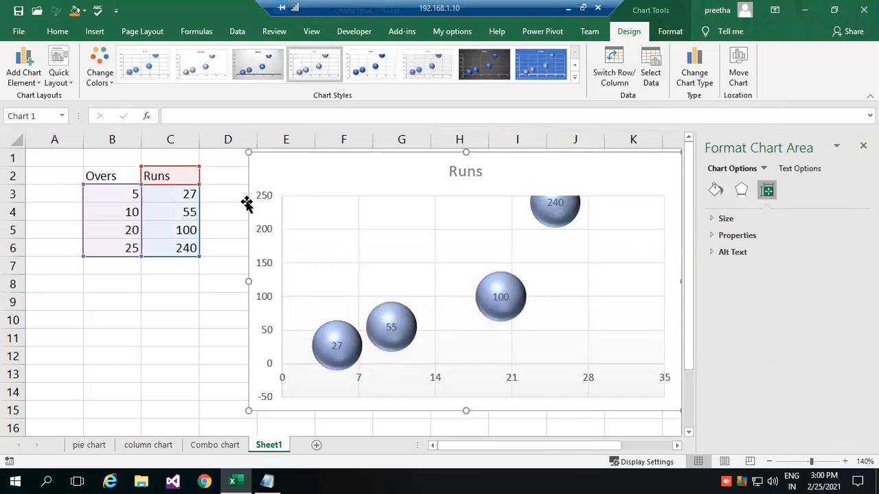
Change the chart type to Line and apply the blue-background chart style.
left_click(703, 80)
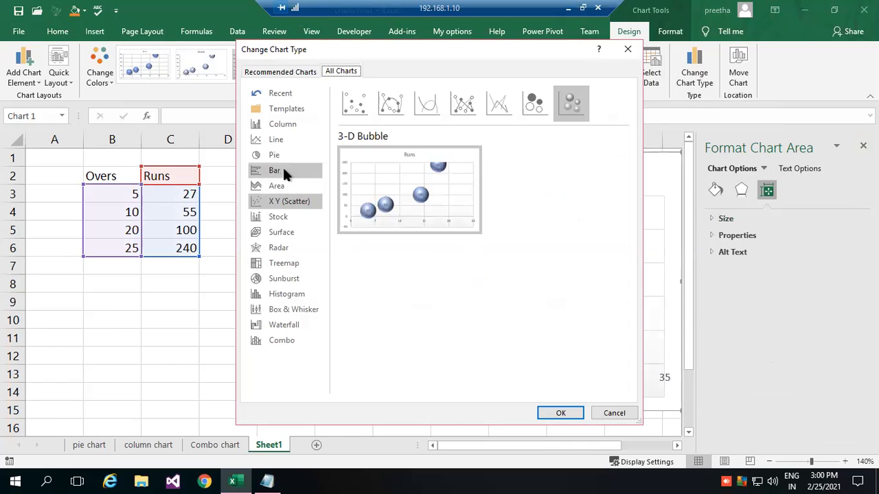
left_click(281, 142)
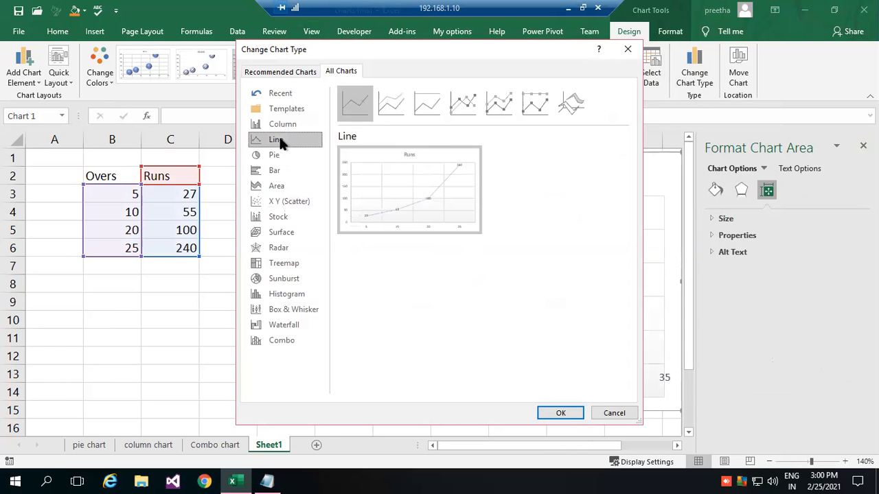
mouse_move(421, 194)
left_click(561, 412)
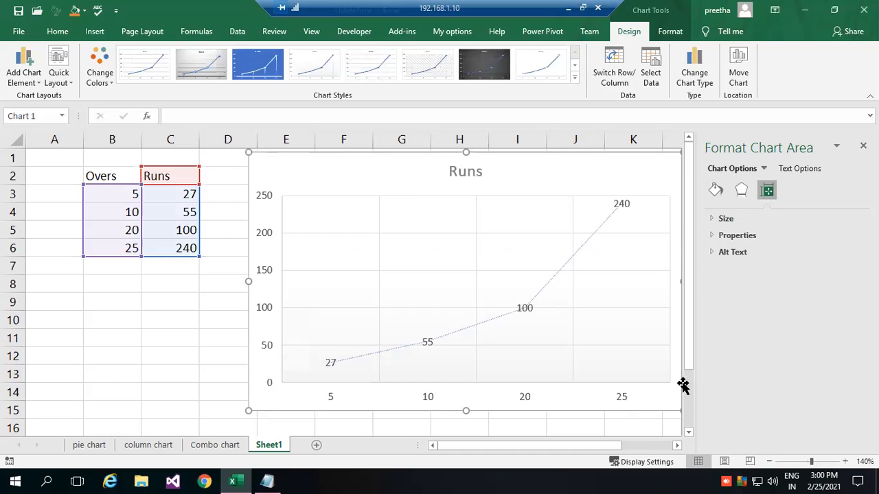
left_click(254, 64)
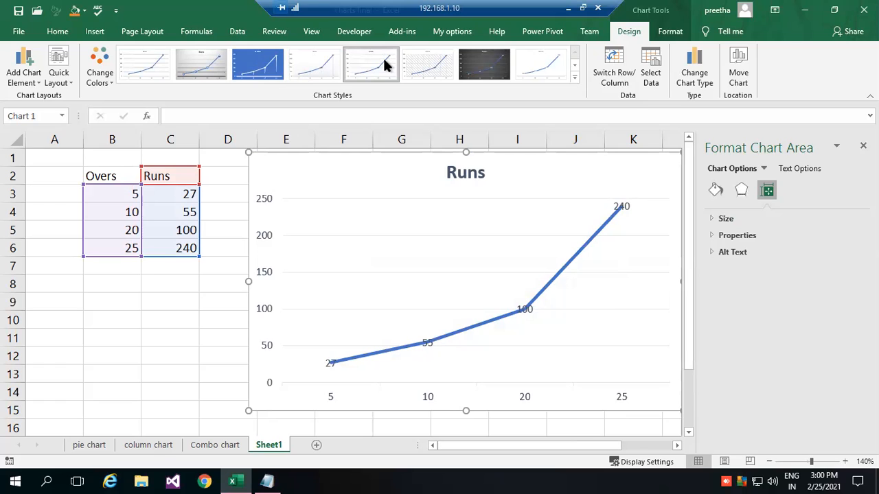
left_click(252, 66)
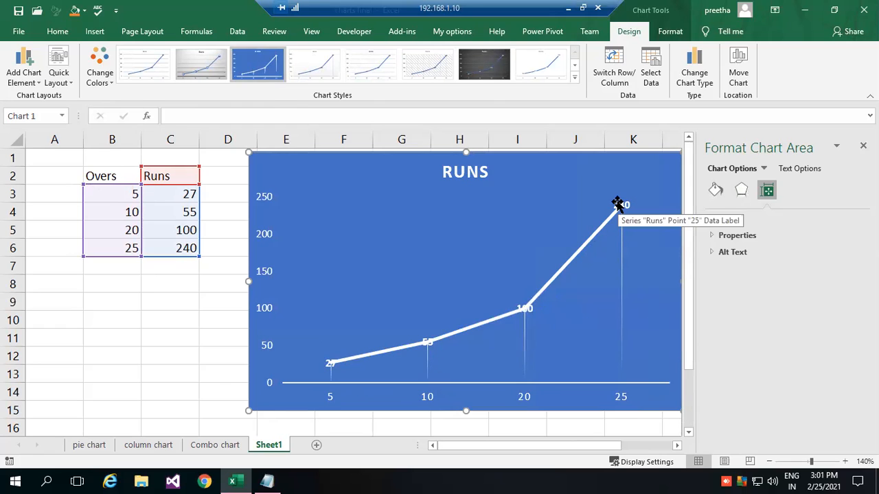
Browse the pie chart, column chart and Combo chart sheets, returning to Sheet1.
left_click(82, 445)
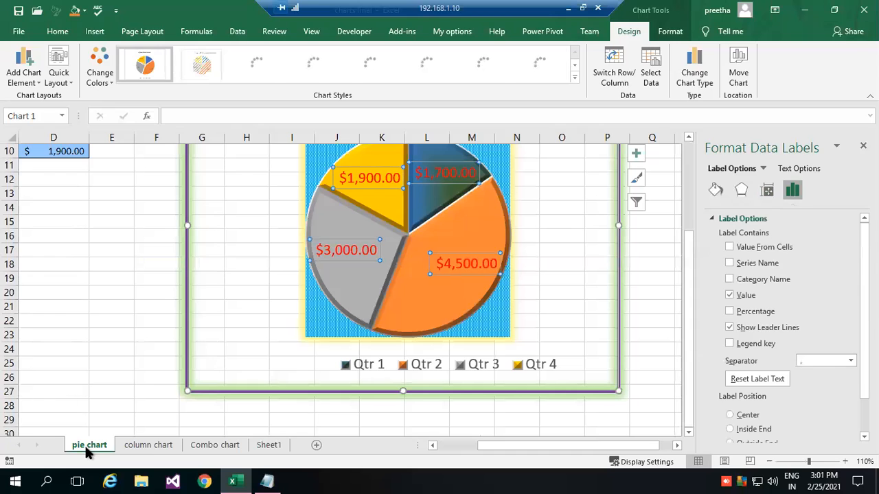
left_click(152, 444)
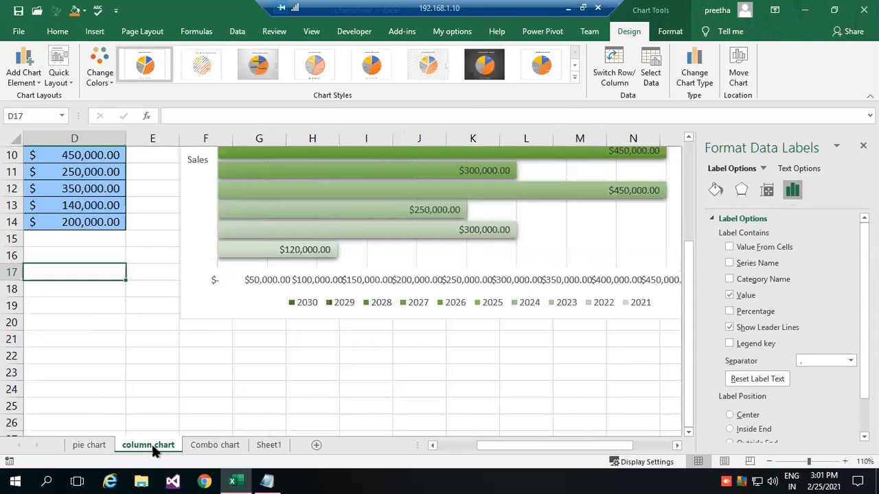
left_click(230, 446)
left_click(270, 446)
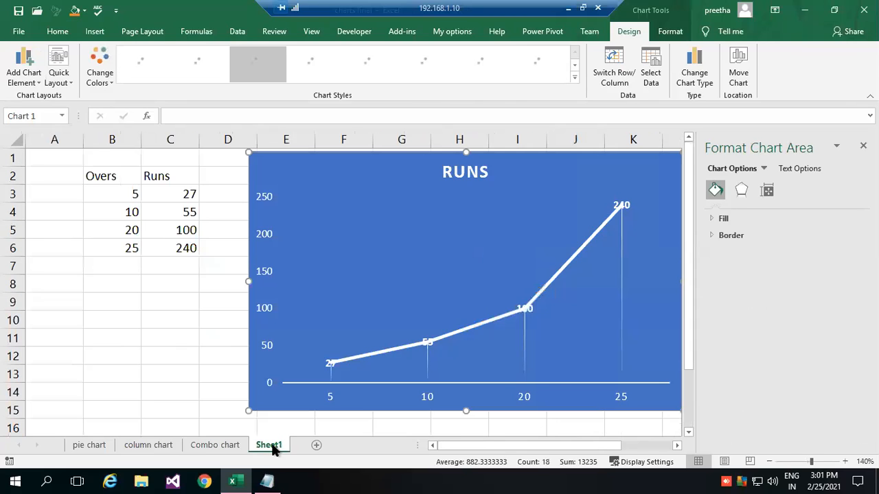
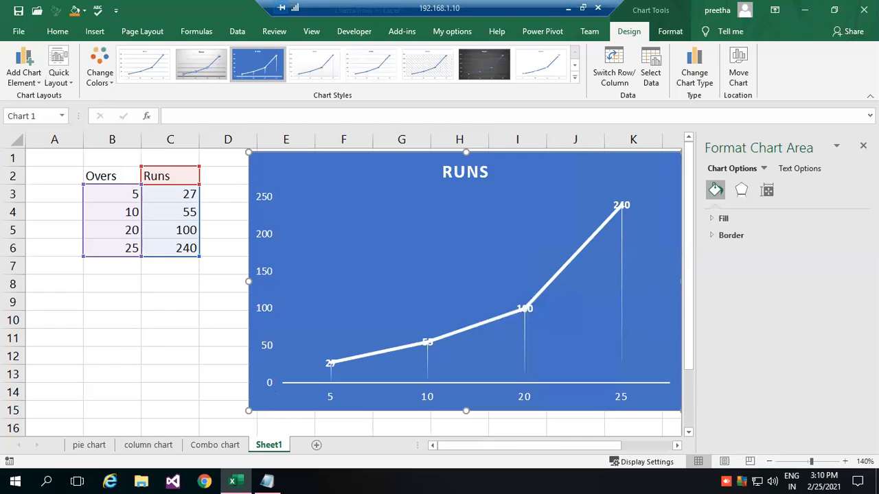
Close the Format Chart Area pane and review the chart types, keeping the Line chart.
left_click(863, 145)
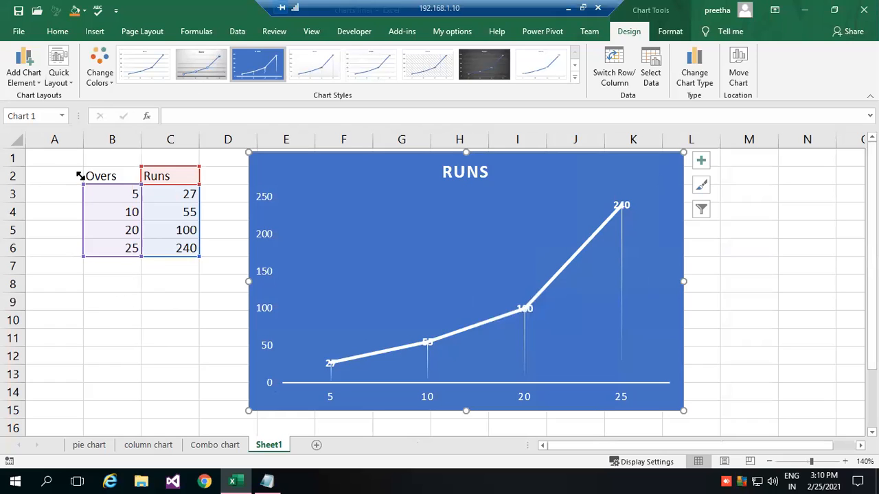
left_click(94, 31)
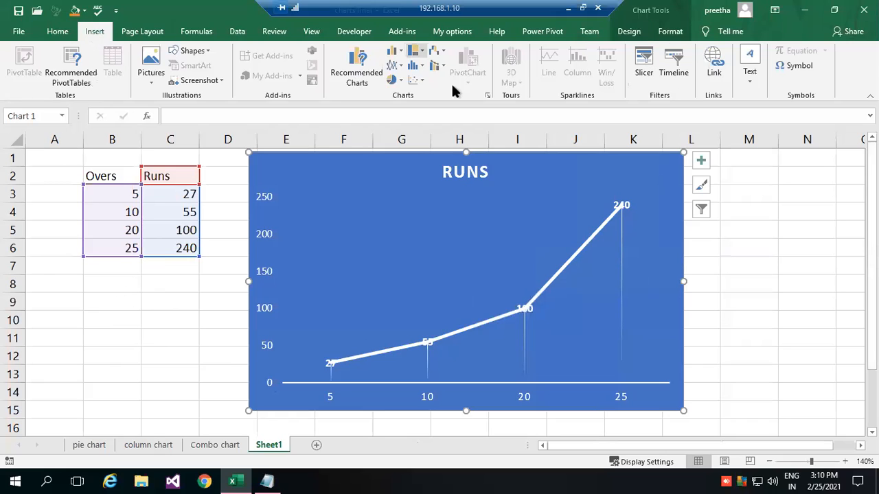
left_click(488, 96)
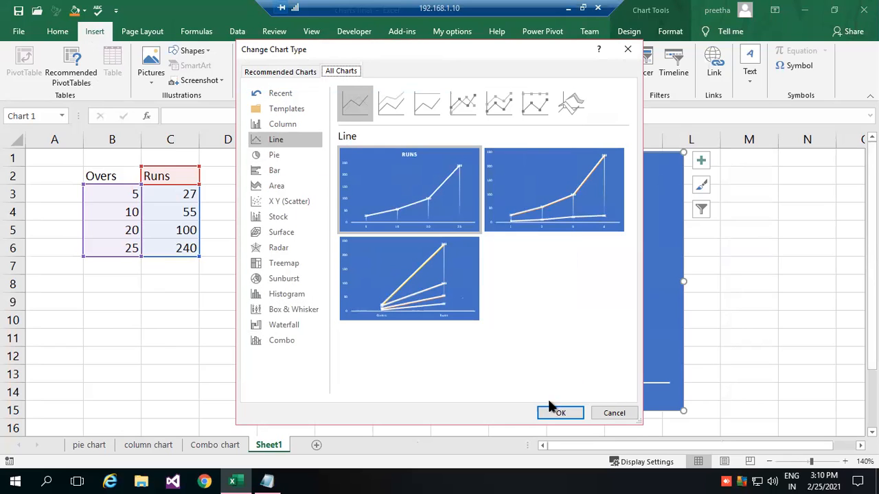
left_click(559, 413)
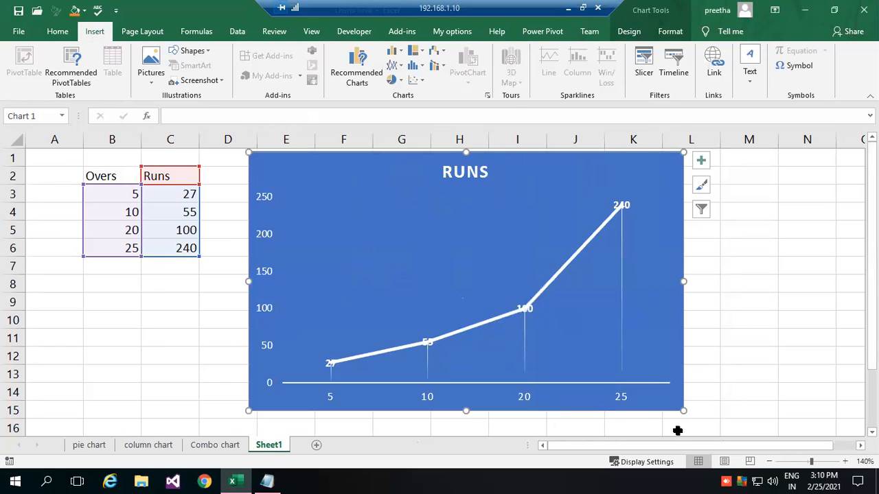
Insert a new worksheet and rename it Area Chart.
left_click(809, 341)
left_click(317, 445)
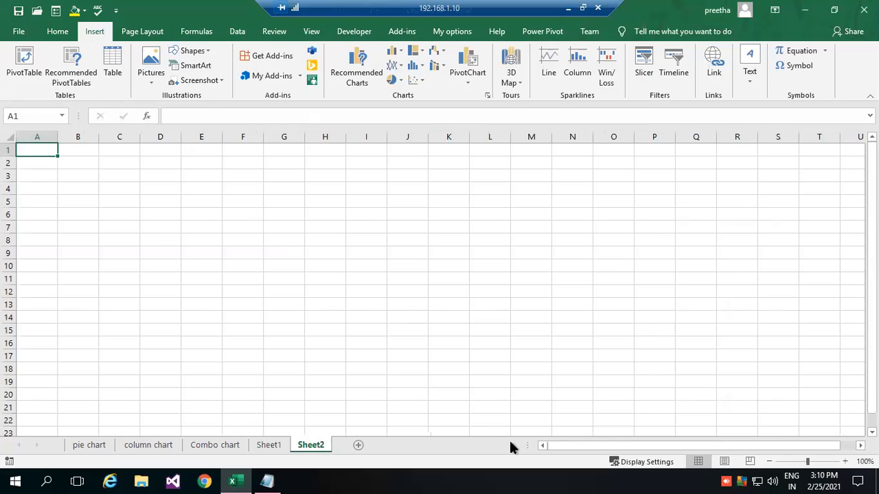
right_click(311, 445)
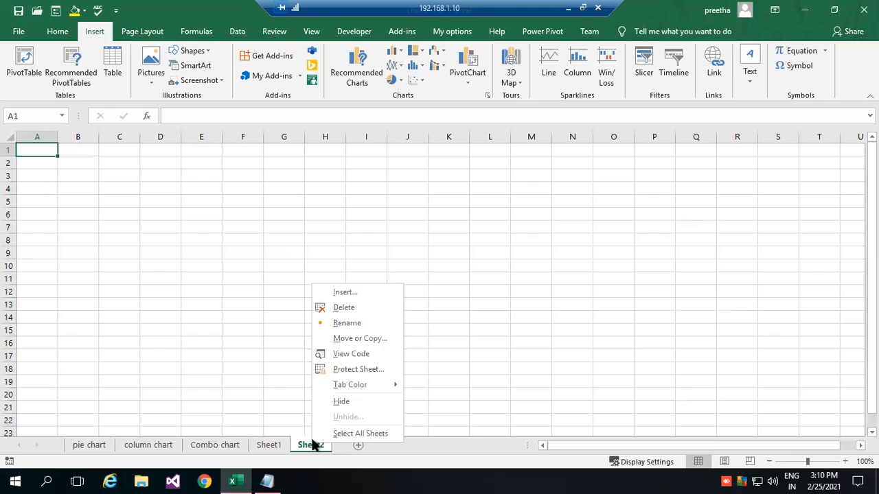
left_click(349, 323)
type("A")
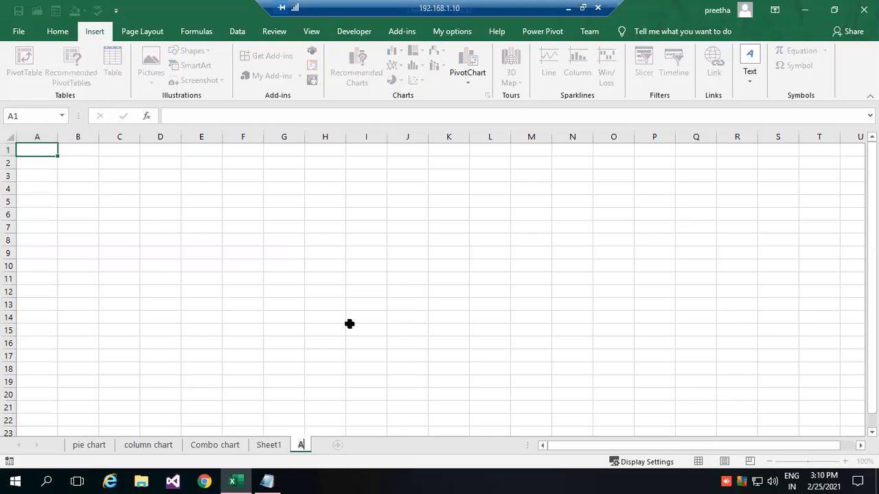
type("rea Chart")
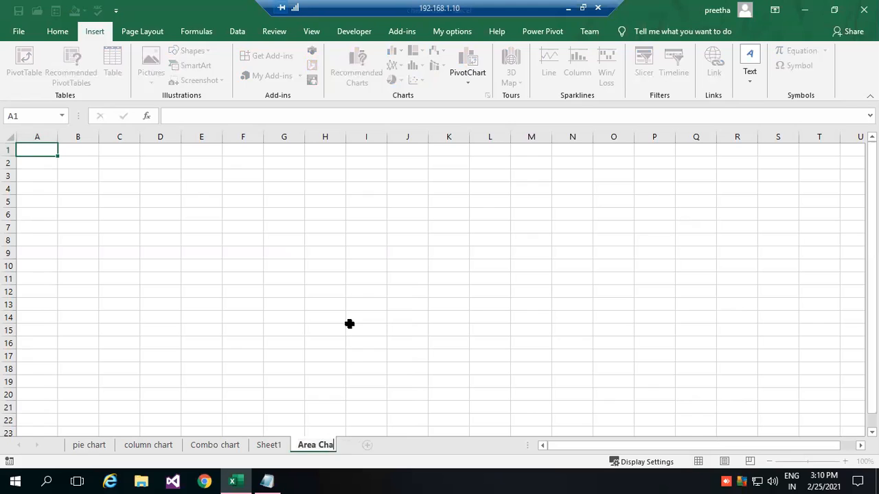
key("Return")
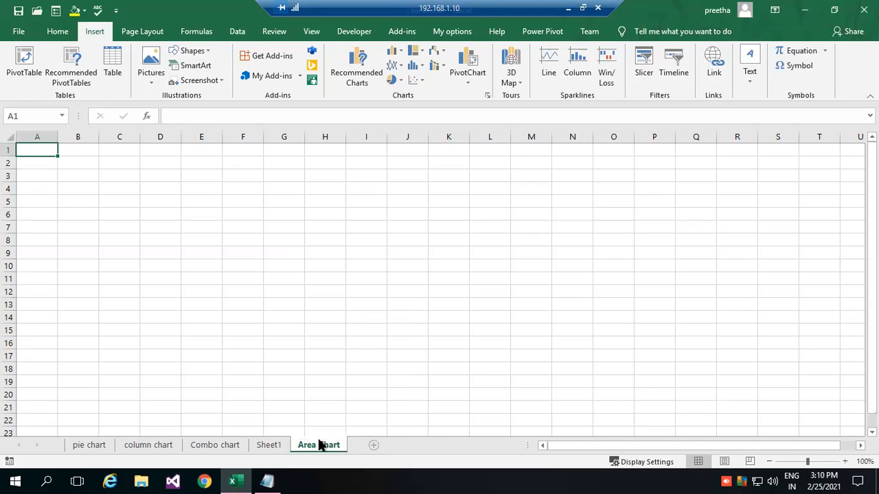
Rename Sheet1 as Line Chart.
left_click(268, 445)
right_click(268, 446)
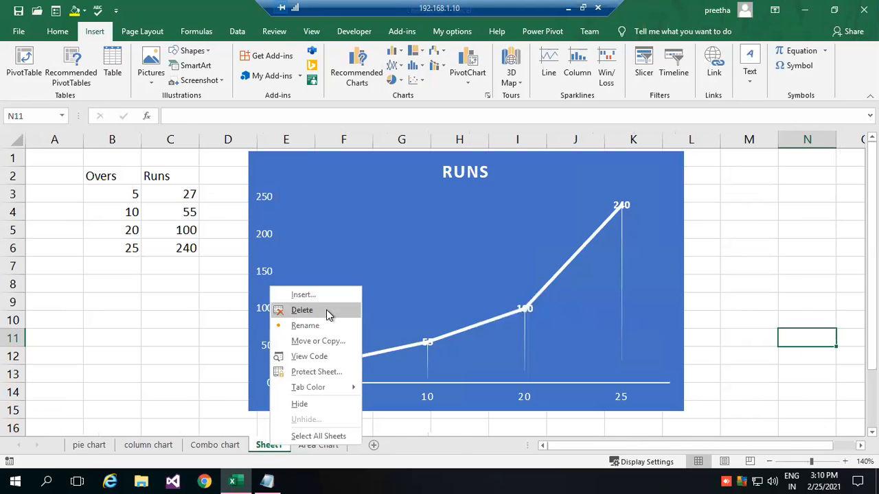
left_click(323, 327)
type("Line Chart")
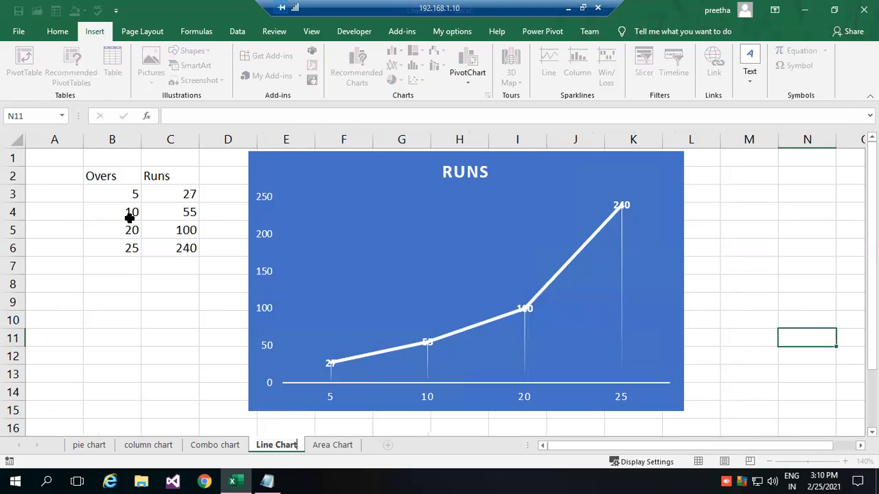
left_click(96, 298)
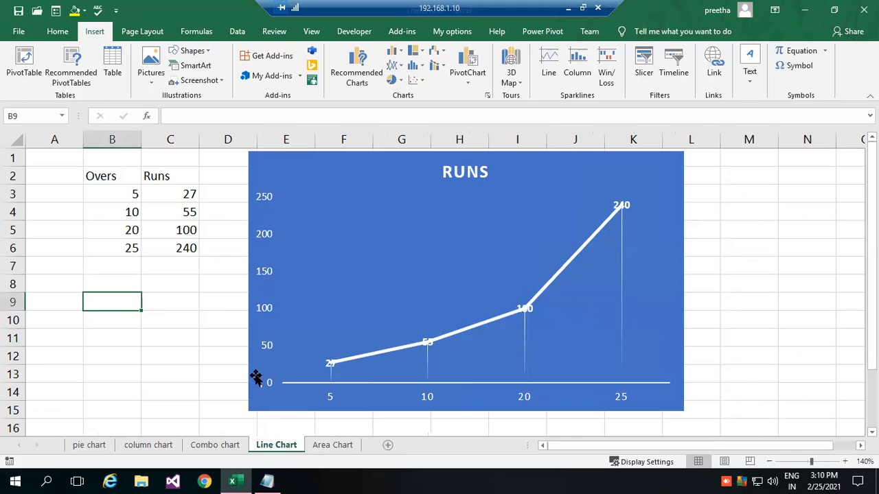
On the Area Chart sheet, enter the row labels Flowers, Shrubs and Trees in cells D3 to D5.
double_click(324, 445)
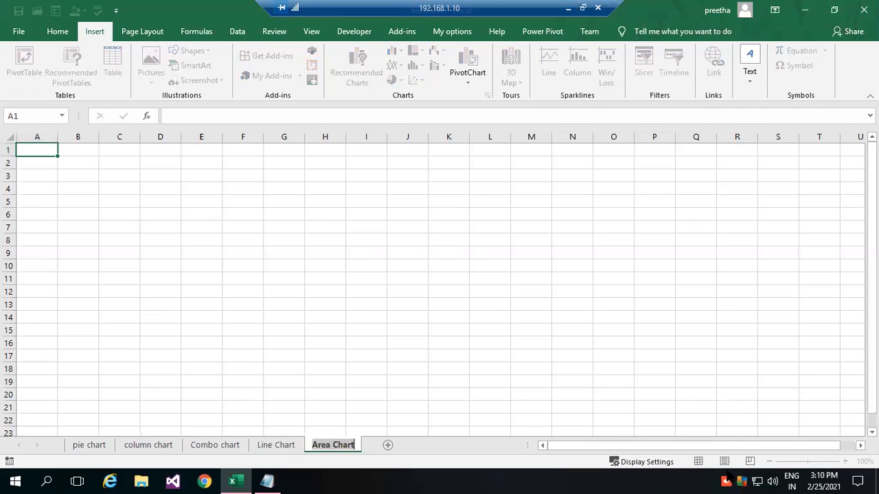
left_click(860, 445)
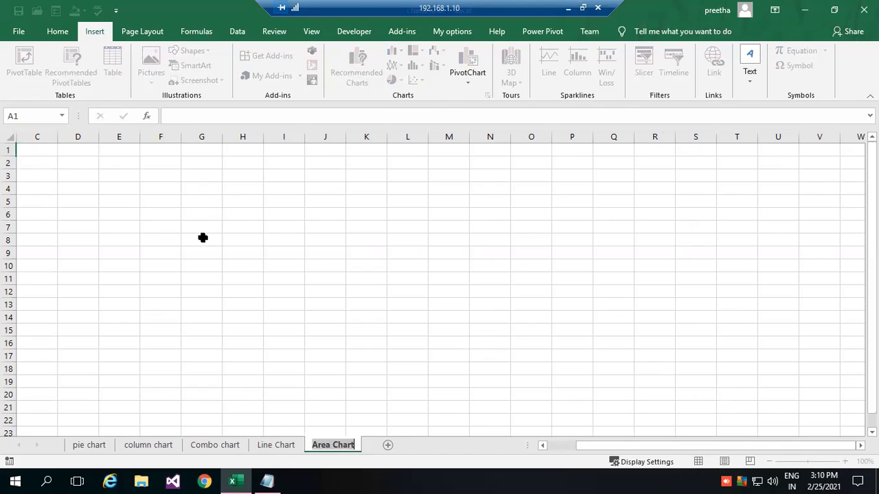
left_click(83, 176)
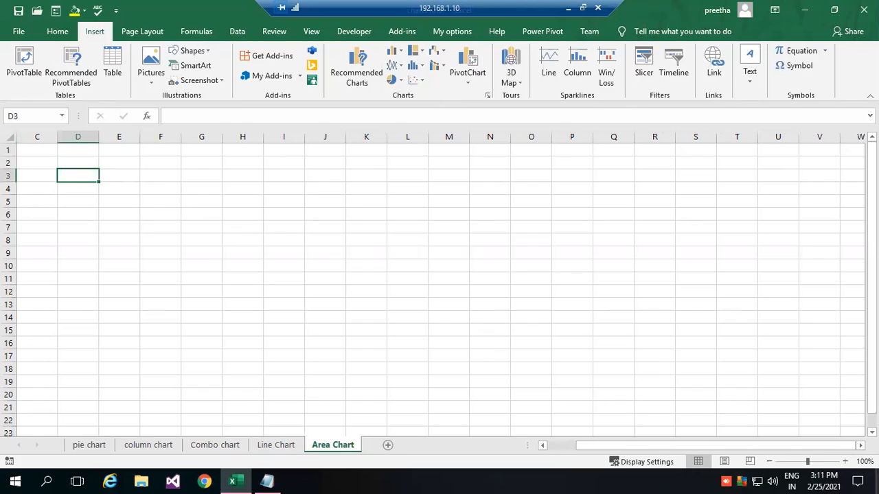
type("Flower")
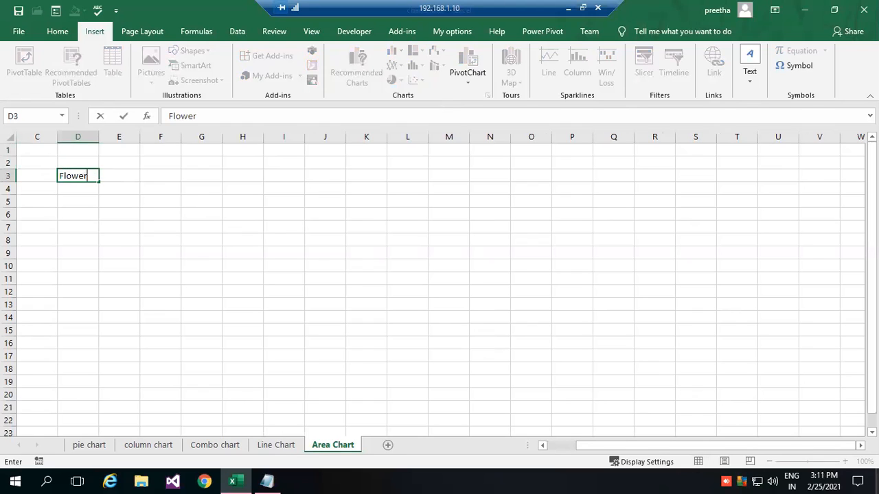
type("s")
key("Return")
type("Shrubs")
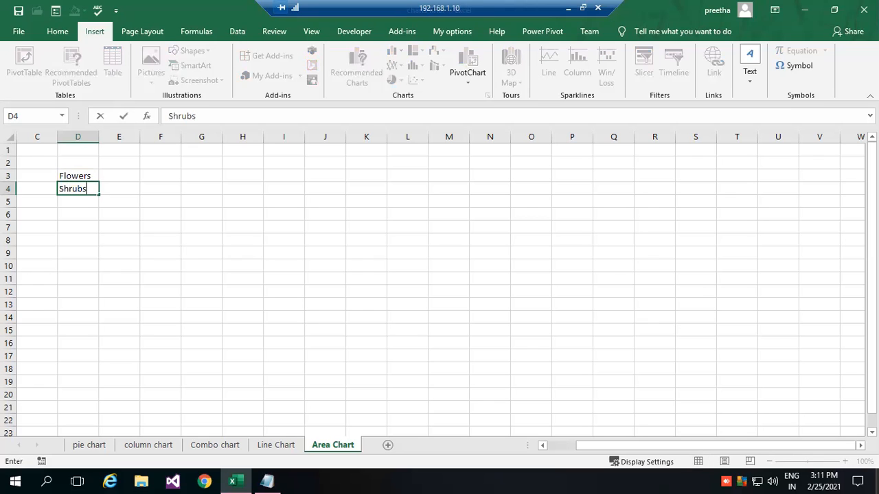
key("Return")
type("Tree")
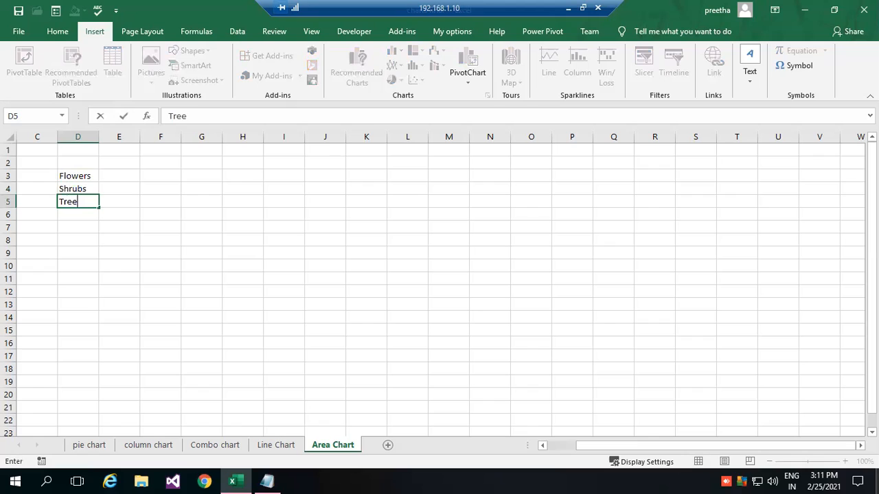
type("s")
Enter the column headers Bangalore and Hassan in cells E2 and F2.
key("Up")
key("Up")
key("Up")
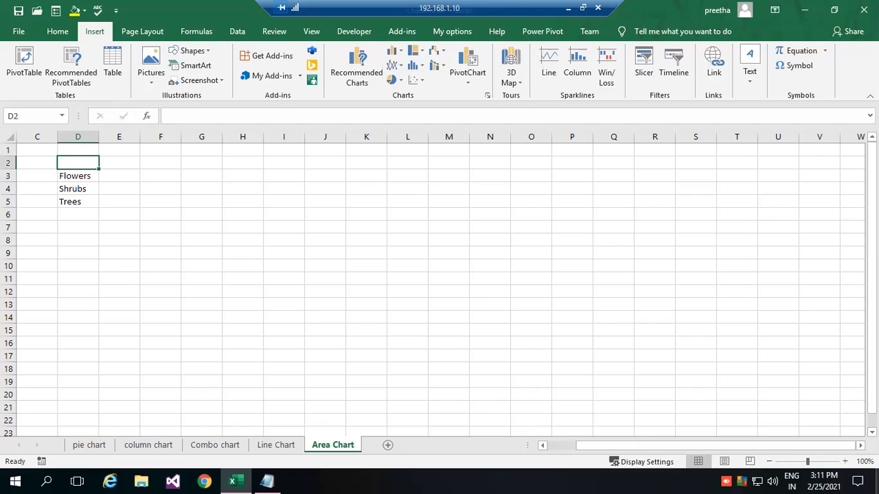
key("Right")
type("Bangalore")
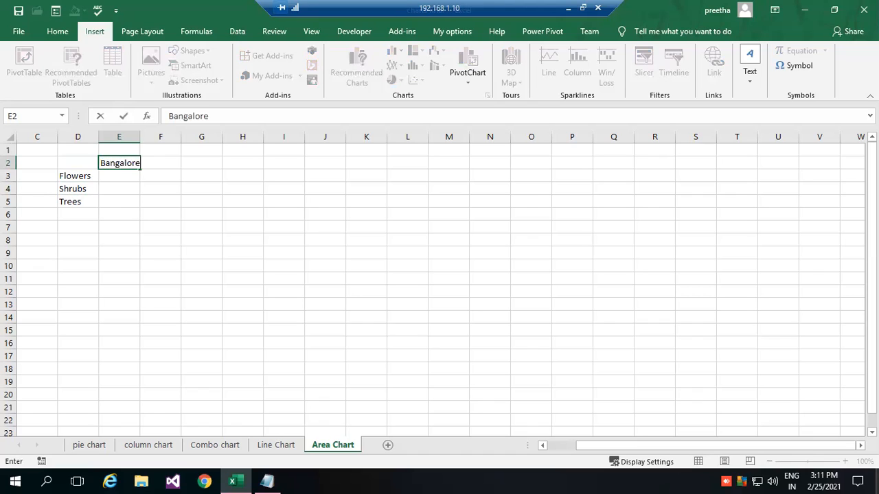
key("Right")
type("H")
key("BackSpace")
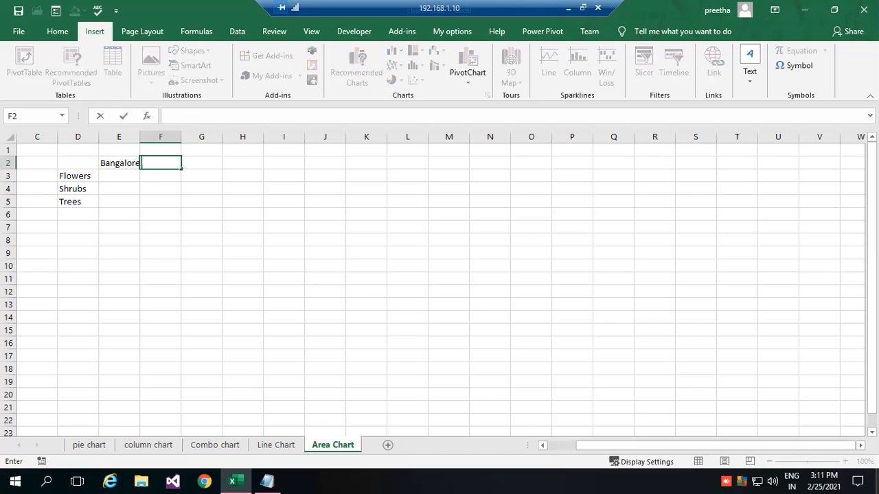
type("Hassan")
key("ctrl+Return")
Add the column headers Mangalore, Udupi and Darwad in cells G2 to I2.
key("Right")
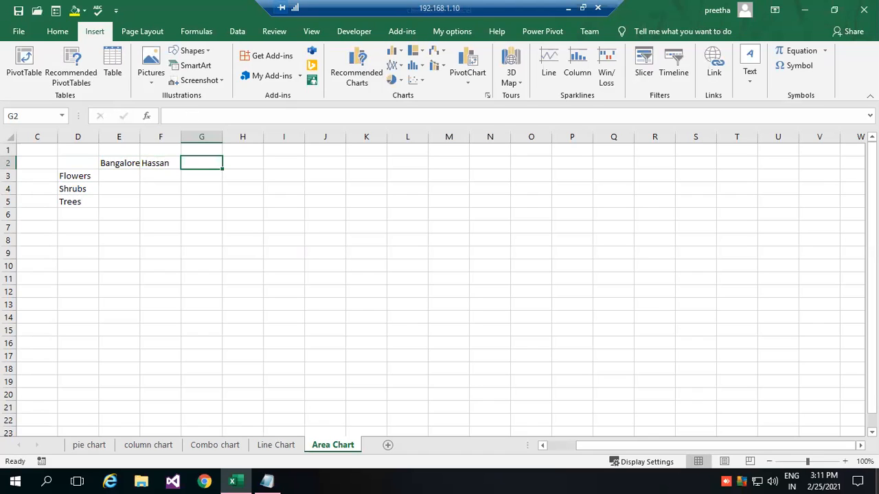
type("Mangalore")
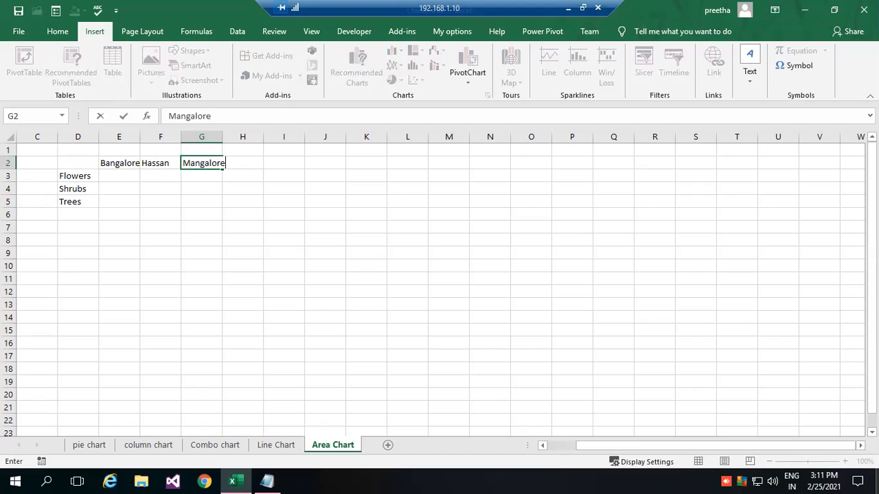
key("ctrl+Return")
key("Right")
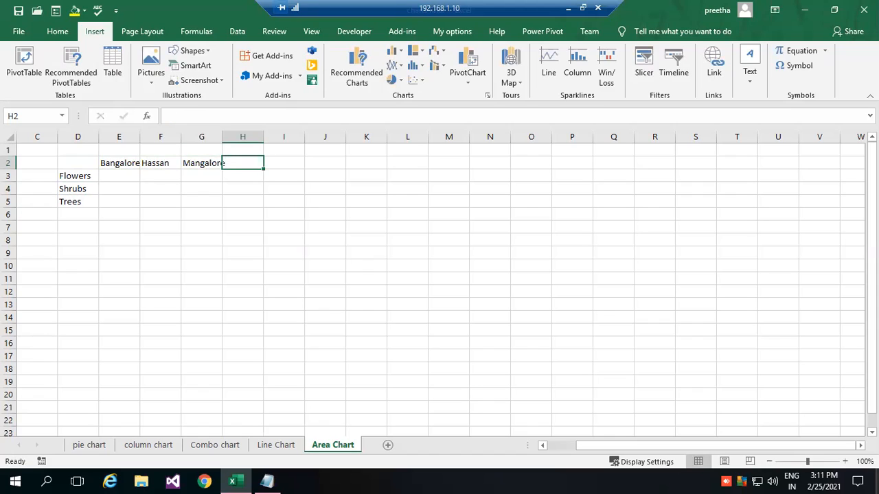
type("Udupi")
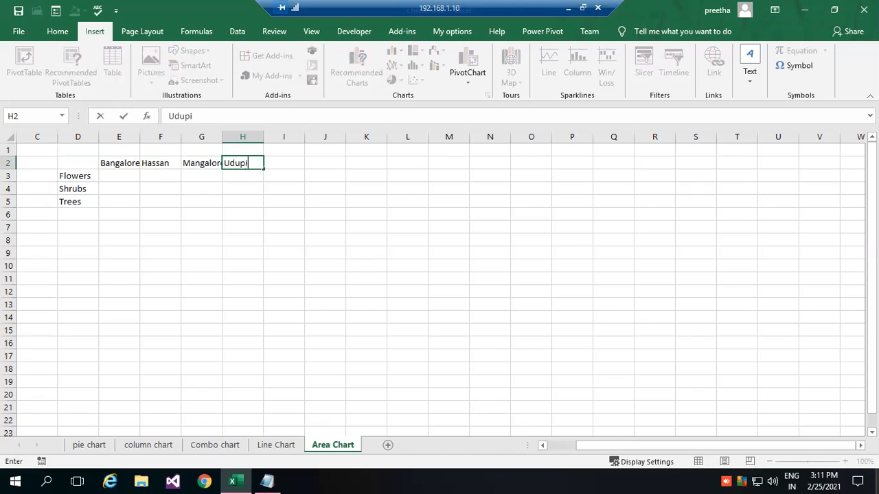
key("Tab")
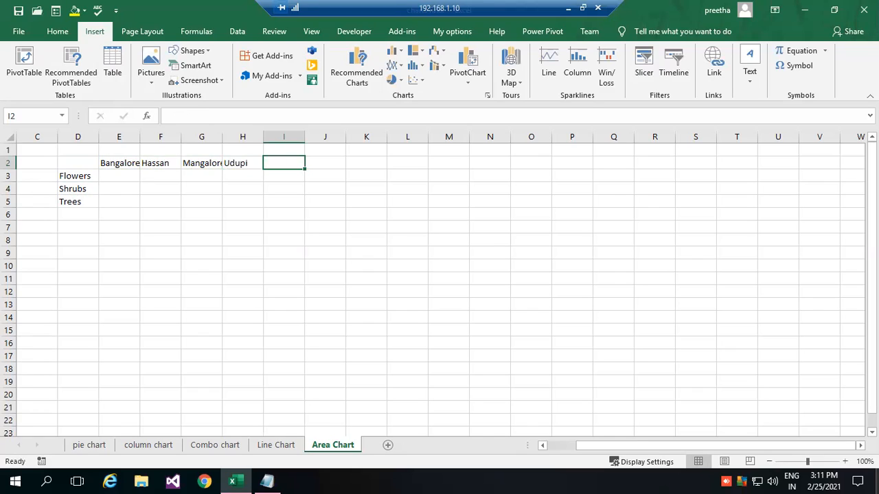
type("Darwad")
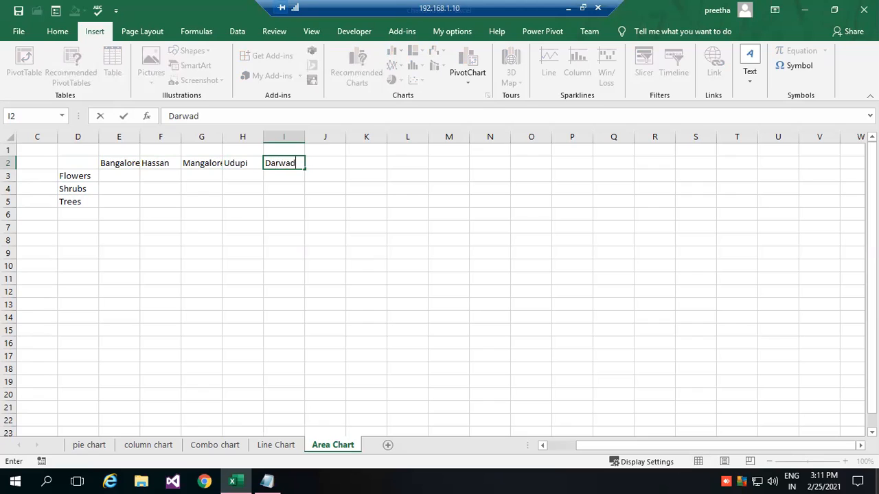
key("Return")
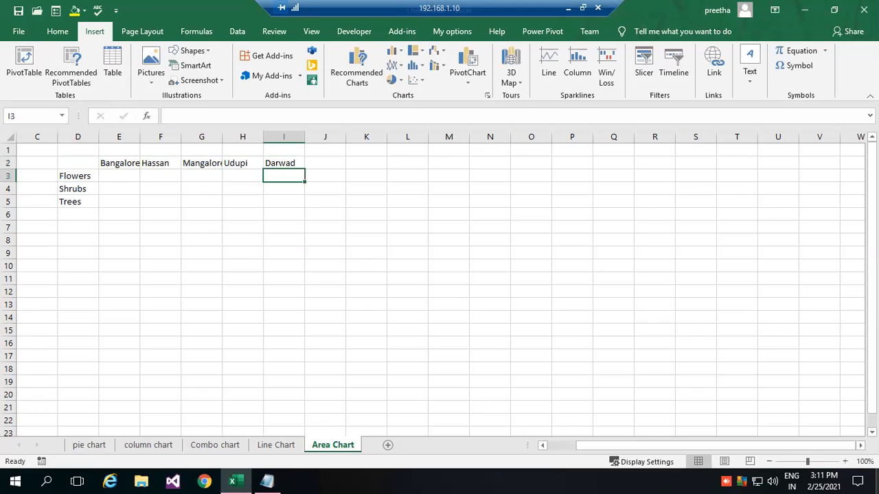
Widen column E and enter 12000, 25000 and 30000 for Flowers, Shrubs and Trees under Bangalore.
left_click_drag(140, 140, 143, 140)
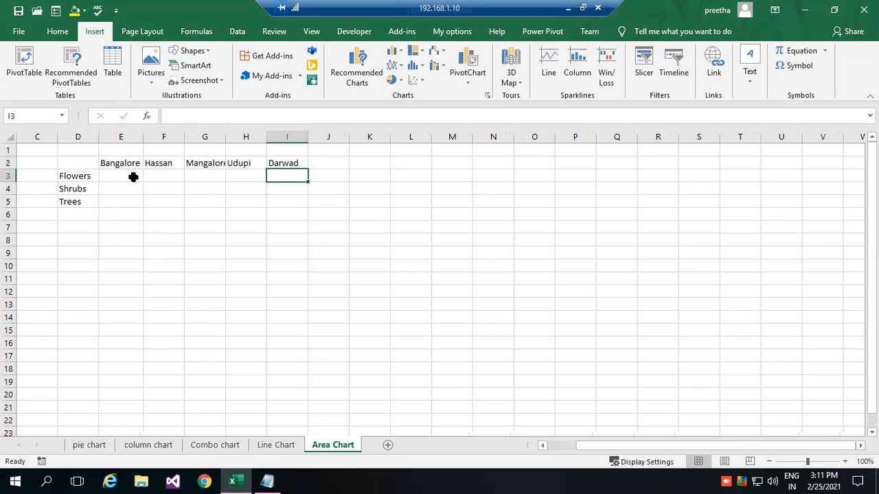
double_click(845, 462)
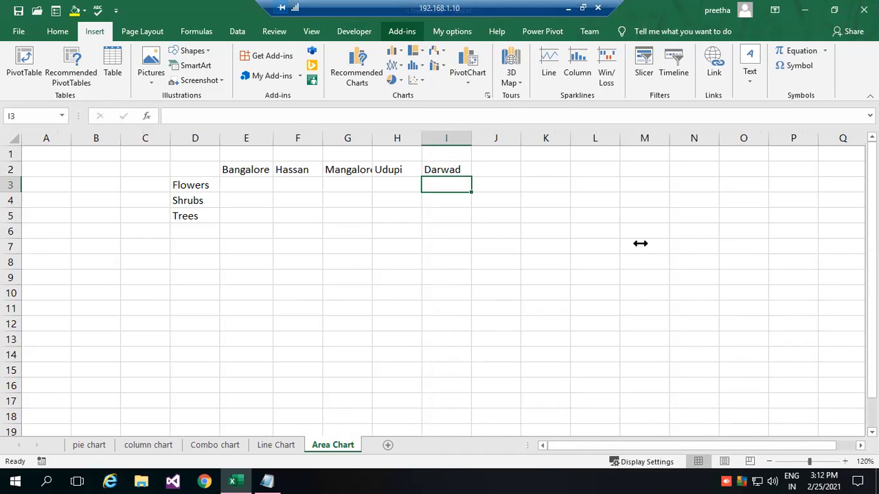
left_click(232, 187)
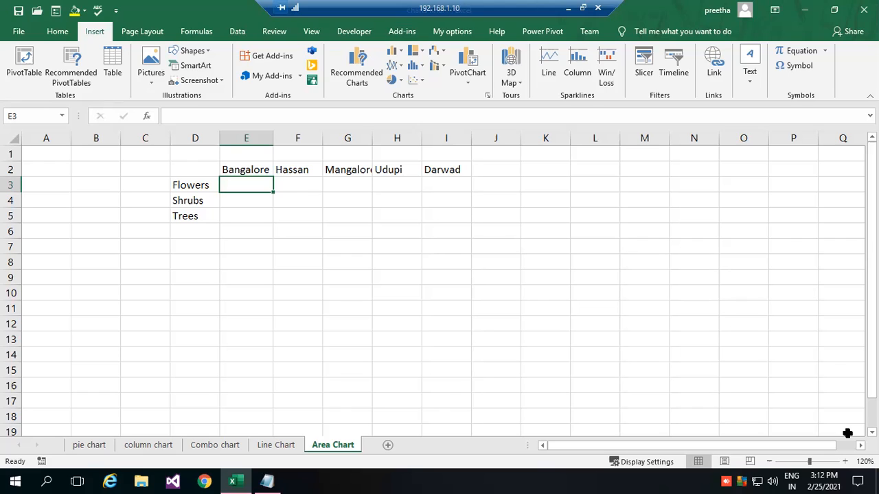
type("12000")
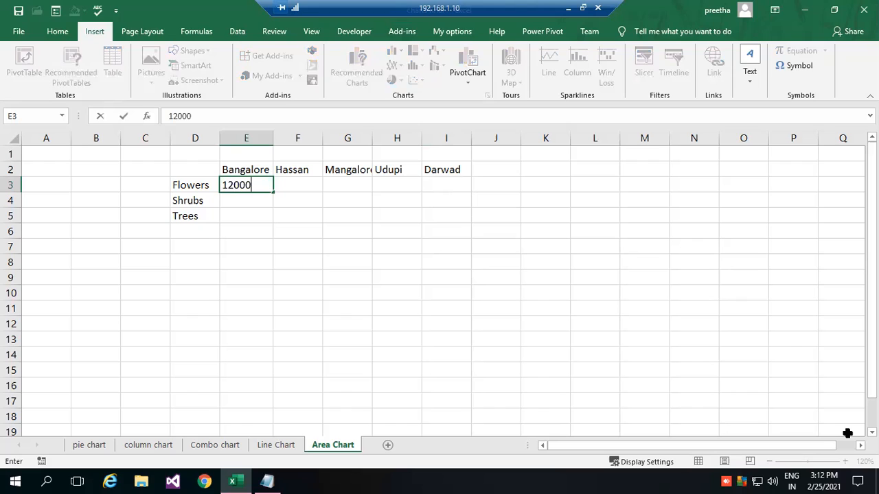
key("Return")
type("25000")
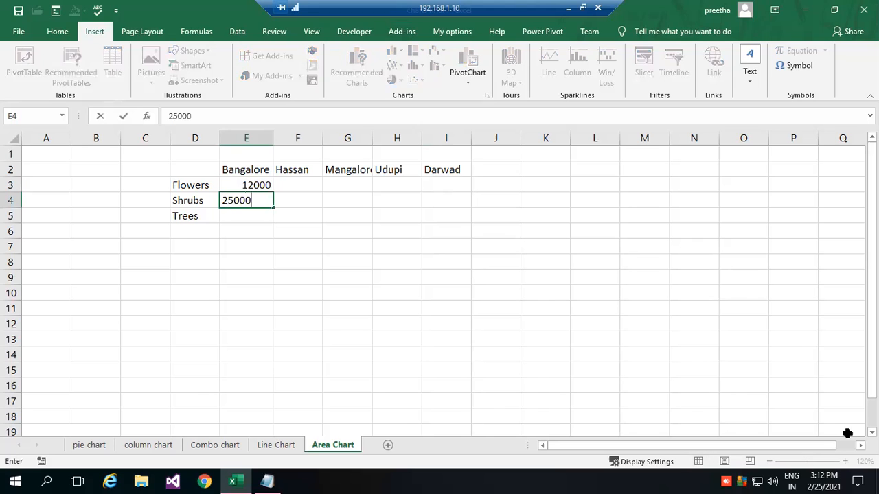
key("Return")
type("30000")
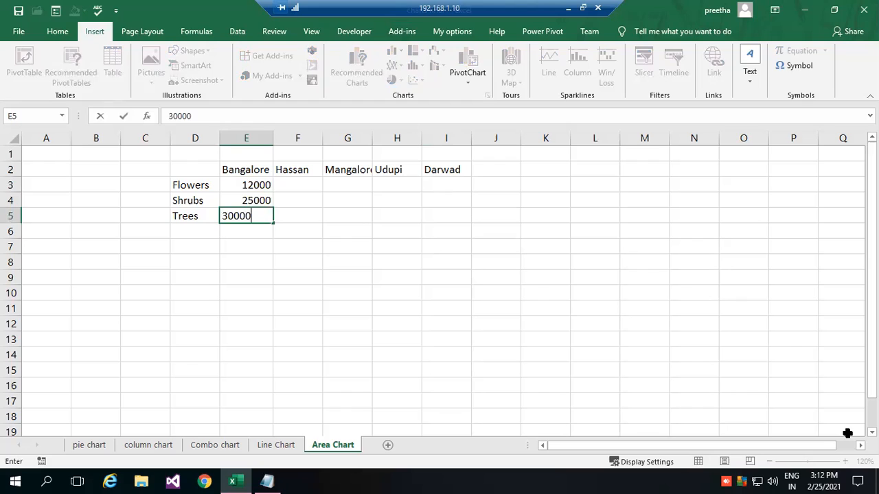
key("Up")
key("Up")
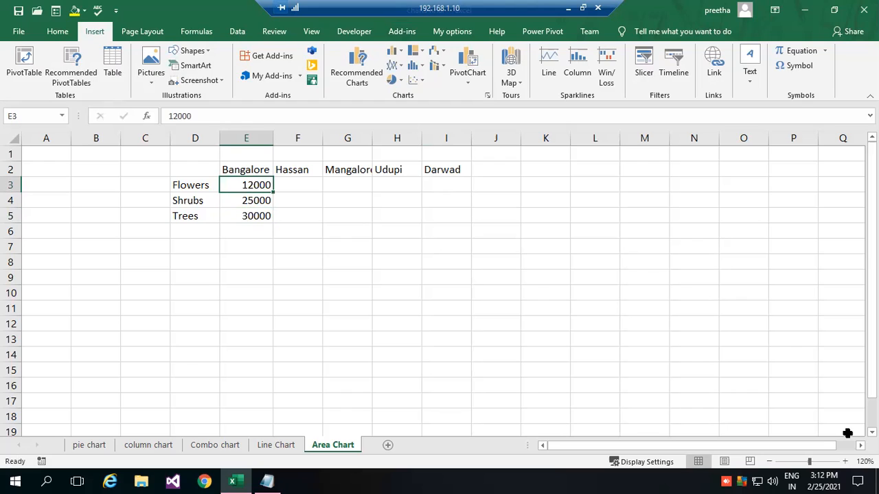
Enter 20000, 14000 and 25000 for Flowers, Shrubs and Trees under Hassan.
key("Right")
type("20000")
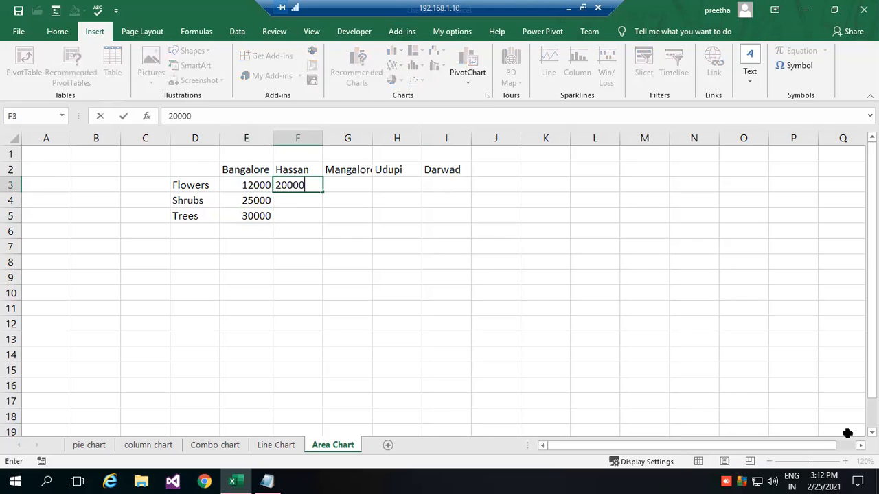
key("Return")
type("14000")
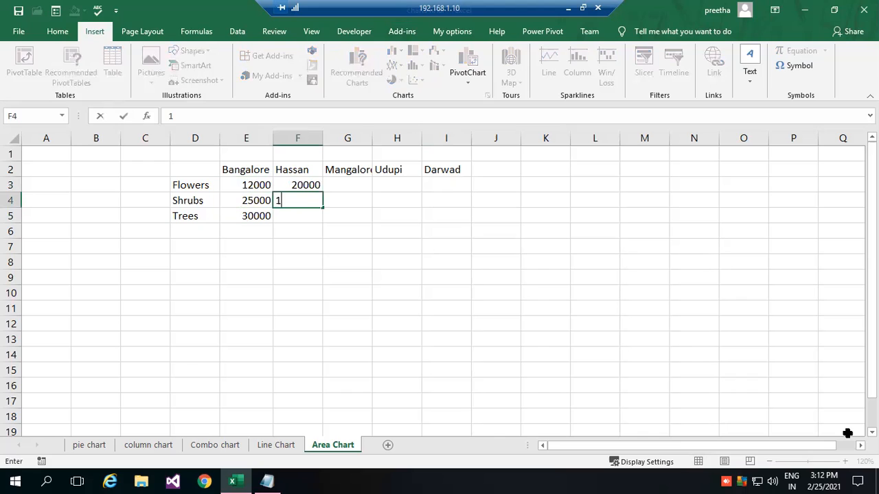
key("Return")
type("25000")
key("Up")
key("Right")
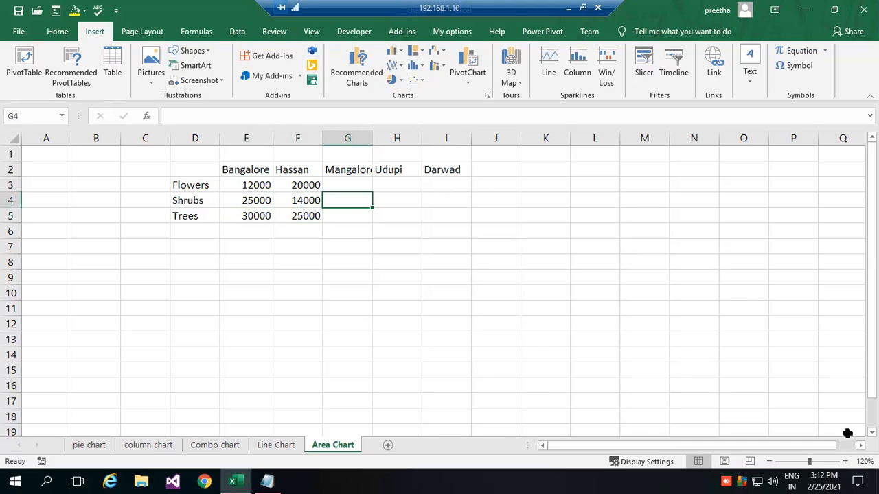
Enter 45000, 25000 and 65000 for Flowers, Shrubs and Trees under Mangalore.
key("Up")
type("45000")
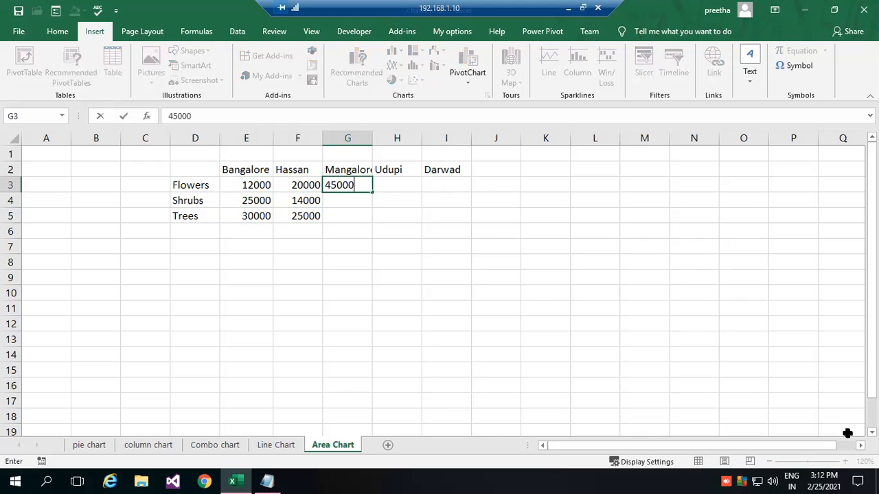
key("Return")
type("25000")
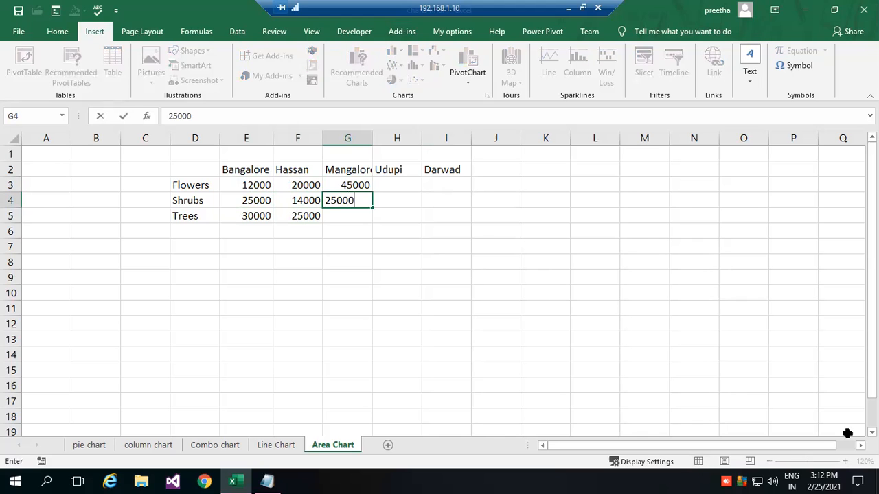
key("Return")
type("65000")
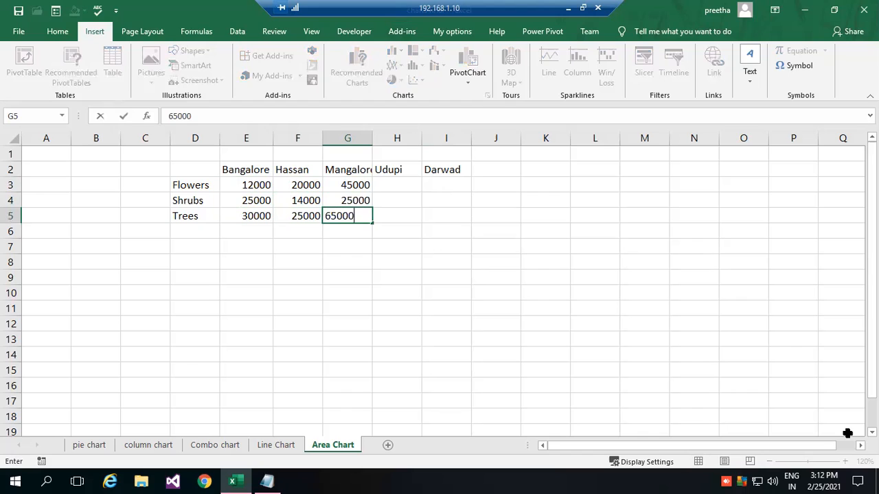
key("Up")
key("Up")
Enter 45000, 25000 and 35000 for Flowers, Shrubs and Trees under Udupi.
key("Up")
key("Down")
key("Right")
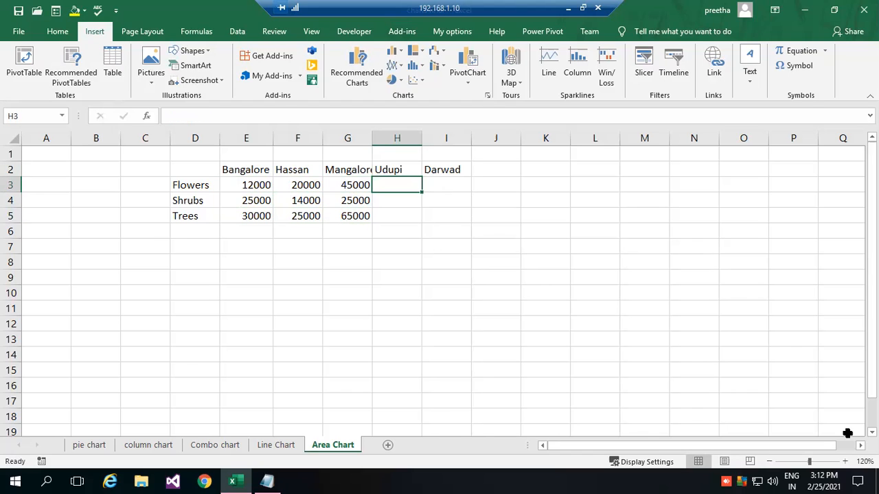
type("45000")
key("Return")
type("25000")
key("Return")
type("35000")
key("Up")
key("Up")
key("Up")
Enter 47000, 12000 and 25000 for Flowers, Shrubs and Trees under Darwad.
key("Down")
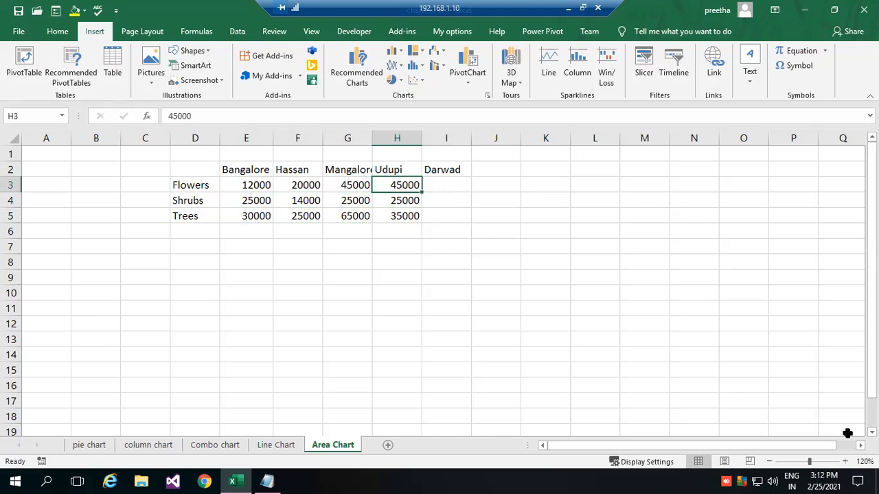
key("Right")
type("47000")
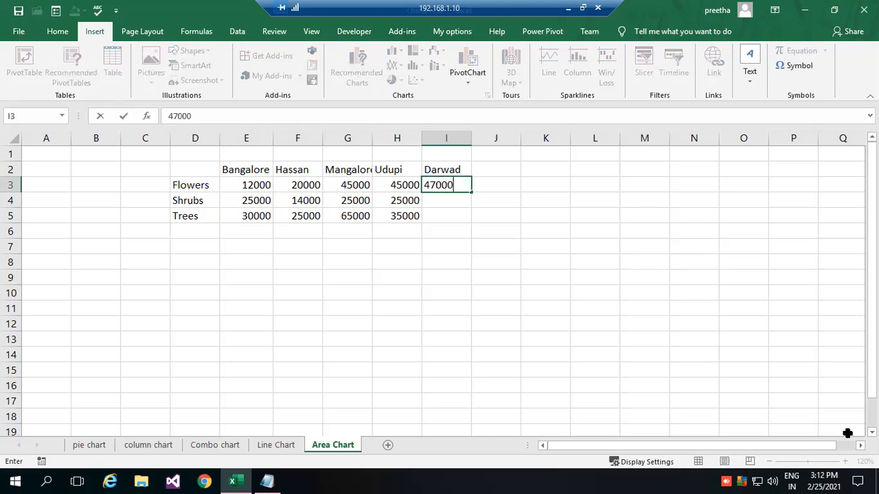
key("Return")
type("12000")
key("Return")
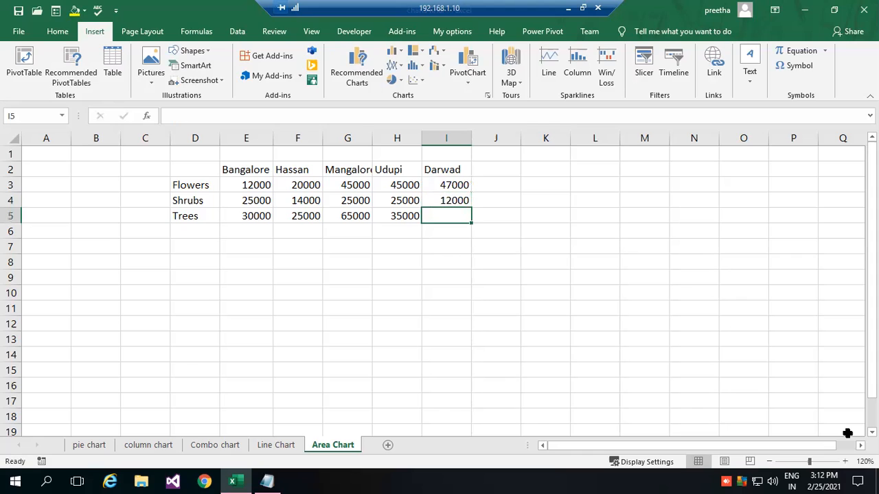
type("25000")
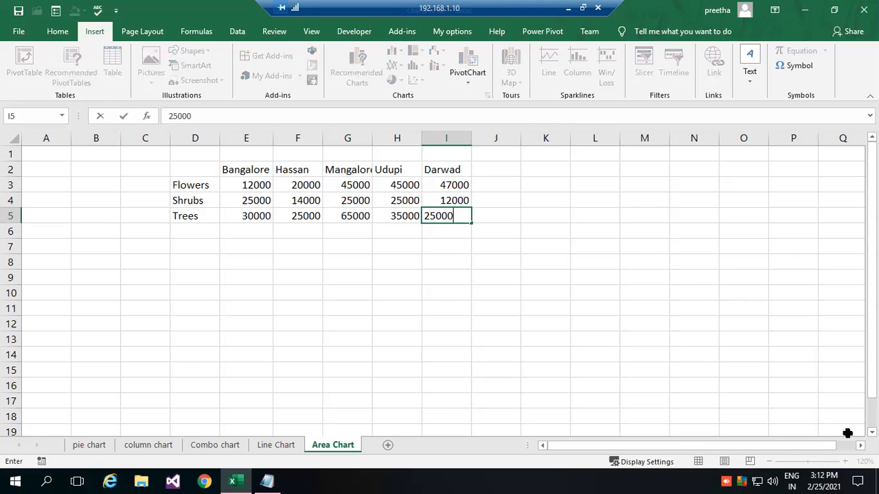
key("Return")
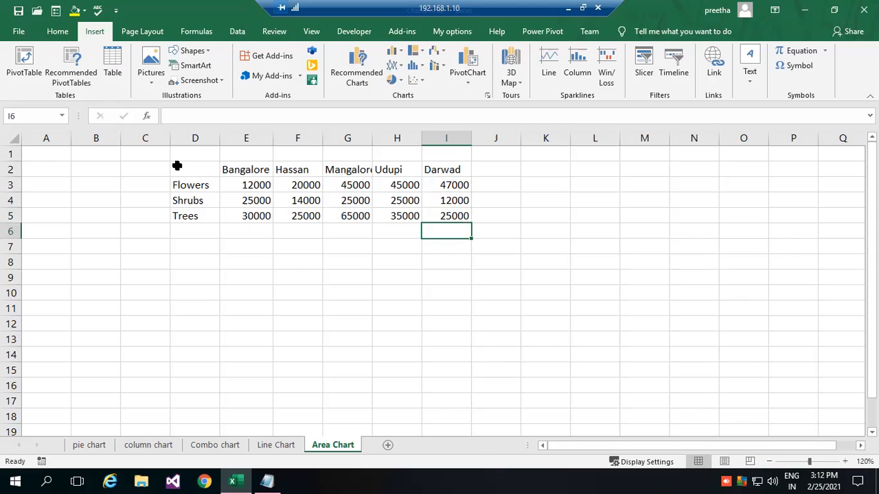
Fill the city header cells E2 to I2 with a light blue background.
left_click_drag(237, 170, 454, 175)
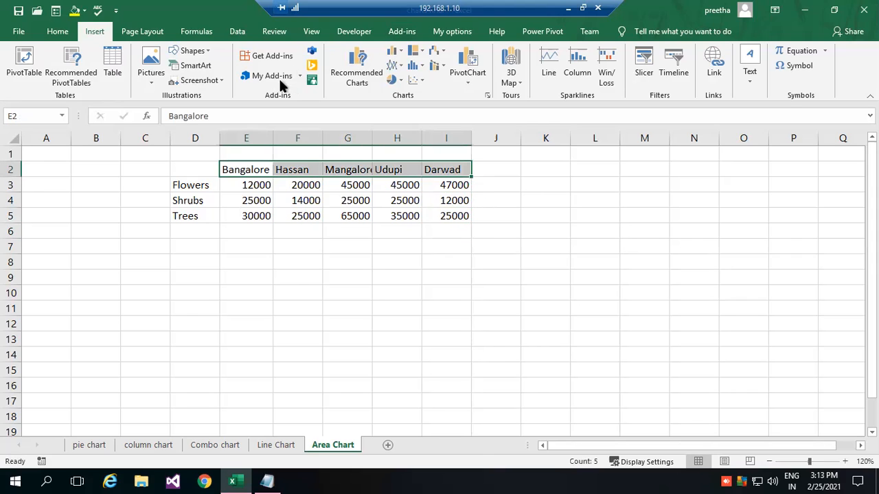
left_click(60, 31)
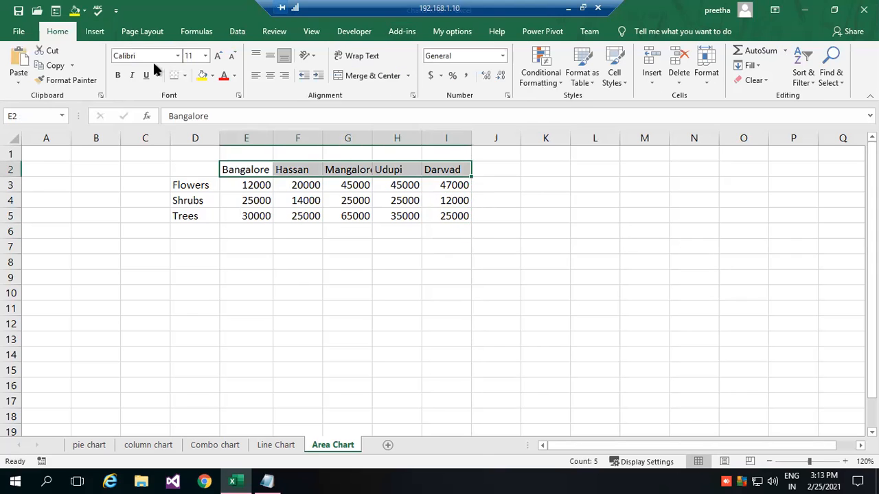
left_click(212, 76)
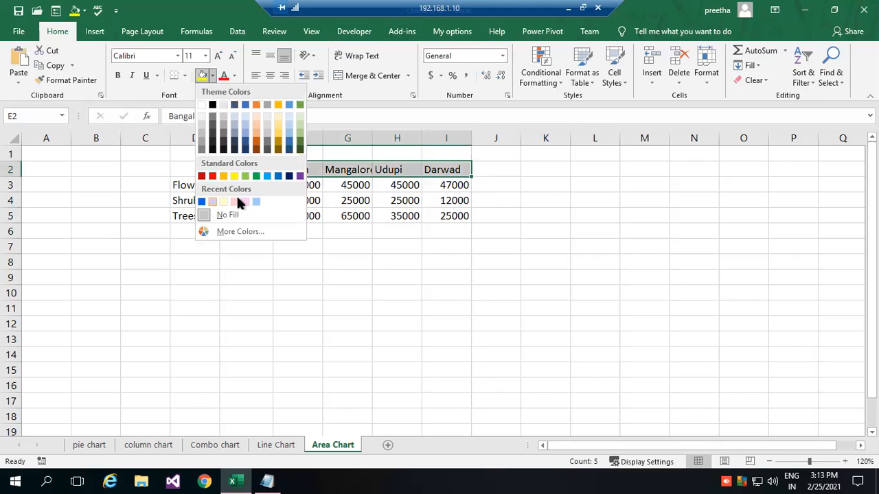
left_click(255, 203)
left_click(251, 235)
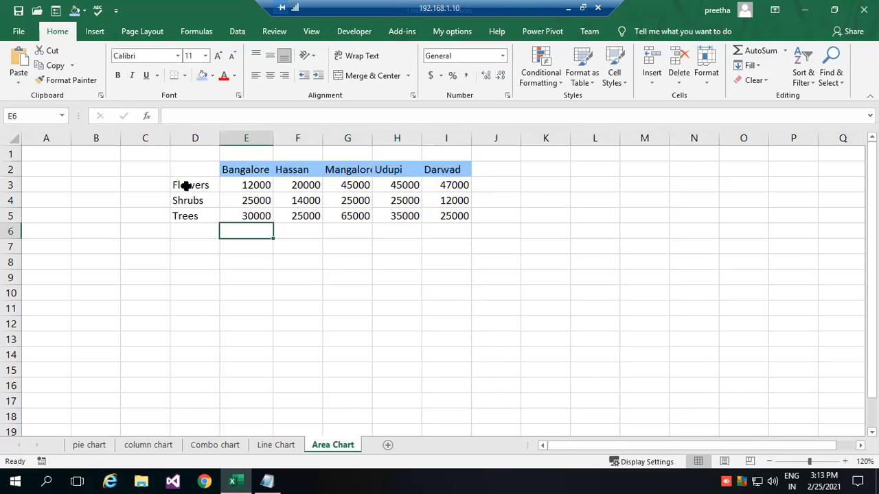
Apply the same light blue fill to the row labels in D3 to D5.
left_click(187, 186)
left_click_drag(187, 195, 189, 215)
left_click(200, 74)
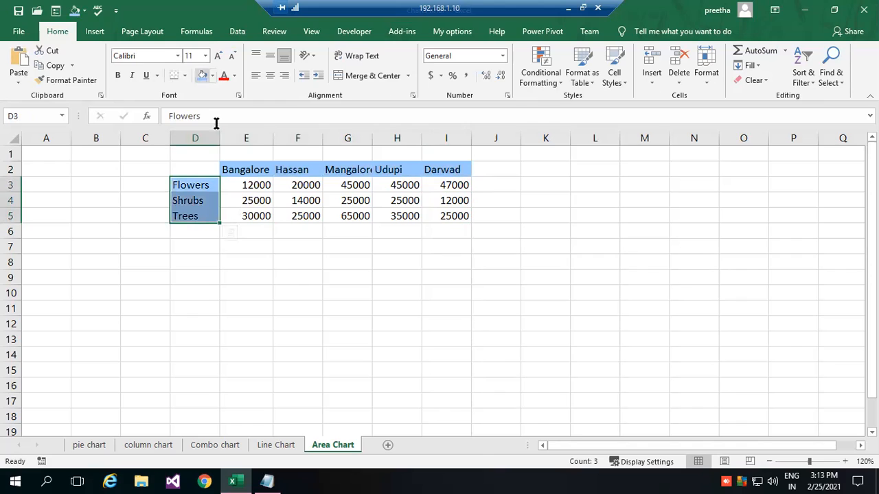
left_click(251, 214)
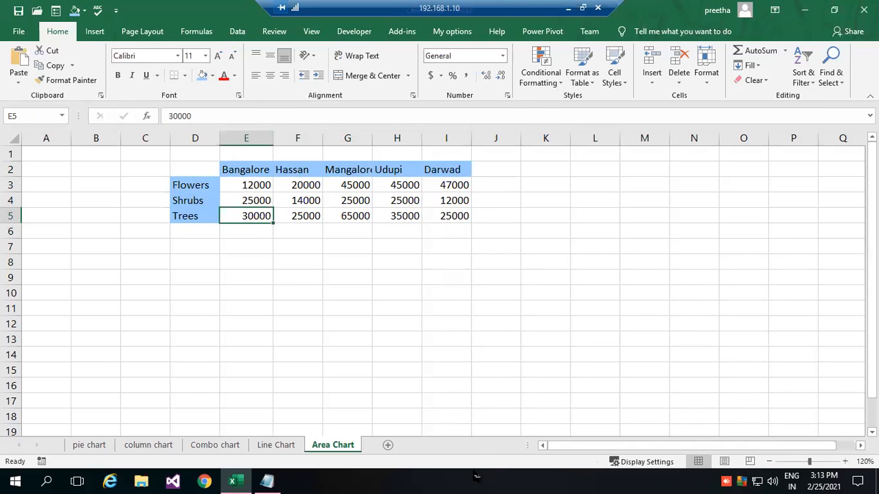
Insert the recommended clustered column chart from D2:I5 and move it below the table.
left_click_drag(197, 169, 437, 210)
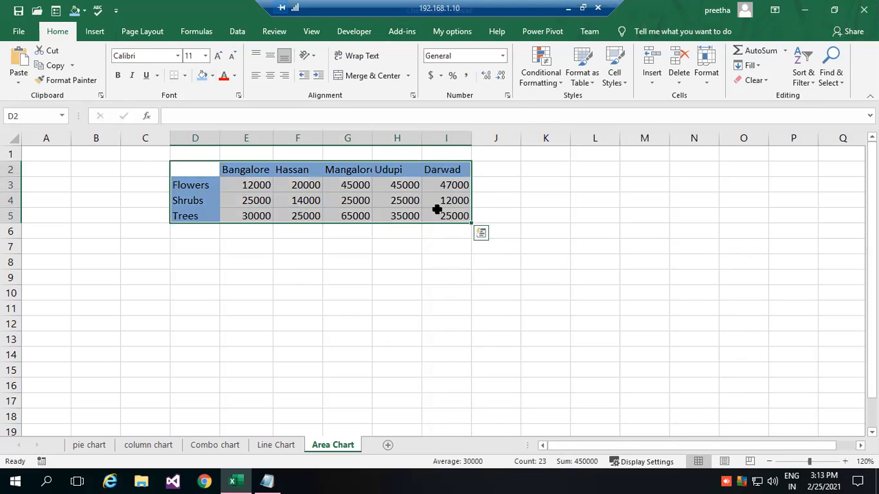
left_click(95, 31)
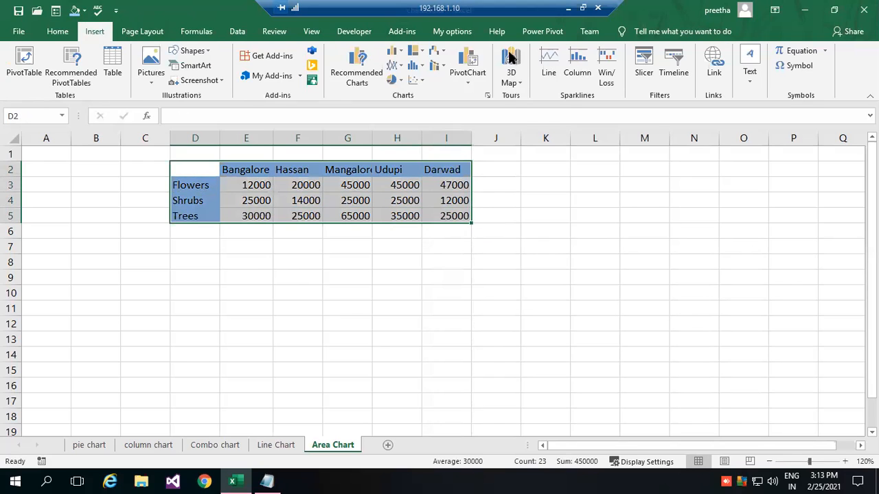
left_click(487, 96)
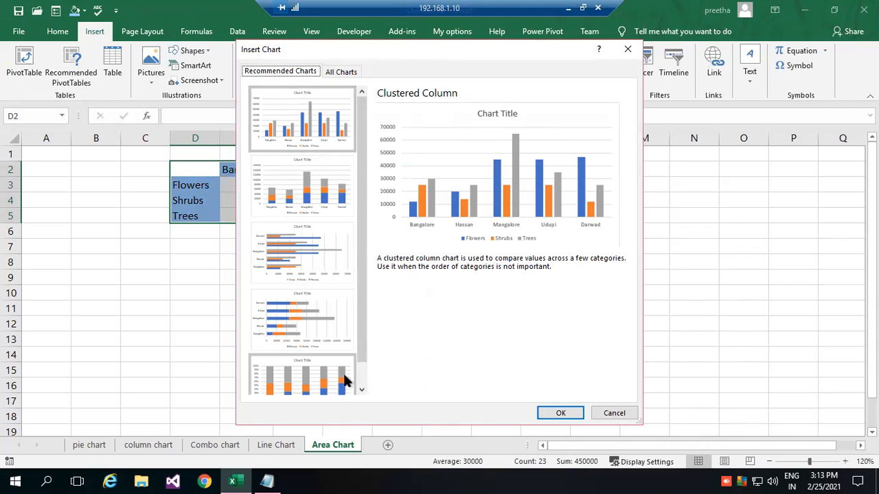
left_click(560, 413)
left_click_drag(500, 200, 525, 284)
scroll(762, 336, "down", 2)
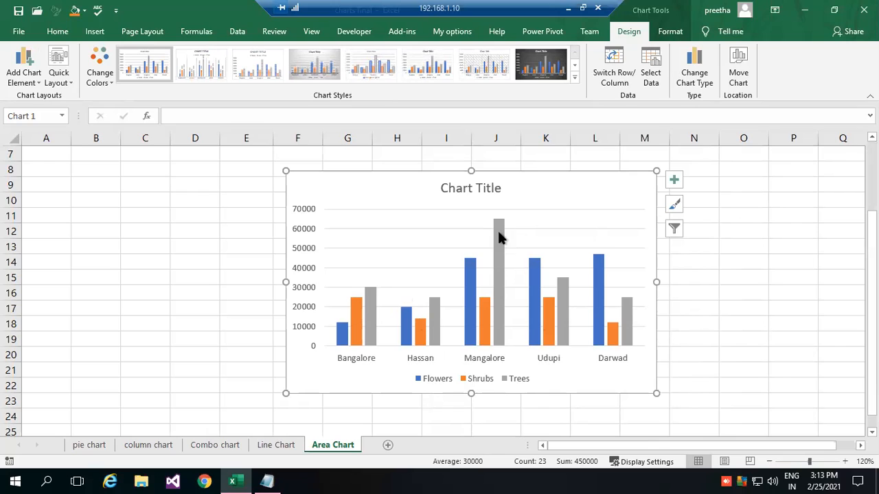
Change the chart type to 3-D Stacked Column and enlarge the chart slightly.
mouse_move(434, 340)
left_click(699, 75)
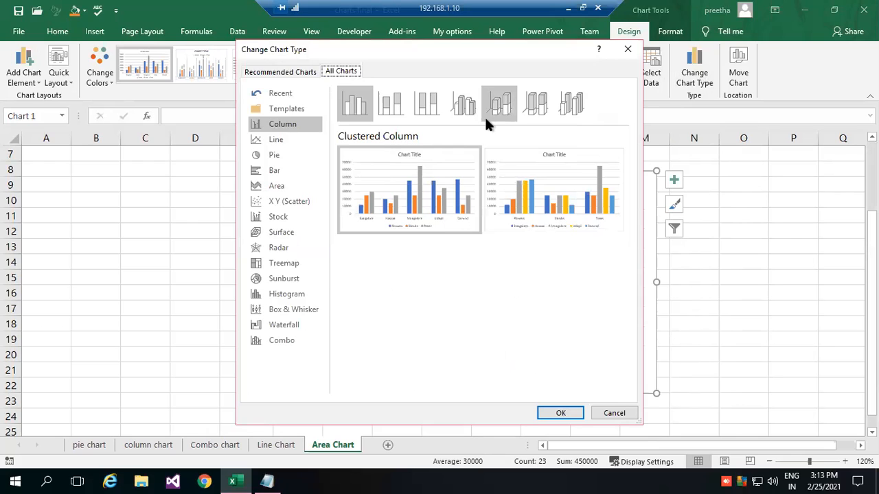
left_click(500, 106)
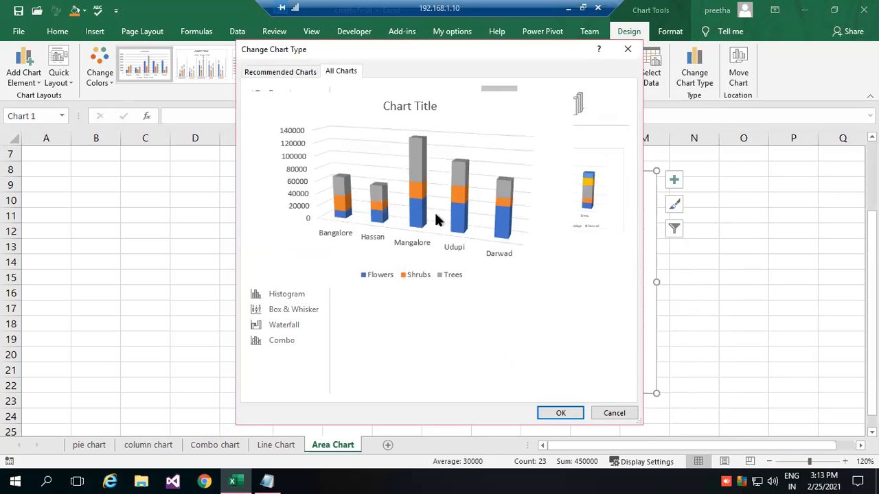
left_click(550, 415)
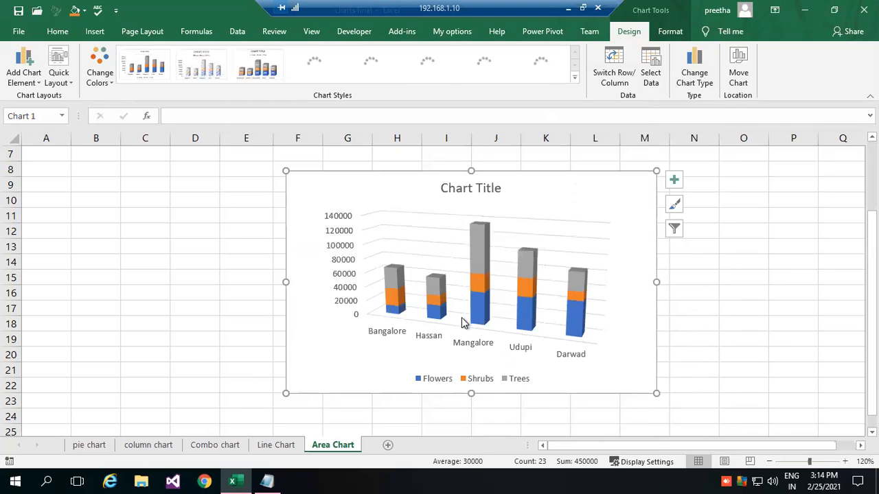
left_click_drag(657, 393, 669, 418)
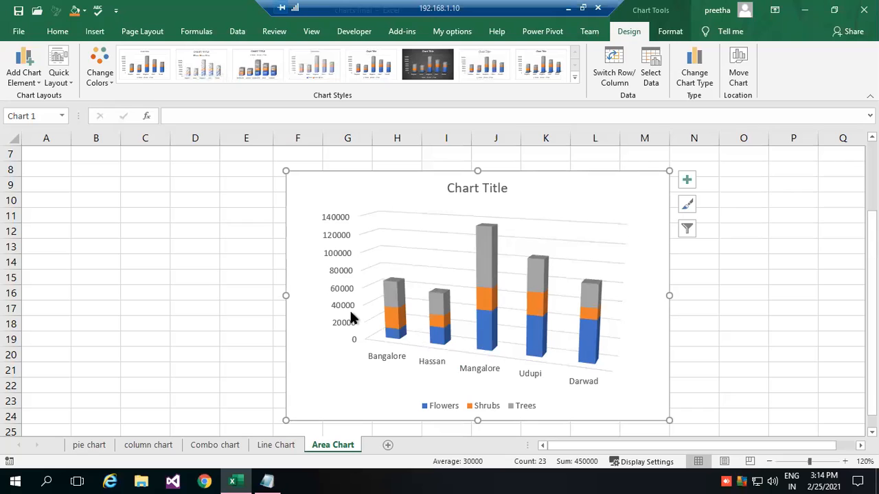
Change the chart type to a basic Area chart.
left_click(707, 75)
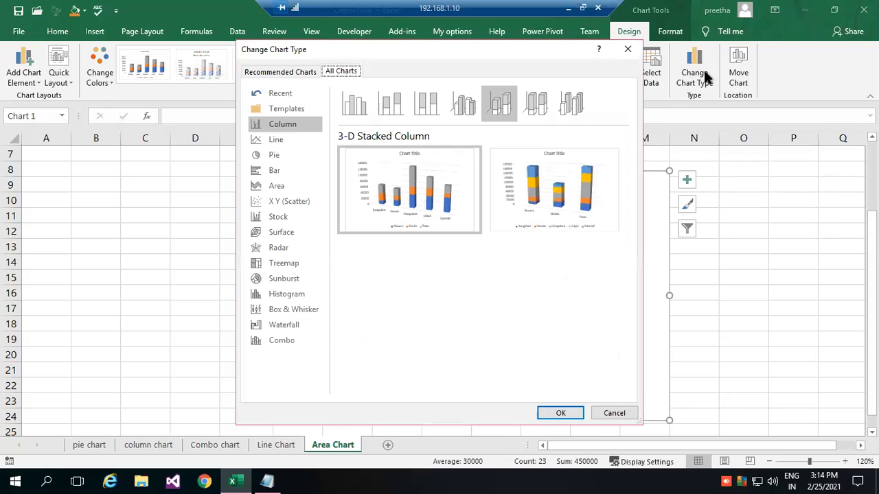
left_click(278, 187)
left_click(530, 168)
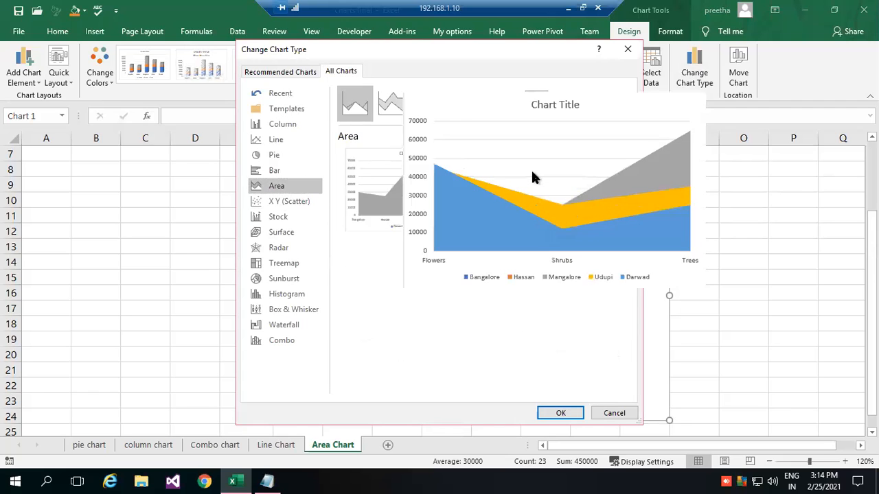
left_click(561, 413)
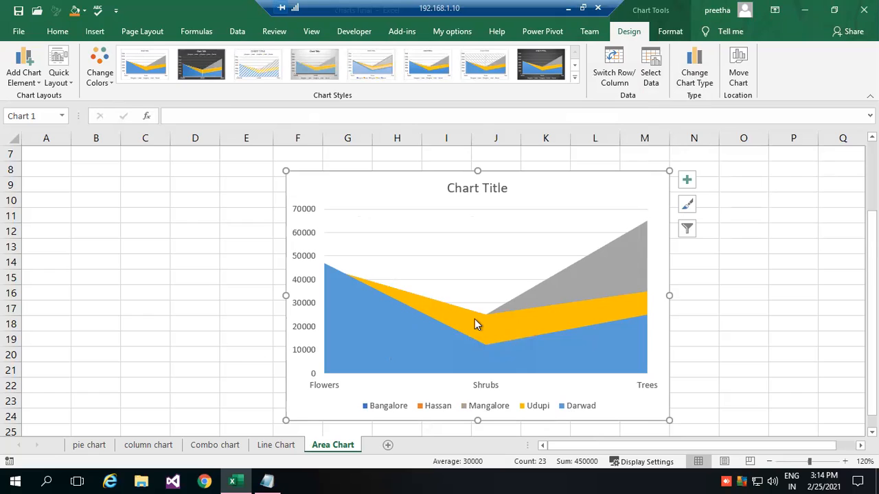
Select the Darwad, Udupi and Mangalore area series one at a time.
left_click(424, 348)
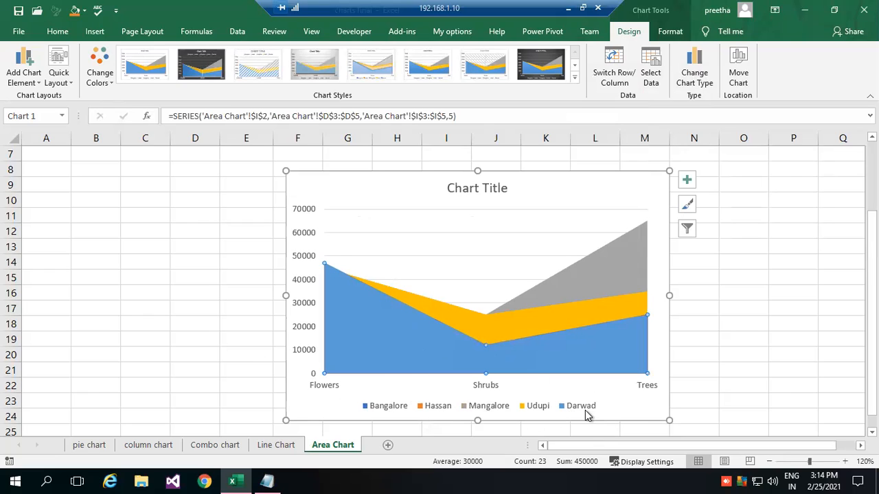
left_click(501, 321)
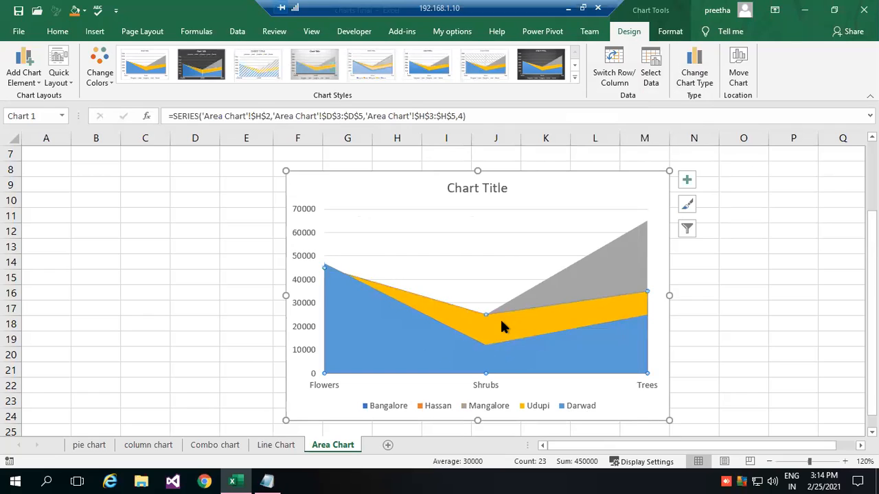
left_click(562, 291)
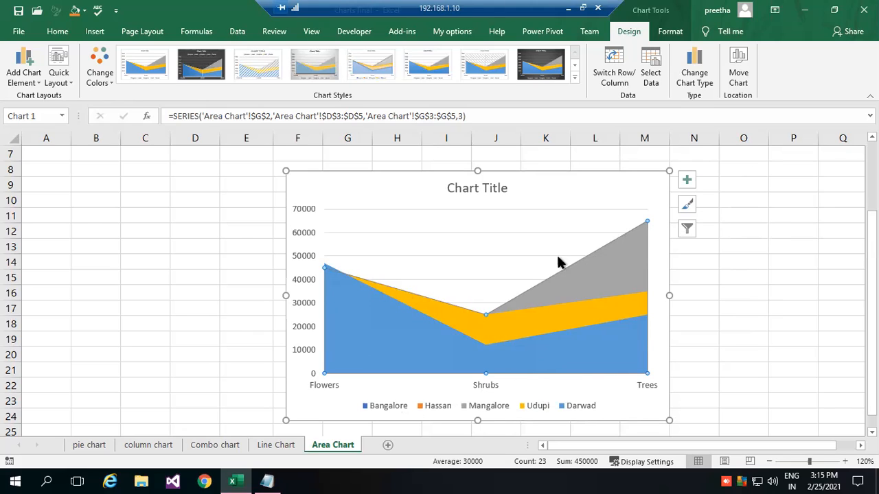
Change the chart type to Sunburst.
left_click(694, 69)
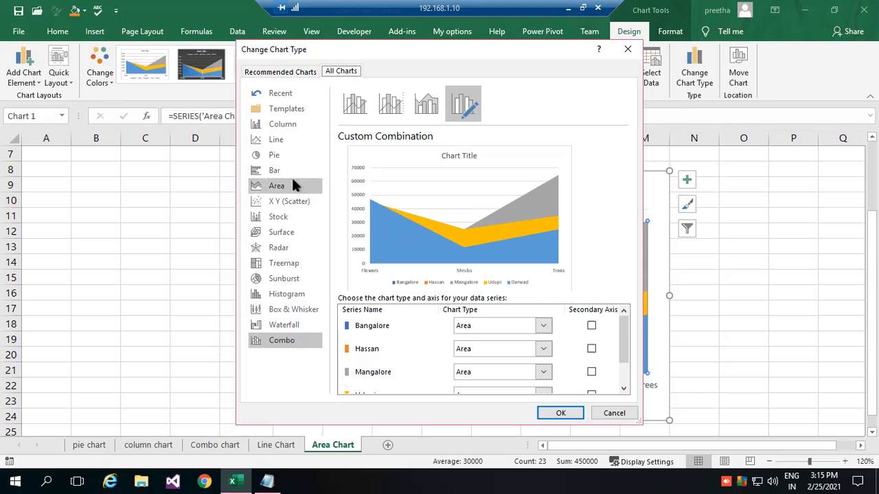
left_click(291, 216)
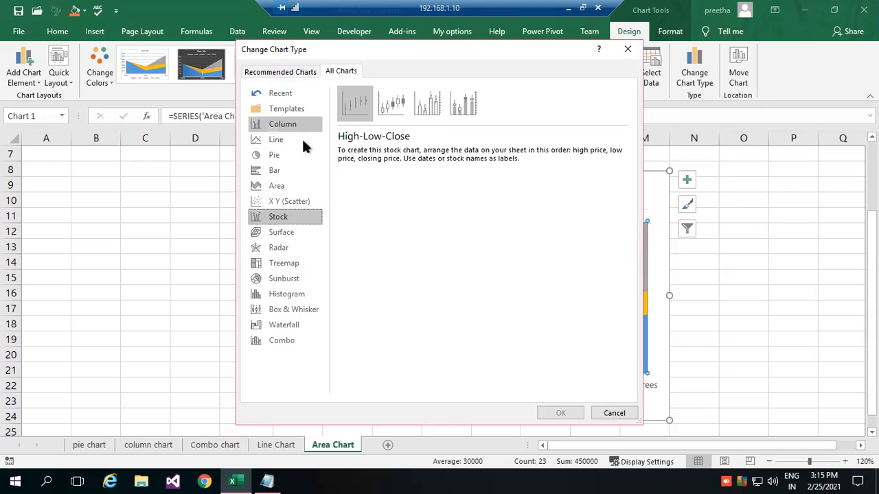
left_click(302, 278)
left_click(558, 413)
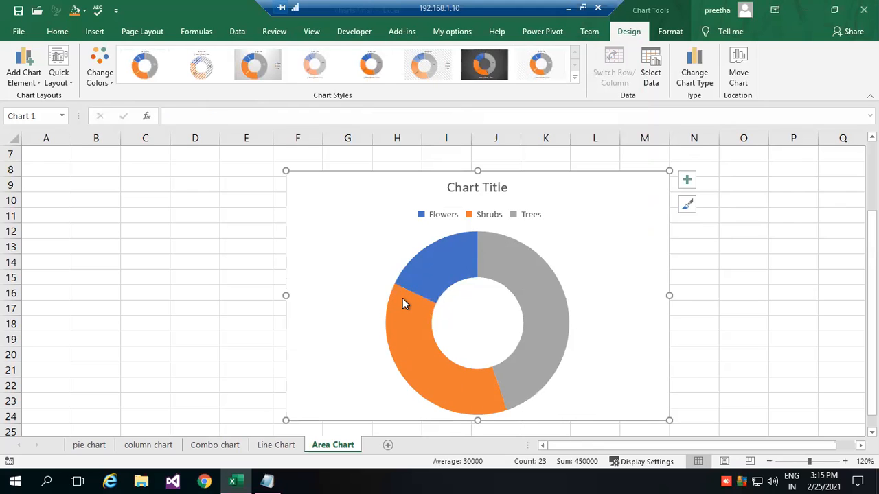
Inspect the doughnut segments' values and the chart's data source without changing anything.
mouse_move(403, 301)
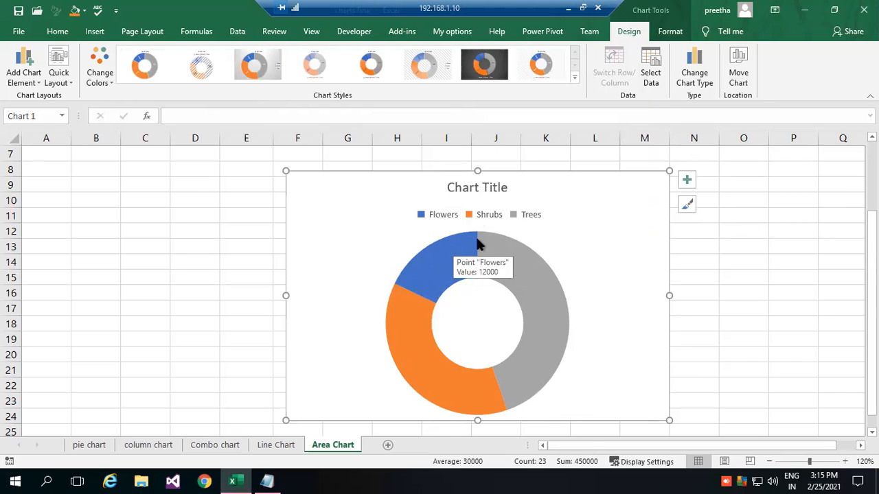
mouse_move(446, 271)
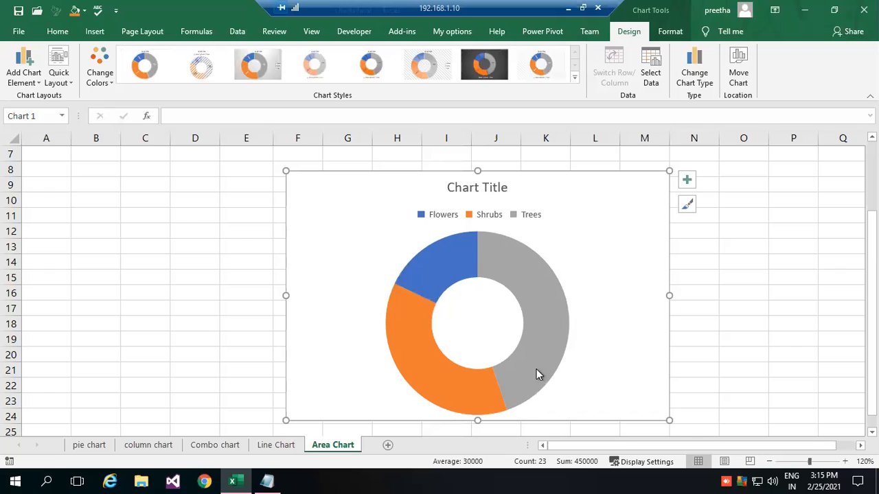
mouse_move(476, 389)
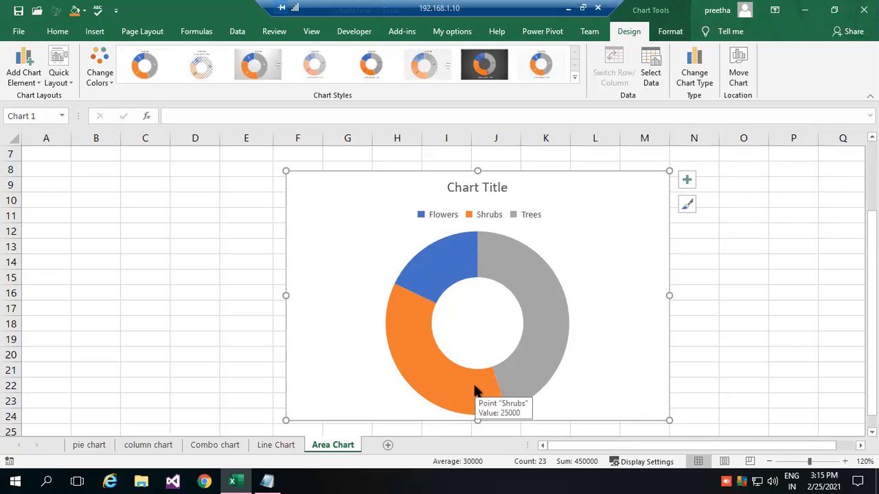
left_click(655, 71)
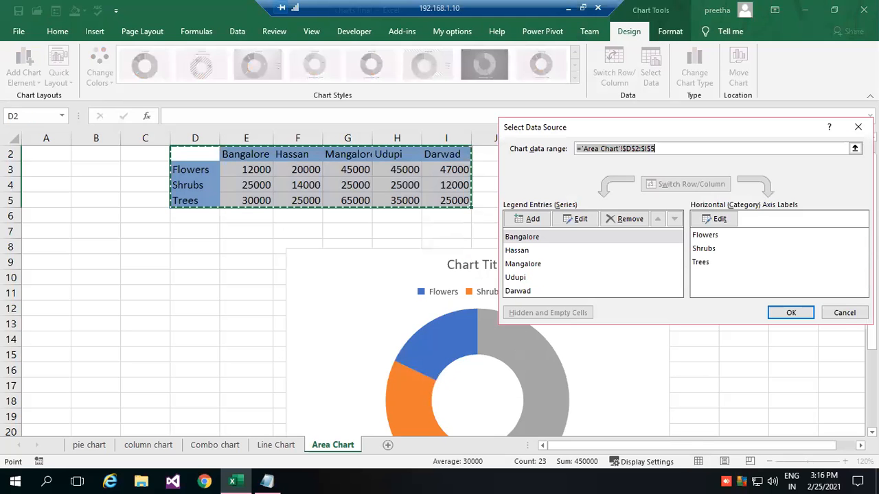
left_click(844, 313)
Change the chart type to Box & Whisker.
left_click(695, 74)
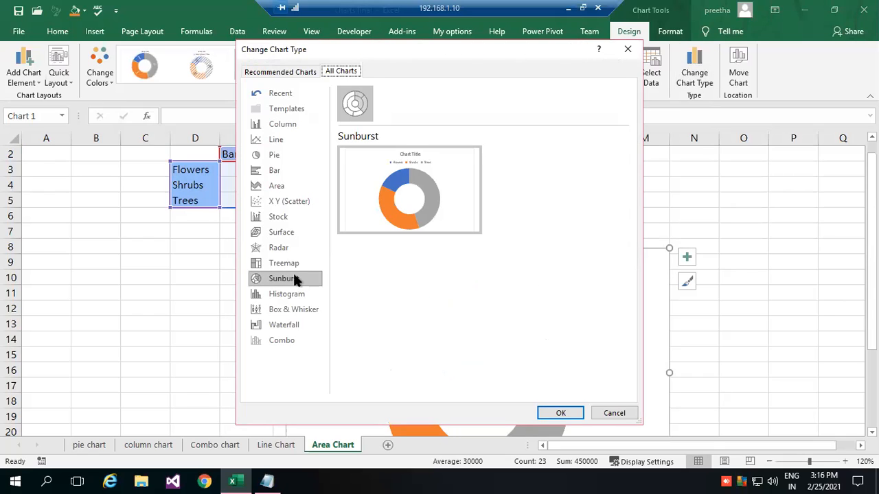
left_click(281, 297)
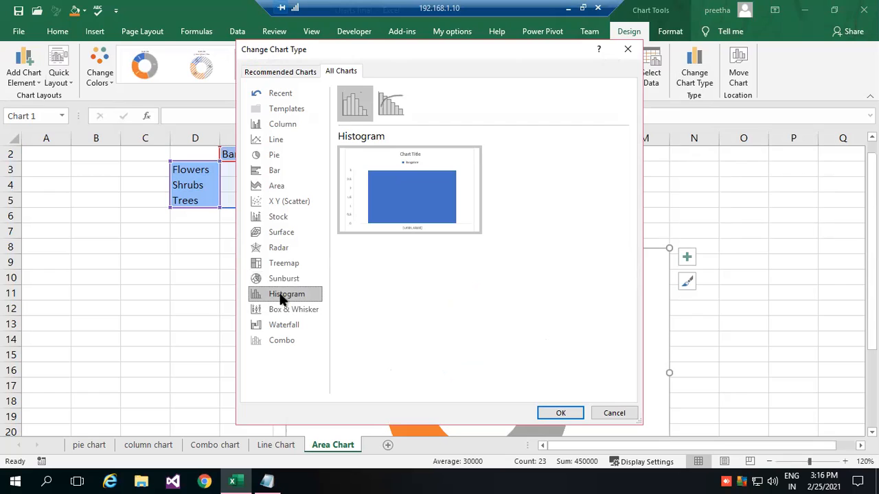
left_click(309, 312)
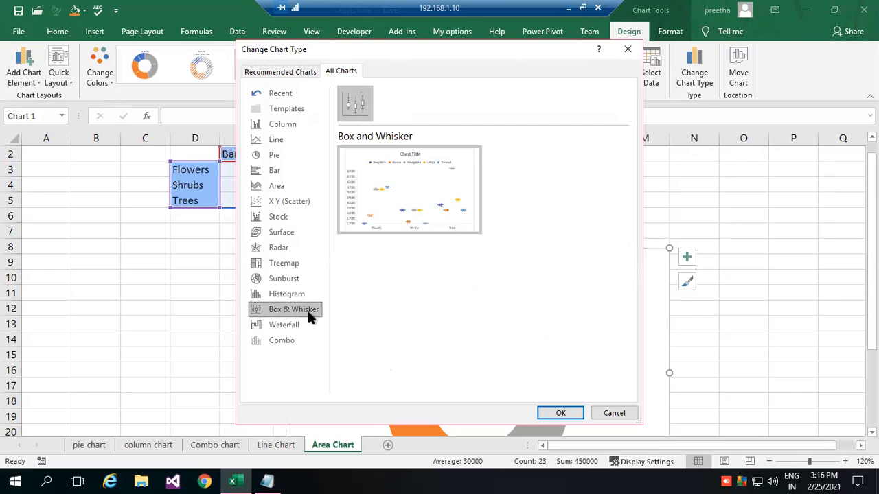
left_click(567, 414)
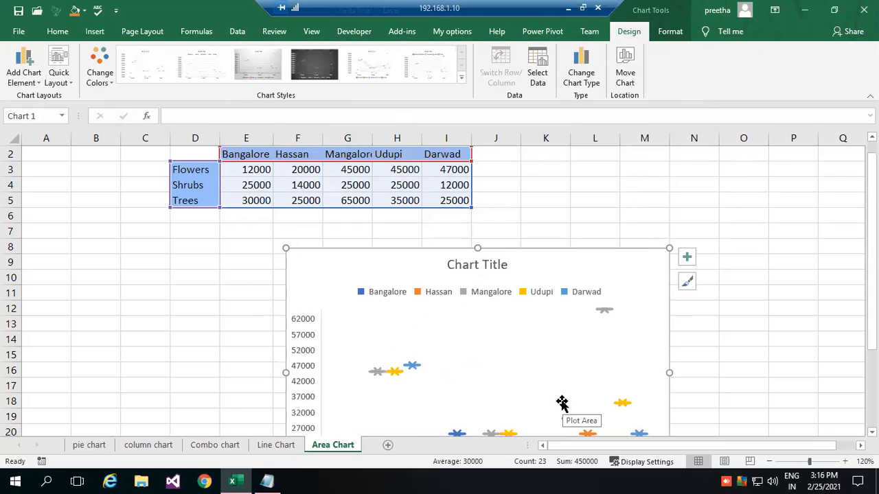
Apply the fifth chart style to the box-and-whisker chart.
scroll(710, 318, "down", 1)
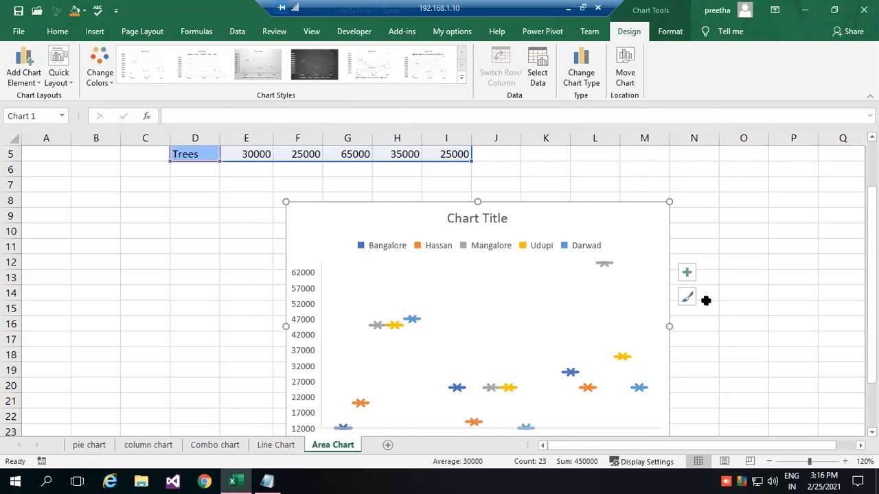
scroll(702, 298, "up", 2)
left_click(370, 64)
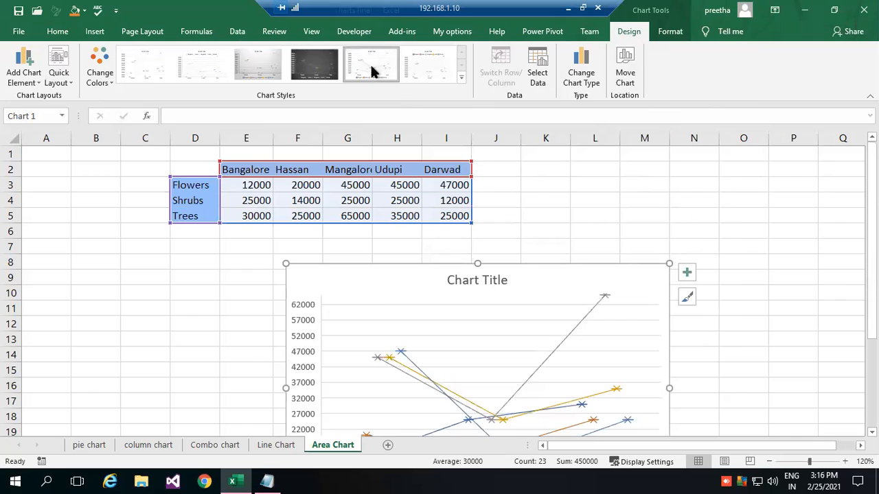
Change the chart type to Line with Markers.
left_click(625, 73)
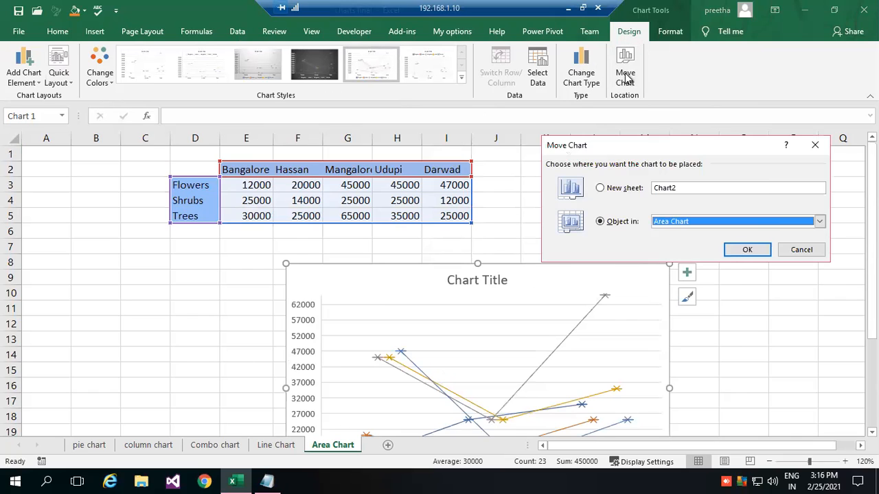
left_click(797, 248)
left_click(581, 75)
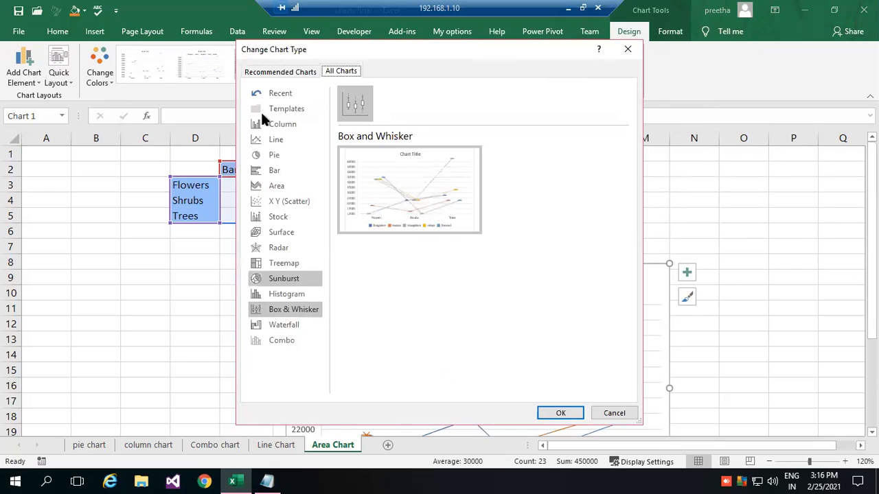
left_click(283, 138)
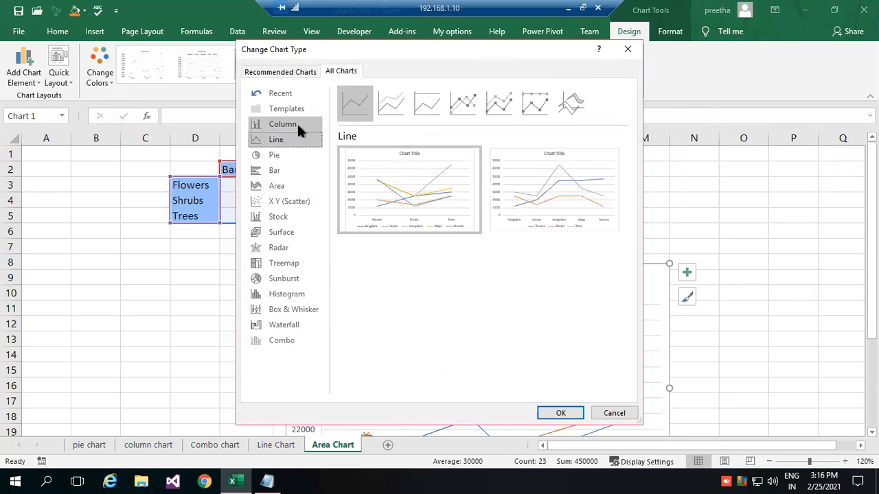
left_click(460, 102)
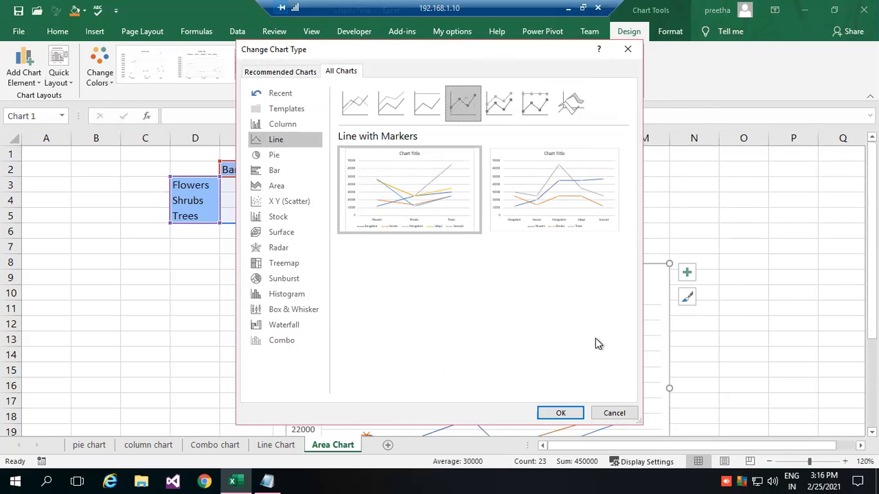
left_click(568, 412)
Filter the chart so only the Bangalore and Mangalore series are shown.
scroll(736, 374, "down", 1)
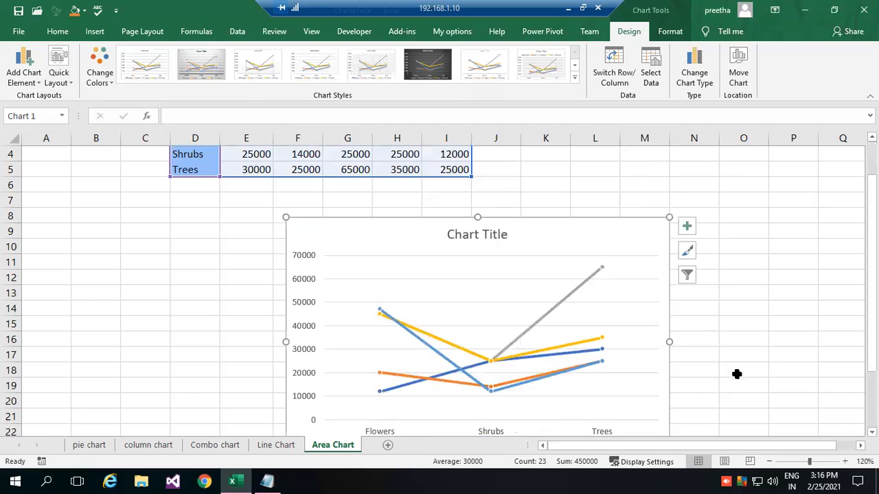
scroll(736, 373, "down", 2)
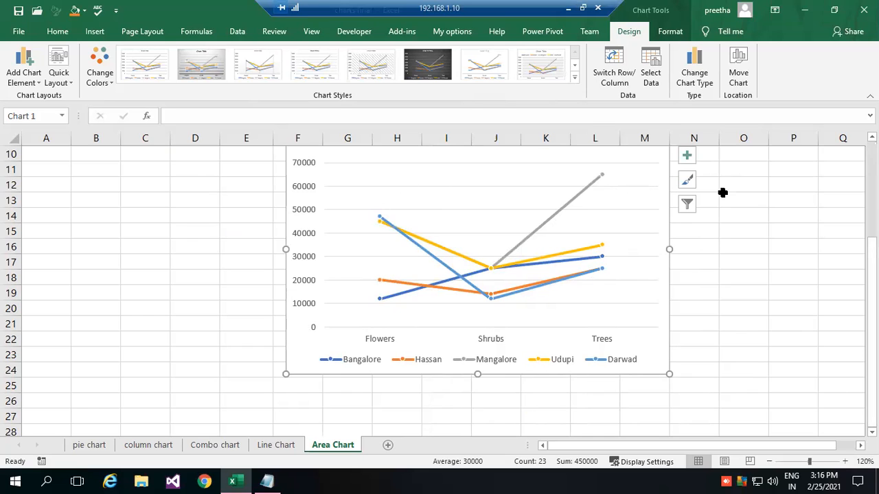
left_click(688, 206)
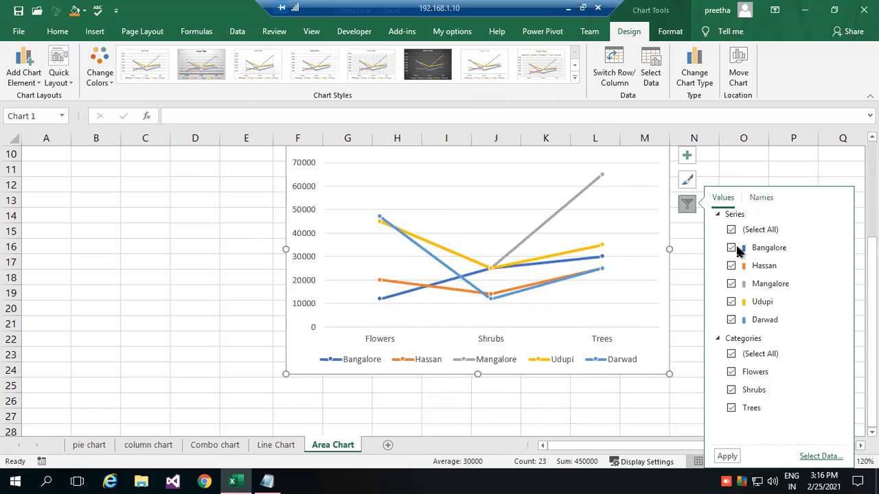
left_click(732, 230)
left_click(732, 248)
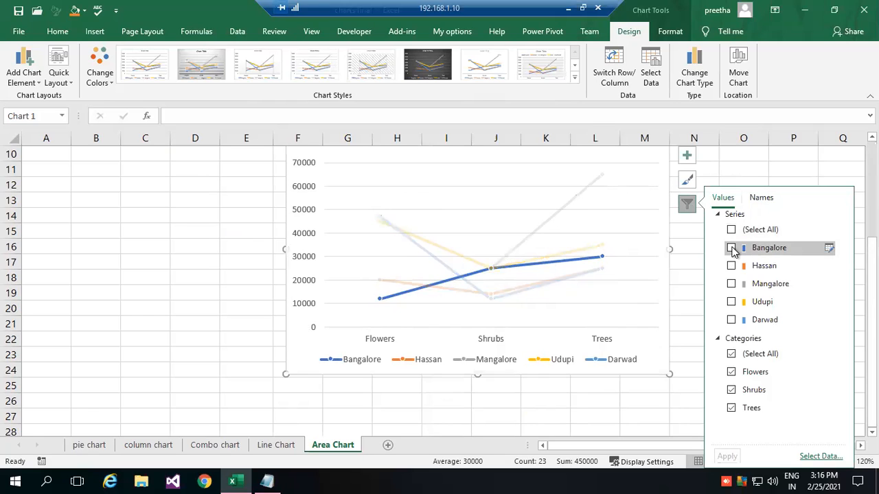
left_click(731, 284)
left_click(726, 456)
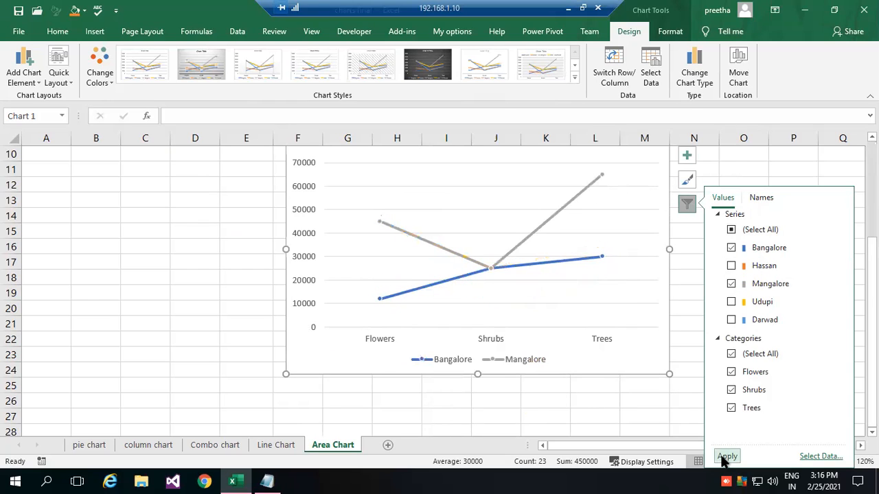
left_click(821, 172)
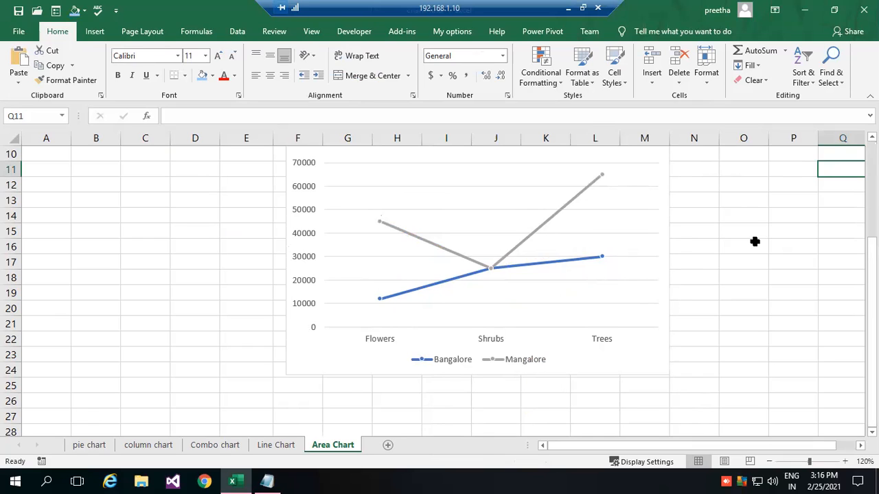
Change the filtered chart's type back to a basic Area chart.
scroll(704, 310, "up", 1)
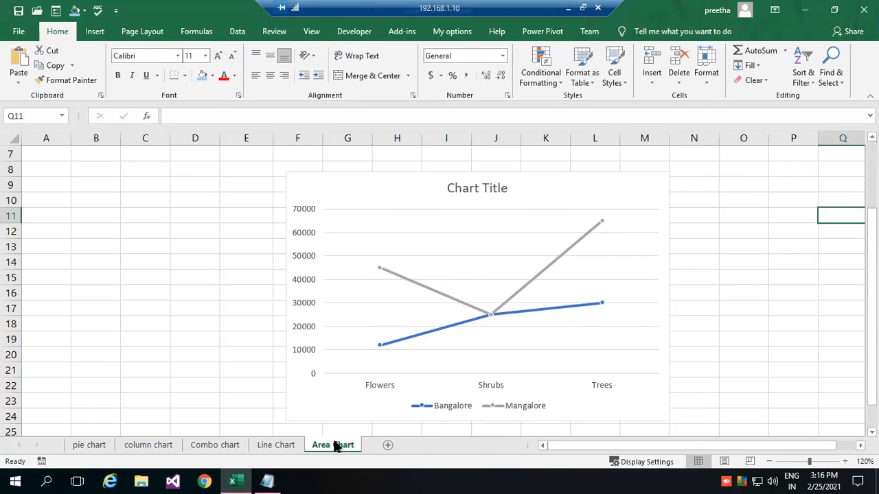
left_click(571, 253)
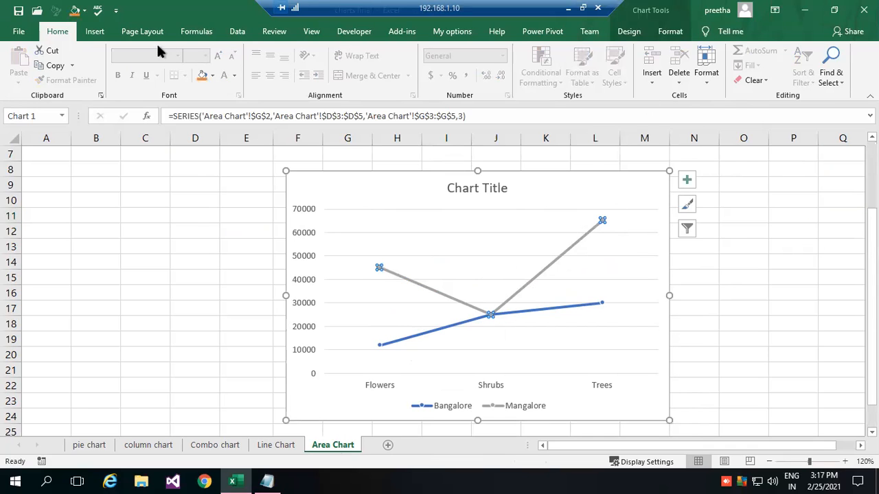
left_click(630, 33)
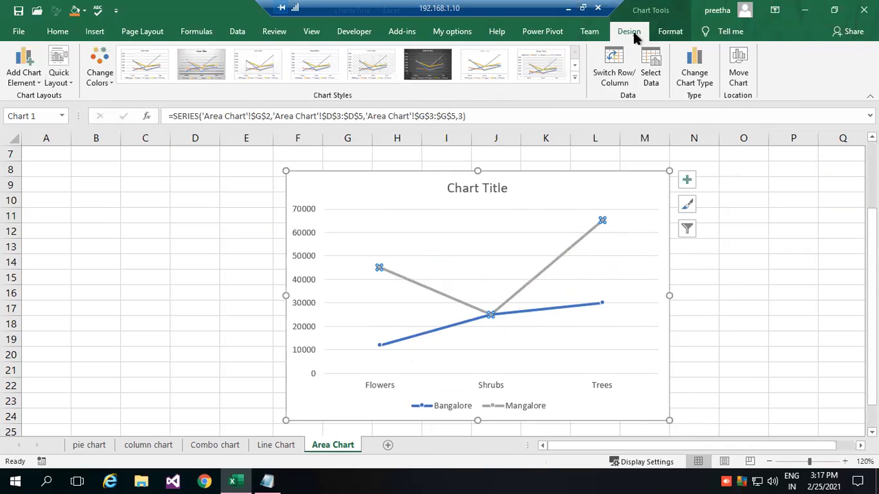
left_click(693, 76)
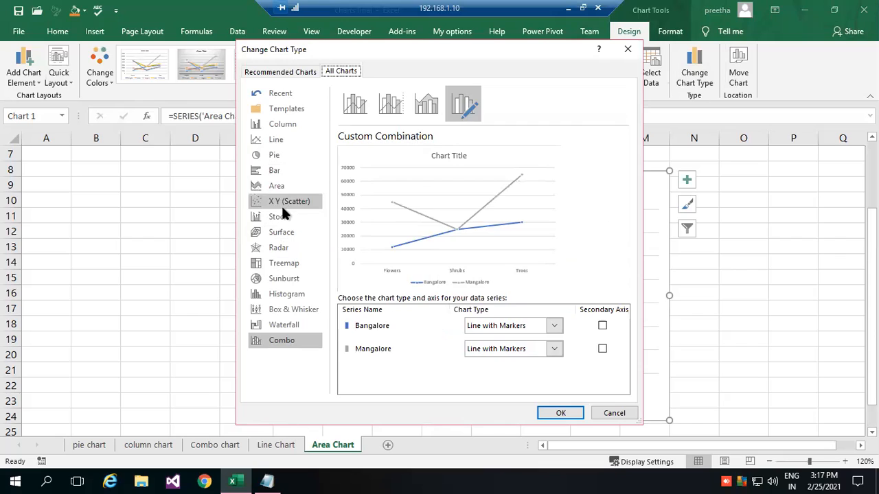
left_click(278, 186)
left_click(561, 413)
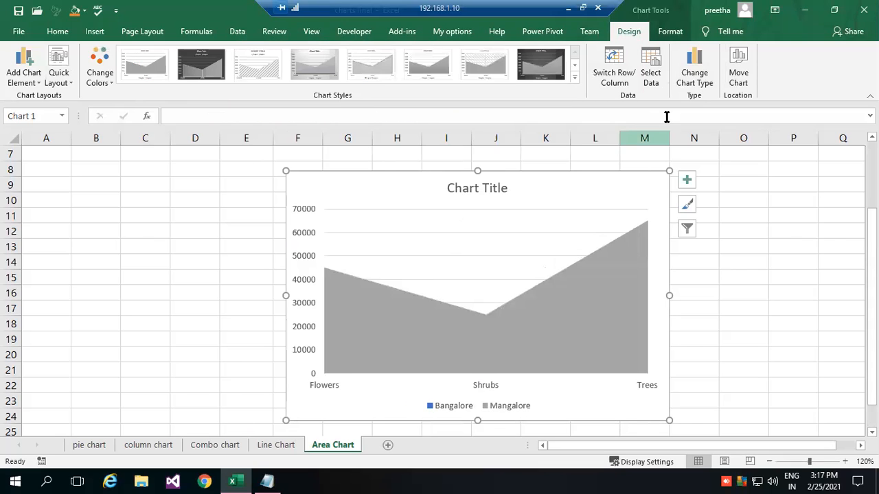
Apply the chart style with data labels and the first Colorful color palette.
left_click(575, 78)
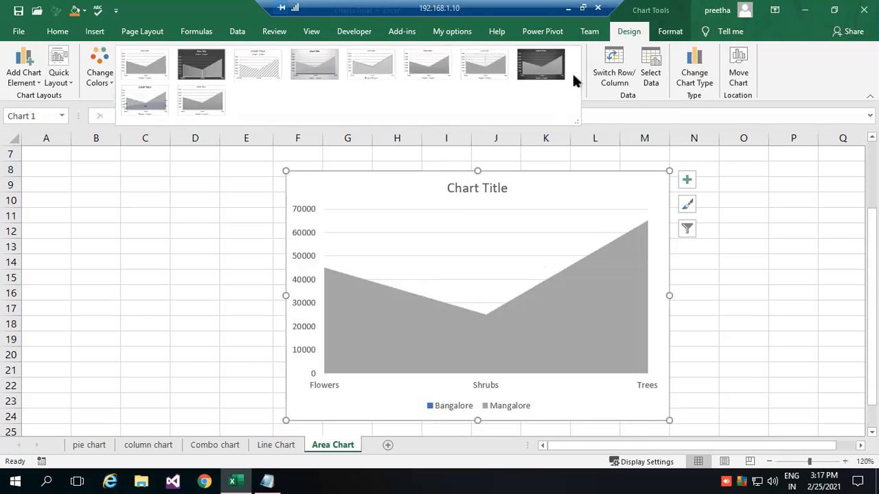
left_click(156, 103)
left_click(96, 68)
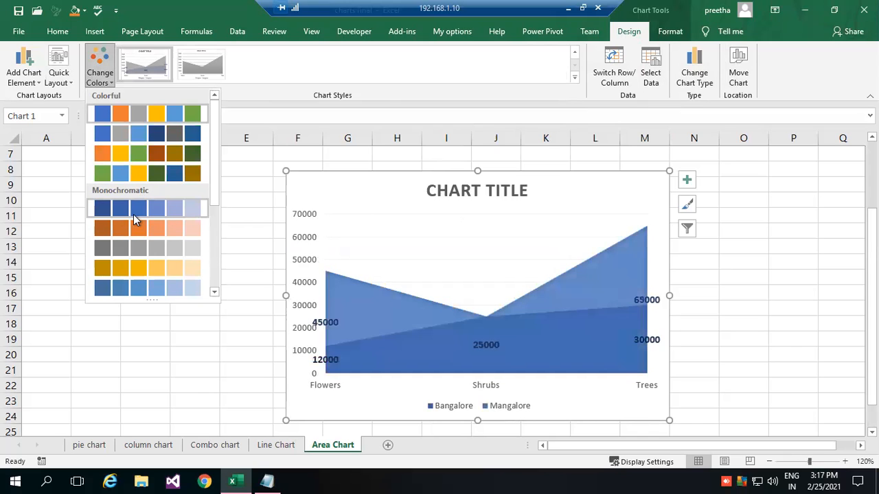
left_click(113, 110)
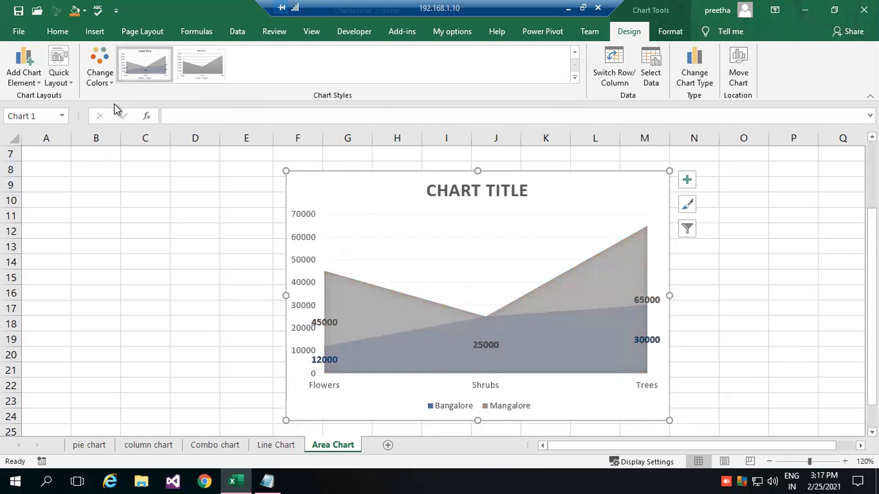
Give the Mangalore area series a gradient fill.
left_click(434, 357)
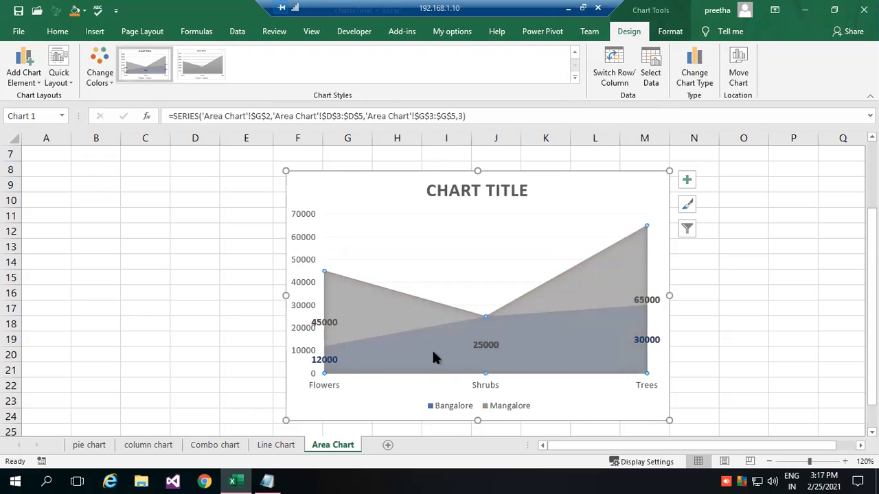
double_click(596, 328)
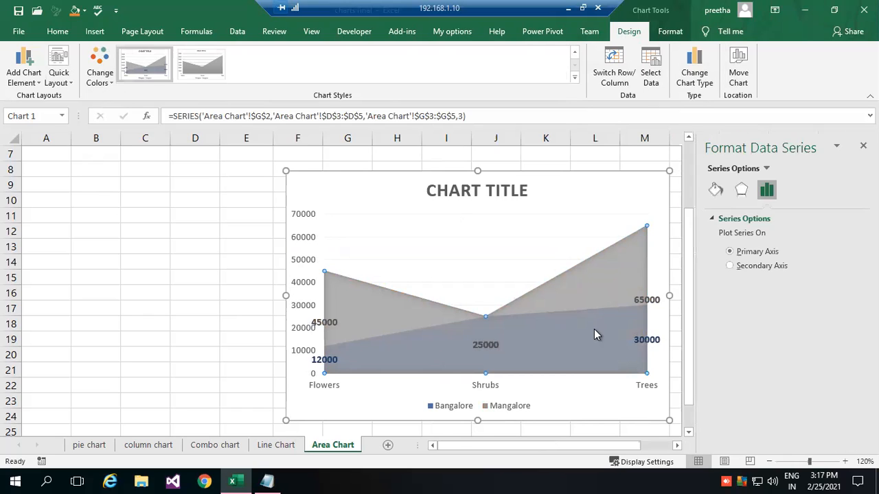
left_click(741, 189)
left_click(715, 190)
left_click(721, 218)
left_click(748, 266)
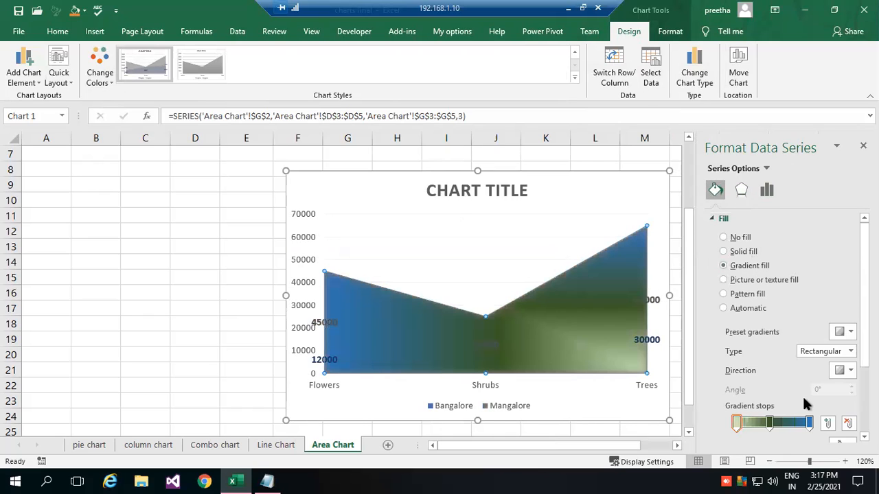
left_click(145, 277)
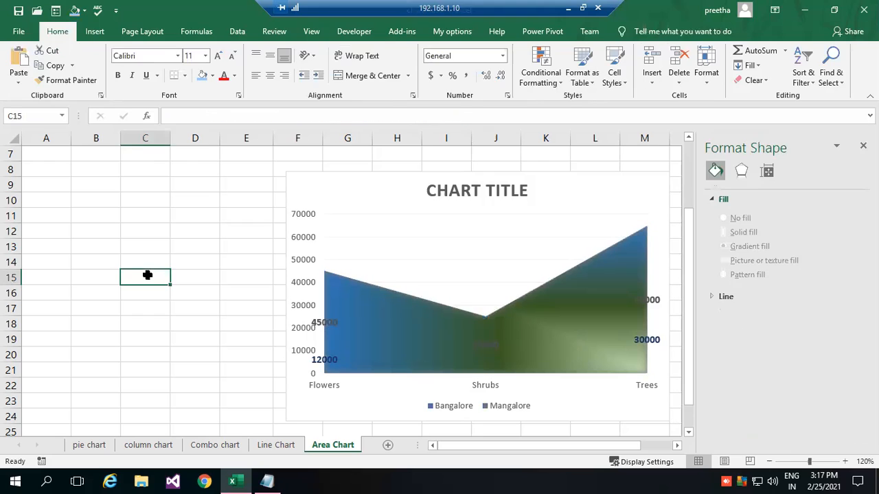
Plot the Mangalore series on the secondary axis and close the format pane.
left_click(390, 339)
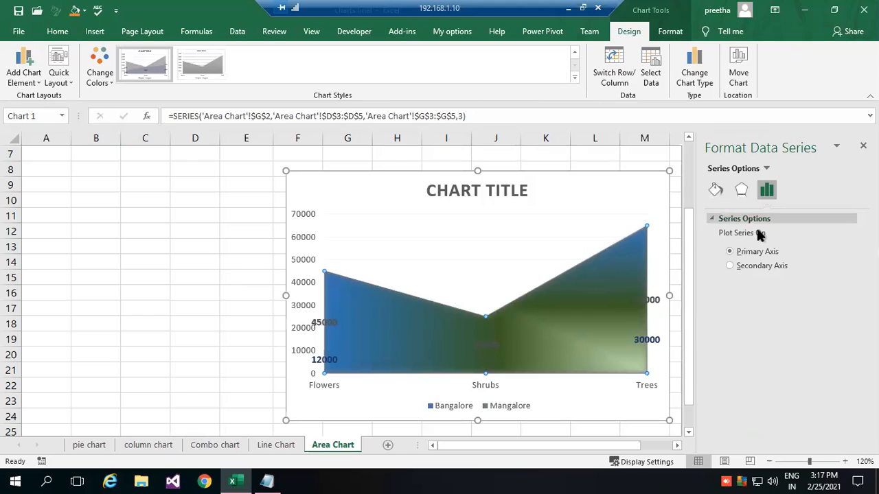
left_click(729, 266)
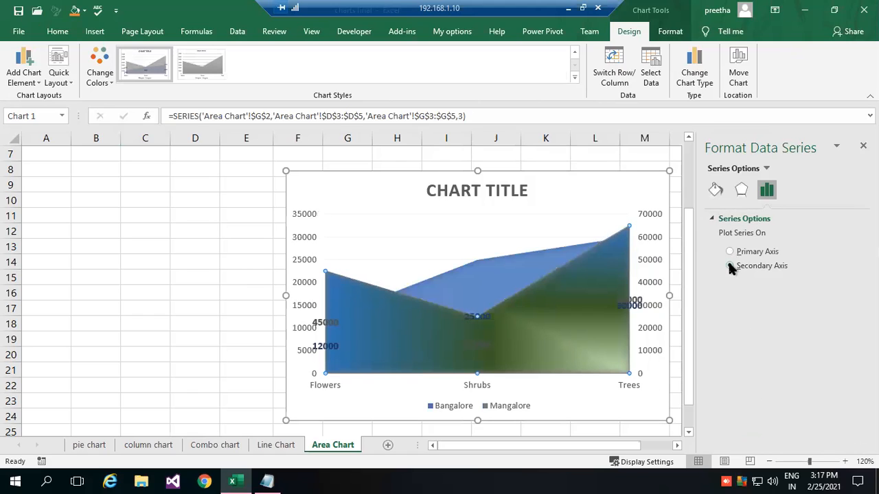
left_click(504, 272)
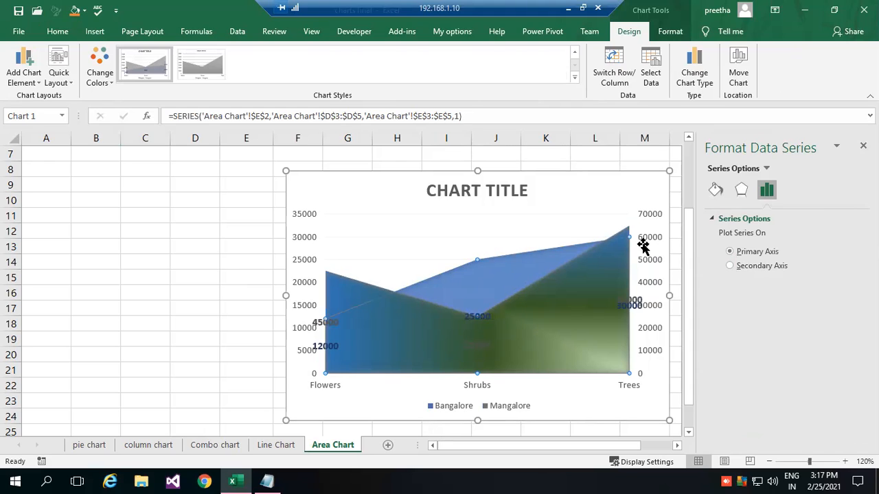
left_click(863, 145)
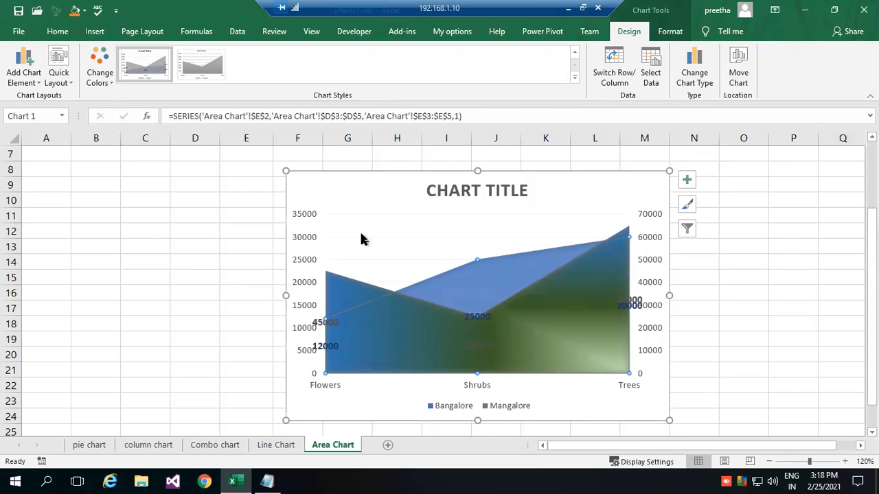
Widen the chart on both sides so it spans roughly columns E to N.
left_click(364, 181)
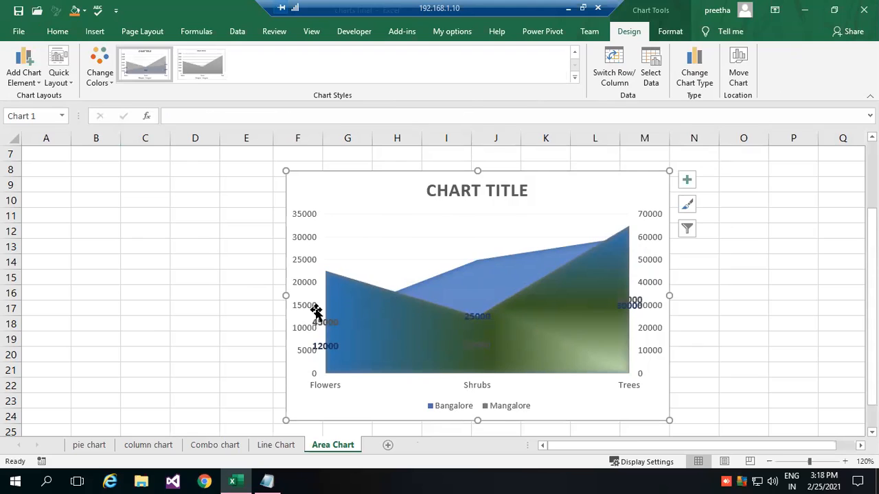
left_click_drag(285, 296, 222, 290)
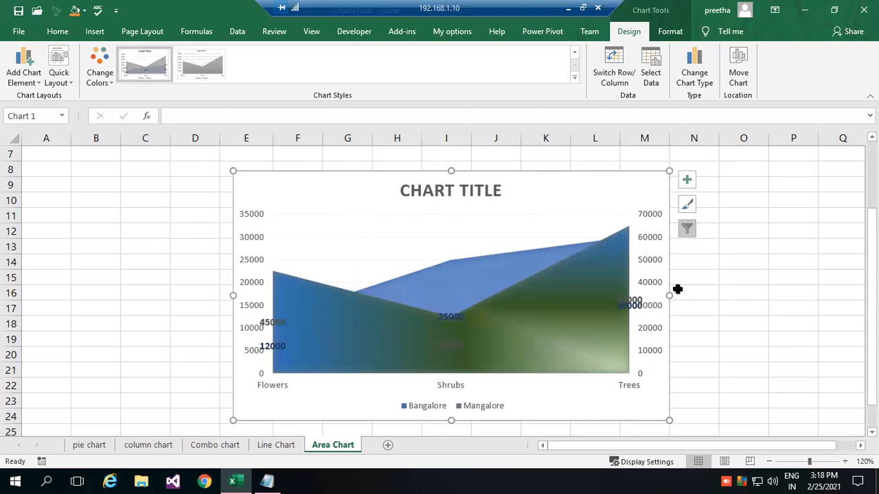
left_click_drag(668, 295, 709, 283)
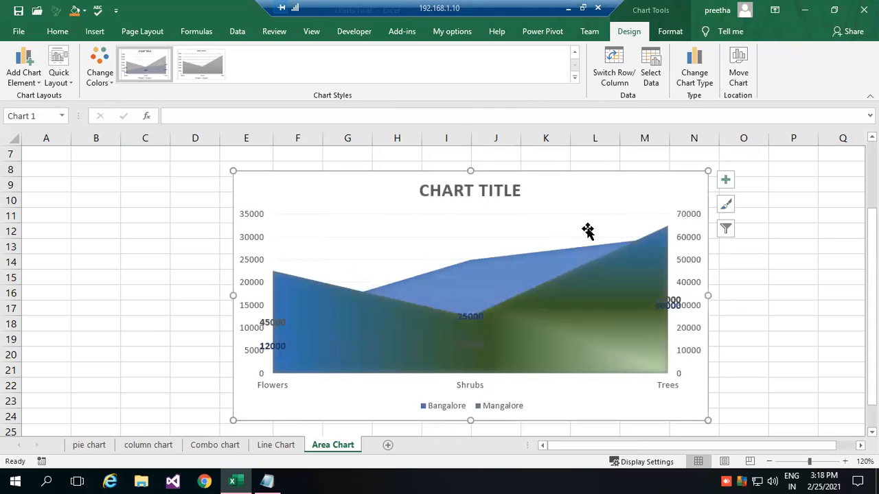
left_click_drag(476, 465, 476, 464)
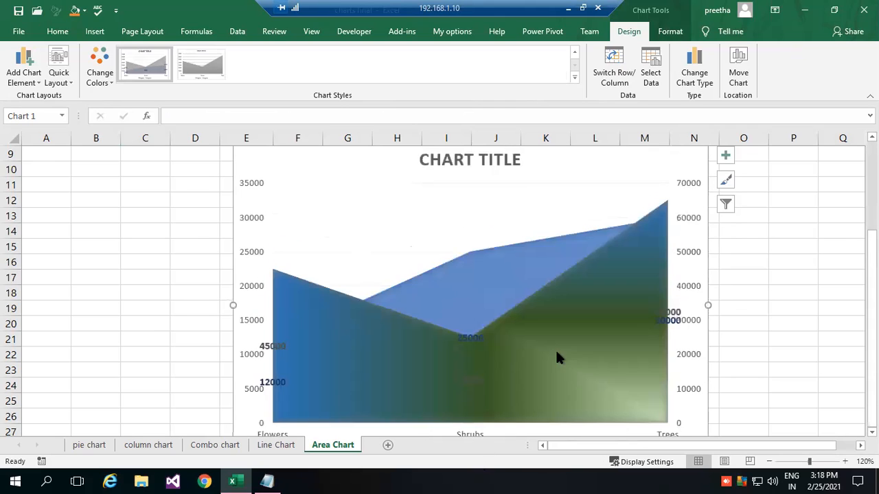
Add axis titles to the chart.
scroll(774, 291, "up", 1)
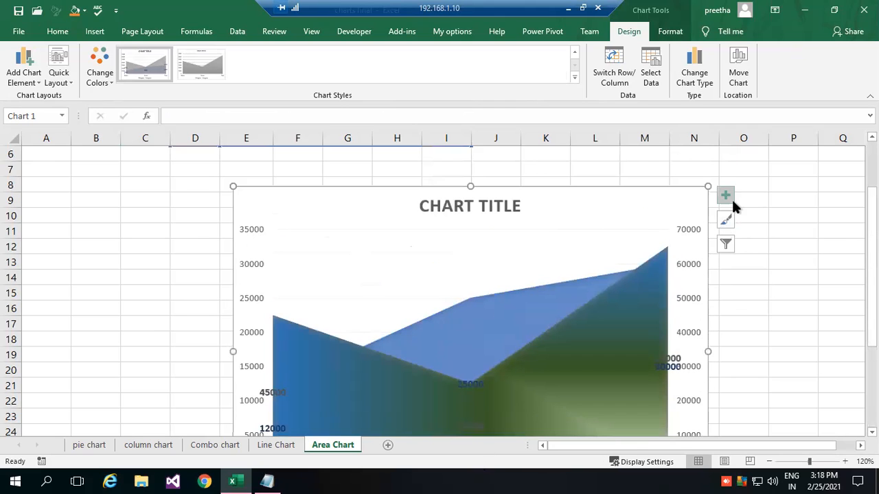
left_click(726, 197)
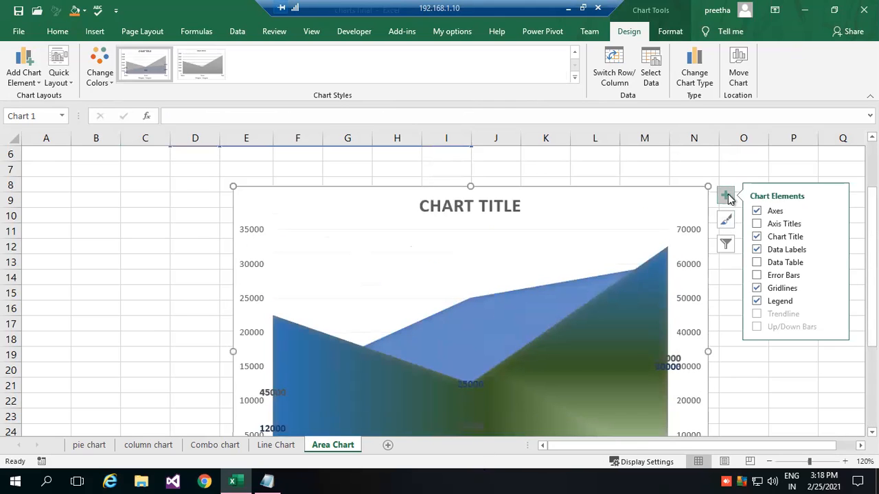
left_click(774, 223)
scroll(677, 330, "down", 3)
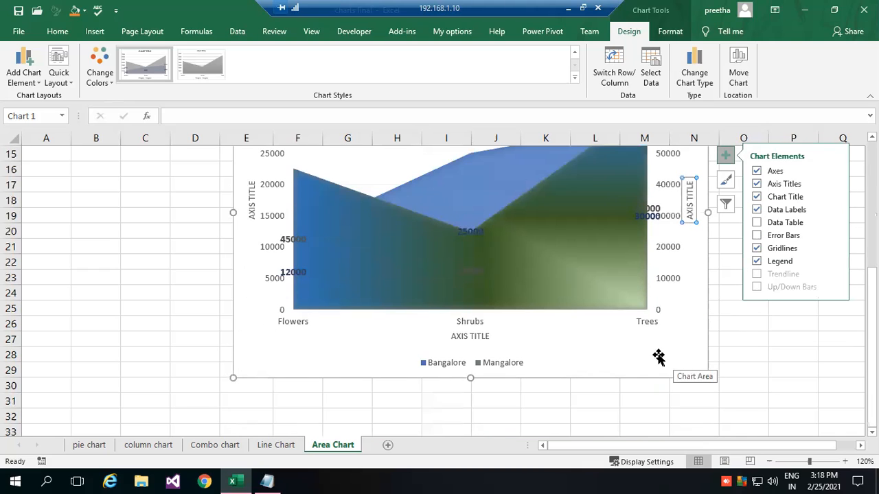
Rename the horizontal axis title to ITEMS.
left_click(476, 336)
left_click(482, 336)
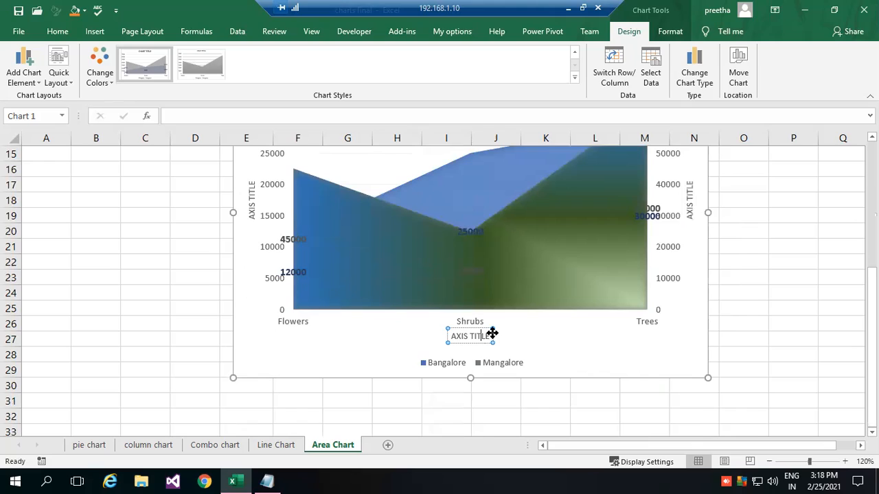
left_click_drag(489, 335, 416, 336)
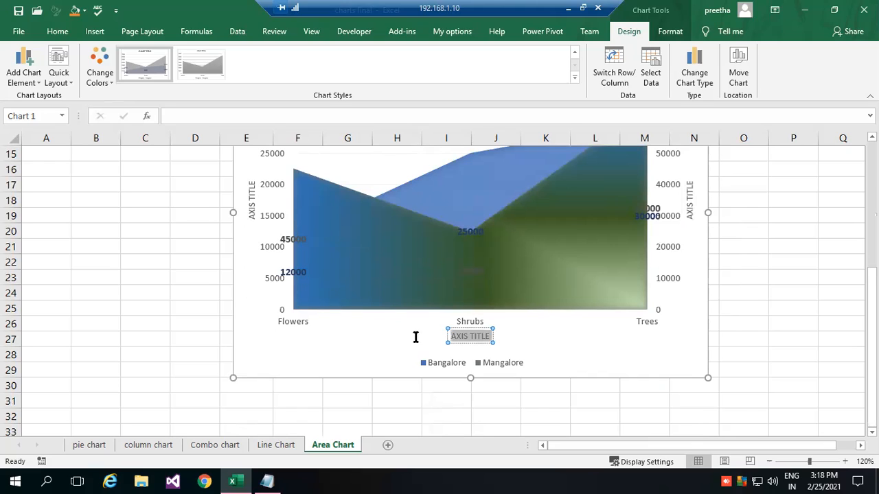
type("ITEMS")
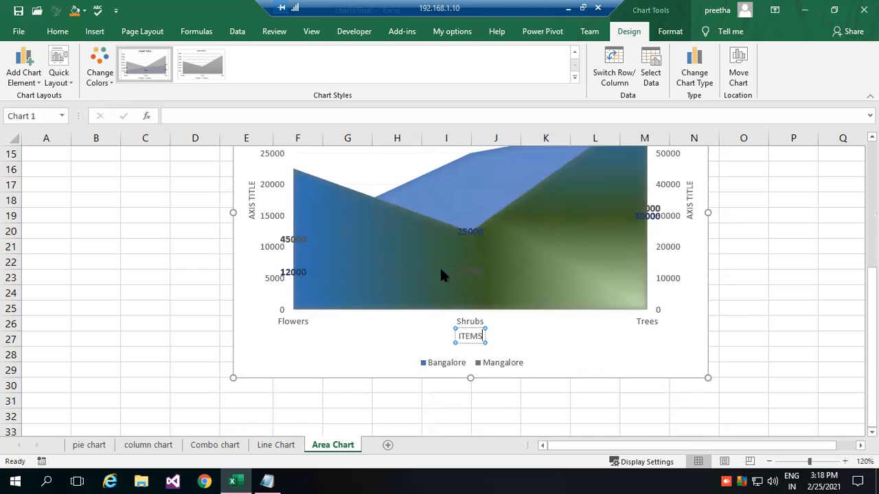
Rename the primary vertical axis title to PRODUCTION LEVEL.
scroll(442, 275, "up", 2)
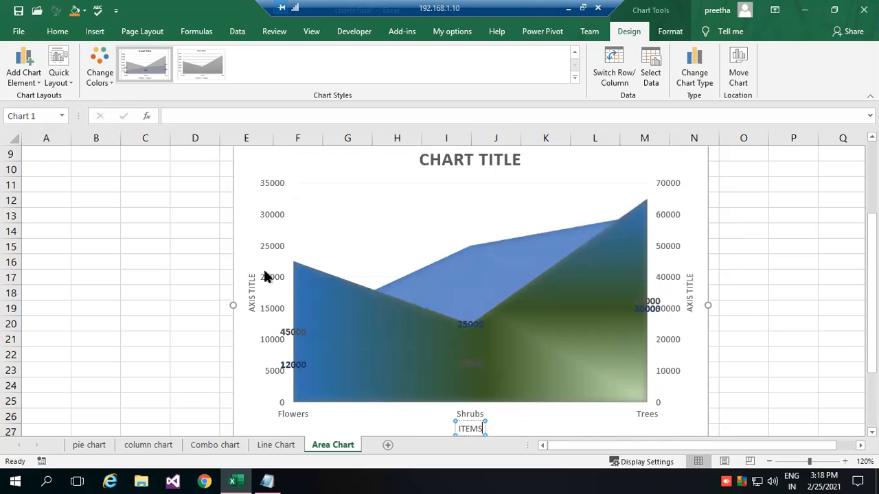
left_click(251, 299)
key("BackSpace")
key("BackSpace")
key("BackSpace")
key("BackSpace")
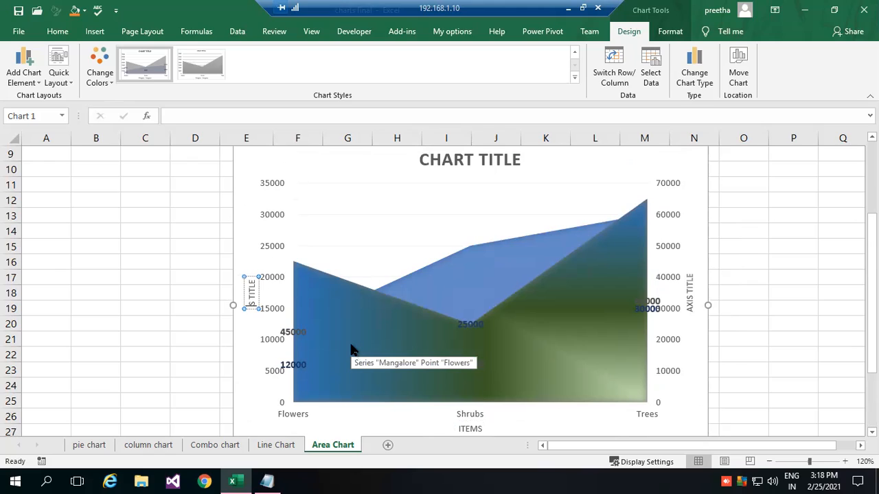
key("BackSpace")
key("BackSpace")
key("BackSpace")
key("BackSpace")
key("BackSpace")
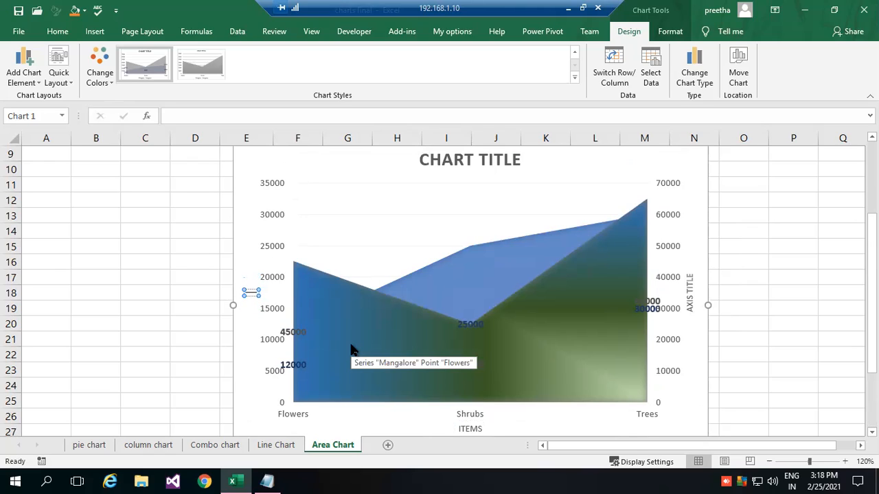
type("PRODUCTIO")
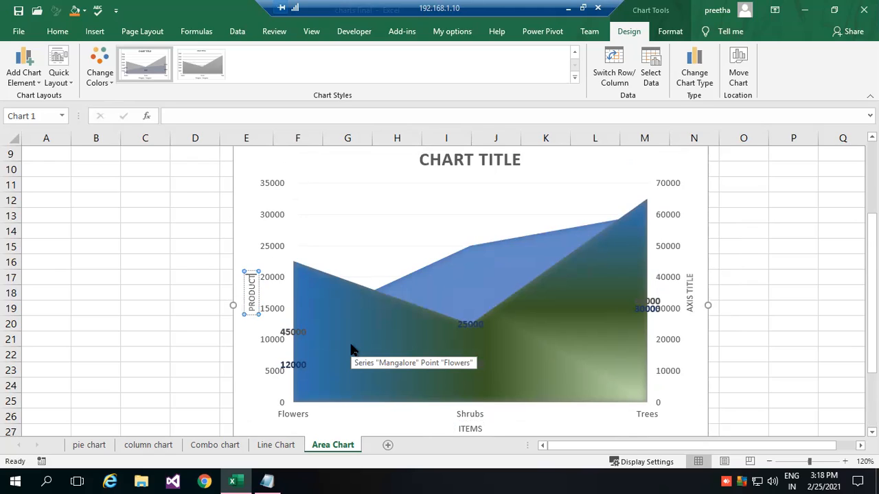
type("N LEVEL")
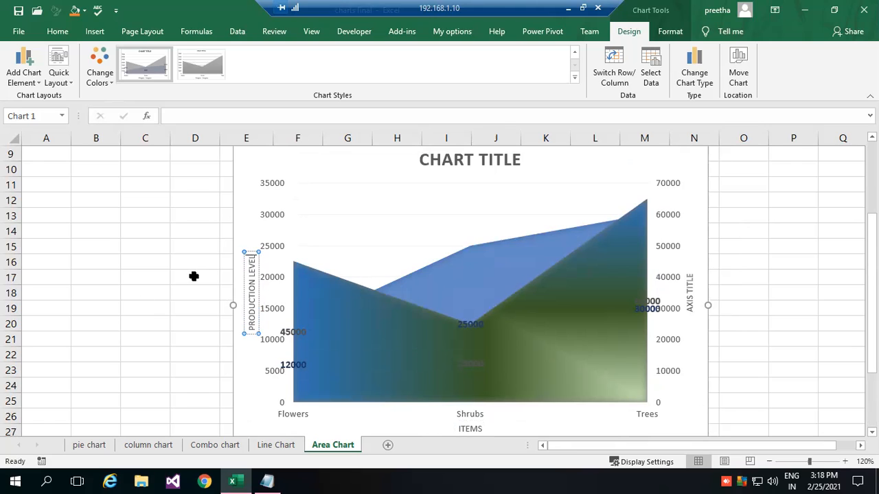
Set the font color of the PRODUCTION LEVEL and ITEMS axis titles to red.
left_click(160, 272)
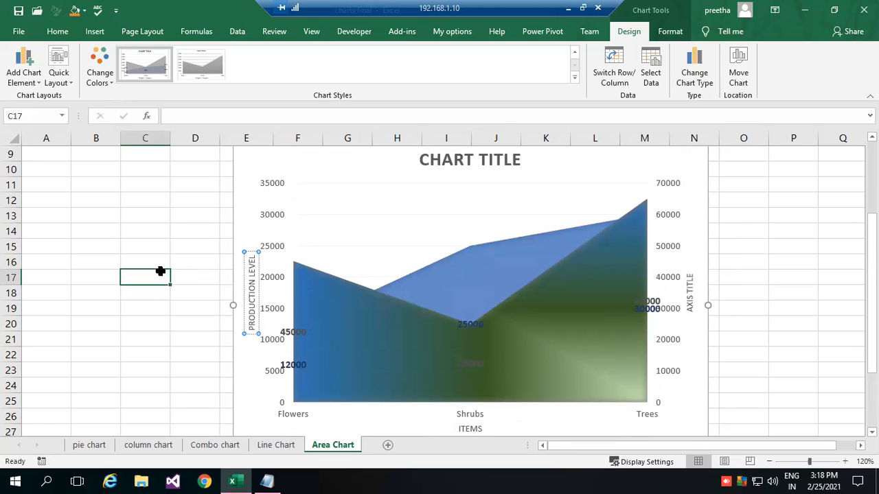
left_click(250, 293)
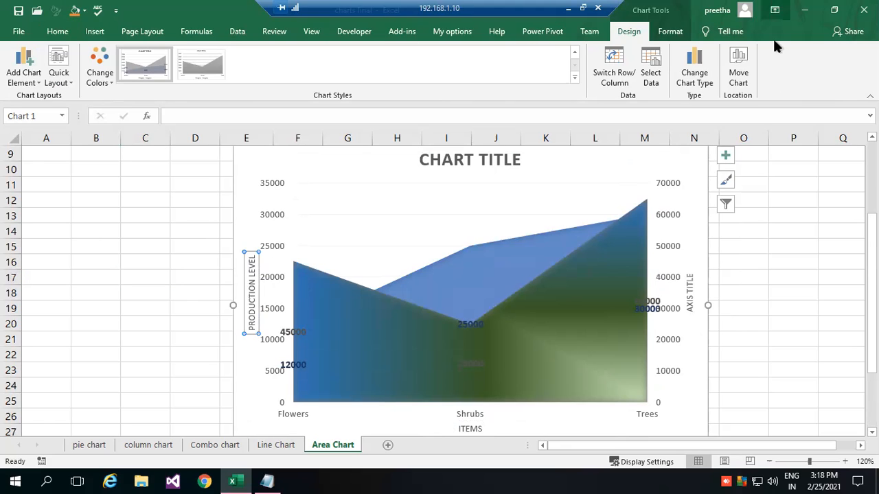
left_click(55, 32)
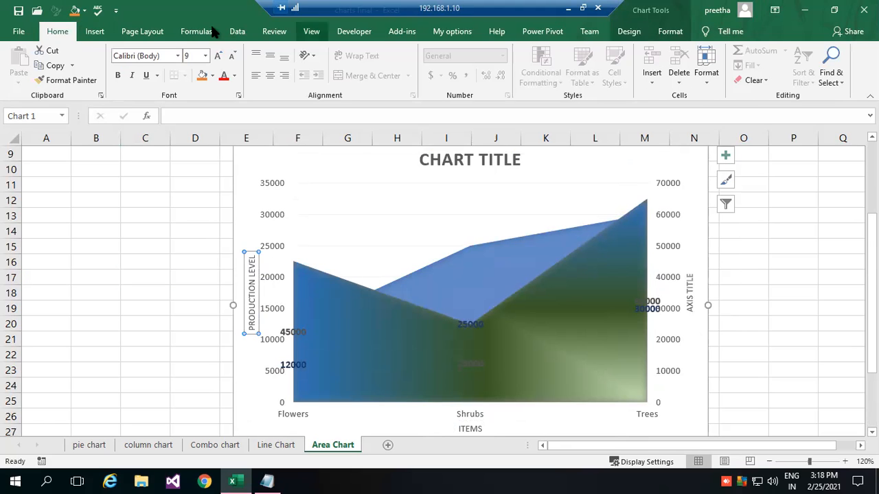
left_click(224, 76)
left_click(469, 427)
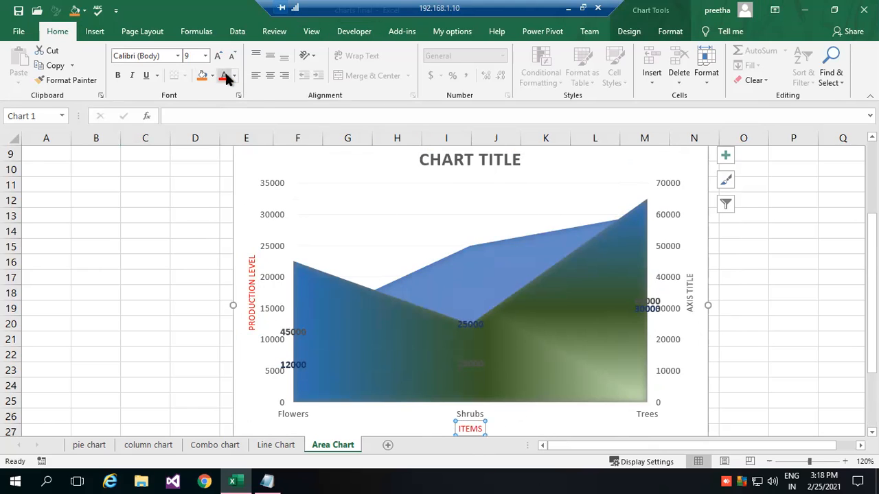
left_click(250, 272)
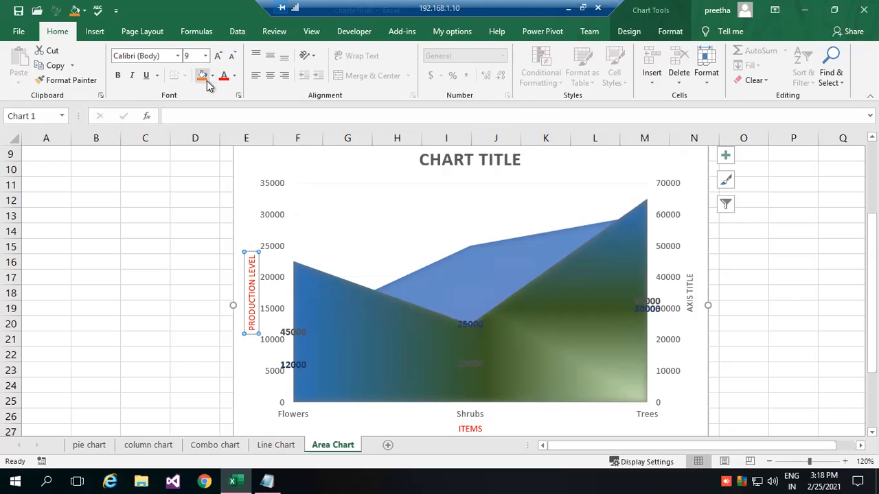
Fill the axis titles with a light gold theme color.
left_click(212, 76)
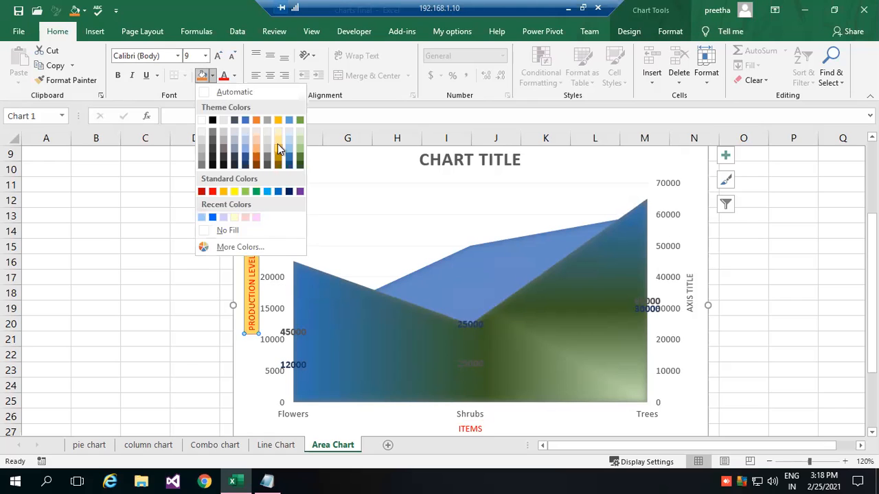
left_click(277, 142)
left_click(471, 428)
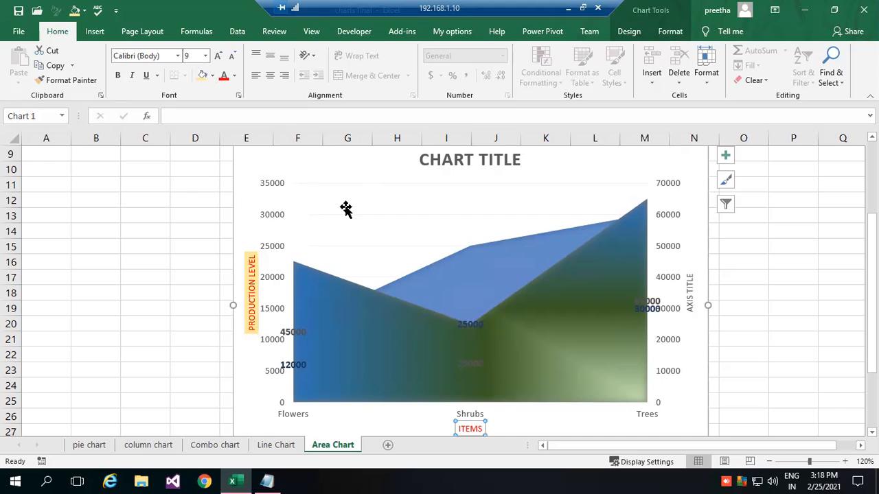
Rename the chart title to PRODUCTION IN AREA.
left_click(448, 156)
scroll(523, 178, "up", 1)
left_click_drag(522, 209, 409, 198)
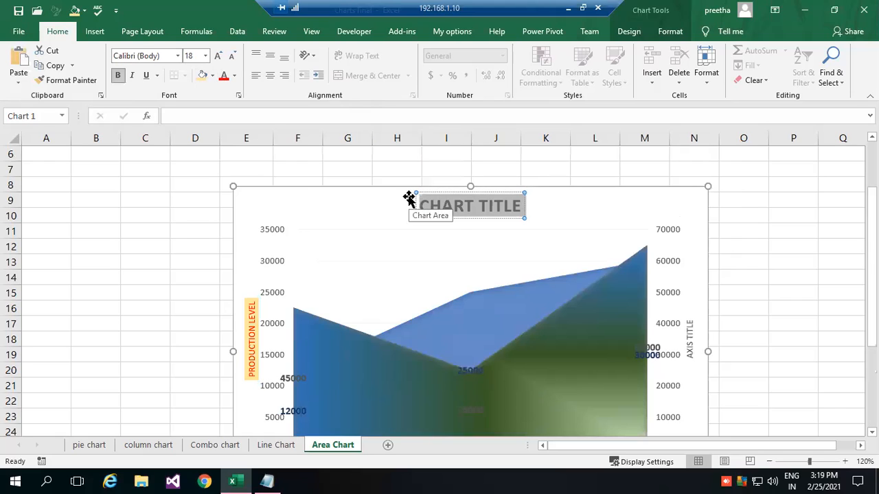
type("PRODUC")
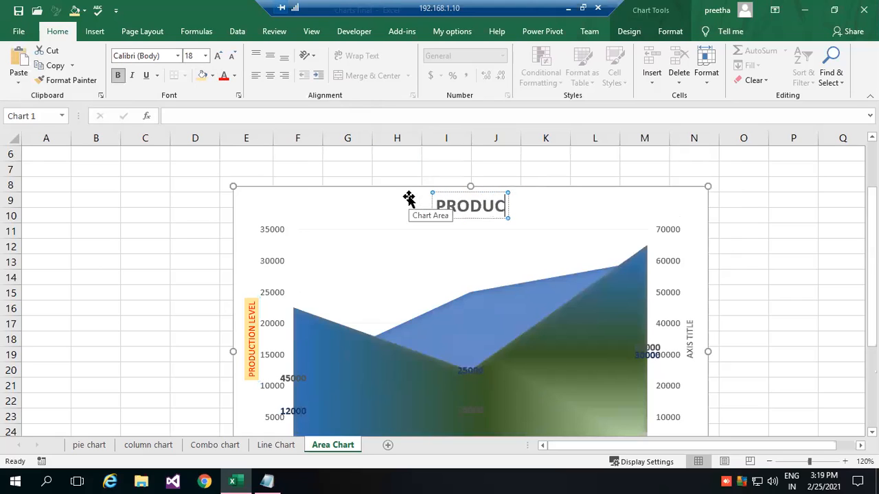
type("TION IN")
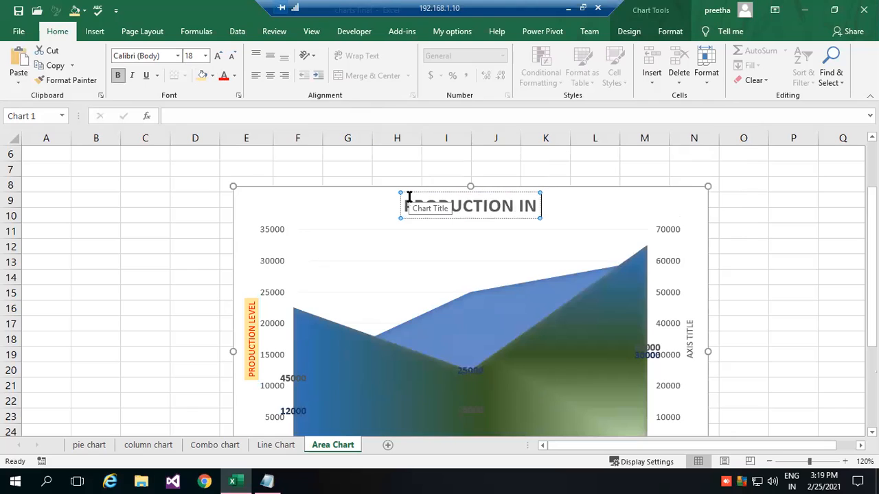
type(" AREA")
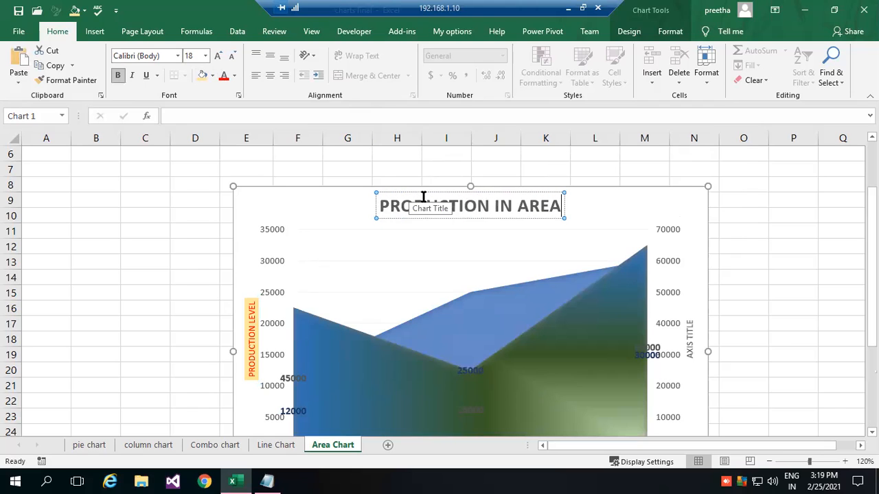
Give the chart title the same light gold fill and red font color.
left_click(144, 185)
left_click(464, 210)
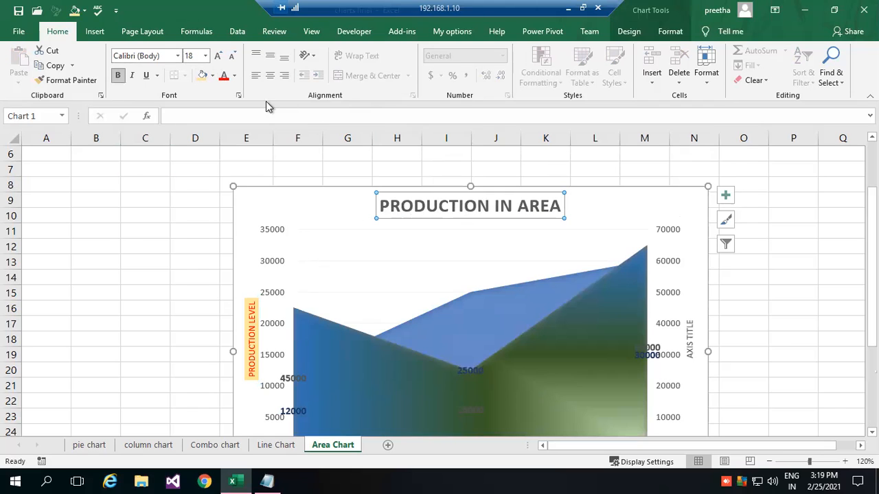
left_click(203, 76)
left_click(223, 75)
left_click(137, 200)
scroll(835, 315, "down", 1)
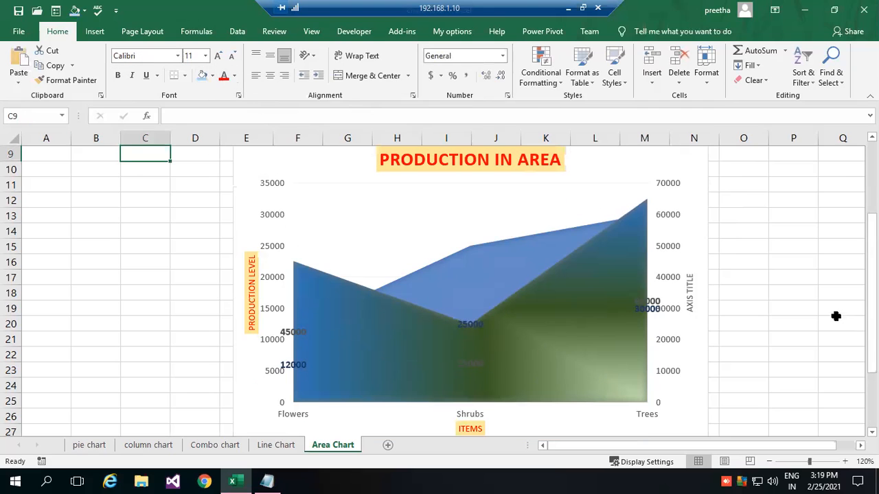
Delete the secondary vertical axis title.
left_click(690, 300)
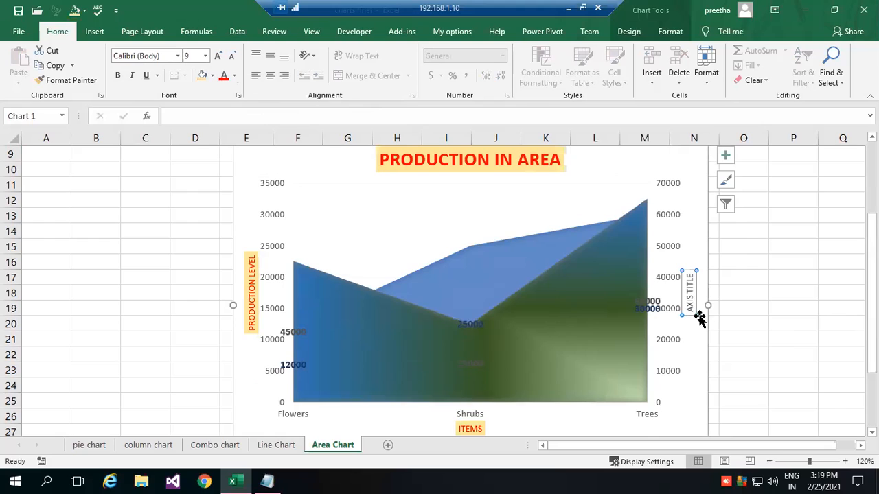
scroll(842, 351, "down", 1)
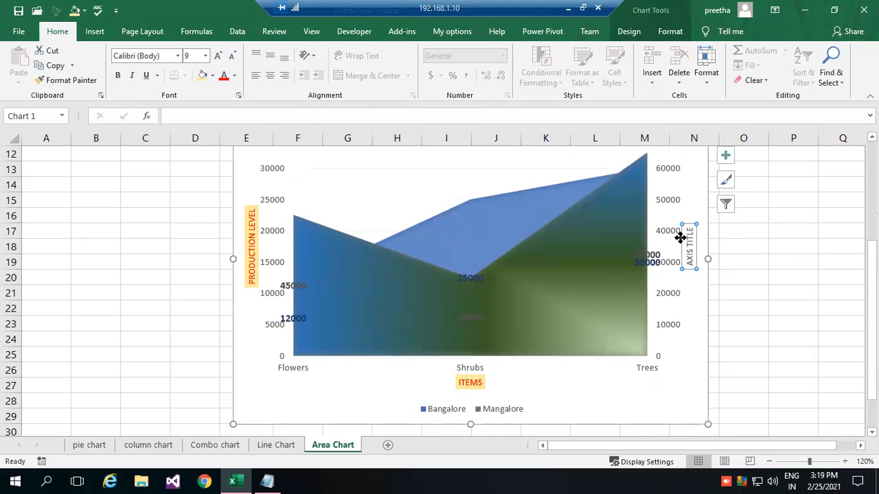
key("Delete")
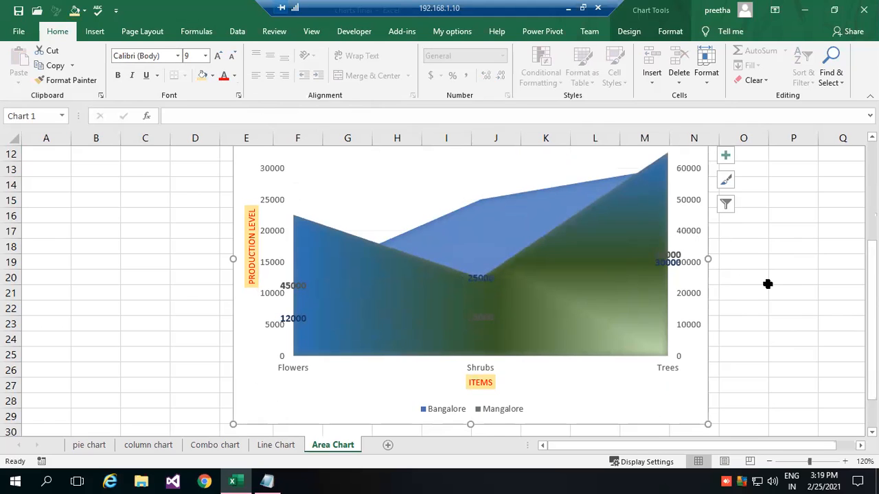
Show all series in the area chart by selecting every series in the chart filter and applying it.
scroll(771, 283, "up", 1)
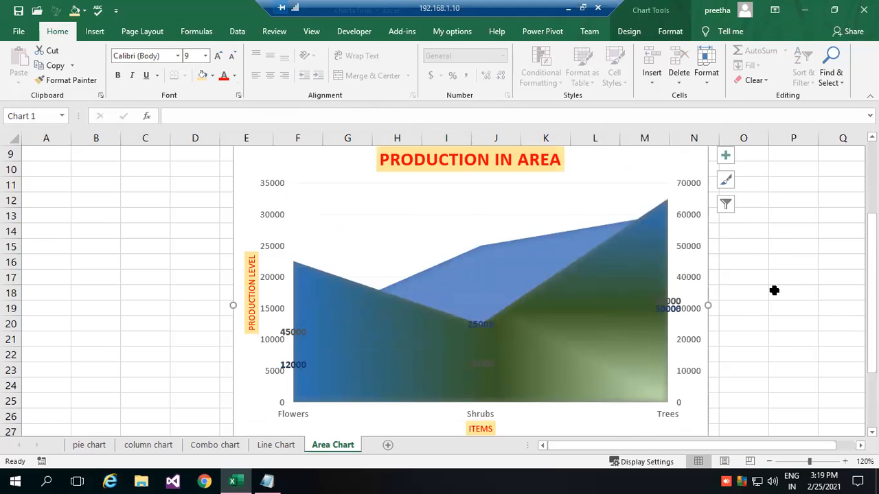
scroll(780, 287, "up", 2)
scroll(780, 283, "down", 2)
left_click(726, 205)
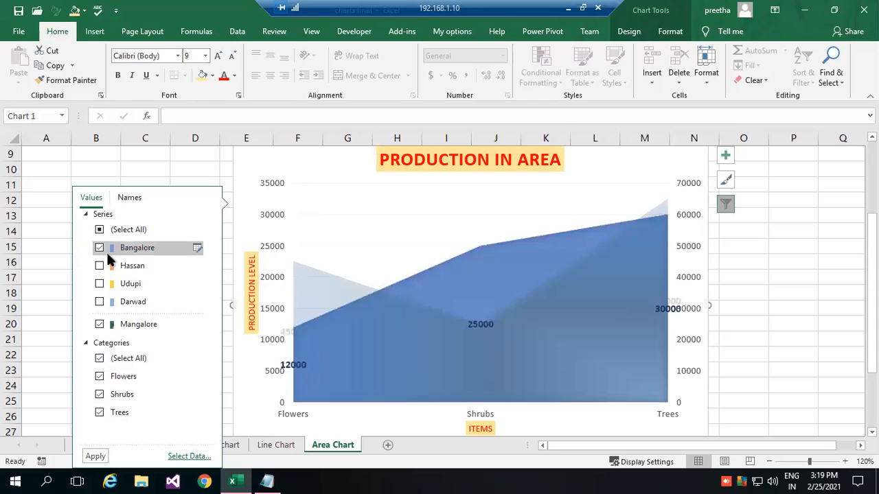
left_click(100, 231)
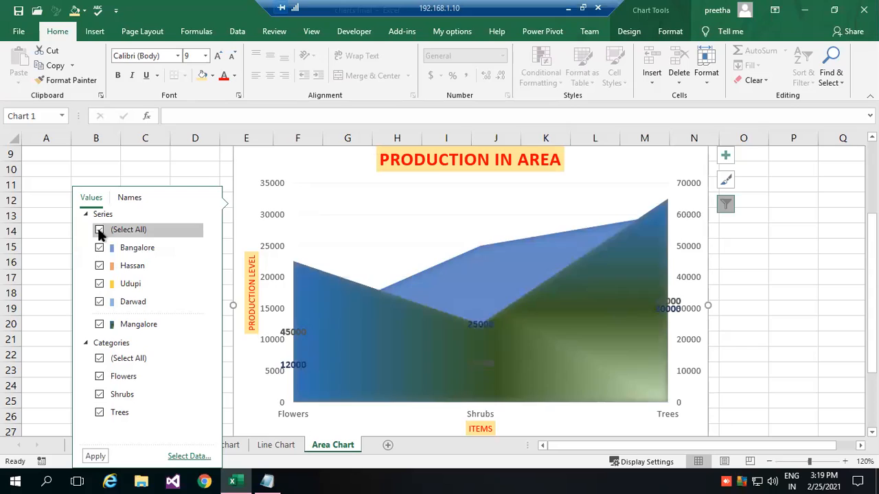
left_click(94, 456)
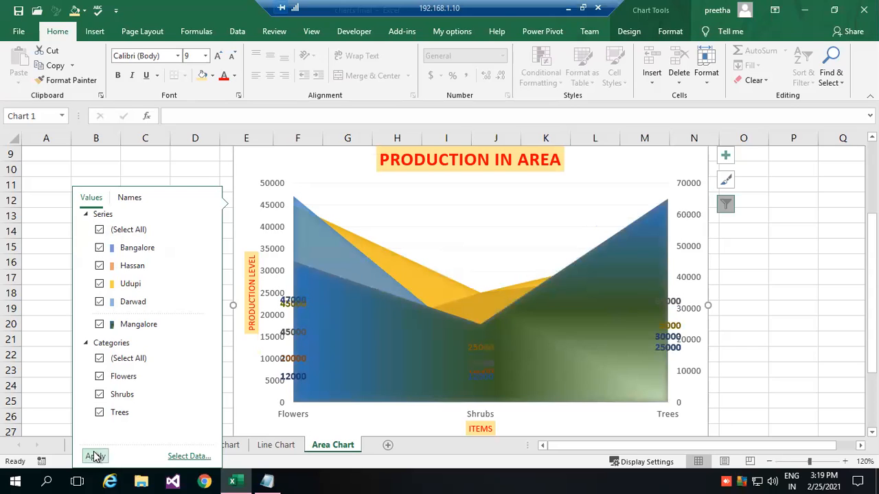
left_click(791, 289)
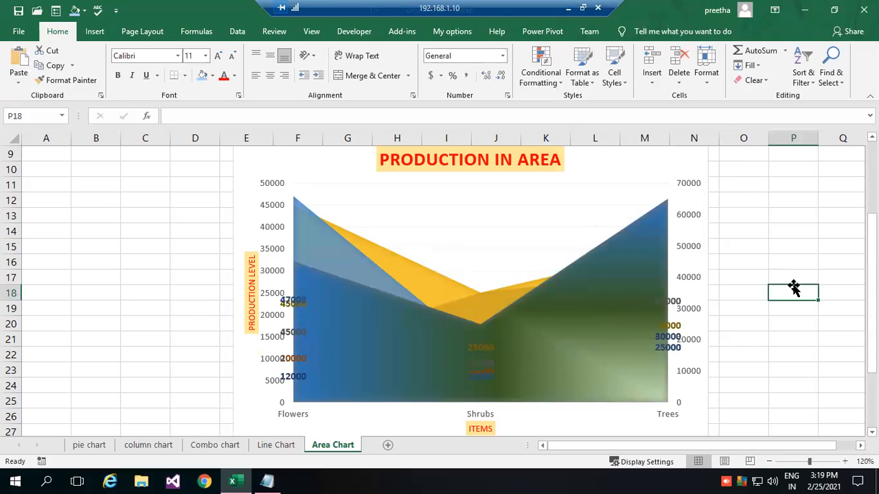
Switch to Notepad to review the list of chart types, then return to Excel.
scroll(743, 291, "up", 1)
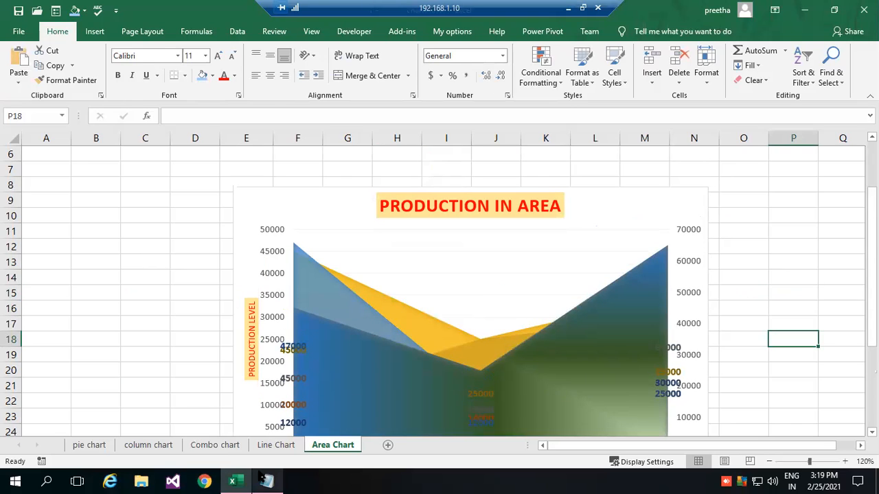
left_click(267, 481)
scroll(118, 167, "up", 4)
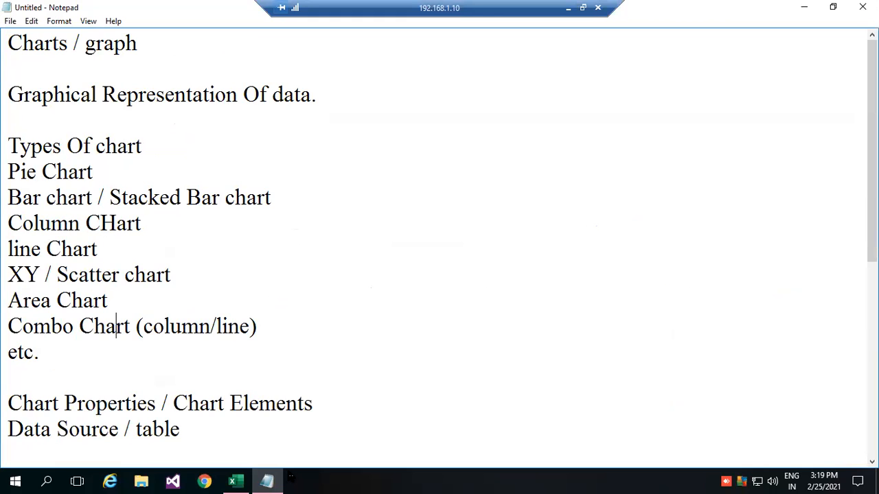
left_click(232, 481)
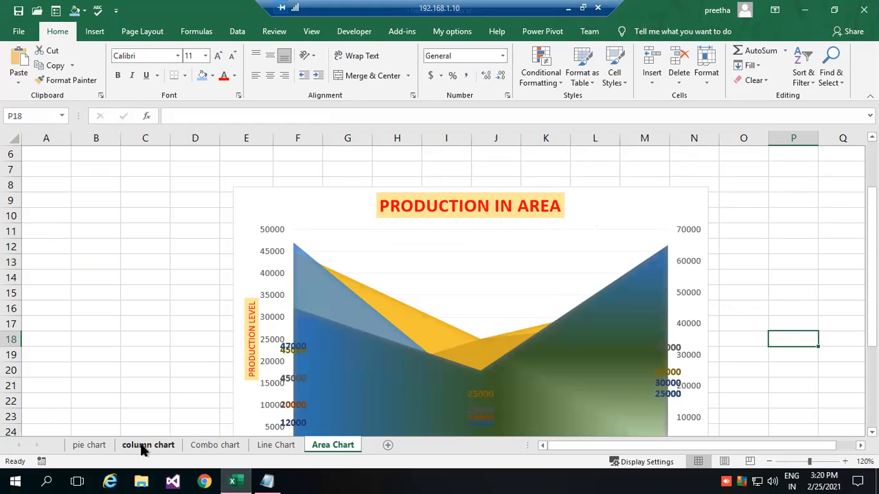
left_click(94, 34)
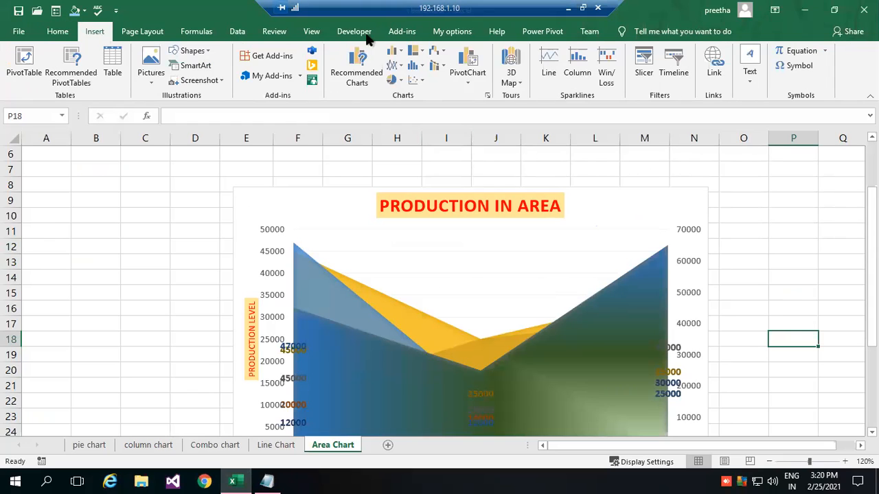
left_click(487, 96)
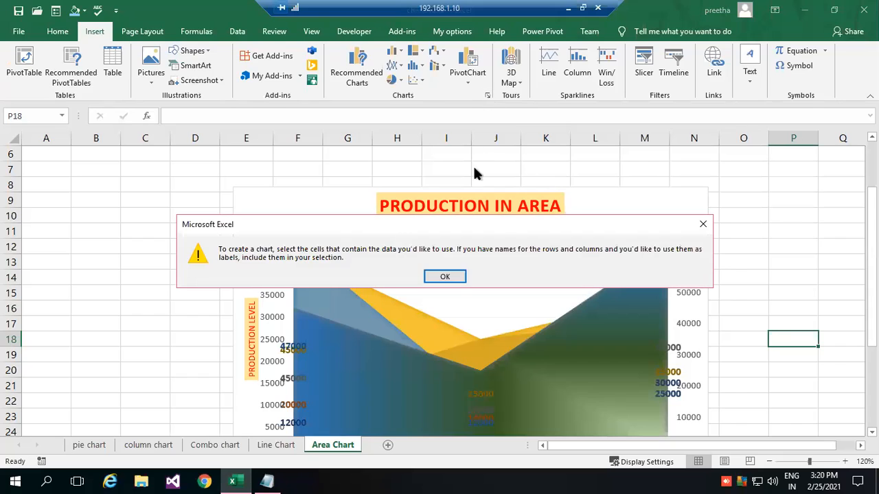
left_click(445, 277)
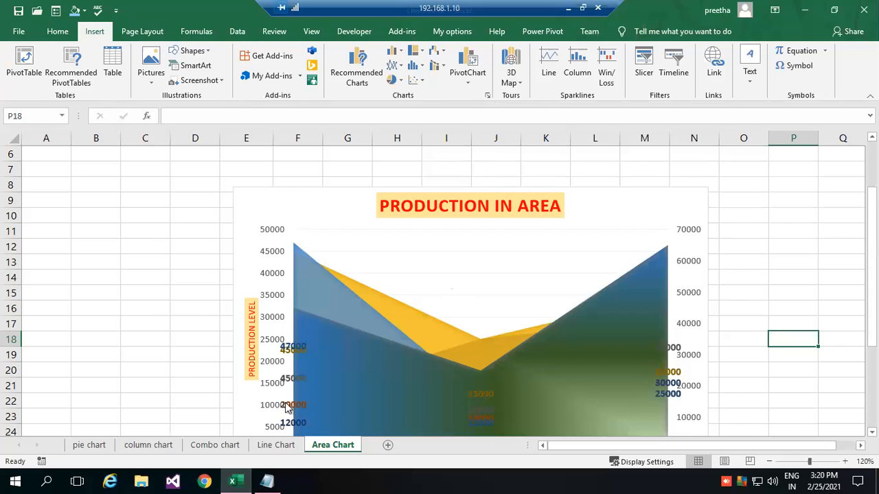
Insert an X Y (Scatter) chart from the Overs and Runs data in B2:C6 on the Line Chart sheet.
left_click(276, 445)
left_click_drag(111, 174, 179, 233)
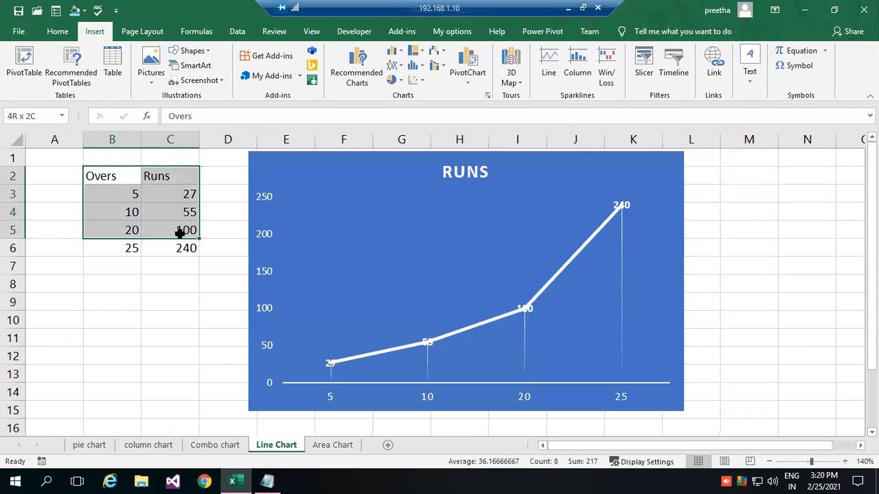
left_click(180, 233)
left_click(162, 217)
left_click_drag(112, 176, 187, 250)
left_click_drag(186, 249, 187, 248)
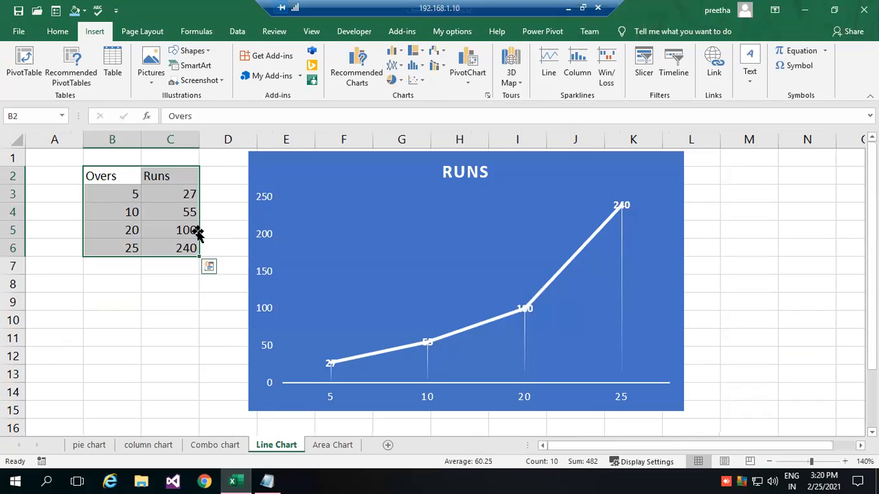
left_click(487, 96)
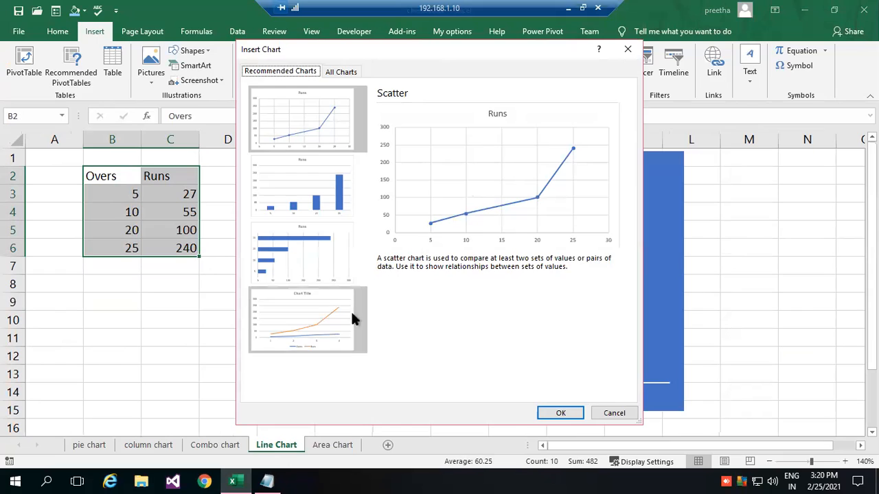
left_click(338, 73)
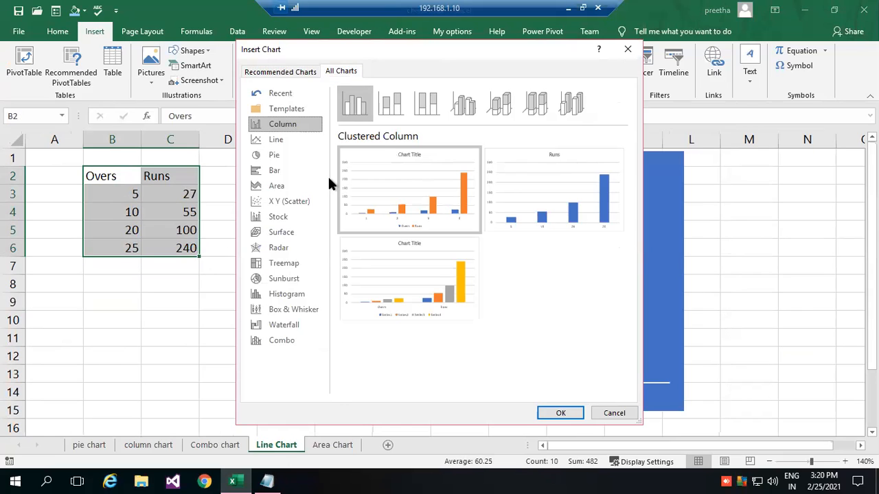
left_click(303, 202)
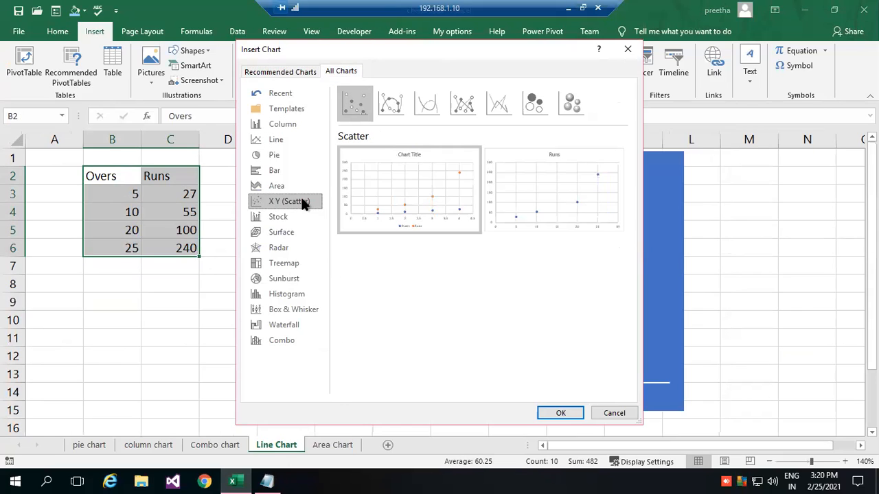
left_click(567, 412)
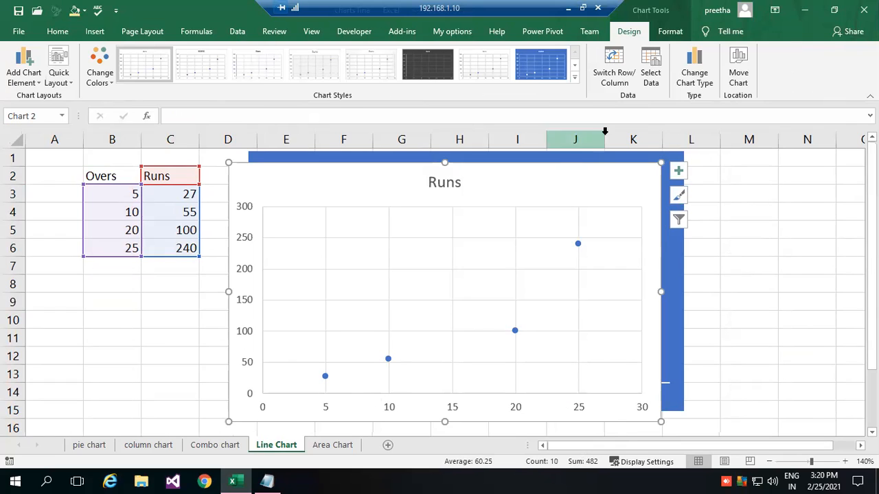
Change the chart type to 3-D Bubble and apply the fourth chart style.
left_click(694, 79)
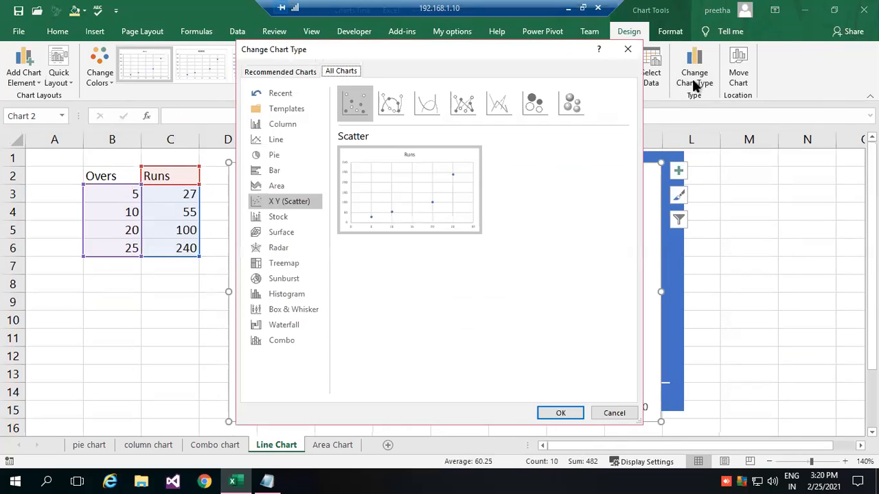
left_click(570, 106)
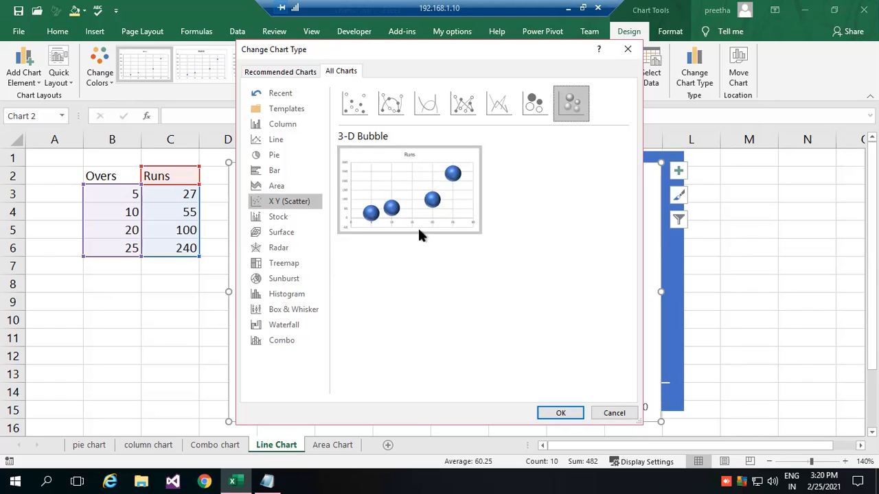
mouse_move(364, 225)
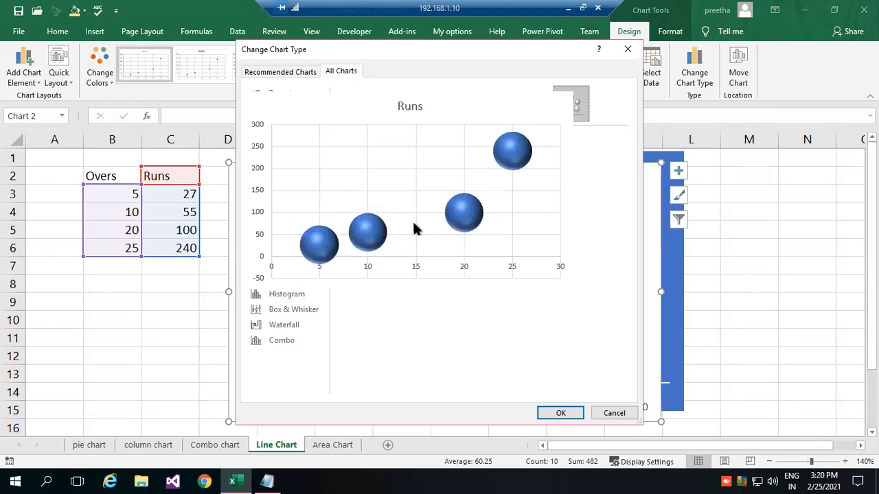
left_click(564, 411)
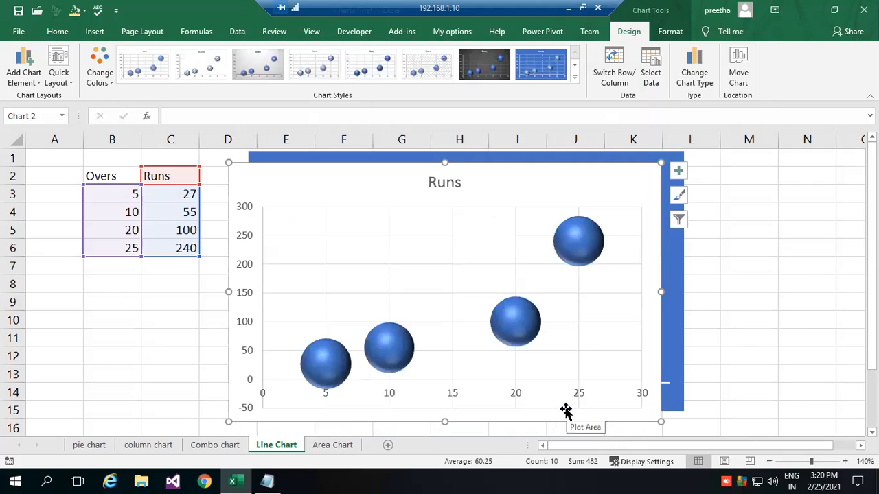
left_click(328, 77)
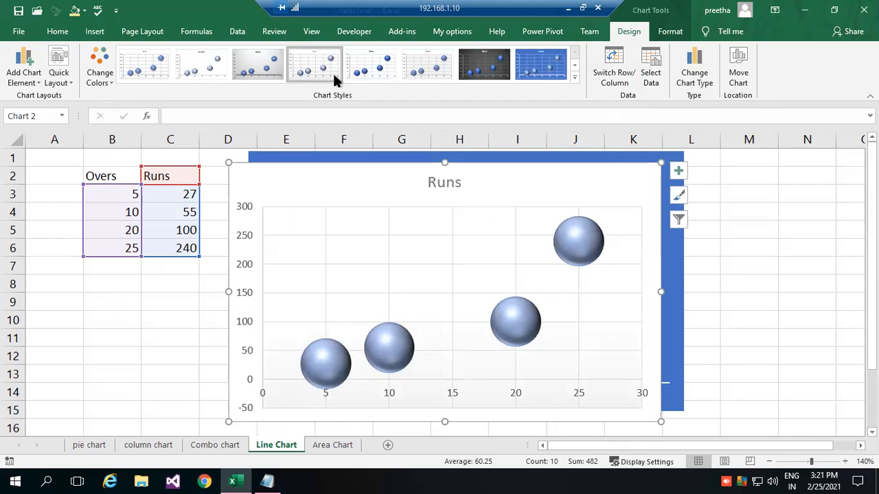
Set a bubble data point to size by width of bubbles and show negative bubbles.
left_click(567, 250)
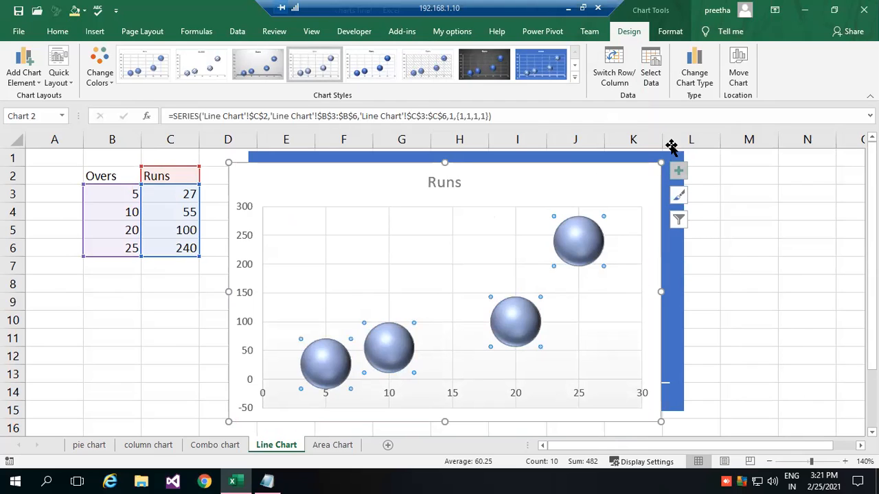
double_click(589, 241)
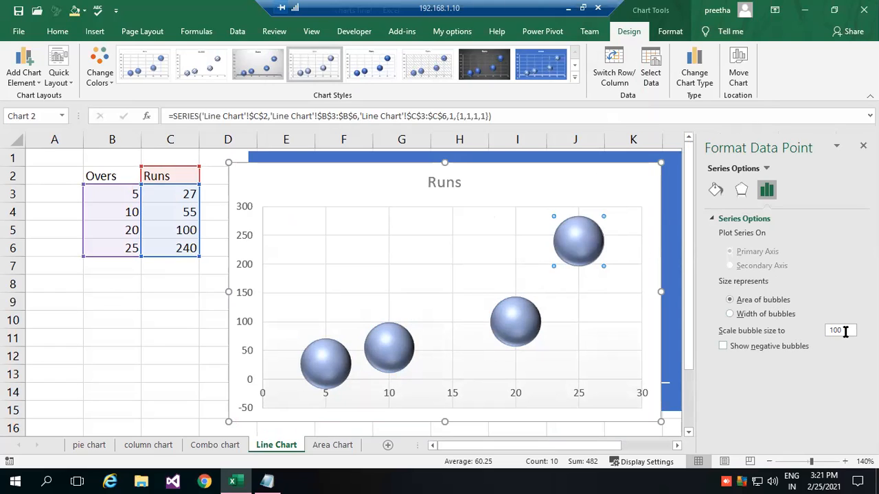
left_click(760, 348)
left_click(730, 314)
left_click(741, 190)
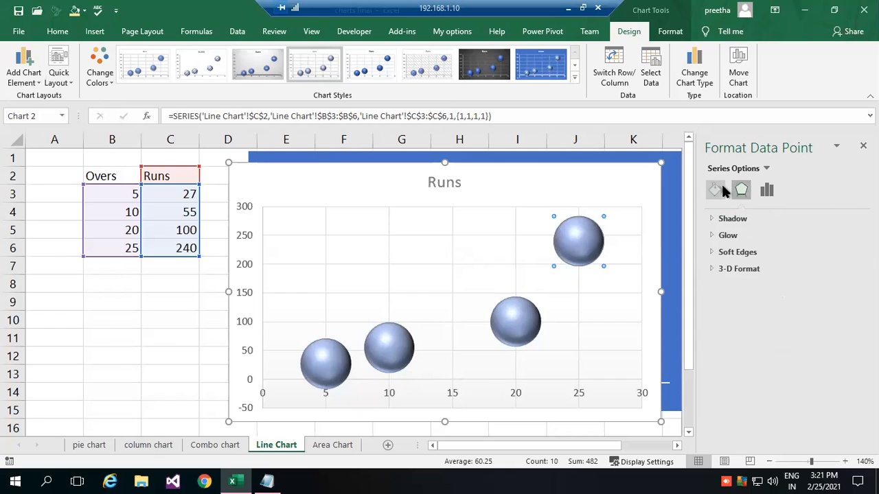
left_click(719, 191)
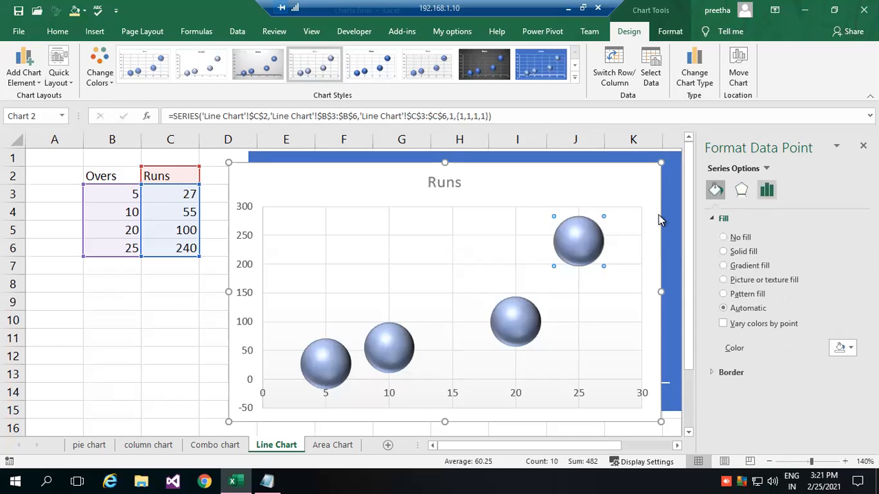
left_click(766, 168)
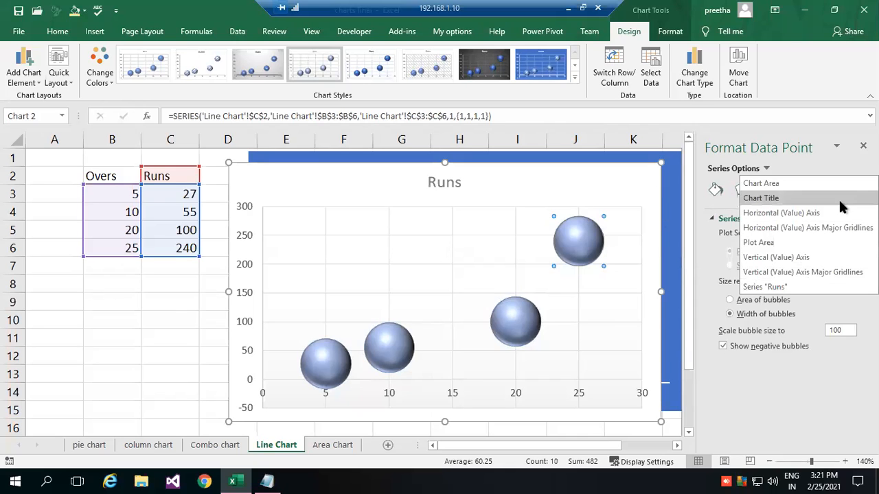
Move the bubble chart down below the existing line chart.
left_click(101, 322)
left_click_drag(564, 184, 538, 279)
left_click(169, 228)
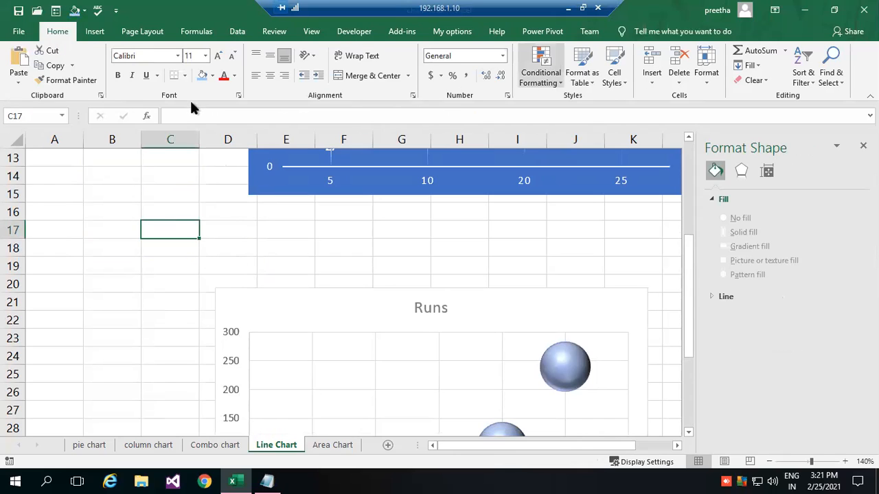
left_click(104, 30)
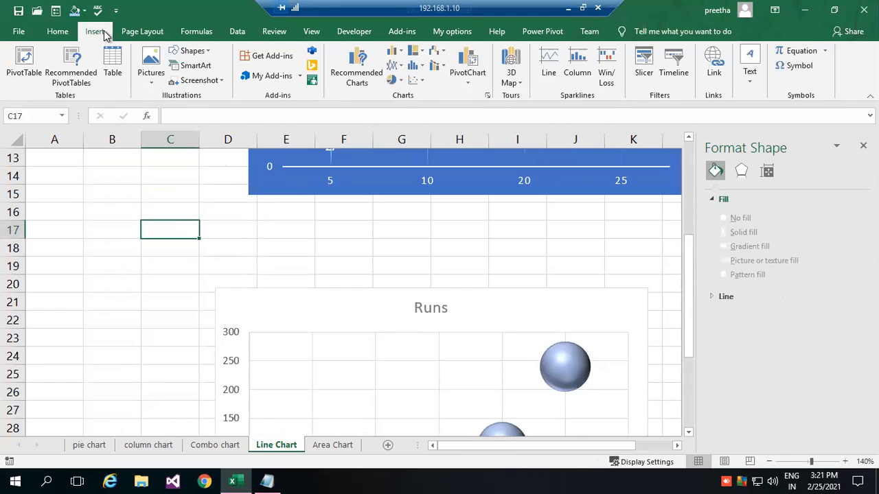
left_click(486, 95)
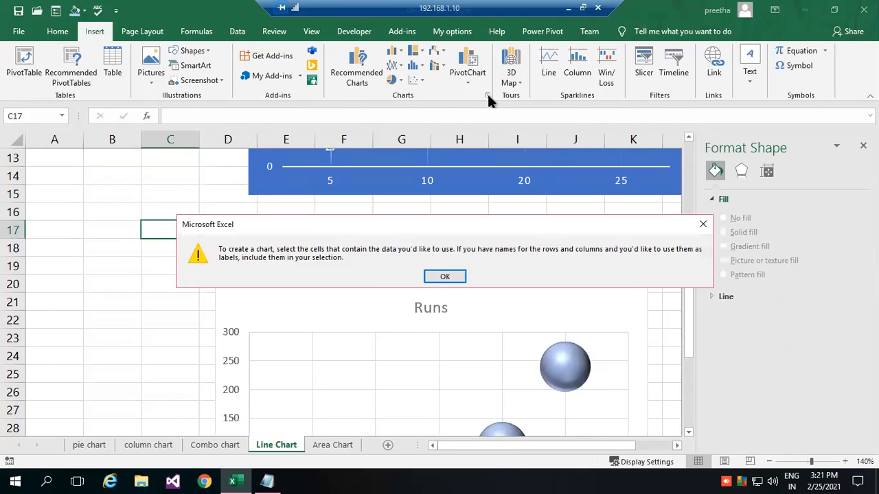
left_click(442, 276)
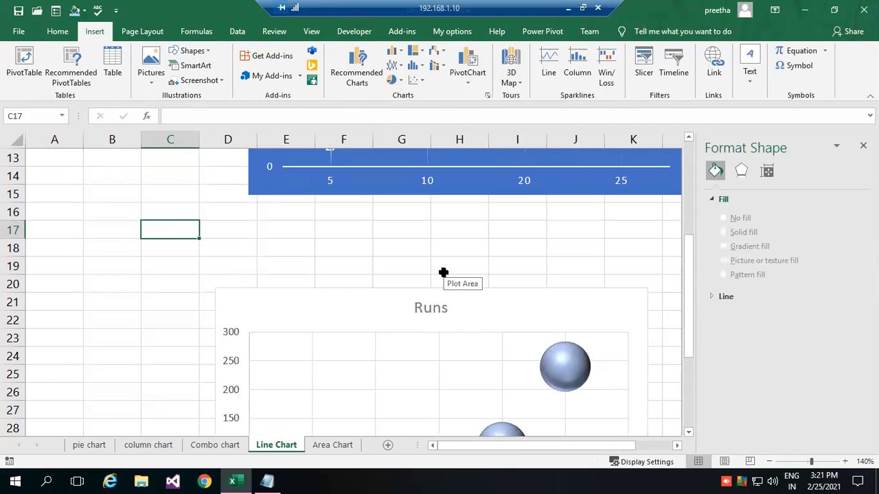
left_click(144, 297)
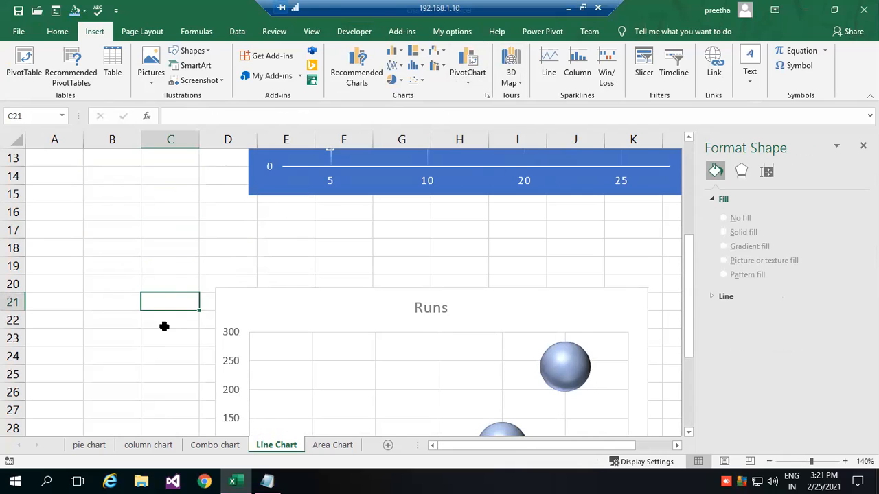
scroll(206, 364, "down", 1)
scroll(350, 439, "down", 1)
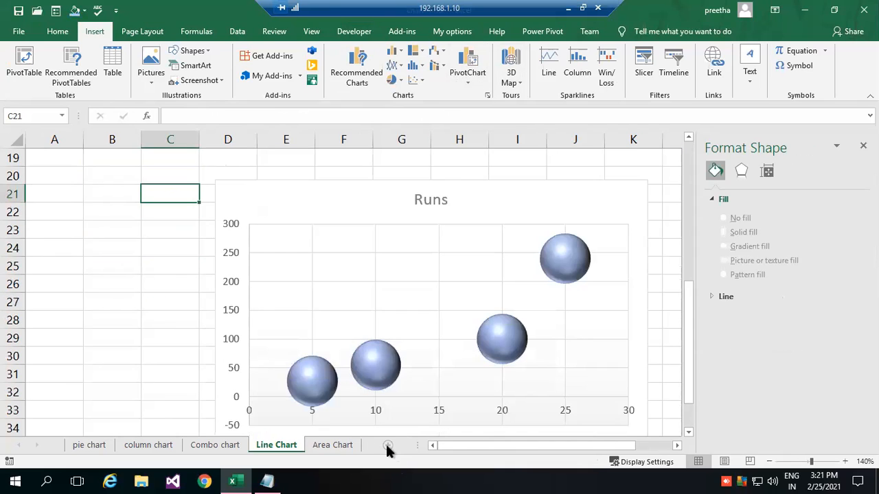
Add a new blank worksheet and try opening the Insert Chart dialog on it.
left_click(388, 447)
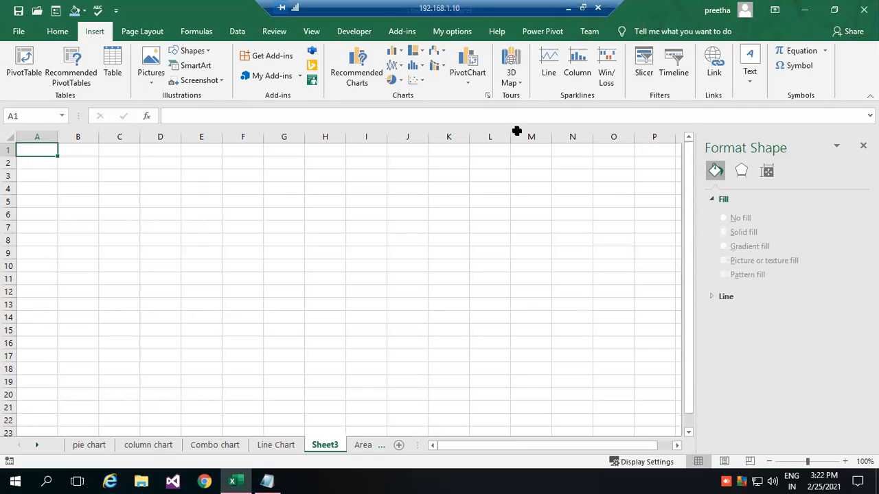
left_click(278, 329)
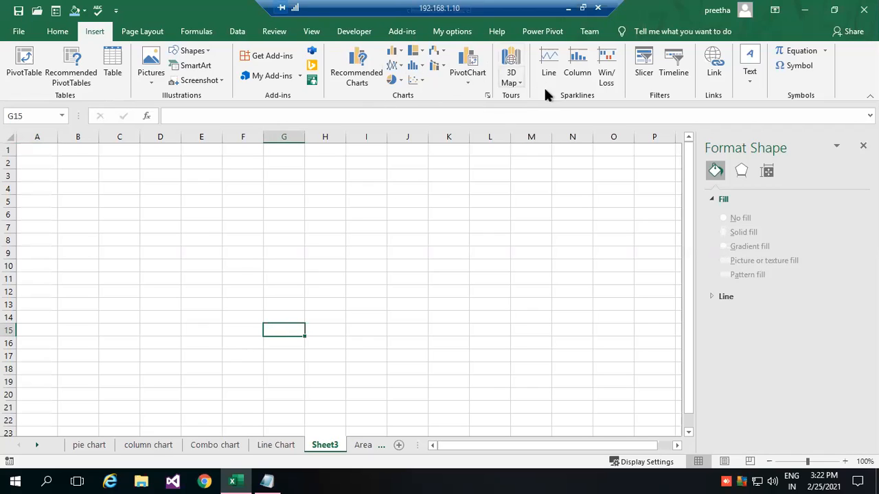
left_click(487, 96)
left_click(443, 277)
Open the pie chart sheet and scroll to view its data table.
left_click(90, 445)
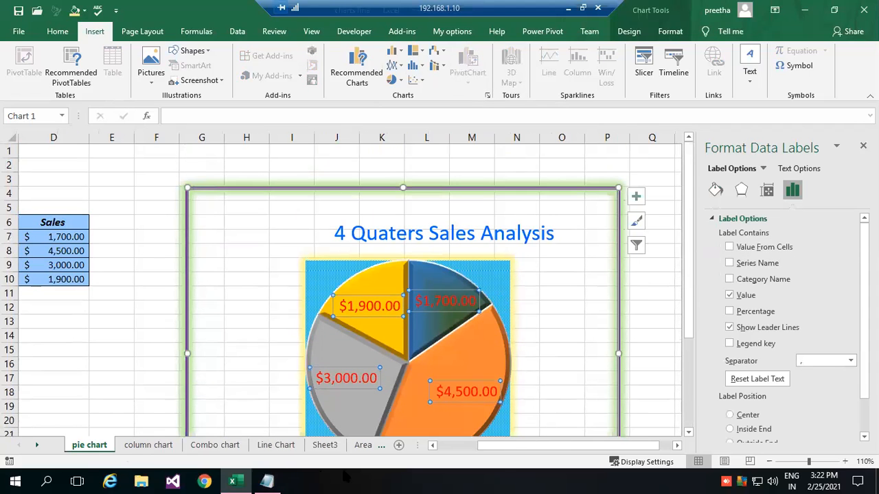
left_click(431, 444)
left_click(431, 444)
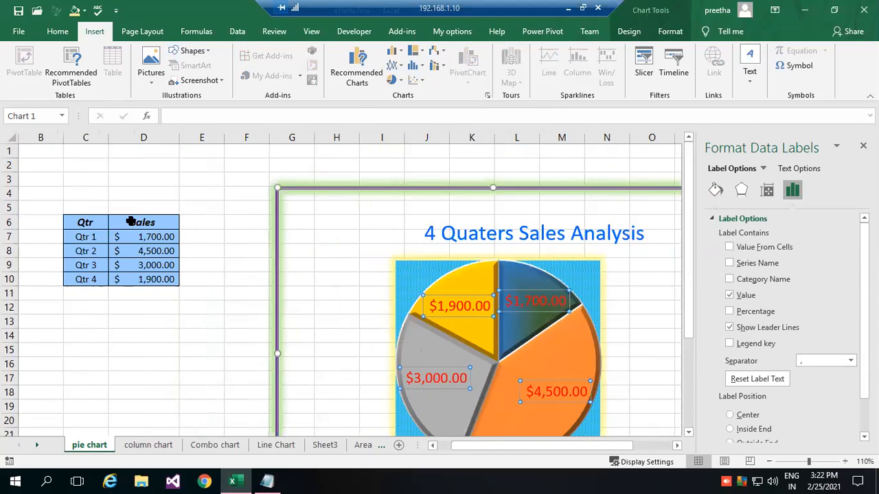
Insert a clustered column chart from the Qtr and Sales table in C6:D10, dismissing the antivirus pop-up.
left_click_drag(89, 219, 159, 278)
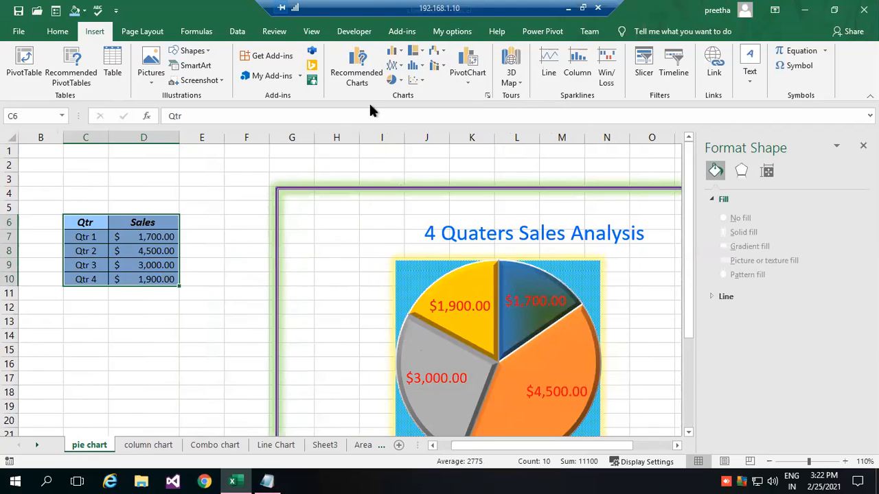
left_click(487, 96)
left_click(350, 72)
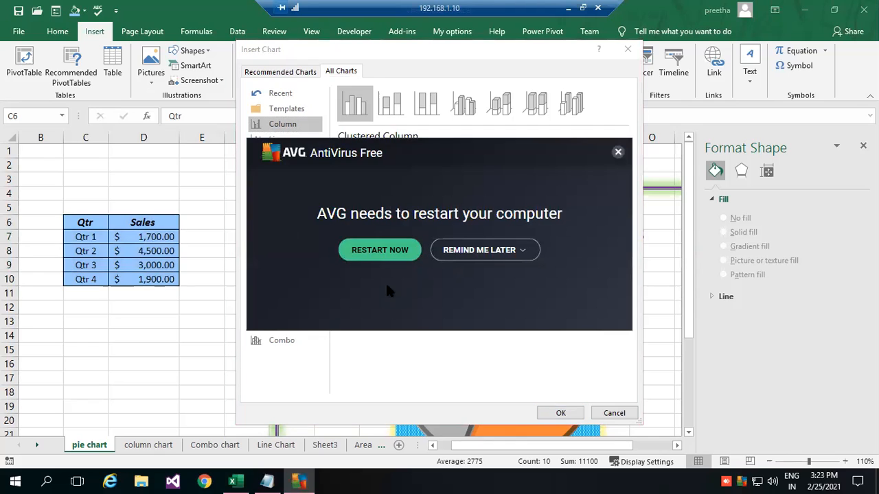
left_click(516, 253)
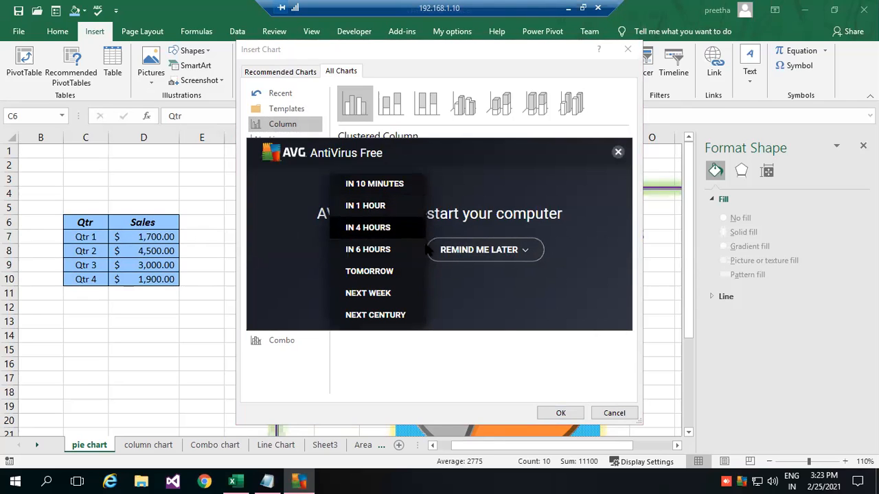
left_click(381, 272)
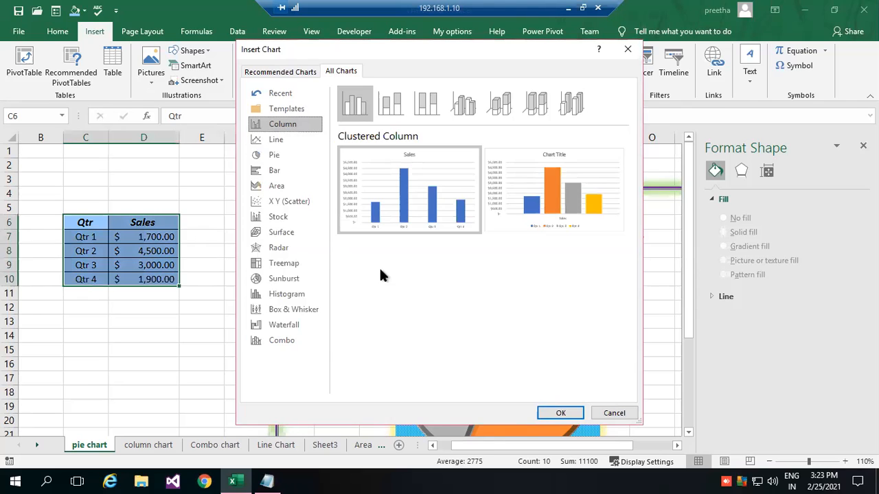
left_click(561, 412)
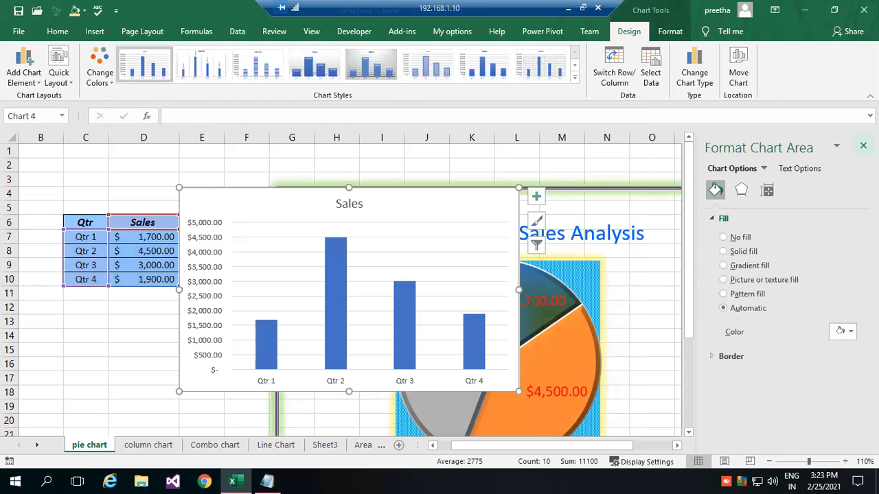
Close the formatting pane and add a new blank worksheet.
left_click(860, 144)
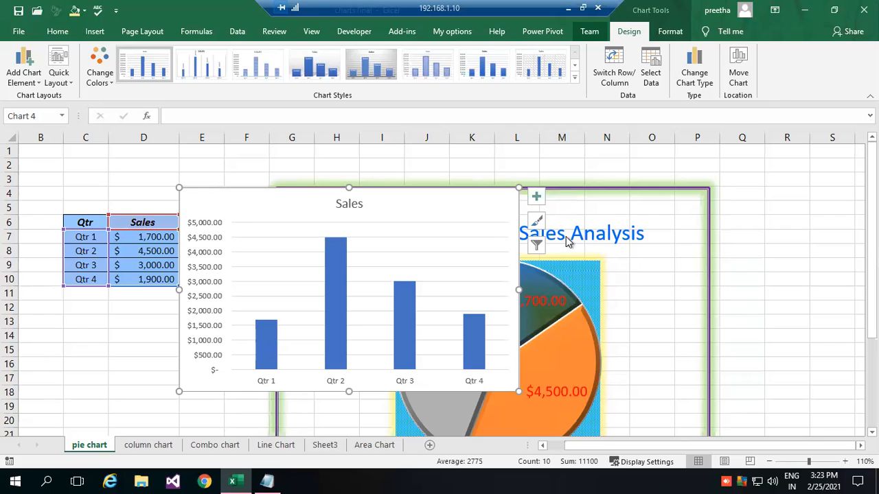
left_click(425, 444)
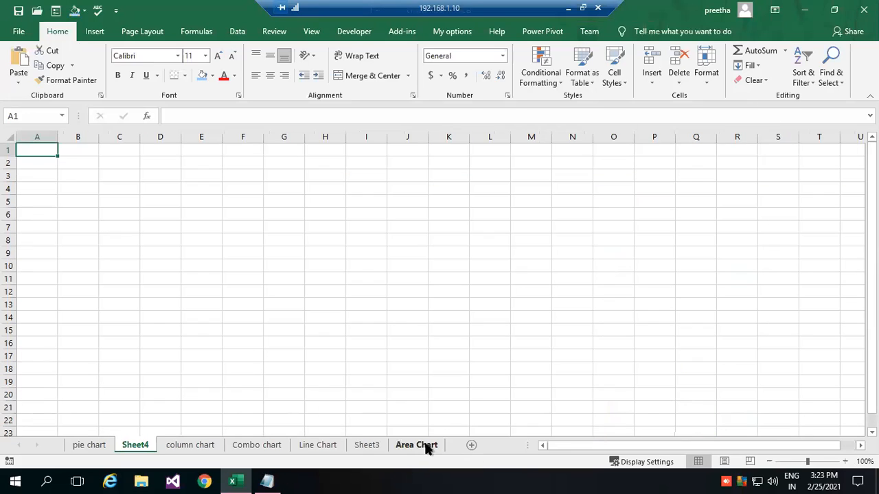
left_click(96, 32)
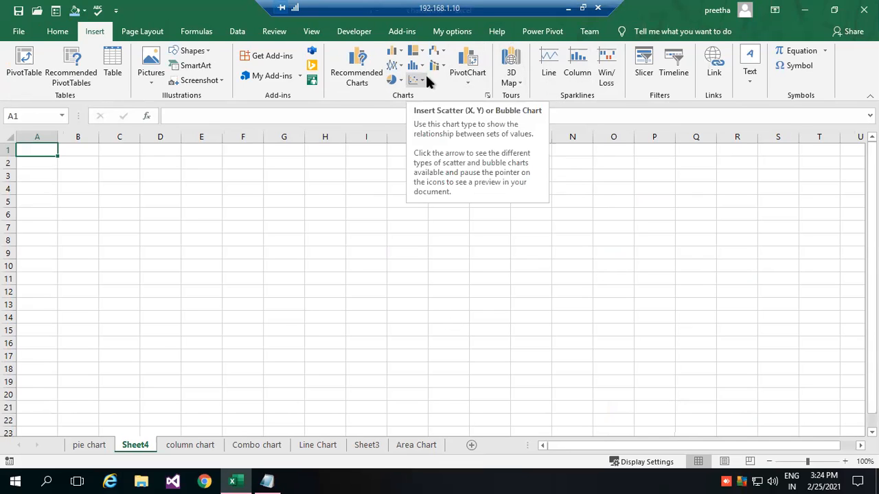
Move the column chart from the pie chart sheet onto a new chart sheet named Chart2.
left_click(80, 443)
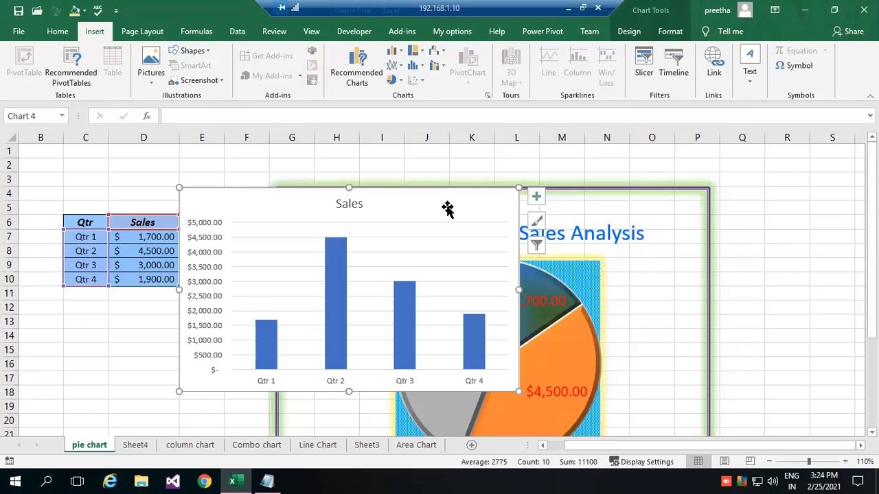
left_click(635, 36)
left_click(739, 77)
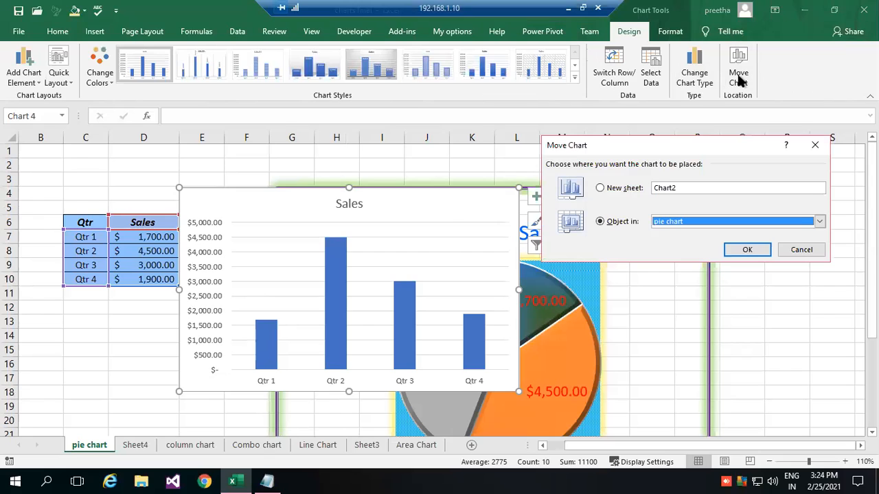
left_click(629, 189)
left_click(745, 250)
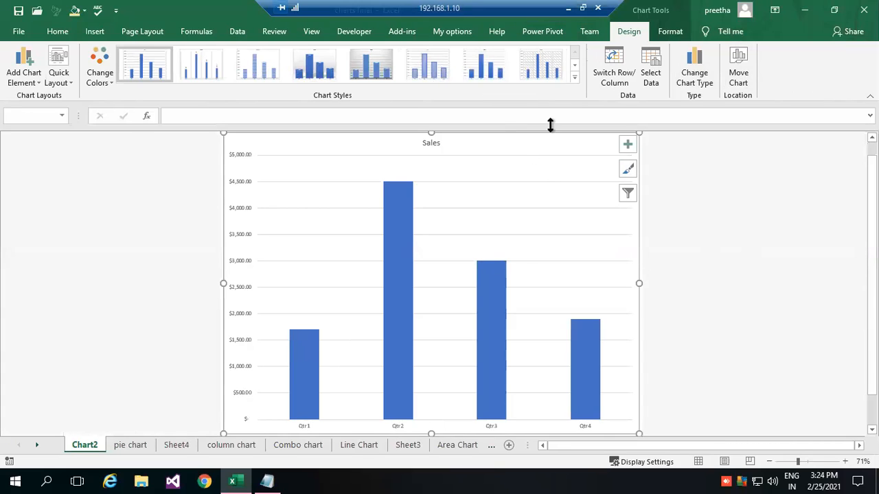
Apply a gradient column chart style with an uppercase title to the chart.
left_click(576, 77)
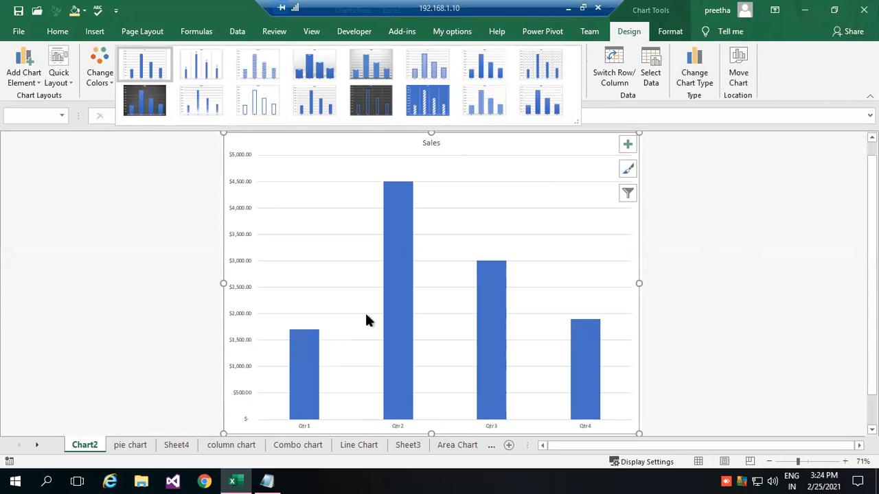
left_click(213, 94)
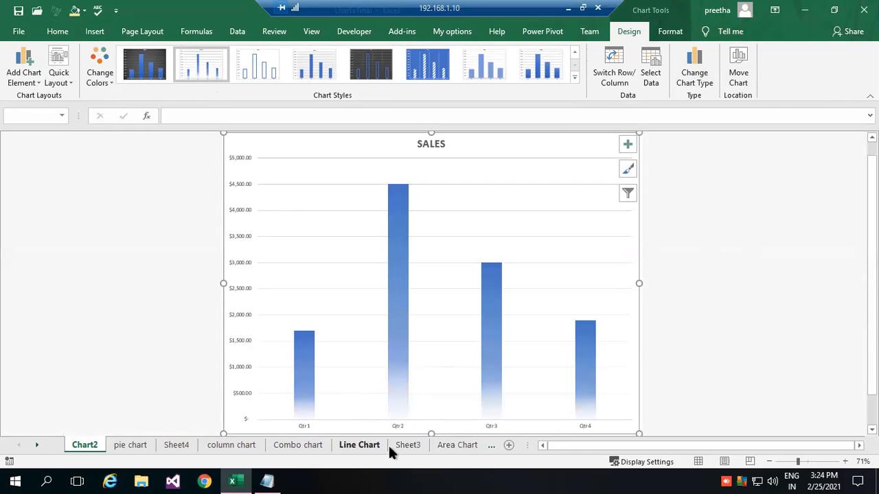
On Sheet3, enter the headers Pcode, area 1, Area 2 and area 3 in F4:I4.
left_click(407, 446)
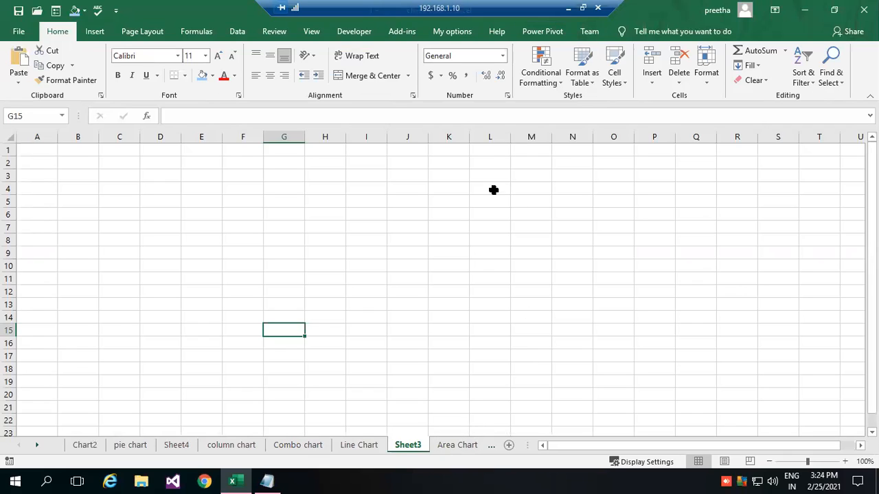
left_click(95, 32)
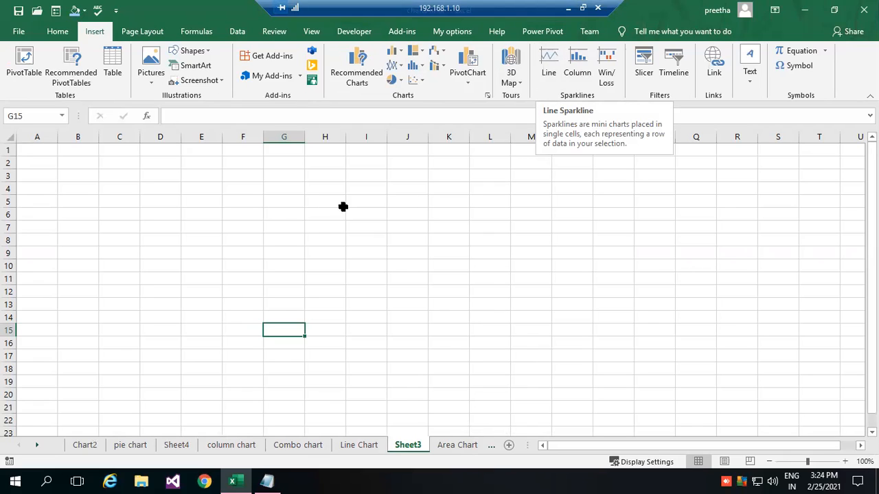
left_click(256, 191)
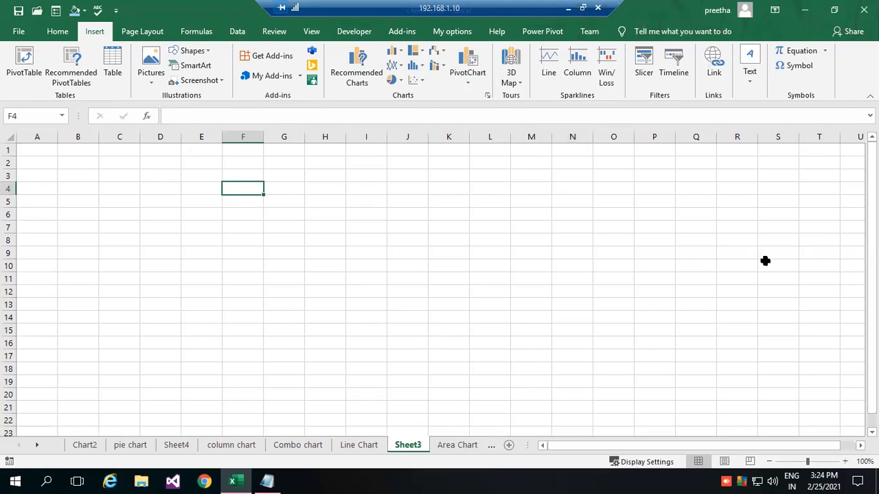
type("Pcode")
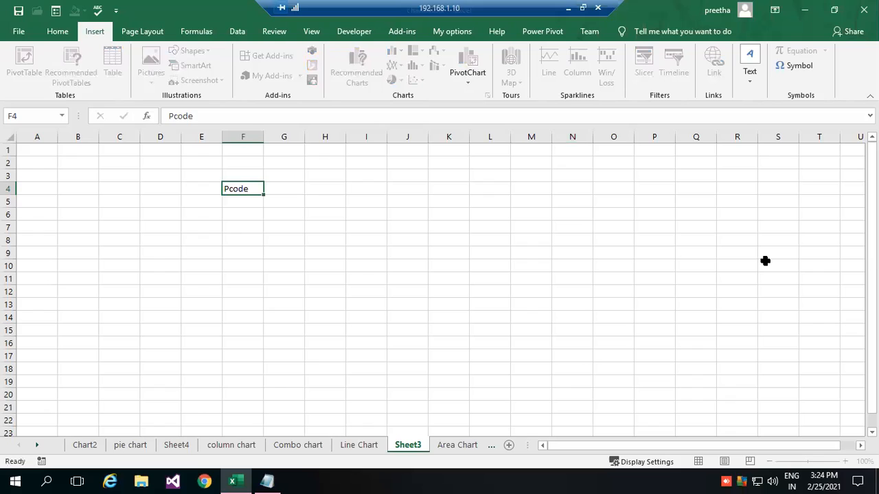
key("Tab")
key("Down")
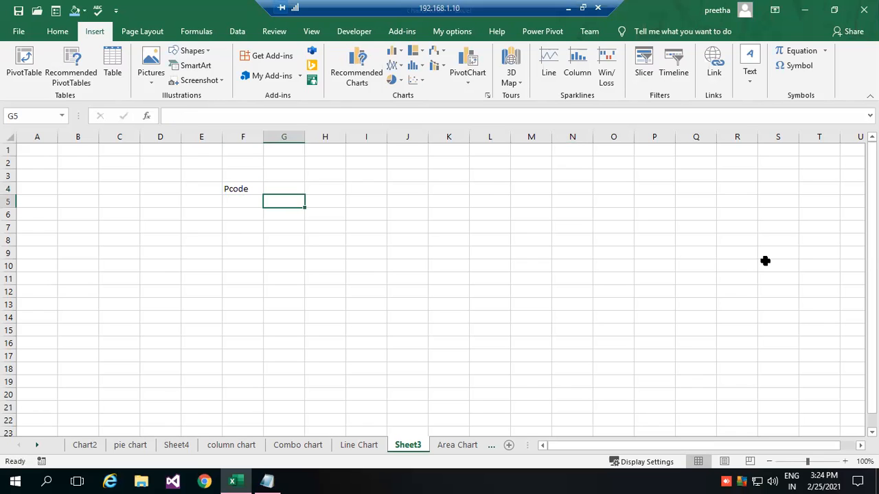
key("Up")
type("arae")
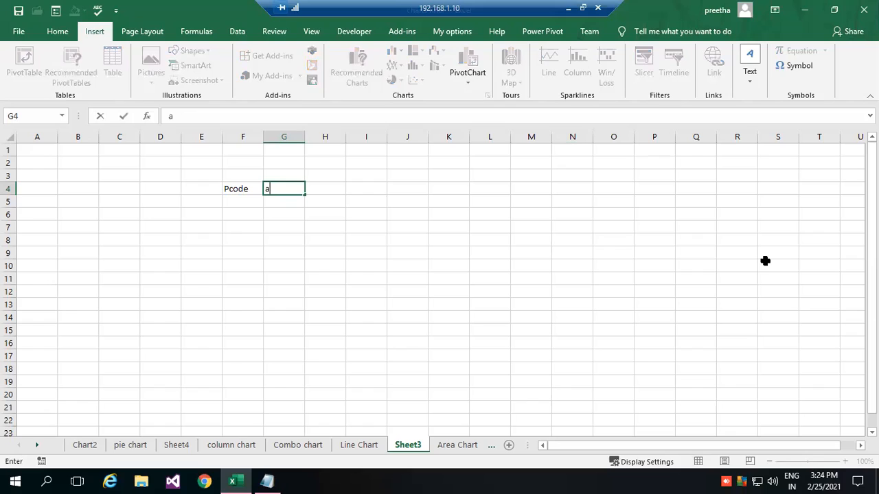
key("BackSpace")
key("BackSpace")
type("ea 1")
key("Tab")
type("Area")
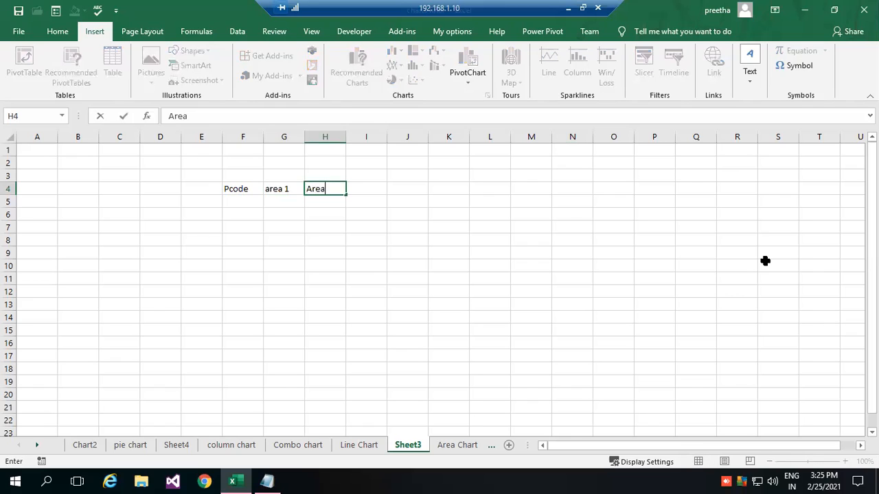
key("Tab")
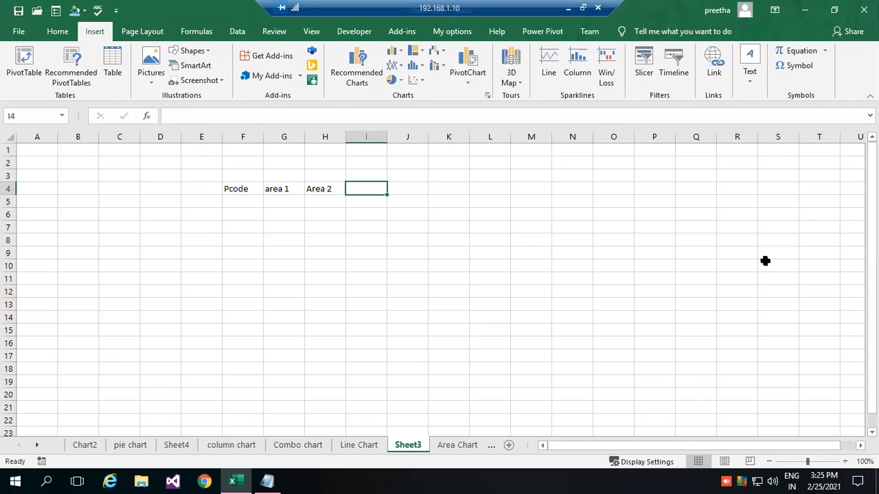
type("area")
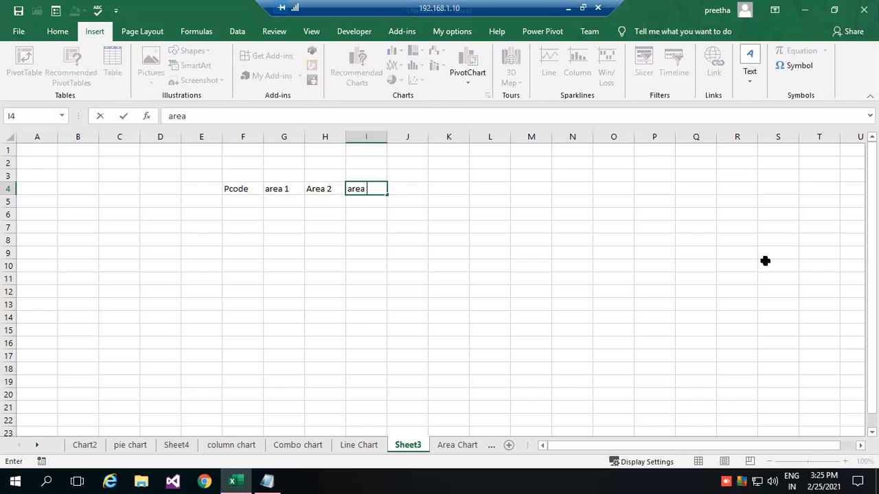
type(" 3")
key("Return")
Enter the products coke, maza, Sprite and Minute maid in F5:F8 and autofit column F.
key("Left")
key("Left")
key("Left")
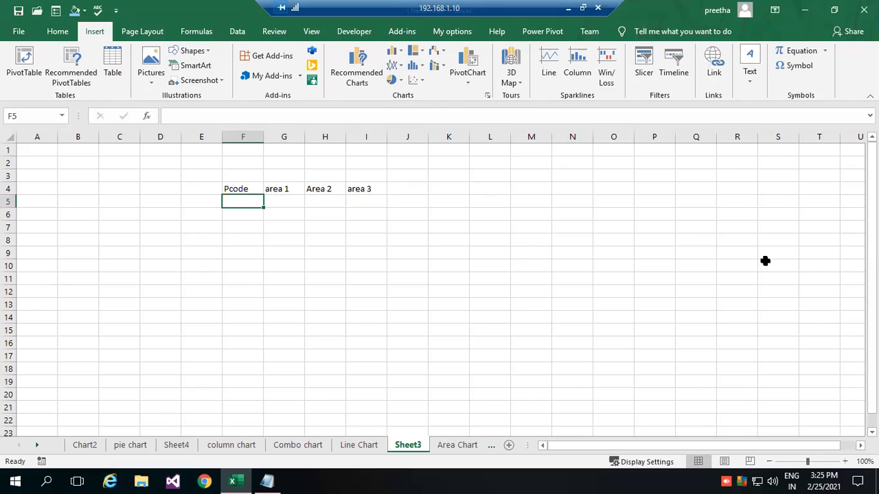
type("coke")
key("Return")
type("maza")
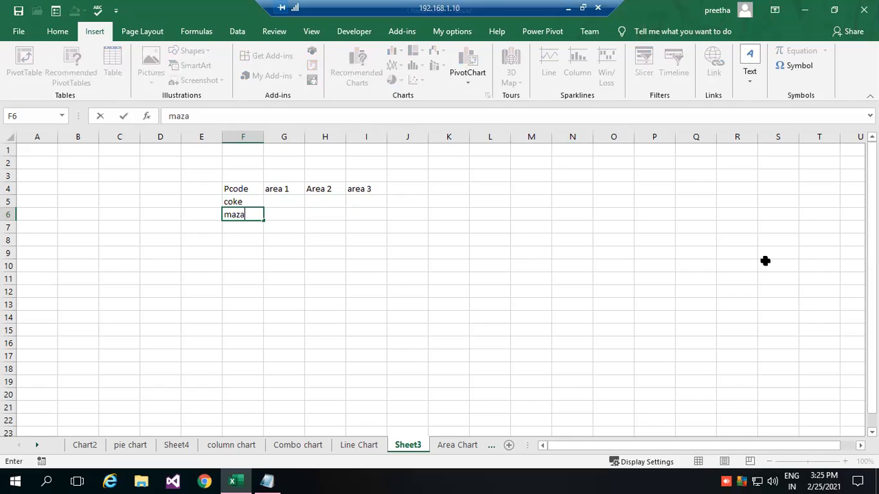
key("Return")
type("Sprite")
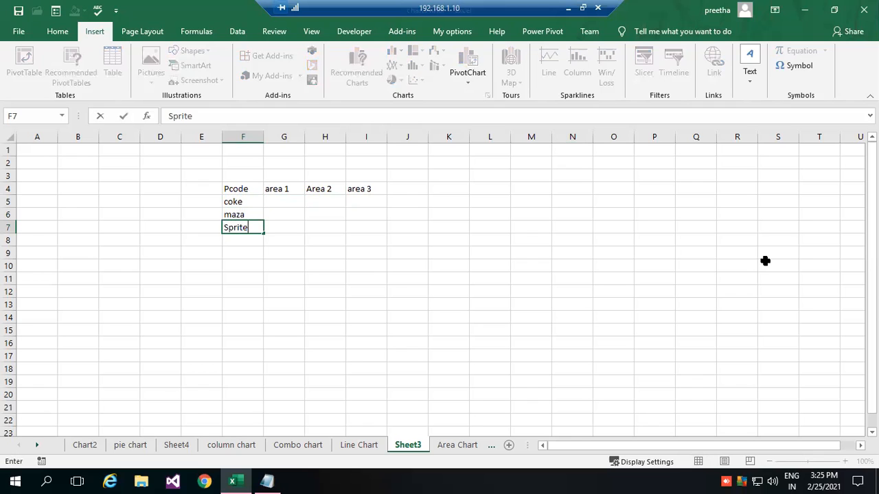
key("Return")
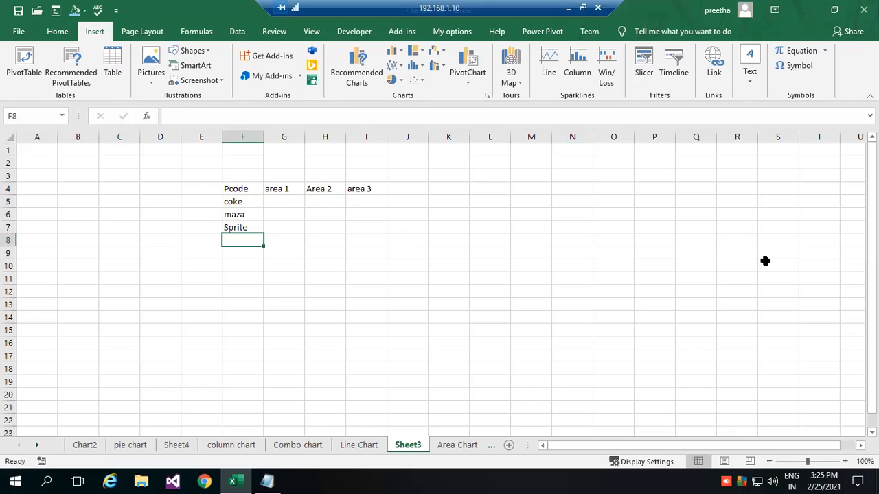
type("Minute maid")
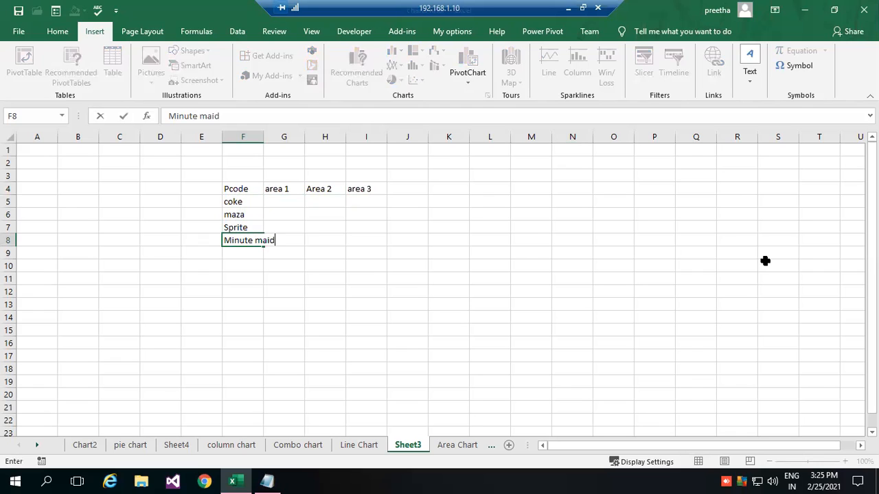
left_click(266, 139)
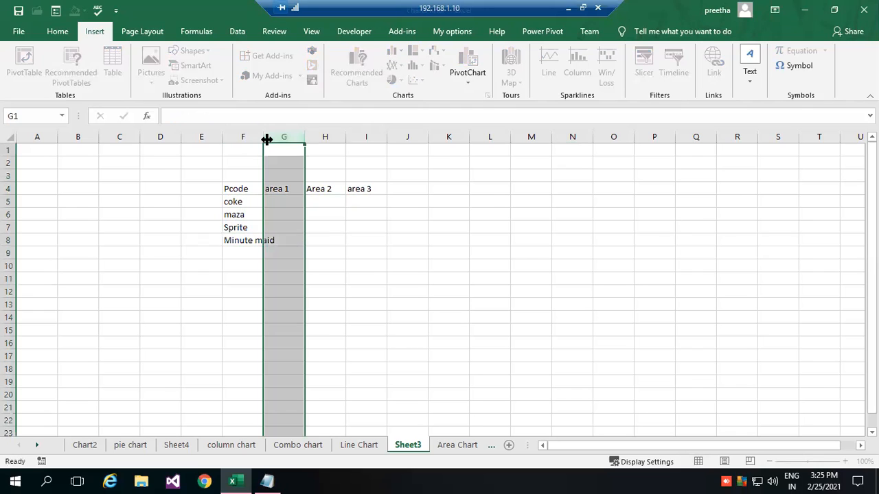
double_click(265, 136)
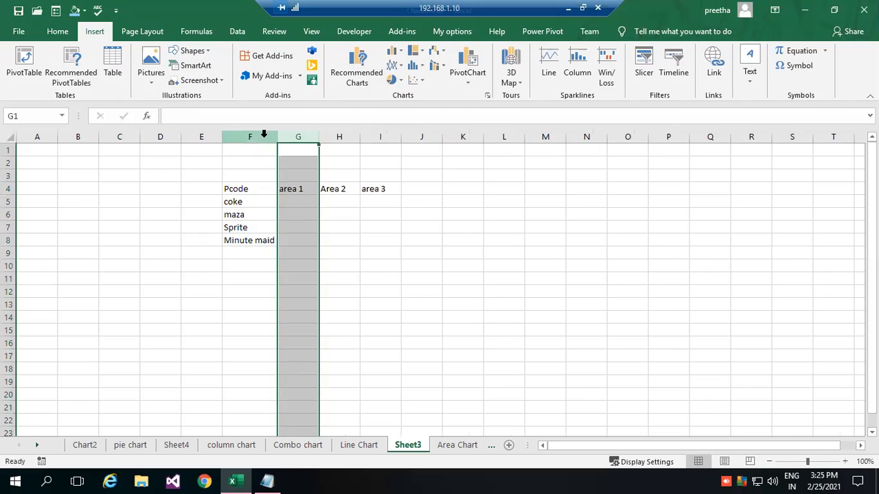
Enter the area 1 values 250, 350, 450 and 300 in G5:G8.
left_click(299, 201)
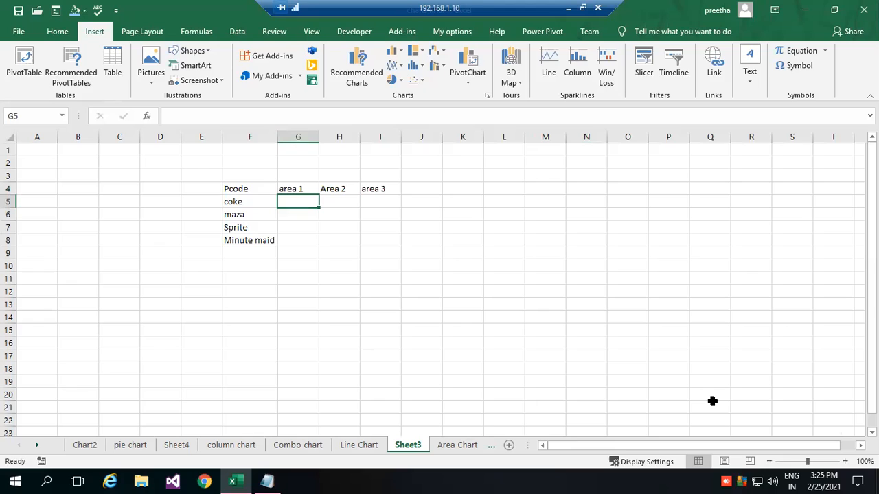
type("250")
key("Return")
type("350")
key("Return")
type("45")
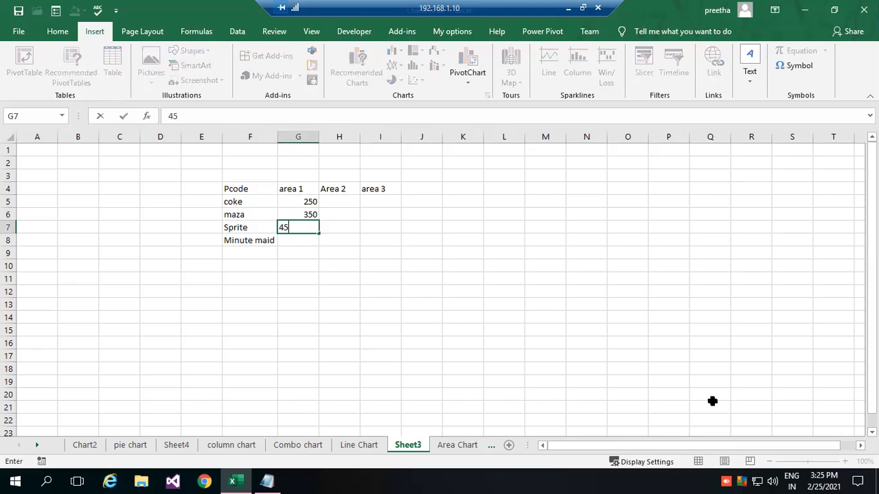
type("0")
key("Return")
type("30")
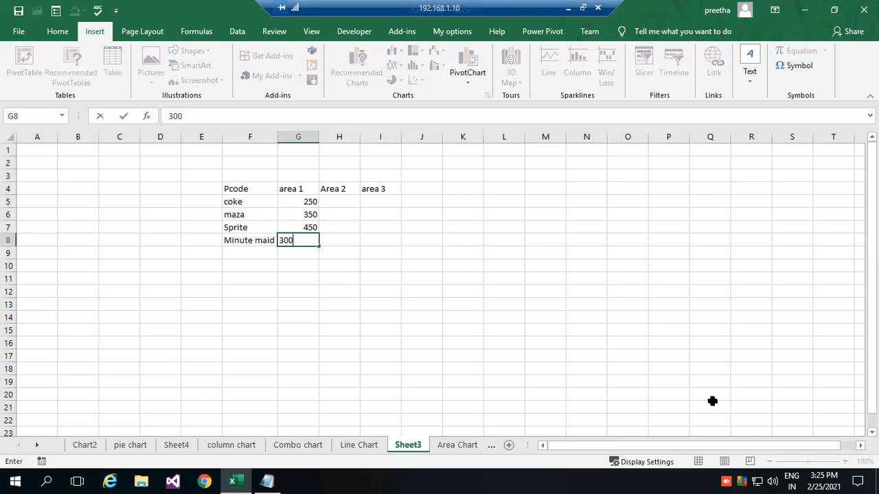
Enter the Area 2 values 240, 300, 500 and 600 in H5:H8, moving to I5.
key("Up")
key("Up")
key("Up")
key("Right")
type("24")
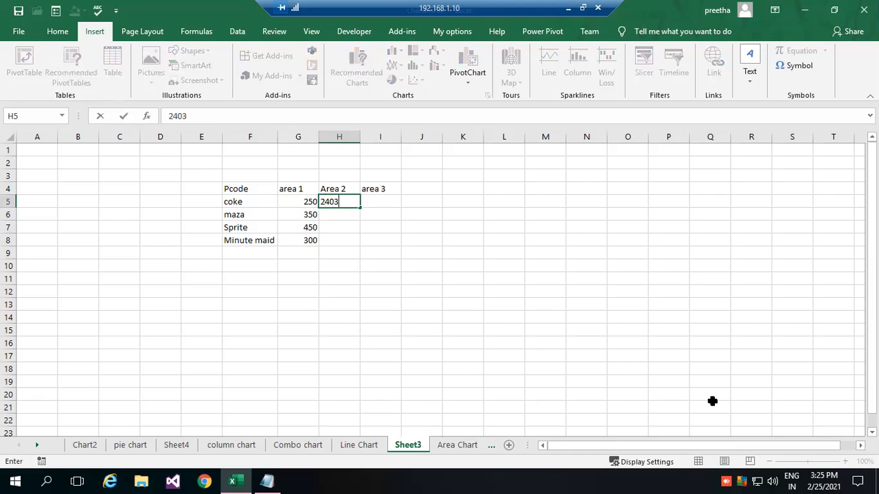
type("0")
key("Return")
type("300")
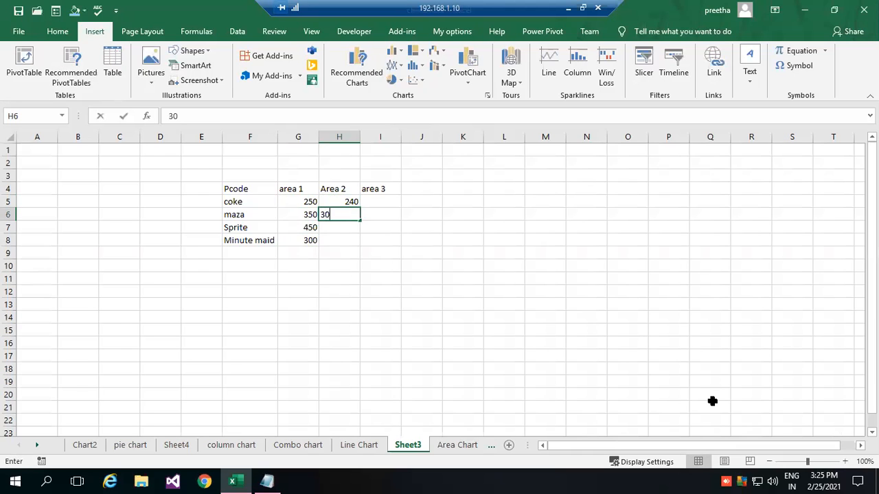
key("Return")
type("500")
key("Return")
type("600")
key("Up")
key("Up")
key("Up")
key("Right")
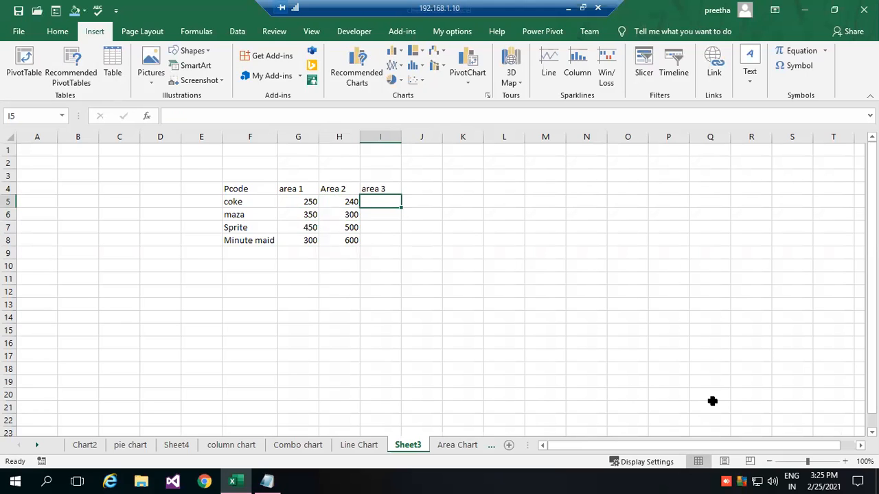
Enter the area 3 values 800, 450, 200 and 600 in I5:I8.
type("800")
key("Return")
type("450")
key("Return")
type("200")
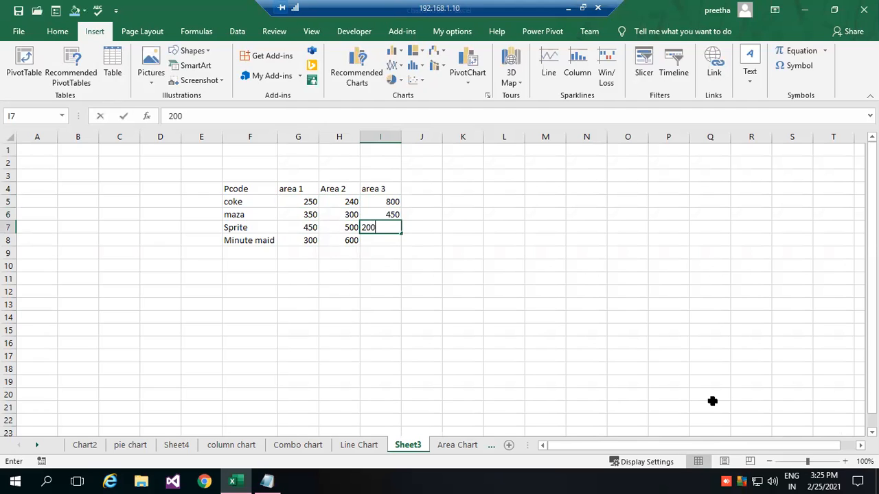
key("Return")
type("600")
key("Return")
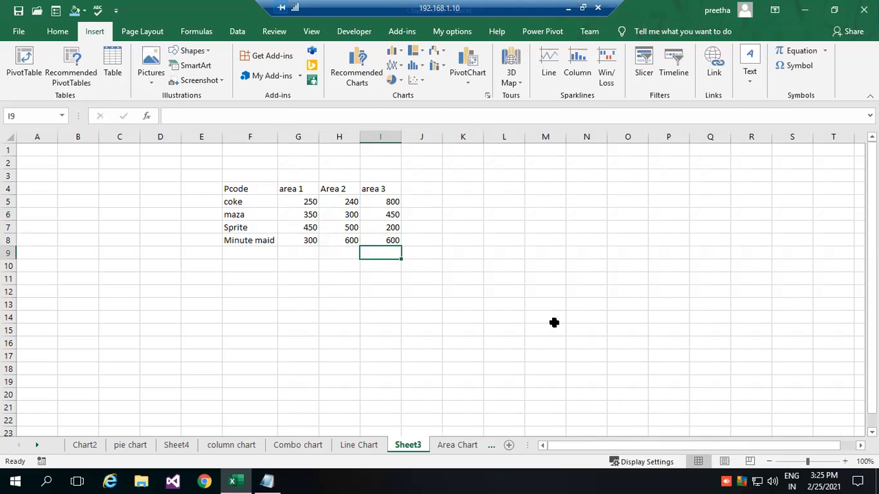
Widen column J next to the data table to make room for sparklines.
left_click(845, 461)
left_click(845, 461)
left_click(845, 461)
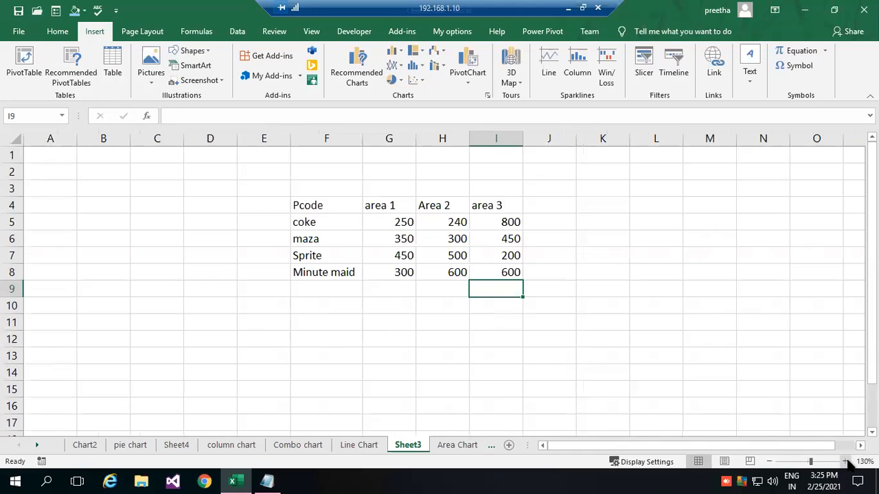
left_click(845, 461)
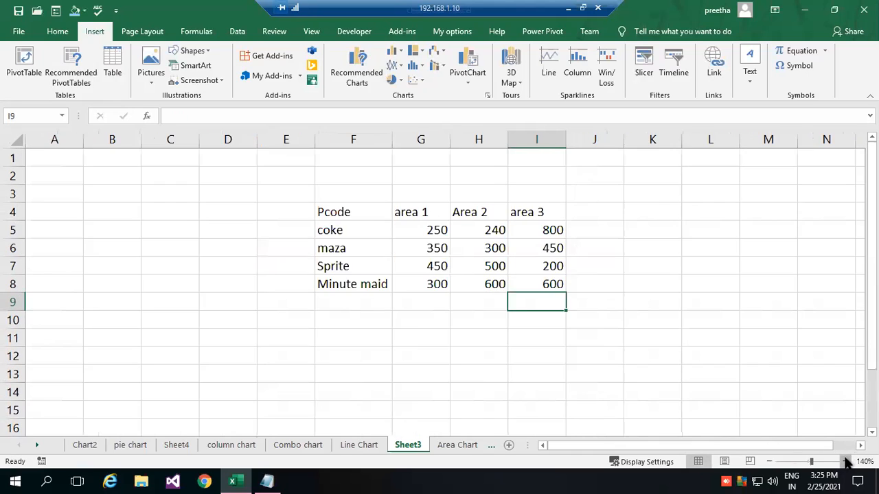
left_click(845, 461)
scroll(454, 268, "right", 3)
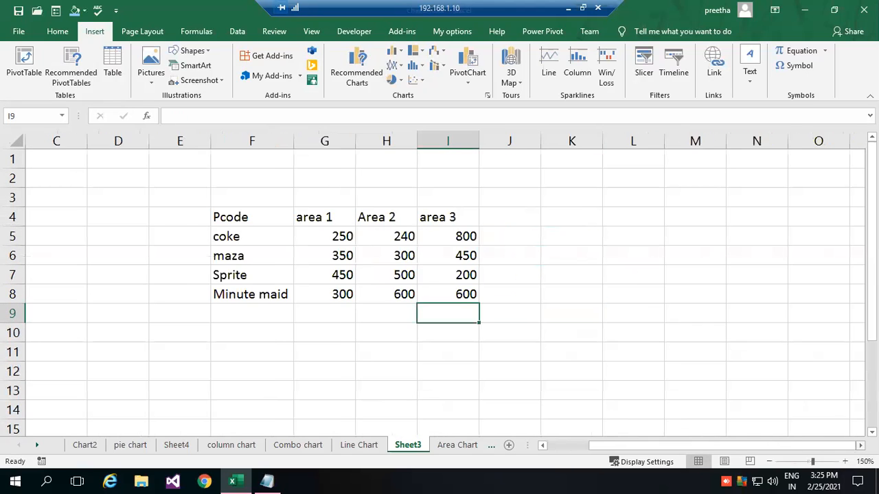
left_click(450, 232)
left_click_drag(479, 141, 521, 141)
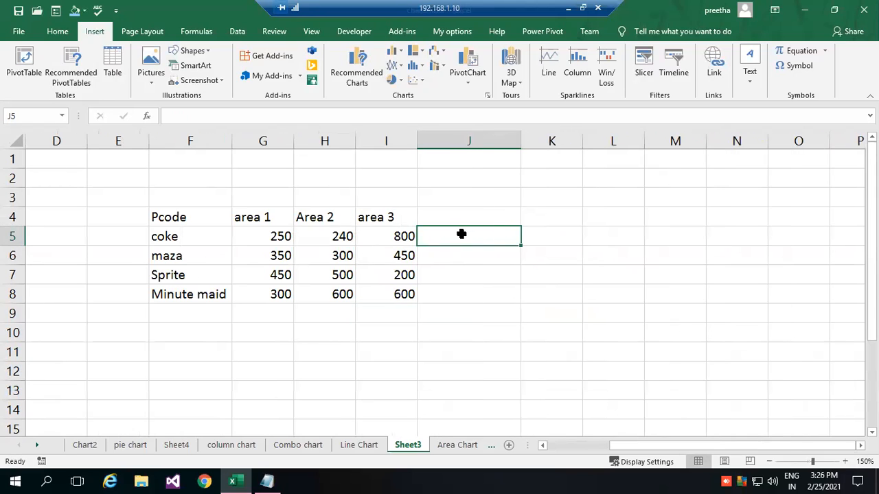
Insert a line sparkline in J5 from the data range G5:I5 and fill it down to J8.
left_click(547, 60)
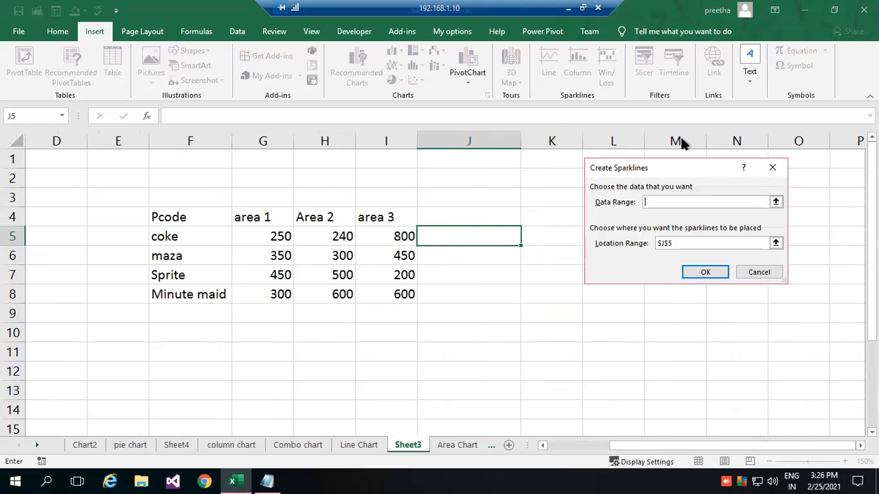
left_click(776, 202)
left_click_drag(261, 233, 390, 238)
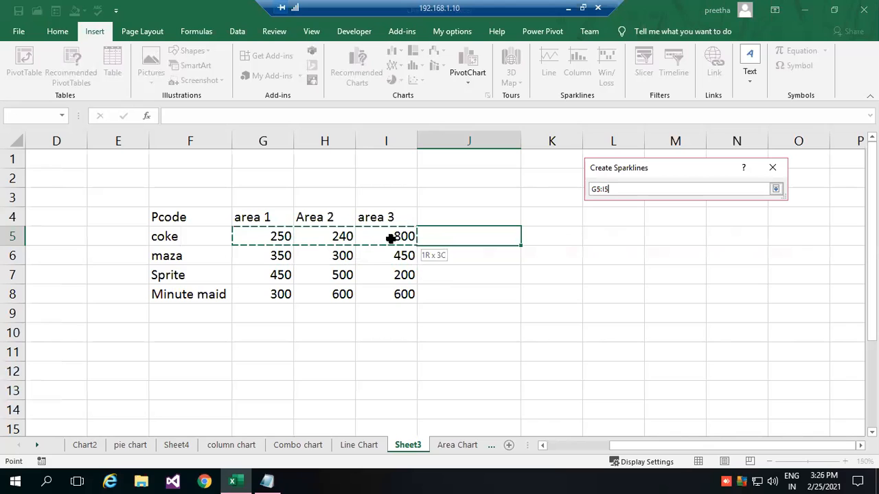
left_click_drag(390, 238, 378, 243)
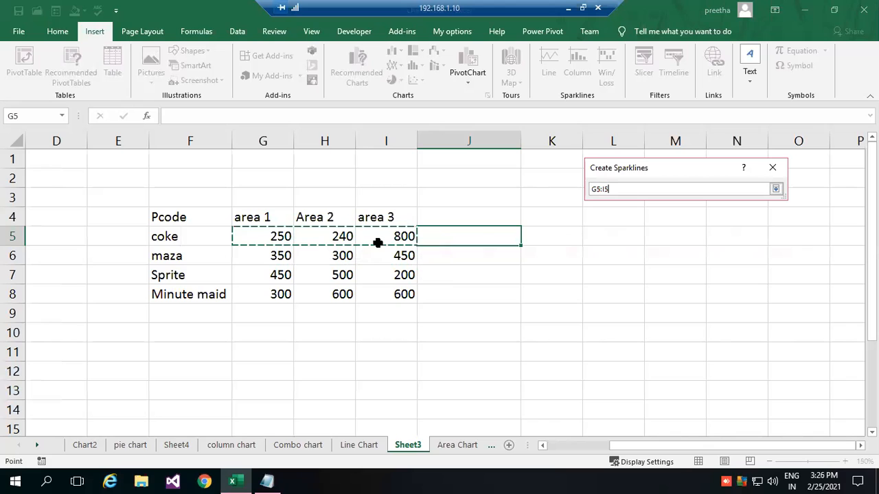
left_click(776, 189)
left_click(715, 269)
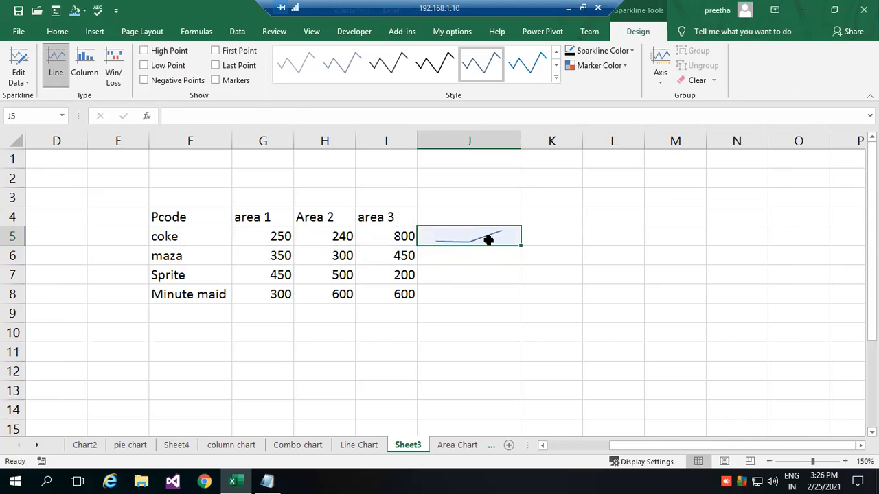
left_click_drag(520, 245, 522, 299)
left_click(576, 285)
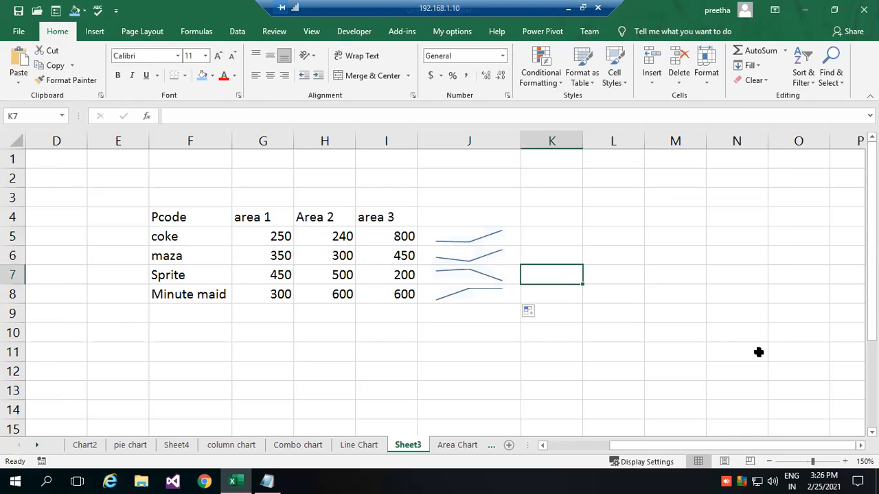
Set the font size of J5:J8 to 18 so the sparkline rows become taller.
left_click_drag(463, 236, 465, 291)
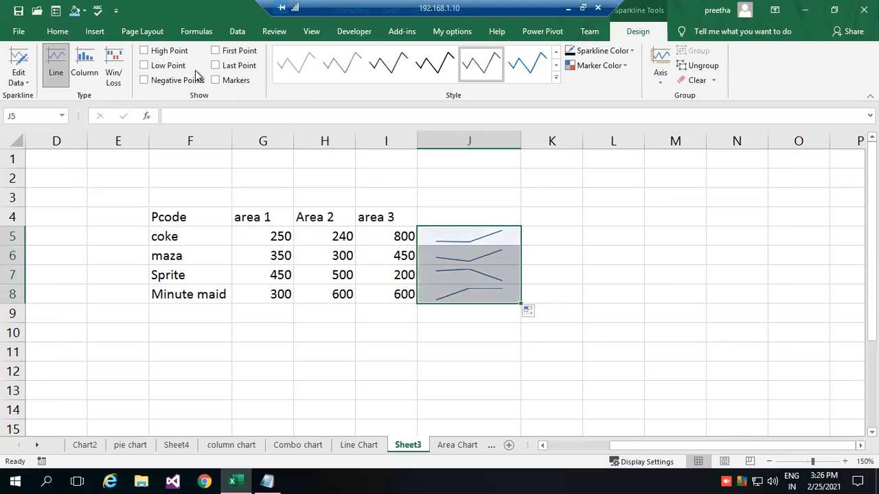
left_click(58, 31)
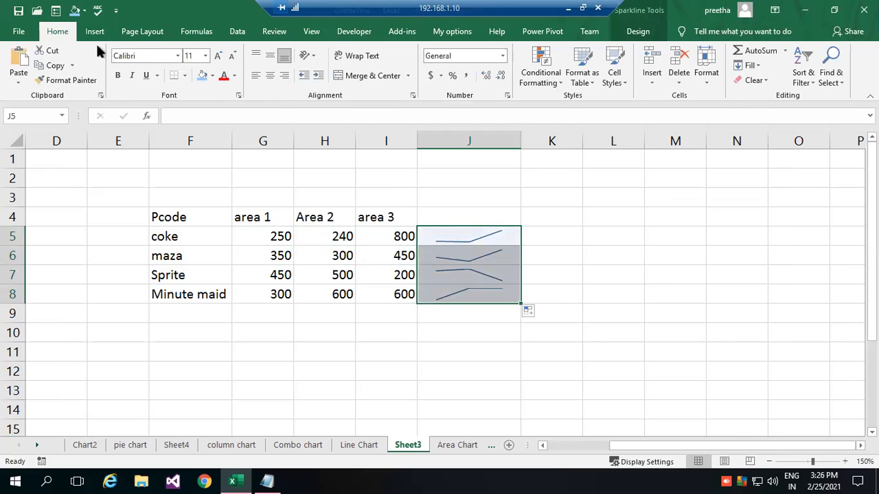
left_click(206, 56)
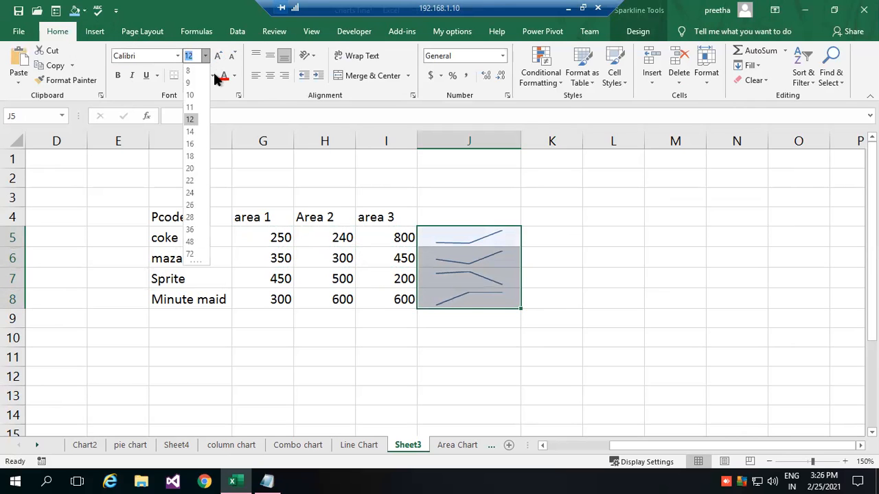
left_click(197, 156)
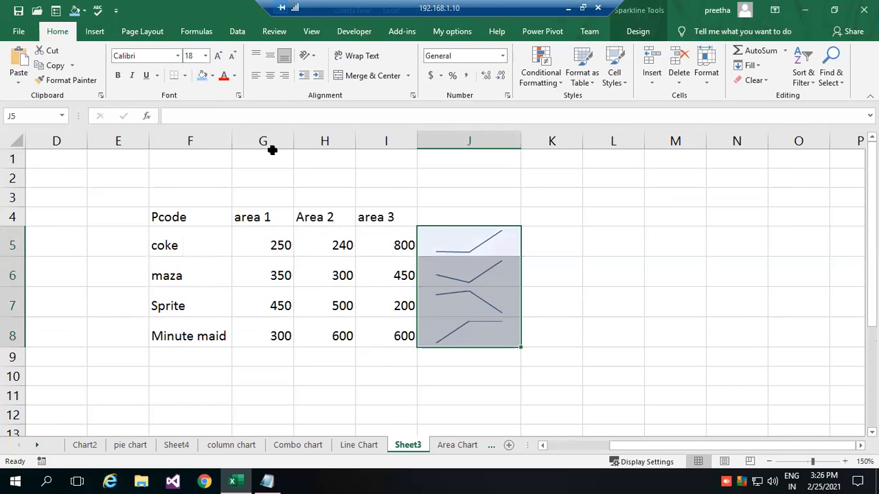
Show the low point markers on the sparkline group in J5:J8.
left_click(611, 295)
left_click(441, 250)
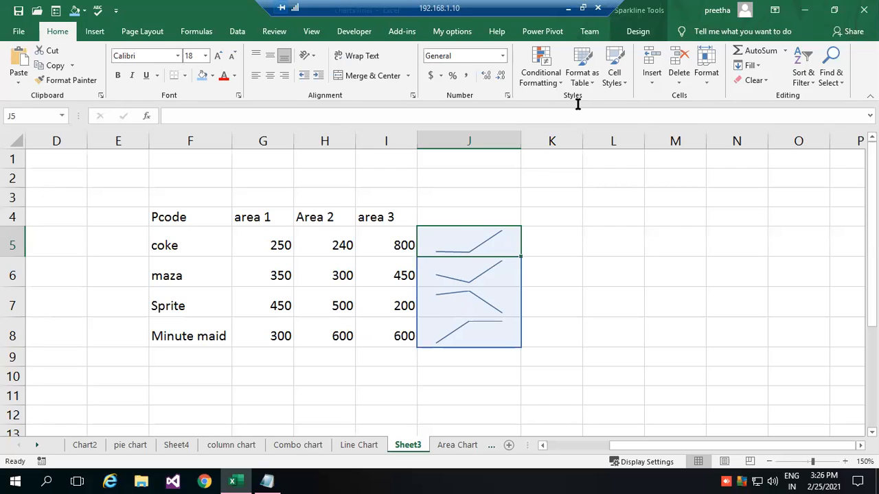
left_click(638, 31)
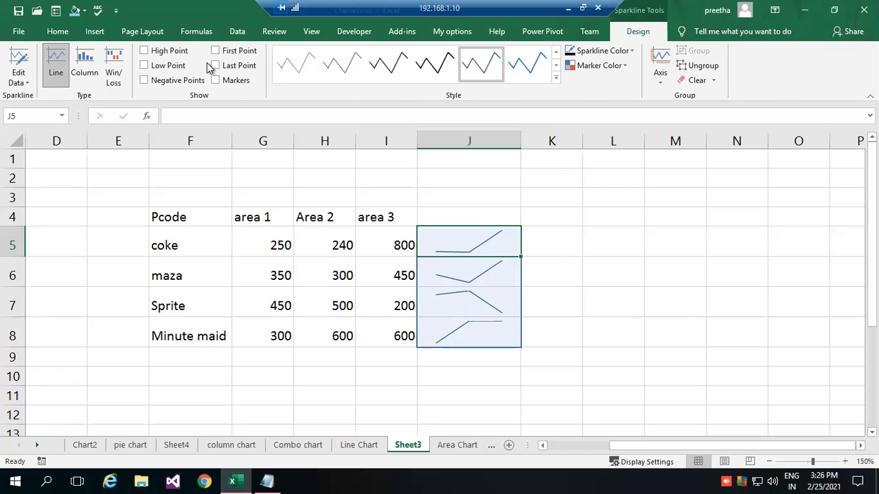
left_click(178, 65)
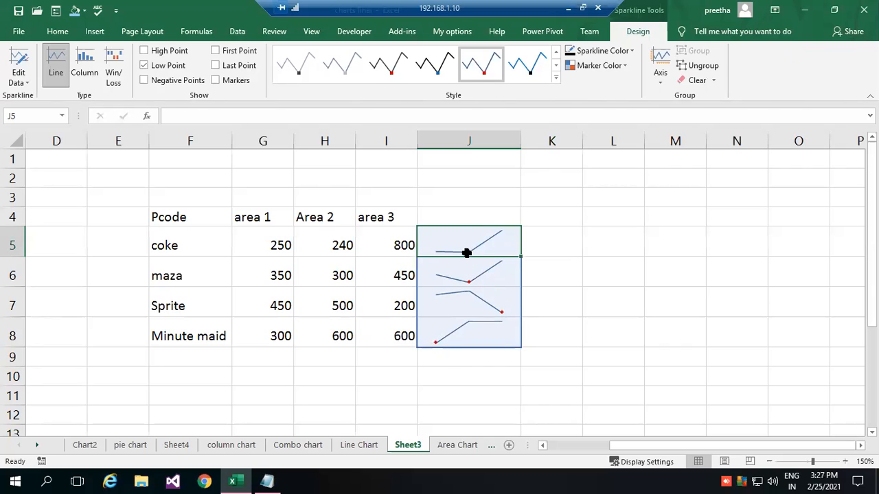
Set the colour of the line sparklines in J5:J8 to red.
left_click(624, 65)
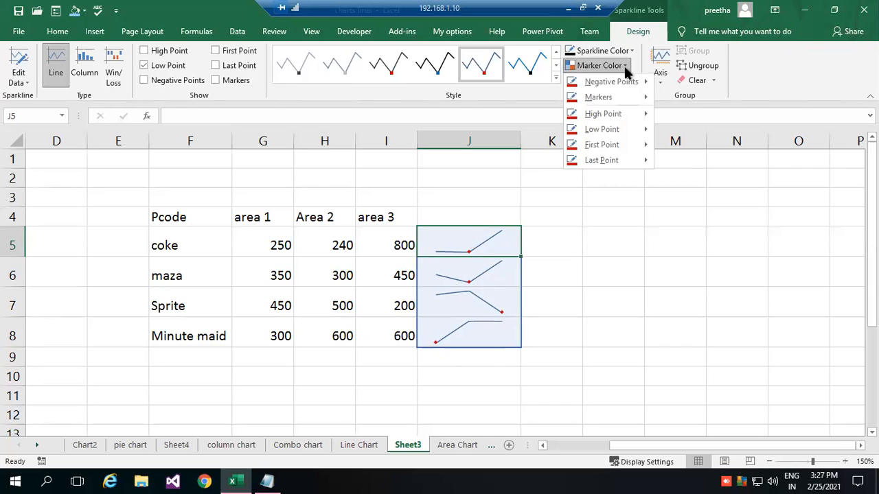
mouse_move(633, 79)
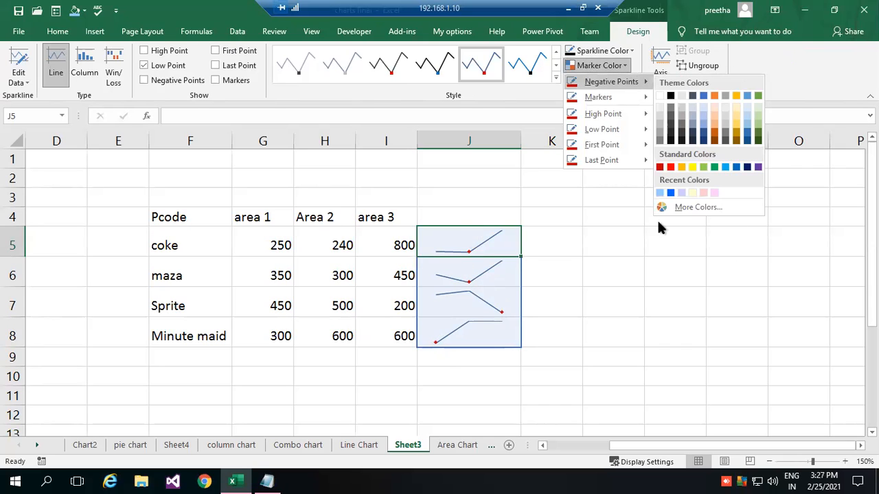
left_click(631, 51)
left_click(631, 51)
left_click(631, 52)
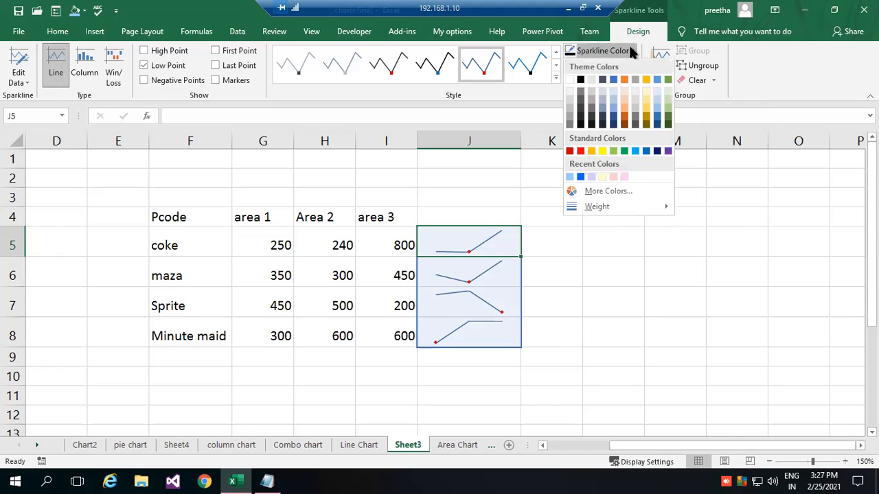
left_click(580, 177)
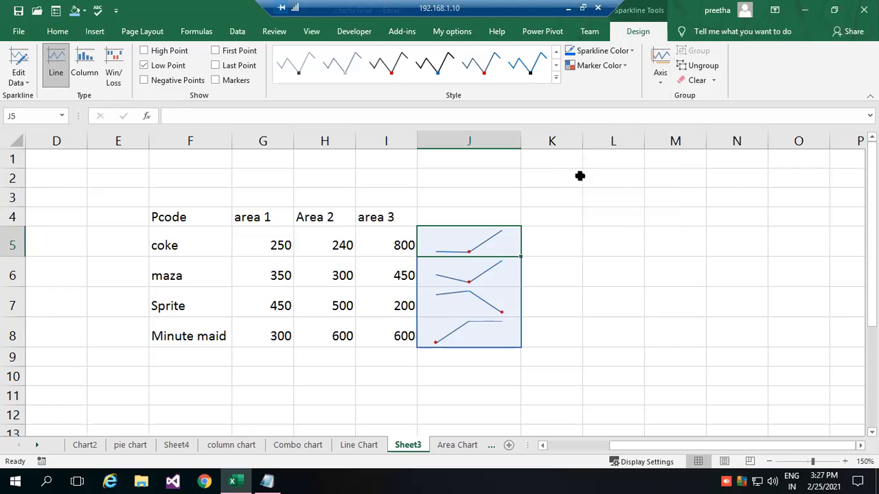
left_click(630, 52)
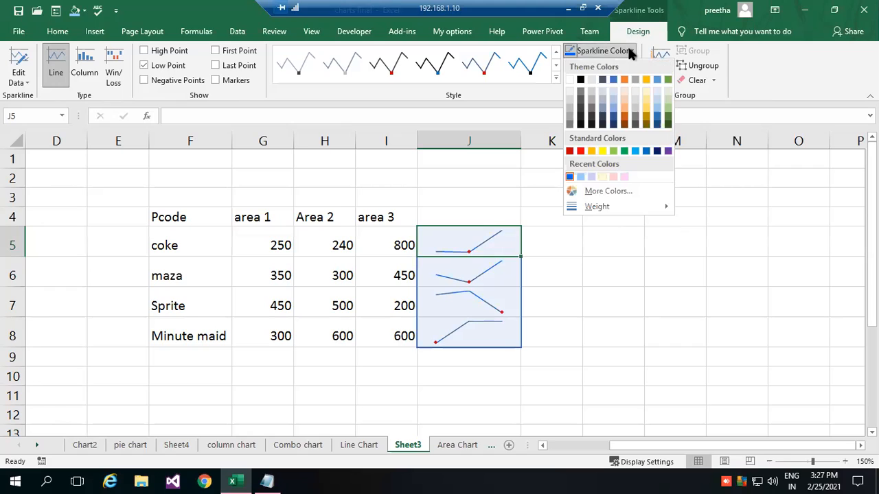
left_click(579, 152)
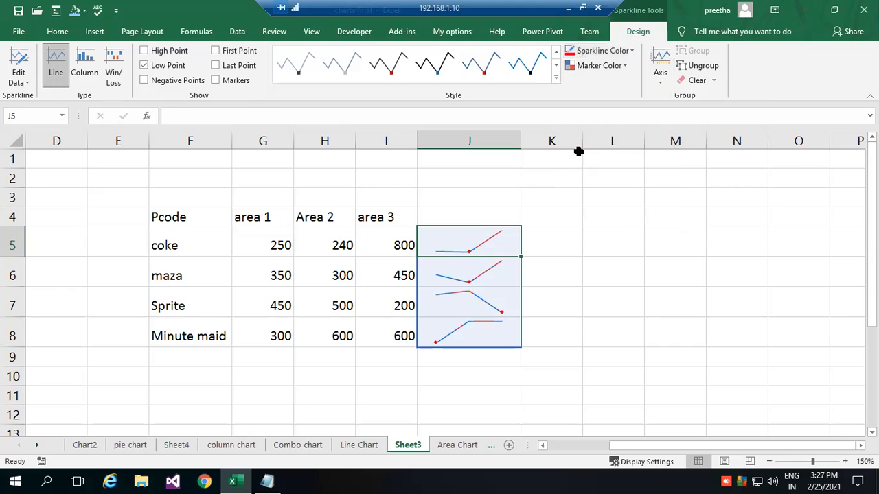
Give all sparkline markers a blue marker colour so every point shows.
left_click(623, 65)
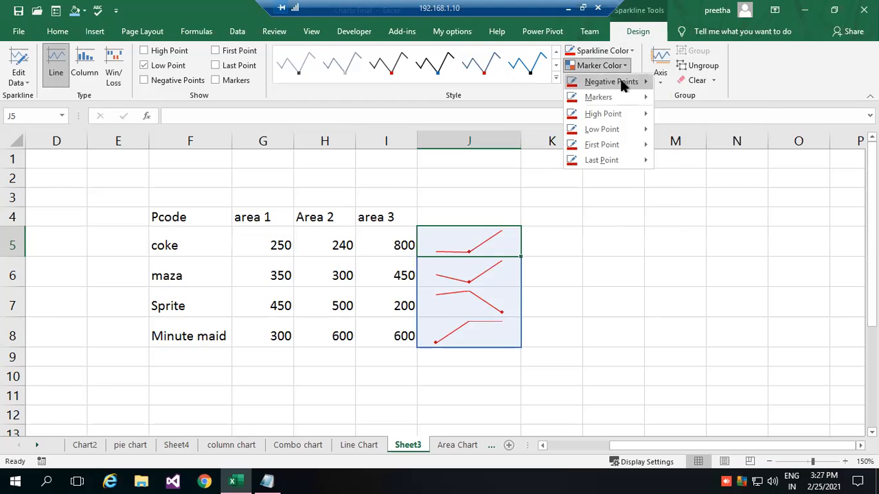
mouse_move(621, 95)
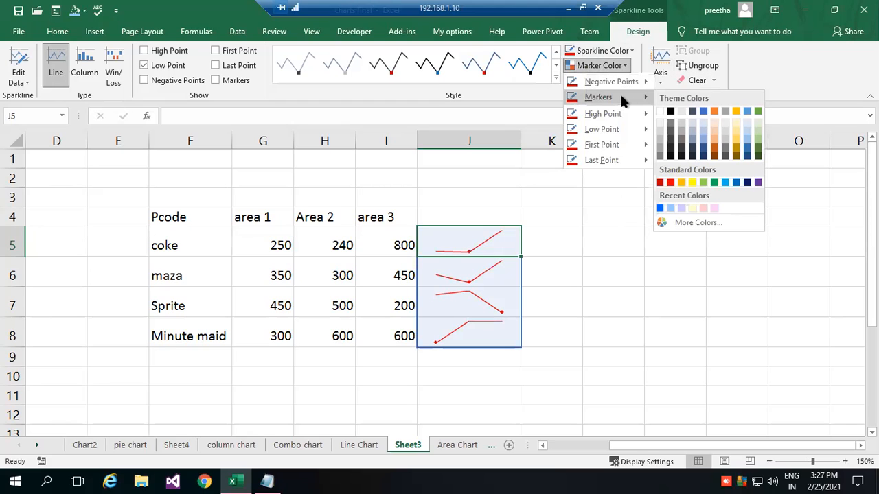
left_click(660, 208)
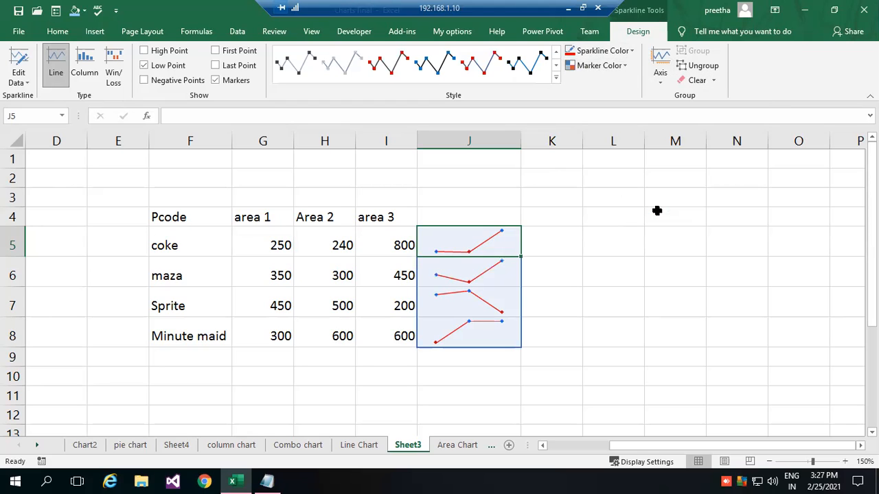
left_click(626, 303)
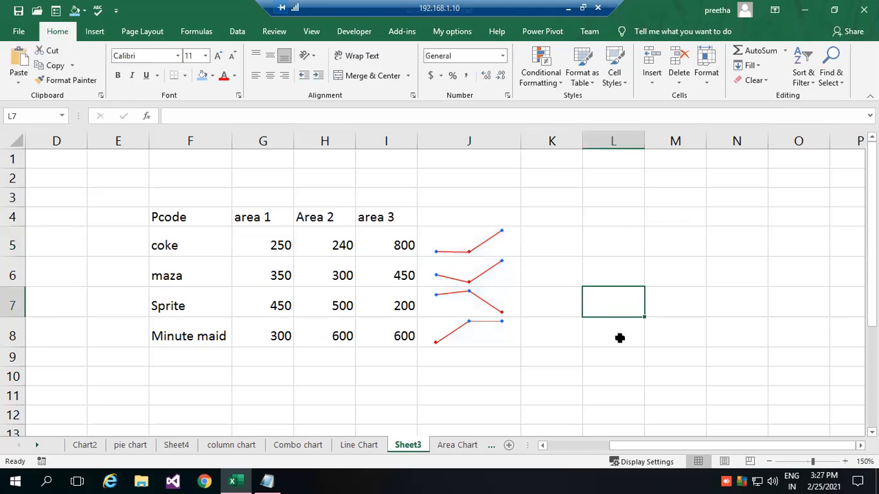
Insert a column sparkline in K5 from the data range G5:I5 and fill it down to K8.
left_click(470, 245)
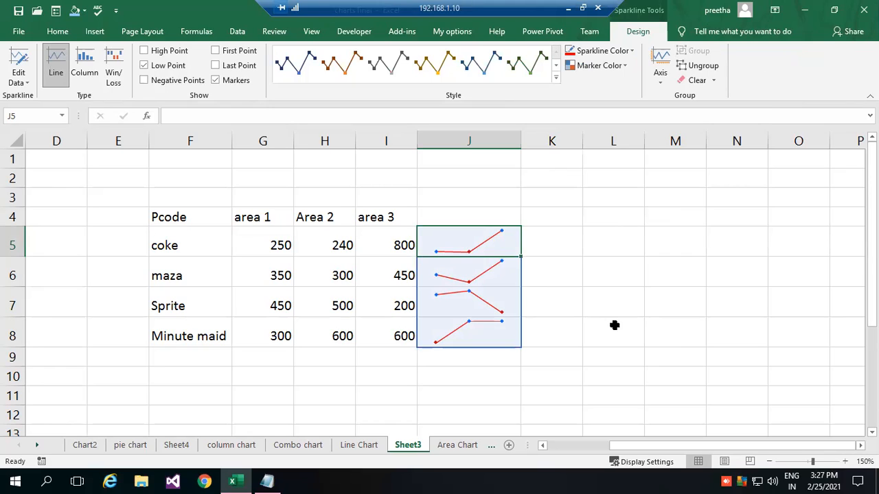
left_click(560, 249)
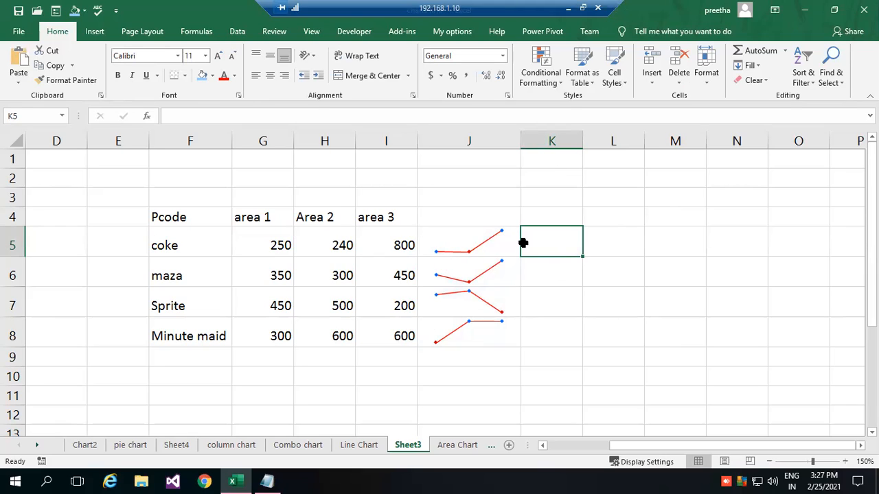
left_click(101, 31)
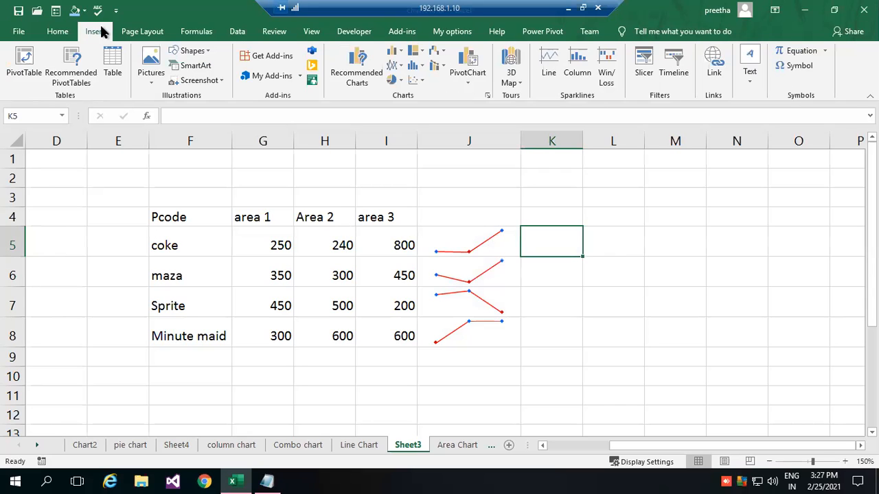
left_click(582, 61)
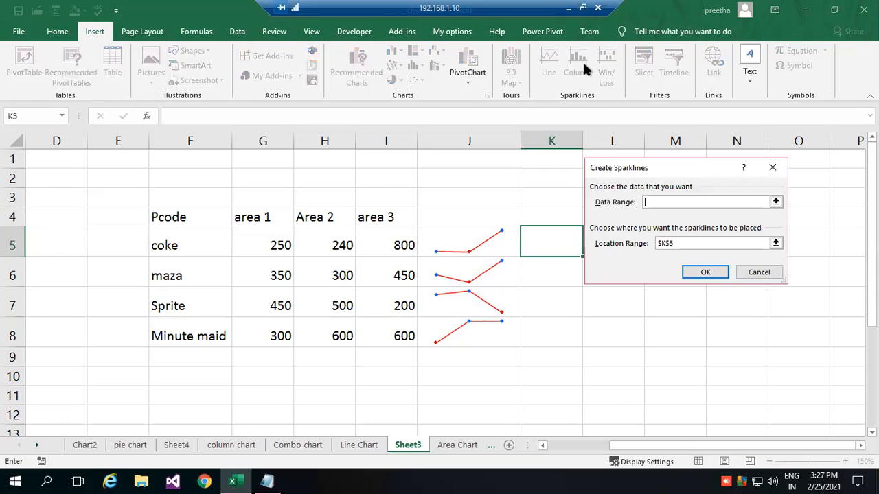
left_click(776, 202)
left_click_drag(277, 245, 405, 245)
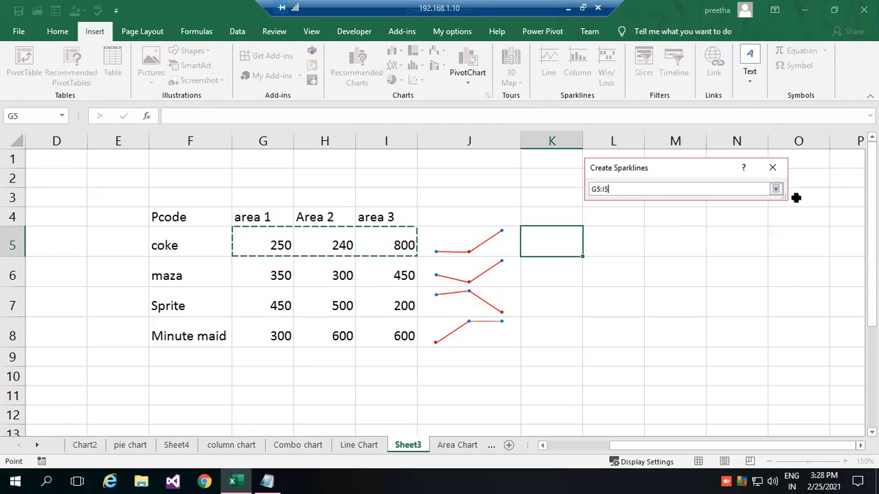
left_click(775, 189)
left_click(708, 271)
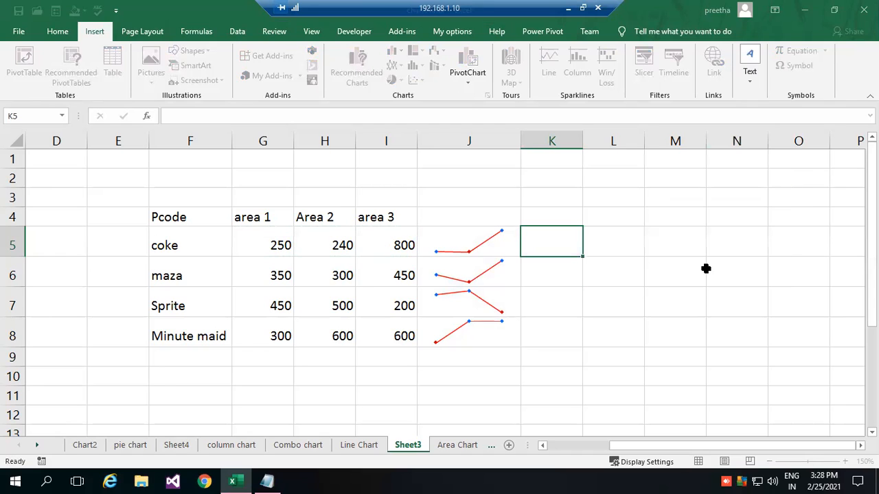
left_click_drag(583, 256, 584, 341)
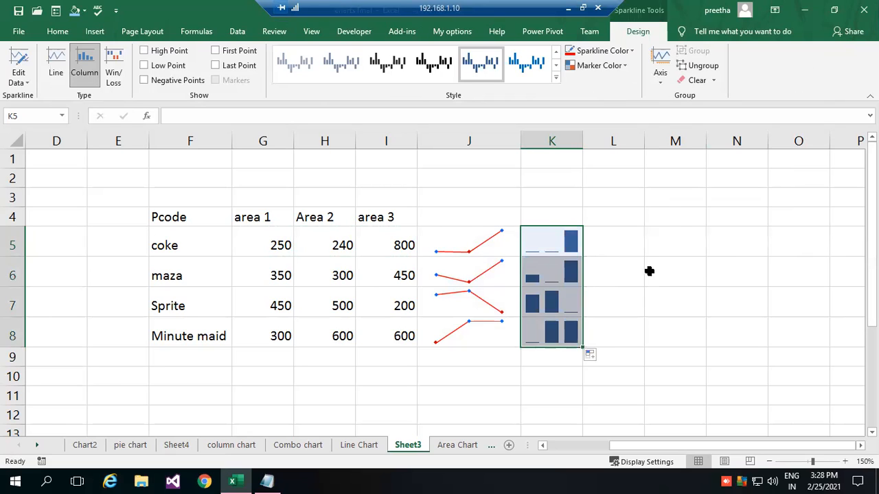
left_click(713, 261)
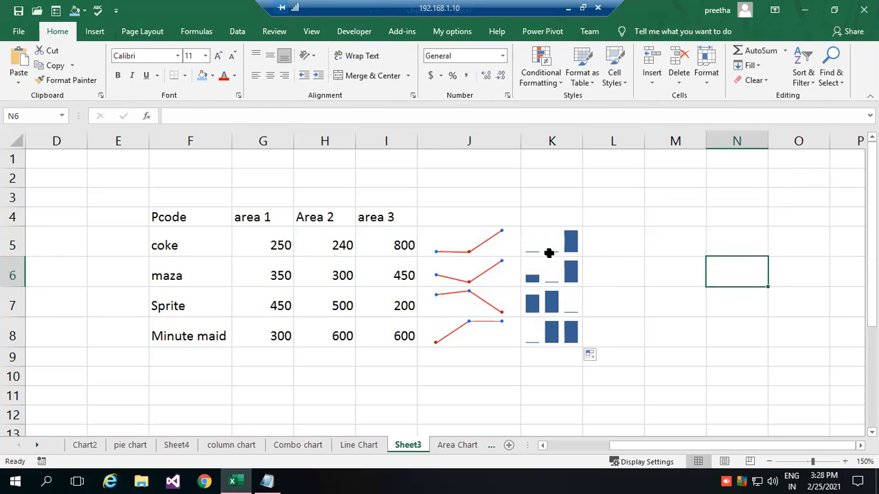
Change G5 to 700 and H6 to 500 to see the sparklines update.
left_click(290, 247)
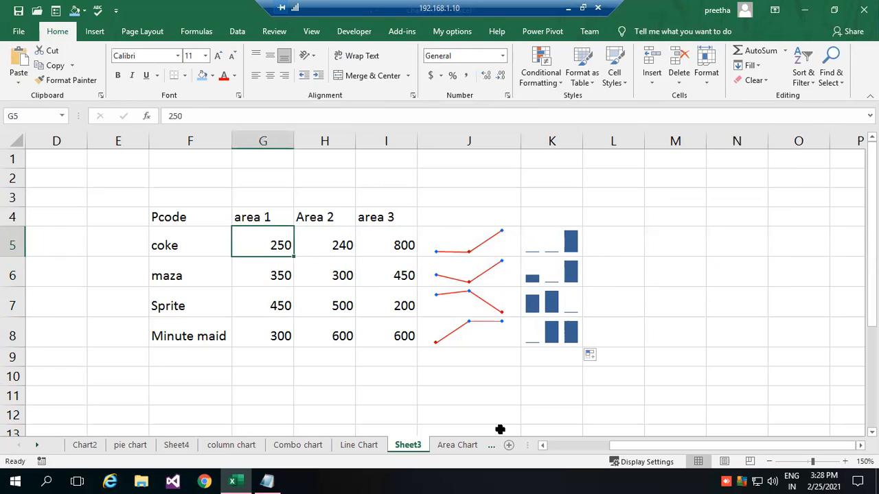
type("600")
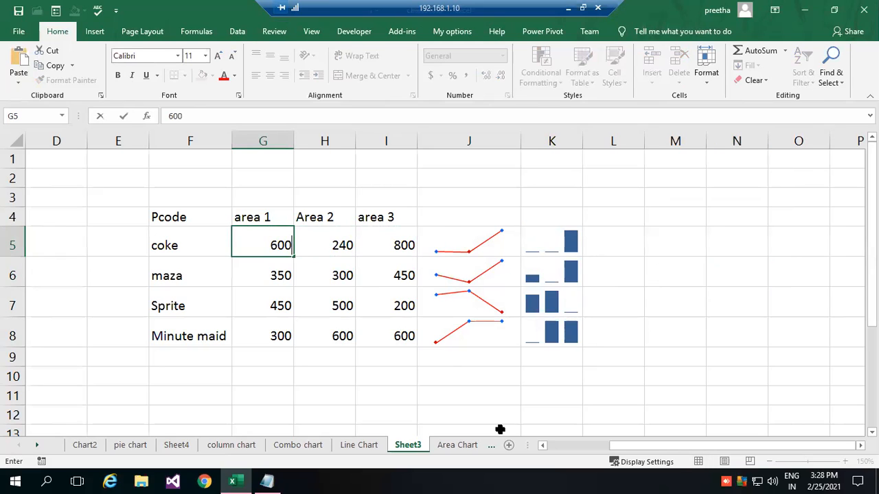
key("BackSpace")
key("BackSpace")
key("BackSpace")
type("700")
key("Return")
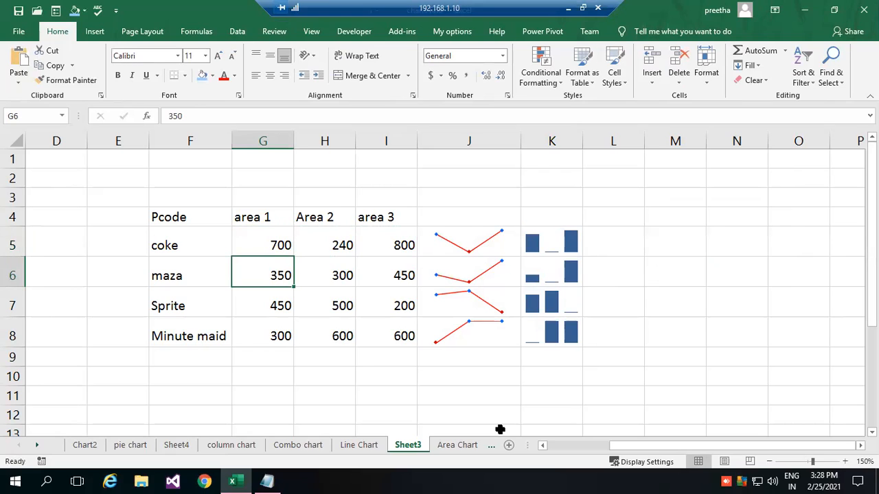
key("Right")
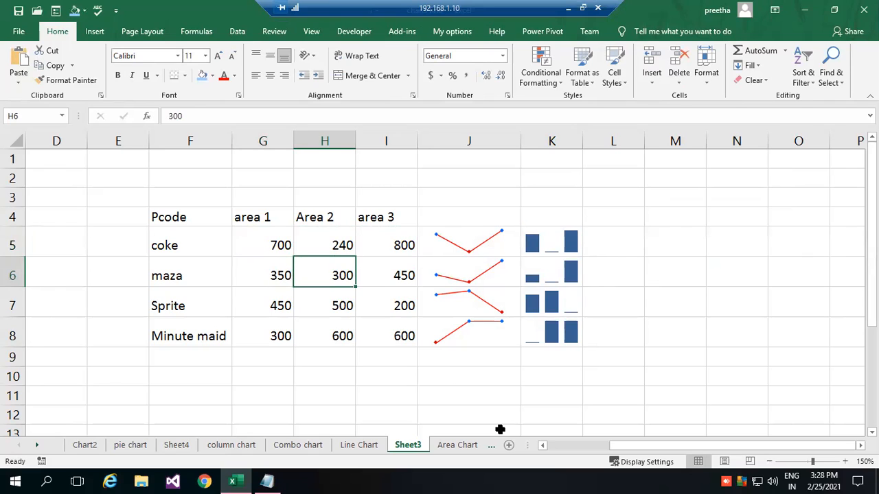
type("500")
key("Return")
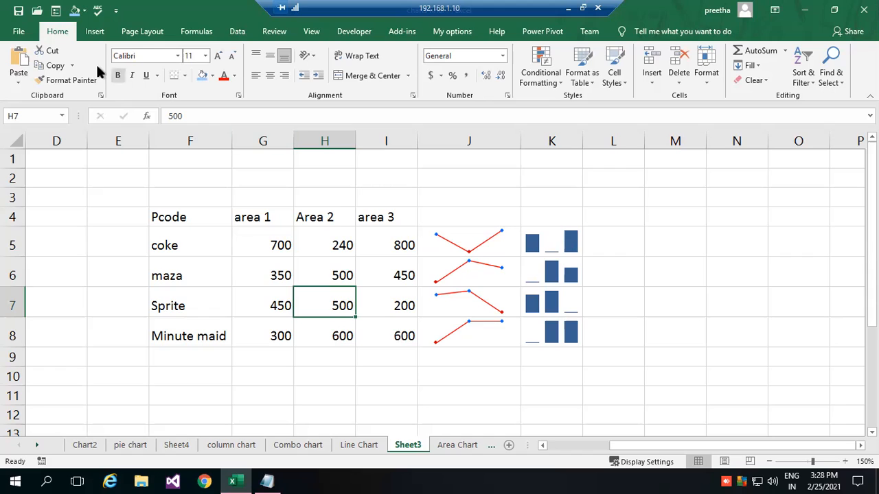
Switch to Notepad and add the heading 'Spark Line' at the end of the notes.
left_click(94, 32)
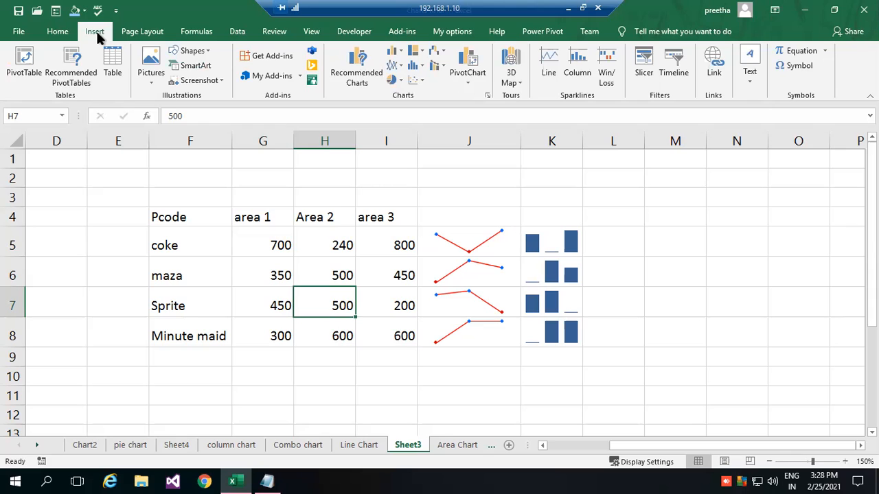
left_click(265, 481)
scroll(214, 426, "down", 2)
scroll(230, 430, "down", 3)
left_click(142, 372)
type("Spart")
key("BackSpace")
type("k Line")
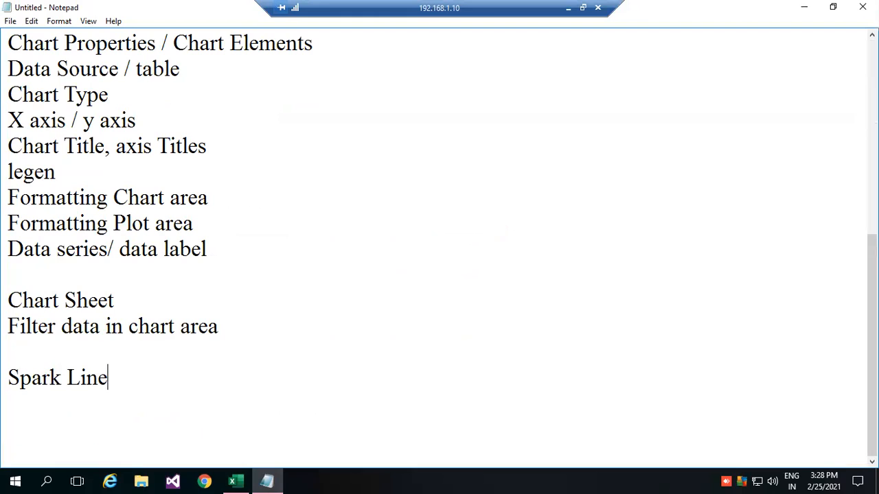
Add the line 'tiny chart appear within the cell' below the Spark Line heading.
key("Return")
type("tin")
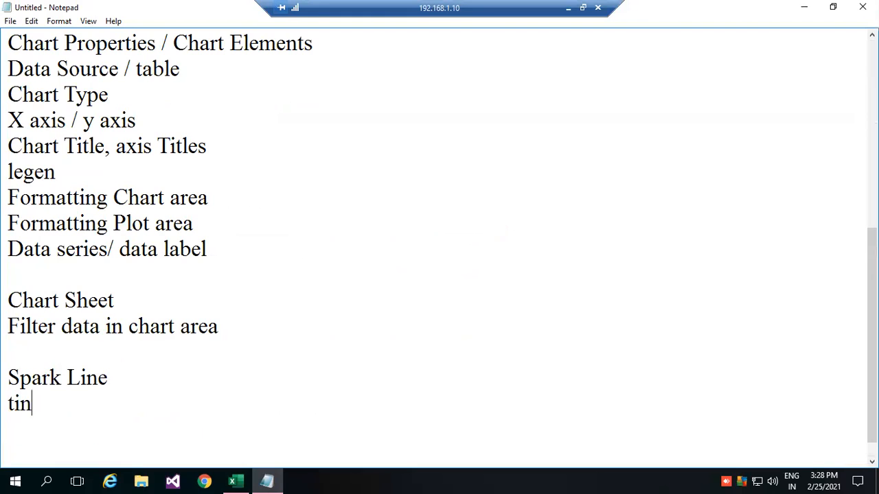
type("y chart ")
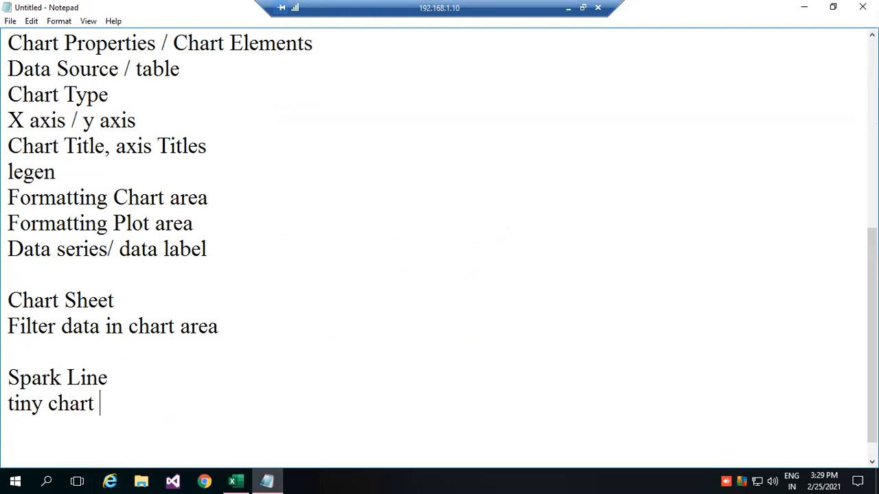
type("appear with")
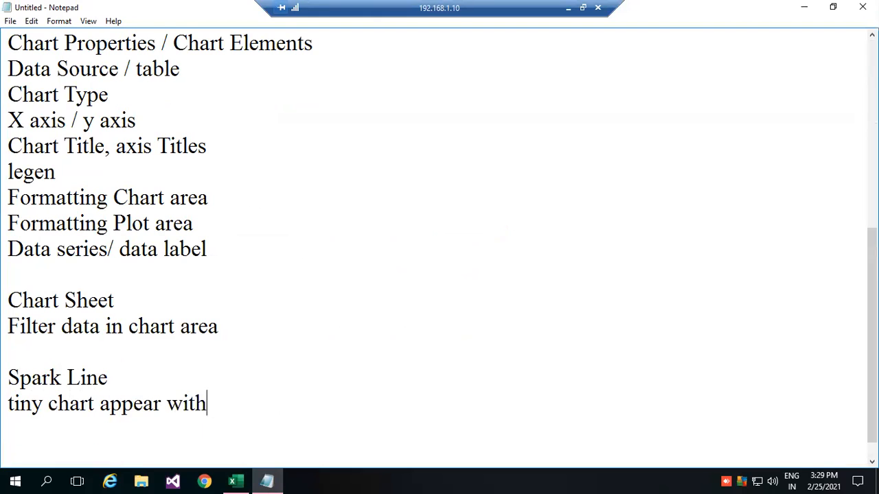
type("in the cell")
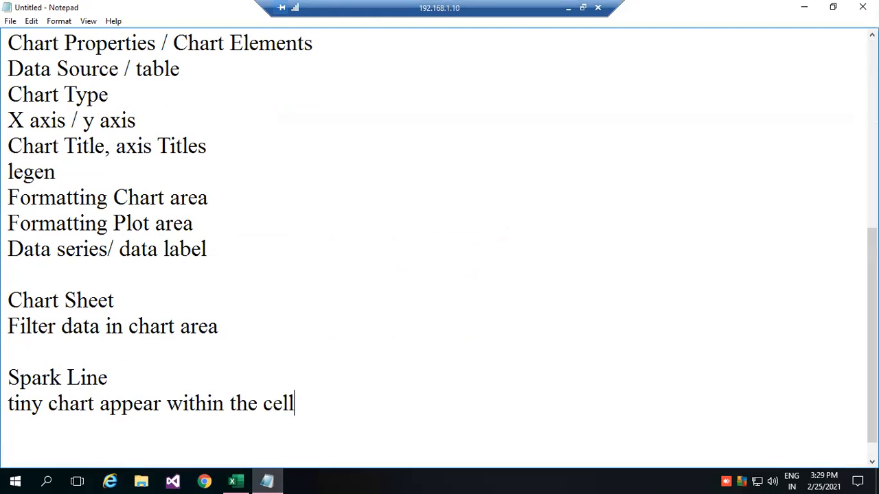
Switch back to the spreadsheet and try to insert a Win/Loss sparkline in L5.
key("alt+Tab")
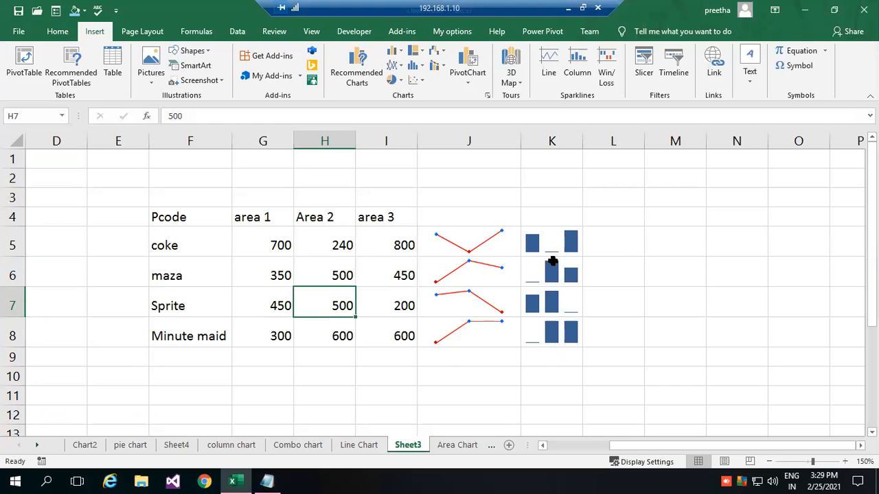
left_click(622, 244)
left_click(606, 70)
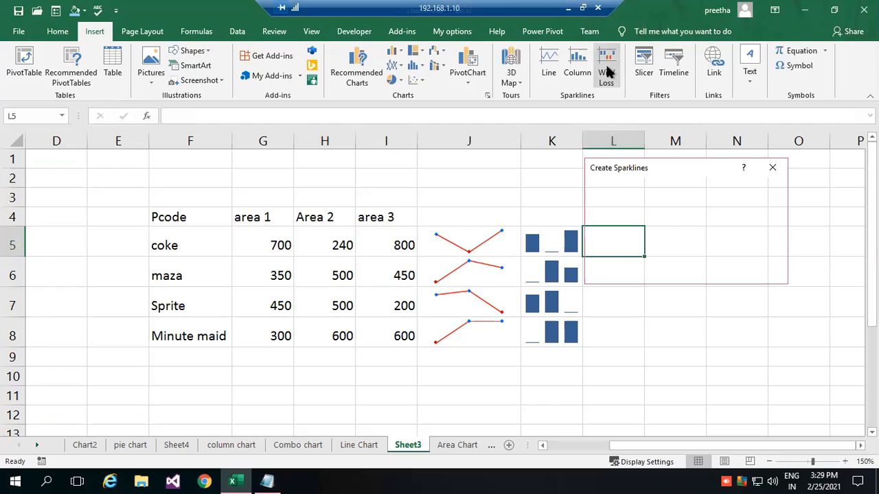
left_click(764, 273)
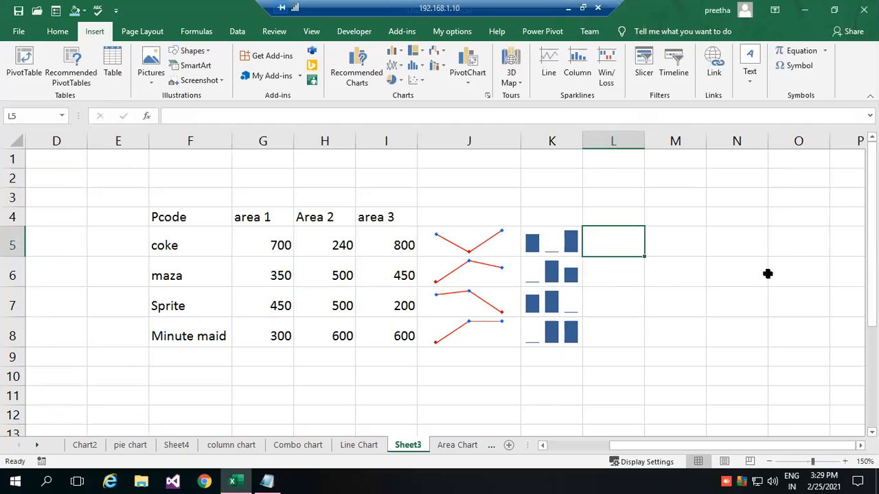
Copy the Pcode column F4:F8 and paste it starting at F11.
left_click_drag(186, 212, 204, 320)
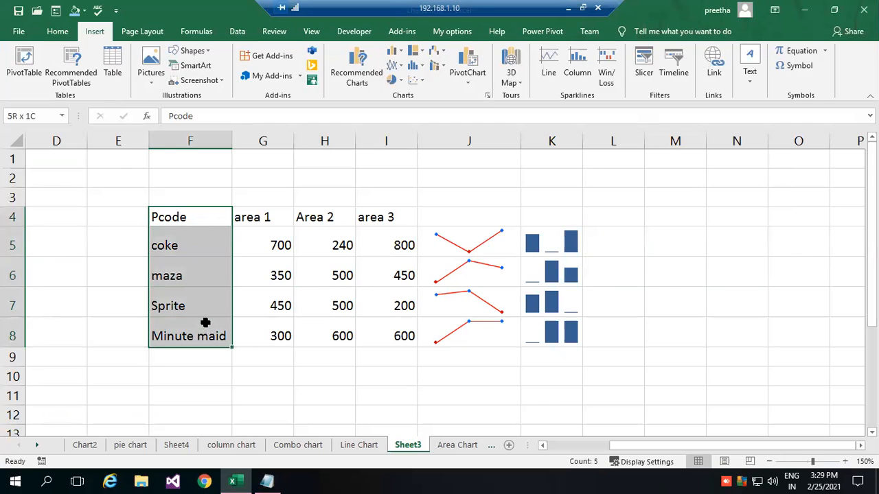
key("ctrl+c")
scroll(211, 361, "down", 3)
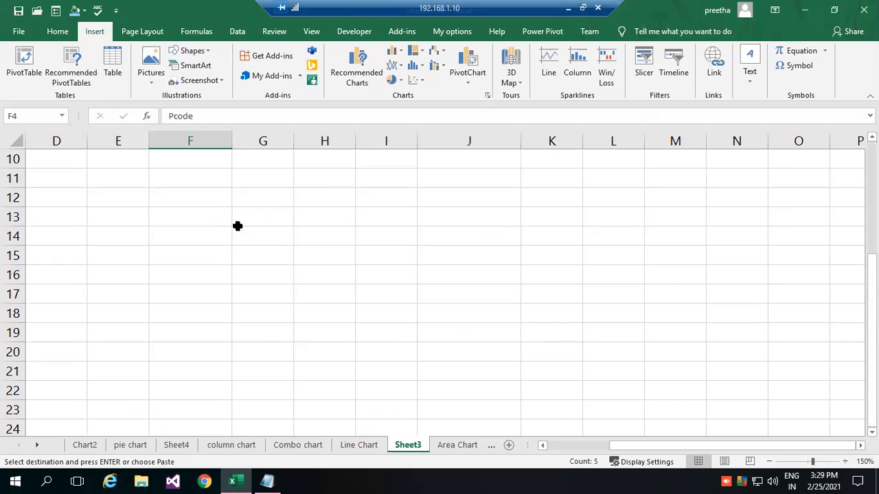
scroll(238, 227, "up", 3)
left_click(193, 395)
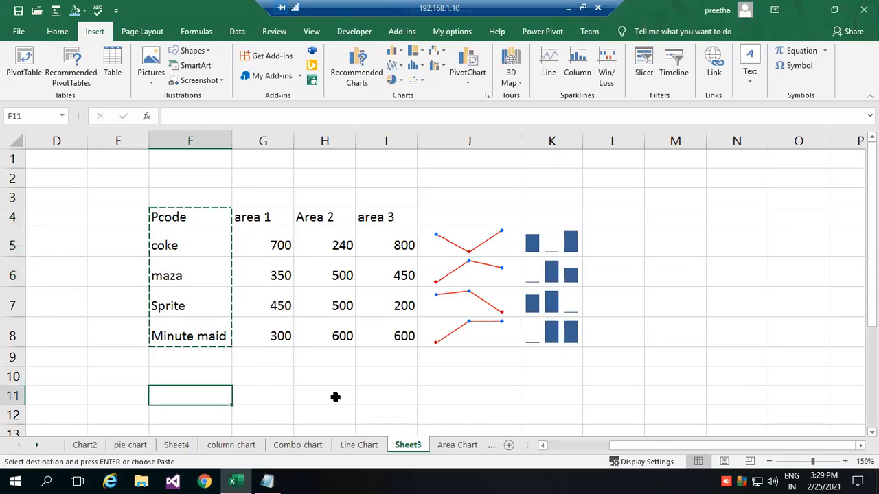
key("ctrl+v")
Add the column headings Profit in G11 and Loss in H11.
scroll(338, 391, "down", 1)
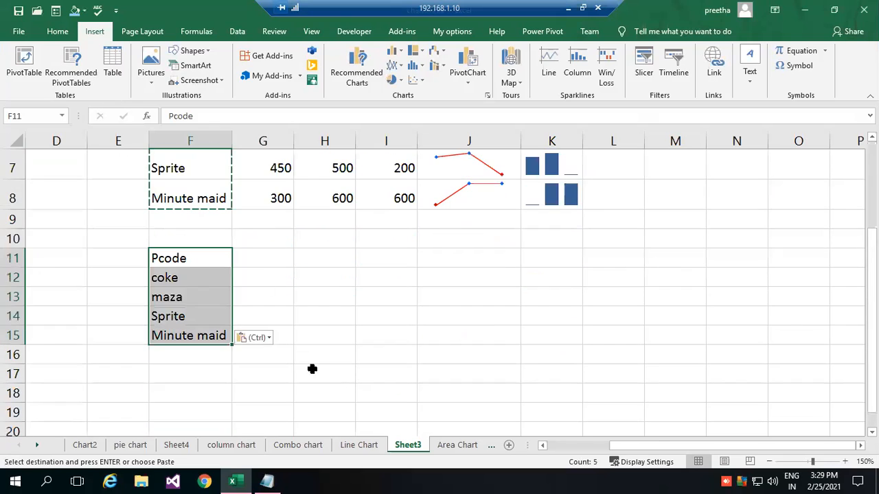
left_click(271, 263)
type("Pr")
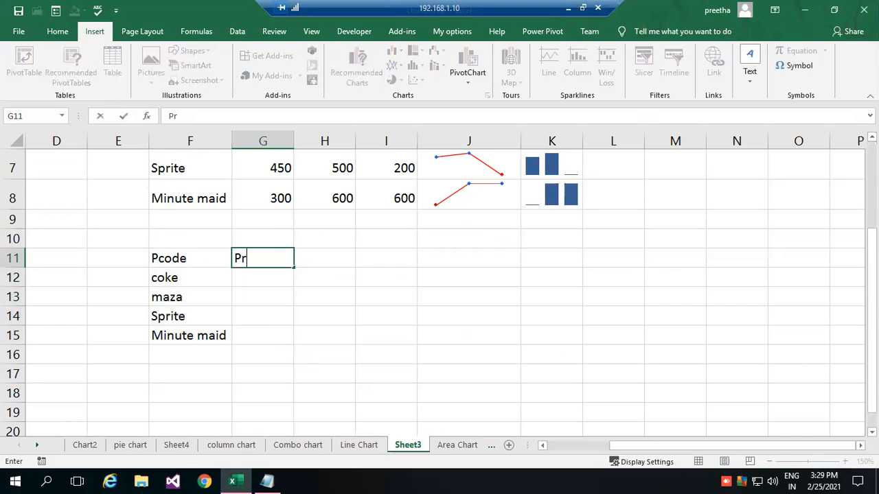
type("fit\\")
key("BackSpace")
key("BackSpace")
key("BackSpace")
key("BackSpace")
type("o")
key("BackSpace")
key("BackSpace")
key("BackSpace")
type("Profit")
key("Return")
key("Up")
key("Right")
type("Loss")
key("Return")
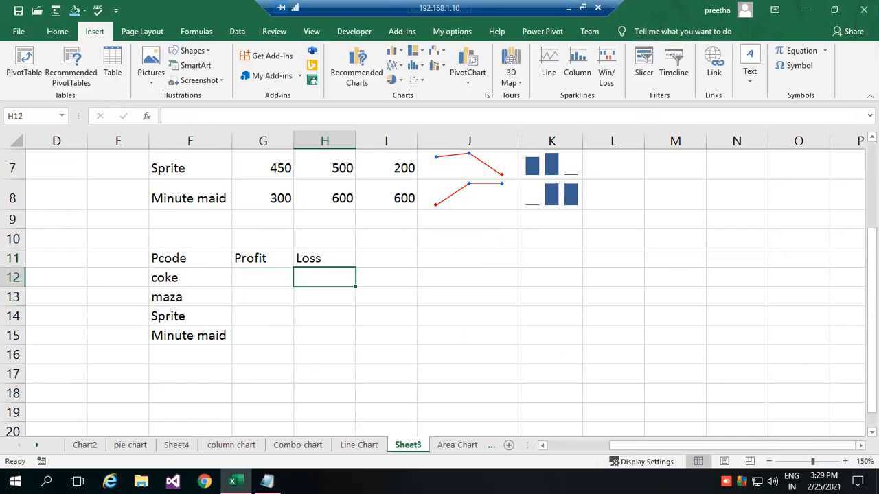
Enter 1000, 350, 450 and 420 in G12 to G15.
key("Down")
key("Left")
key("Up")
key("Up")
key("Down")
key("F2")
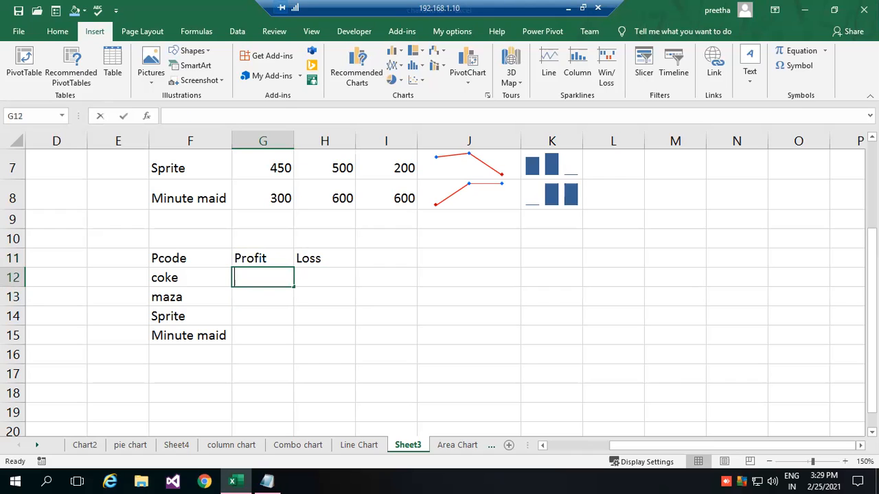
type("1000")
key("Return")
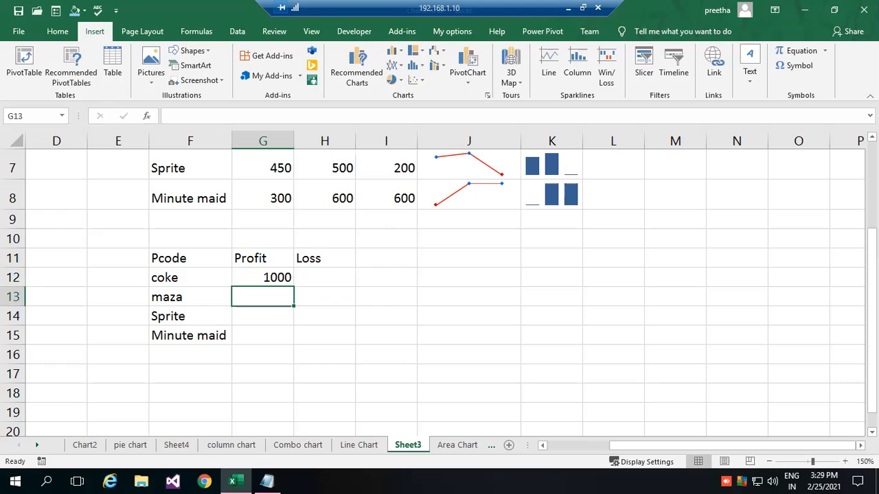
type("350")
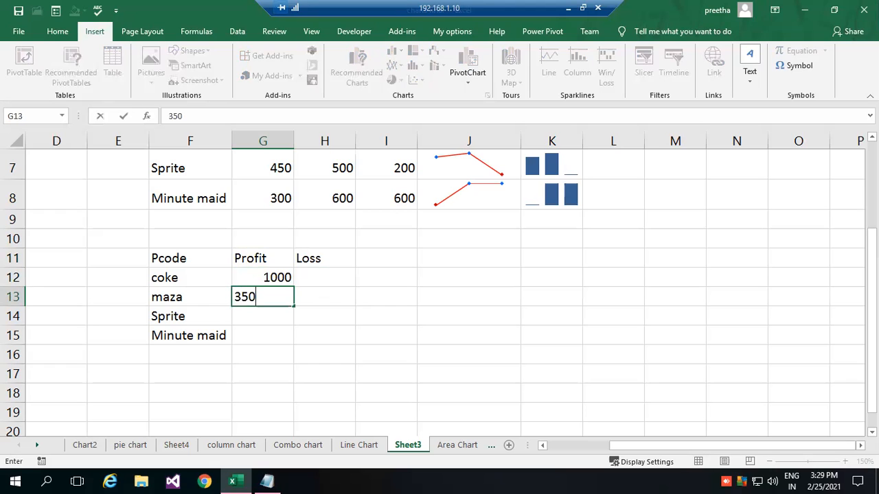
key("Return")
type("450")
key("Return")
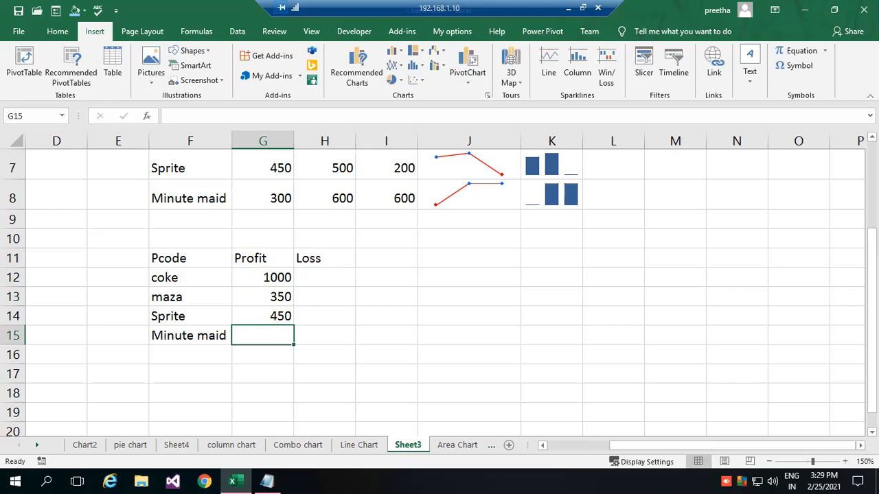
type("420")
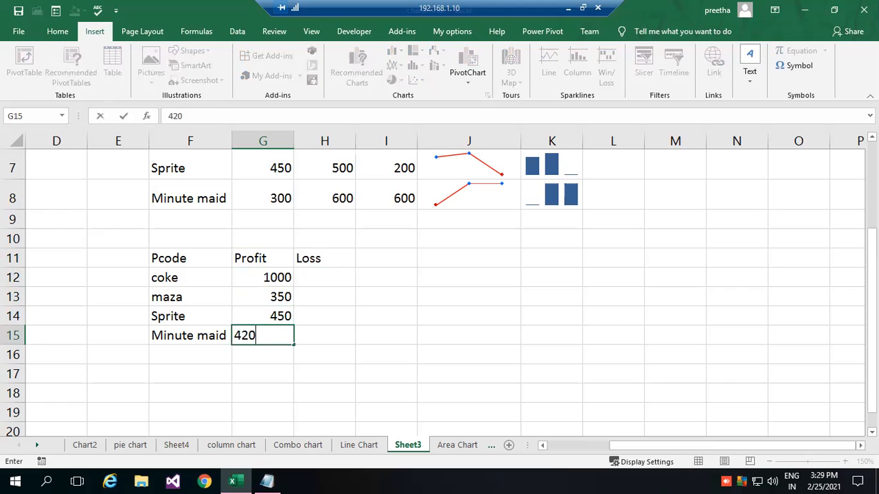
key("Up")
key("Up")
Rename the headings in G11 and H11 to area1 and area2.
key("Up")
key("Right")
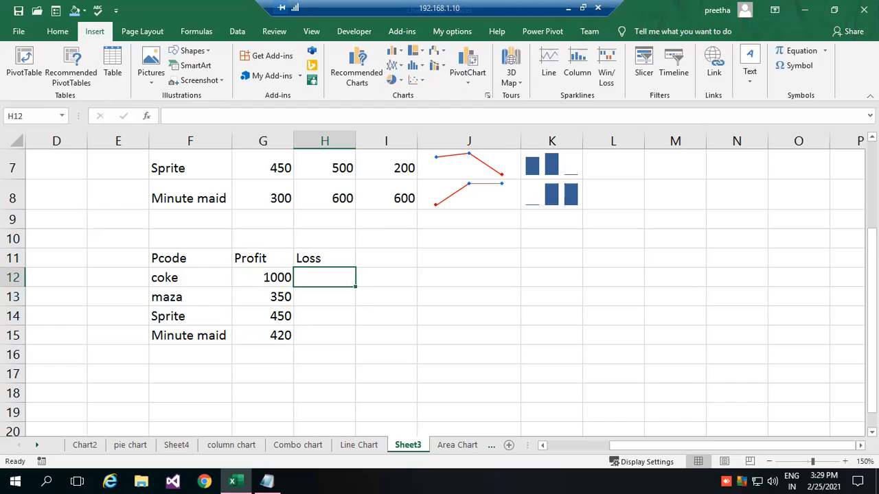
key("Down")
key("Up")
key("Down")
key("Up")
key("Up")
key("Left")
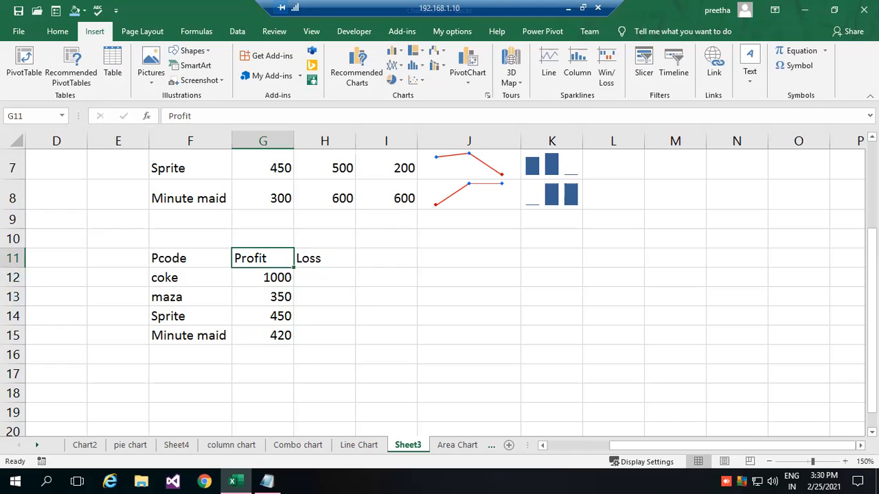
type("area1")
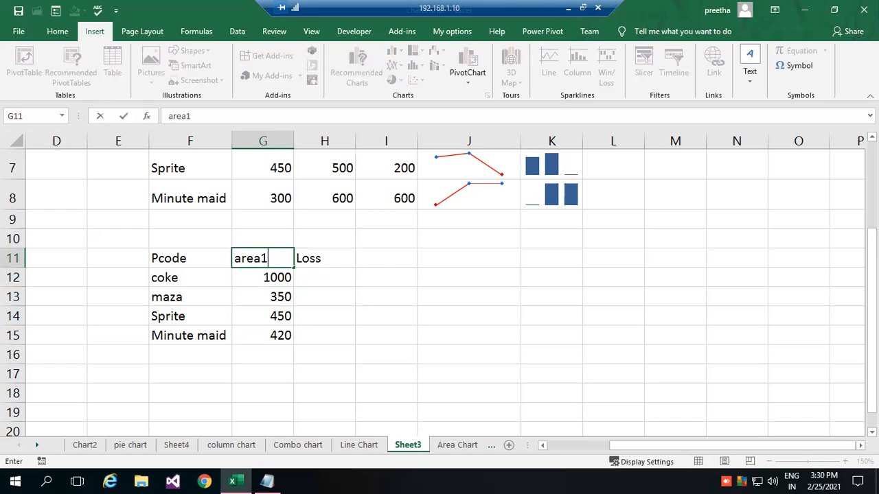
key("Tab")
type("area2")
key("Return")
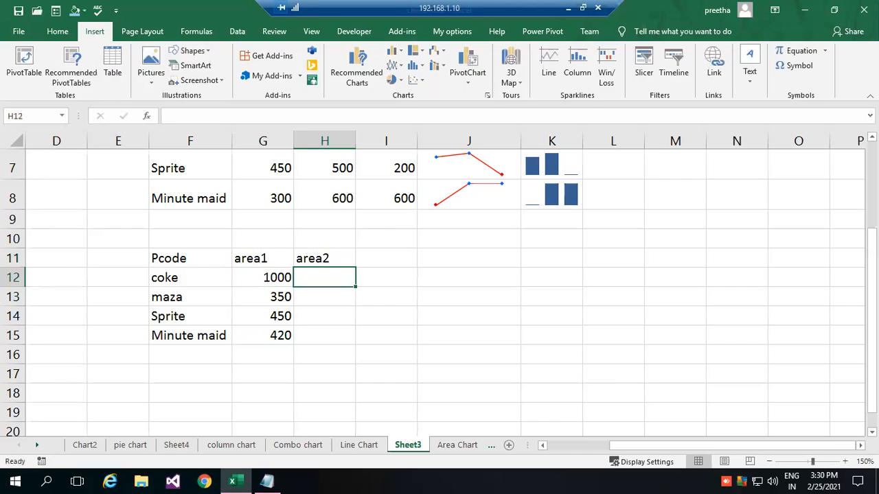
Enter 500, 300, 1200 and 250 in H12 to H15.
type("500")
key("Return")
type("300")
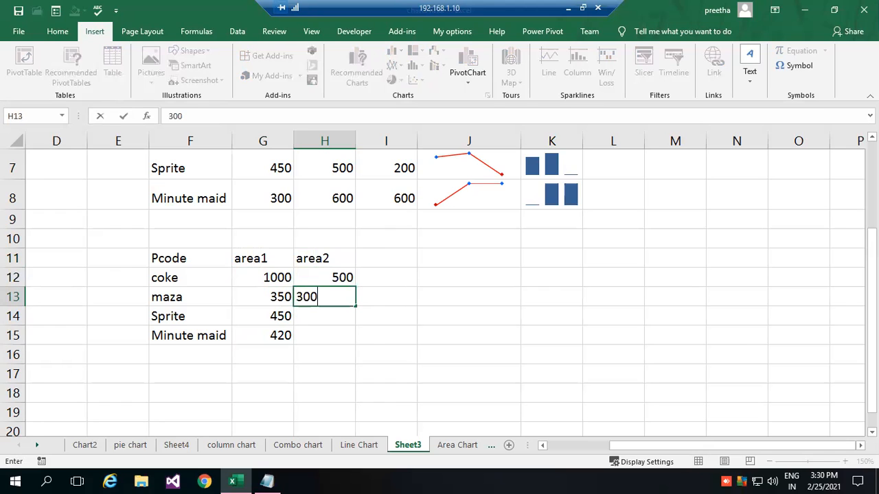
key("Return")
type("00")
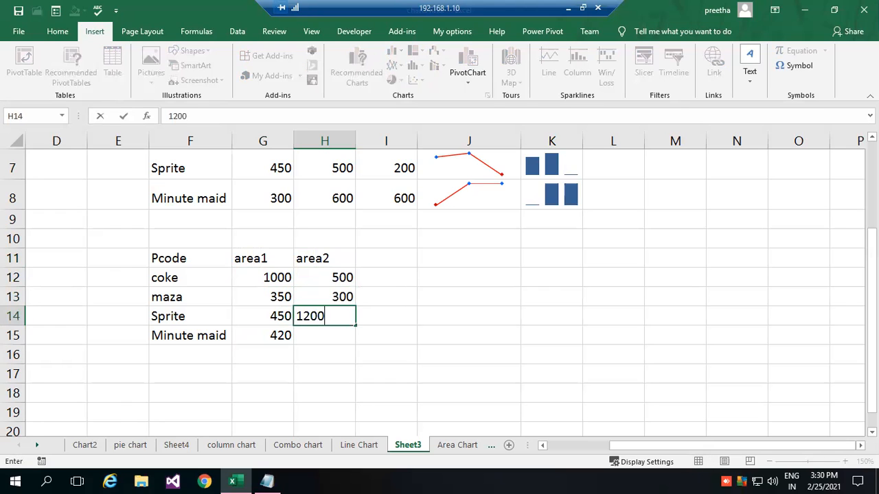
key("Return")
type("250")
key("Return")
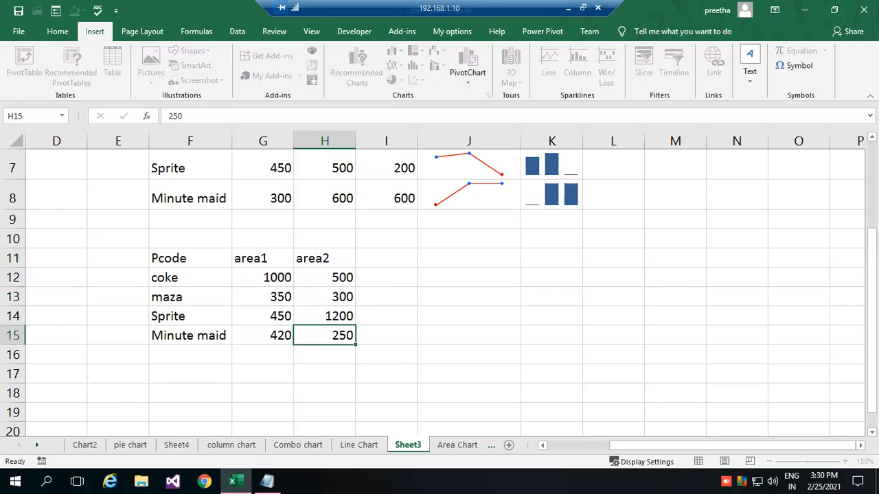
Make H13 and G15 negative by prefixing a minus sign, giving -300 and -420.
left_click(332, 297)
left_click(170, 116)
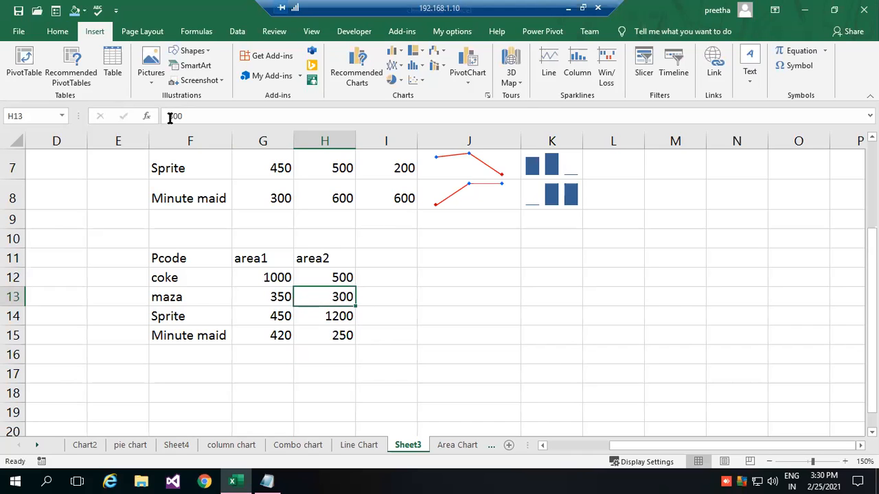
type("-")
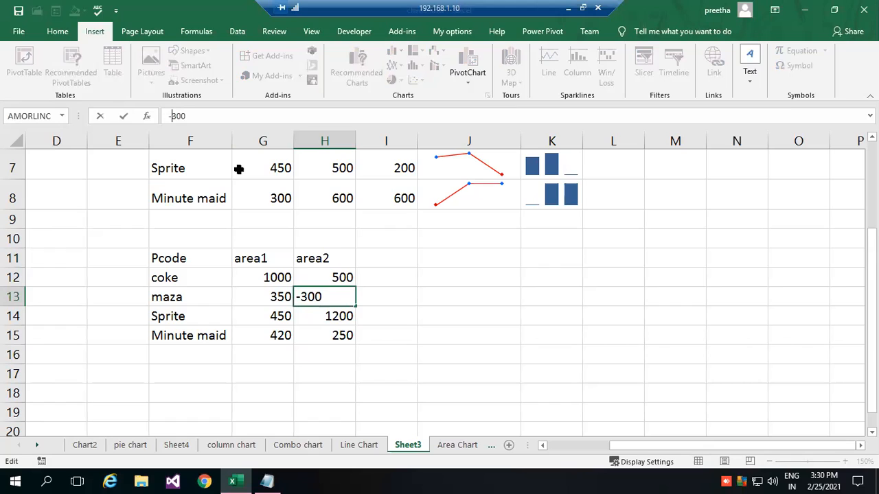
key("Return")
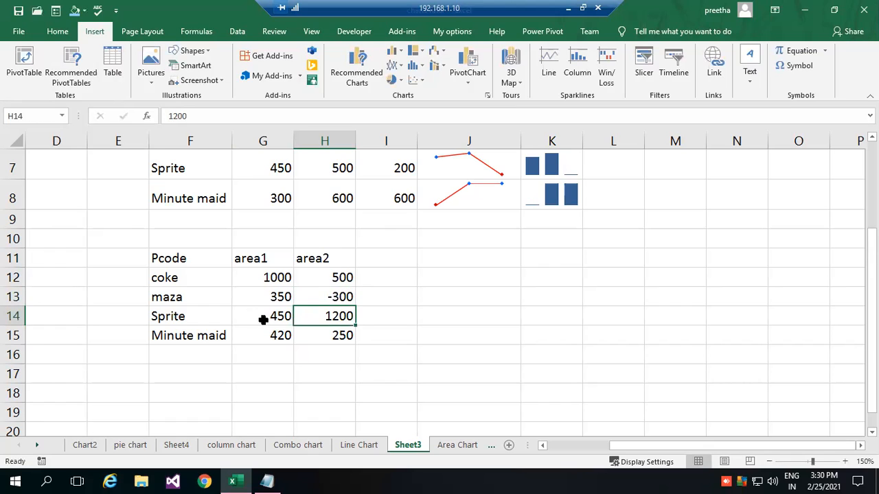
left_click(263, 320)
left_click(279, 336)
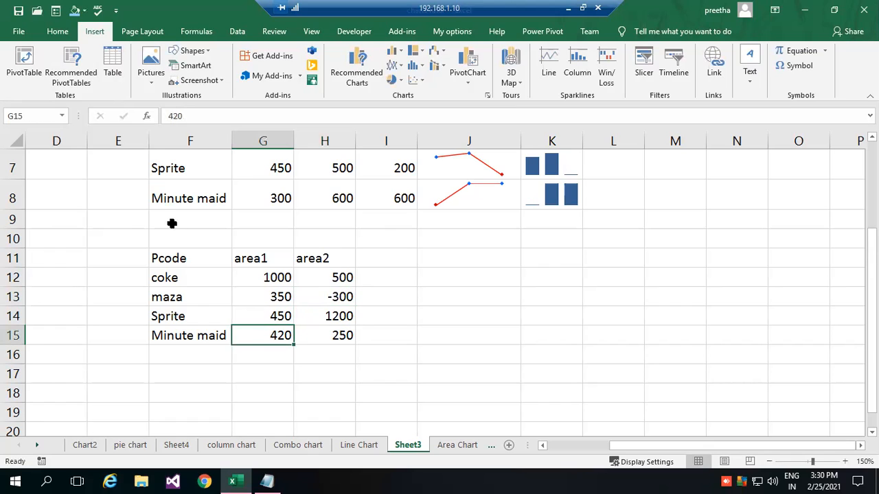
left_click(171, 116)
type("-")
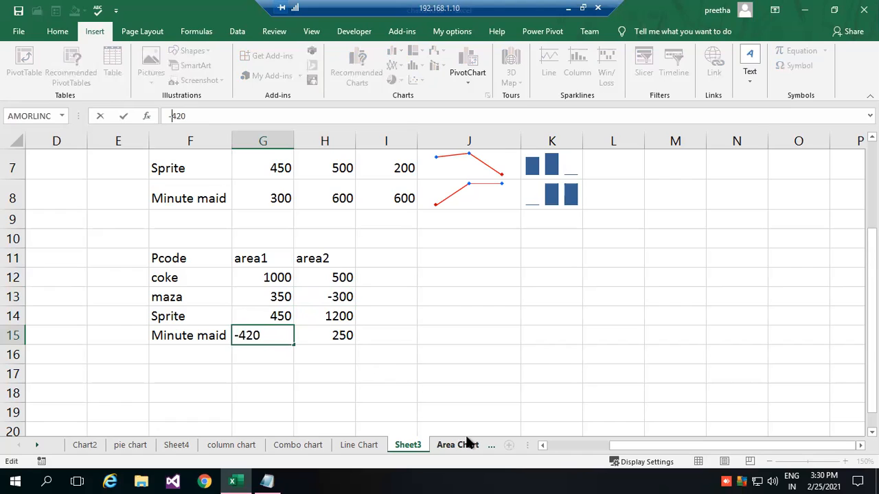
key("Return")
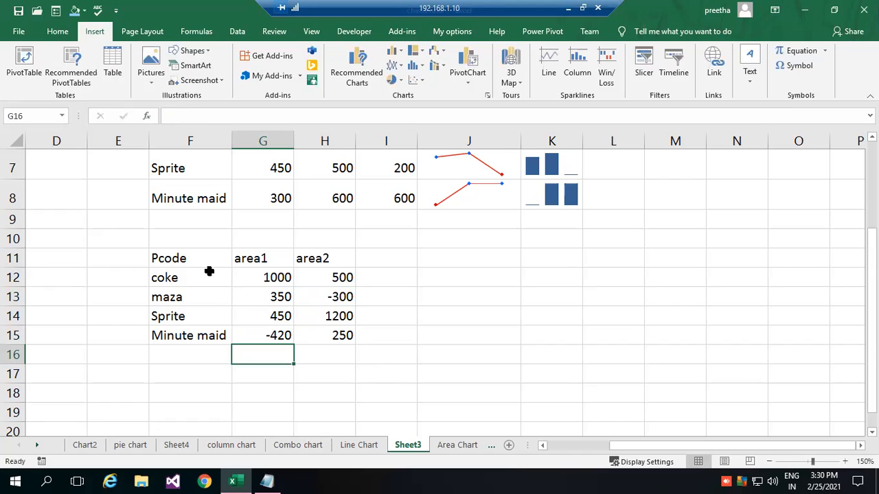
Insert a Win/Loss sparkline in I12 from G12:H12 and fill it down to I15.
left_click(387, 277)
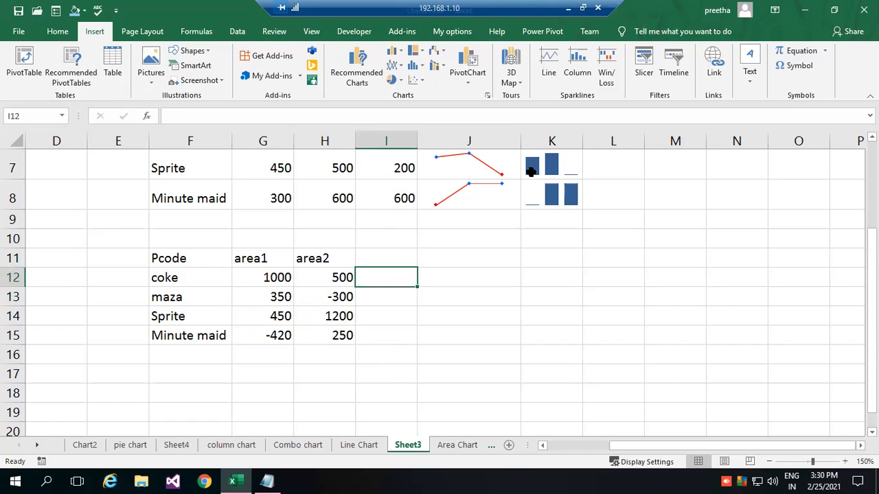
left_click(609, 63)
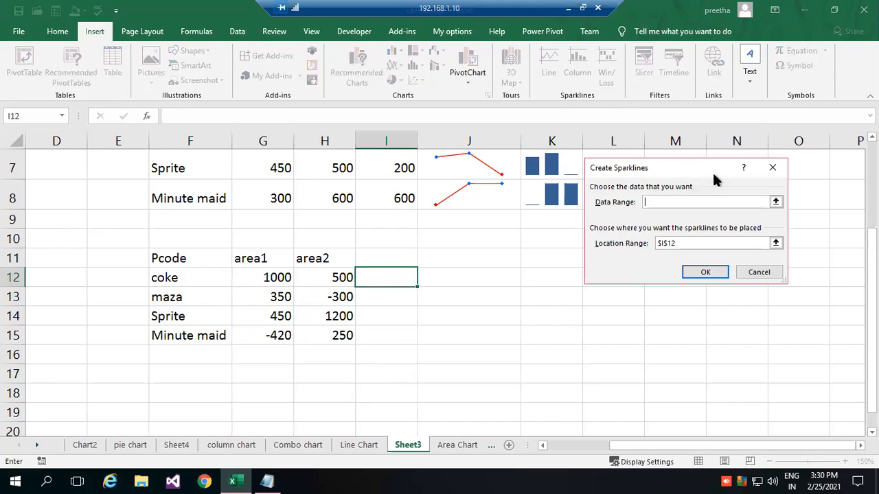
left_click(777, 202)
left_click_drag(268, 281, 331, 277)
left_click(776, 190)
left_click(702, 271)
left_click_drag(417, 288, 420, 341)
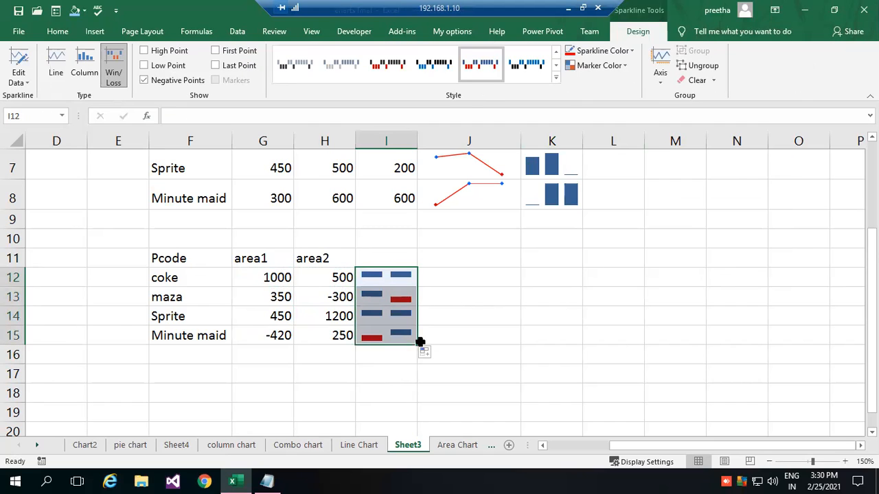
left_click(481, 335)
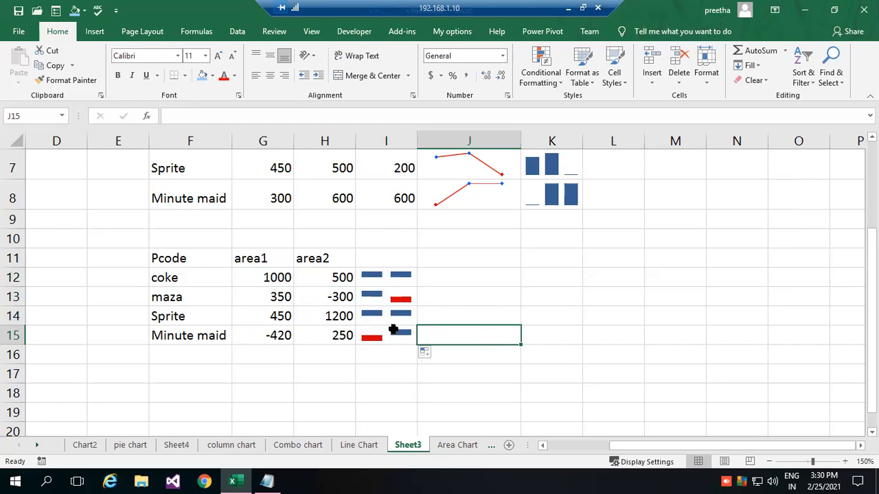
left_click(400, 300)
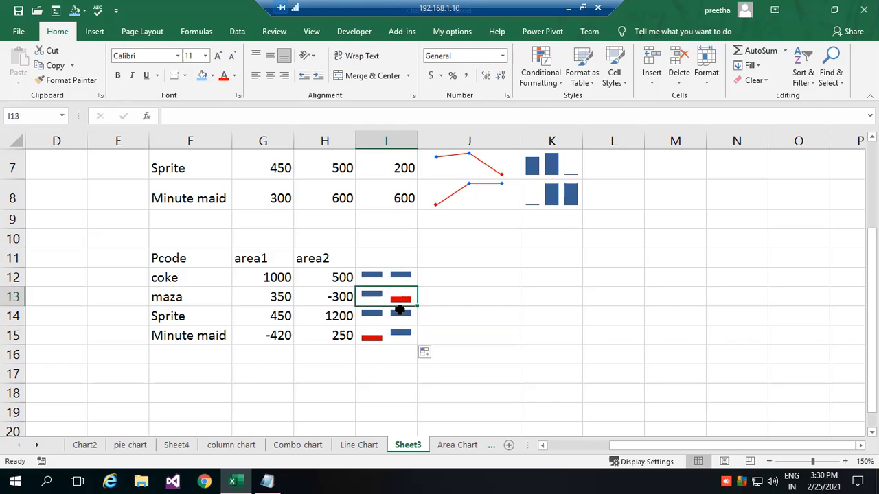
left_click(375, 340)
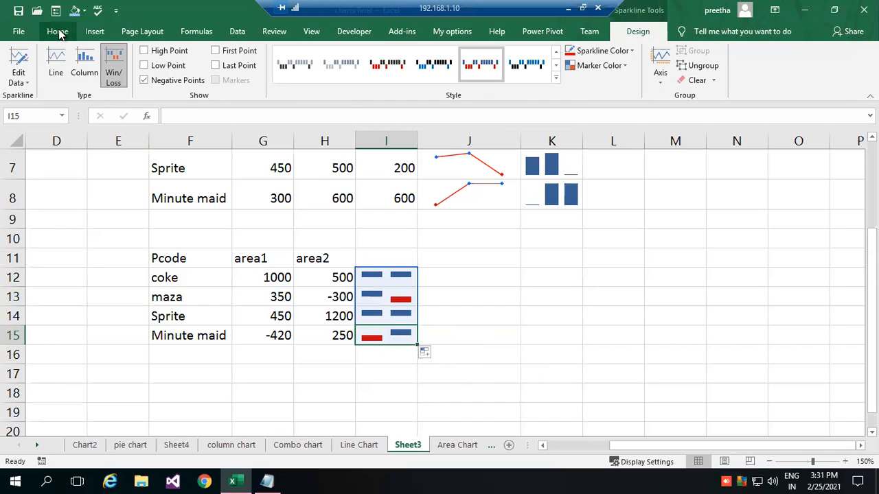
scroll(506, 255, "up", 2)
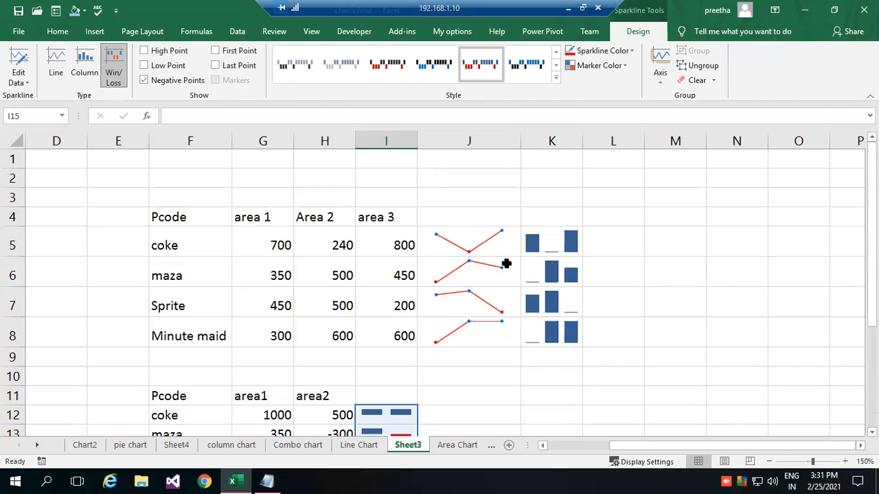
left_click(57, 31)
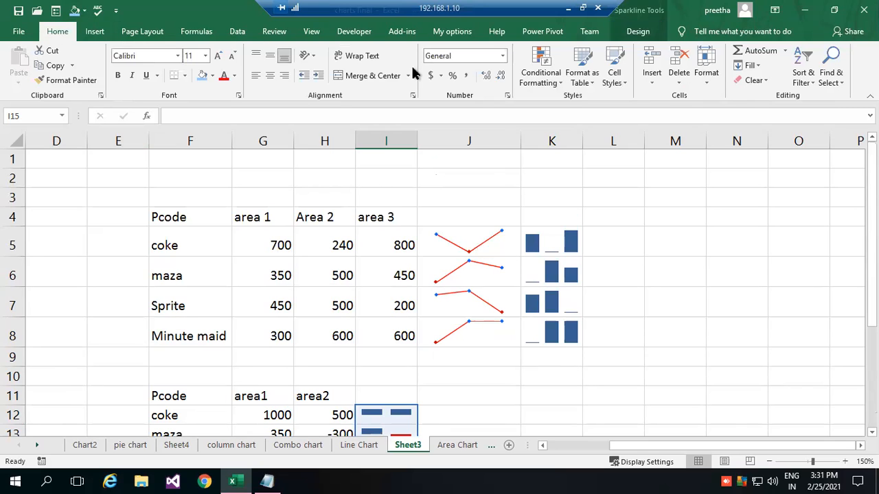
left_click(94, 32)
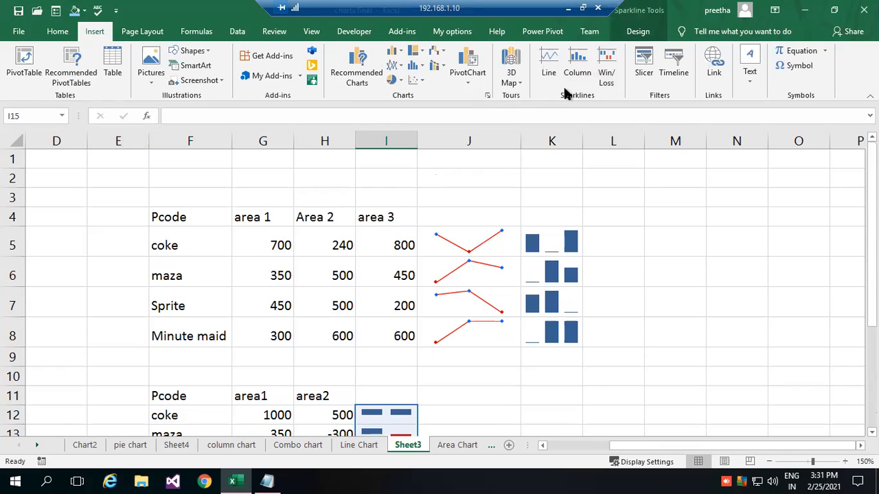
left_click(478, 245)
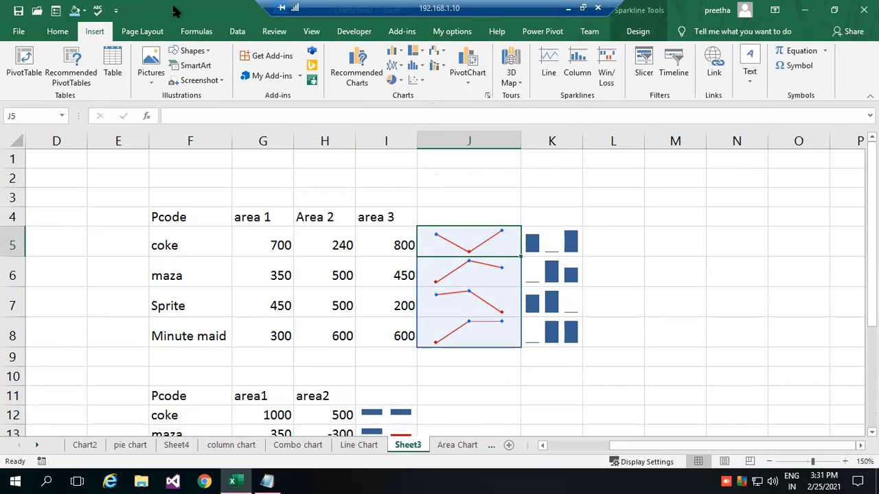
left_click(759, 374)
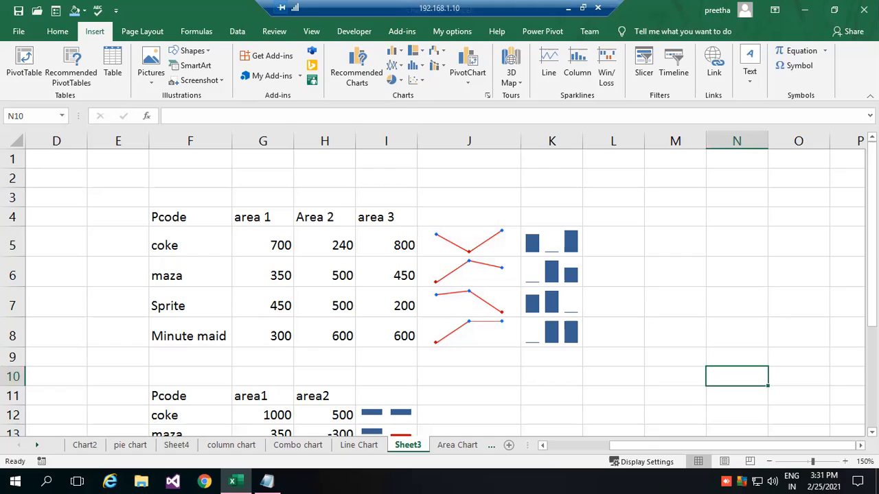
Switch to Notepad and add the line "Line /column/win or loss" under the sparkline notes.
scroll(510, 333, "down", 1)
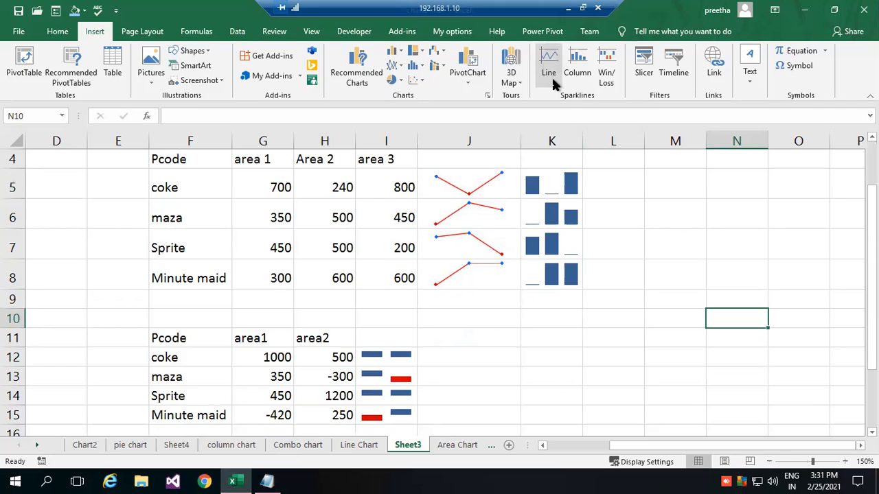
left_click(265, 480)
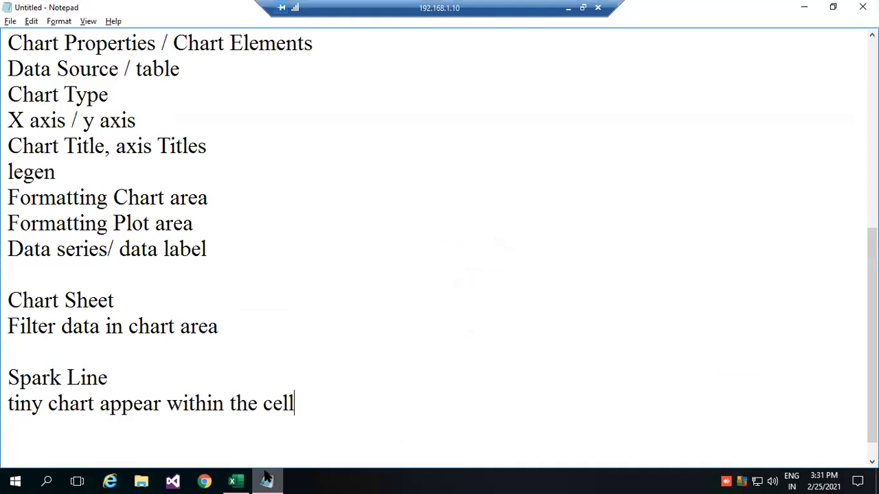
key("Return")
type("Line")
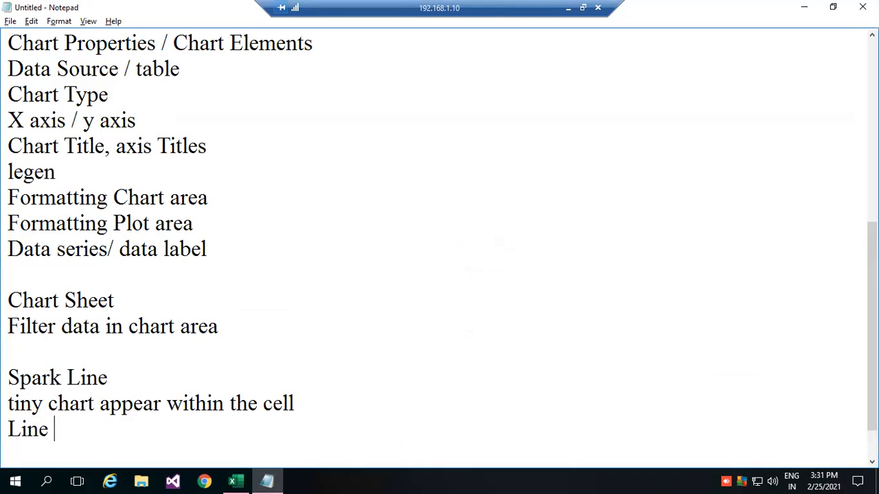
type(" /colum")
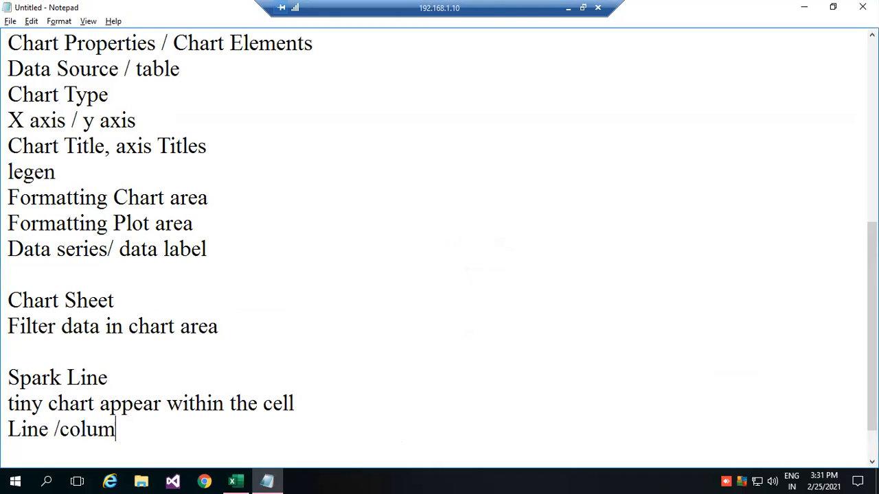
type("n/wino")
key("BackSpace")
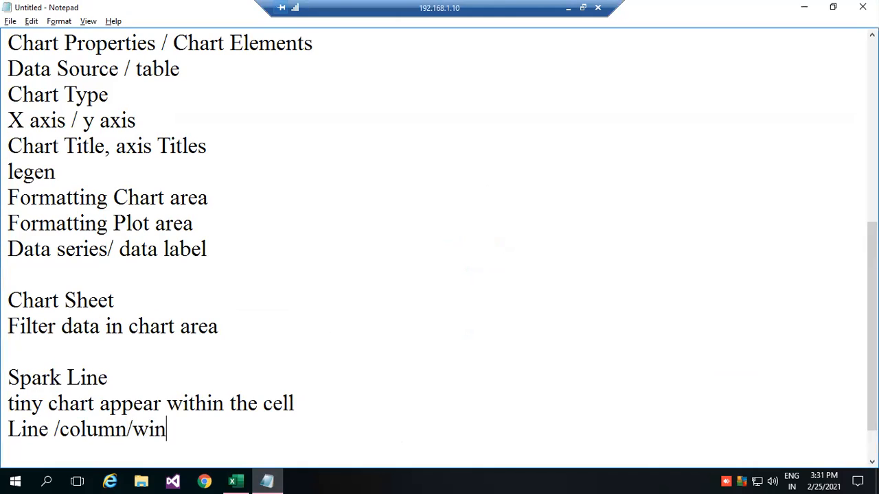
type("or loss")
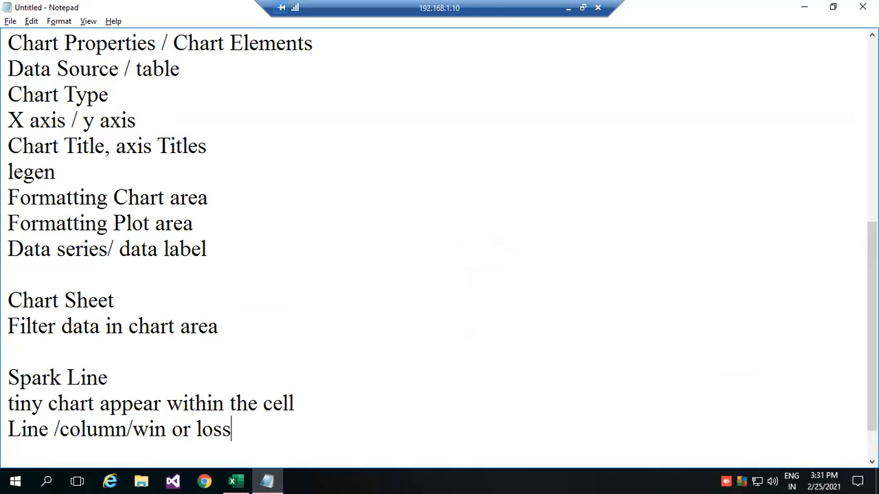
key("Return")
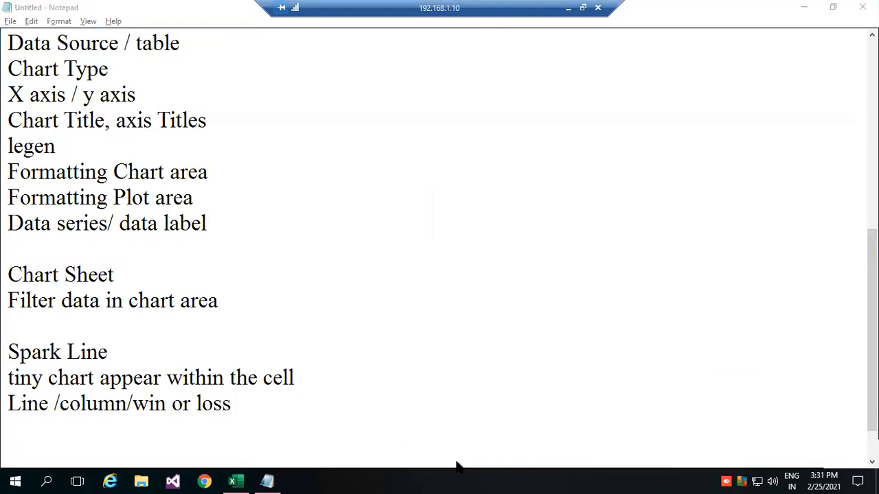
Add the heading "Assignment #2" after a blank line at the end of the notes.
key("alt+Tab")
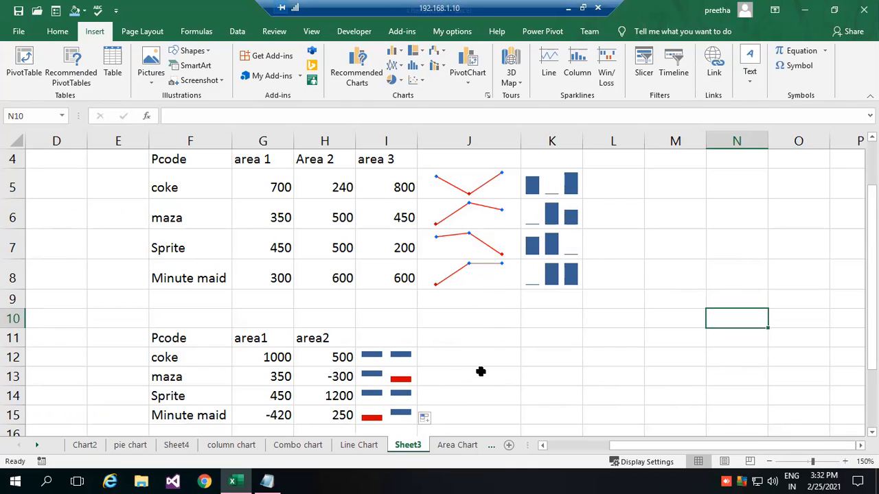
left_click(267, 481)
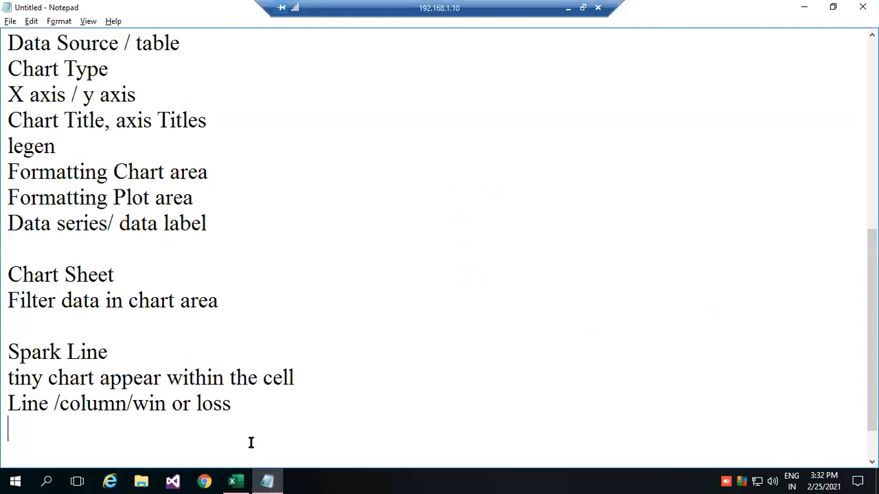
key("Return")
type("As")
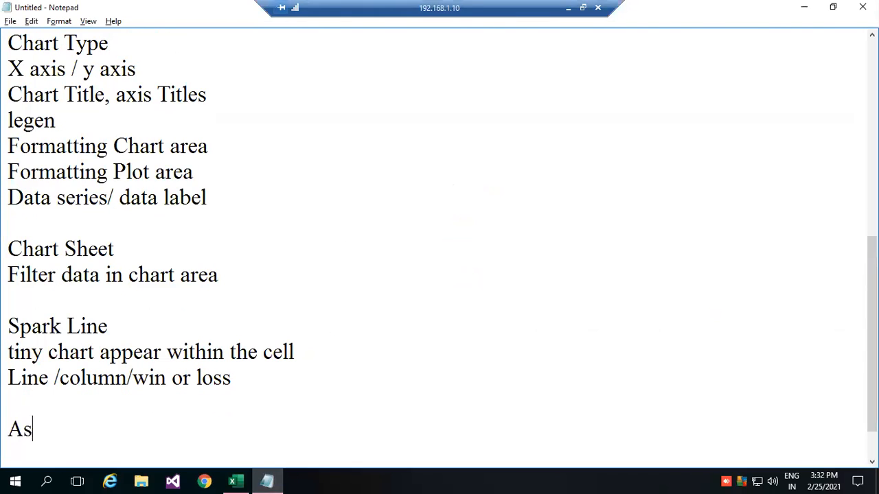
type("signmw")
key("BackSpace")
type("ent")
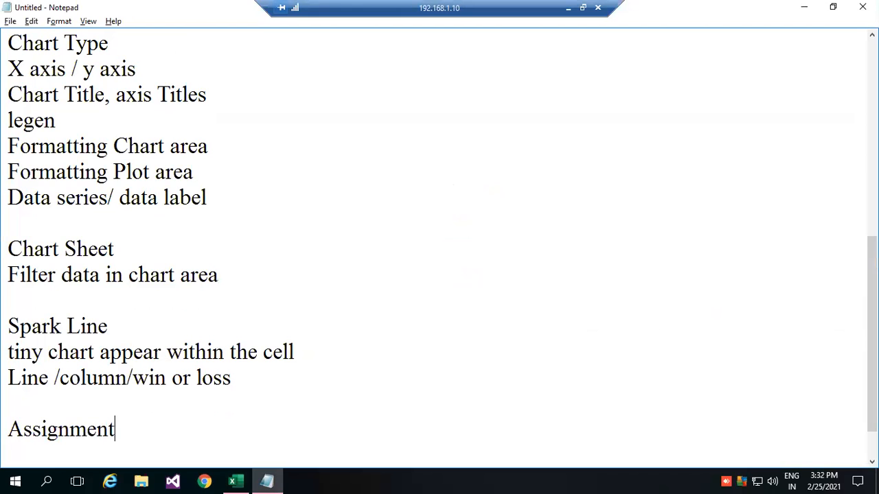
type(" #2")
key("Return")
Start the assignment instructions on the next line with the word "Create".
type("Ce")
key("BackSpace")
key("BackSpace")
key("BackSpace")
type("Create")
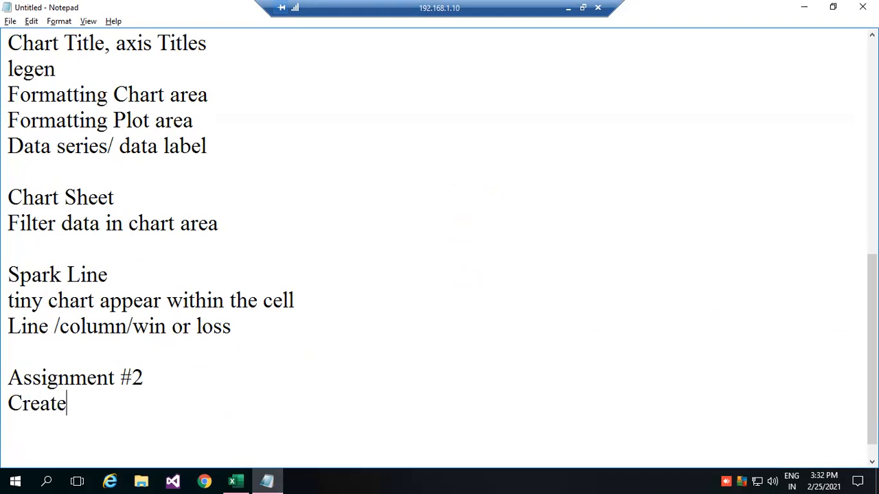
key("alt+Tab")
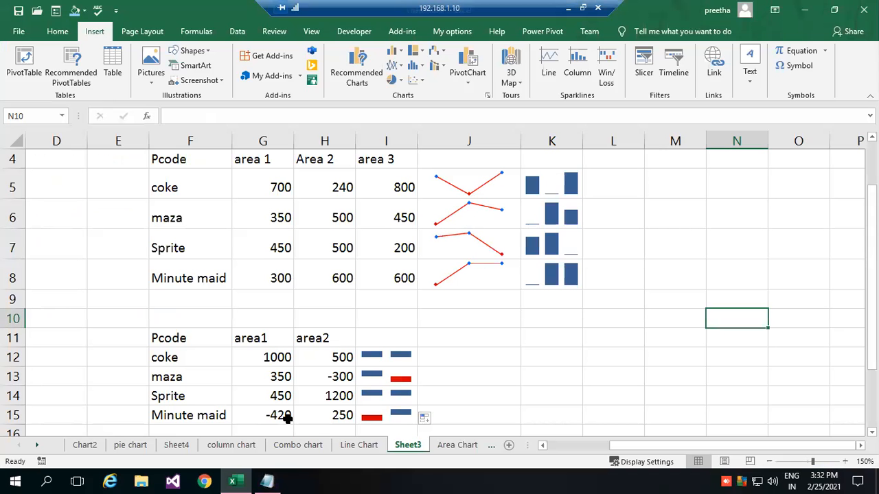
key("alt+Tab")
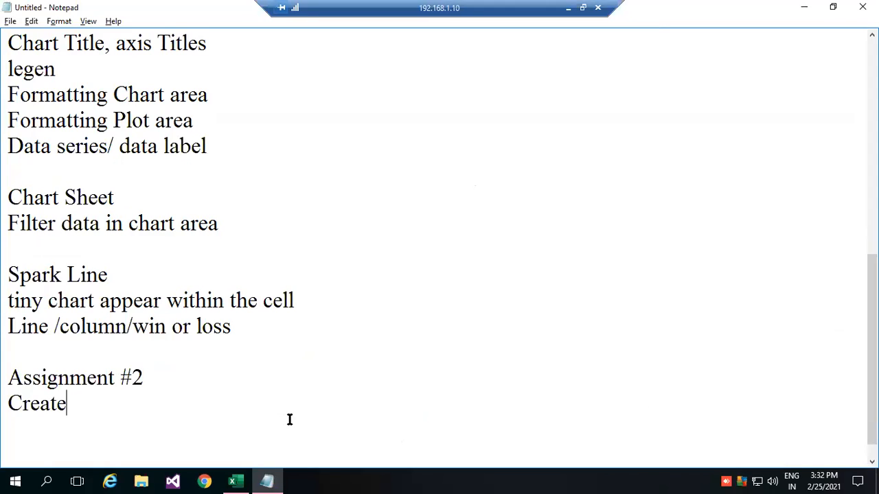
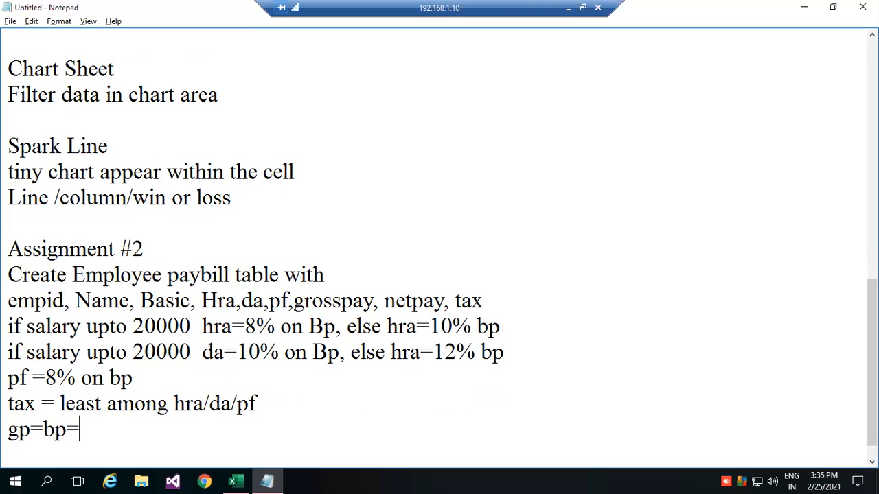
Complete the gross pay note as gp=bp+hra+da.
type("+hra+da+")
key("BackSpace")
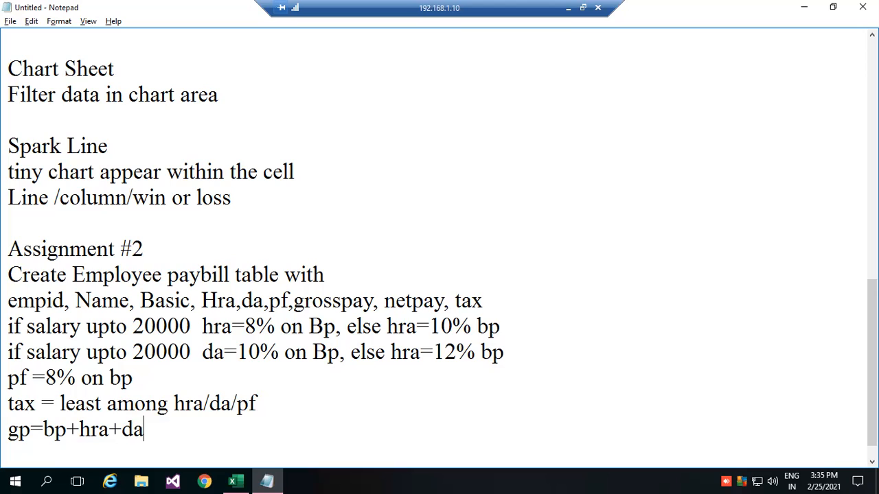
Add a note line with the net pay formula netpay = gp- (tax+pf).
key("Return")
type("netpay =")
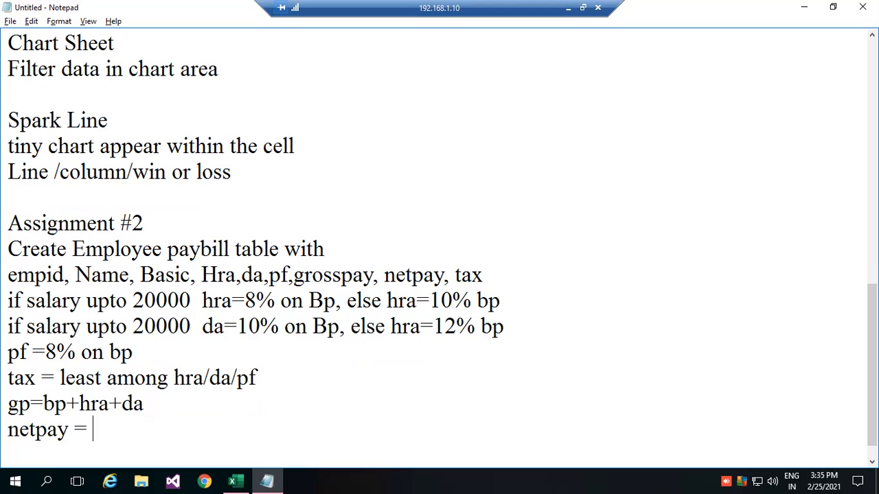
type(" gp- (")
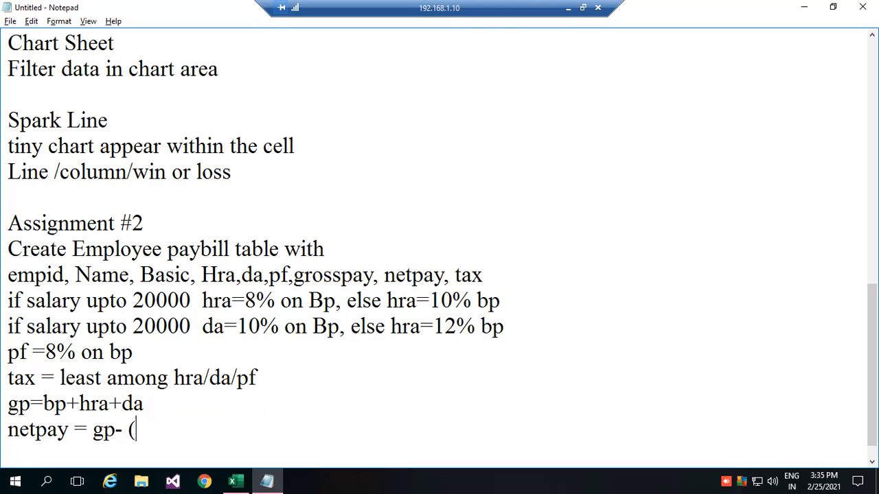
type("tax+pf)")
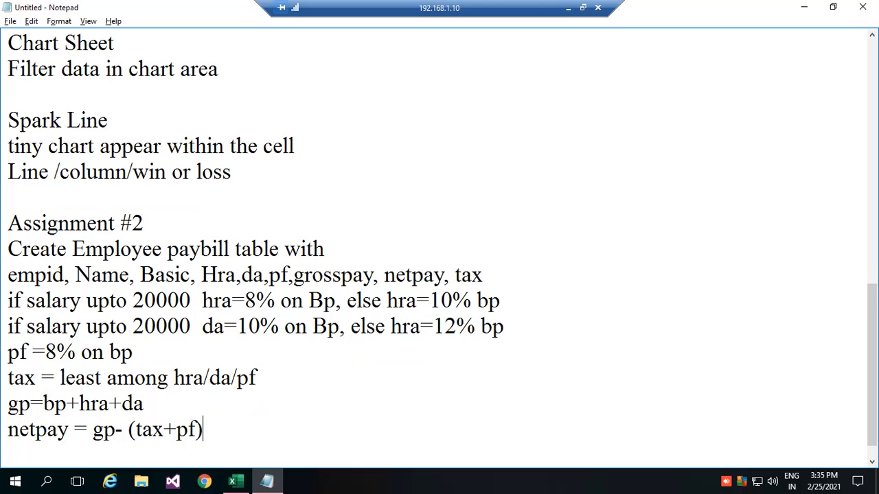
key("Return")
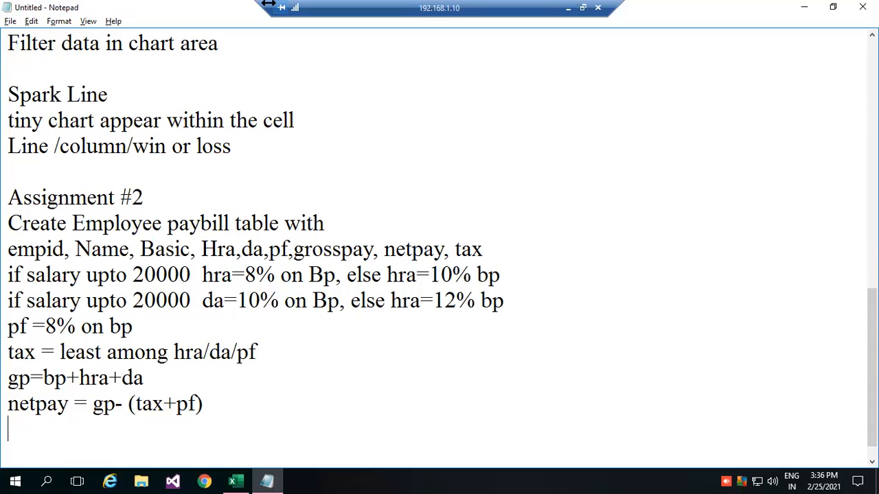
Switch to Excel, open the empty Sheet5 and zoom in to 170%.
left_click(234, 481)
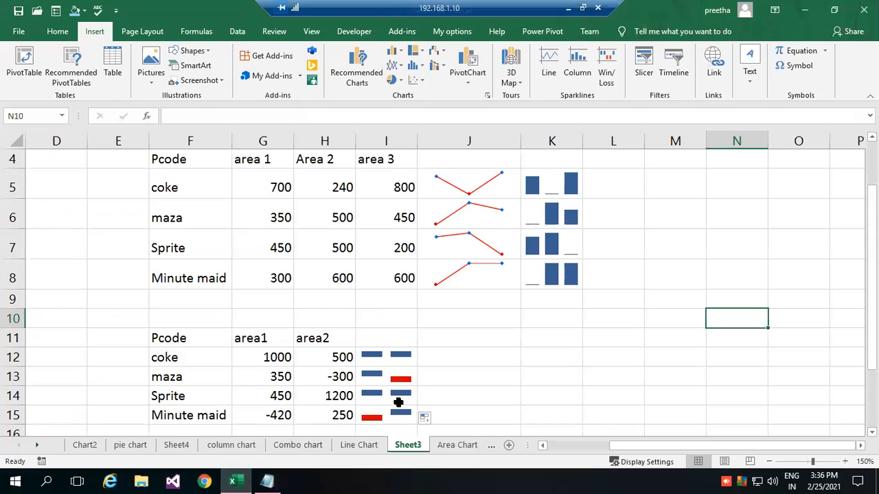
left_click(509, 445)
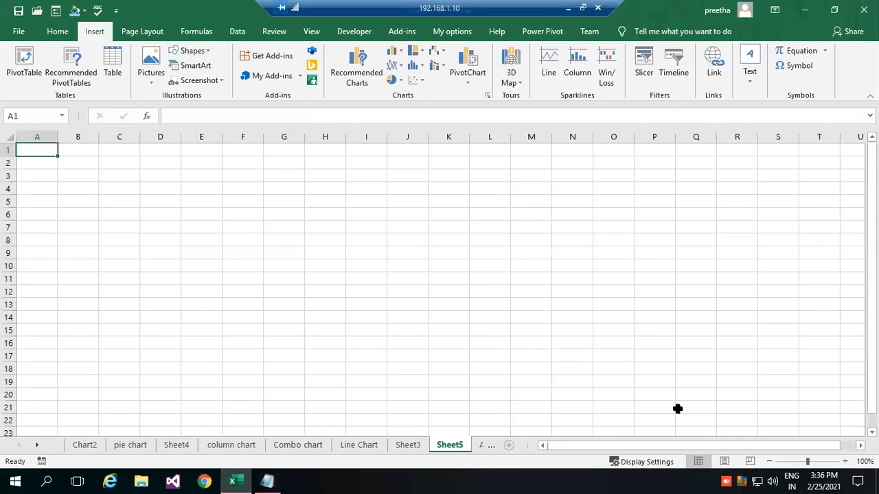
left_click(845, 461)
left_click(844, 462)
left_click(845, 462)
left_click(844, 463)
left_click(845, 462)
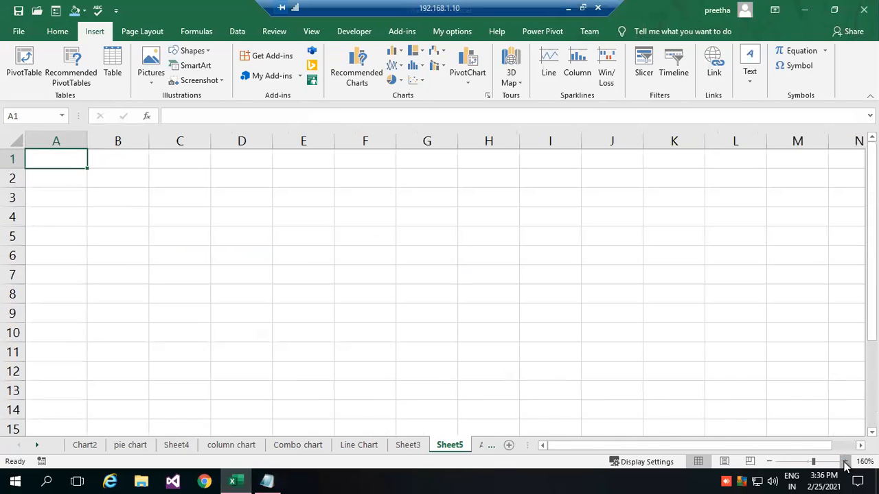
left_click(844, 462)
left_click(845, 463)
Enter the empid header in A2 with e101 and e102 below, then fill the series down to e111.
left_click(73, 177)
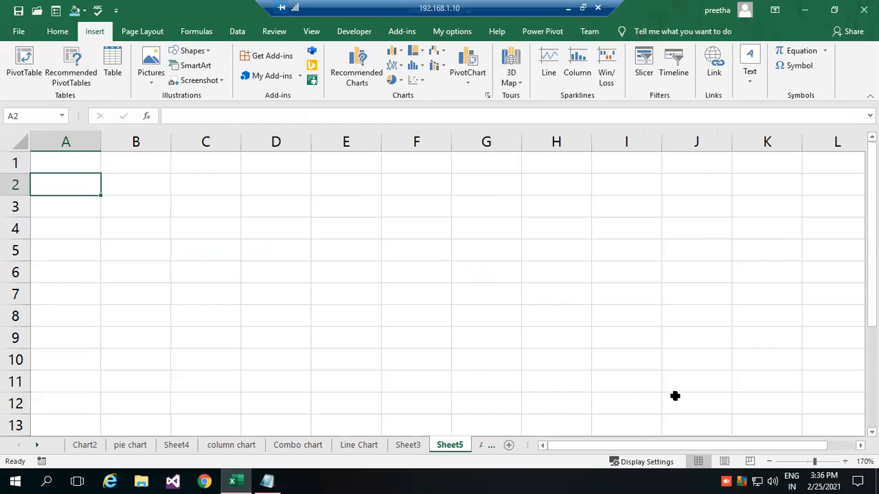
type("empid")
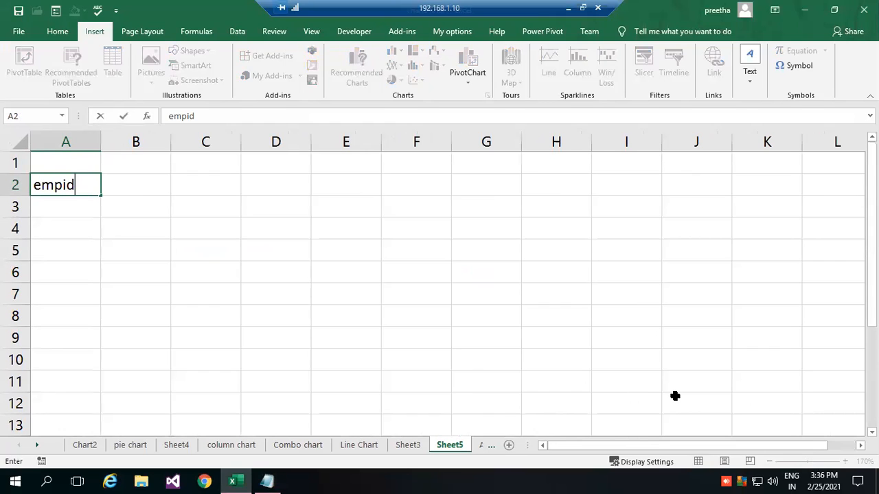
key("Return")
type("e101")
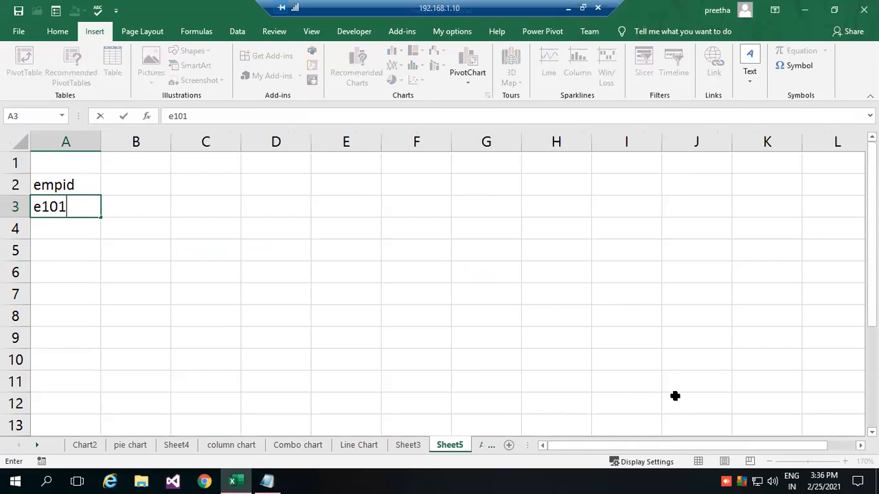
key("Return")
type("e102")
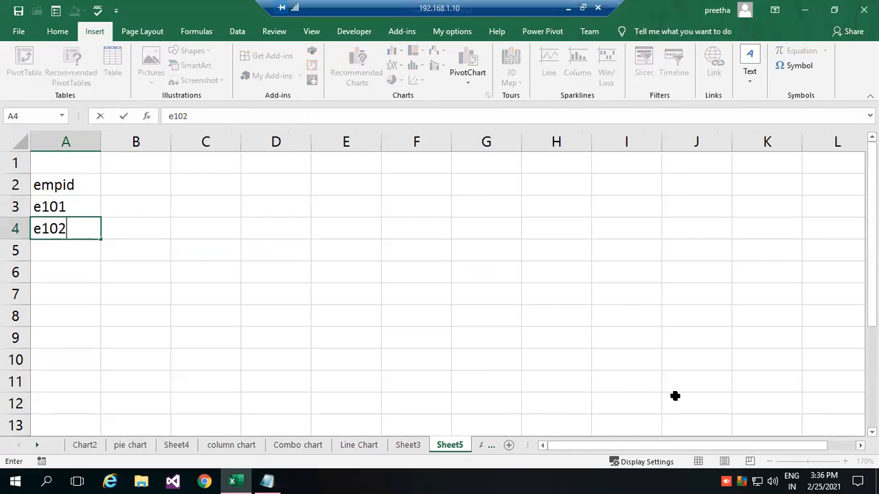
key("Return")
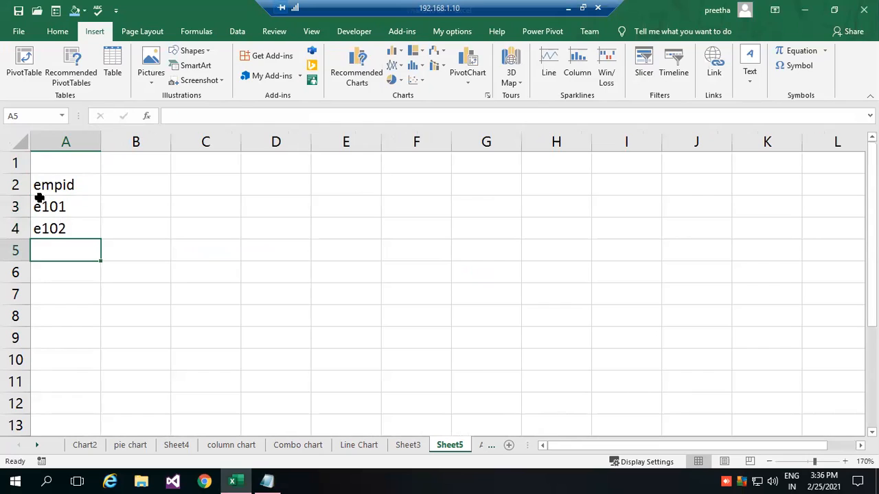
left_click_drag(61, 206, 97, 428)
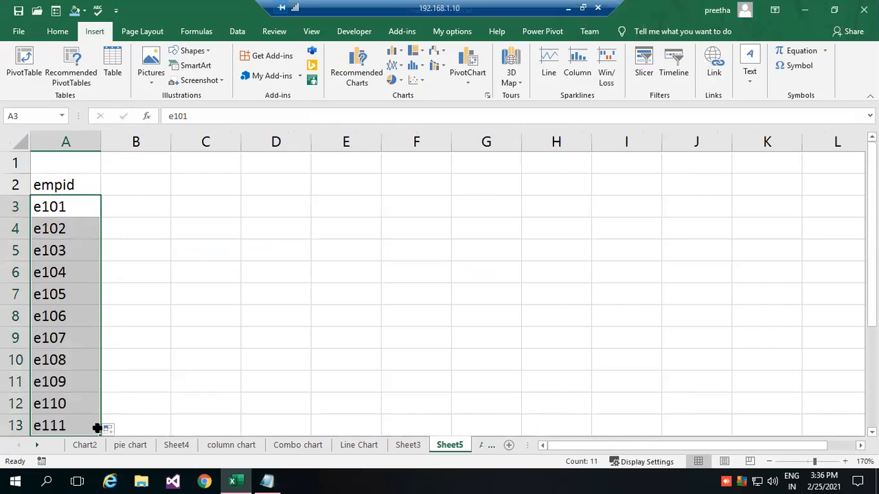
Enter the Name header in B2 and names aaa, ddd, ttt, jjj, qqq, hhh and ddd below it.
left_click(149, 184)
type("Name")
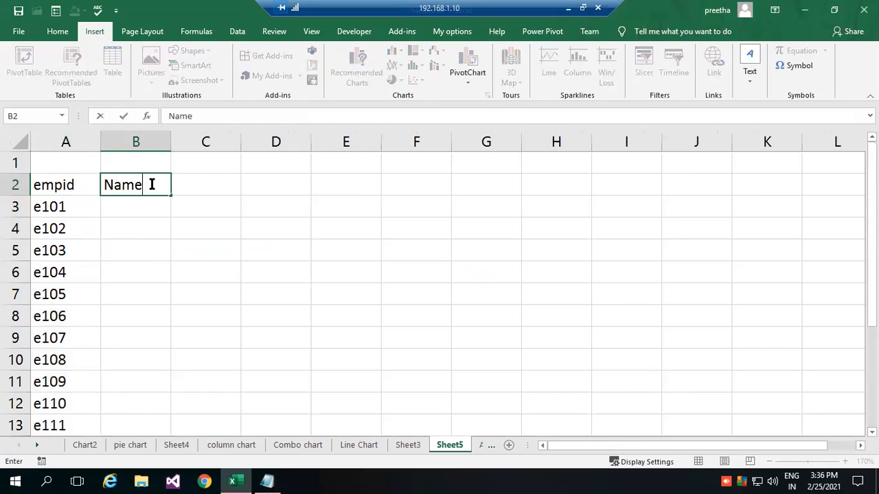
key("Return")
type("aaa")
key("Return")
type("ddd")
key("Return")
type("ttt")
key("Return")
type("jjj")
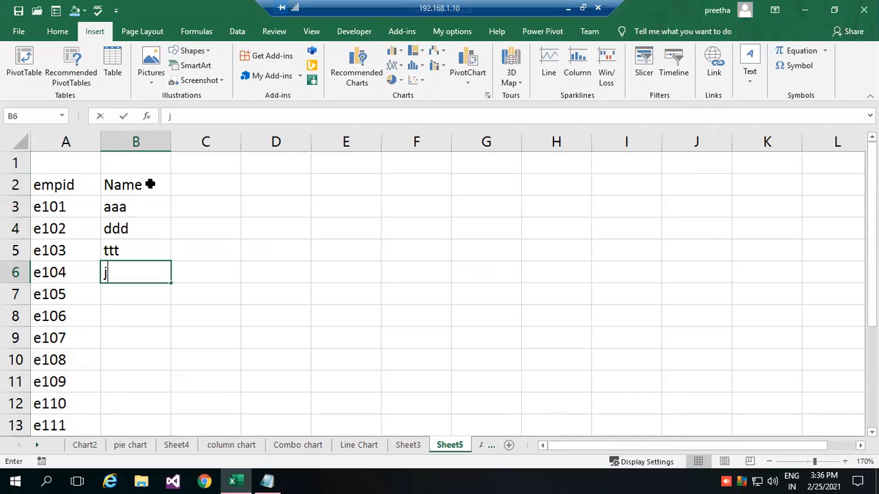
key("Return")
type("qqq")
key("Return")
type("hhh")
key("Return")
type("ddd")
key("Return")
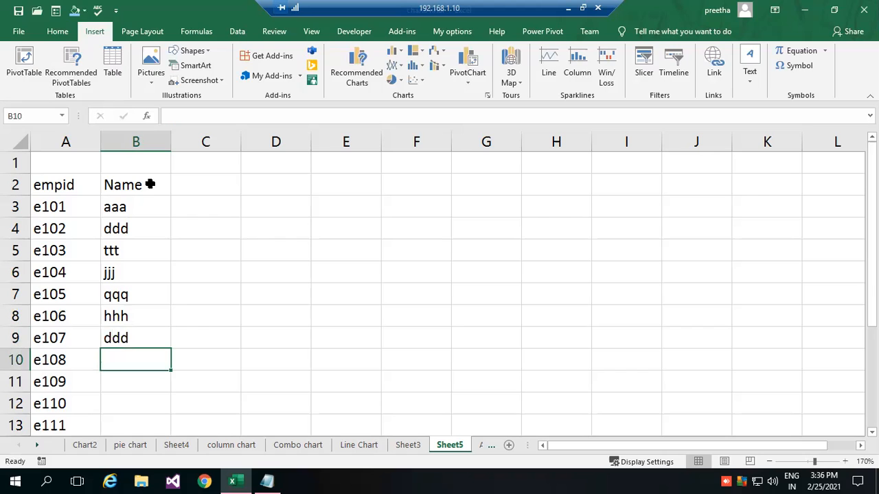
Continue the name column with ttt, ooo, ppp and bbbh down to row 13.
type("ttt")
key("Return")
type("ooo")
key("Return")
type("ppp")
key("Return")
type("bbbh")
key("Return")
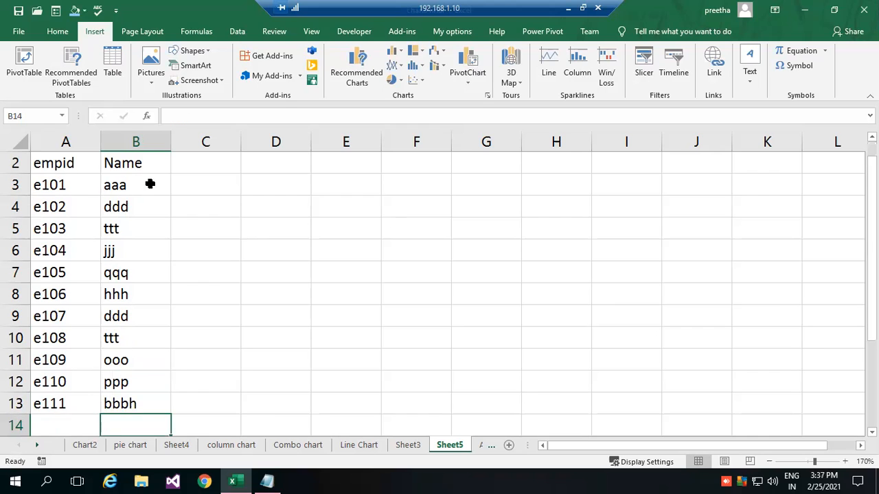
Label column C with the header Basic in C2.
scroll(185, 193, "up", 1)
left_click(190, 188)
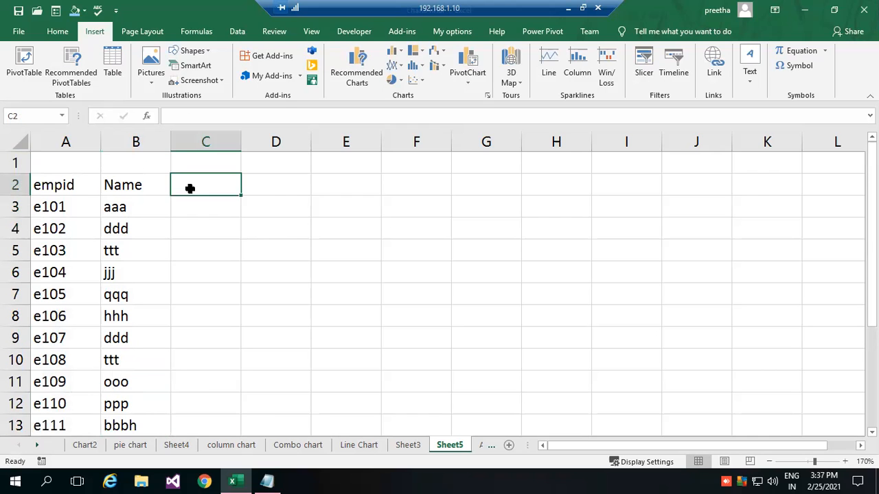
type("BP")
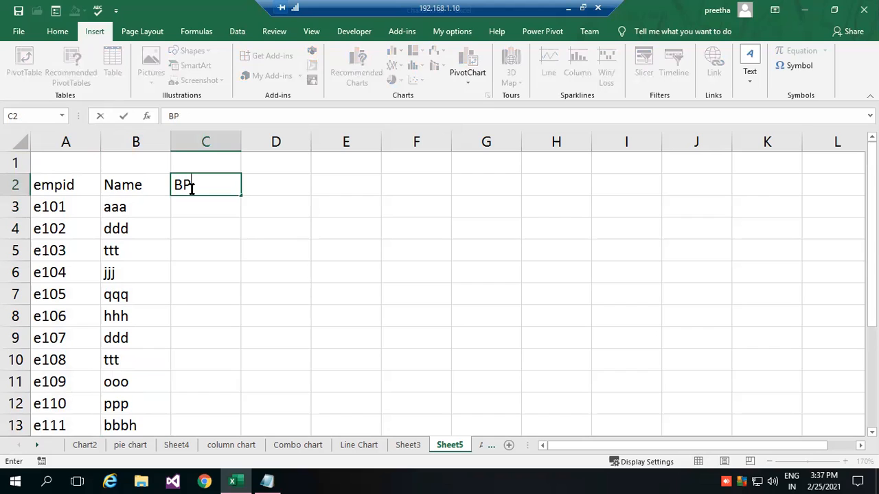
key("Return")
left_click(190, 188)
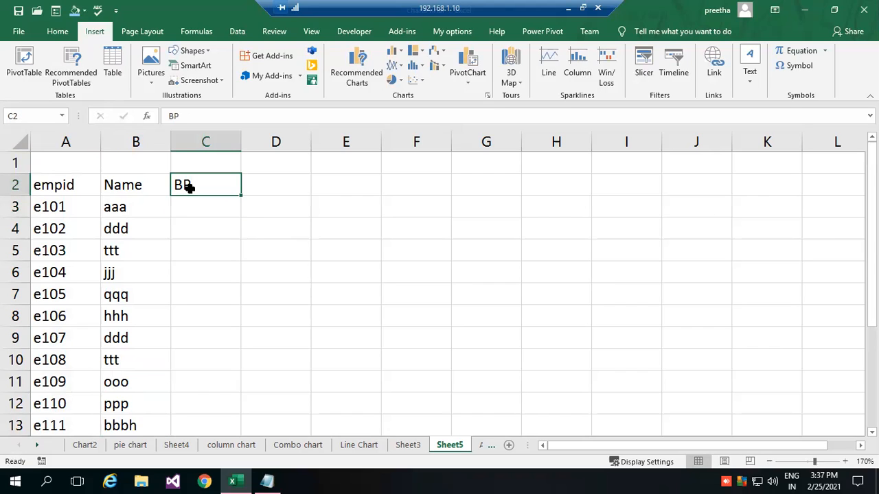
type("Basic")
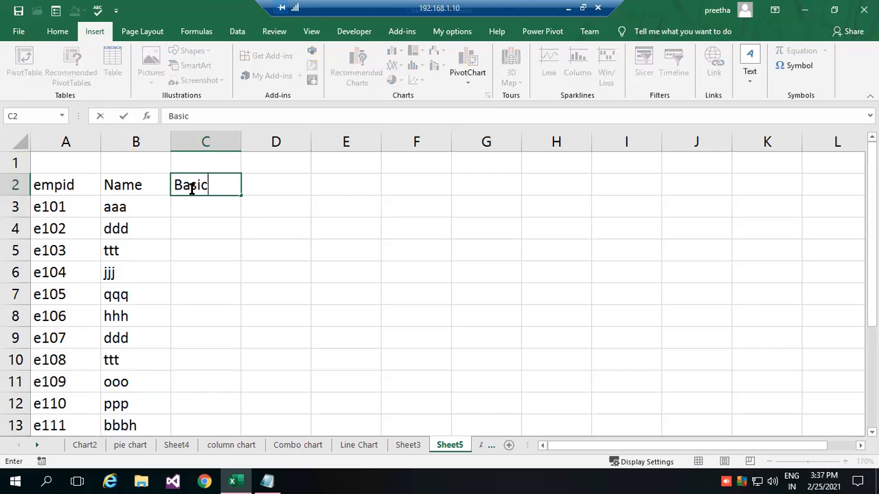
Add headers HRA, DA, PF, GP, TAX and NP across D2 to I2.
key("Tab")
type("HRA")
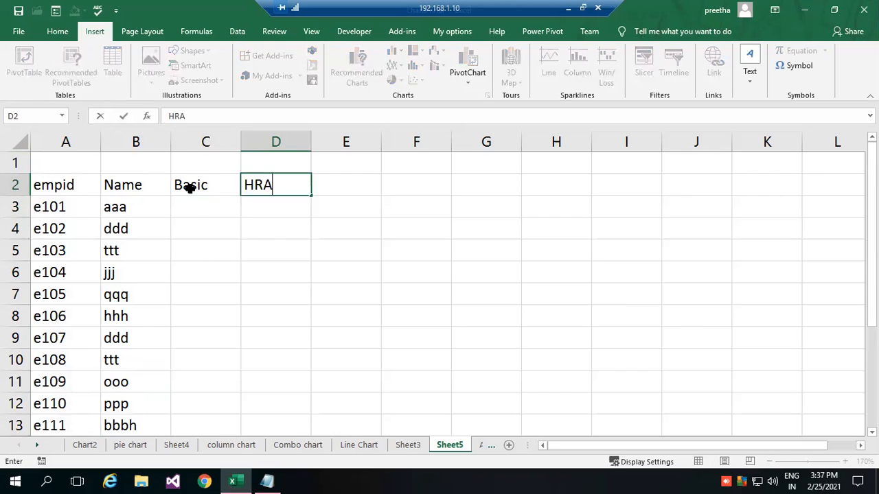
key("Tab")
type("DA")
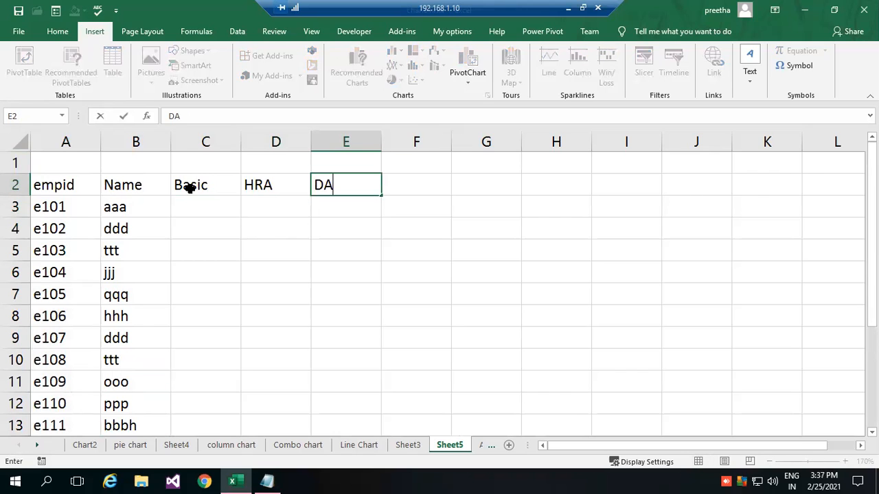
key("Tab")
type("PF")
key("Tab")
type("Tax")
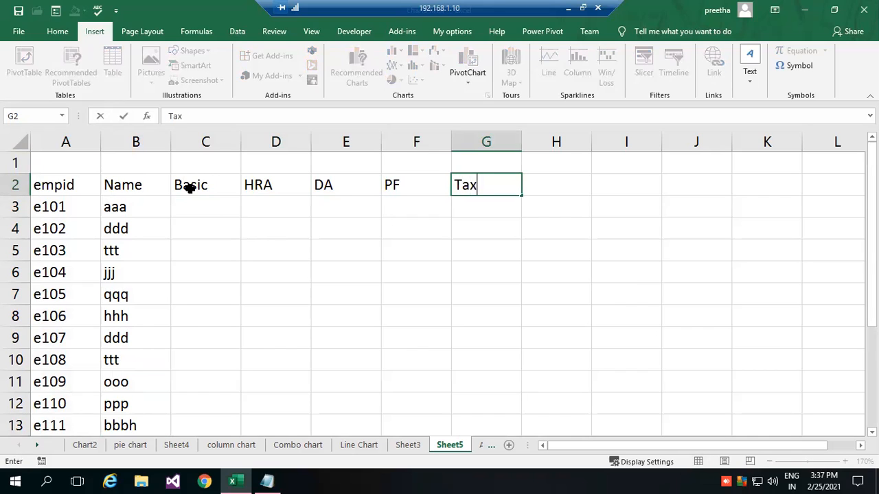
key("BackSpace")
key("BackSpace")
key("BackSpace")
type("GP")
key("Tab")
type("TAX")
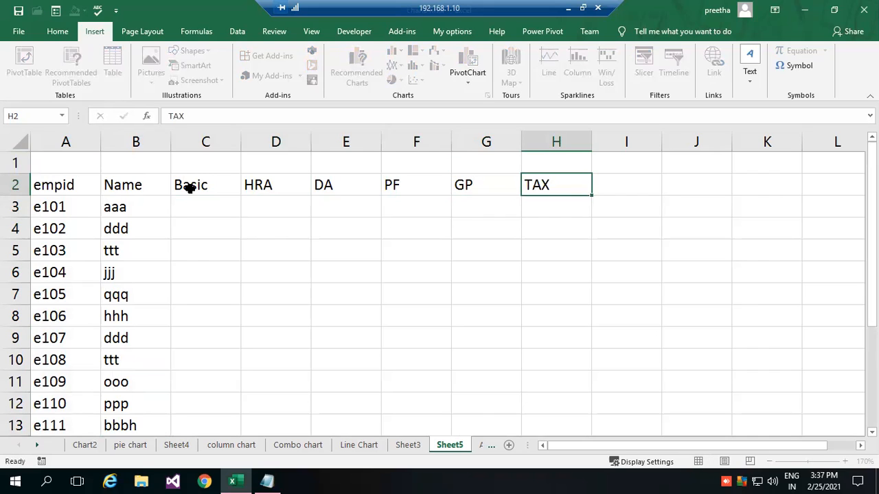
key("Tab")
type("NP")
key("Down")
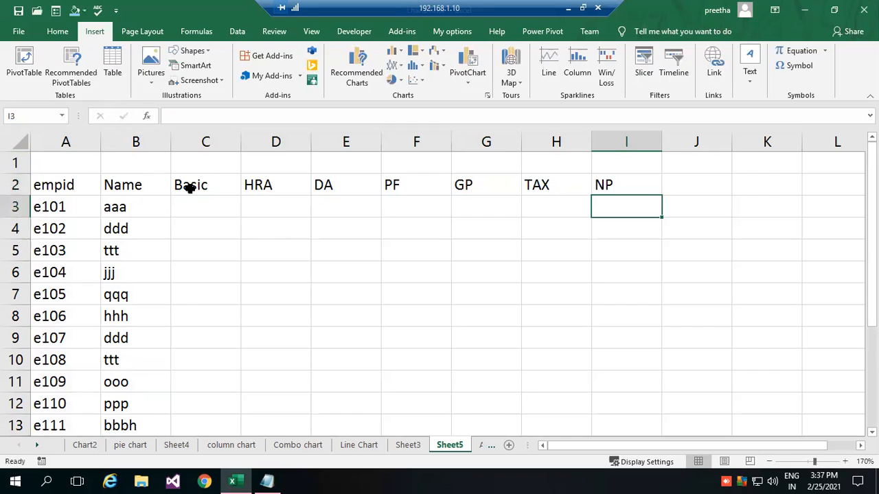
Enter Basic values 12000, 35000, 25000, 12000 and 35000 in C3 through C7.
left_click(217, 211)
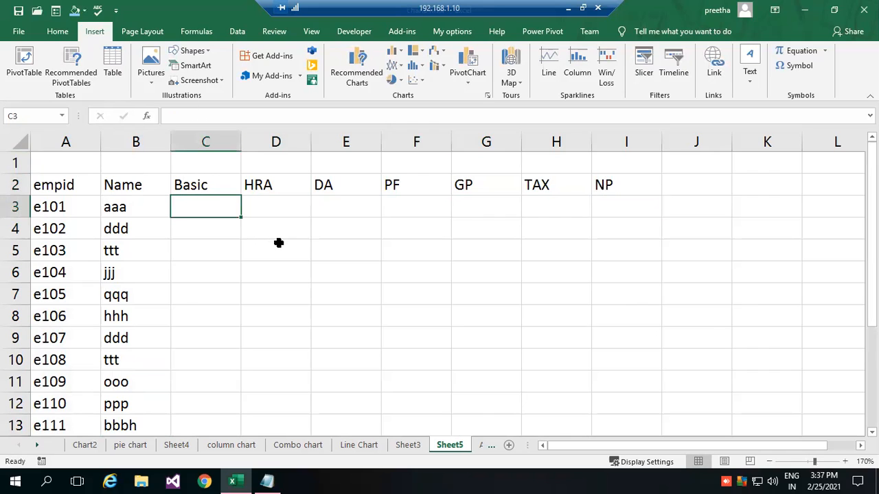
type("12000")
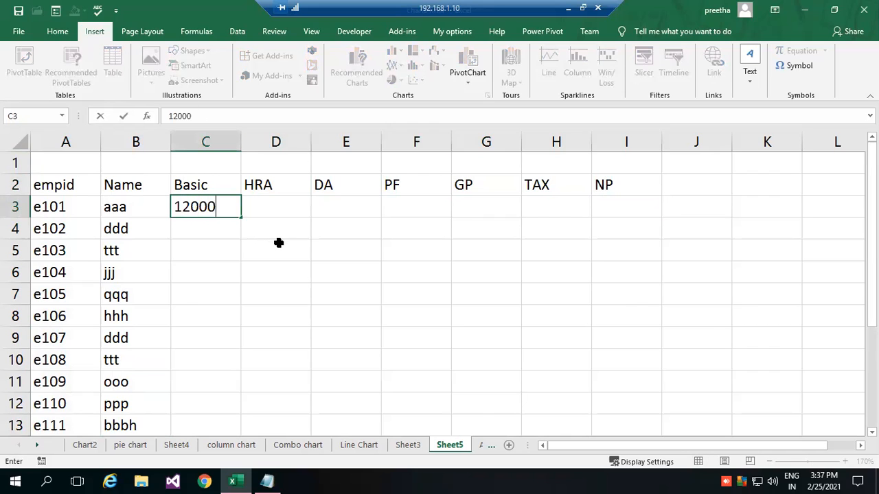
key("Return")
type("35000")
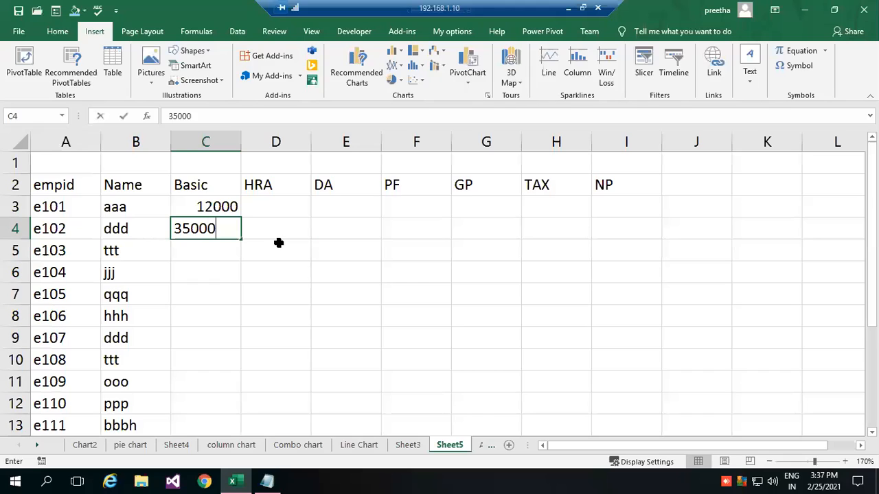
key("ctrl+Return")
key("Return")
type("25000")
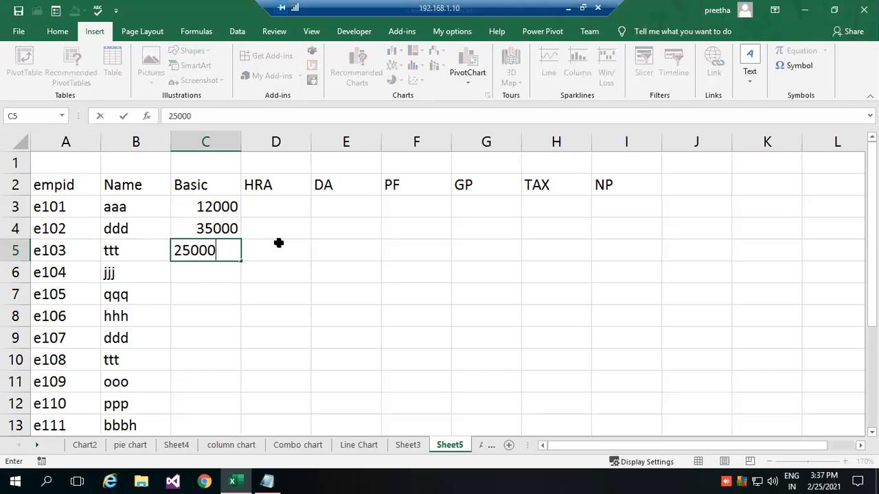
key("Return")
type("12000")
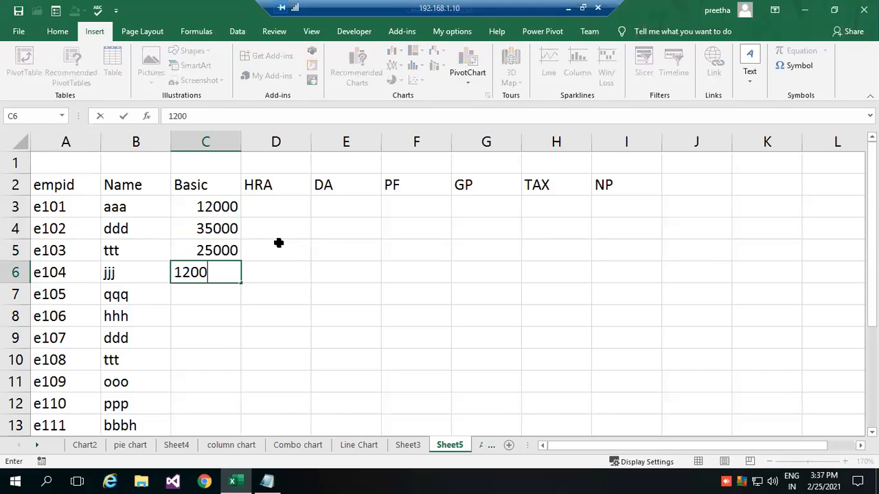
key("Return")
type("35000")
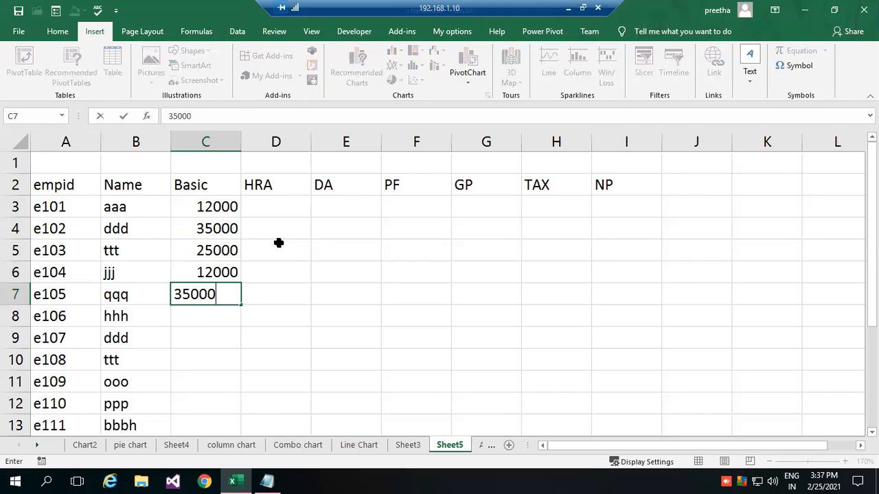
key("Return")
Continue the Basic column with 18000, 55000, 14000, 69000, 23000 and 14000 down to C13.
type("18000")
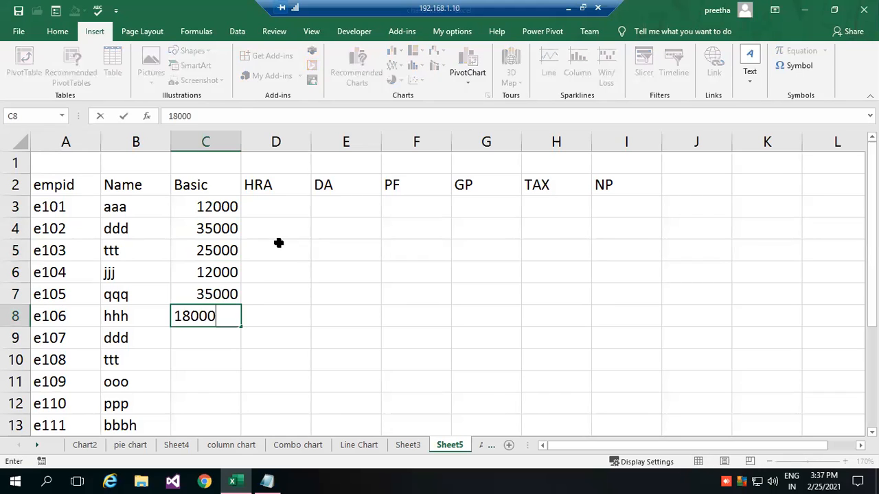
key("Return")
type("55000")
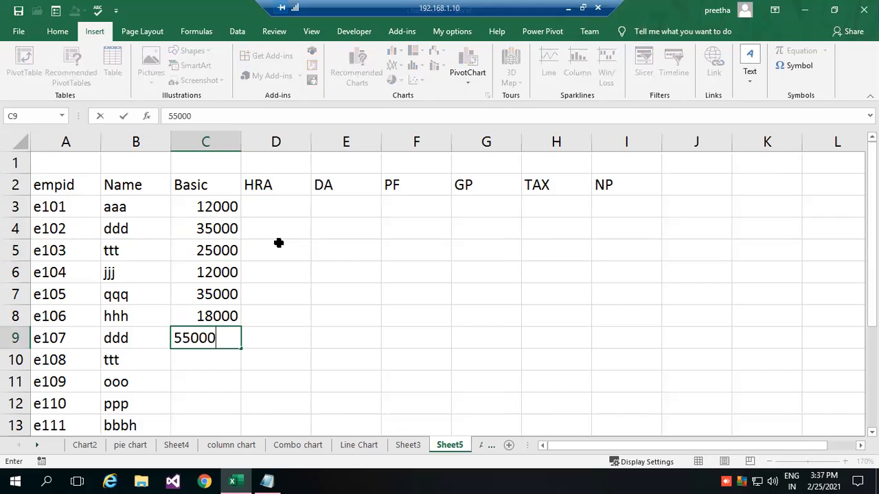
key("Return")
type("14000")
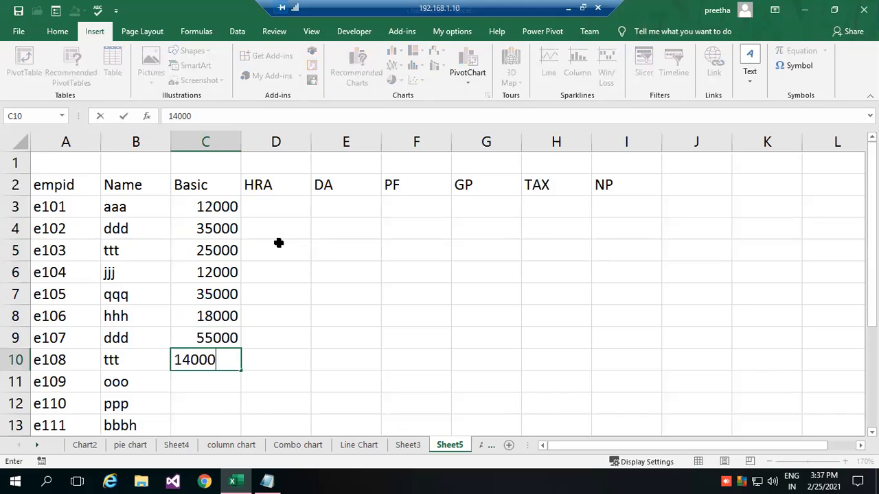
key("Return")
type("69000")
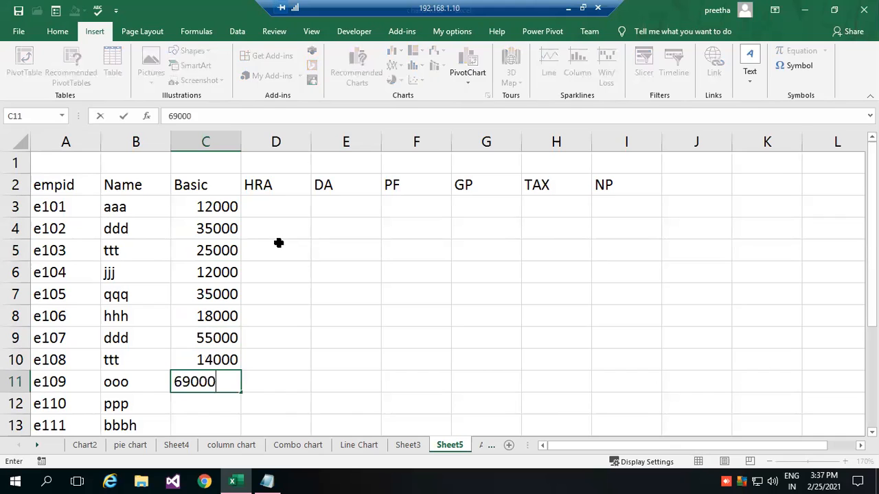
key("Return")
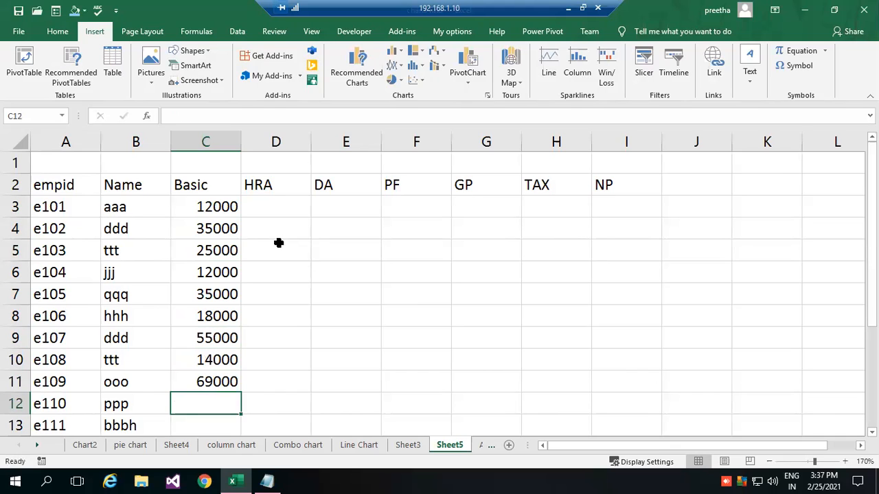
type("23000")
key("Return")
type("14000")
key("Return")
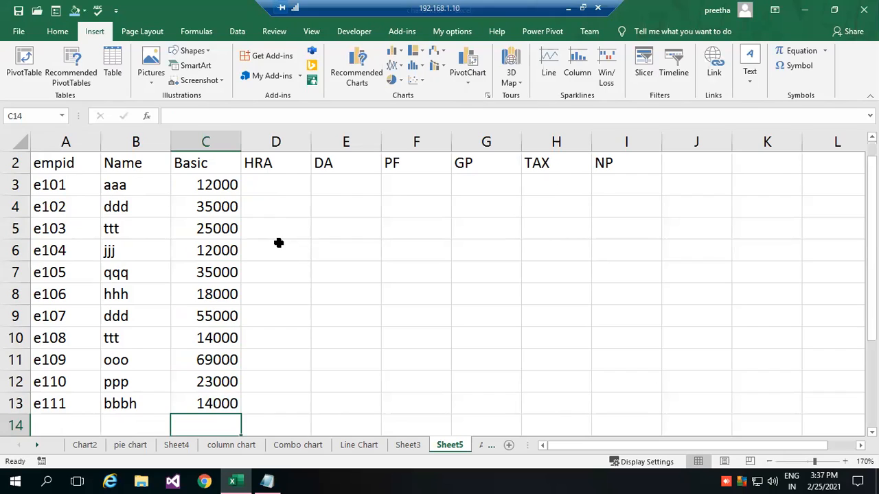
Enter the HRA formula =IF(C3<=20000, C3*8/100, C3*10/100) in D3.
scroll(277, 218, "up", 1)
left_click(276, 203)
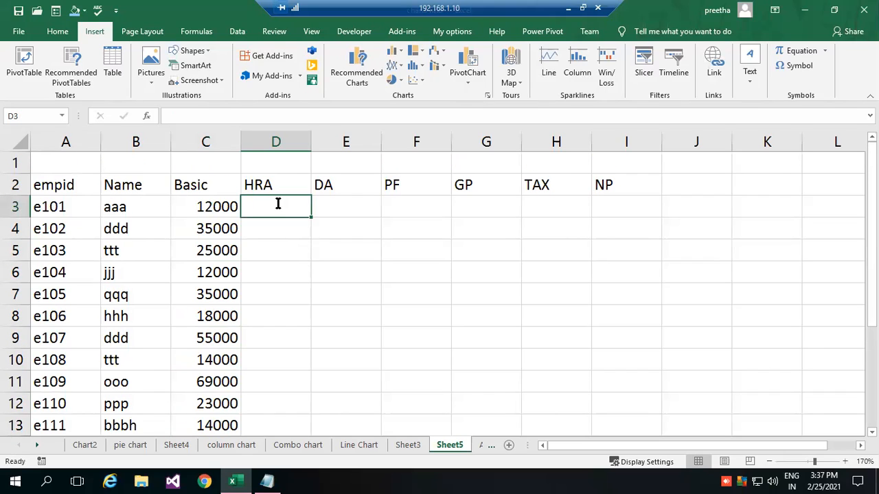
type("=if(")
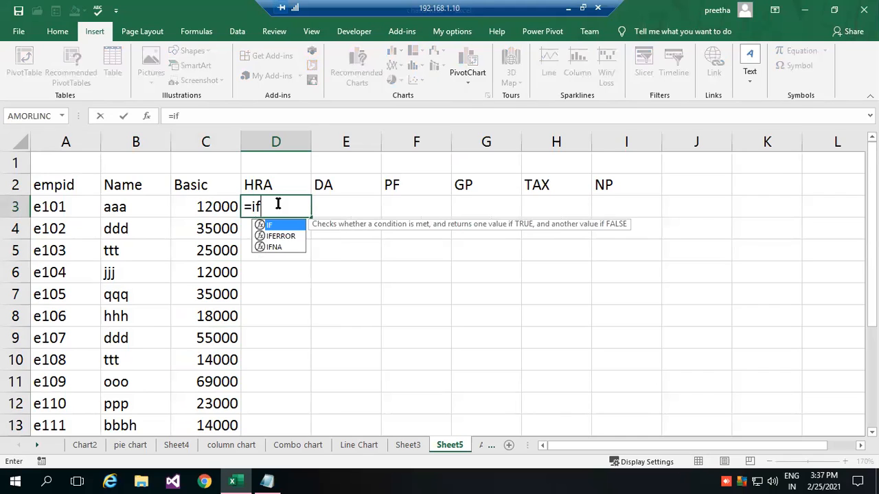
left_click(234, 202)
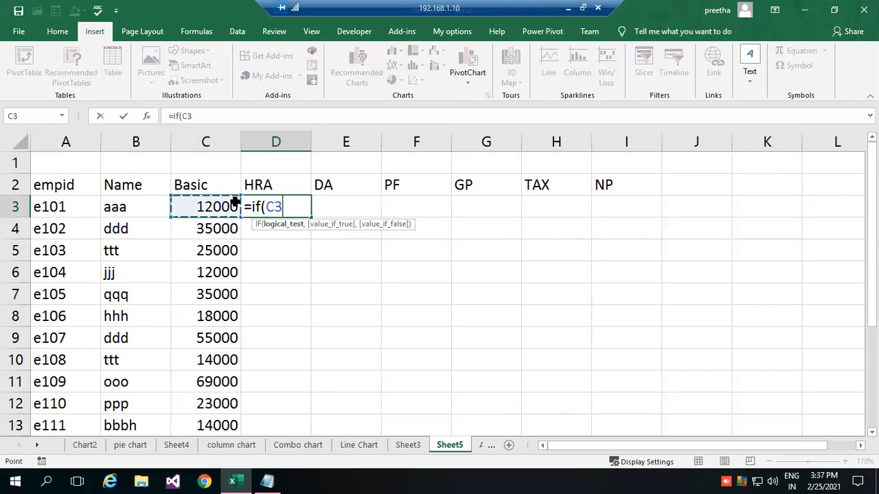
type("<20000")
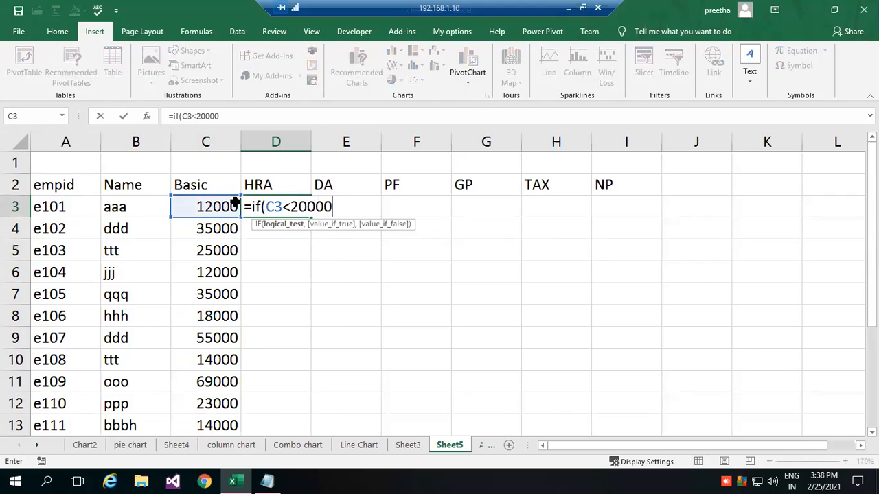
key("BackSpace")
key("BackSpace")
key("BackSpace")
key("BackSpace")
key("BackSpace")
type("=20000")
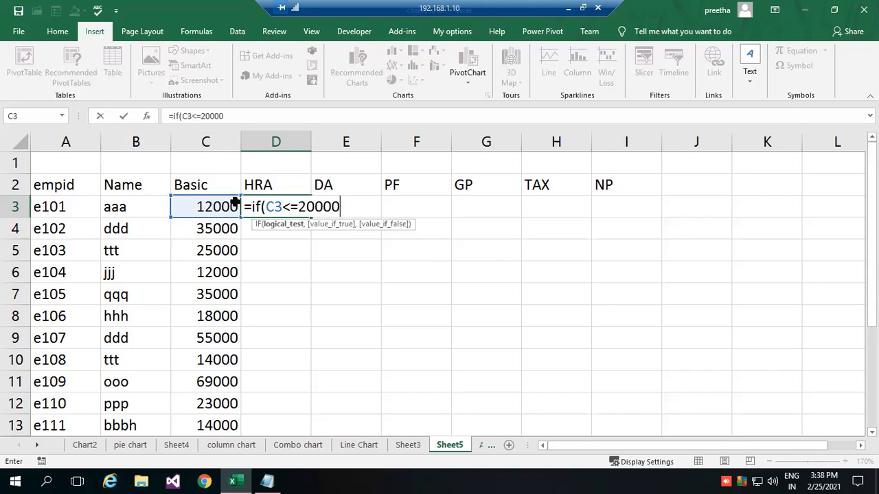
type(",")
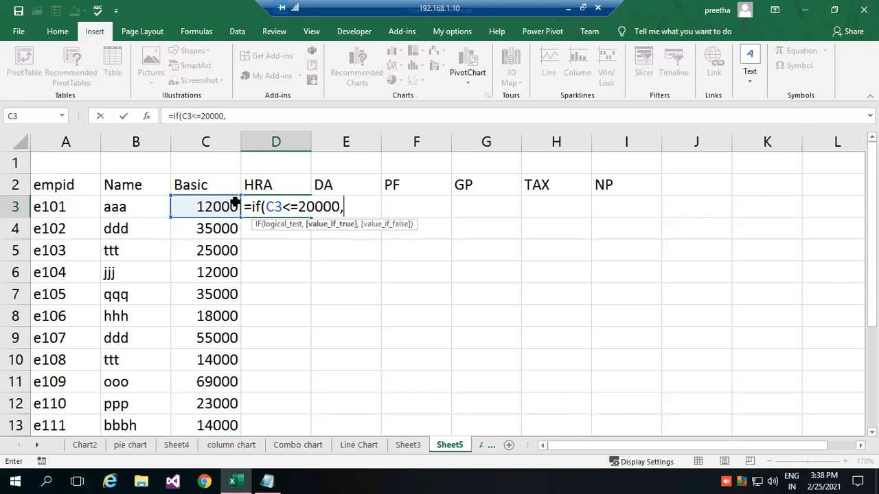
type(" c3")
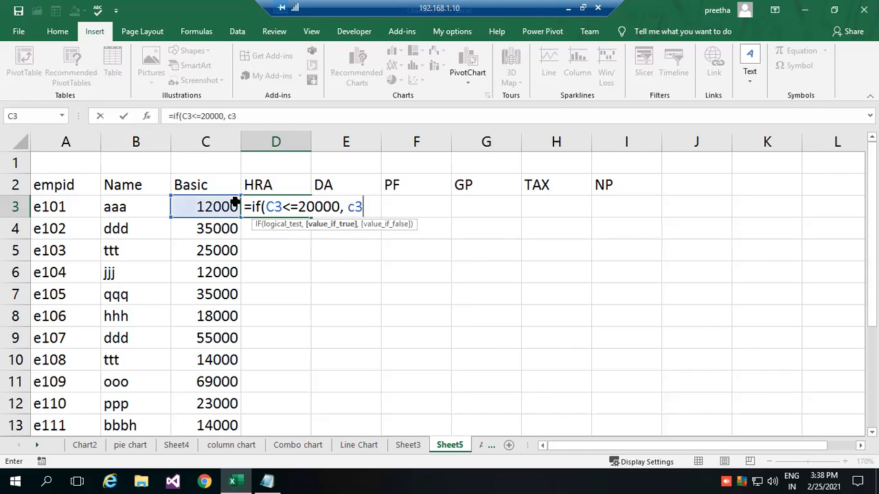
type("*")
key("alt+Tab")
key("alt+Tab")
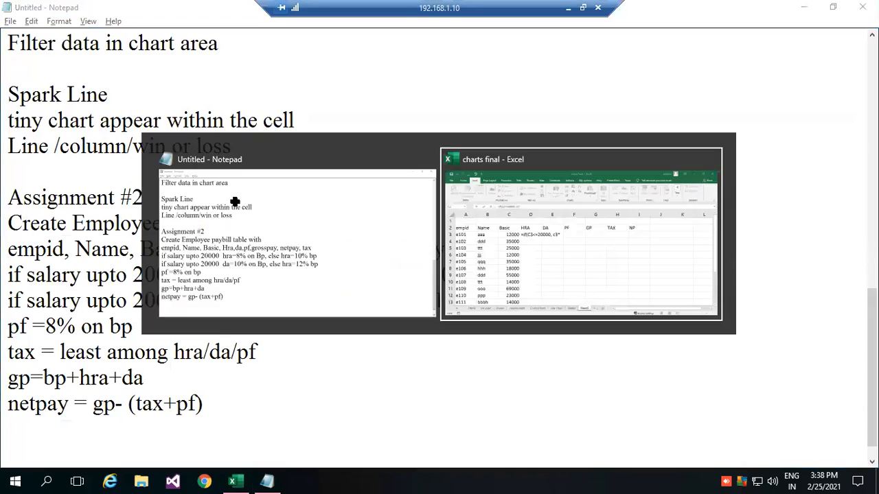
type("8/")
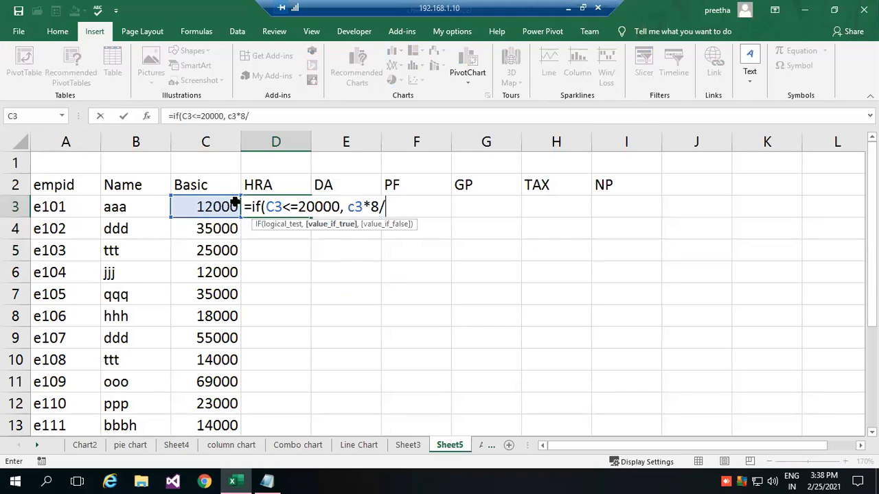
type("100, ")
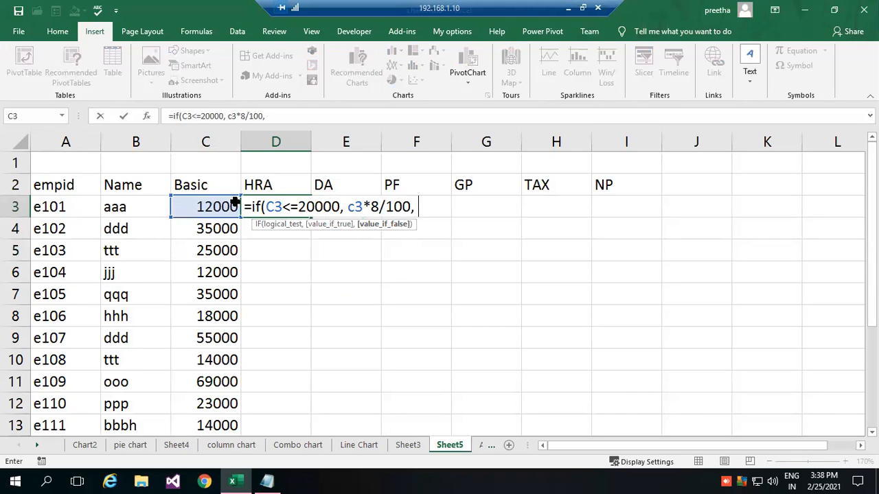
type("c3*10.")
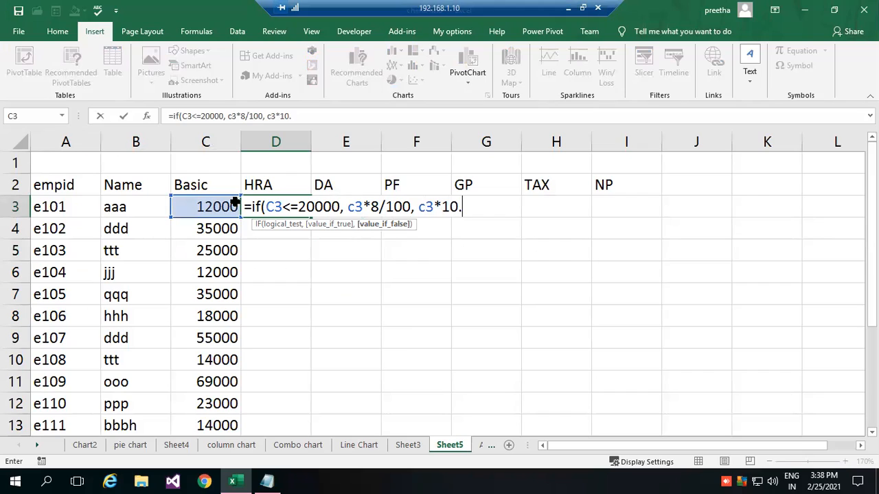
key("BackSpace")
type("/100)")
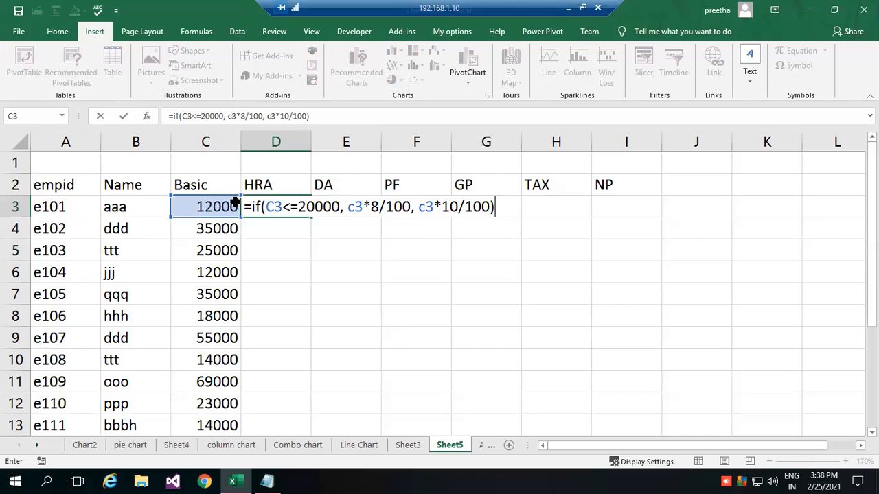
key("Return")
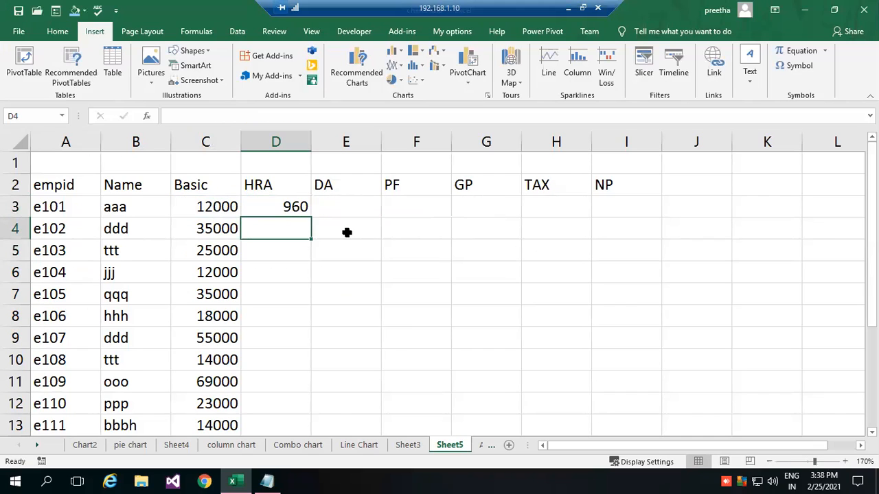
Fill the HRA formula down the column through D13 and check the copied formula in D4.
left_click(260, 211)
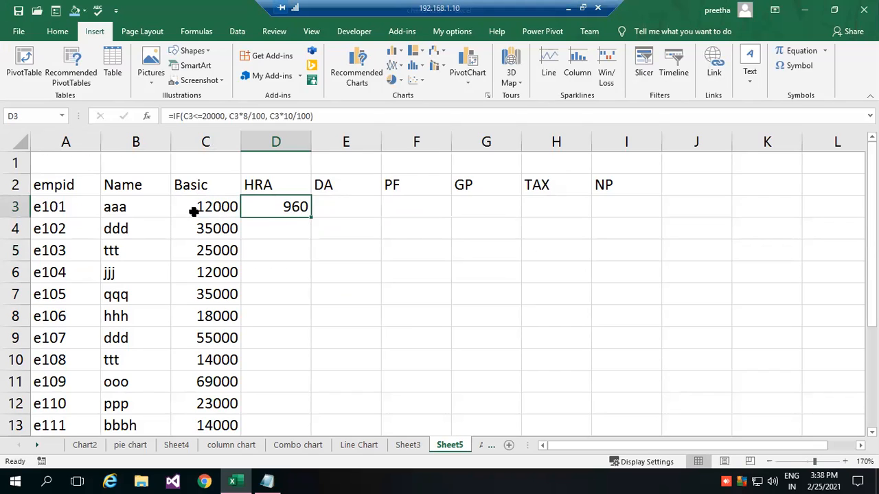
double_click(313, 218)
scroll(330, 268, "down", 1)
scroll(339, 279, "up", 1)
double_click(281, 228)
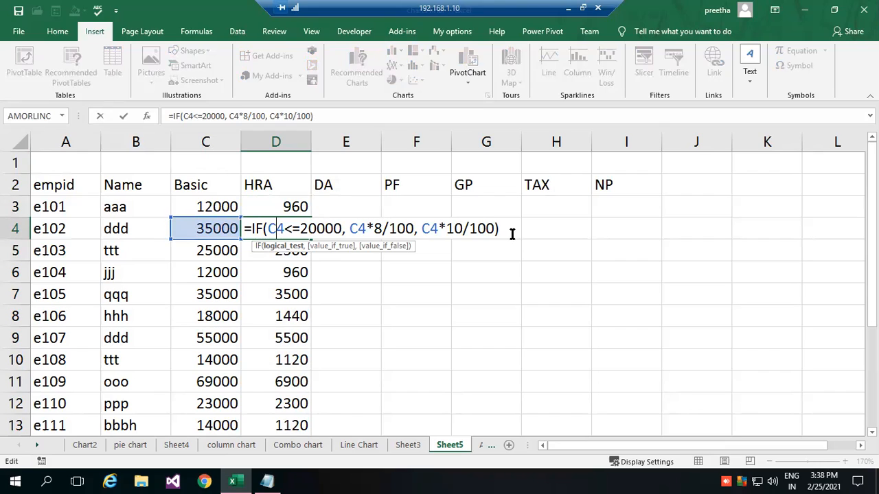
key("Return")
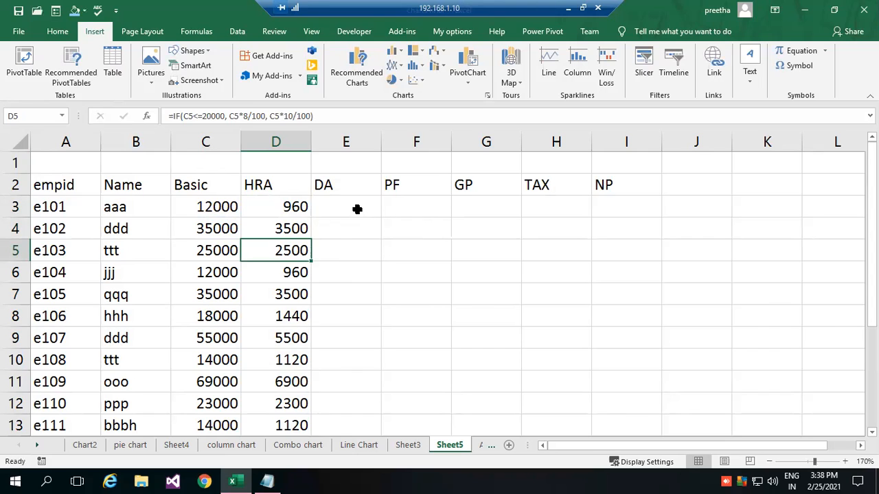
Enter the DA formula =IF(C3<=20000, C3*10/100, C3*12/100) in E3 and fill it down through E13.
key("alt+Tab")
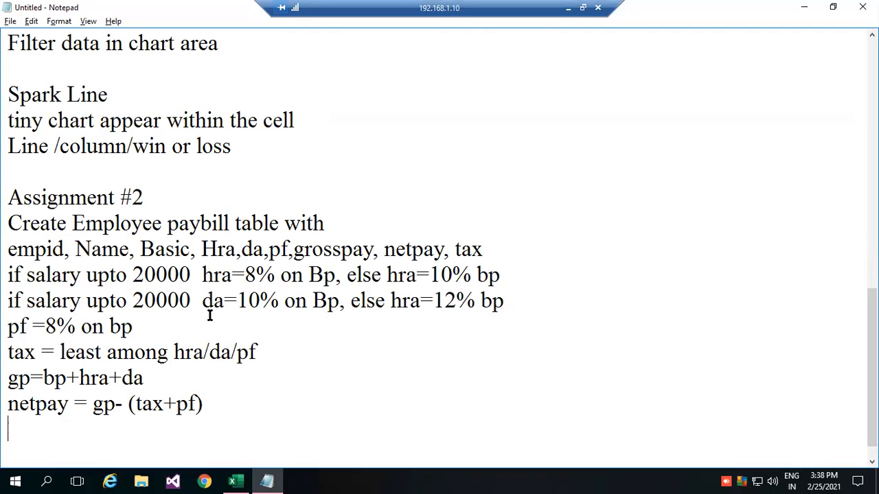
key("alt+Tab")
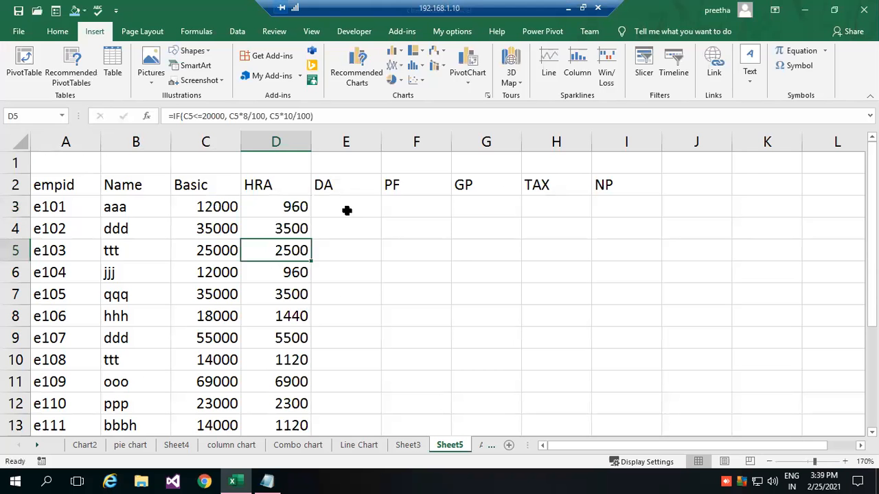
left_click(346, 210)
type("=if(")
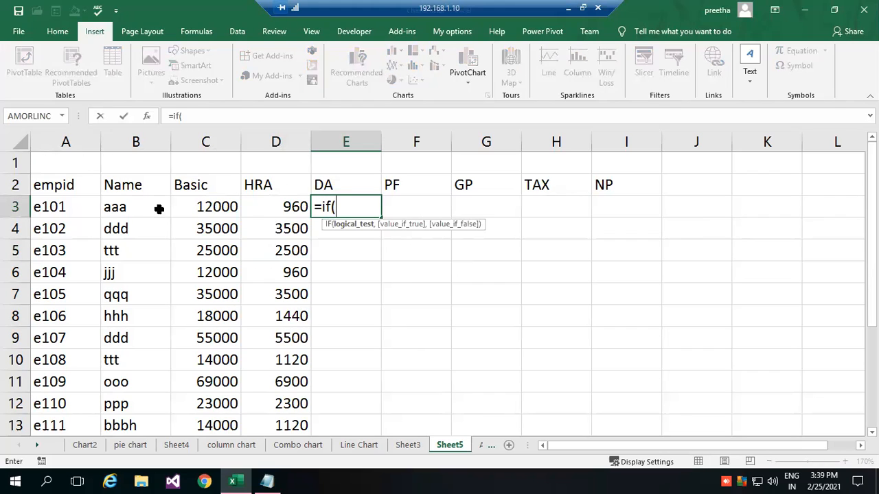
left_click(201, 210)
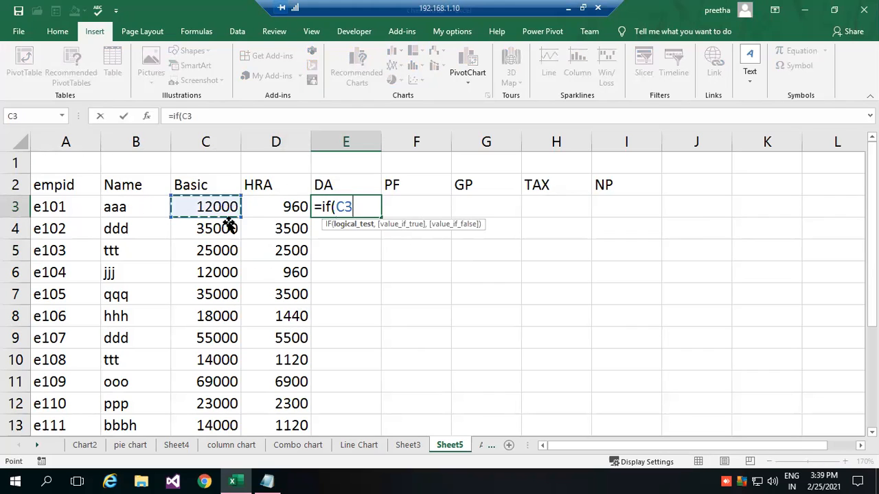
key("alt+Tab")
key("alt+Tab")
type("<2")
key("BackSpace")
type("=")
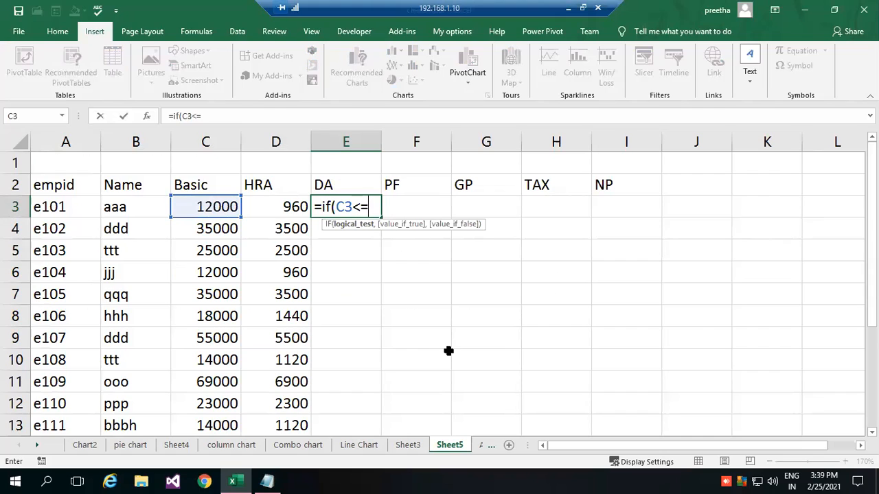
type("20000,")
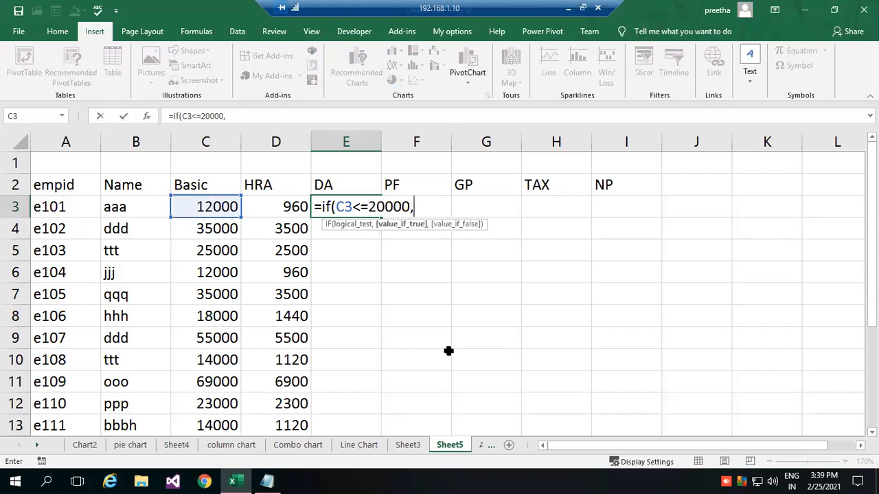
type(" c3*10/10")
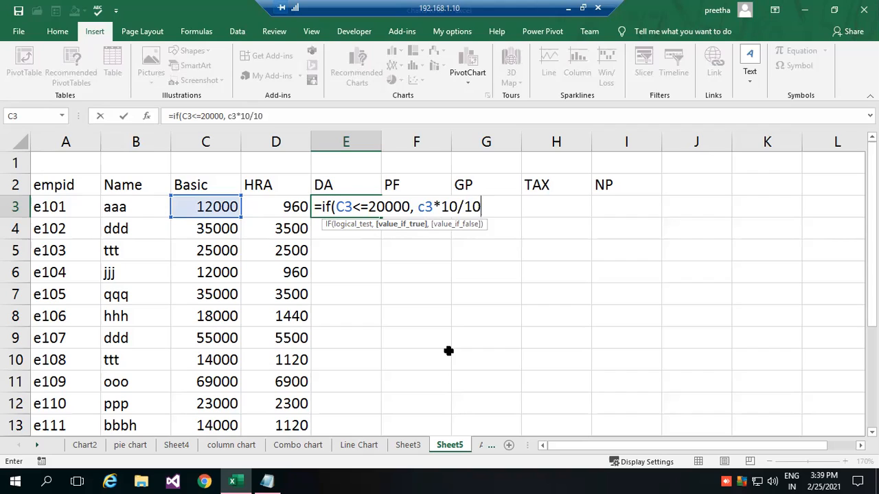
type("0, c3")
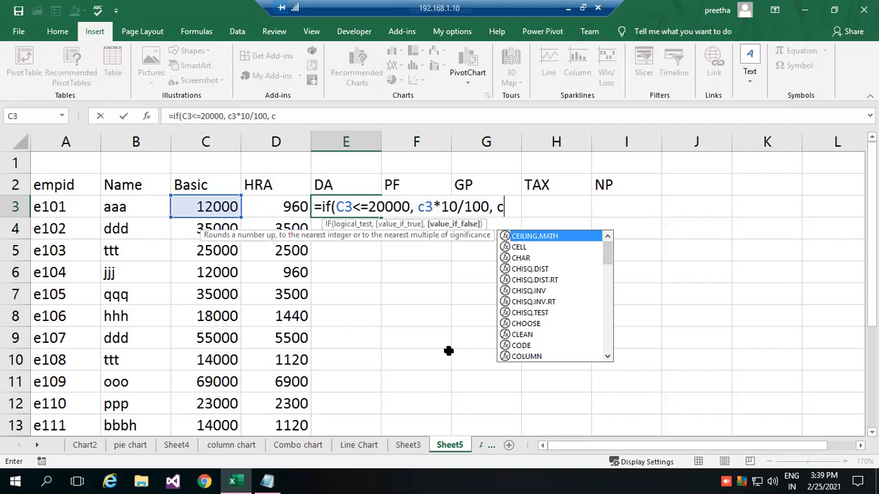
type("*12/100")
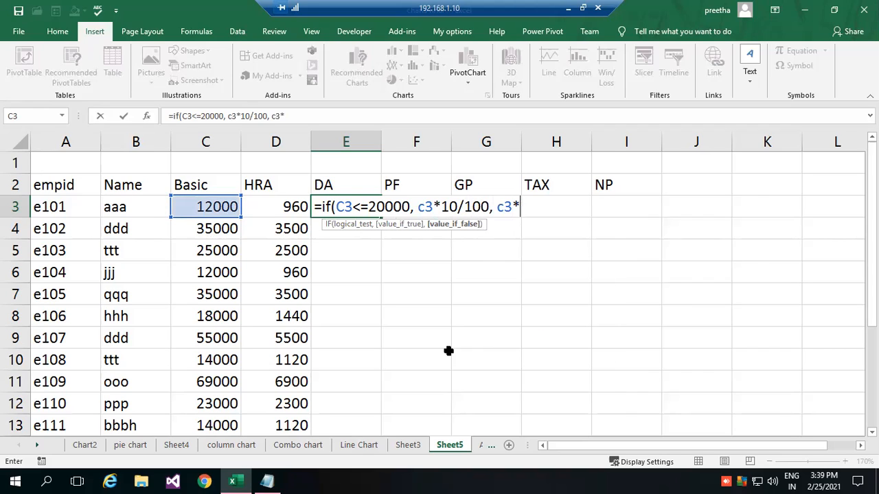
type(")")
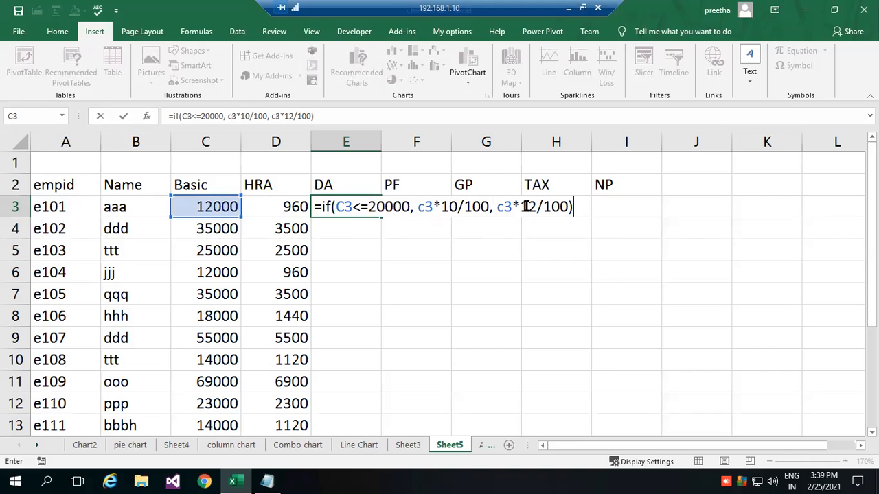
key("Return")
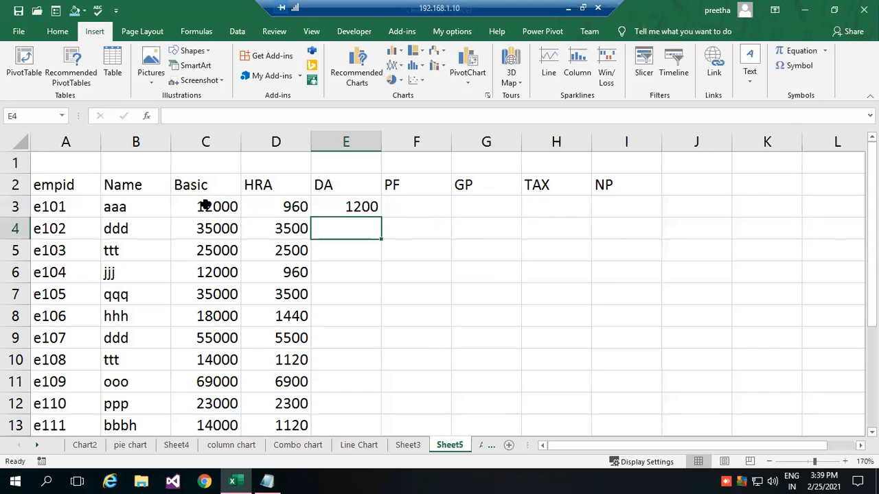
left_click(339, 204)
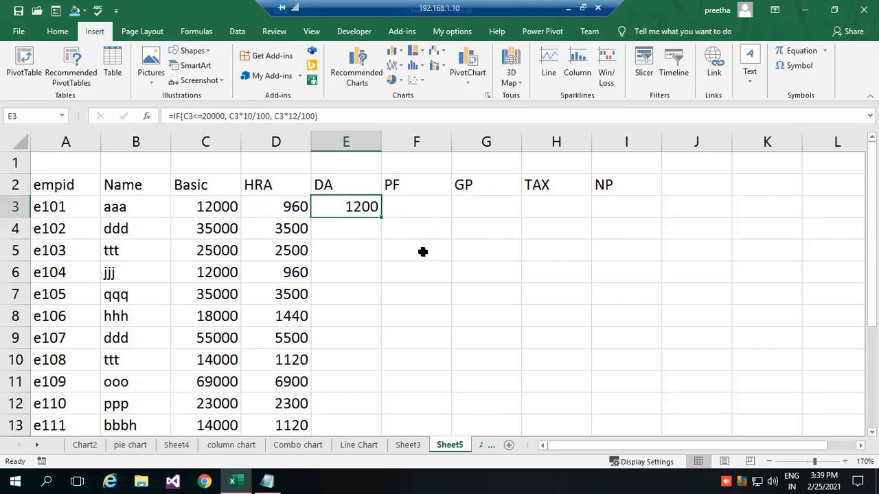
double_click(381, 218)
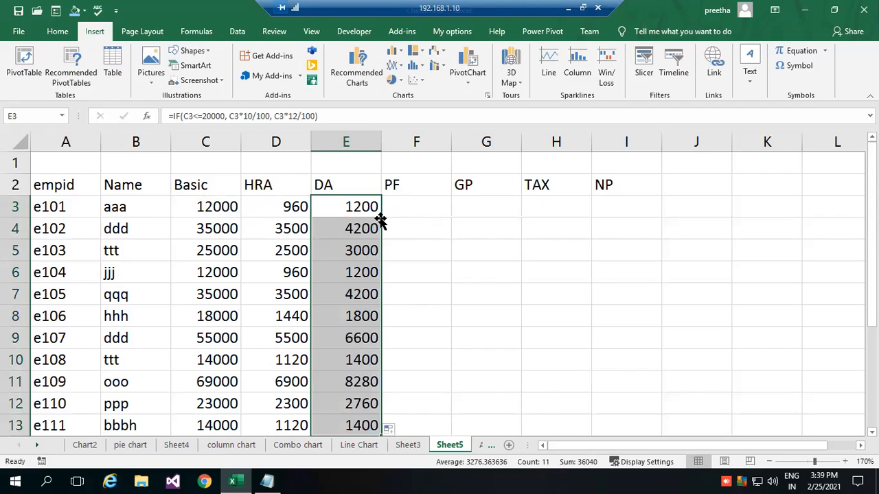
Enter the PF formula =C3*0.08 in F3 and fill it down through F13.
left_click(429, 202)
type("=")
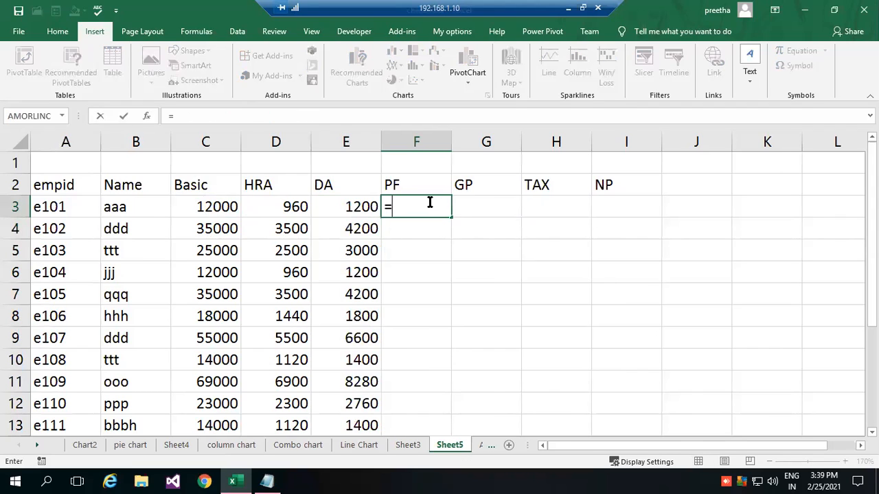
type("c3*8")
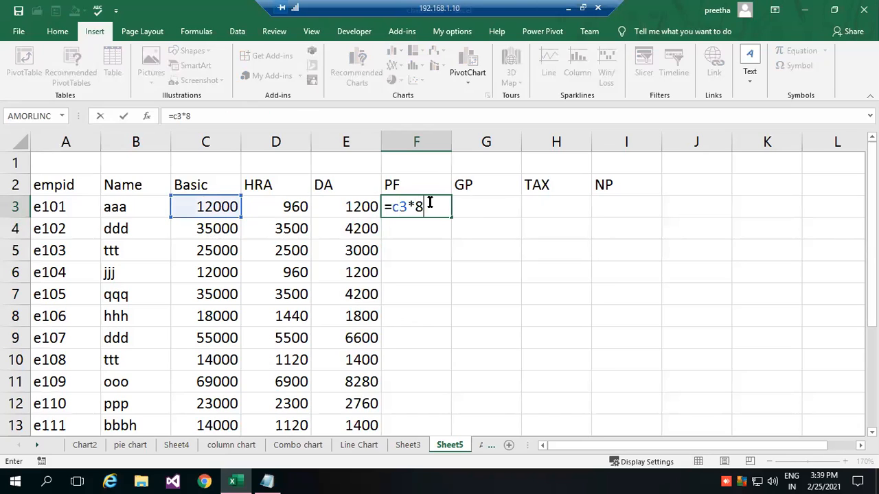
key("BackSpace")
type(".08")
key("Return")
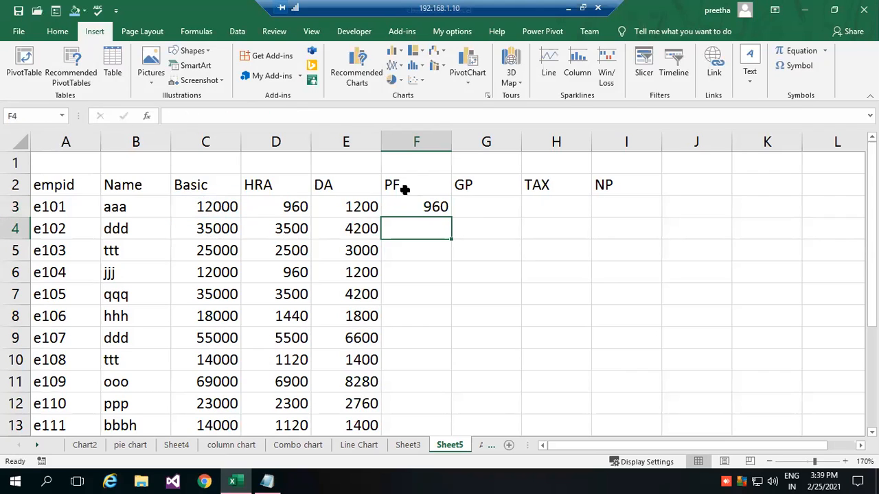
left_click(422, 208)
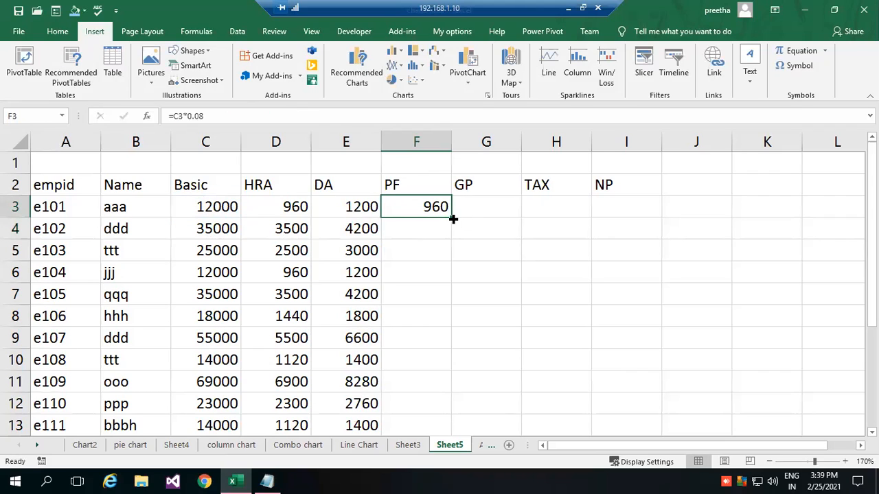
left_click_drag(452, 217, 448, 217)
double_click(448, 217)
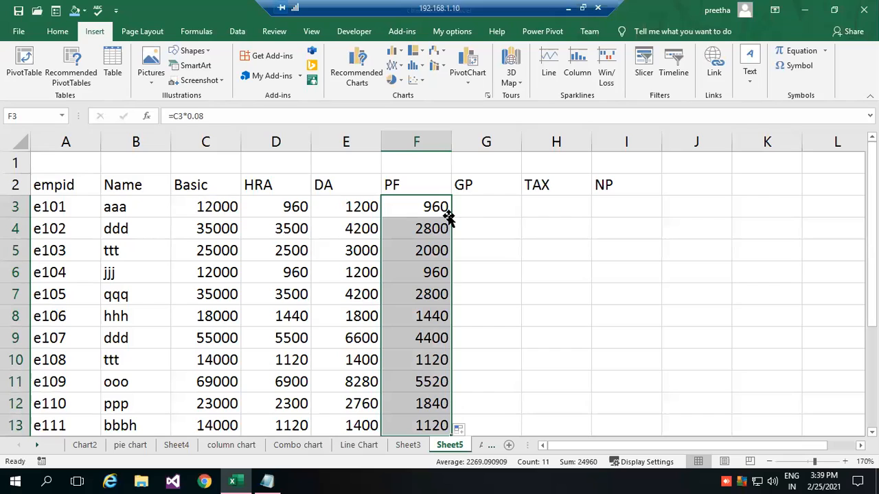
Enter the gross pay formula =C3+D3+E3 in G3 and fill it down through G13.
left_click(471, 210)
type("=")
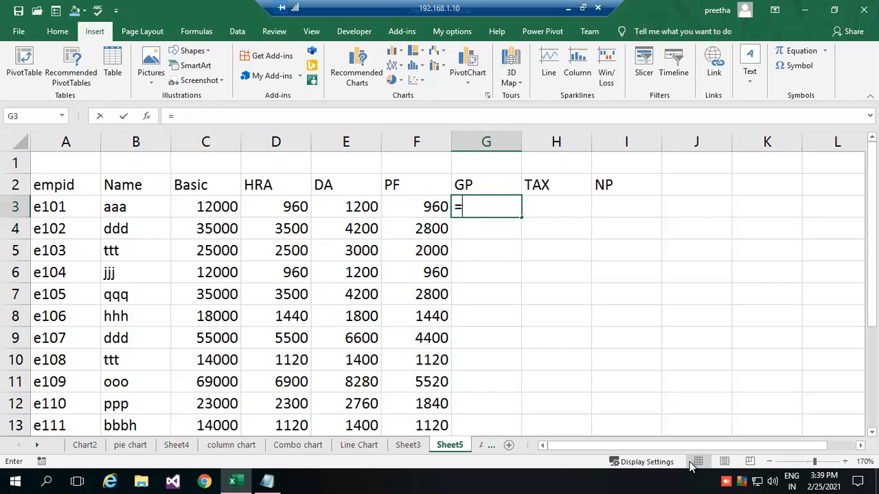
left_click(213, 208)
type("+")
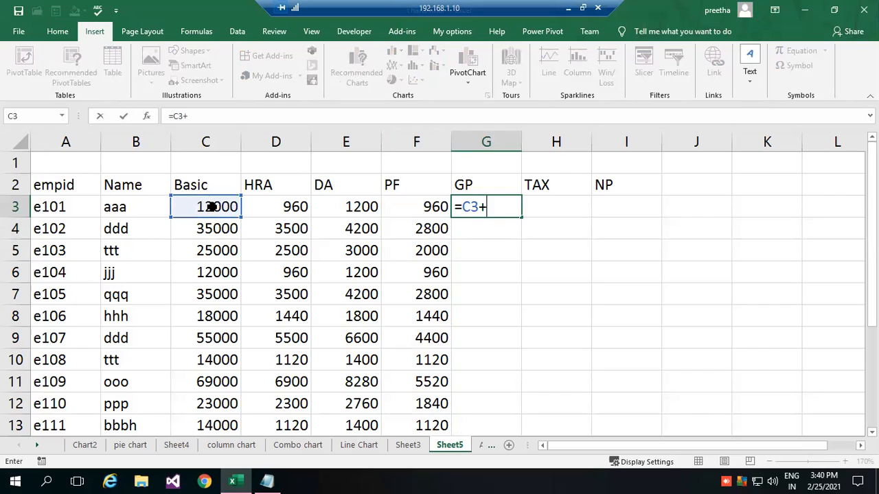
key("BackSpace")
key("BackSpace")
key("BackSpace")
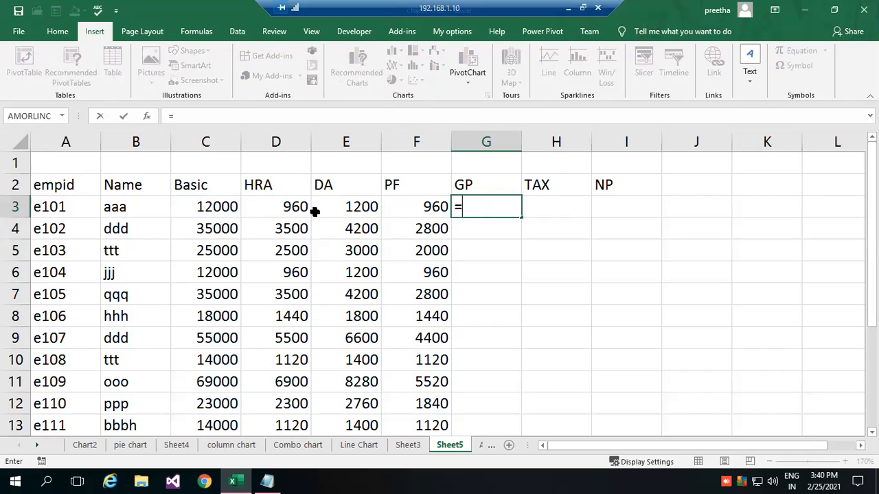
left_click(208, 203)
type("+")
left_click(287, 210)
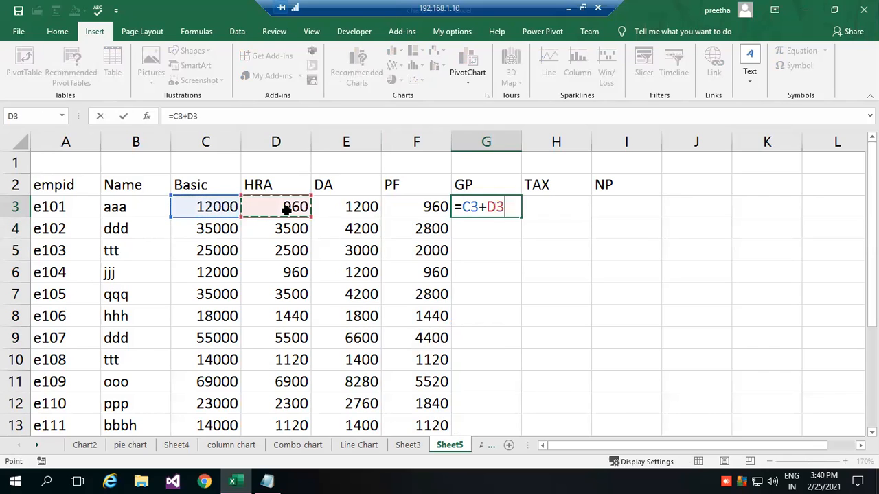
type("+")
left_click(353, 207)
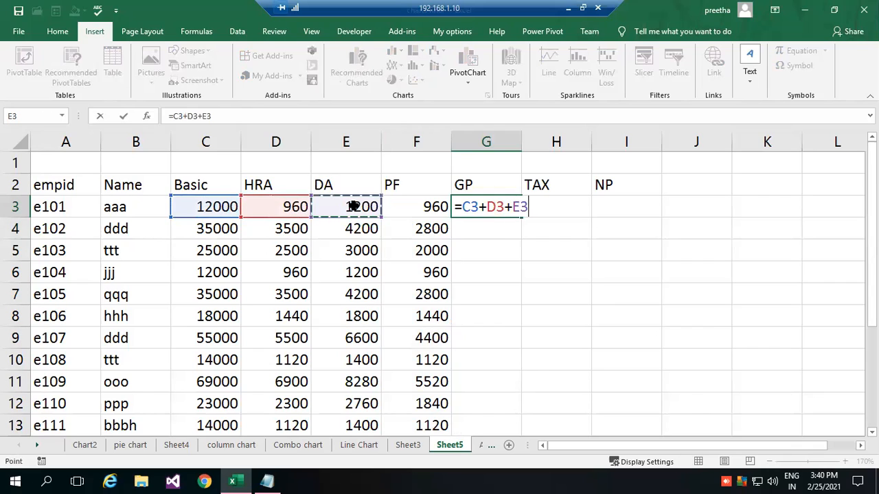
key("Return")
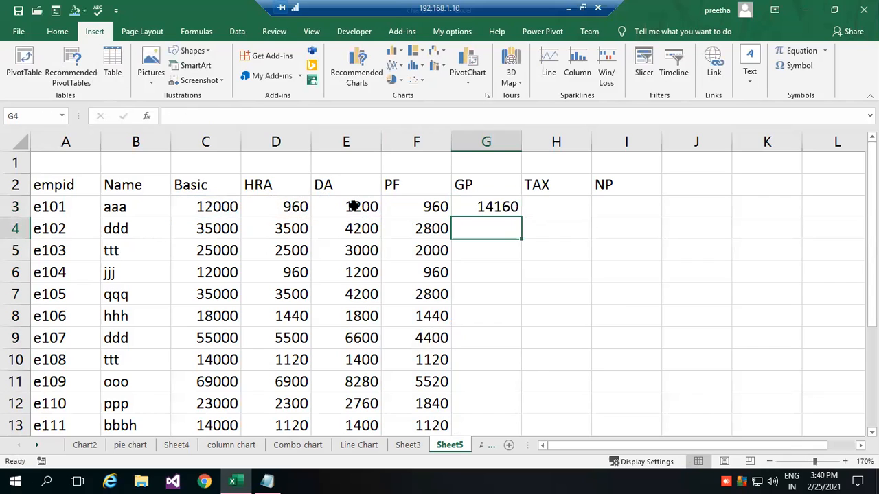
left_click(515, 209)
double_click(520, 217)
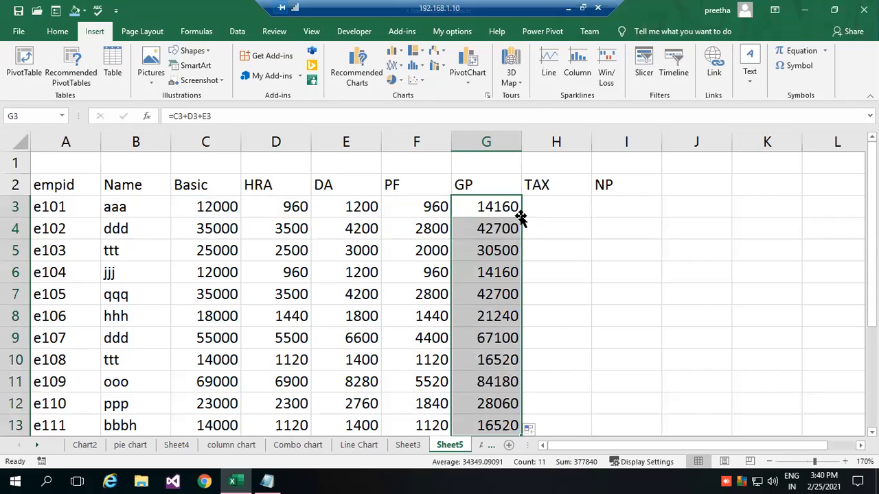
Review the tax rule in the assignment notes in Notepad and return to the workbook.
left_click(556, 202)
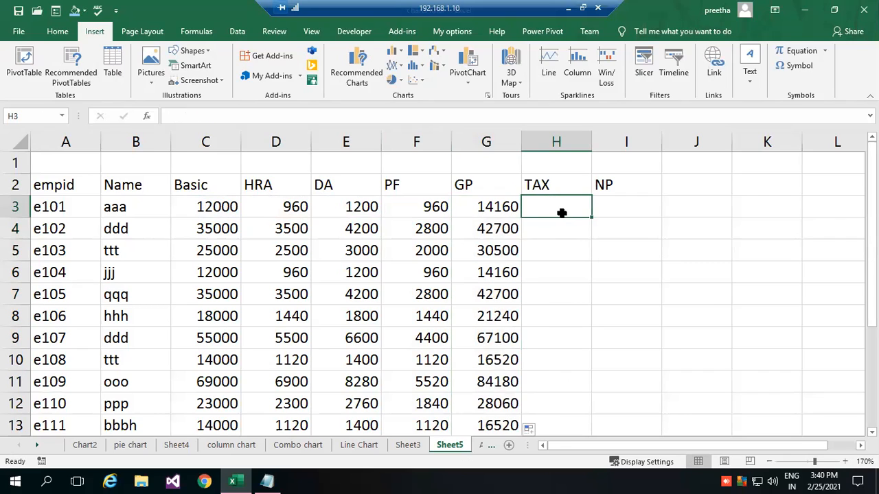
left_click(268, 481)
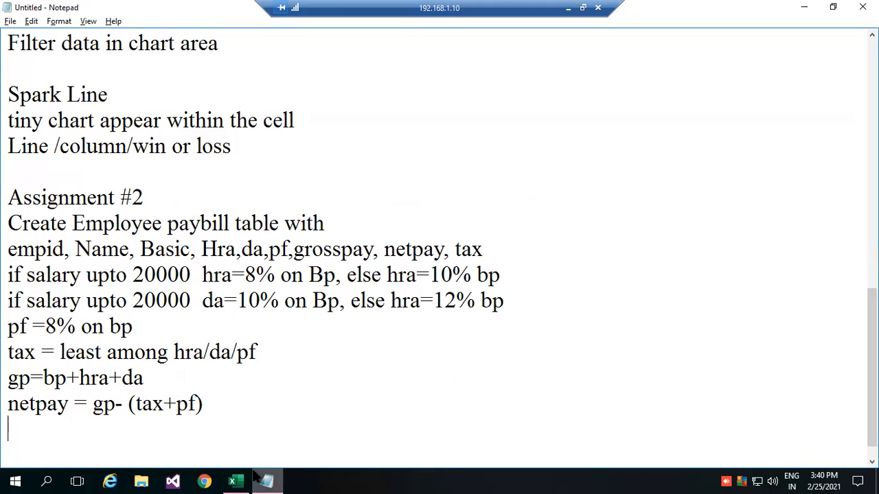
left_click(235, 482)
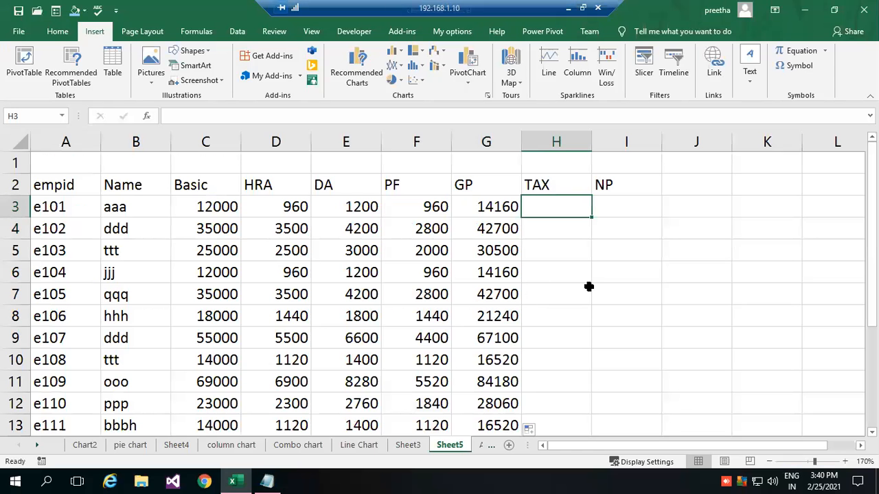
Enter the tax formula =IF(AND(D3<E3,D3<F3),D3, IF(AND(E3<D3,E3<F3),E3,F3)) in H3 to pick the least of HRA, DA and PF.
type("=if")
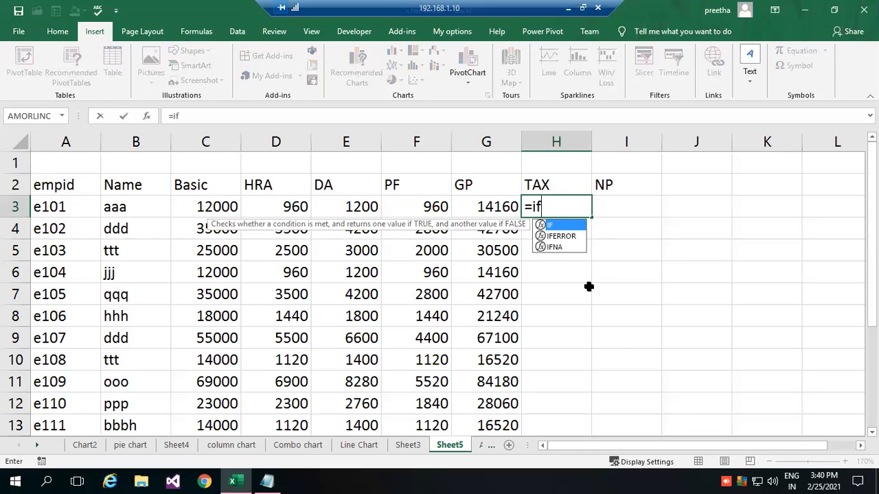
type("(")
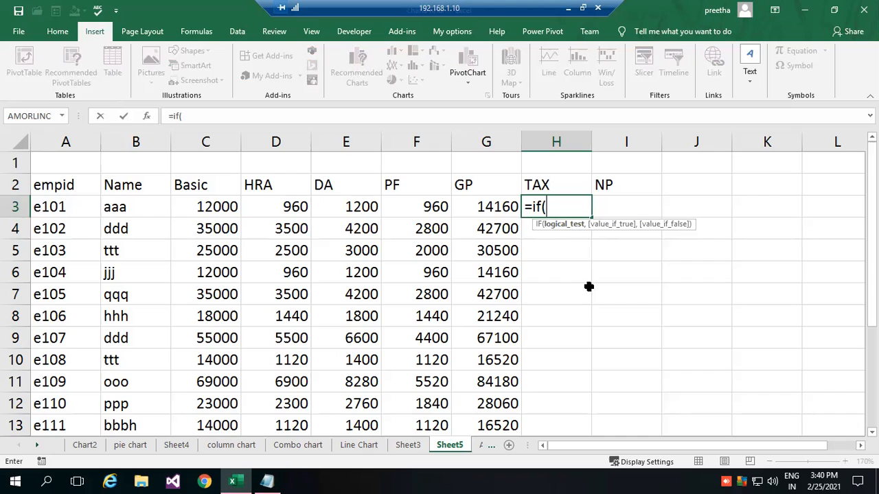
type("and(")
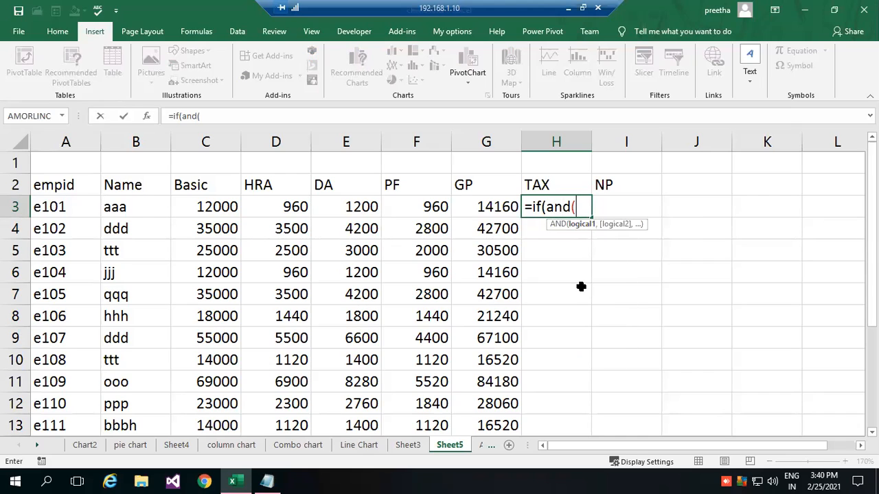
left_click(275, 210)
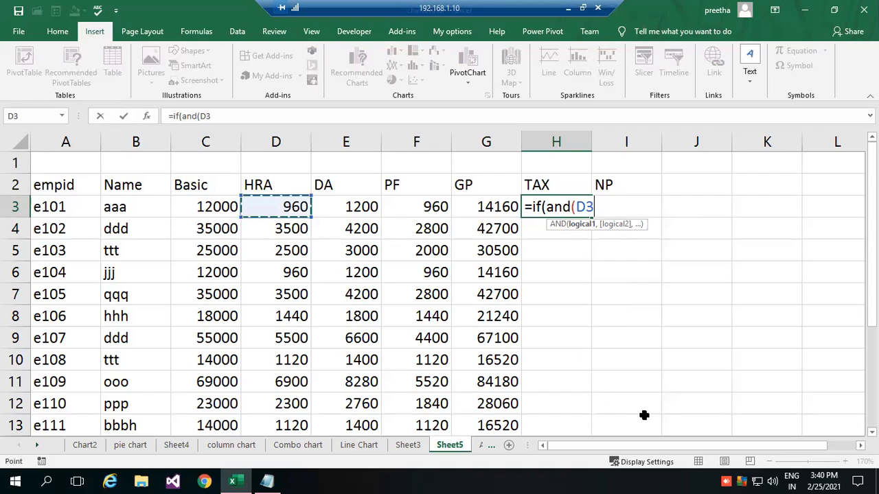
type("<")
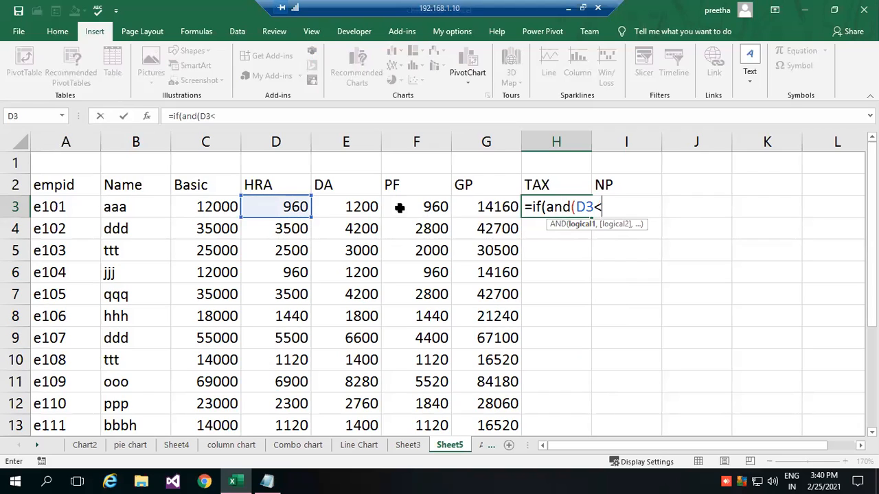
left_click(370, 204)
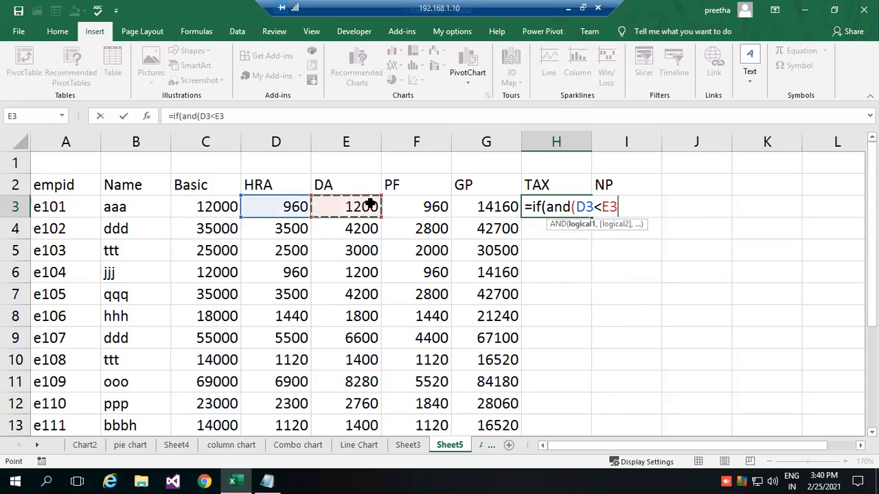
type(",")
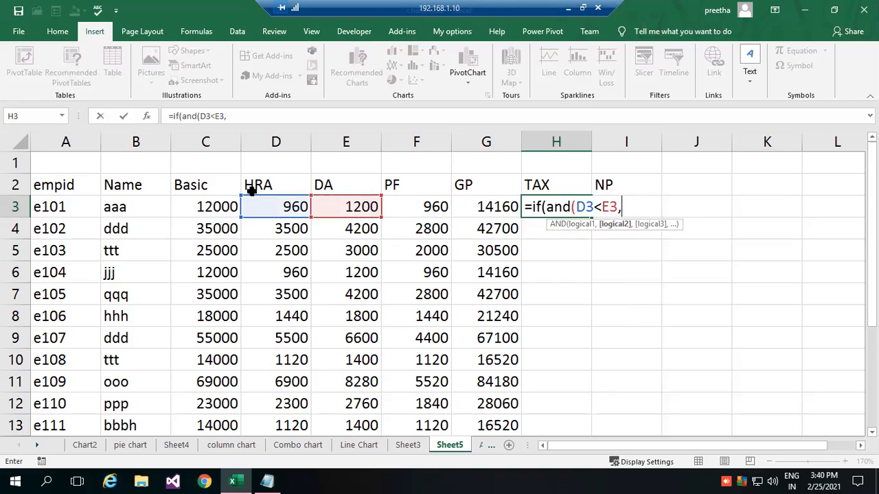
left_click(285, 206)
type("<")
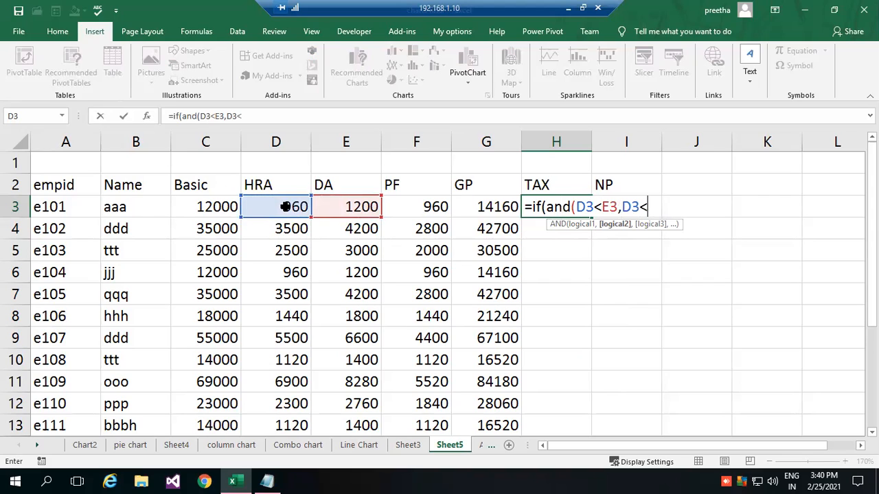
left_click(436, 211)
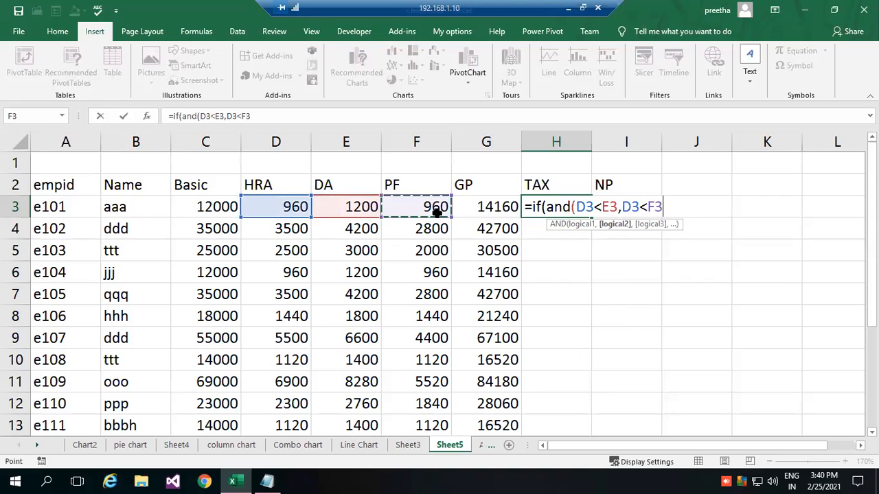
type(")")
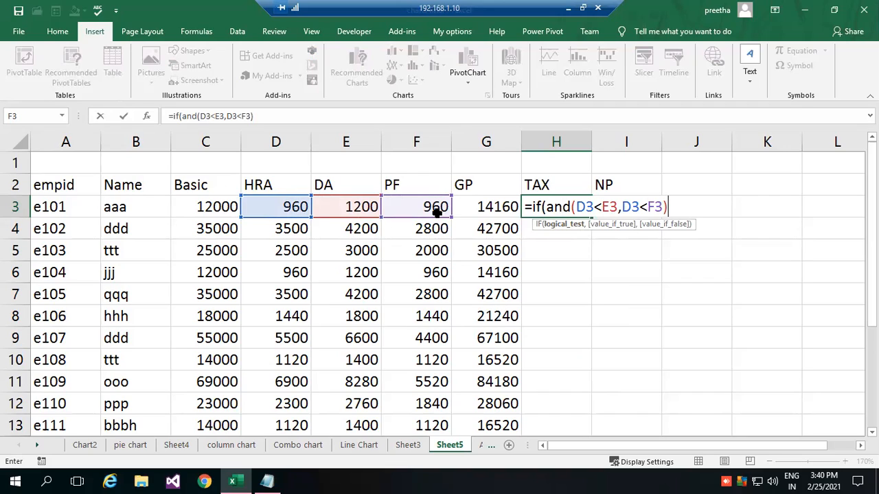
type(",")
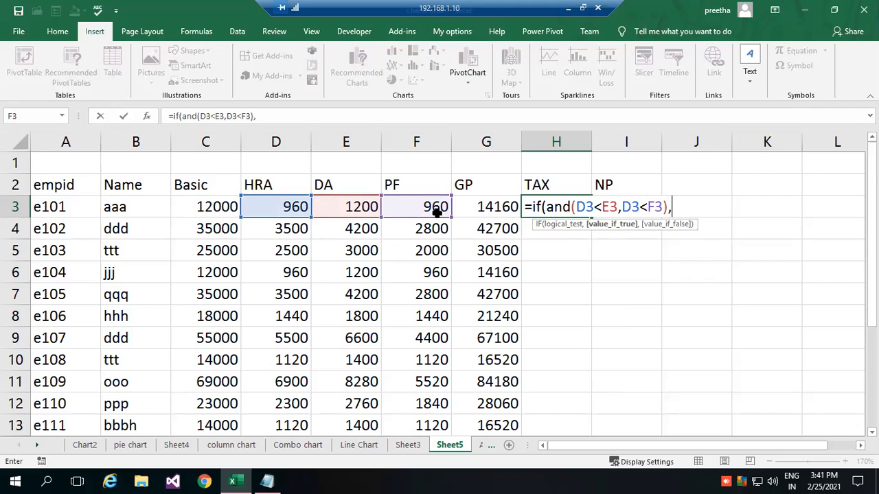
type("d")
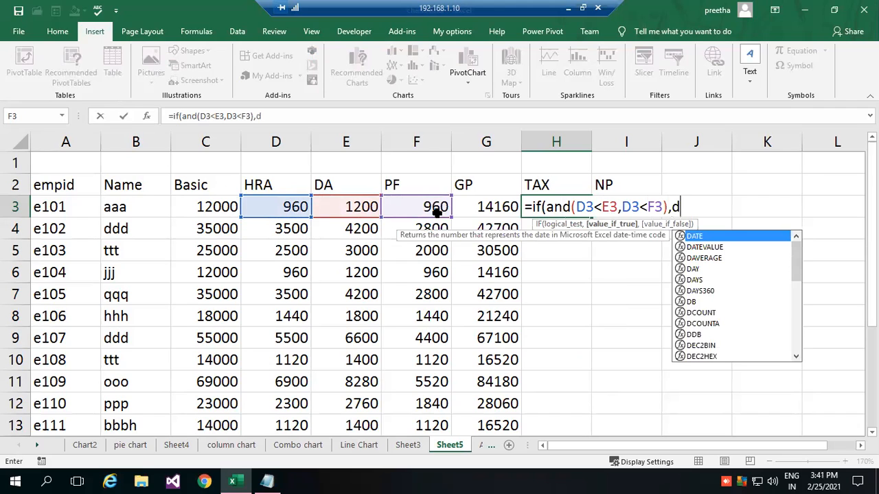
type("3, ")
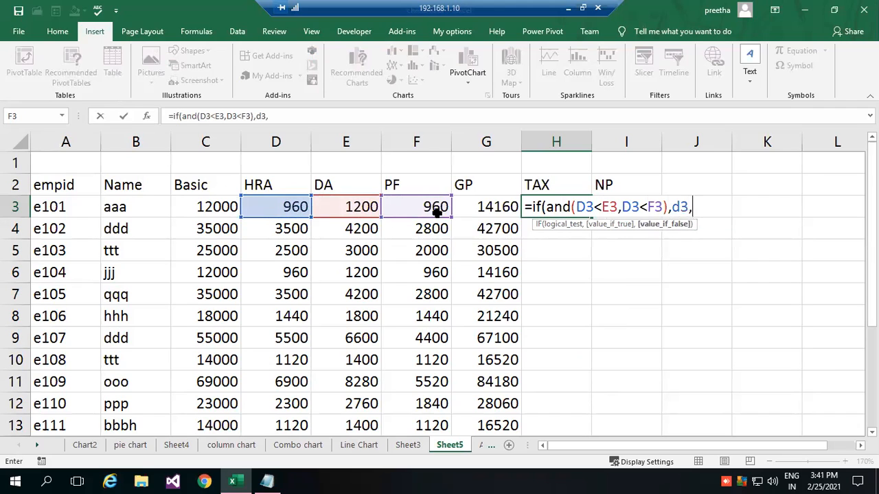
type("if")
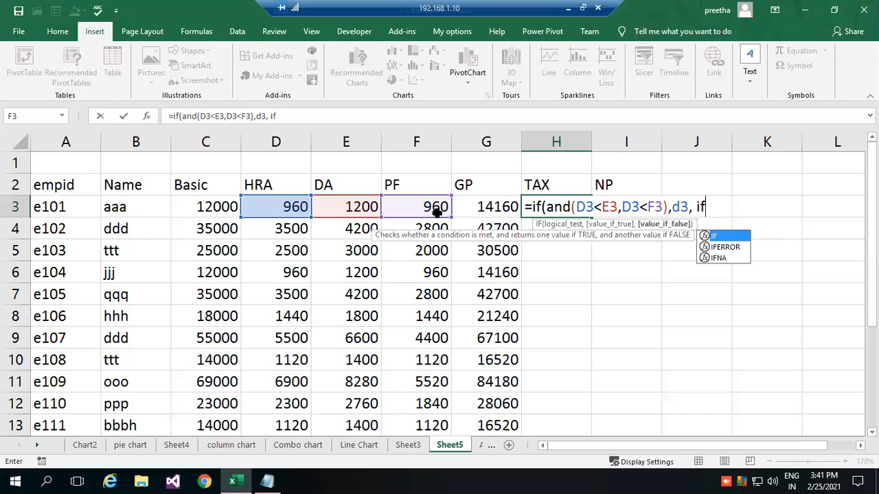
type("(")
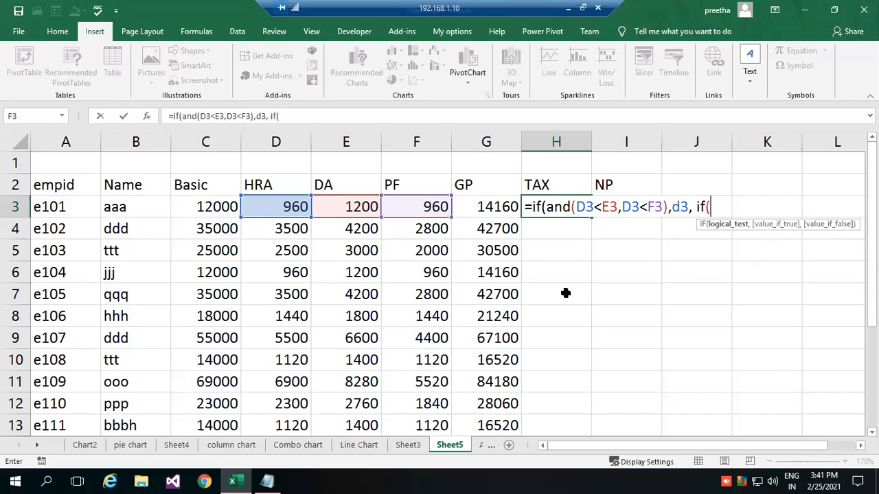
left_click(346, 207)
type("<")
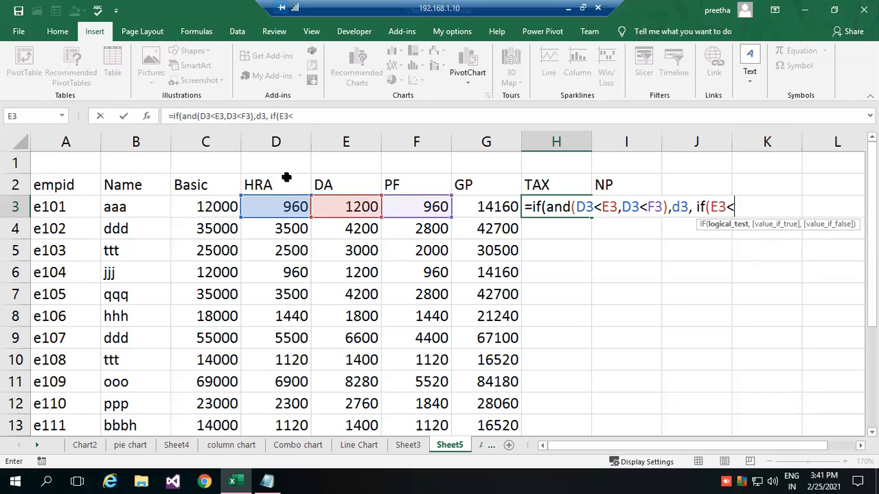
key("BackSpace")
key("BackSpace")
key("BackSpace")
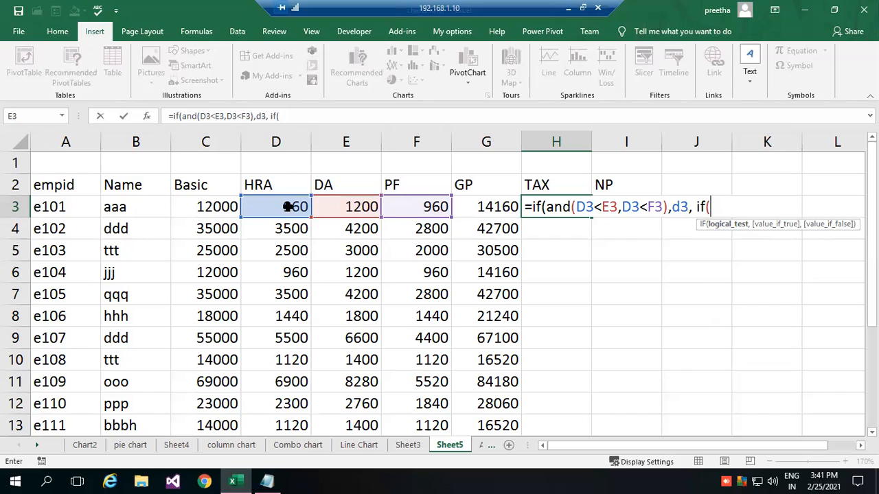
type("and")
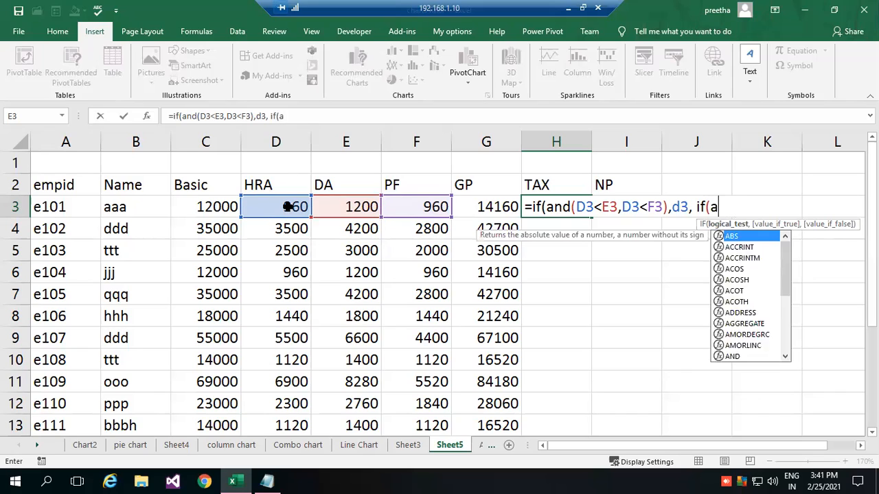
type("(")
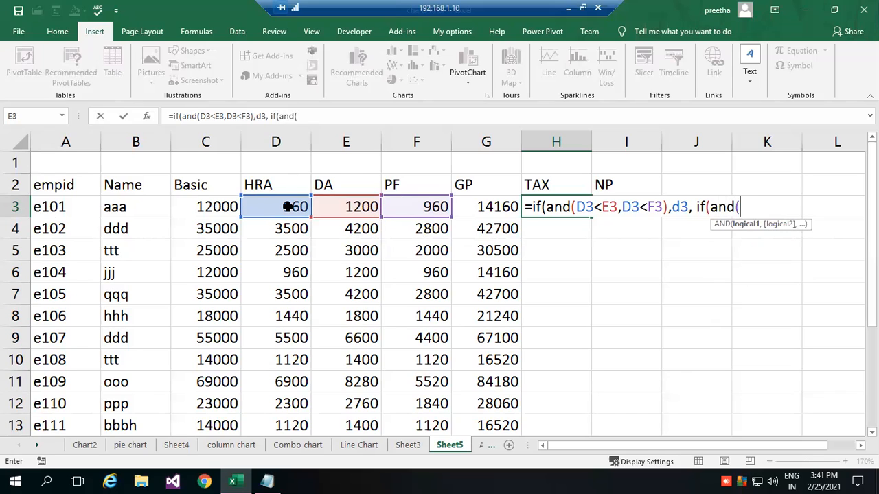
left_click(338, 207)
type("<")
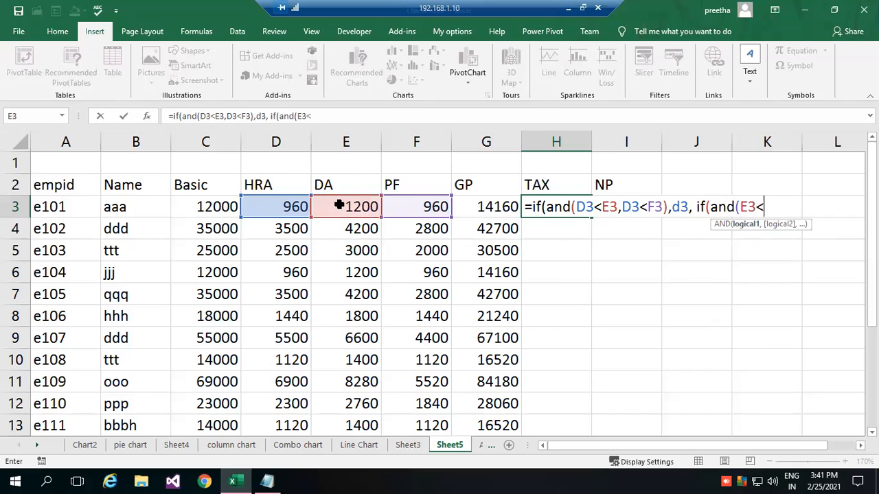
left_click(287, 200)
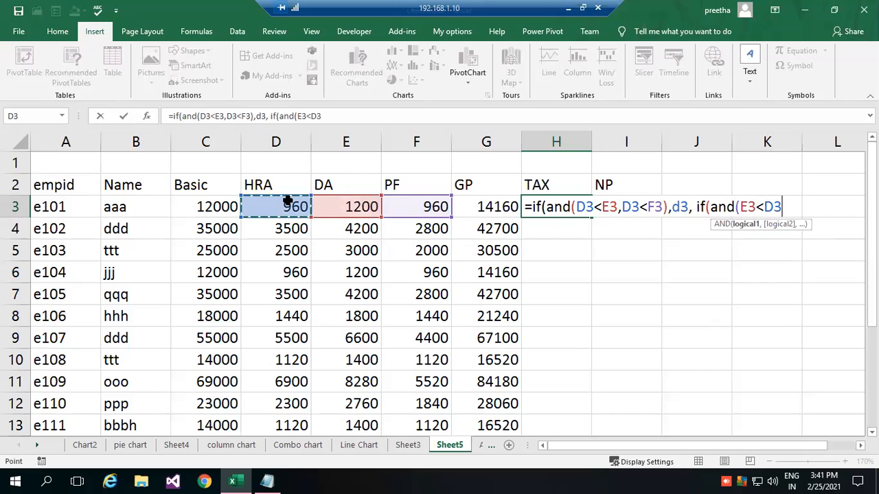
type(",")
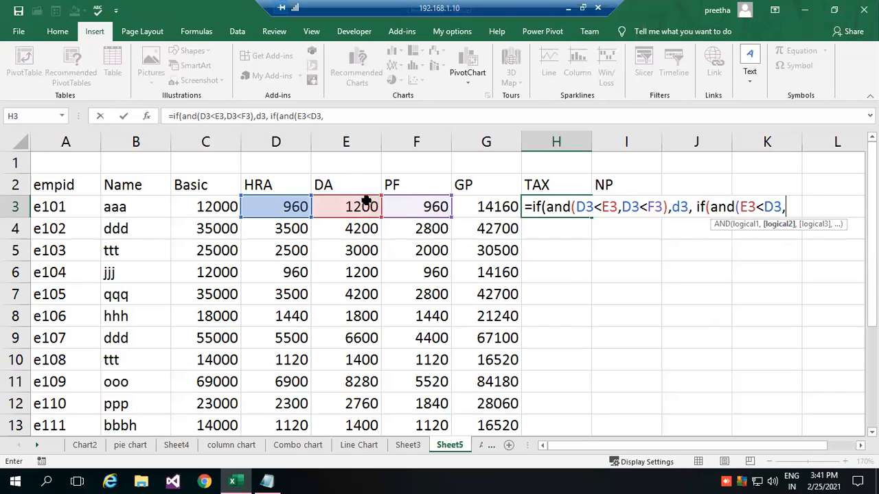
left_click(364, 199)
type("<")
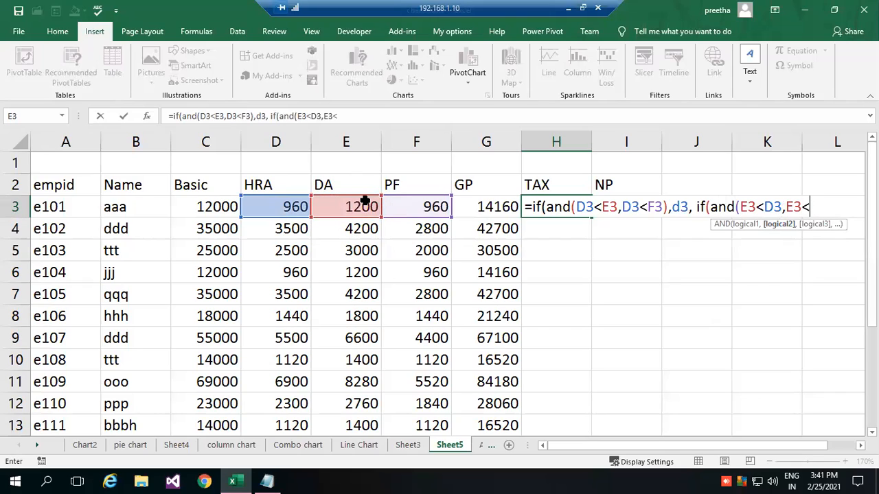
left_click(424, 202)
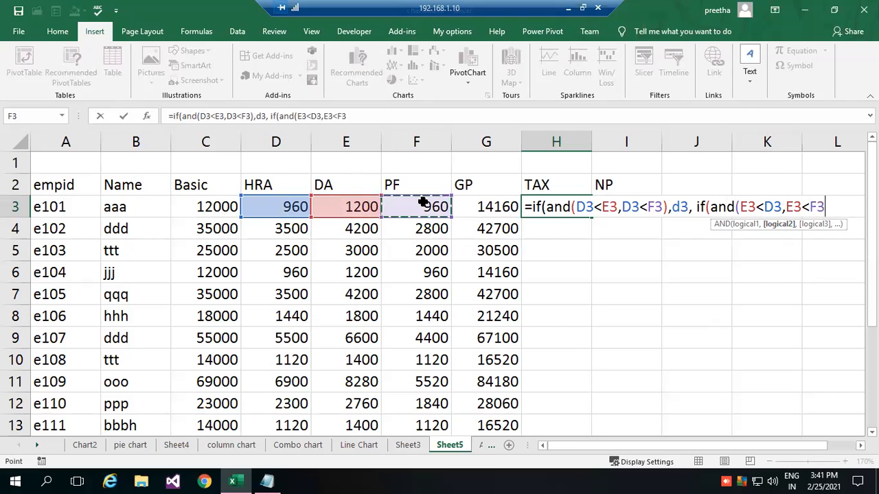
type("),")
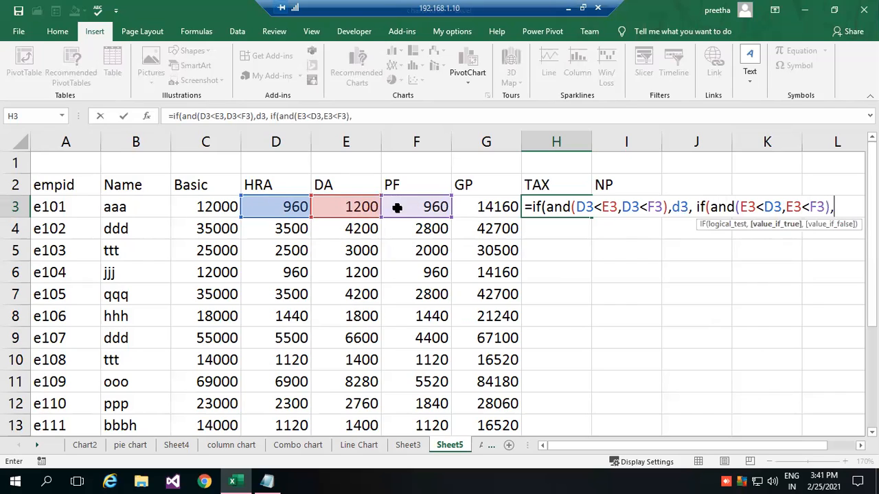
left_click(354, 209)
type(",")
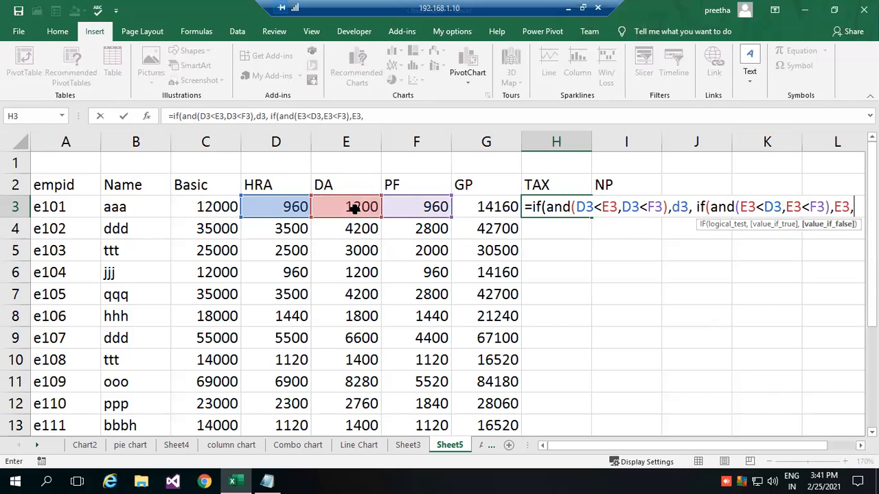
type("f3")
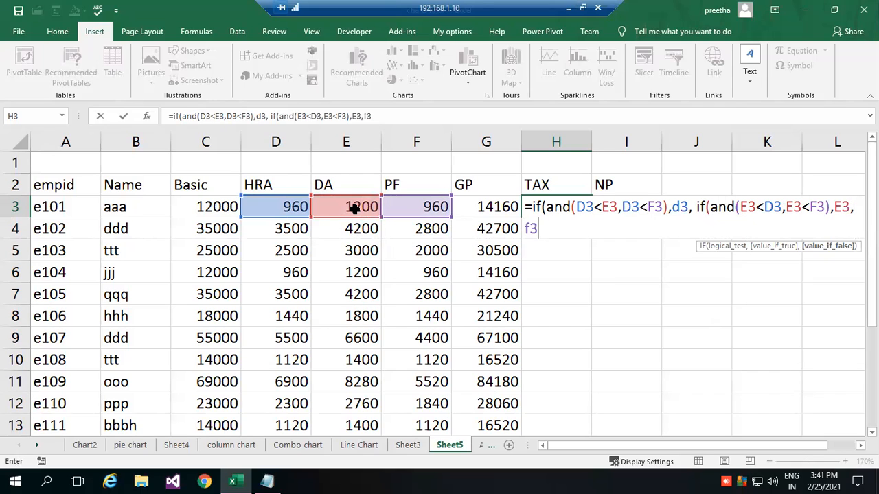
type(")")
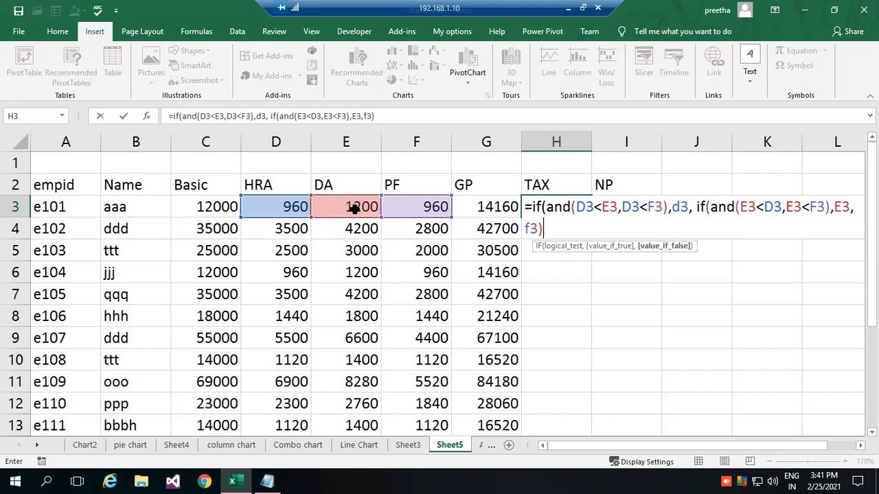
type(")")
key("Return")
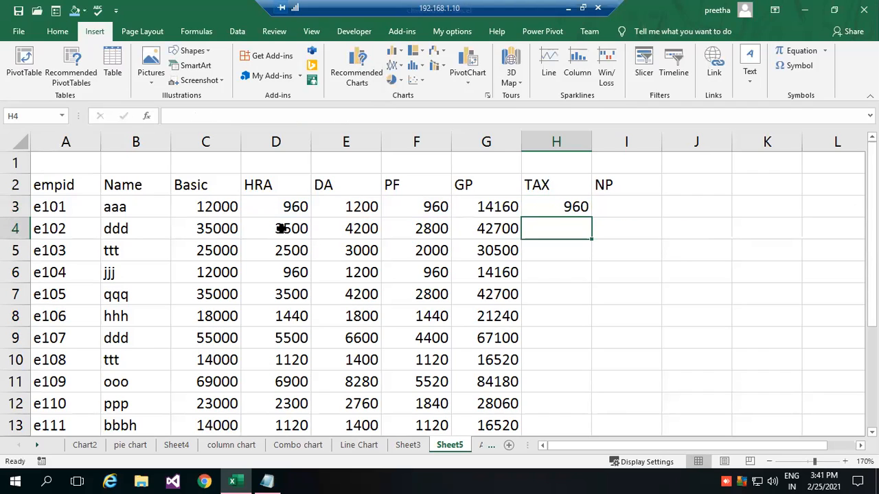
Fill the tax formula down column H through H13 and check the copied formula in H7.
left_click_drag(294, 206, 410, 203)
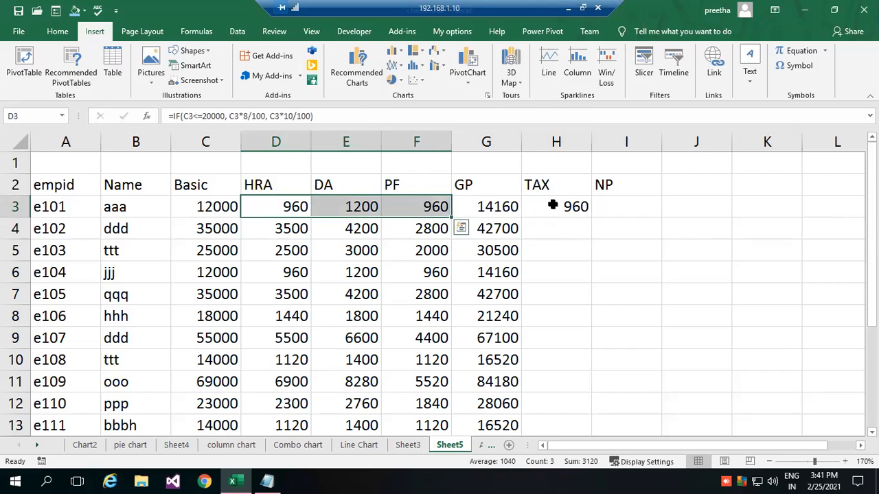
left_click(564, 207)
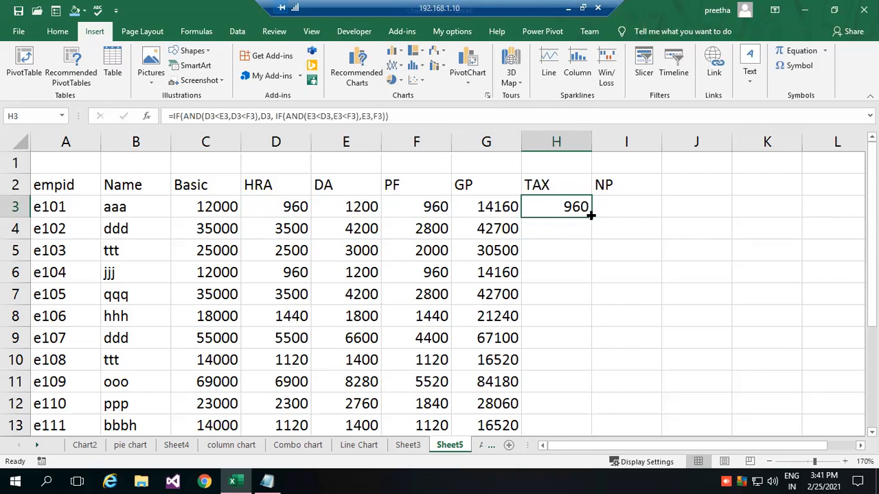
double_click(591, 217)
left_click(553, 291)
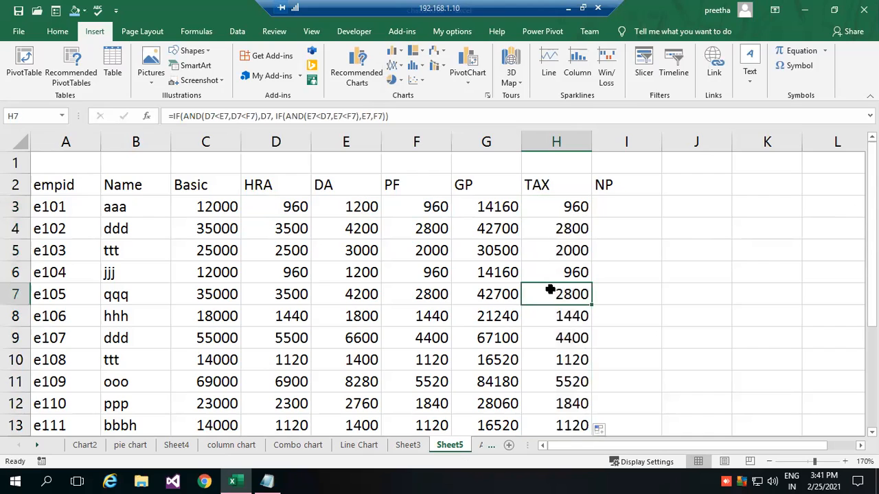
Examine the nested IF tax formulas in H7 and H3.
double_click(555, 292)
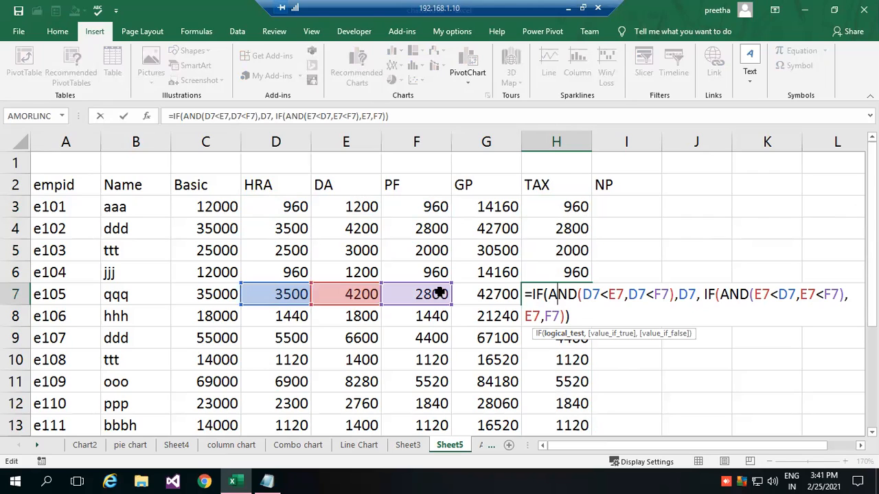
key("Return")
left_click(561, 206)
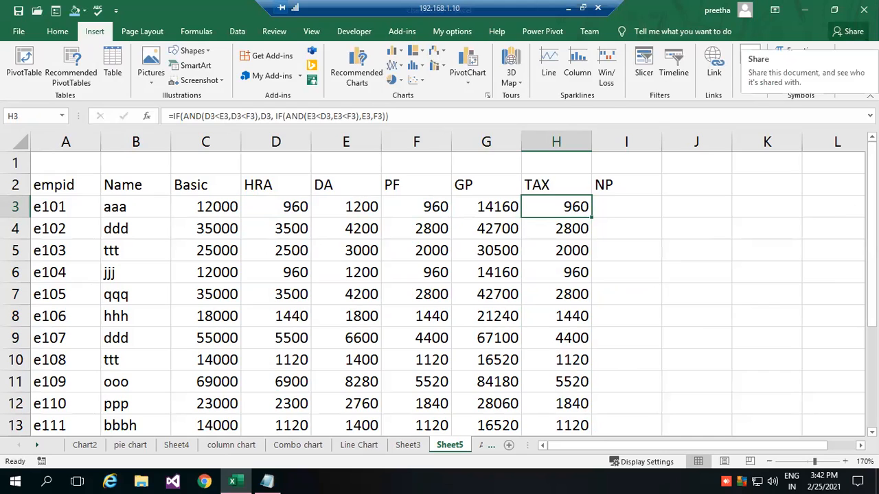
left_click(616, 311)
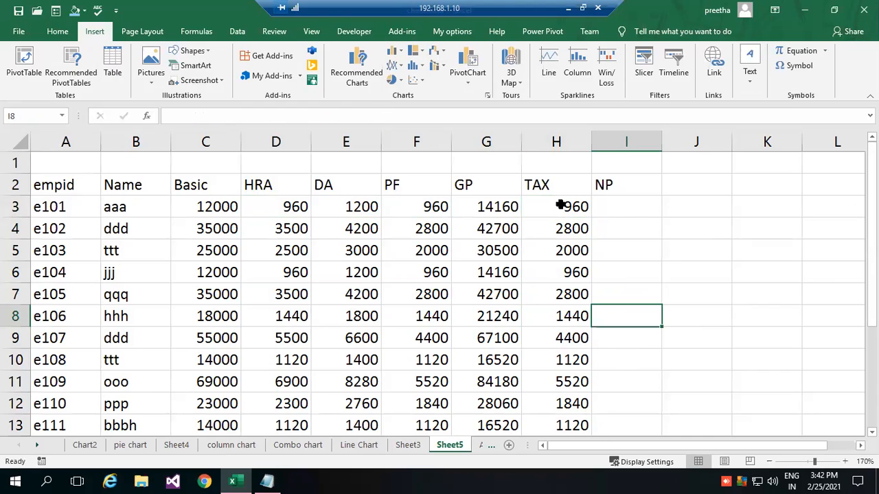
double_click(560, 206)
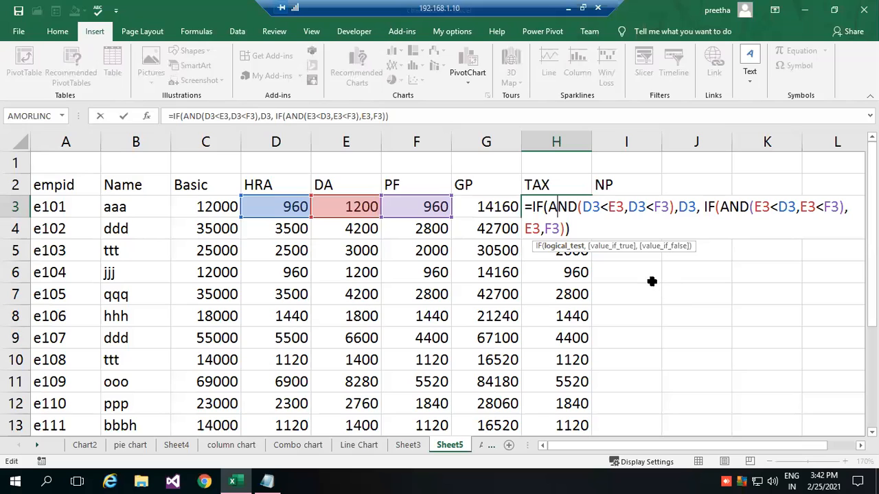
left_click(681, 335)
Replace the tax formula in H3 with =MIN(D3:F3).
left_click(560, 205)
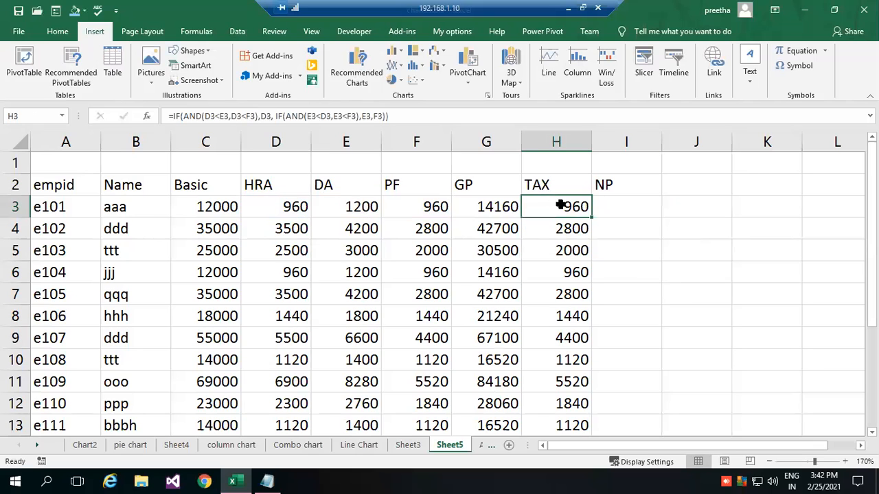
type("=min")
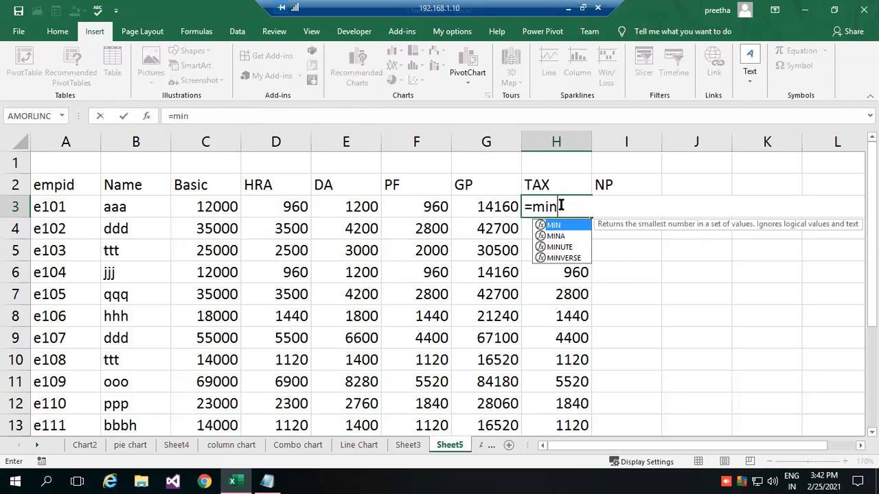
type("(")
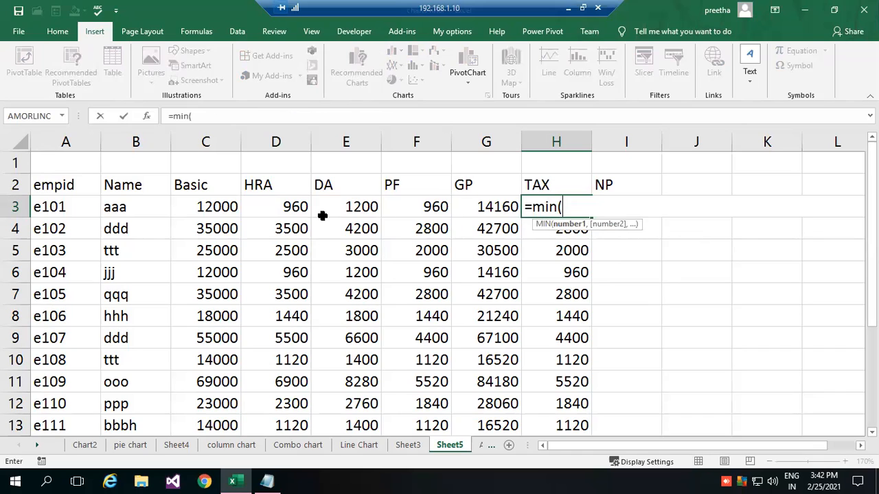
left_click_drag(281, 209, 396, 206)
type(")")
key("Return")
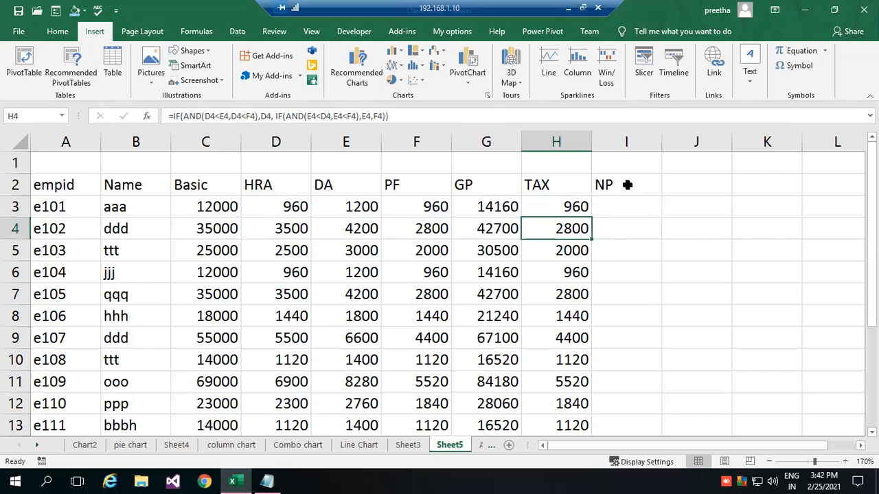
Fill the MIN tax formula down column H through H13 and inspect the copied formula in H7.
left_click(577, 206)
double_click(590, 217)
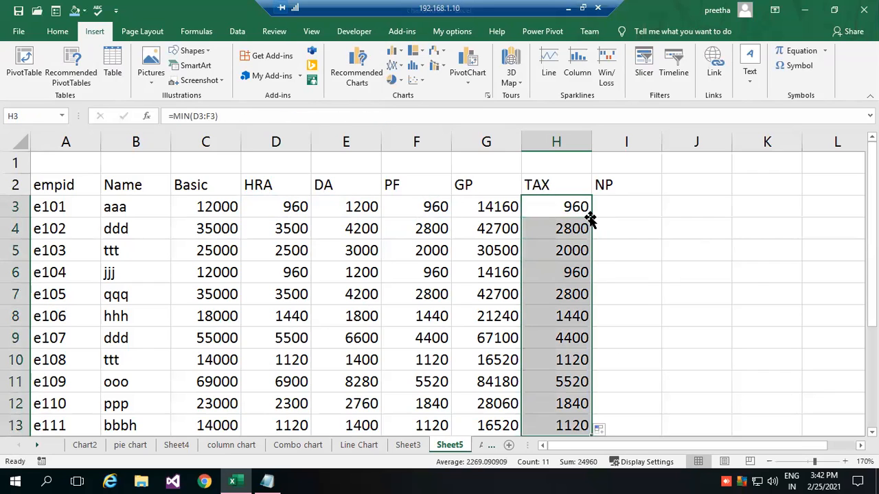
left_click(610, 267)
left_click(571, 298)
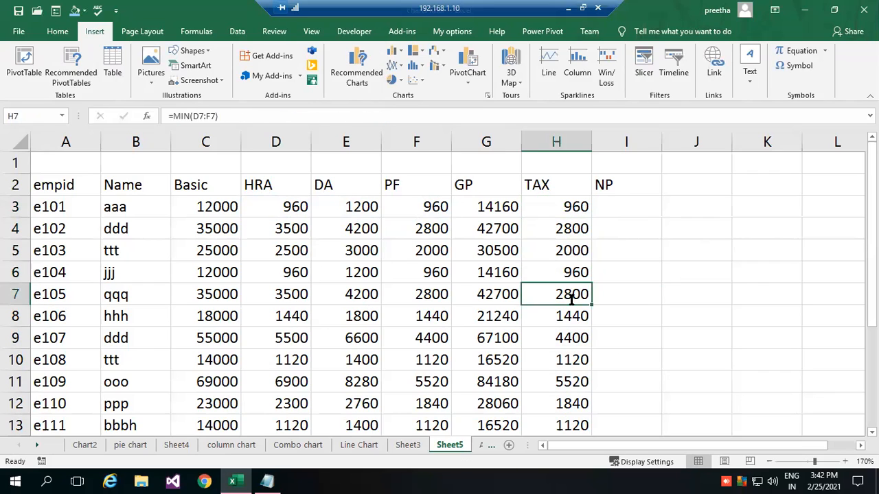
double_click(571, 298)
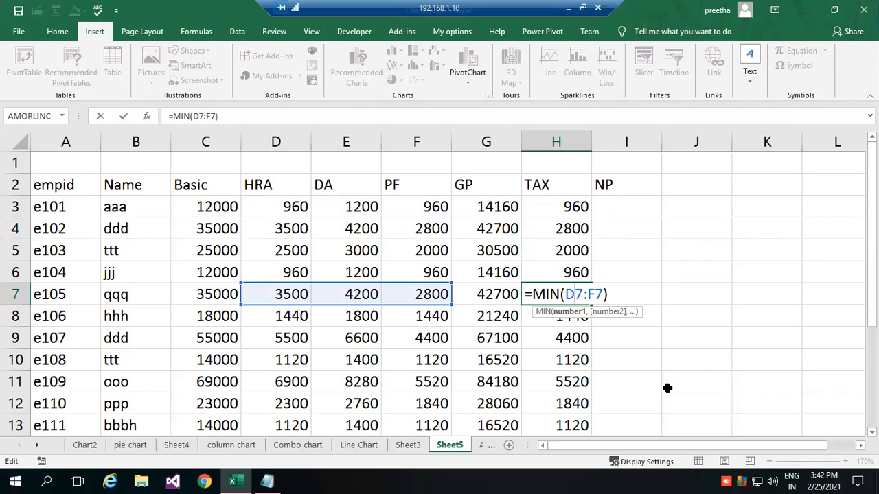
key("Return")
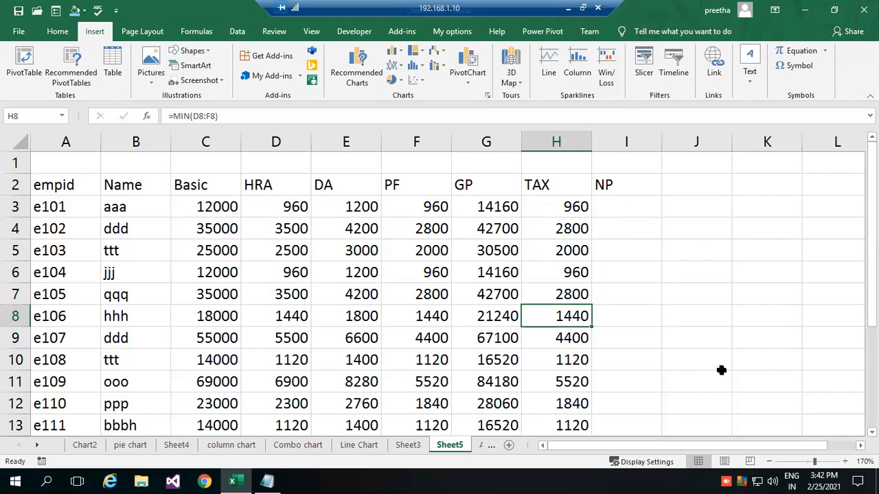
left_click(58, 31)
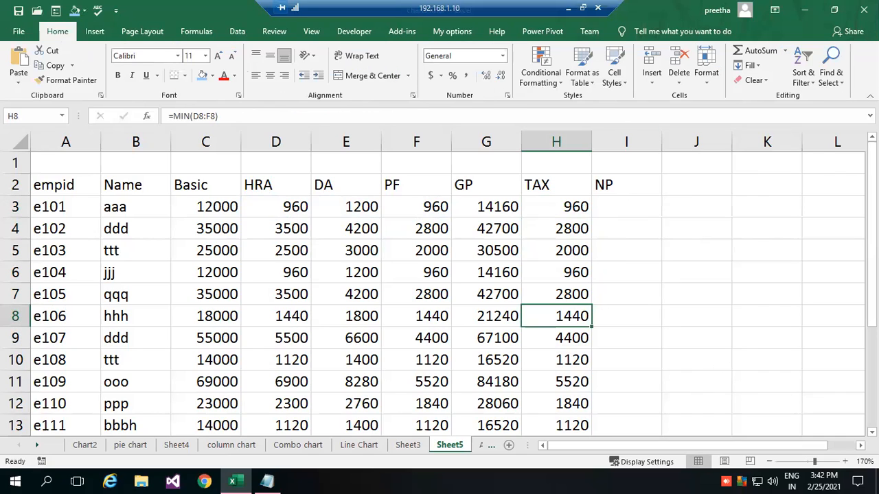
left_click(784, 50)
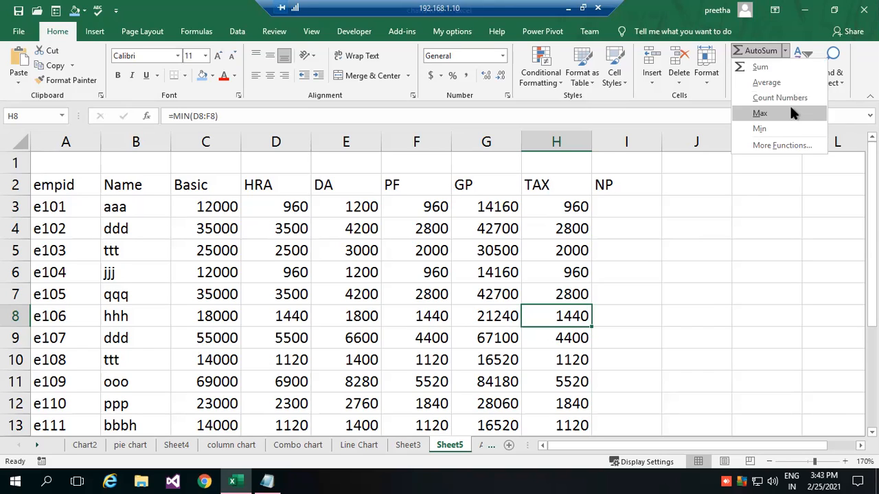
left_click(644, 188)
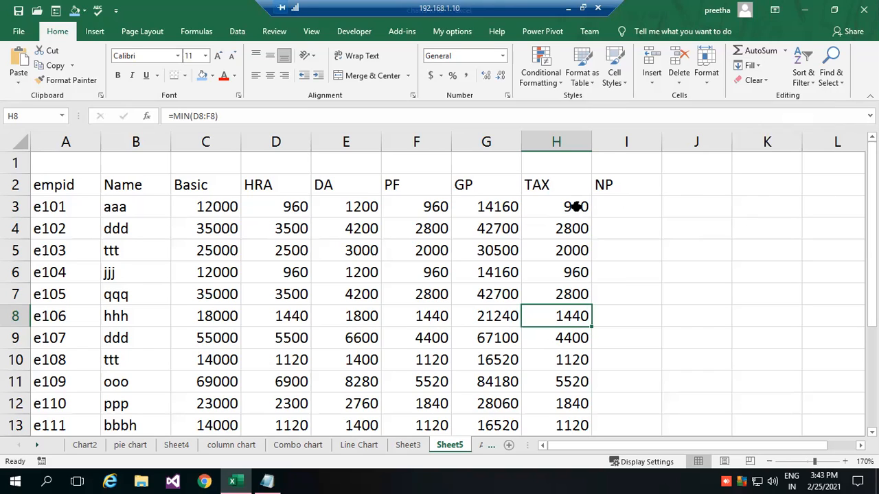
Review the MIN formula in H3.
left_click(565, 207)
double_click(574, 206)
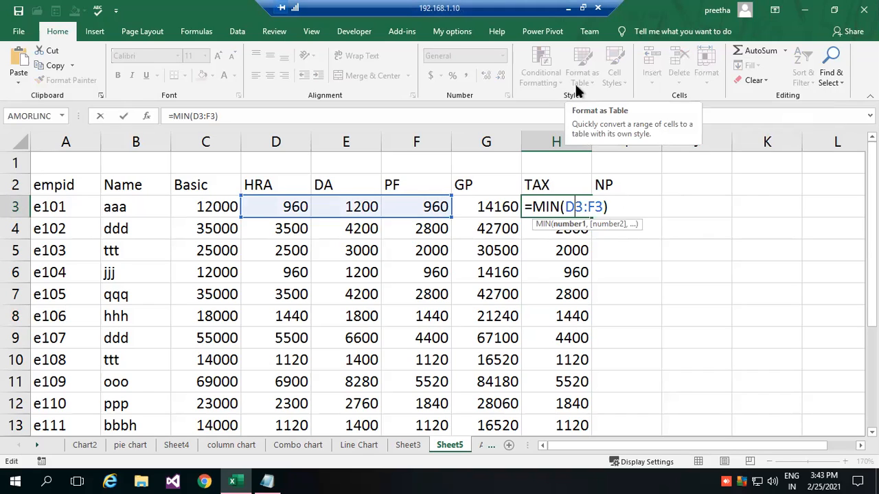
key("Return")
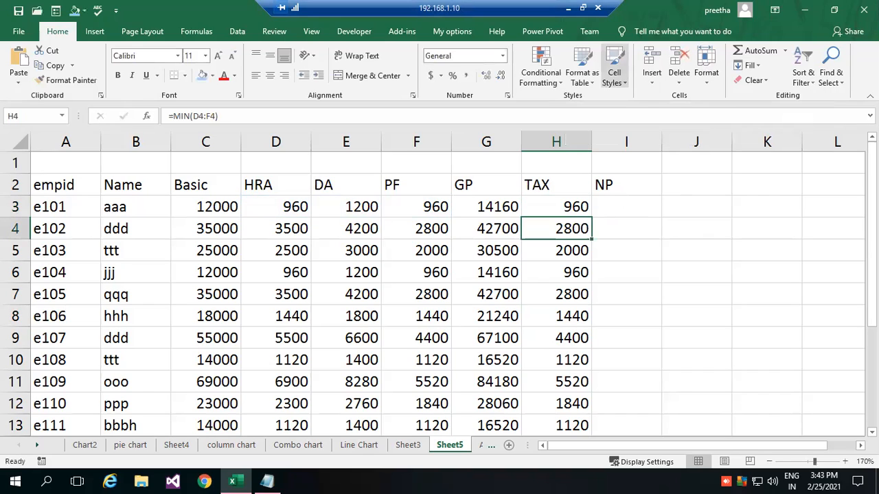
double_click(556, 207)
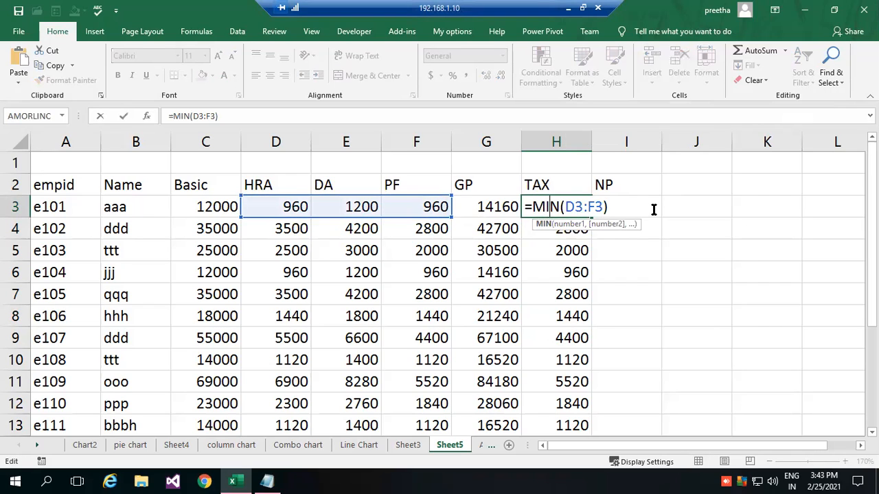
key("Return")
Enter the net pay formula =G3-H3 in I3 and fill it down through I13.
left_click(630, 206)
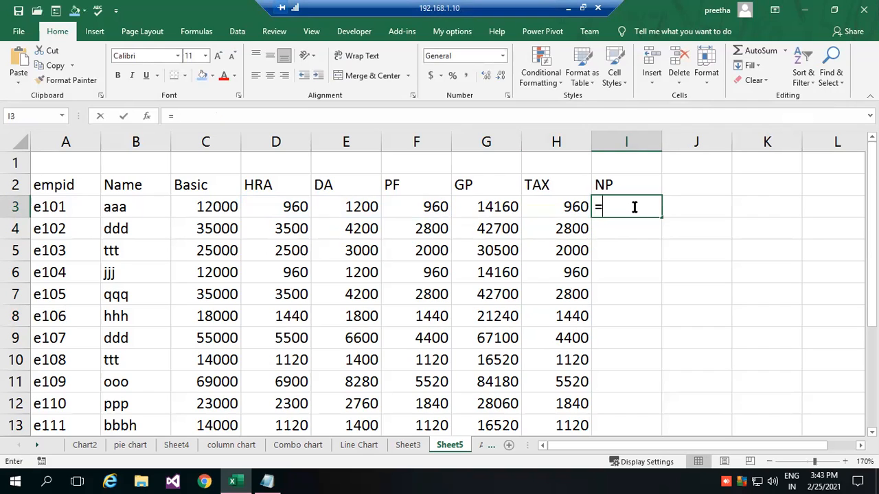
type("=")
left_click(495, 206)
type("-")
left_click(567, 206)
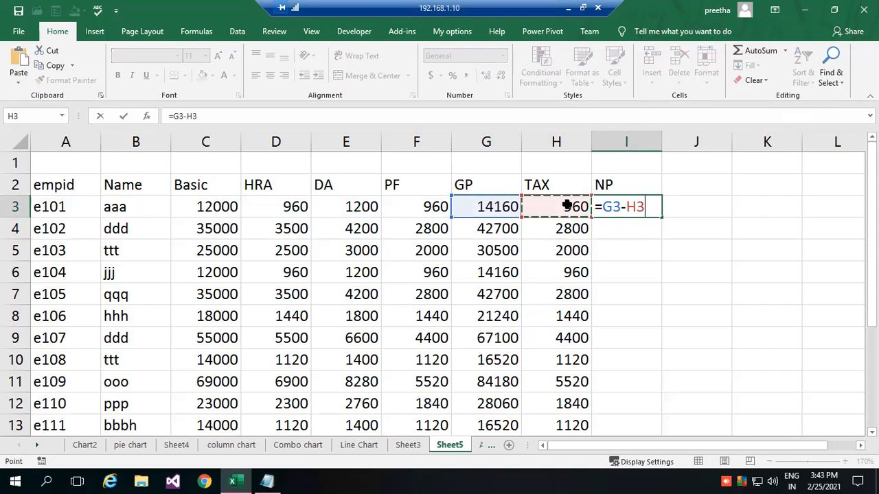
key("Return")
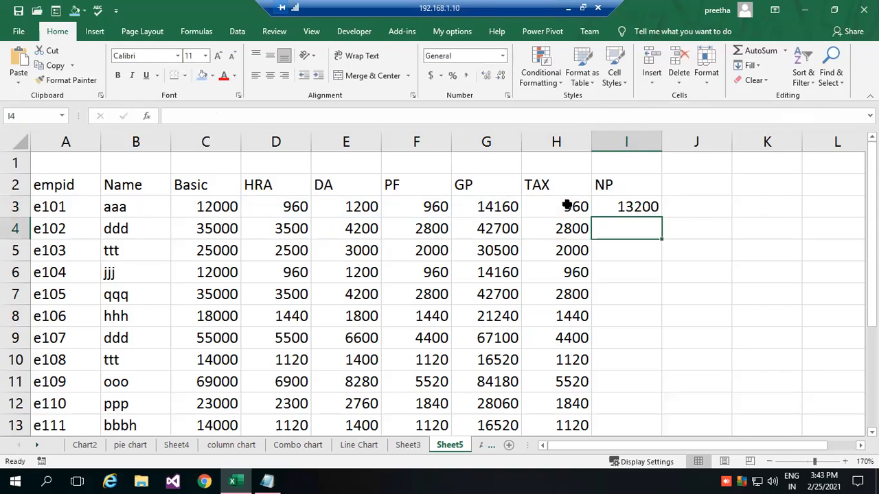
left_click(625, 203)
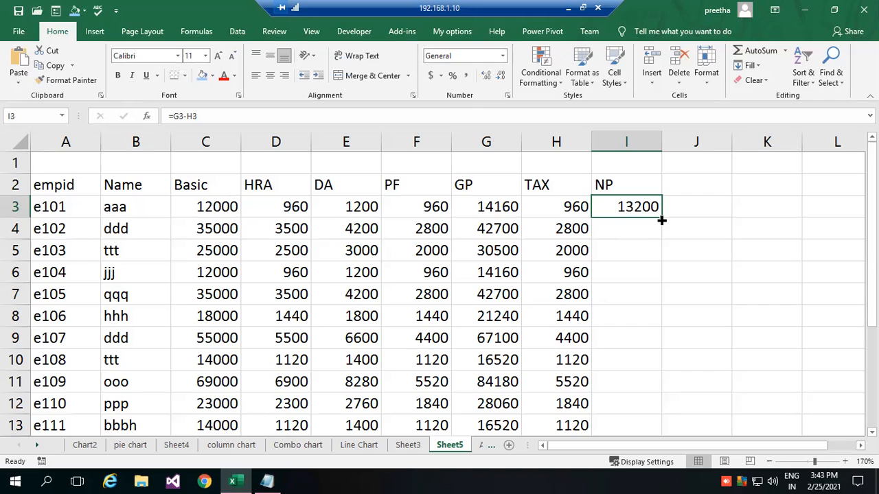
double_click(661, 217)
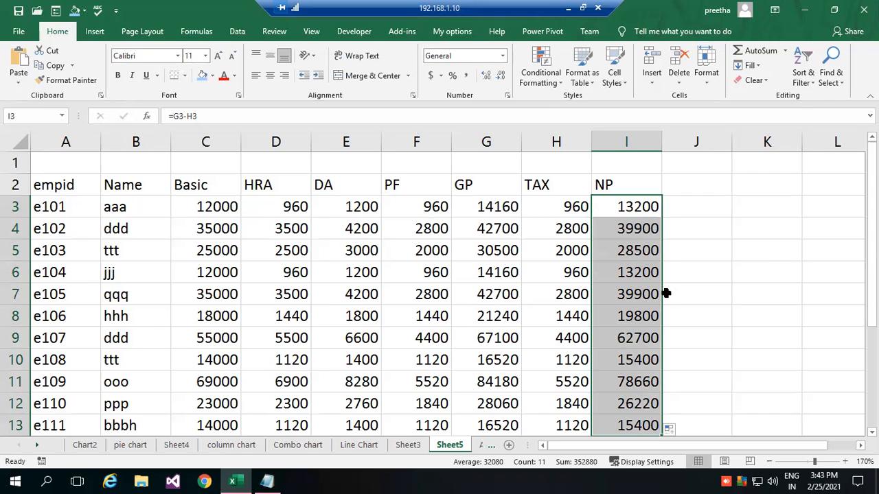
left_click(713, 253)
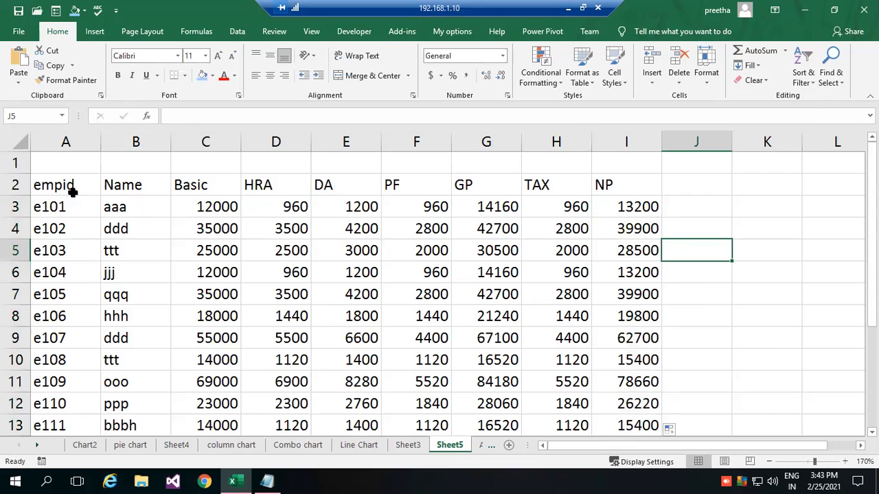
Apply all borders to the table range A2:I13.
left_click_drag(66, 186, 624, 315)
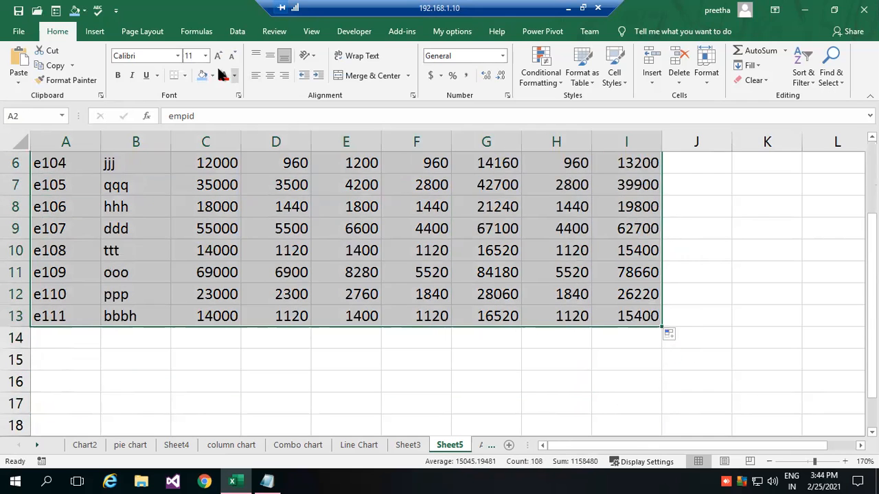
left_click(184, 73)
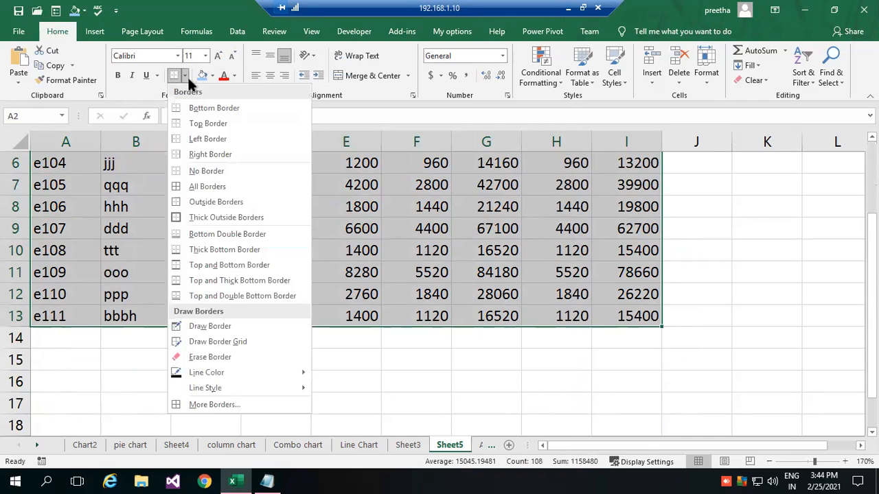
left_click(206, 186)
scroll(207, 187, "up", 2)
left_click(308, 226)
Format the header row A2:I2 with a blue fill, white bold centered text at font size 14.
left_click_drag(72, 186, 621, 182)
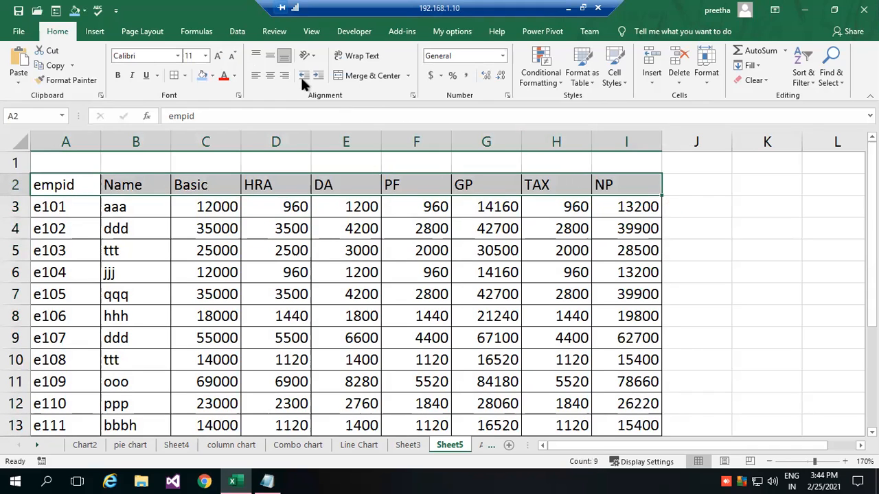
left_click(208, 77)
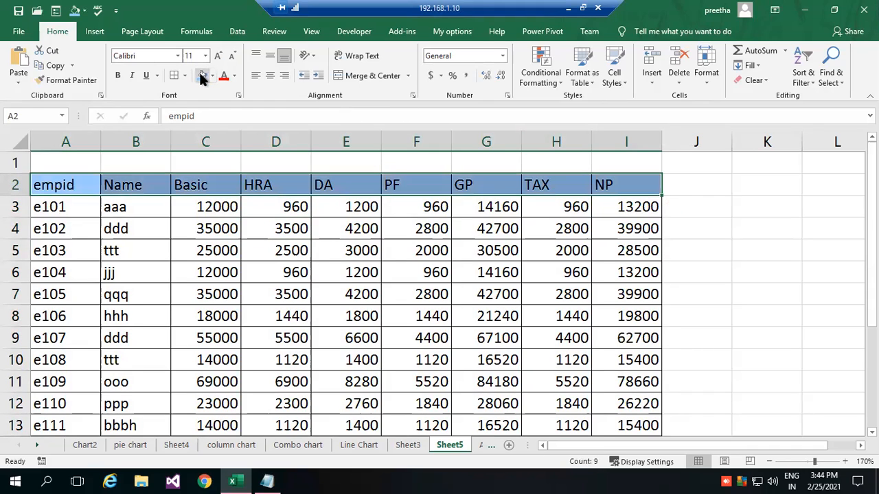
left_click(234, 76)
left_click(224, 119)
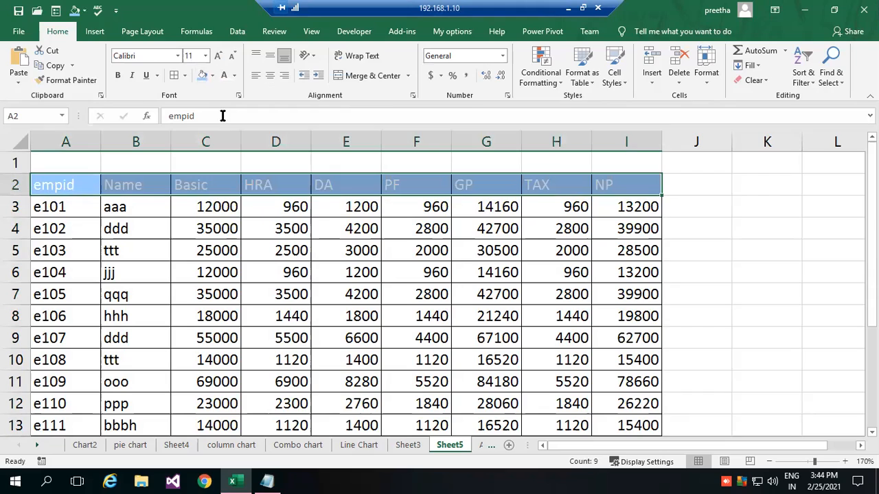
left_click(270, 76)
left_click(117, 76)
left_click(206, 56)
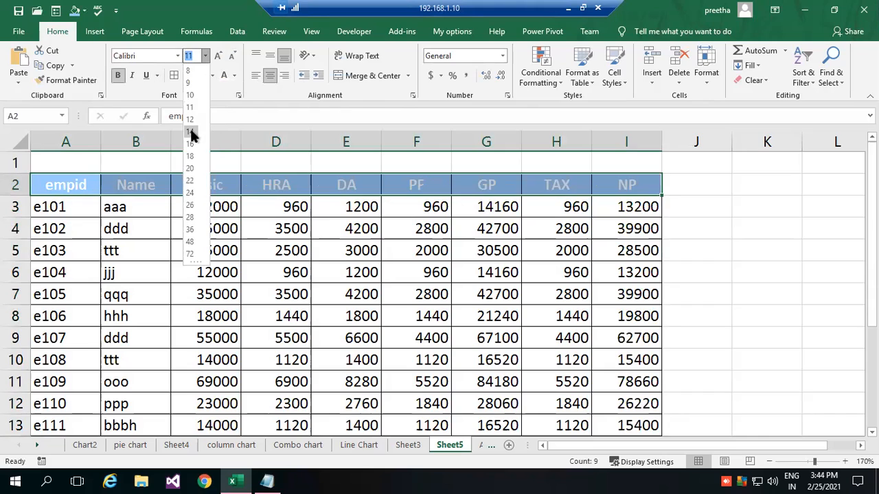
left_click(190, 128)
left_click(781, 277)
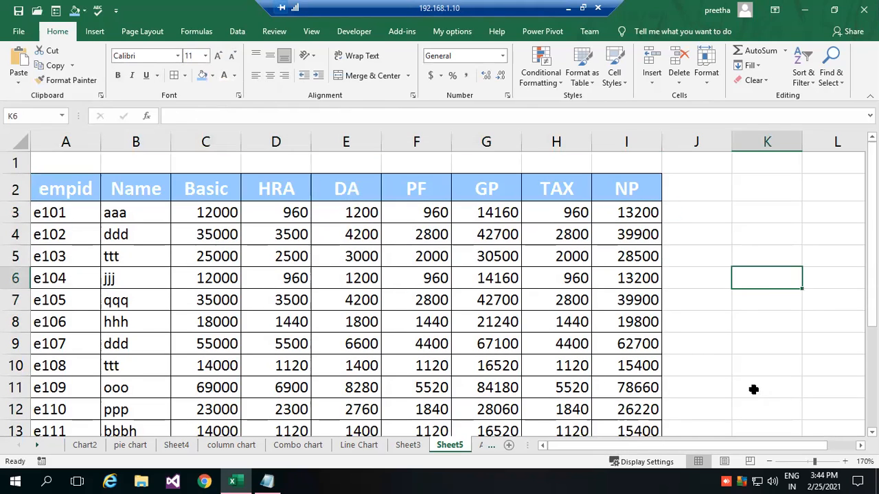
Select A3:I13 and start a new formula-based conditional formatting rule using =$I3>2000.
scroll(646, 377, "down", 1)
scroll(641, 367, "up", 1)
scroll(722, 317, "down", 1)
scroll(722, 318, "up", 1)
left_click_drag(61, 215, 628, 381)
scroll(630, 344, "up", 1)
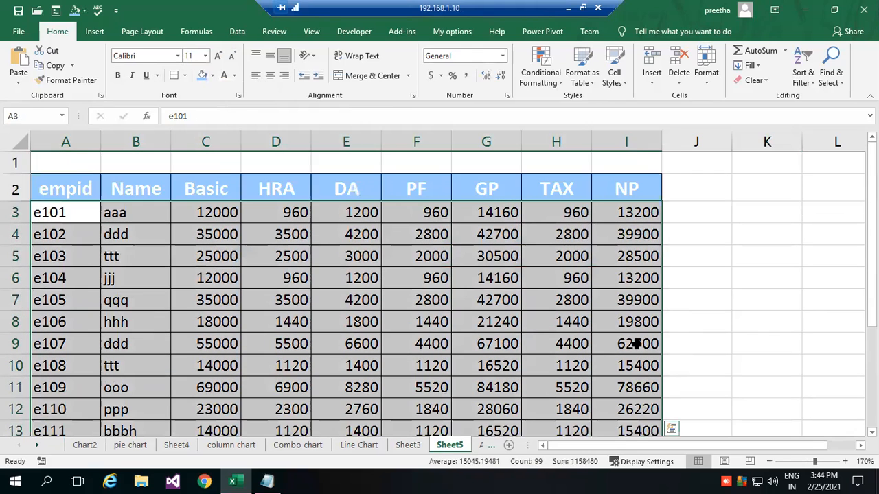
left_click(557, 78)
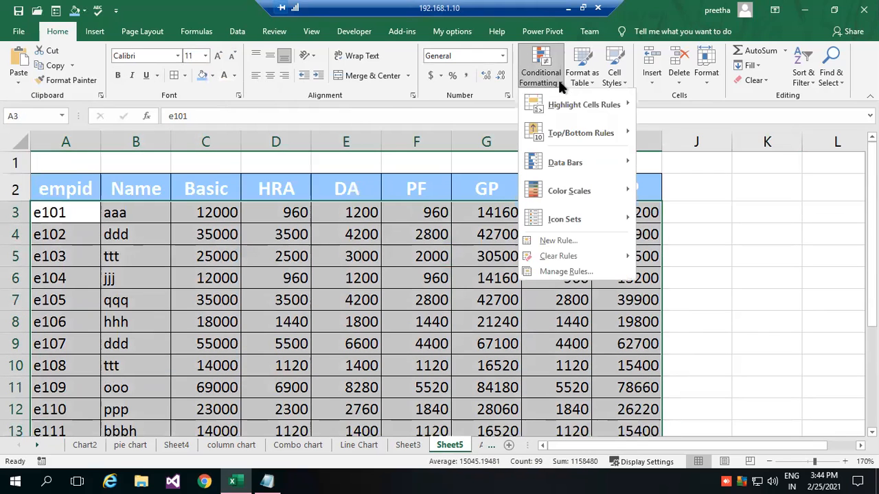
left_click(564, 238)
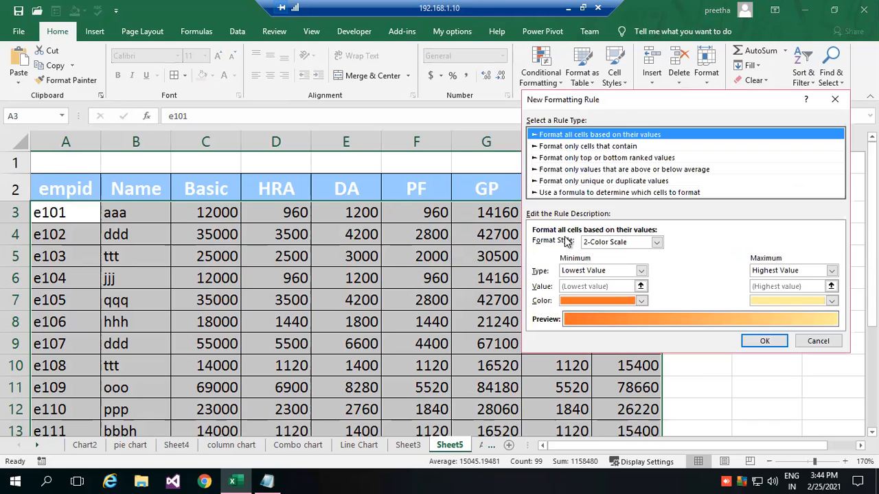
left_click(574, 193)
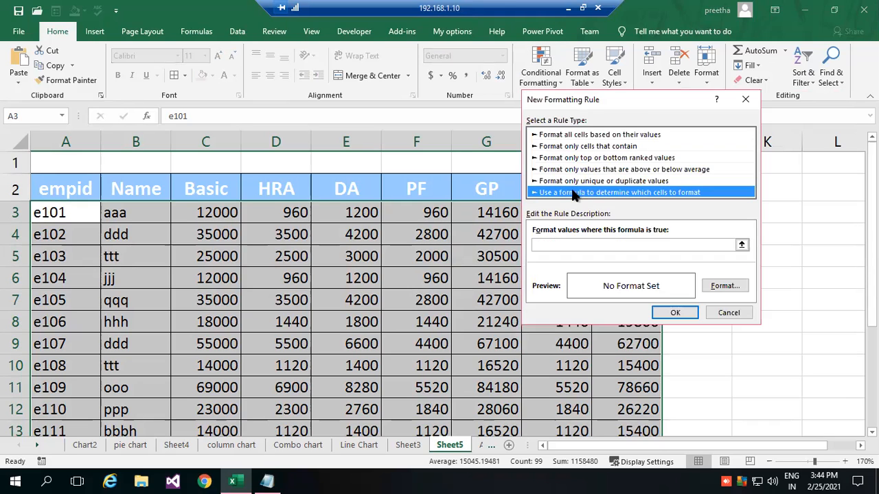
left_click_drag(640, 96, 286, 136)
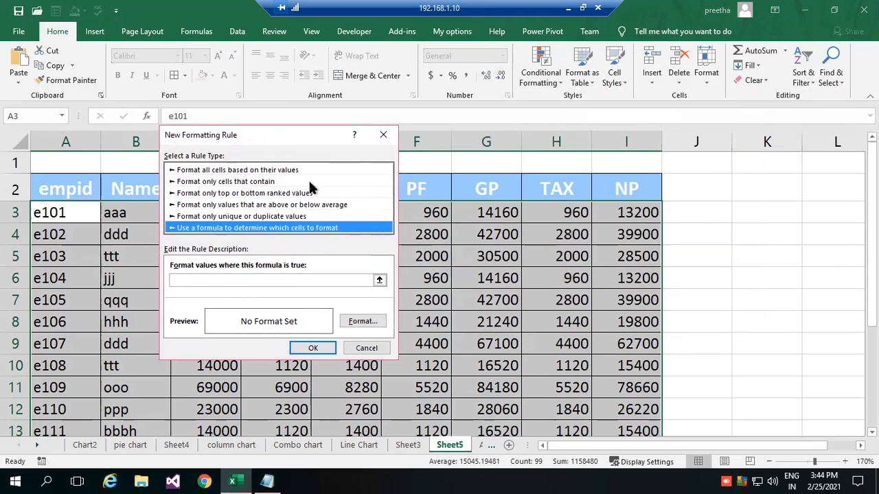
left_click(285, 279)
type("=")
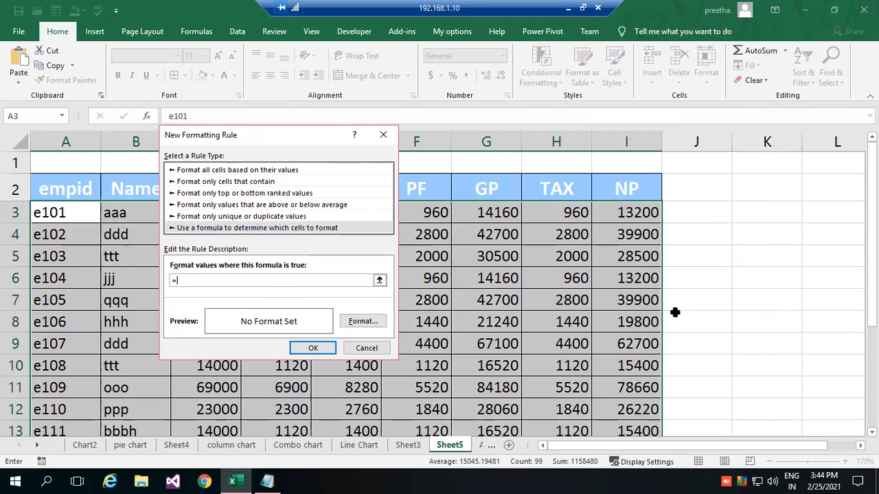
type("$I3>2000")
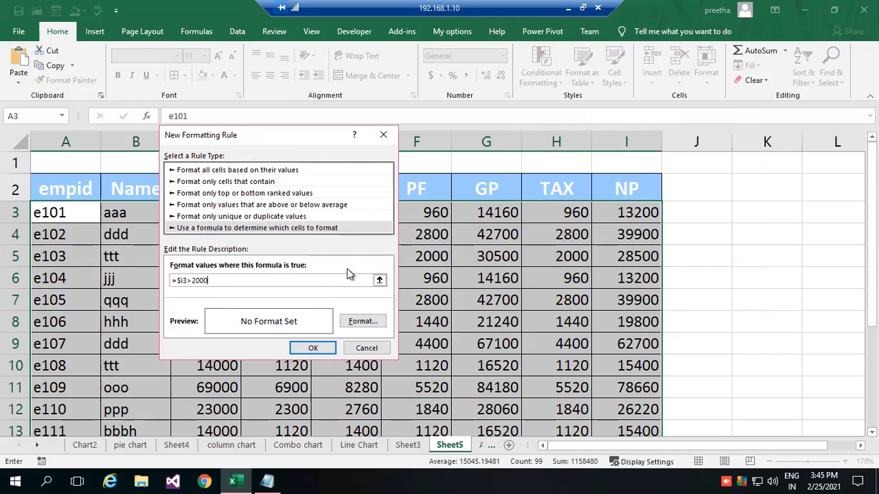
Give the rule a light green fill and apply it to the selected rows.
left_click(354, 323)
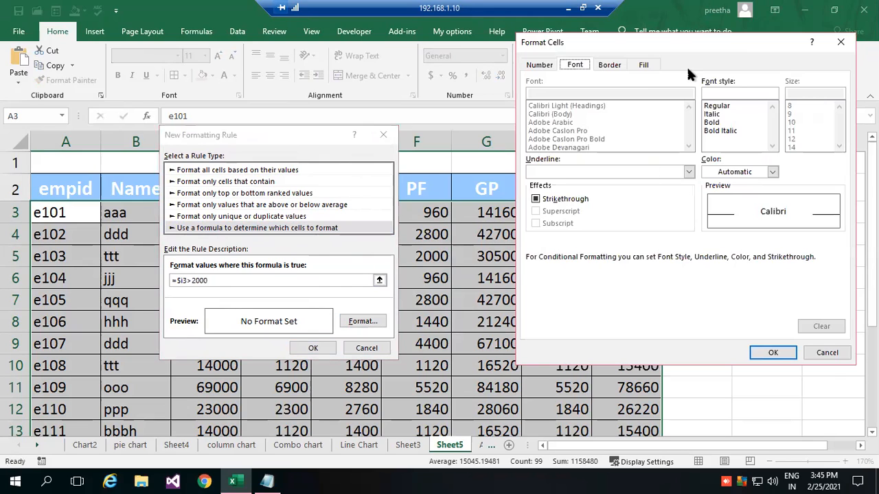
left_click(644, 64)
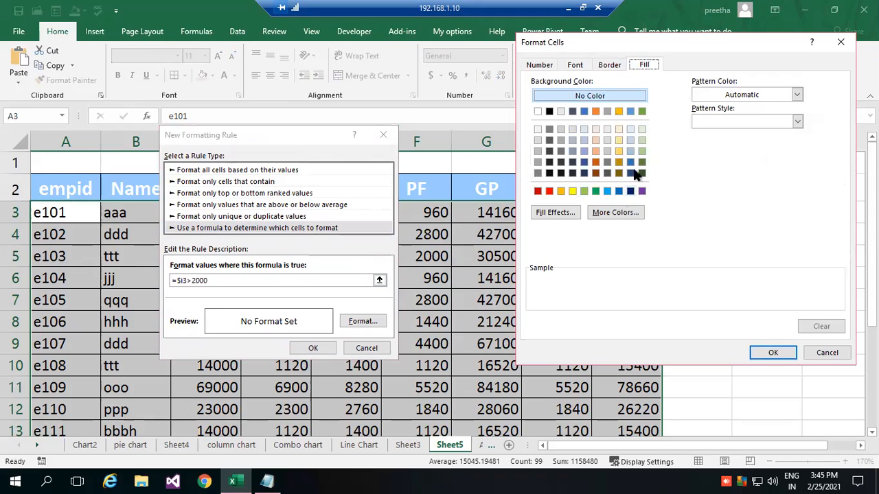
left_click(640, 136)
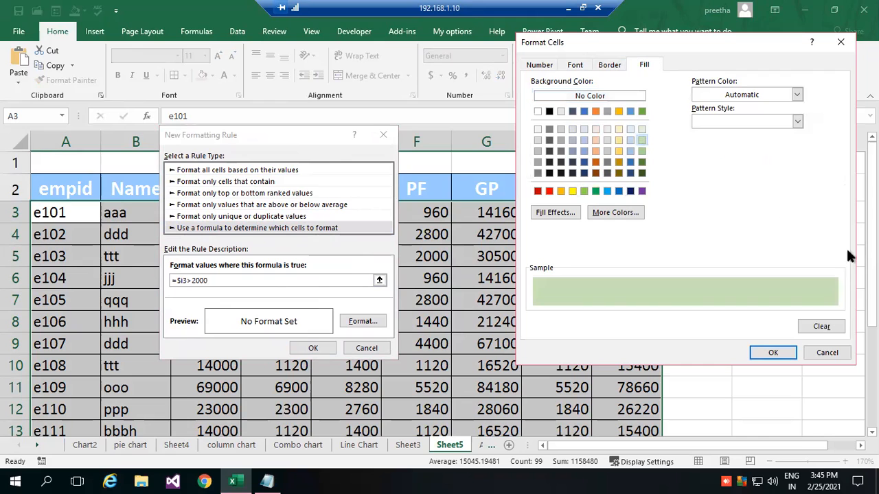
left_click(776, 352)
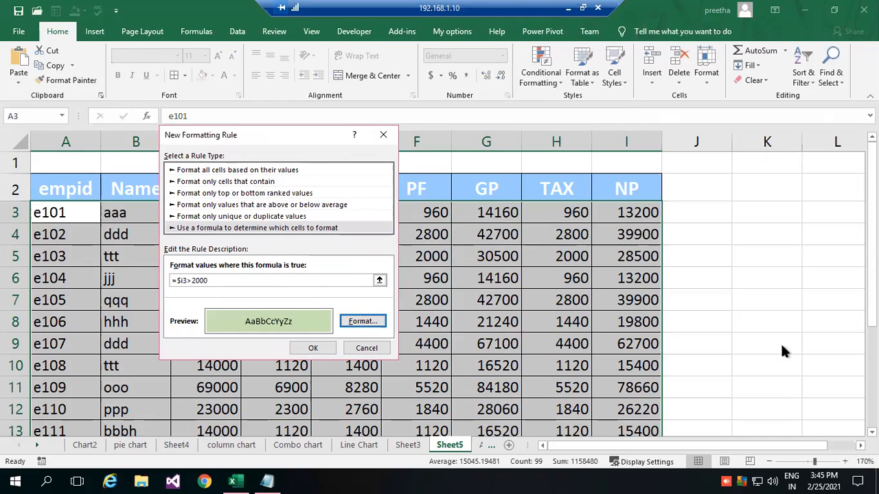
left_click(312, 348)
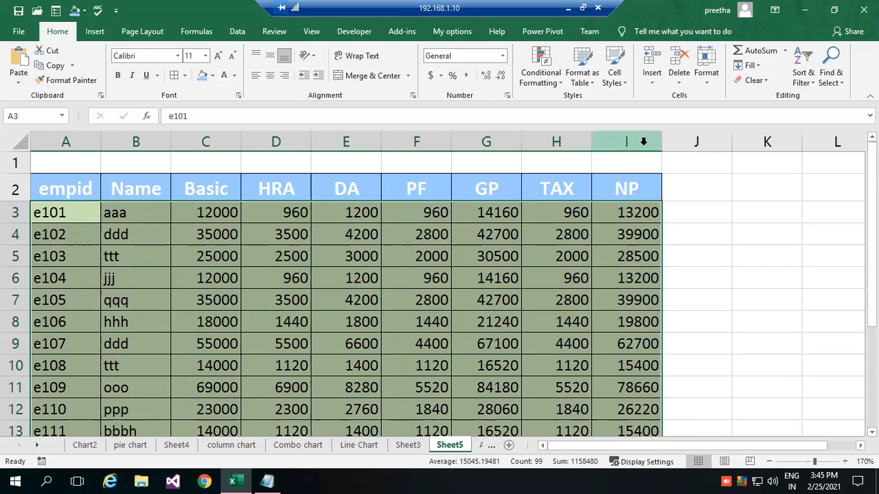
Edit the existing conditional formatting rule so its formula reads =$I3>20000, and apply it.
left_click(541, 79)
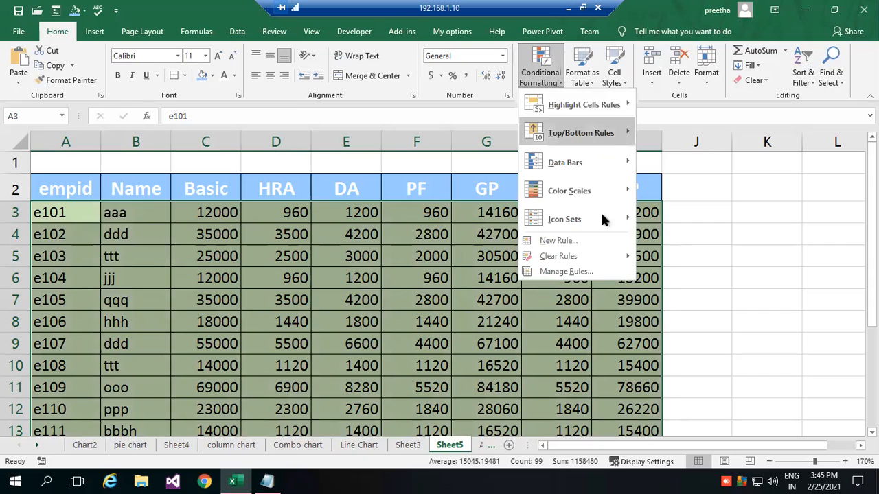
left_click(586, 270)
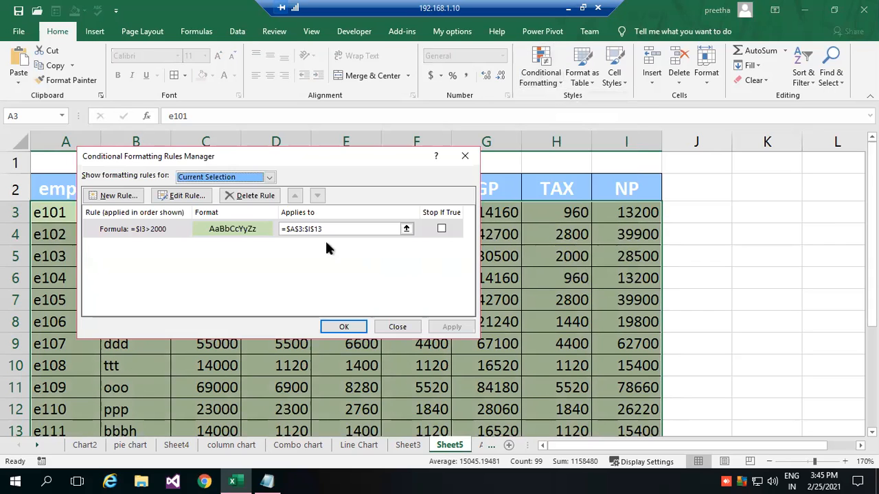
left_click(183, 196)
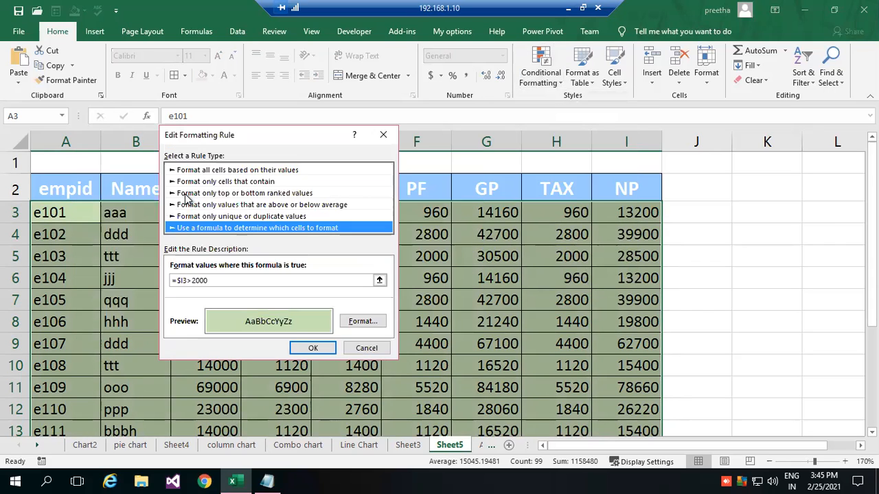
left_click(249, 282)
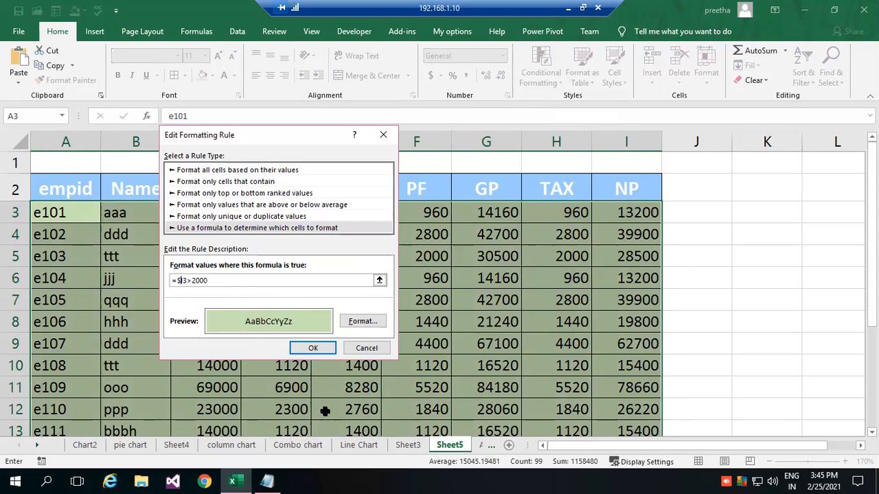
key("BackSpace")
type("$+")
key("Right")
key("Right")
key("BackSpace")
key("BackSpace")
left_click(238, 280)
key("BackSpace")
key("BackSpace")
key("BackSpace")
key("BackSpace")
key("BackSpace")
key("BackSpace")
key("BackSpace")
key("BackSpace")
key("BackSpace")
key("BackSpace")
key("BackSpace")
type("$")
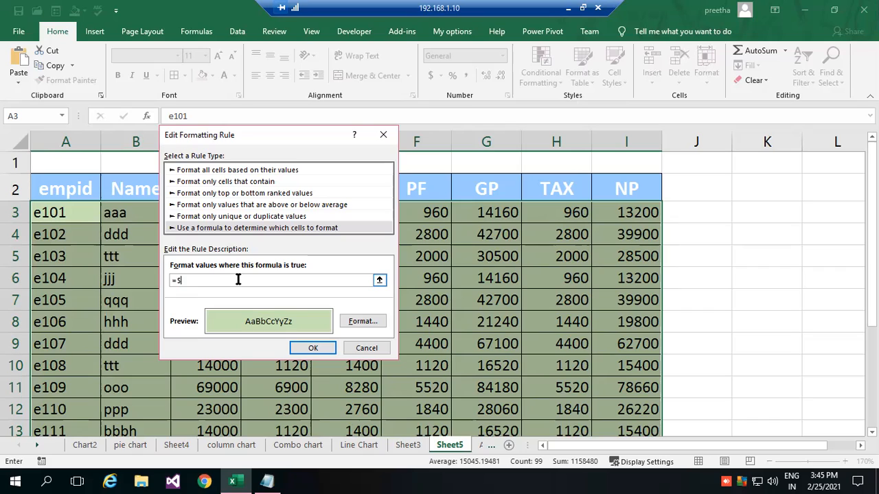
type("I3")
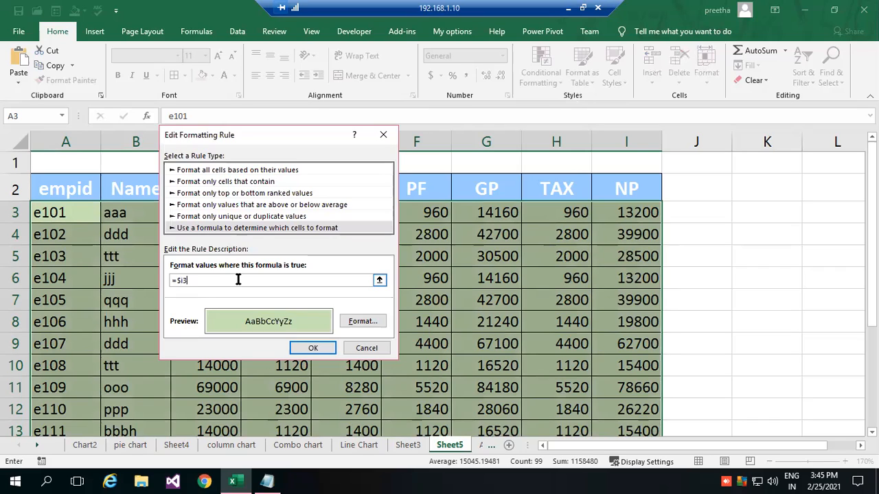
type(">20000")
left_click(322, 348)
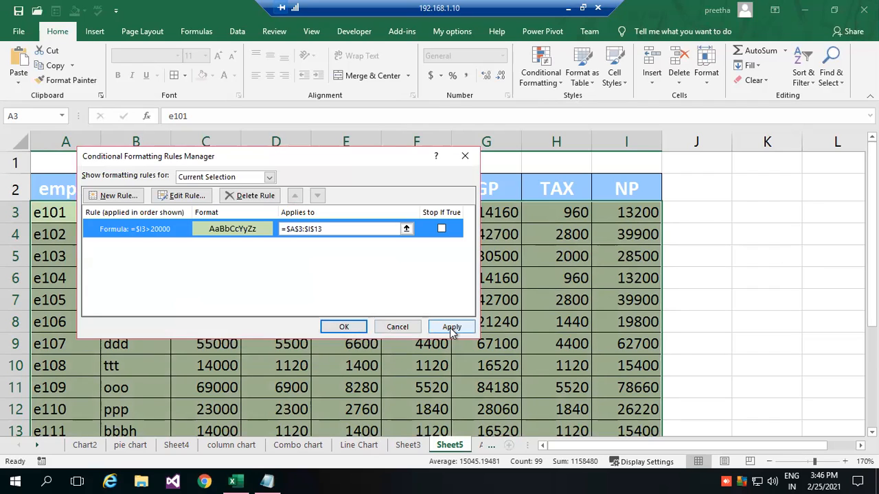
left_click(452, 327)
left_click(344, 327)
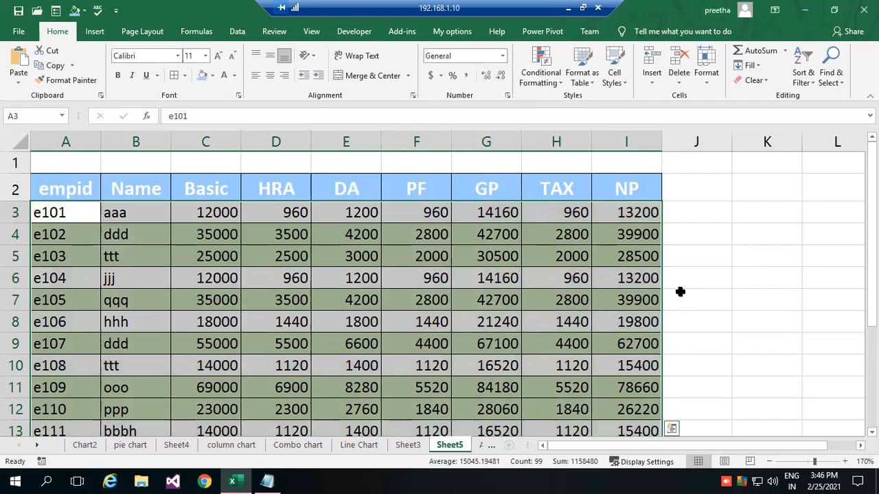
Inspect the net pay cells in column I against the highlighted rows.
left_click(748, 261)
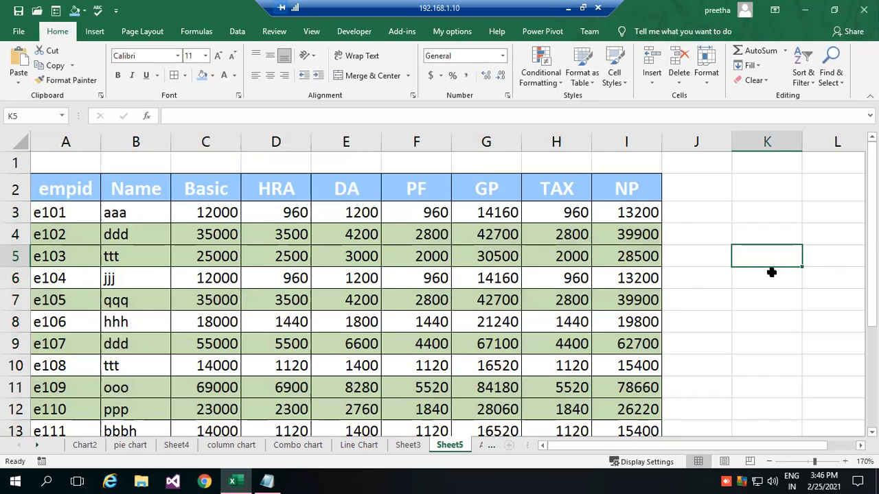
left_click(636, 234)
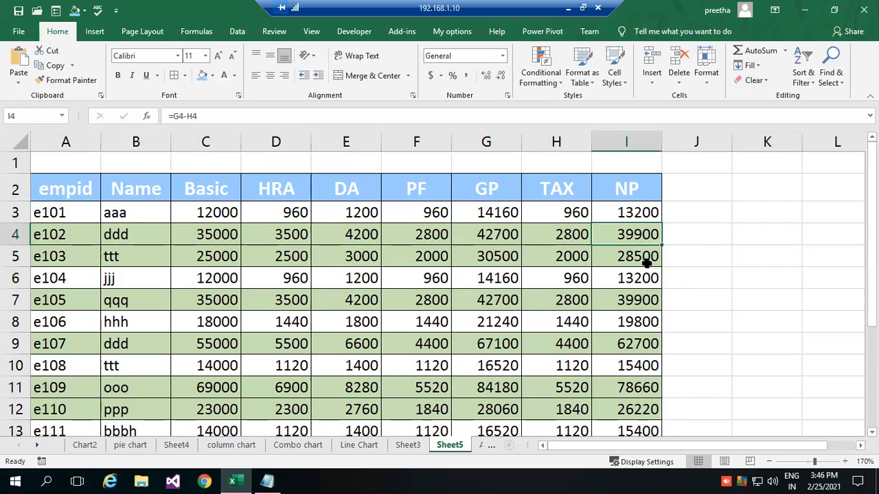
left_click(646, 260)
left_click(638, 285)
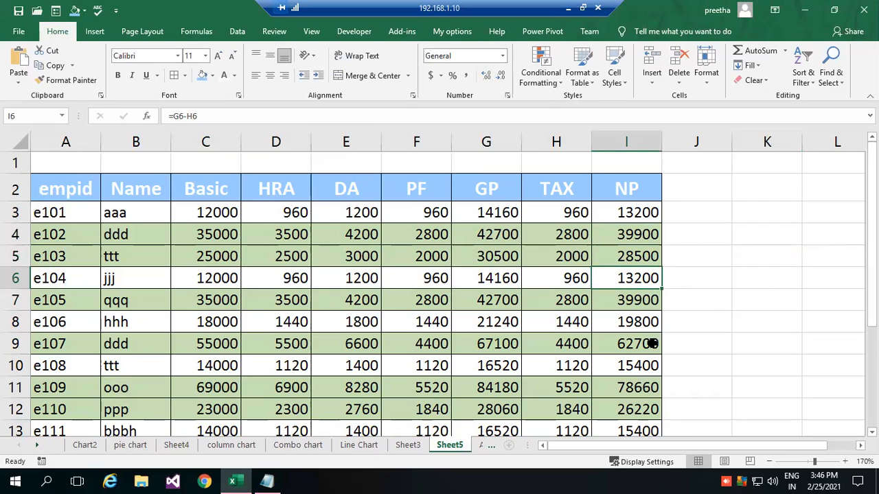
left_click(649, 342)
left_click(624, 390)
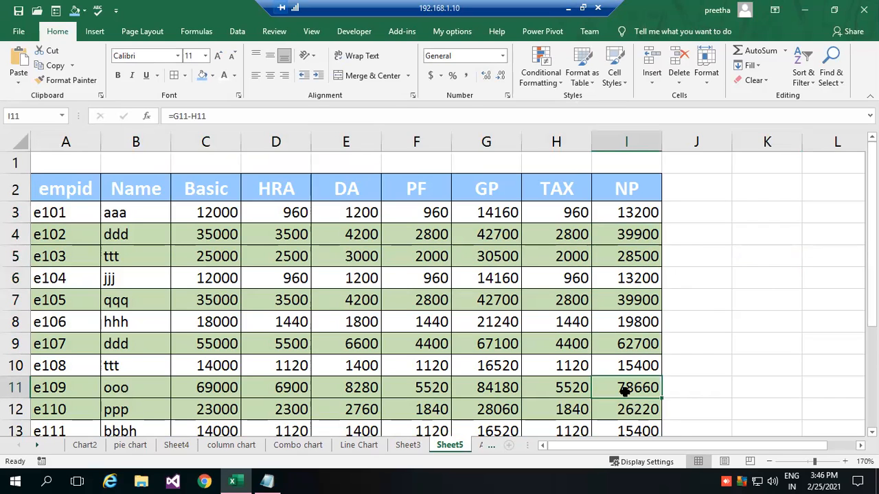
Clear the formats from the data range A3:I13.
left_click_drag(62, 212, 618, 385)
left_click(762, 78)
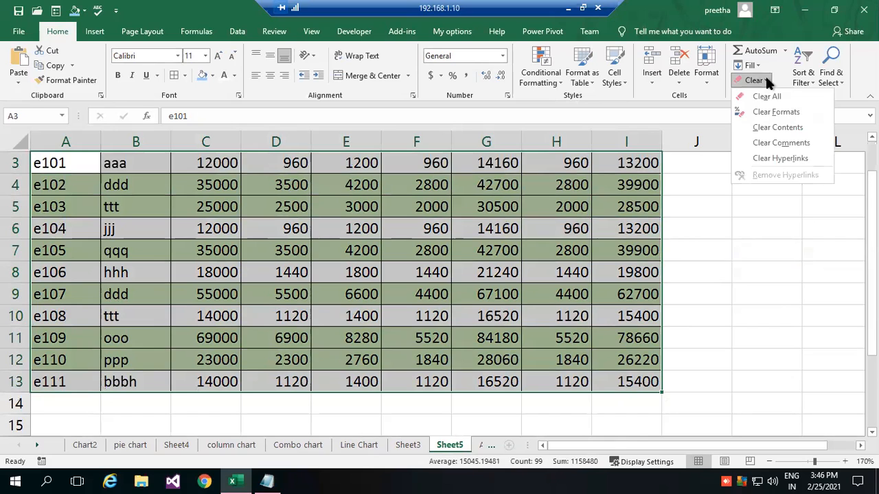
left_click(784, 113)
Create a new formula-based conditional formatting rule for A3:I13 with the formula =$I3>20000.
scroll(745, 241, "up", 1)
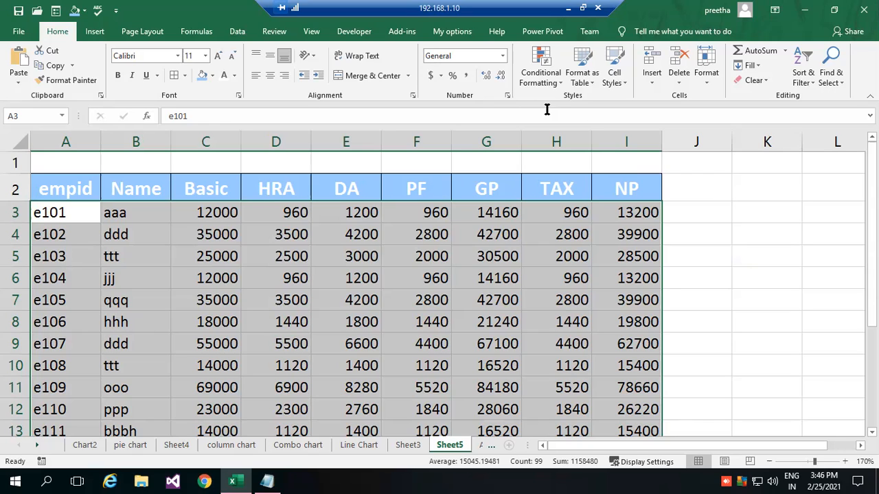
left_click(560, 79)
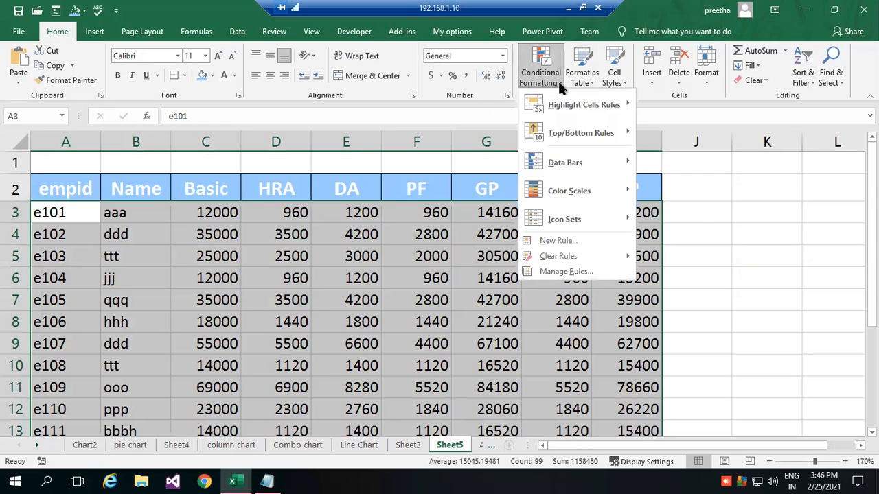
left_click(576, 239)
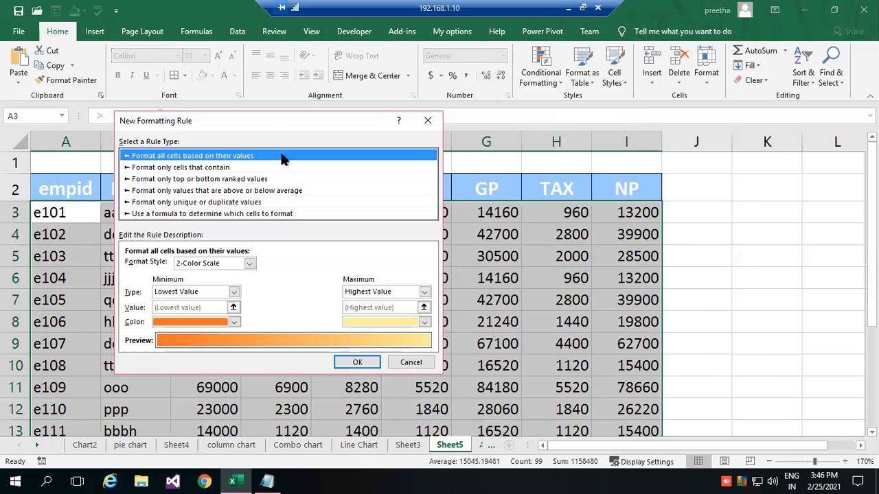
left_click_drag(237, 119, 548, 57)
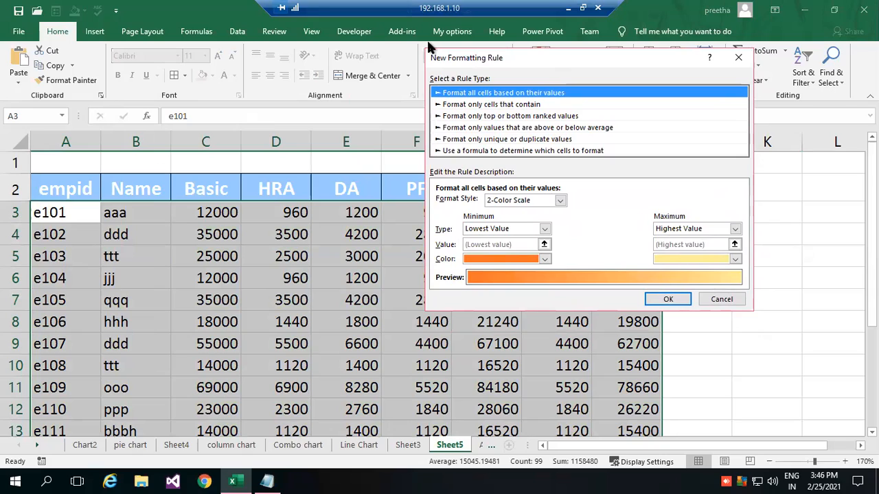
left_click(464, 152)
left_click(507, 204)
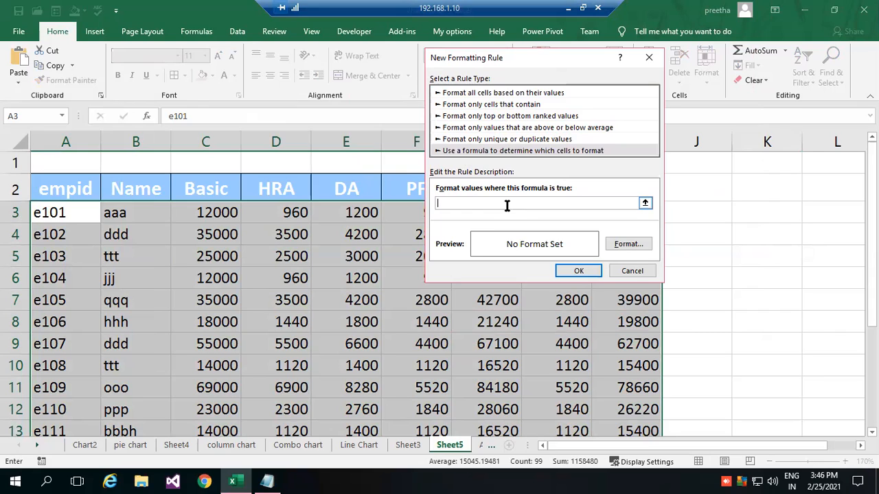
type("=")
left_click_drag(504, 53, 305, 36)
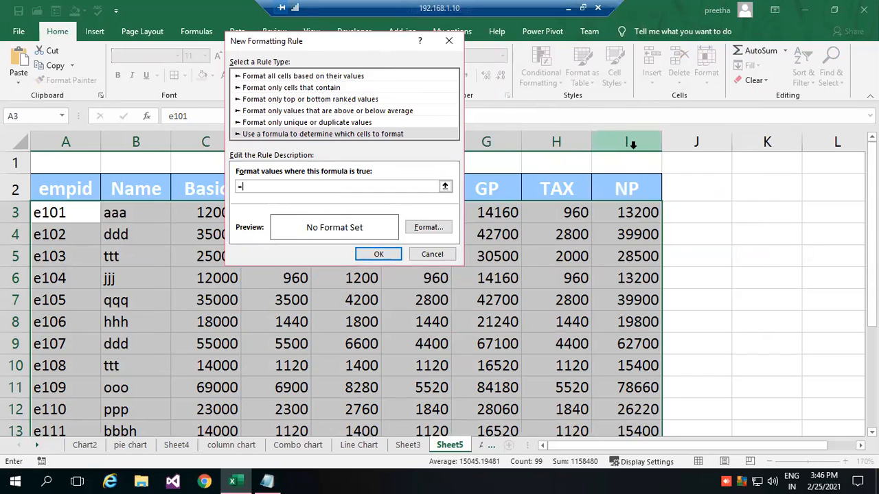
type("$I2")
key("BackSpace")
type("3>20000")
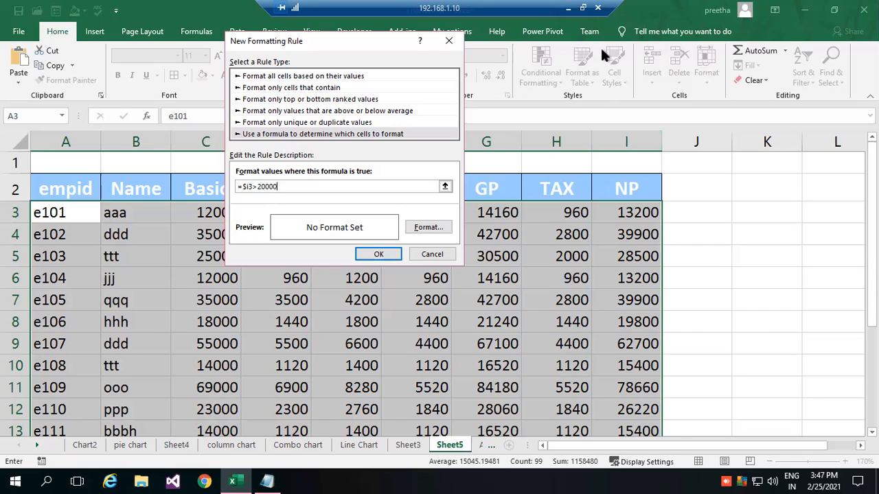
Open the rule's cell format and set the fill pattern style to thin diagonal stripes.
left_click(427, 228)
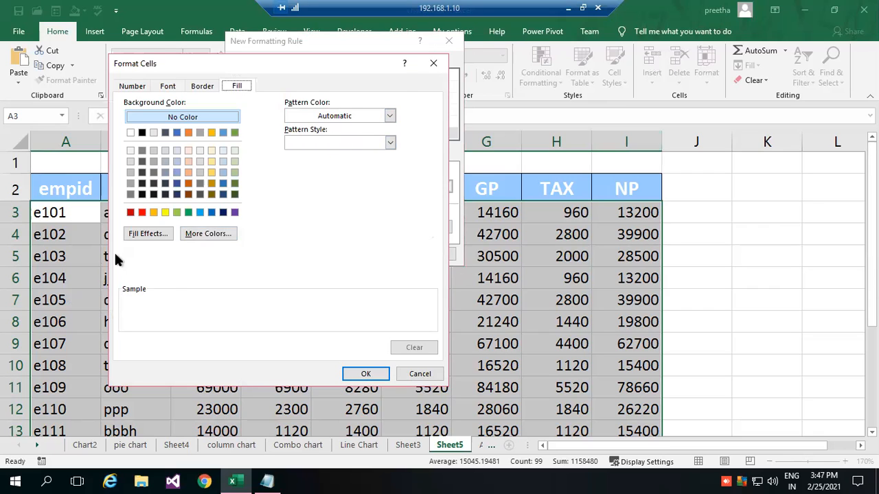
left_click(153, 237)
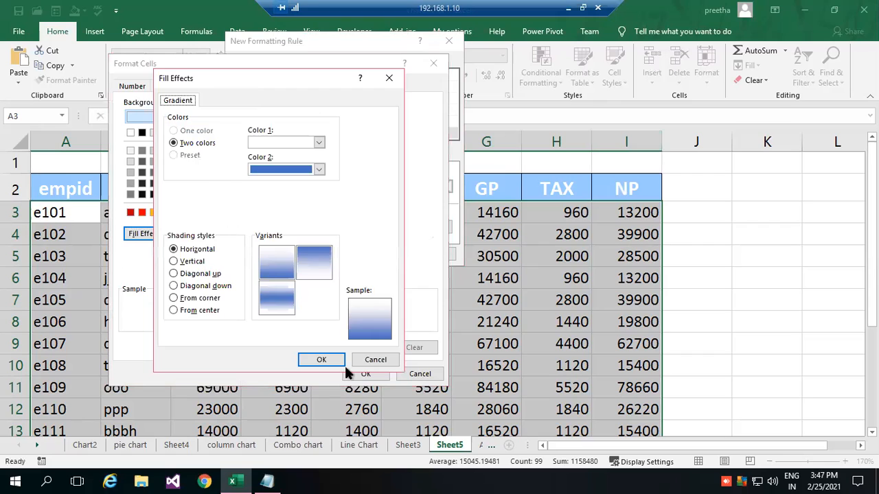
left_click(379, 358)
left_click(391, 115)
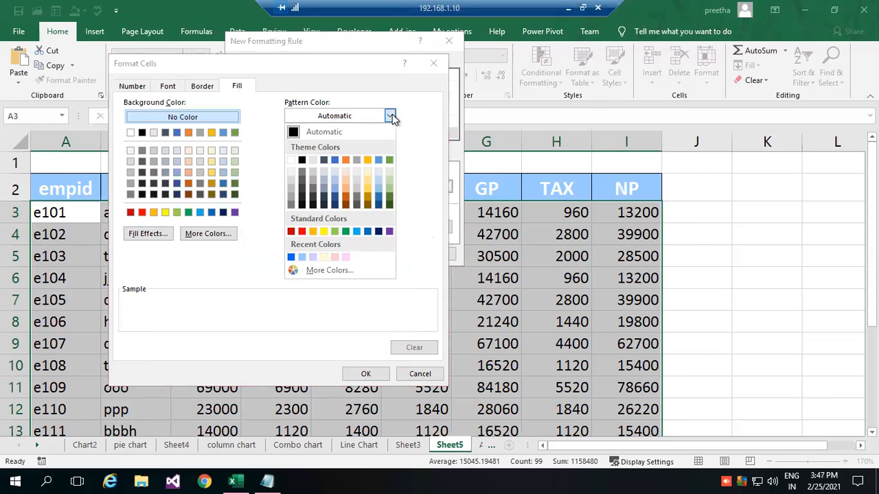
left_click(392, 116)
left_click(390, 142)
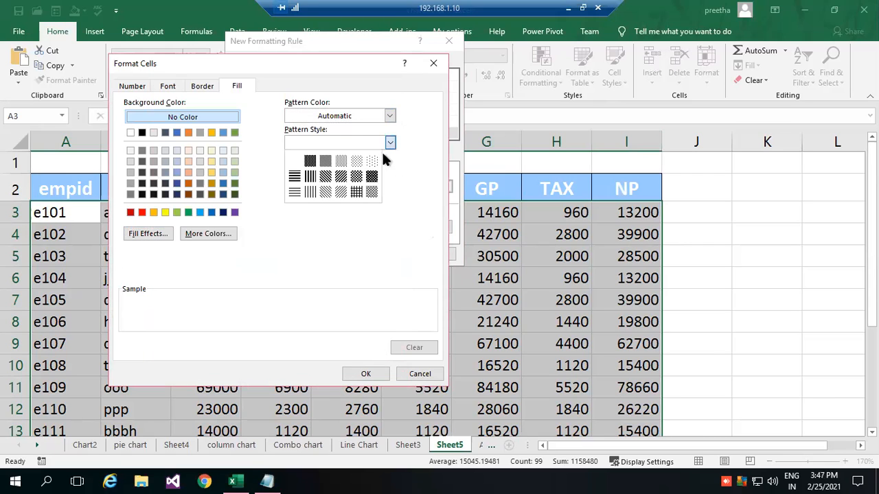
left_click(327, 193)
Set the fill pattern colour to red and apply the new conditional formatting rule.
left_click(390, 116)
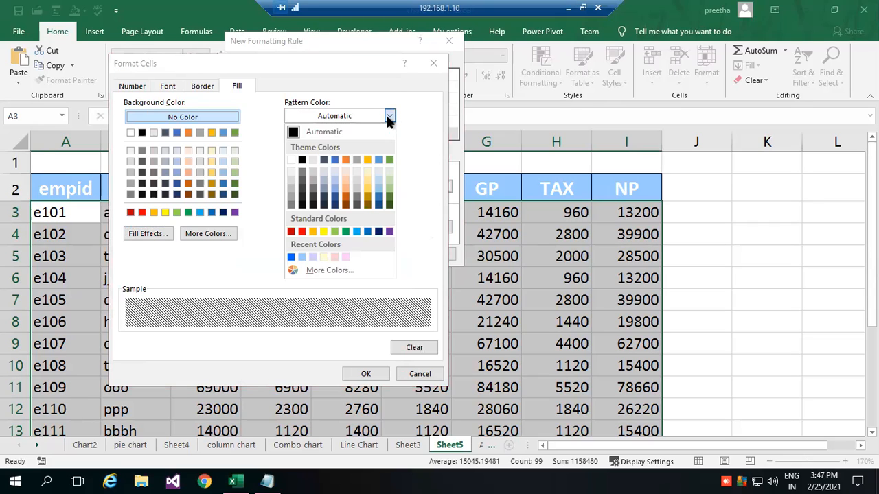
left_click(302, 257)
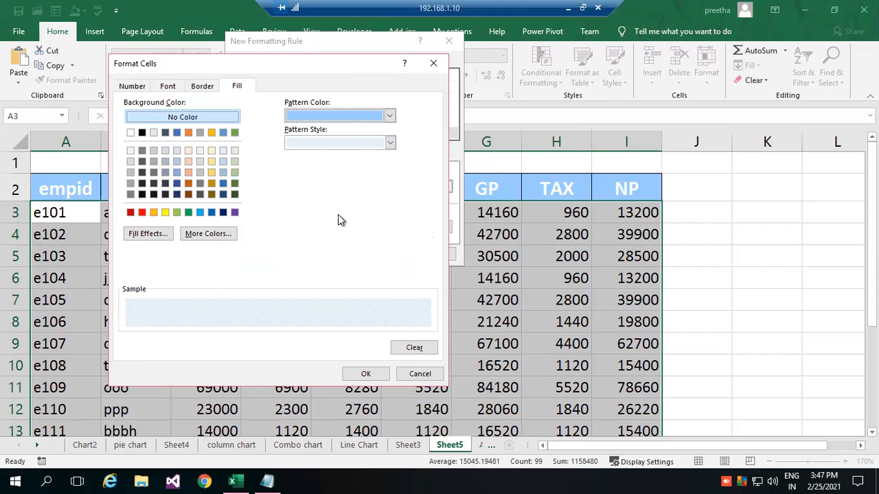
left_click(390, 117)
left_click(345, 257)
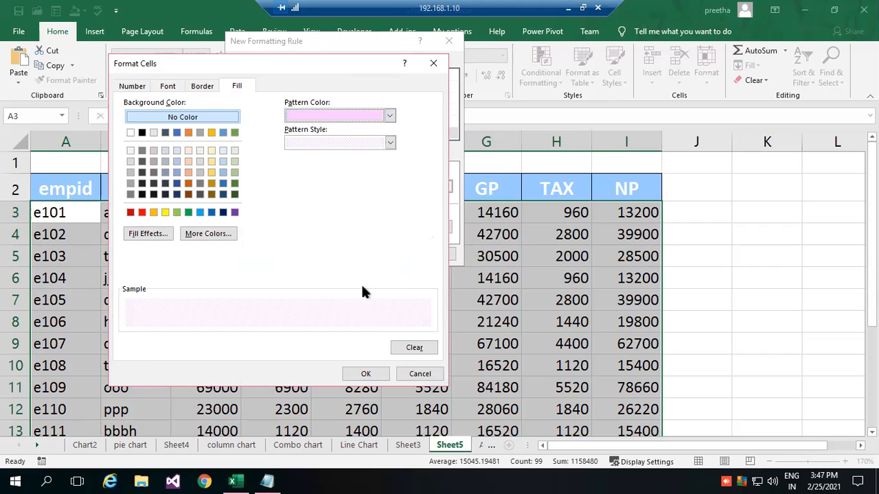
left_click(390, 115)
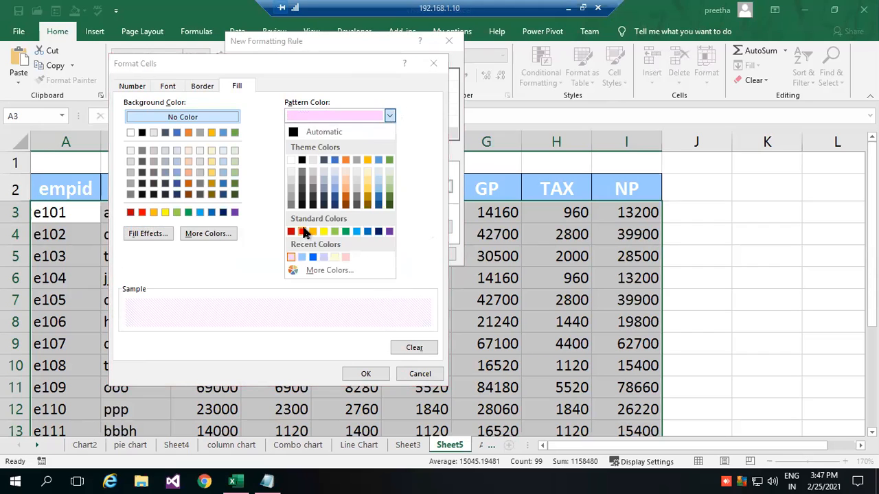
left_click(303, 229)
left_click(372, 369)
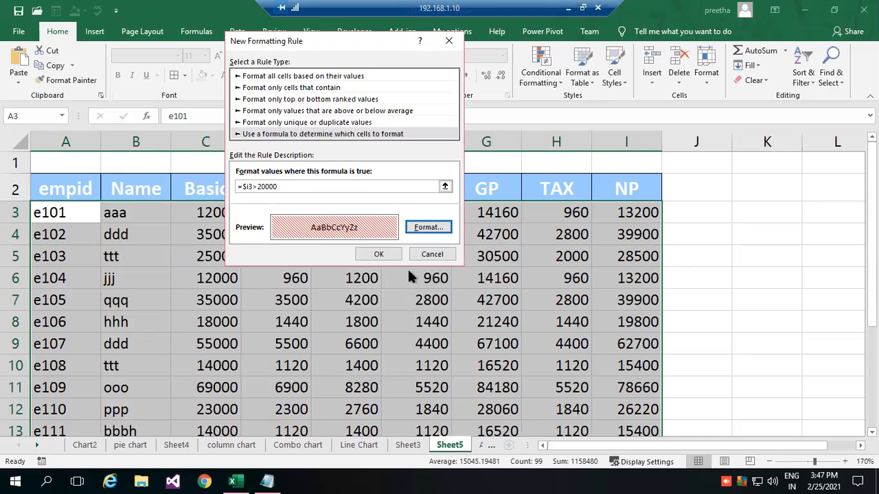
left_click(387, 247)
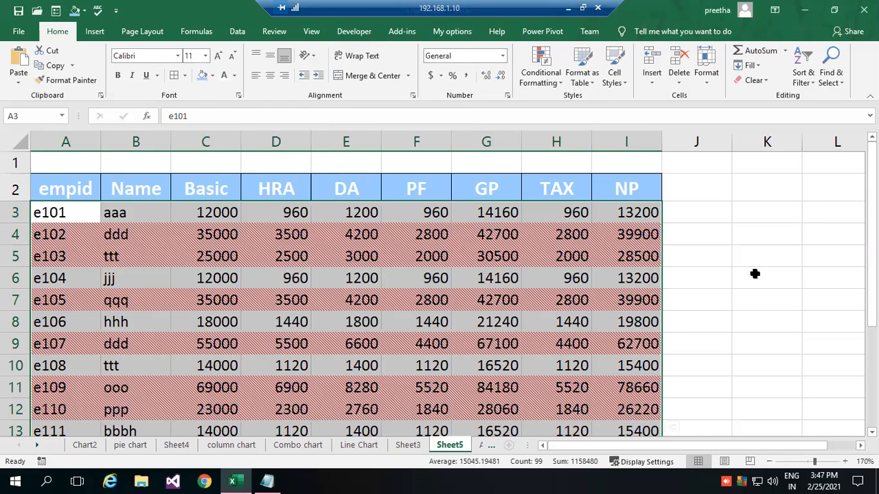
Scroll around the sheet to review the highlighted rows.
scroll(760, 274, "down", 1)
left_click(785, 285)
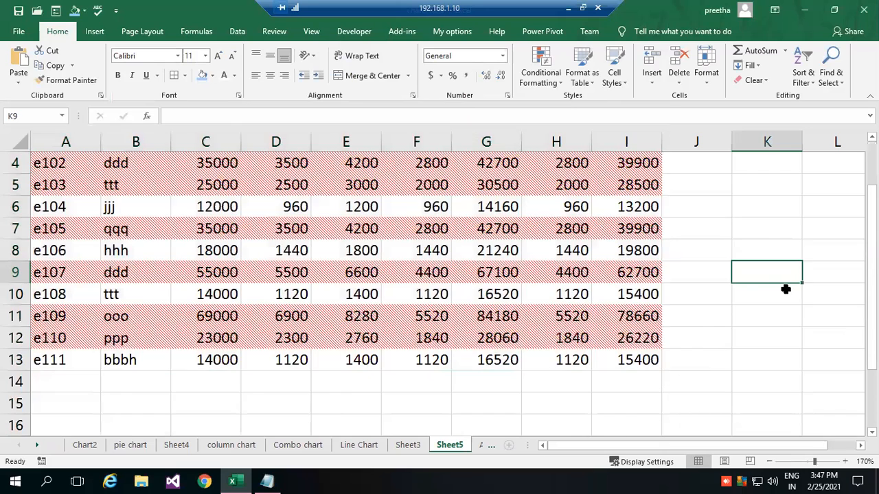
scroll(786, 289, "up", 1)
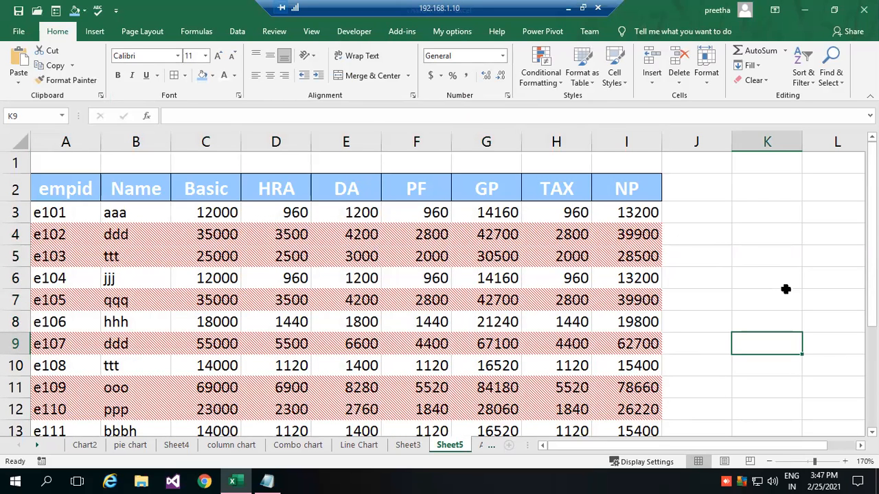
left_click(860, 445)
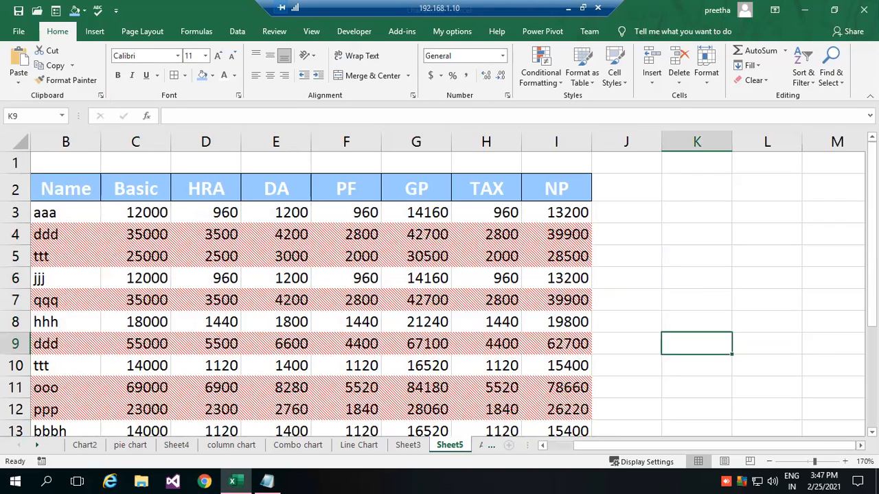
left_click_drag(696, 446, 621, 447)
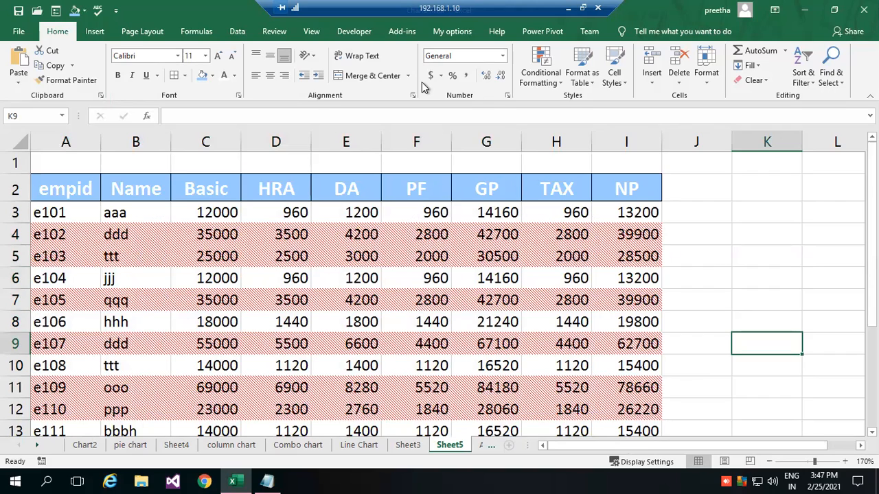
left_click(557, 82)
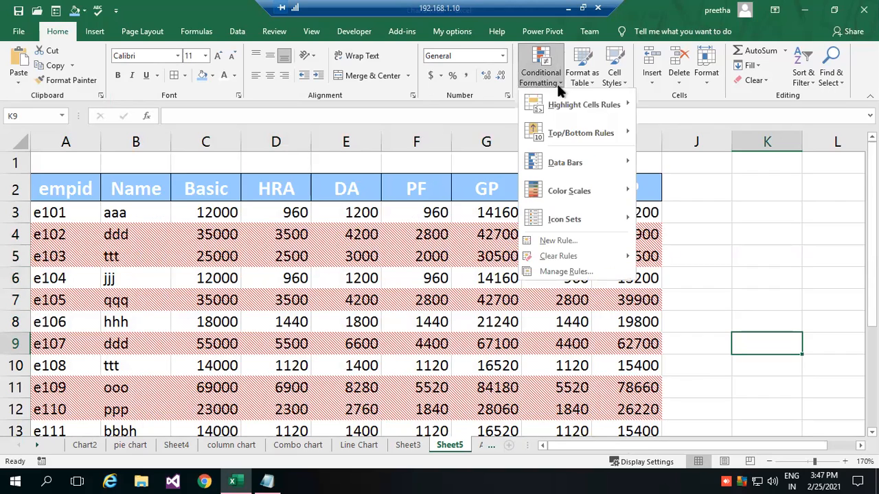
left_click(567, 240)
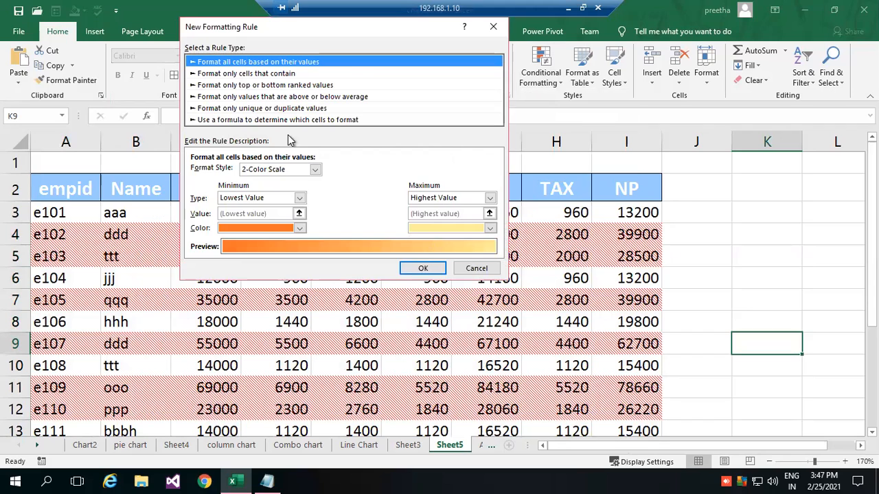
left_click(278, 120)
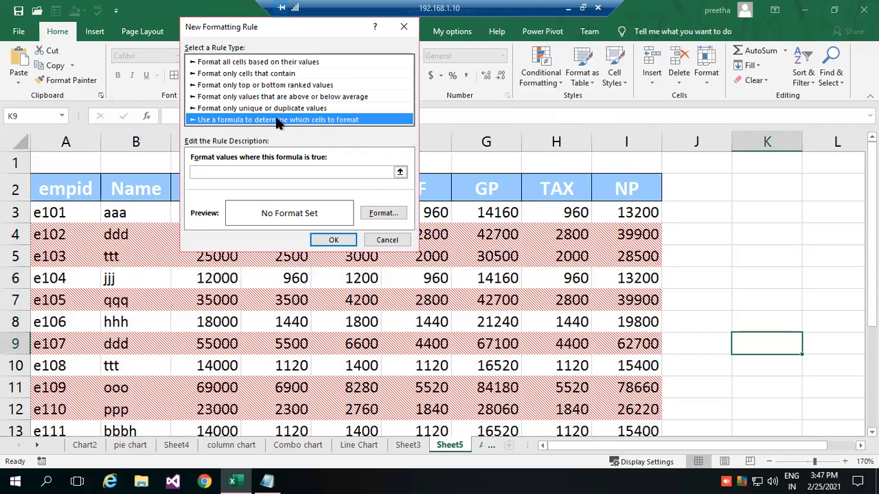
left_click(391, 242)
Select the data range A3:I13 and begin a new formula-based conditional formatting rule, then cancel it.
left_click(50, 212)
left_click_drag(93, 228, 637, 383)
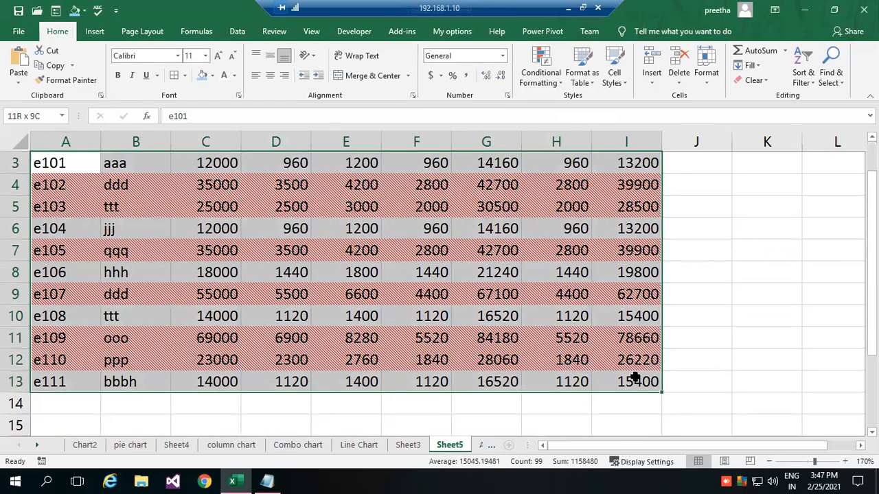
scroll(59, 250, "up", 1)
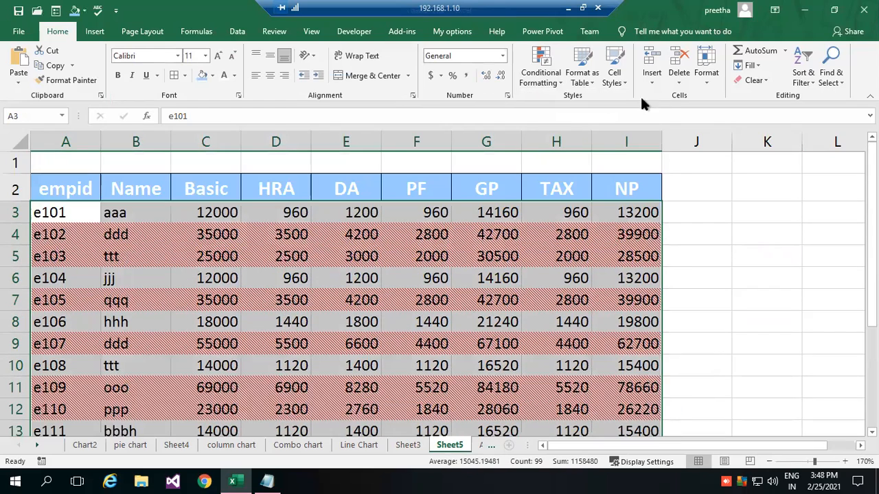
left_click(560, 86)
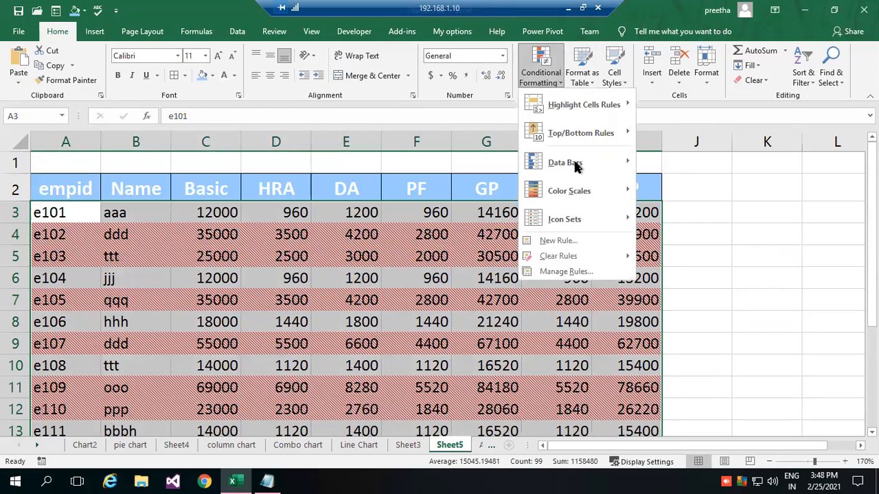
left_click(585, 241)
left_click(233, 106)
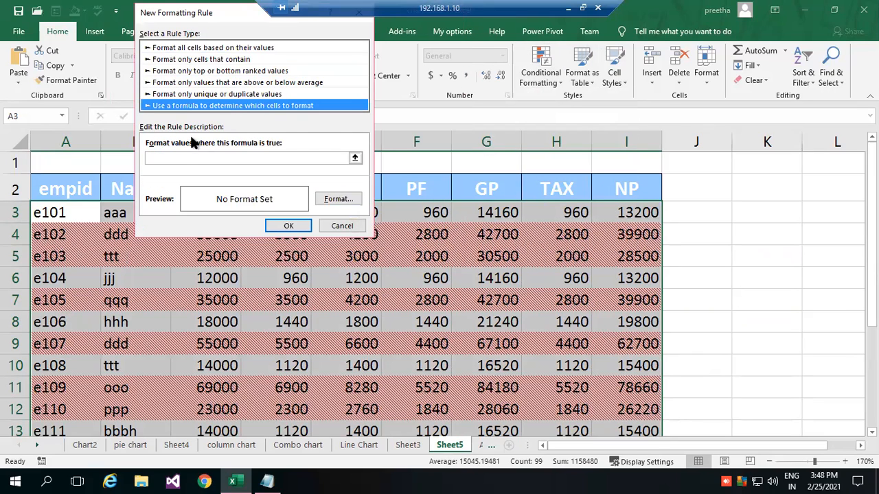
left_click(174, 157)
left_click(362, 230)
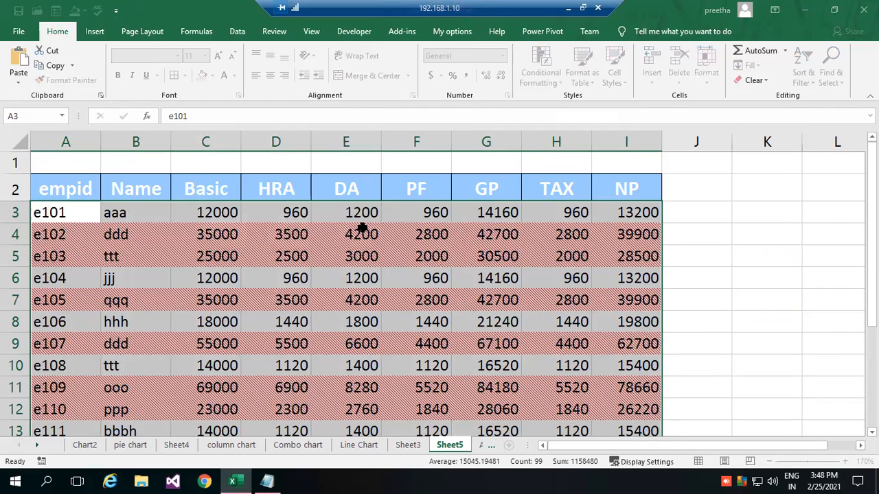
Open the conditional formatting rules manager to review the existing rule applied to A3:I13.
left_click(566, 74)
left_click(541, 74)
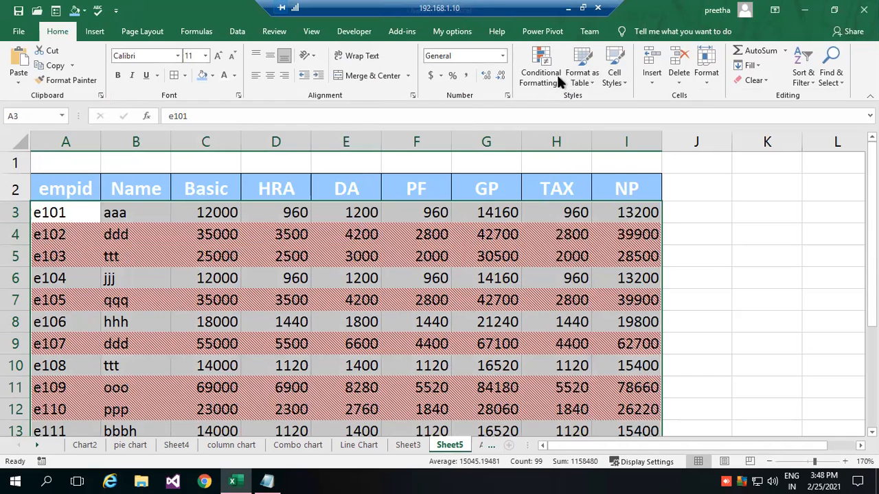
left_click(569, 271)
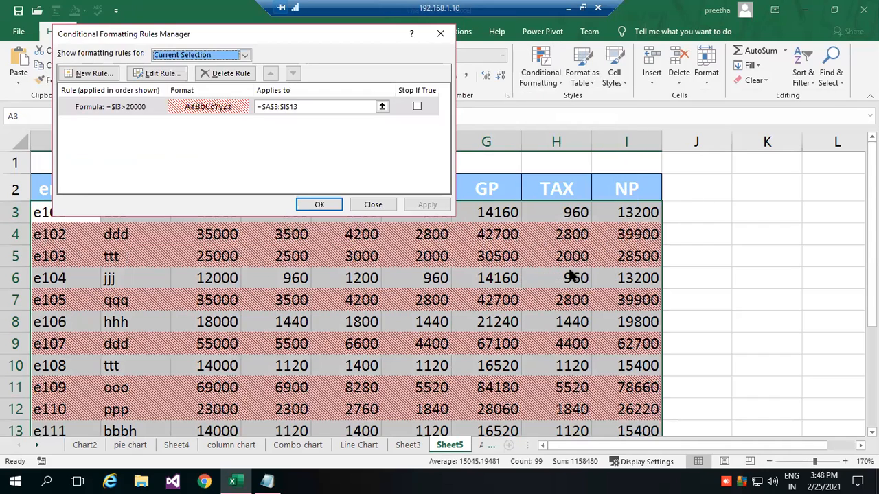
left_click(133, 109)
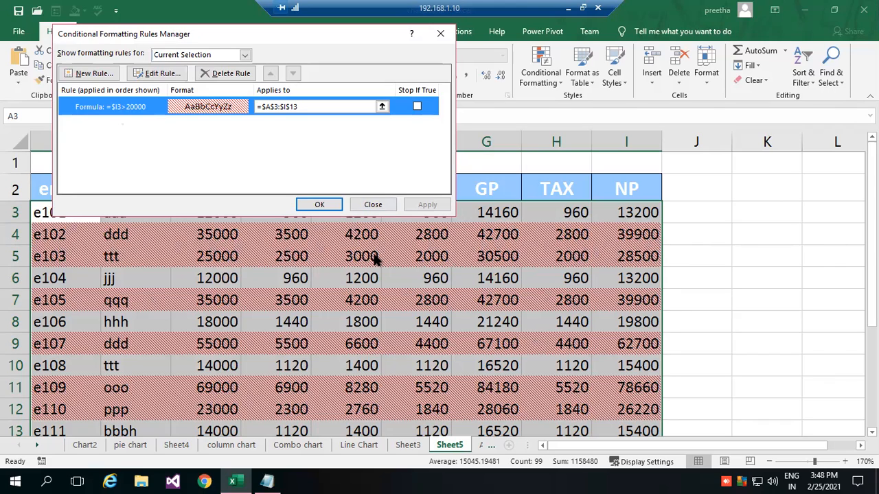
left_click(312, 204)
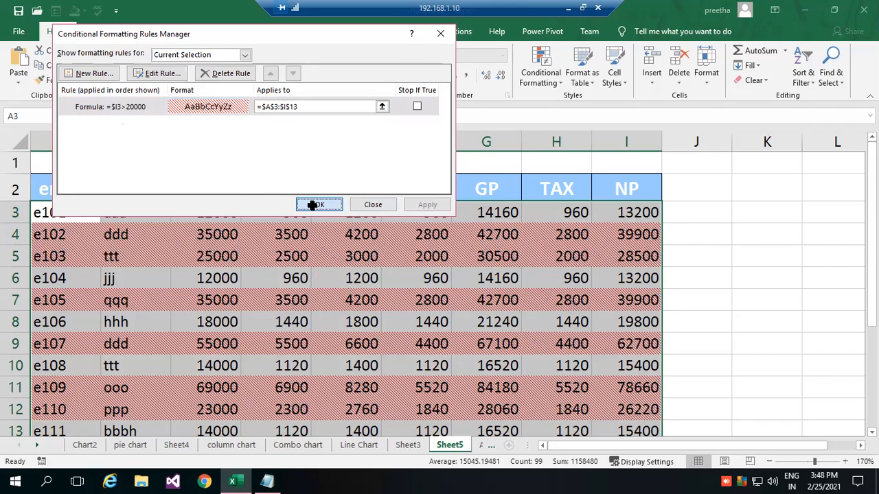
Start a new formula-based conditional formatting rule with the formula =$I3>20000.
left_click(559, 80)
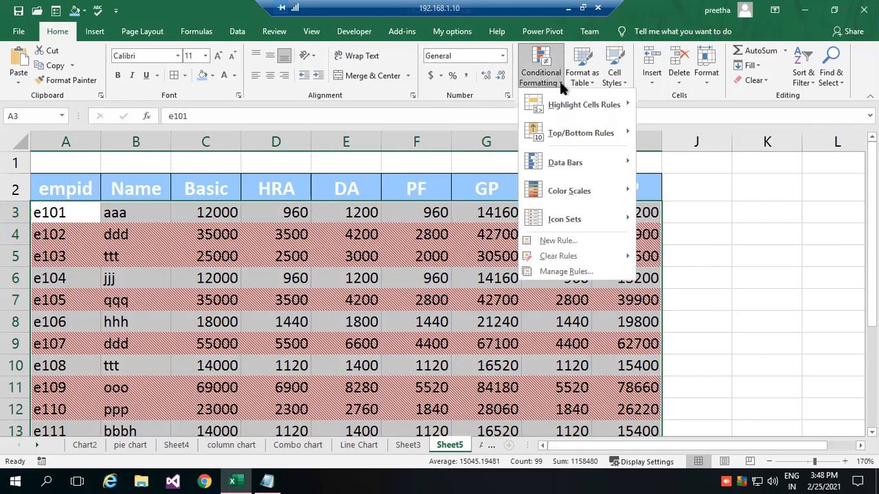
left_click(573, 239)
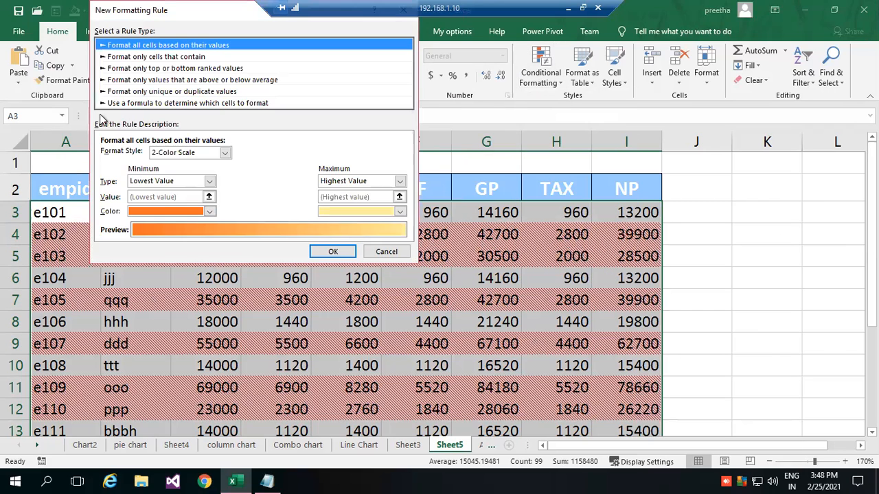
left_click(155, 103)
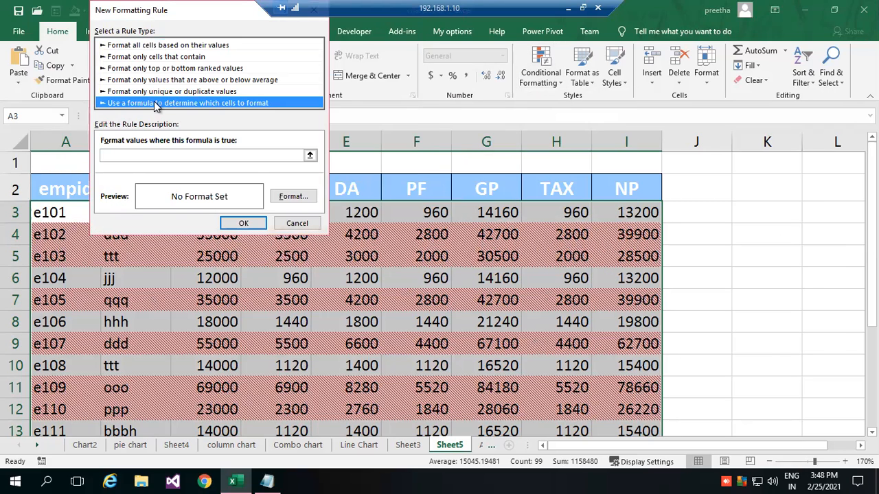
left_click(194, 156)
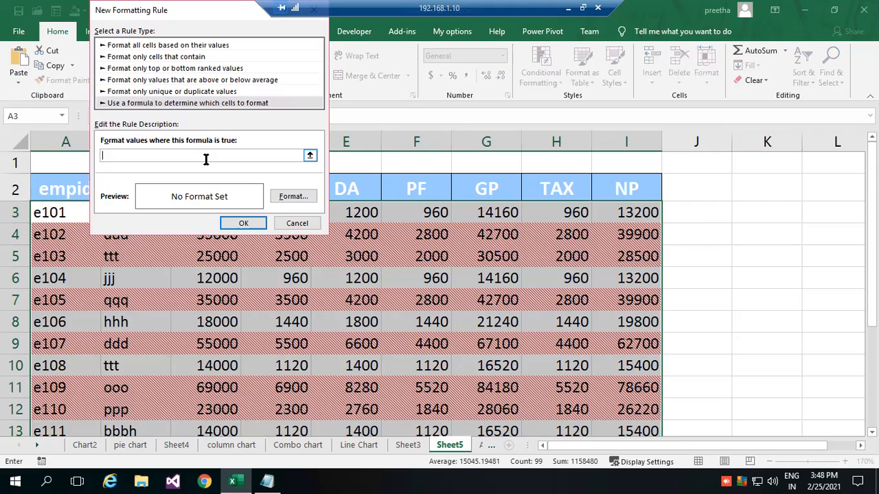
type("=")
type("0000")
Give the rule a two-colour Diagonal down gradient fill effect and apply it.
left_click(308, 195)
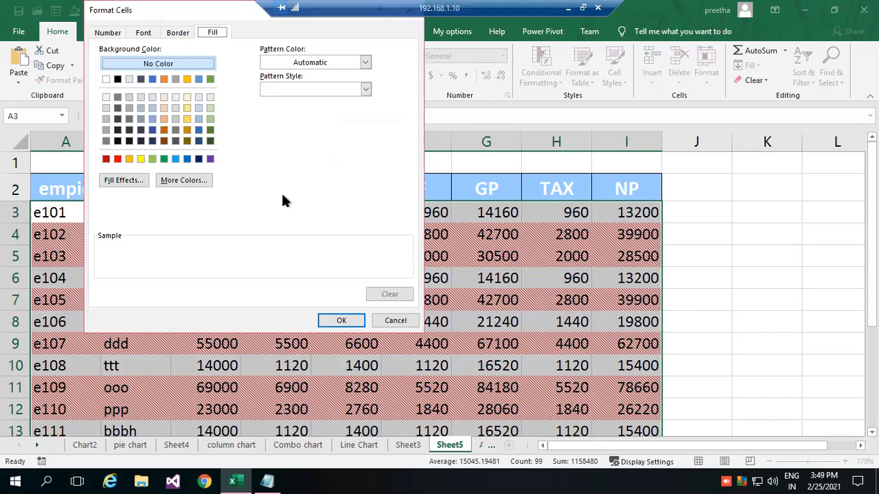
left_click(121, 180)
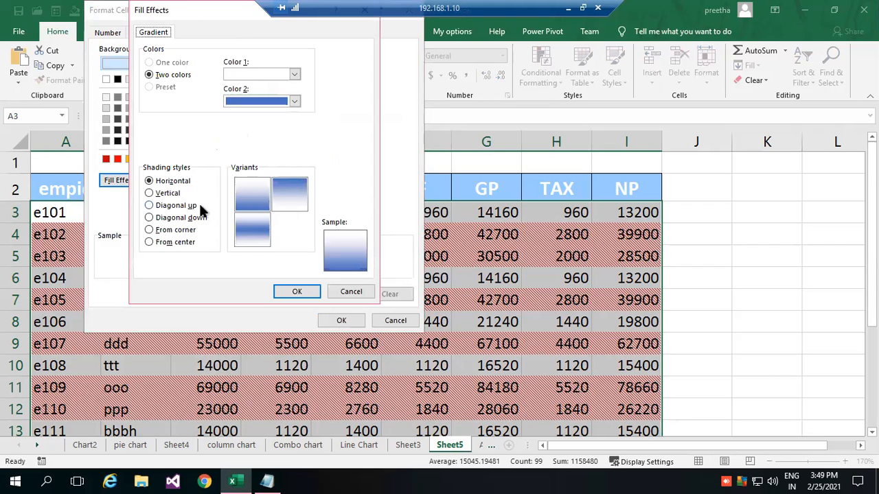
left_click(172, 205)
left_click(180, 218)
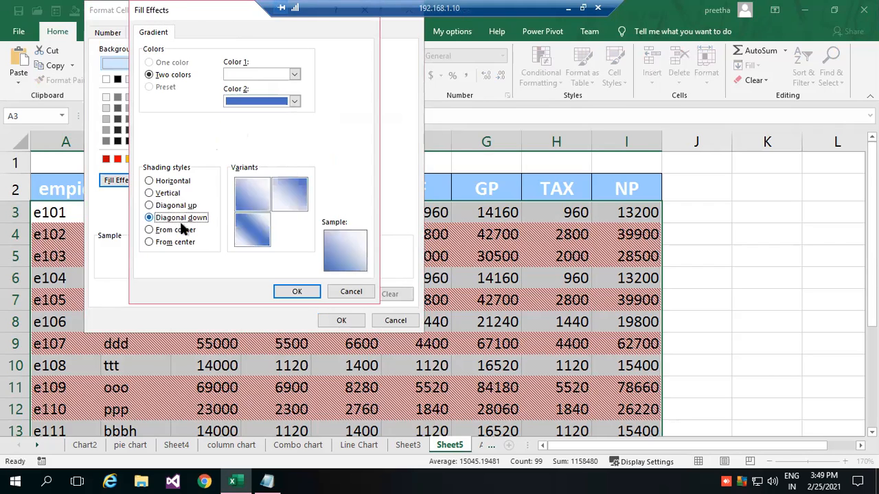
left_click(319, 291)
left_click(341, 321)
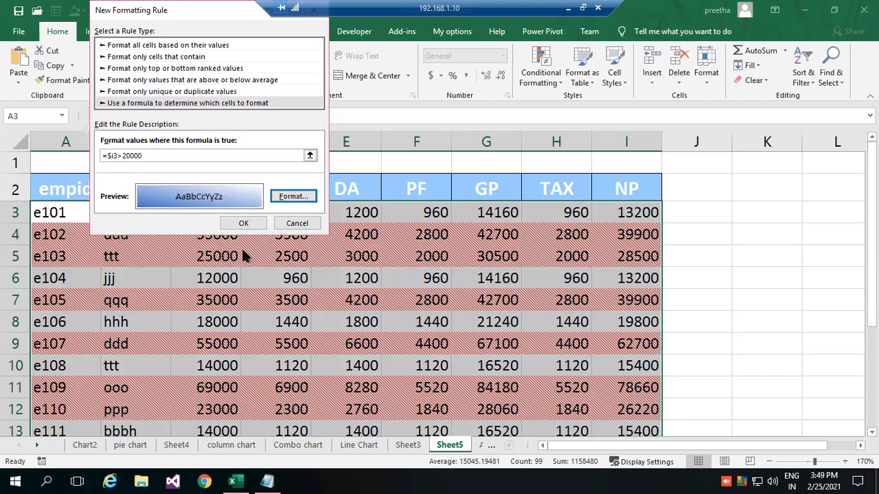
left_click(246, 225)
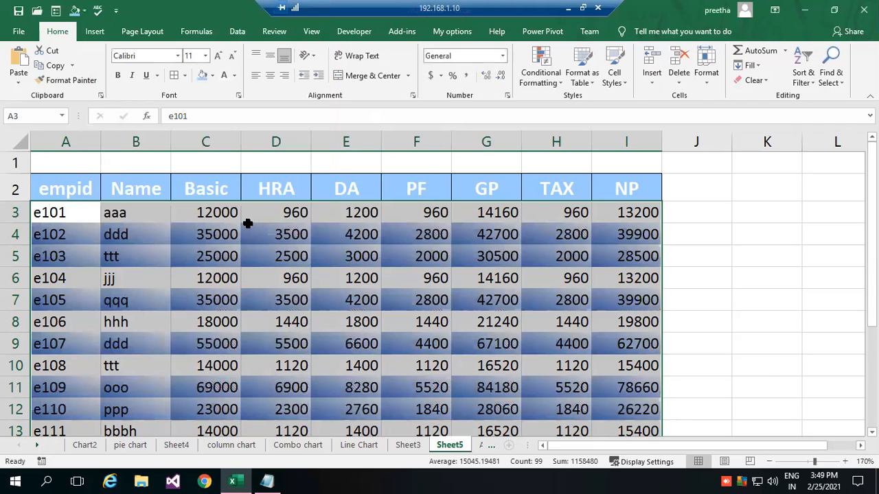
left_click(810, 256)
scroll(729, 300, "down", 1)
scroll(753, 299, "up", 1)
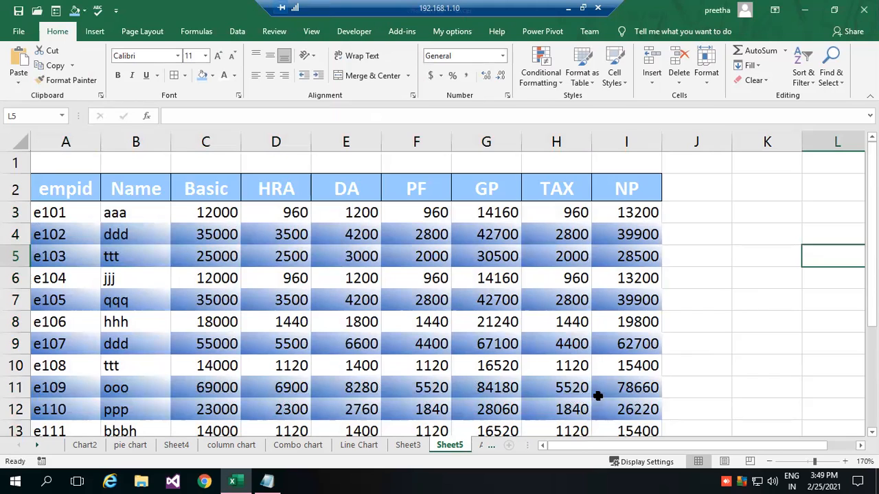
Switch to Notepad and add the note line "hightlight entire row of the employees whose netpay >20000".
left_click(267, 481)
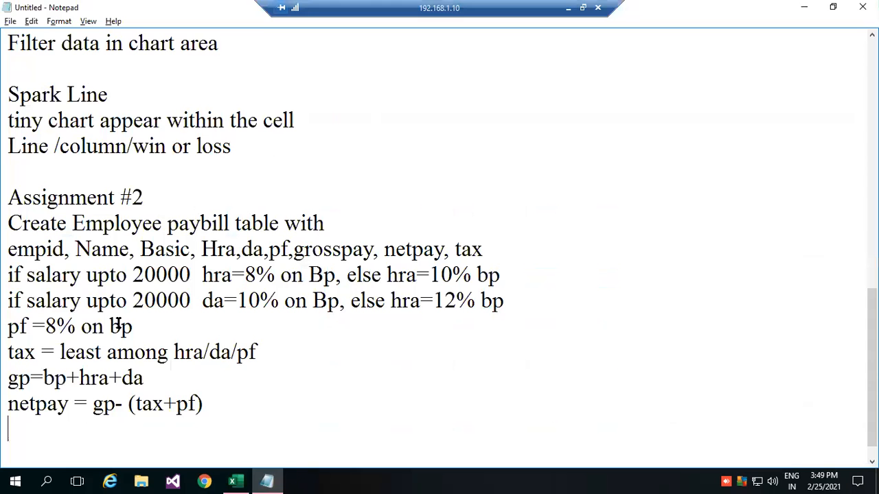
left_click(275, 411)
key("Return")
key("Return")
type("hightlight entire row of the employees whose netpay >20000")
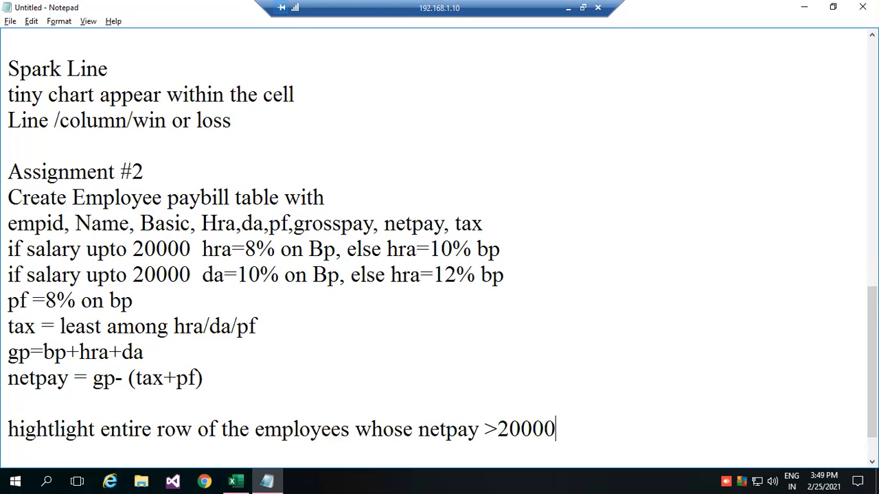
key("Return")
key("alt+Tab")
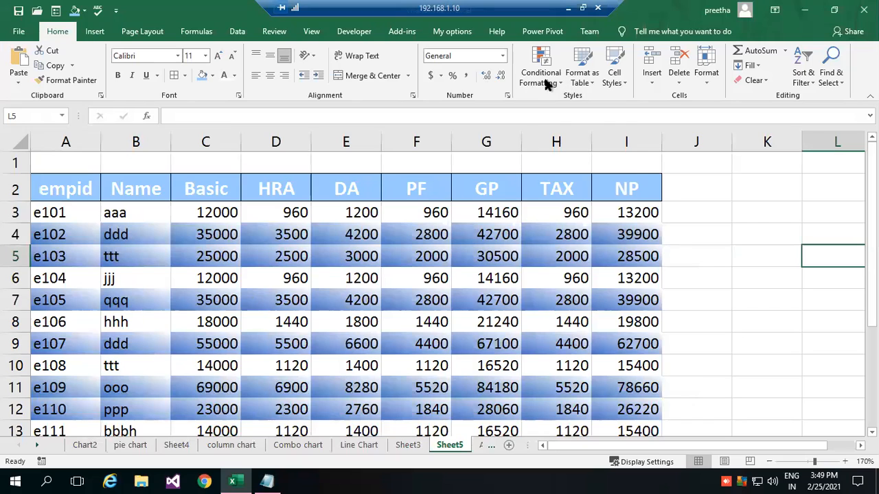
left_click(544, 77)
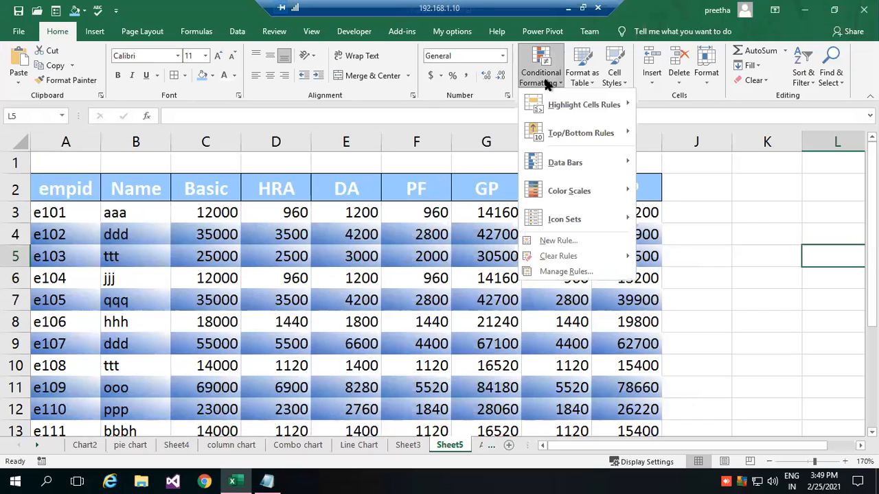
left_click(574, 242)
left_click(127, 105)
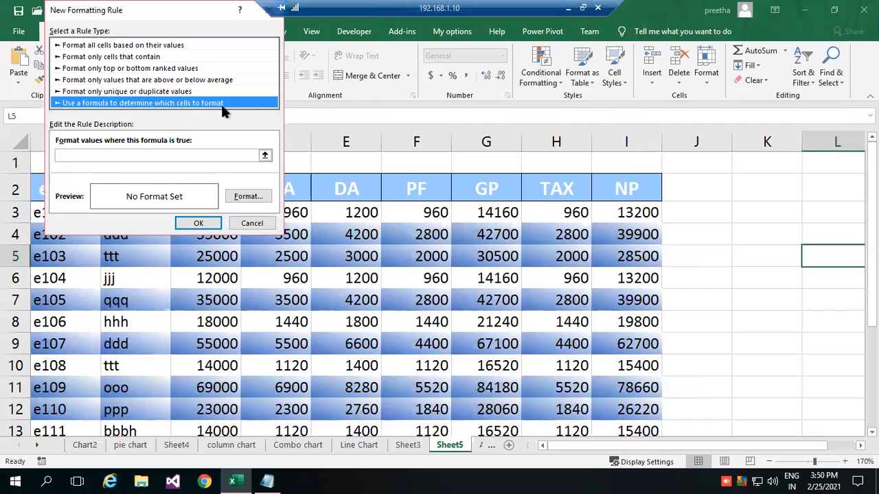
left_click(253, 223)
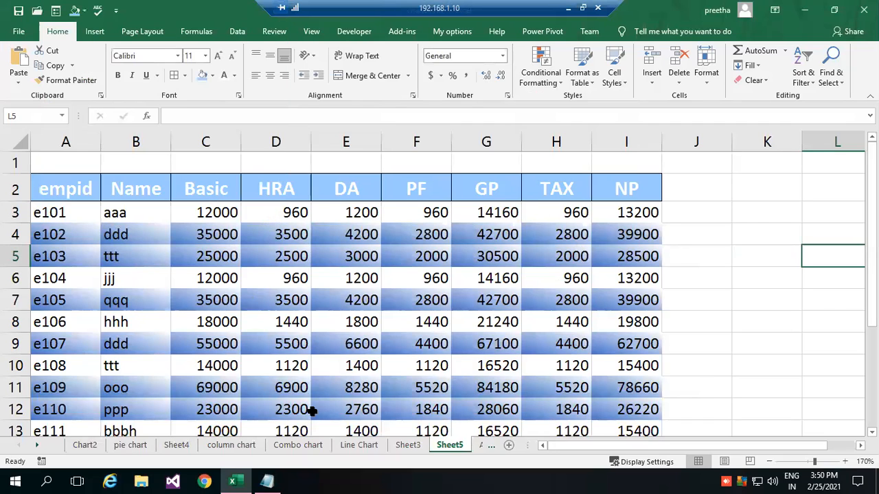
Switch back to Notepad and begin typing the next note line starting with "condit".
left_click(267, 481)
type("condit")
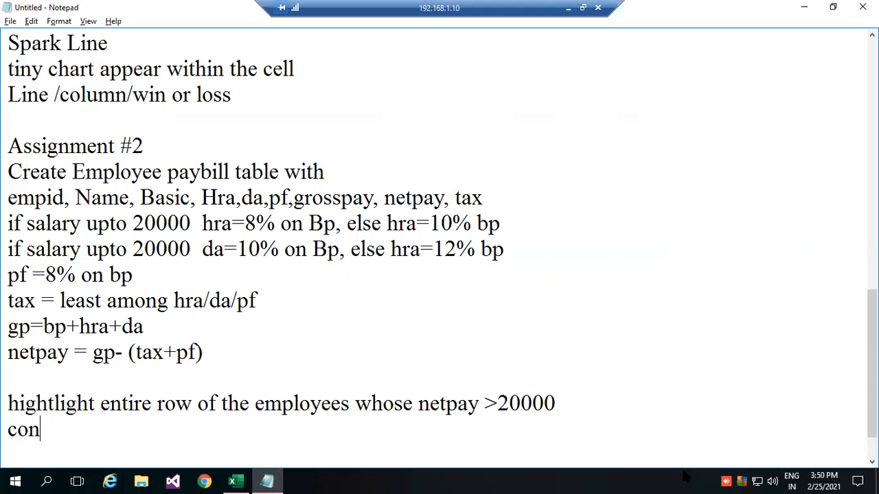